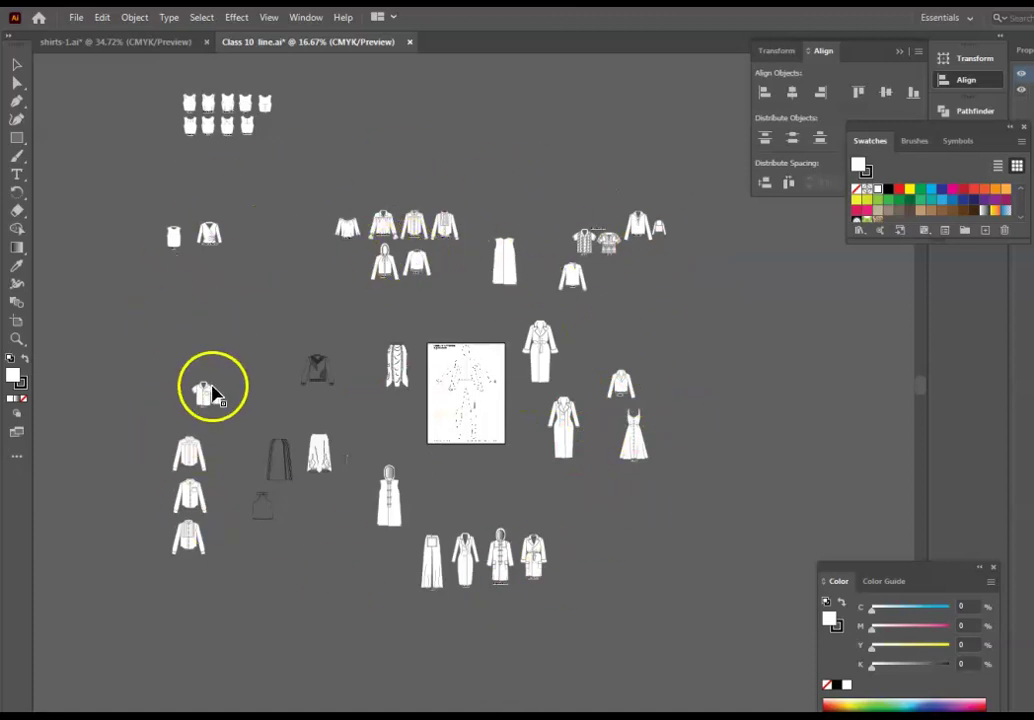
- Create a new Letter document of 8.5 x 11 in, portrait, with CMYK color and 300 ppi raster effects
click(73, 18)
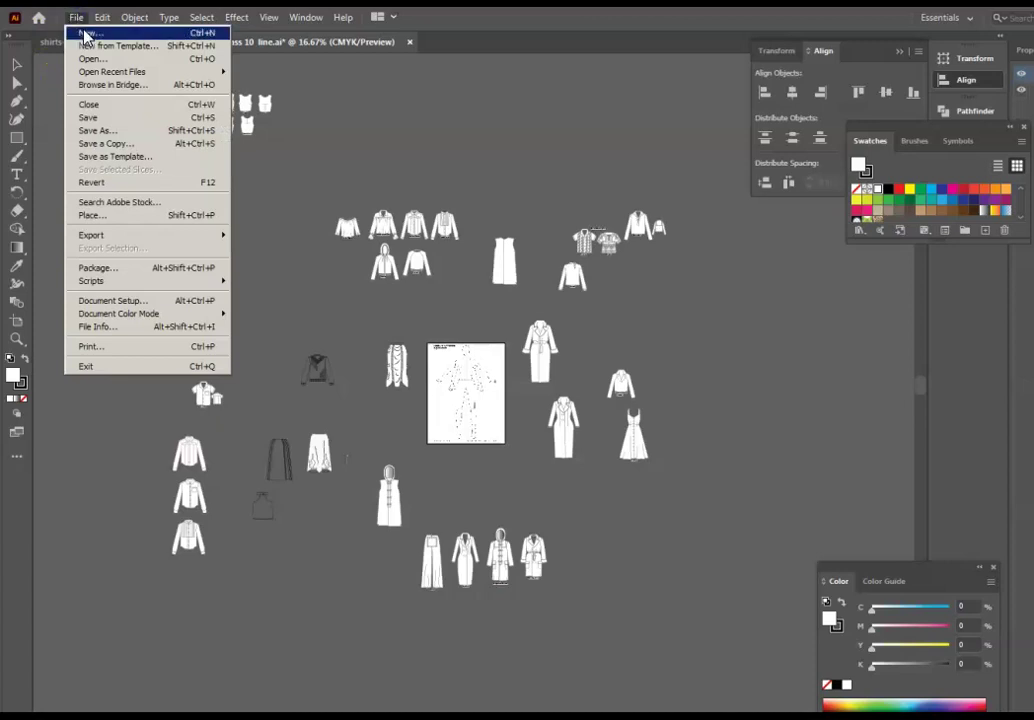
click(86, 34)
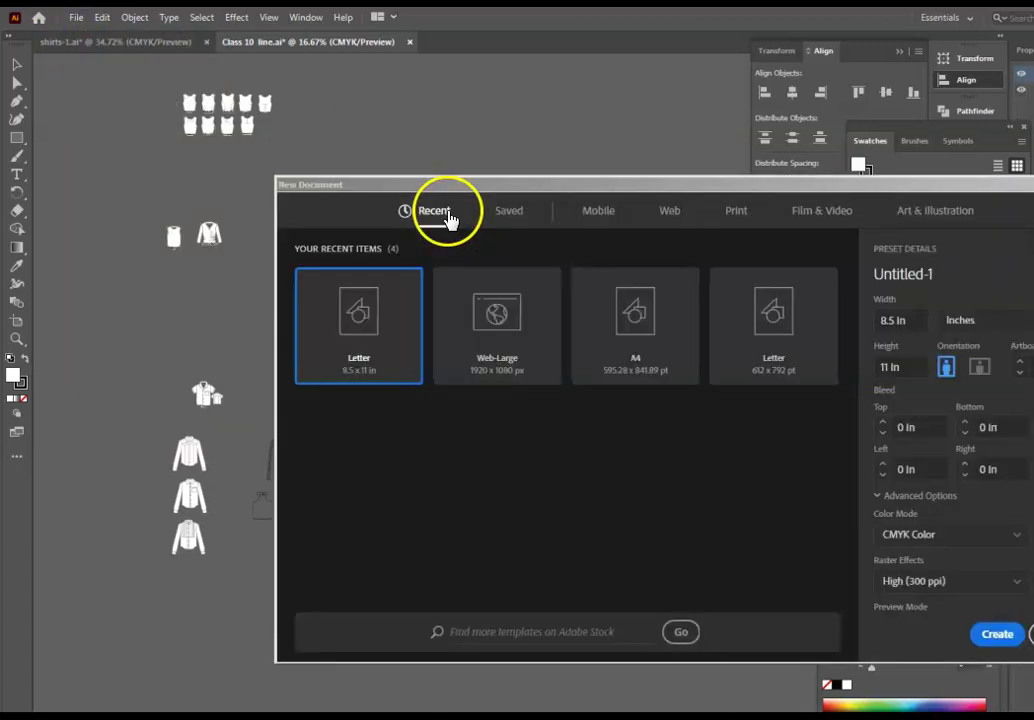
click(960, 188)
drag(960, 188, 805, 186)
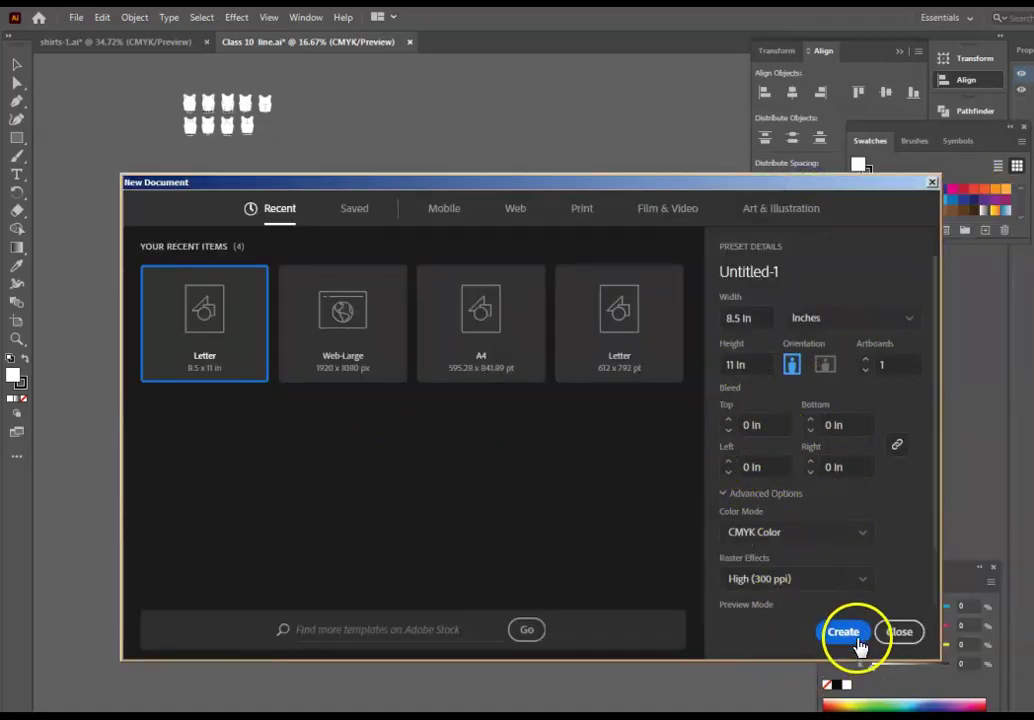
click(857, 642)
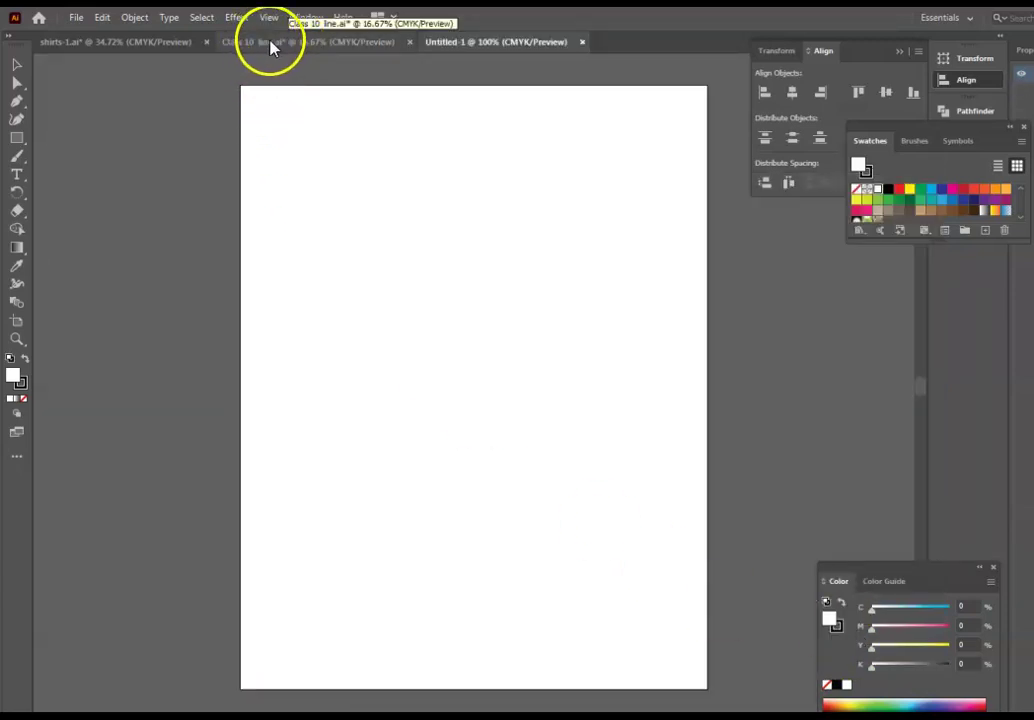
- Reorder the open documents so Class 10 line.ai follows Untitled-1, then return to Class 10 line.ai with nothing selected
drag(307, 59, 323, 72)
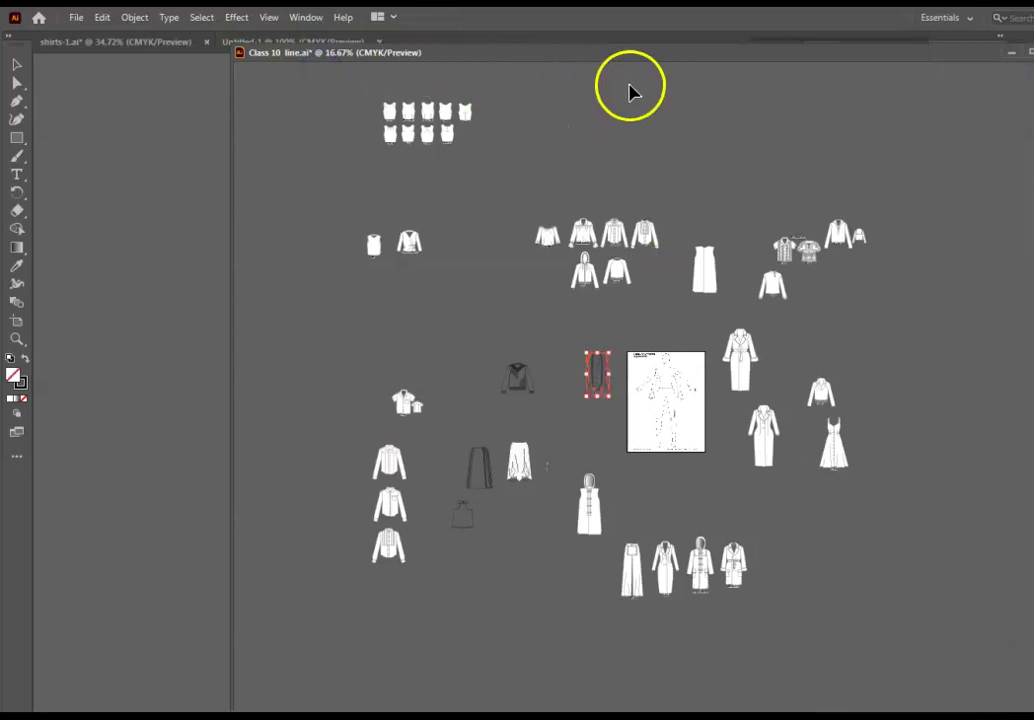
drag(645, 58, 480, 45)
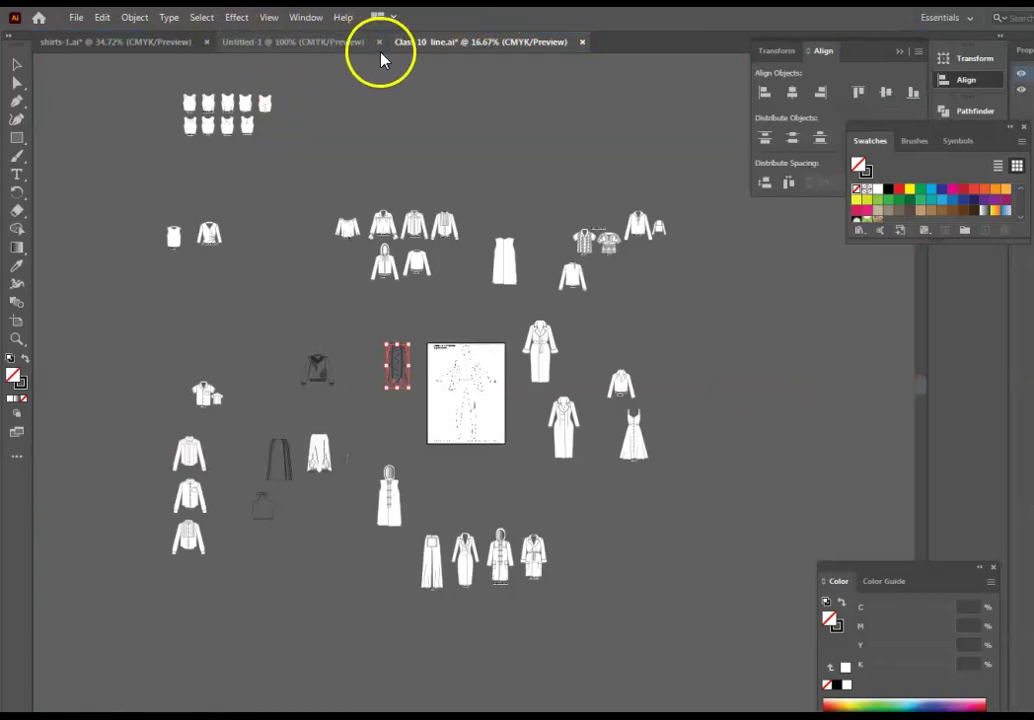
click(304, 46)
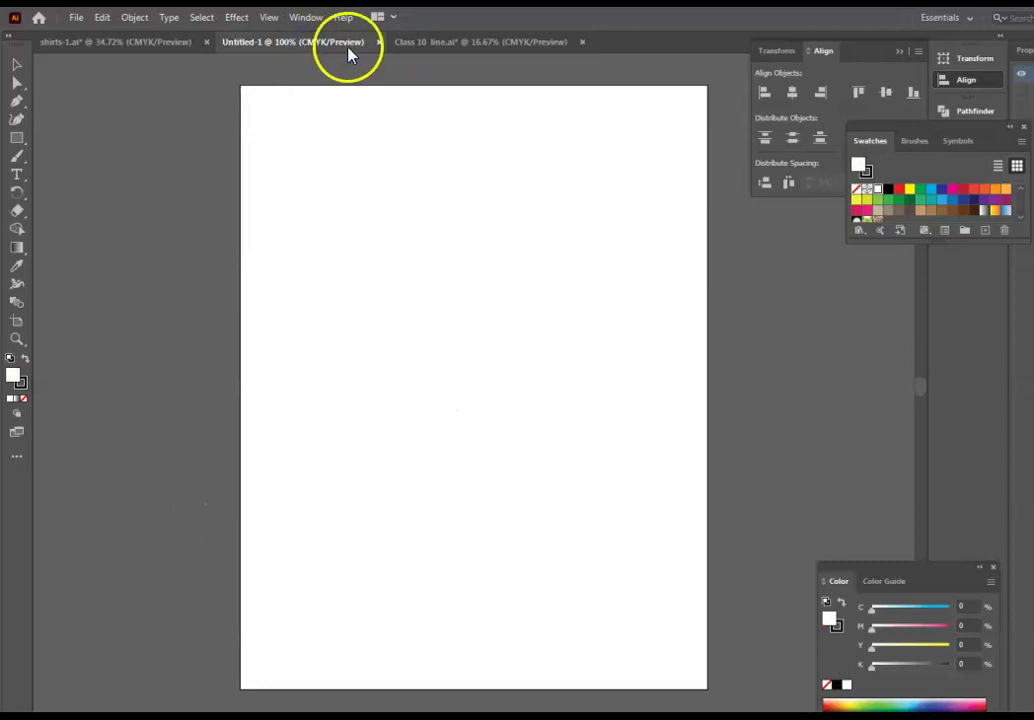
click(432, 50)
click(533, 185)
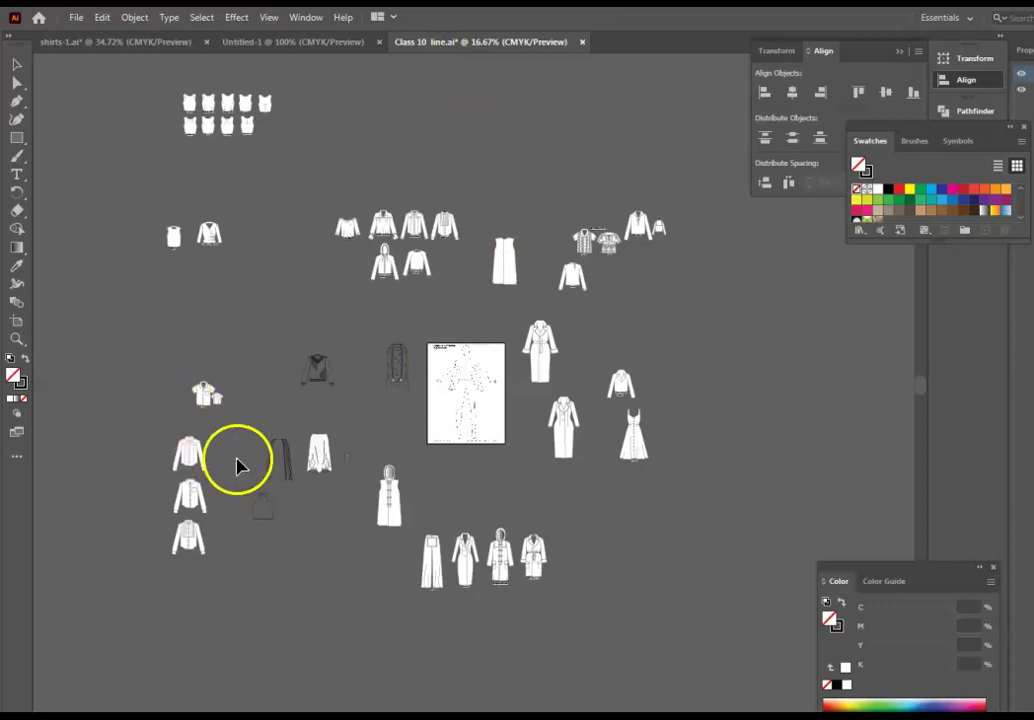
- Copy the column of three long-sleeved button-front shirt flats in Class 10 line.ai
key(ctrl+plus)
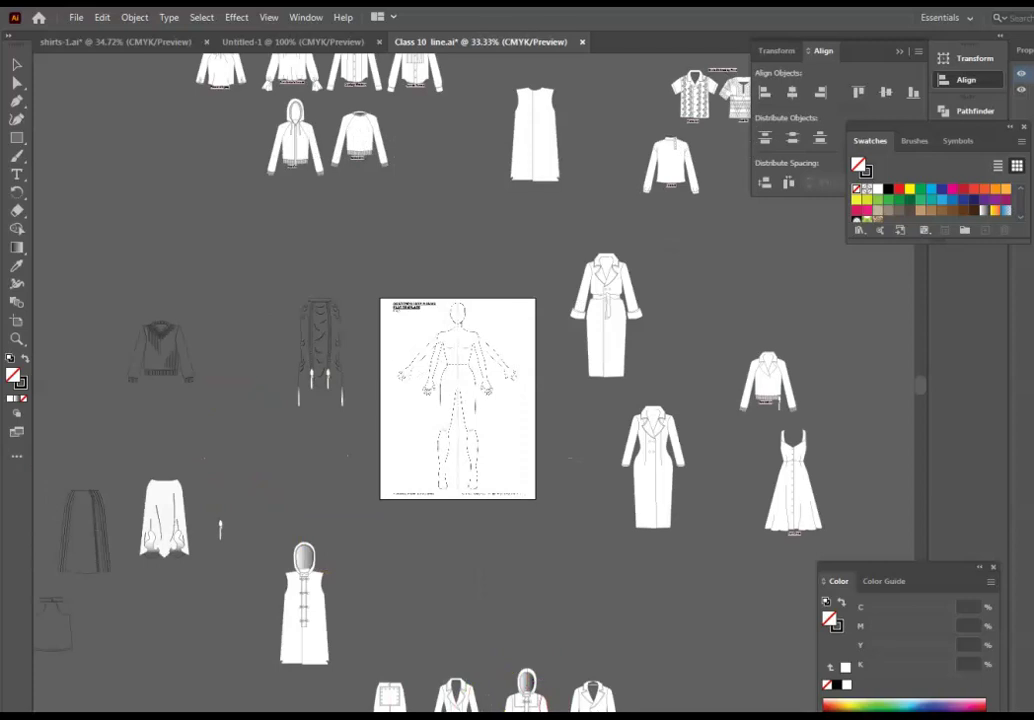
scroll(365, 612, left, 8)
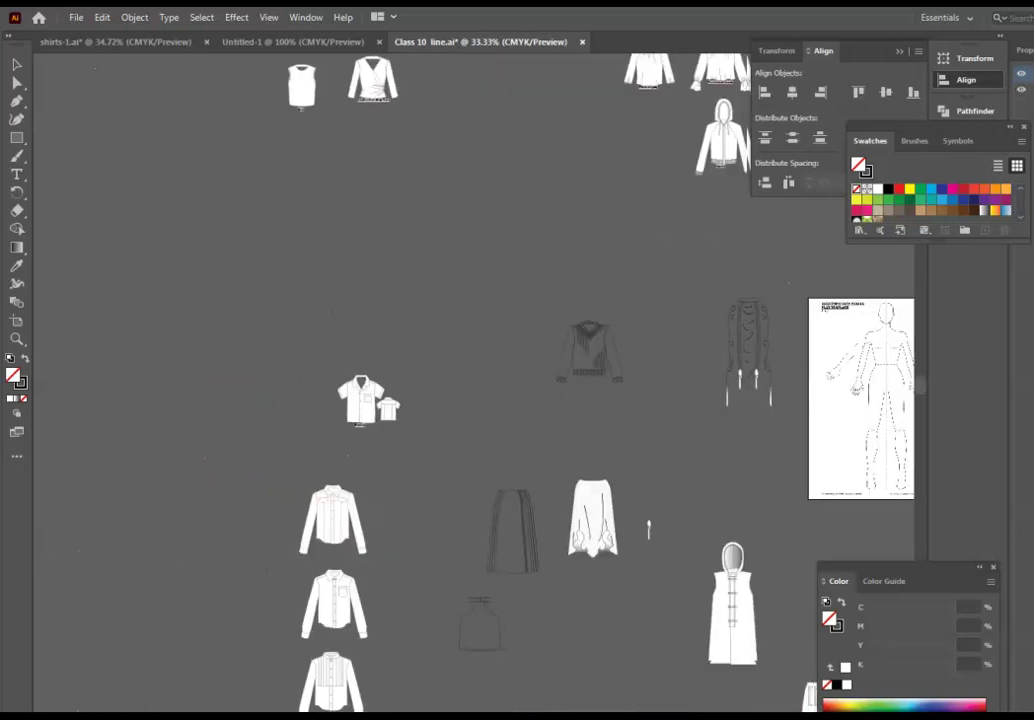
scroll(365, 612, down, 2)
scroll(365, 612, down, 2)
drag(262, 286, 390, 597)
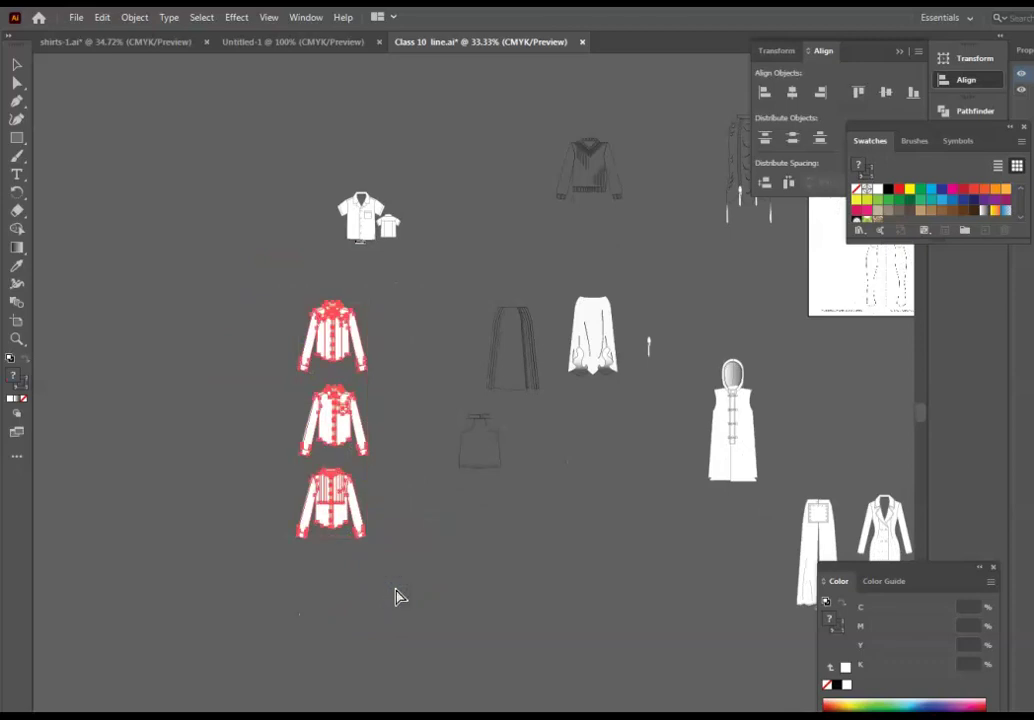
click(279, 42)
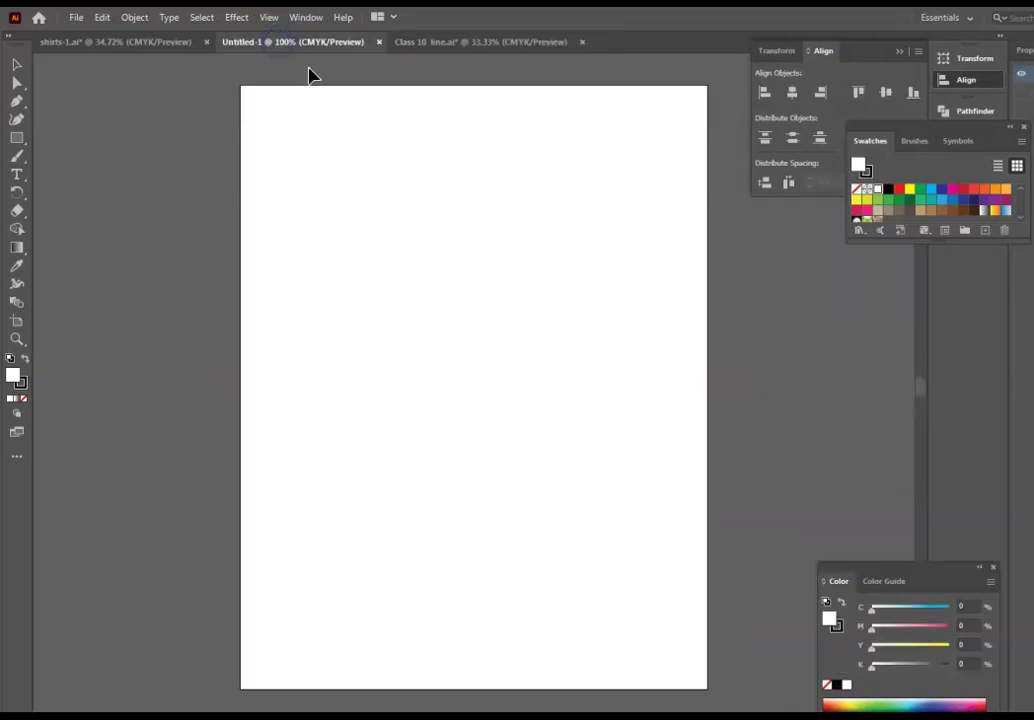
click(487, 42)
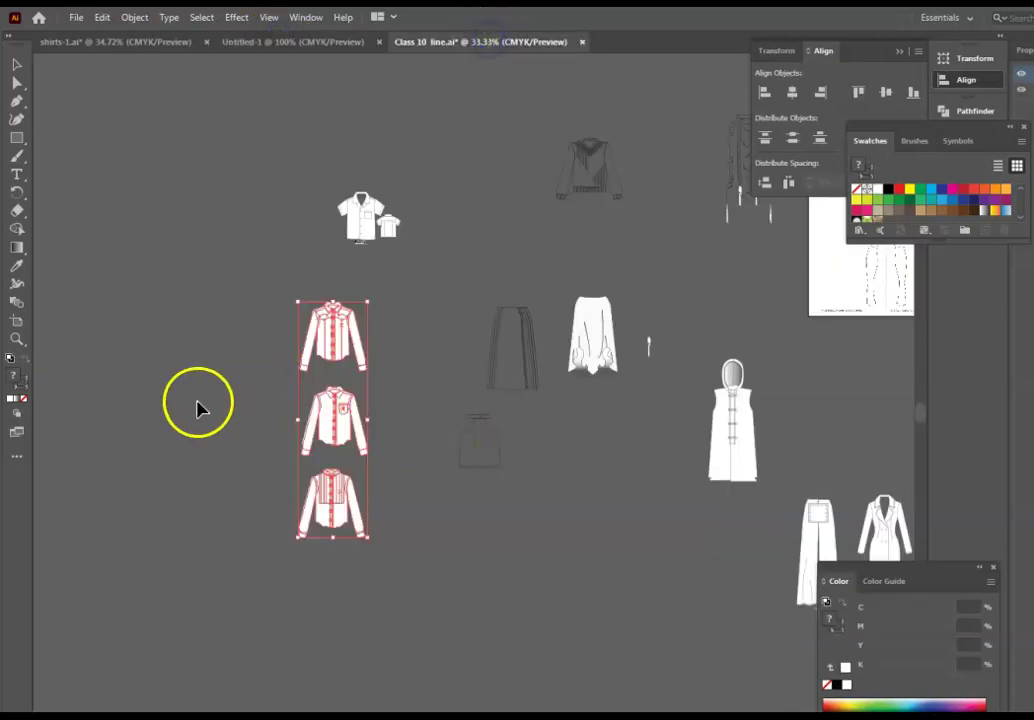
drag(203, 284, 390, 651)
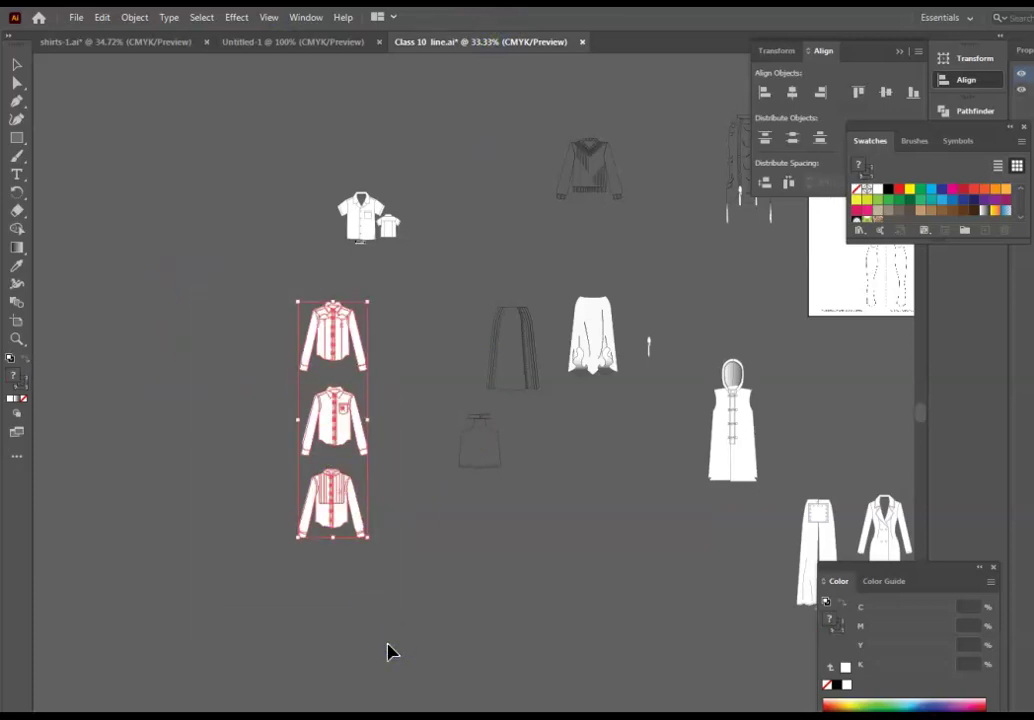
key(ctrl+c)
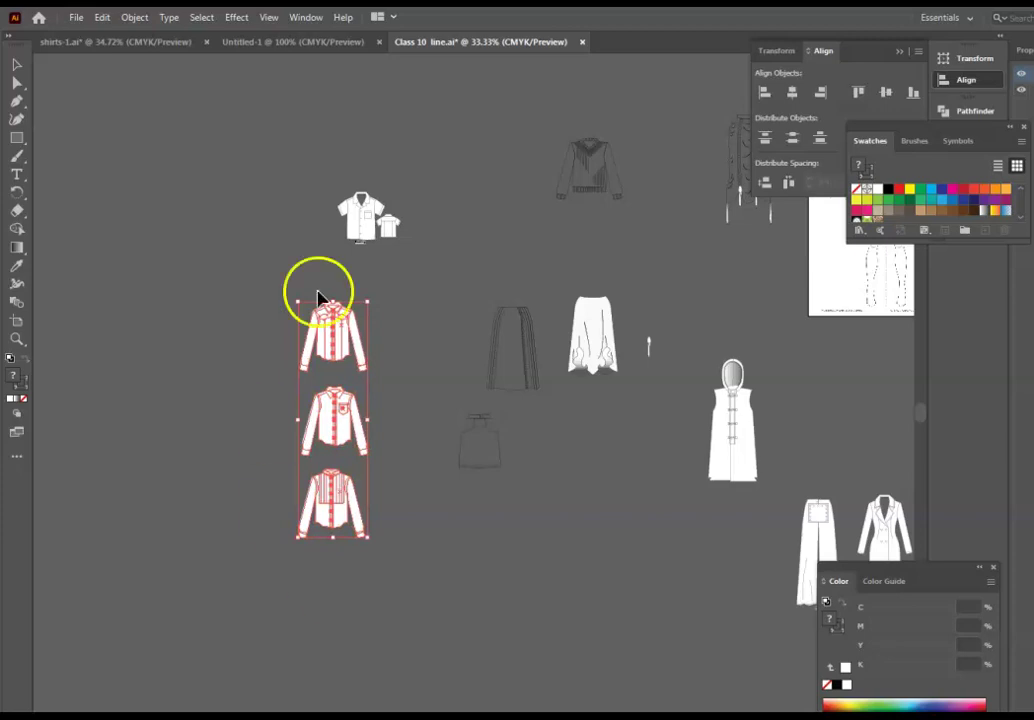
- Paste the three shirts into Untitled-1, move them off the artboard to its left side and deselect them
click(295, 42)
click(479, 451)
key(ctrl+v)
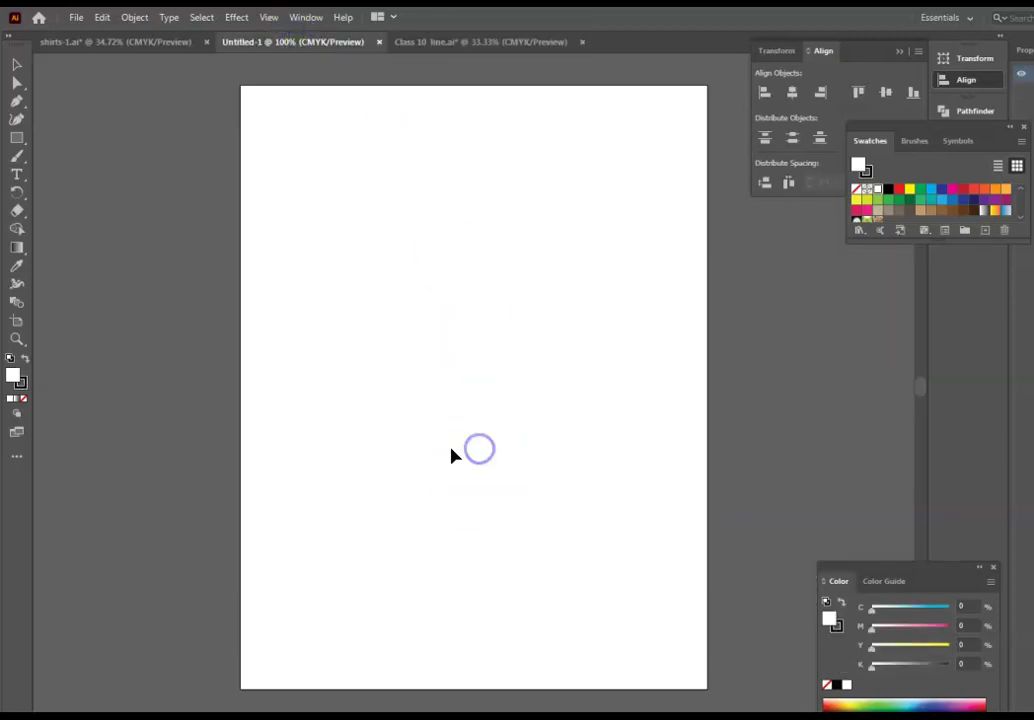
key(ctrl+v)
drag(559, 474, 555, 381)
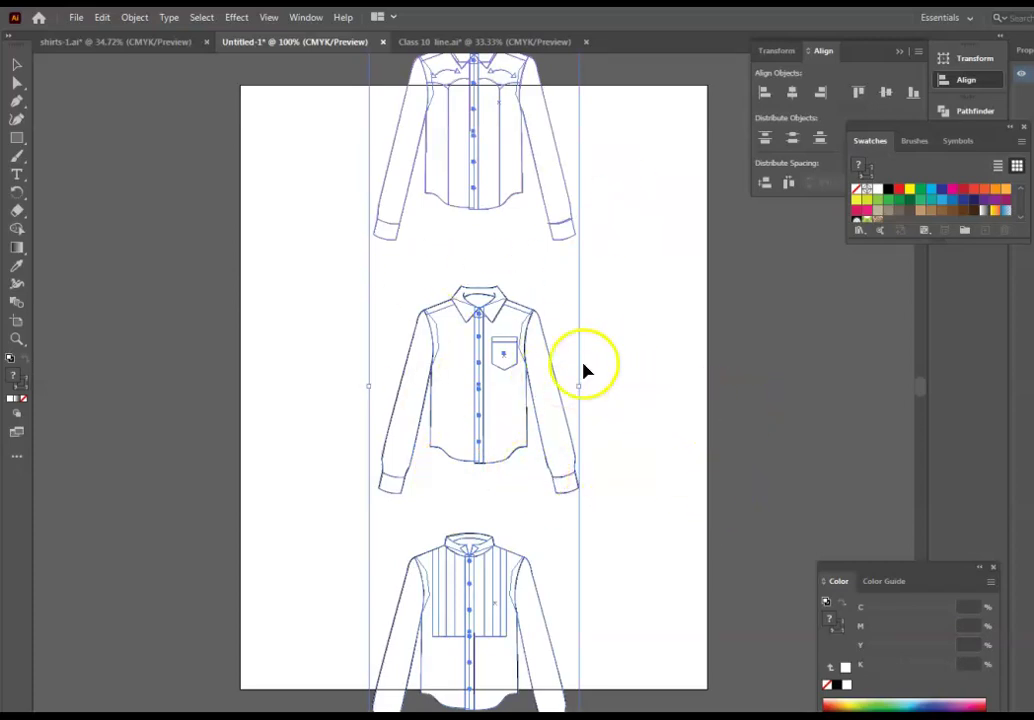
drag(517, 208, 125, 210)
click(206, 465)
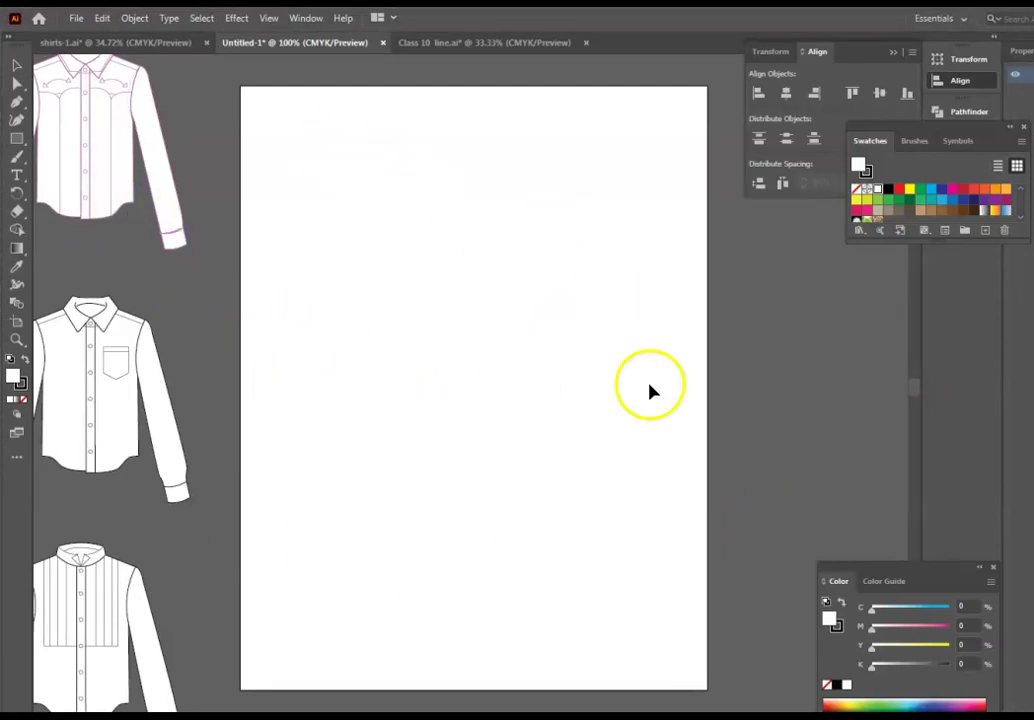
- Save the new document as Line sheet1.ai in the Images for class 1 folder, with the default Illustrator 2020 options
scroll(590, 532, up, 2)
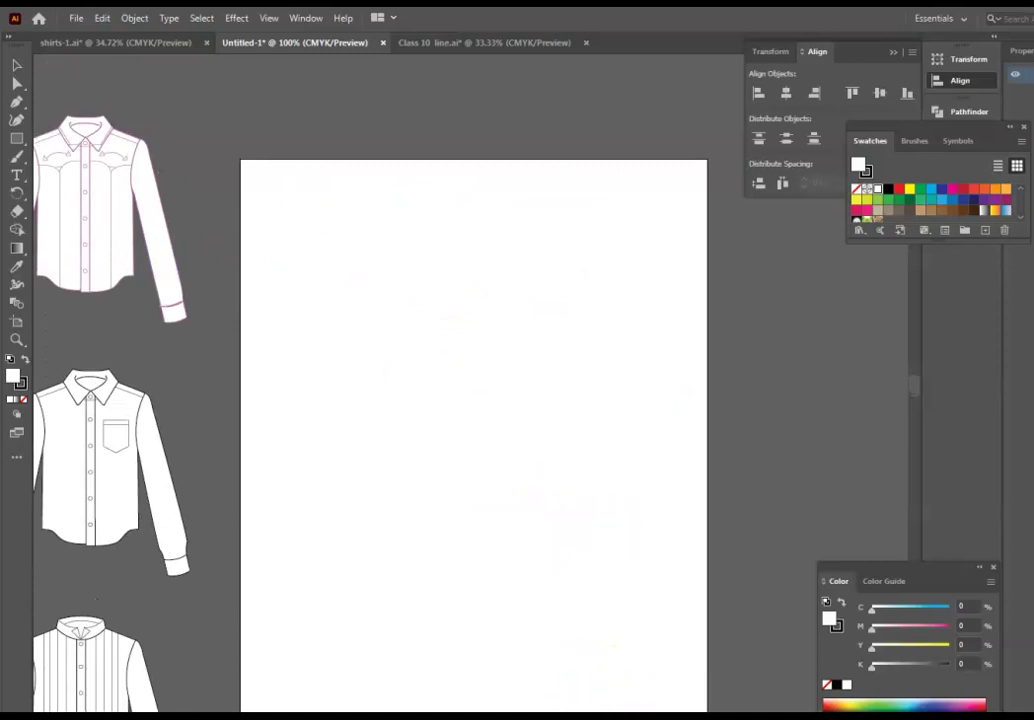
scroll(590, 432, left, 2)
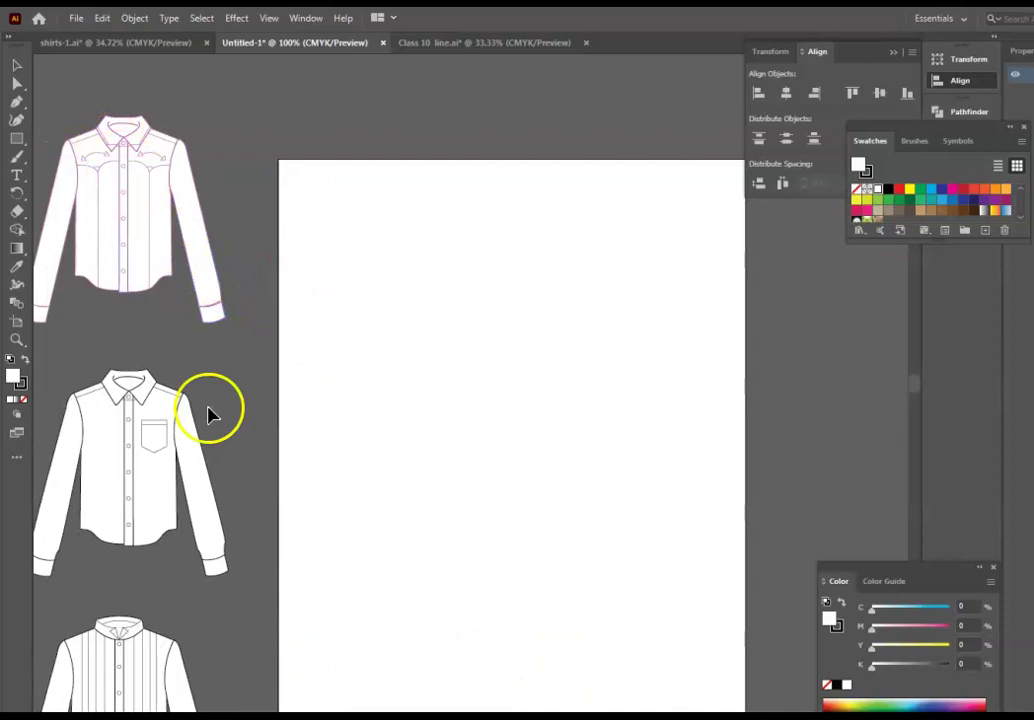
click(78, 22)
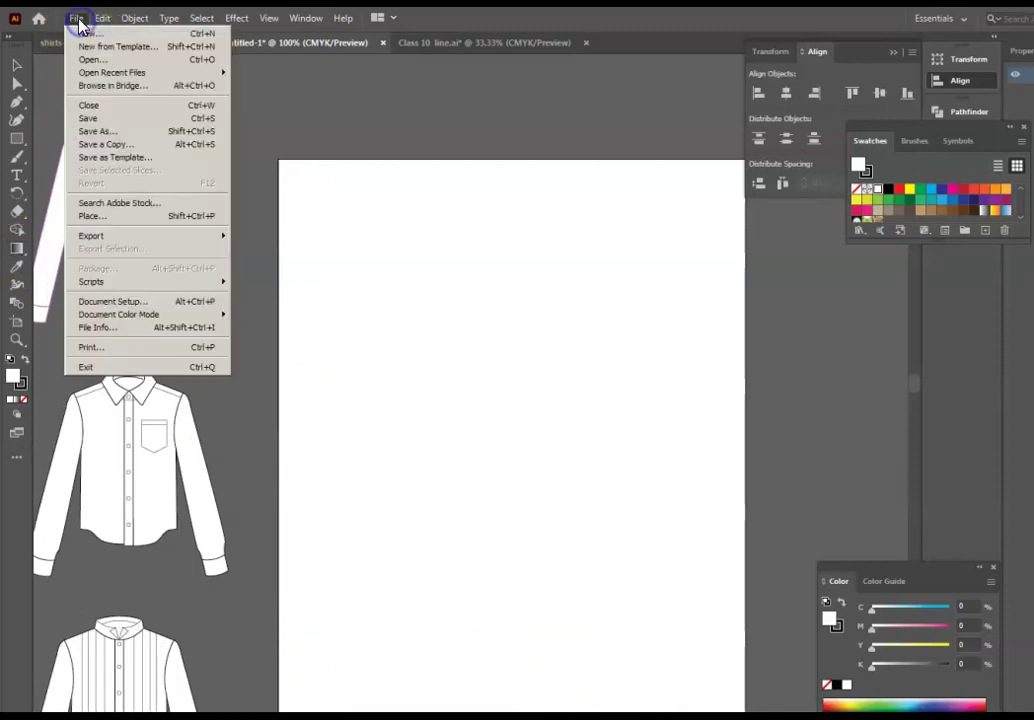
click(128, 132)
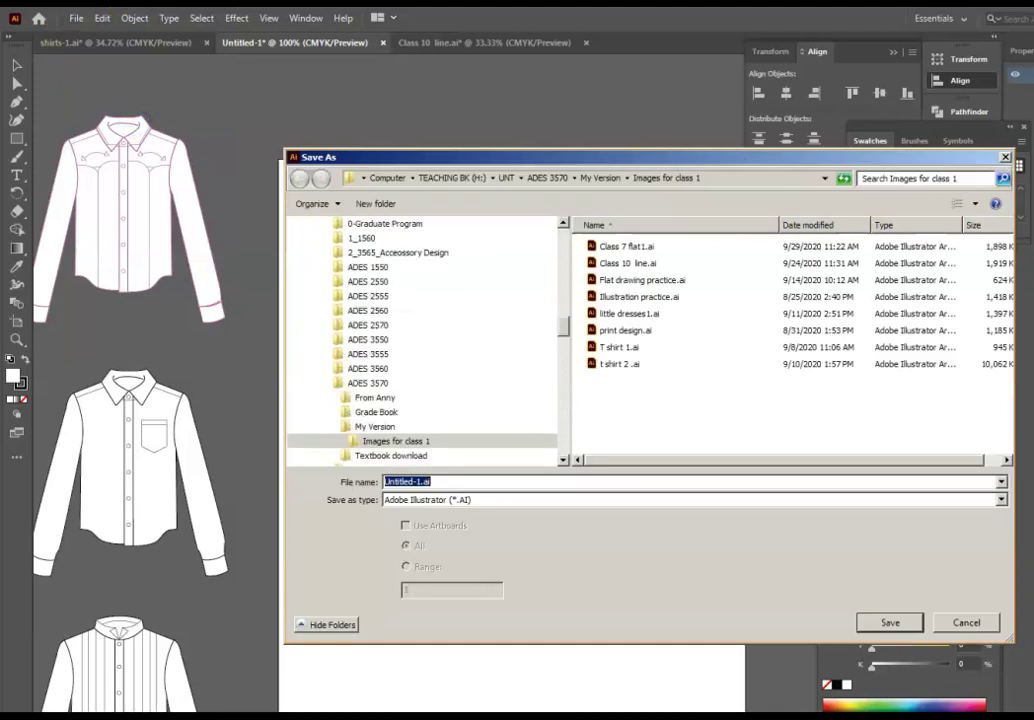
text(Line s)
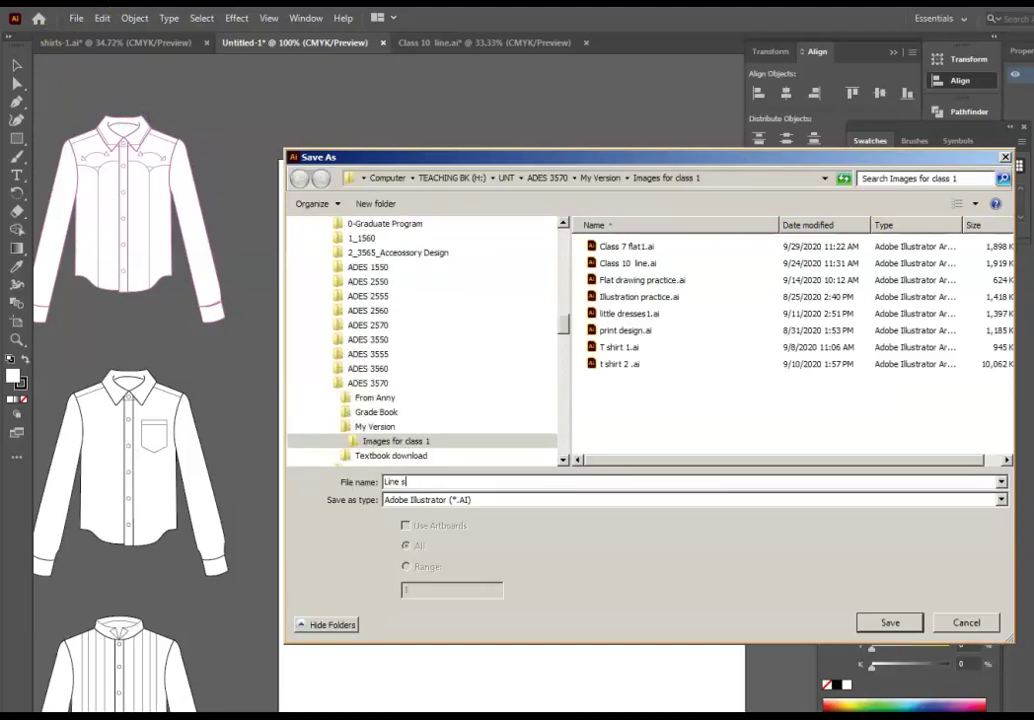
key(Return)
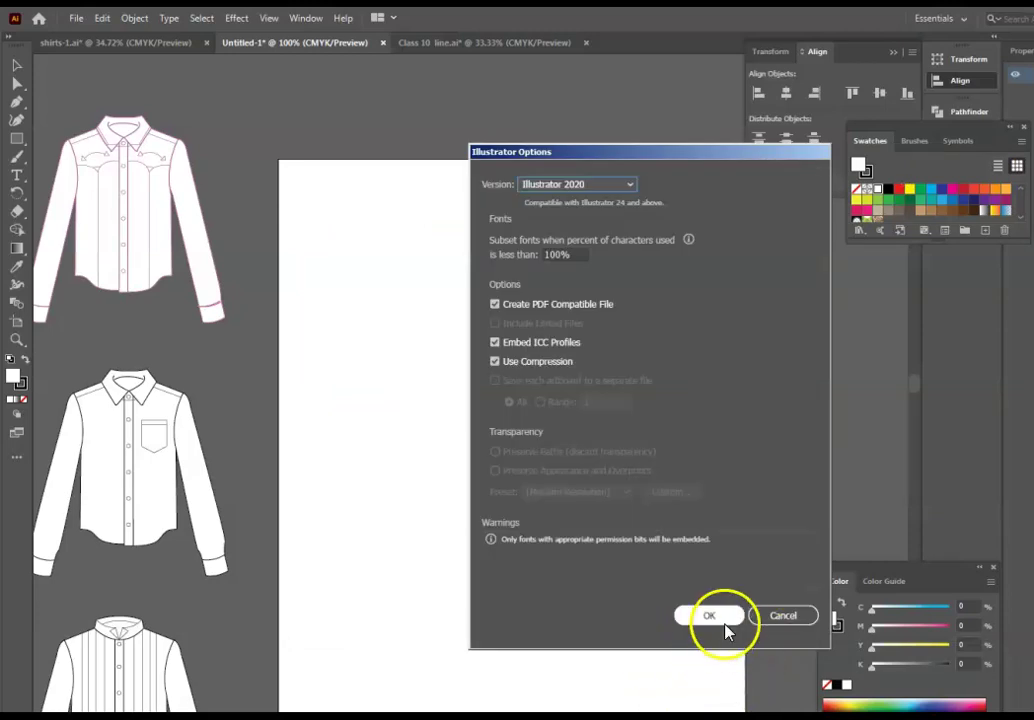
click(718, 620)
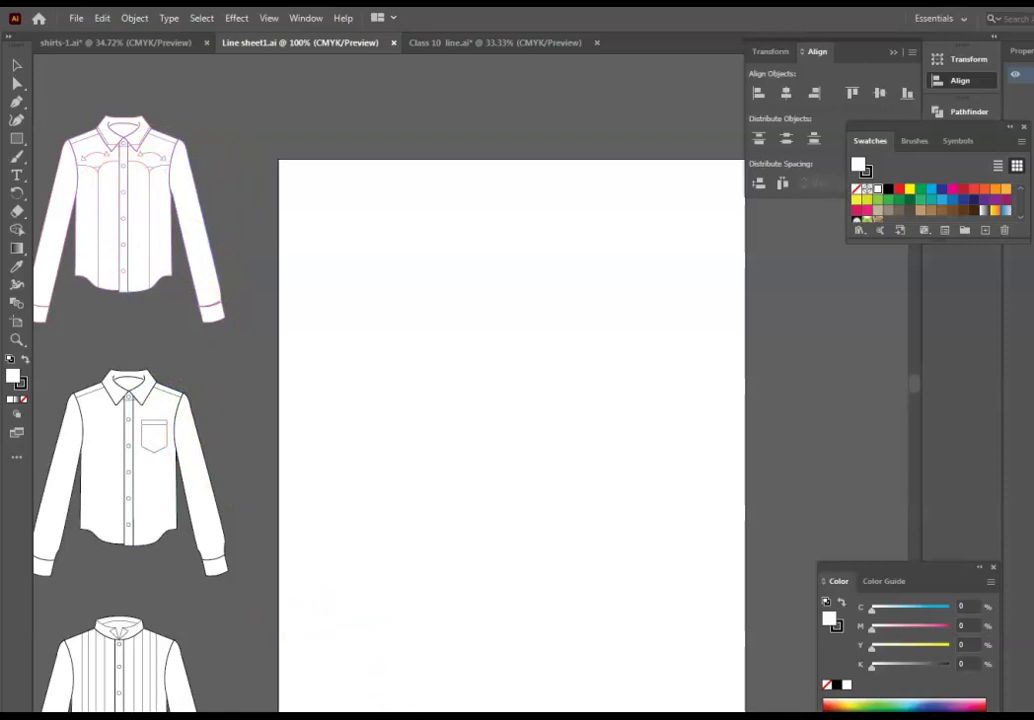
scroll(400, 400, left, 3)
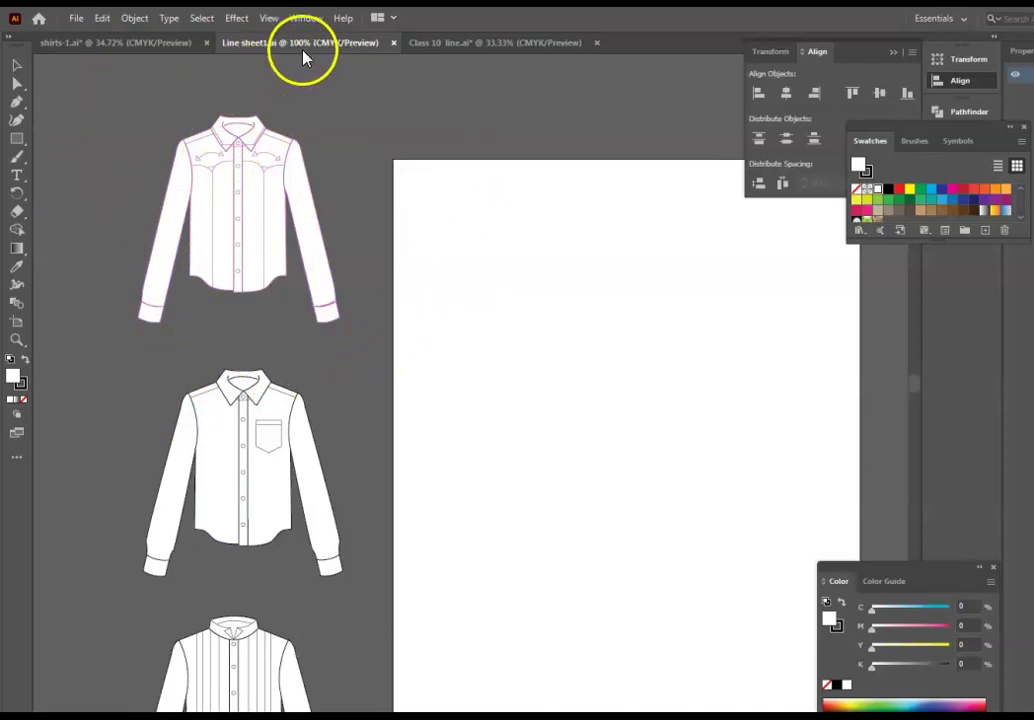
drag(278, 235, 233, 238)
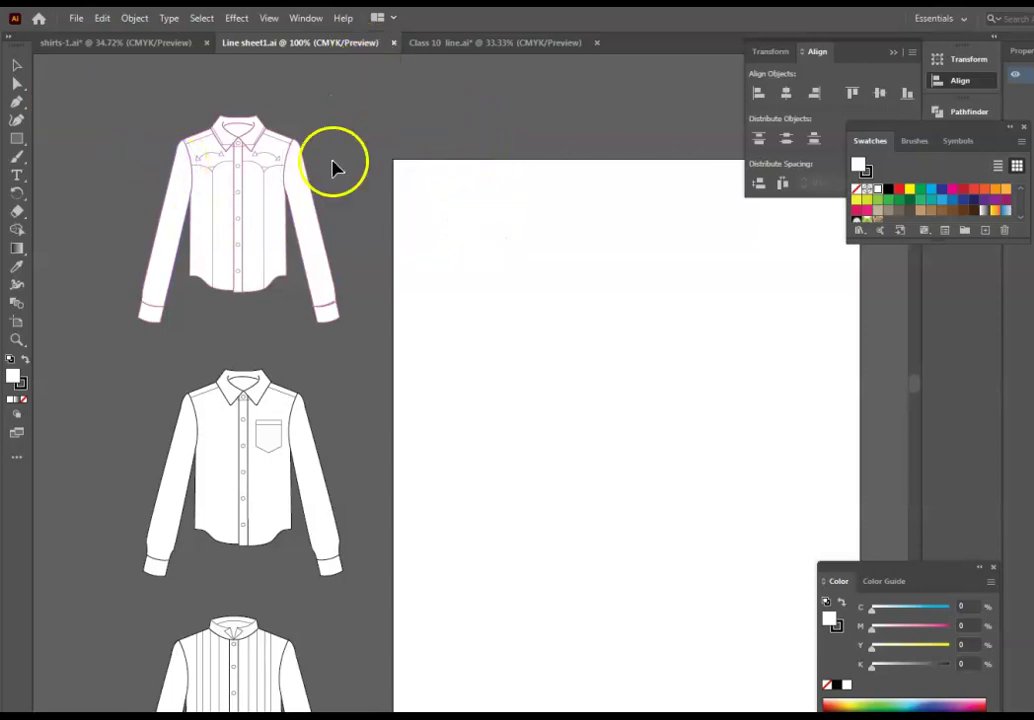
scroll(588, 374, up, 3)
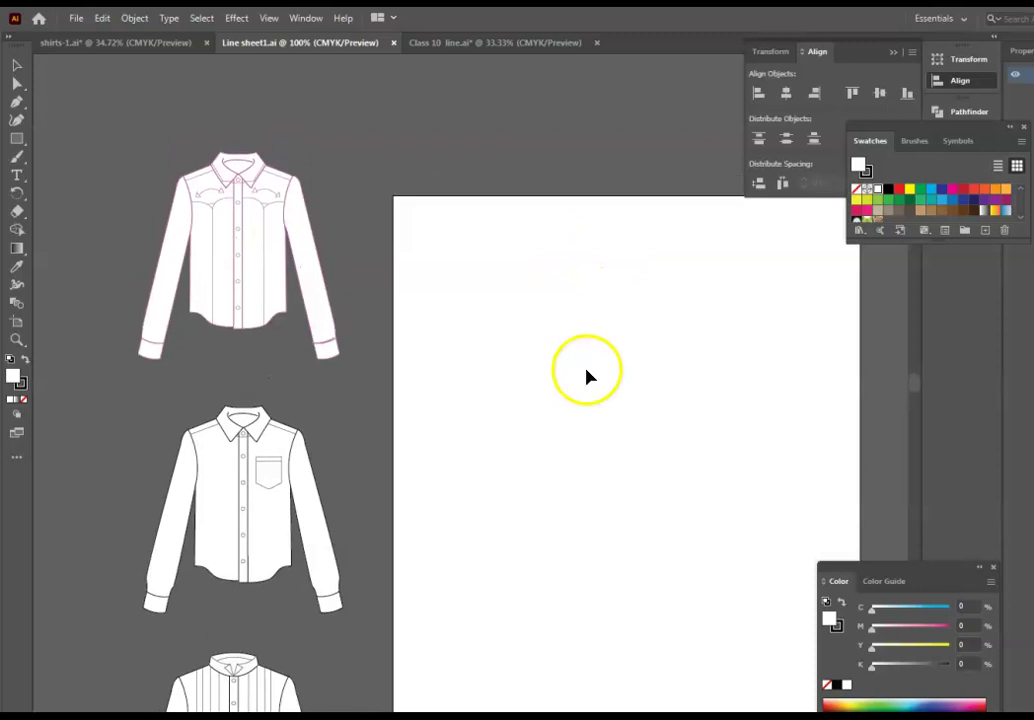
scroll(565, 345, up, 2)
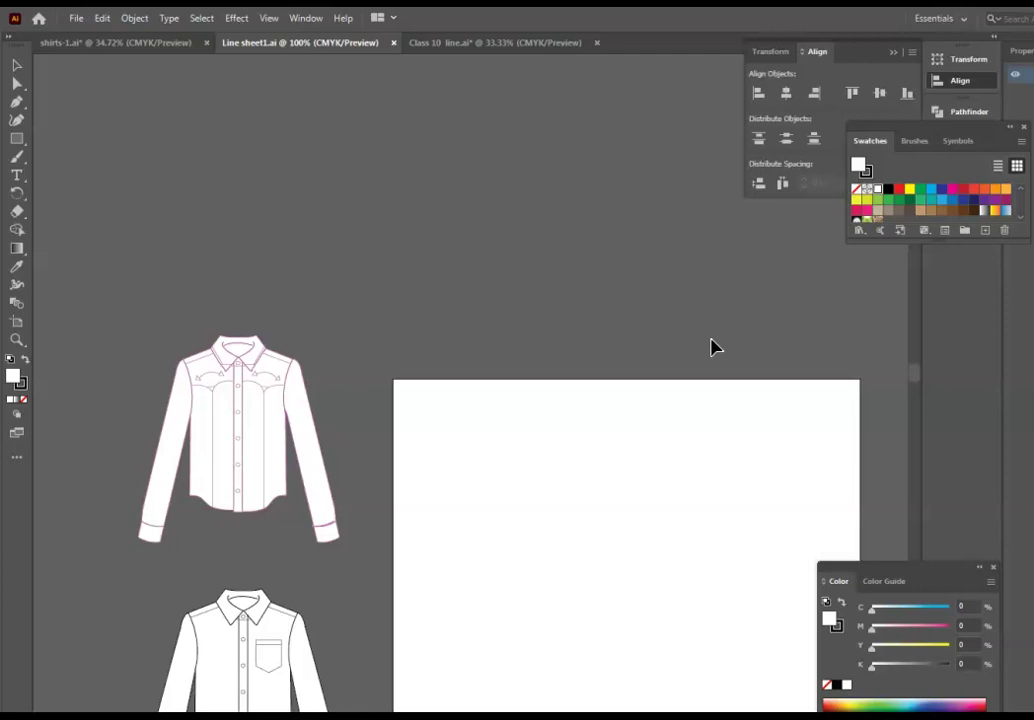
- Move the Swatches panel over the empty canvas above the artboard and enlarge it to show all the swatches
mouse_move(977, 136)
mouse_down()
mouse_move(607, 97)
mouse_move(662, 103)
mouse_up()
click(683, 217)
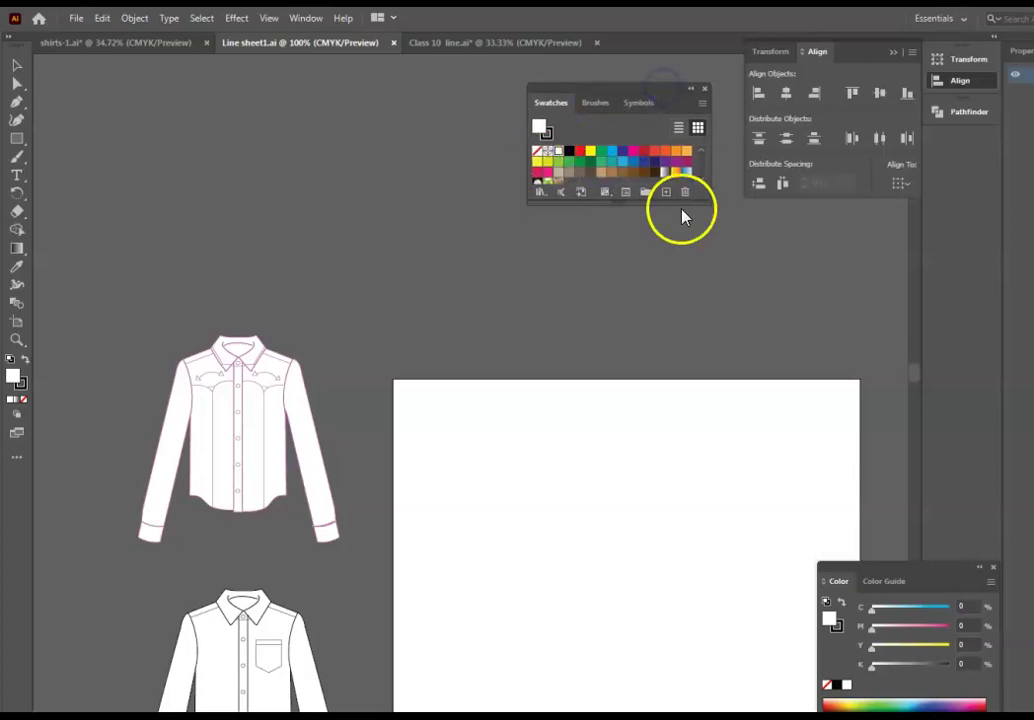
drag(711, 198, 711, 298)
click(549, 150)
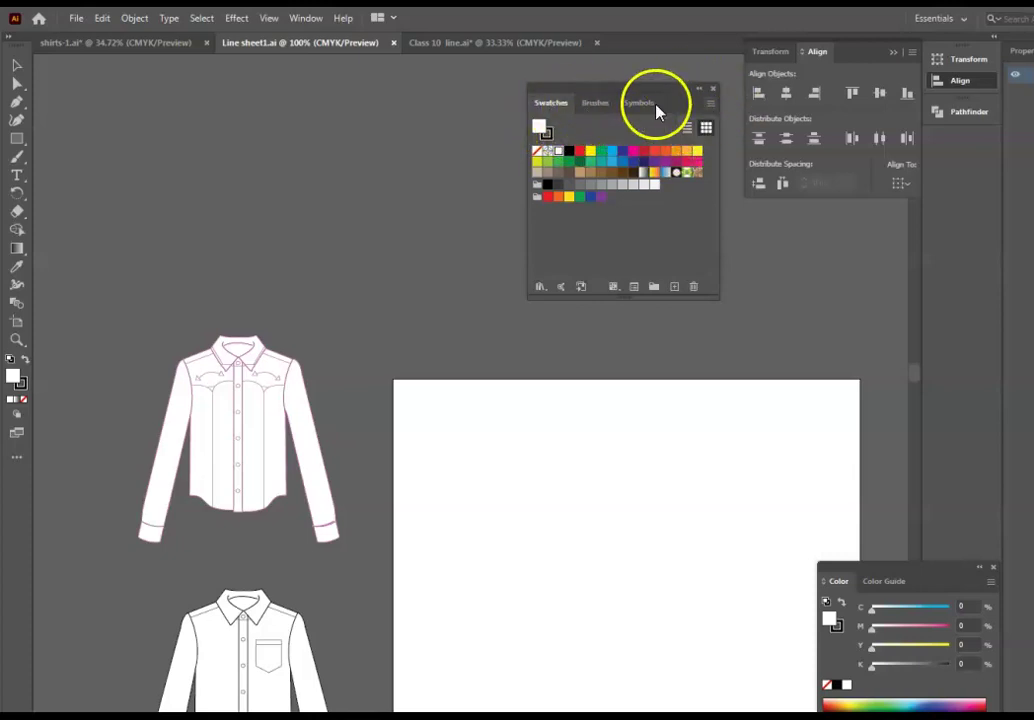
- Close the Swatches panel, reopen it and reposition it right beside the Align panel
click(712, 91)
click(306, 18)
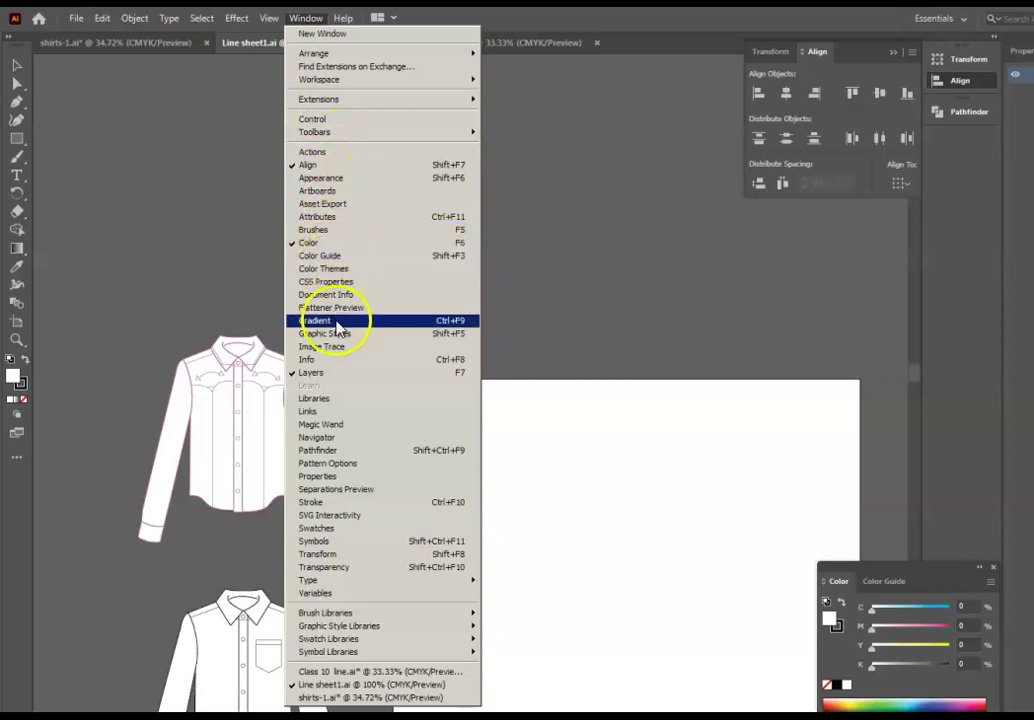
click(349, 534)
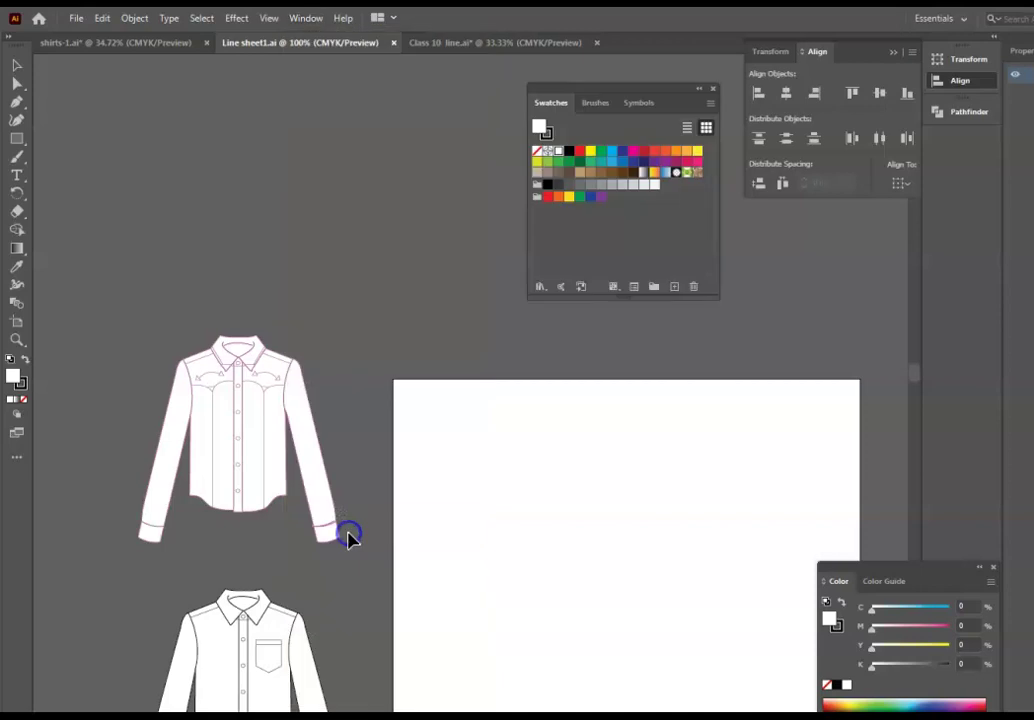
drag(622, 89, 639, 76)
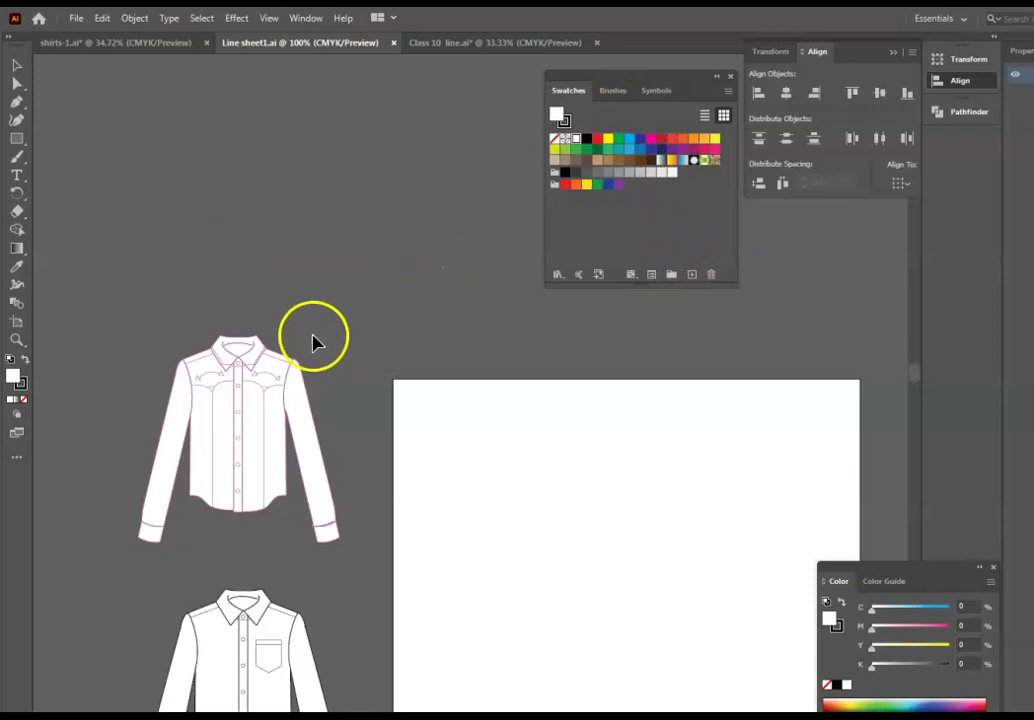
scroll(330, 325, up, 1)
scroll(335, 318, up, 1)
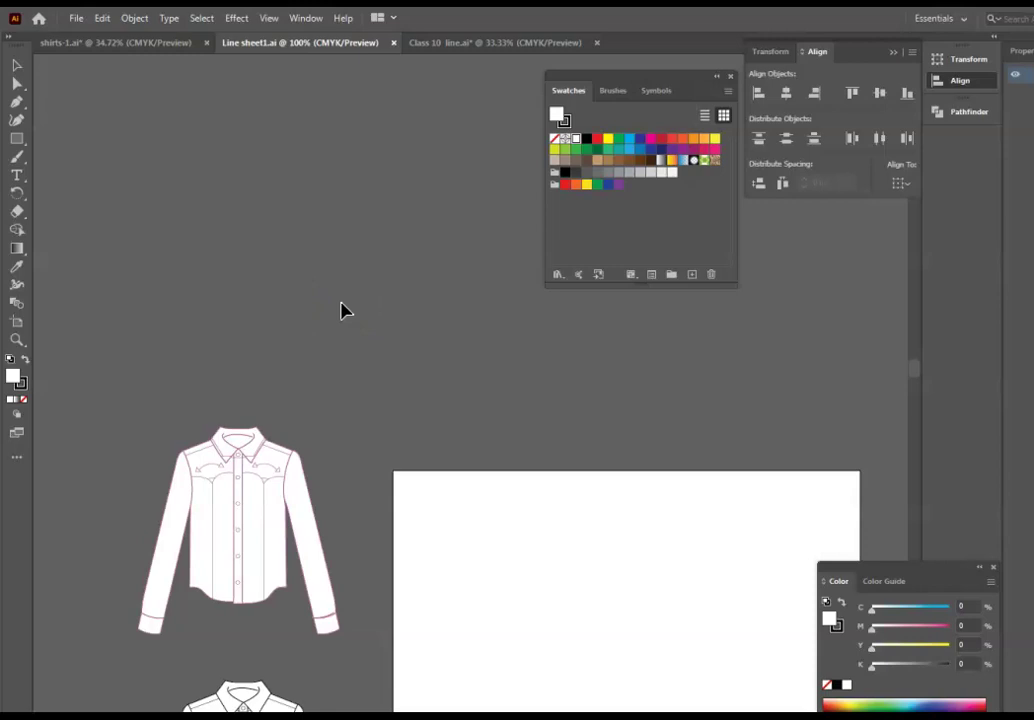
- Draw a large landscape rectangle on the empty canvas above and to the left of the first shirt
click(286, 252)
scroll(339, 282, up, 3)
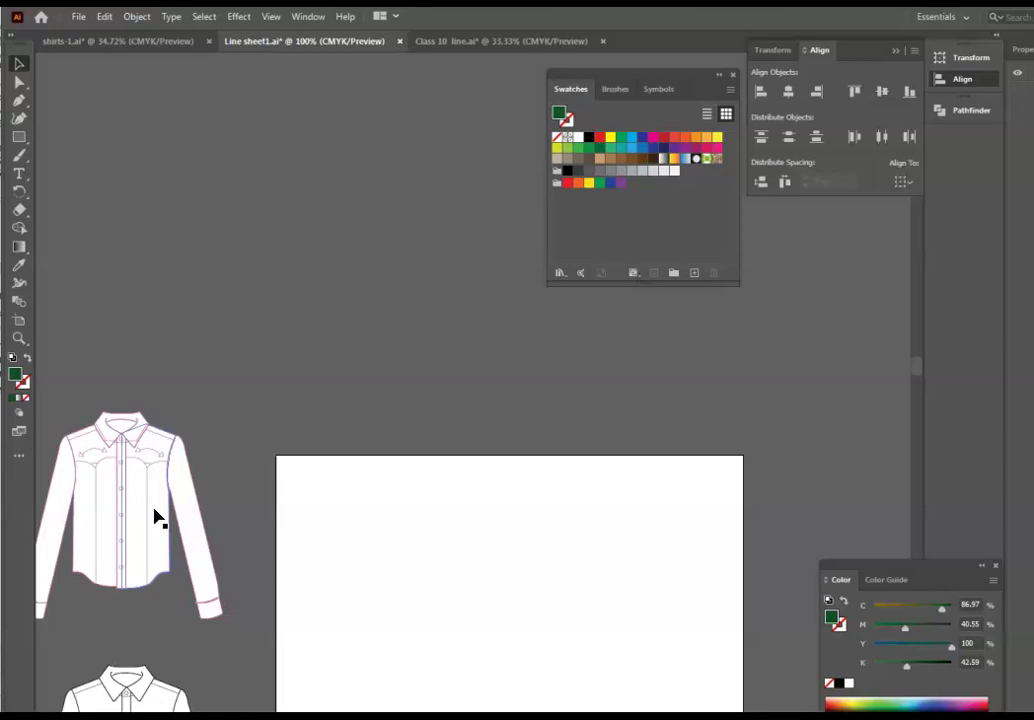
click(245, 274)
key(ctrl+plus)
key(ctrl+plus)
key(ctrl+plus)
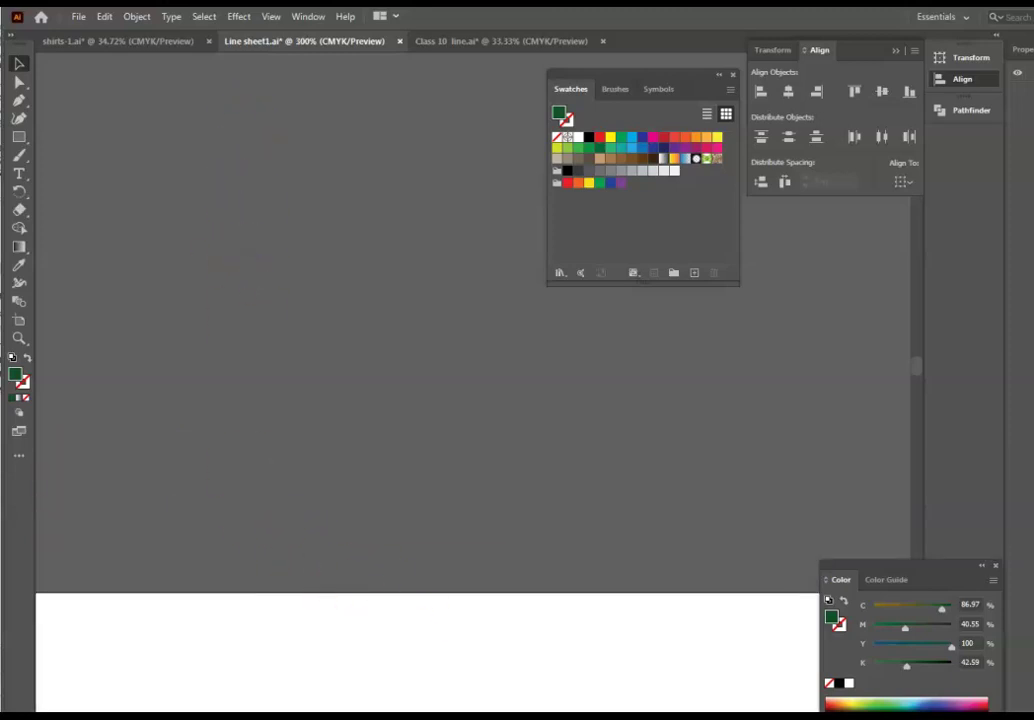
mouse_move(430, 400)
mouse_down()
mouse_move(430, 520)
mouse_move(400, 450)
mouse_move(330, 420)
mouse_move(150, 420)
mouse_up()
scroll(685, 648, down, 5)
scroll(560, 560, up, 1)
scroll(535, 525, up, 2)
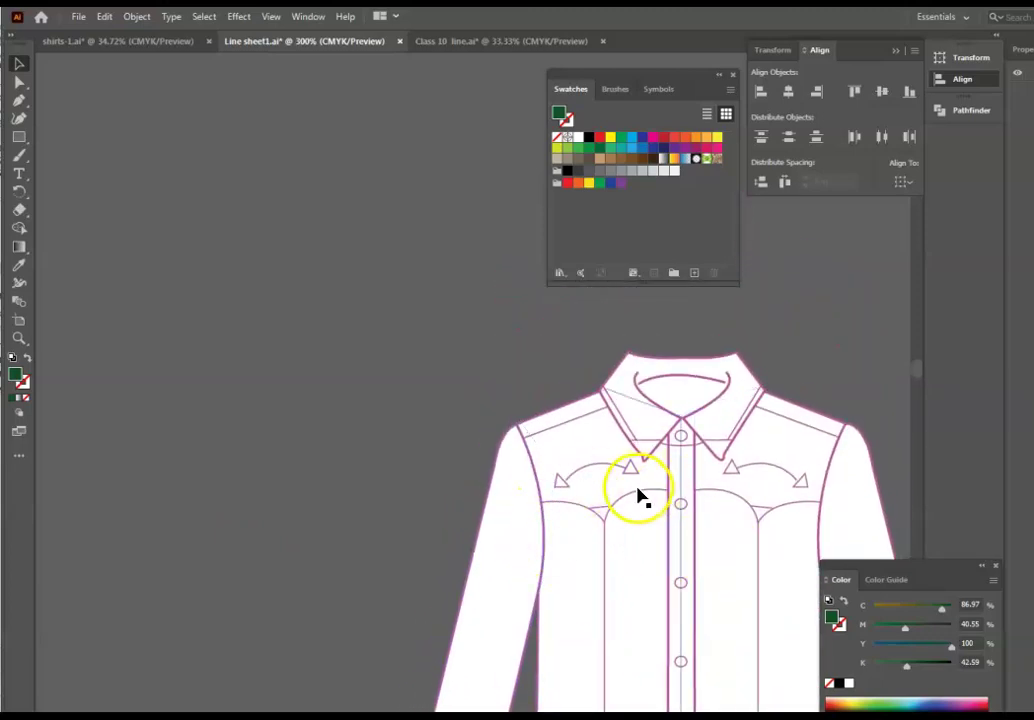
scroll(639, 496, up, 2)
scroll(636, 499, up, 1)
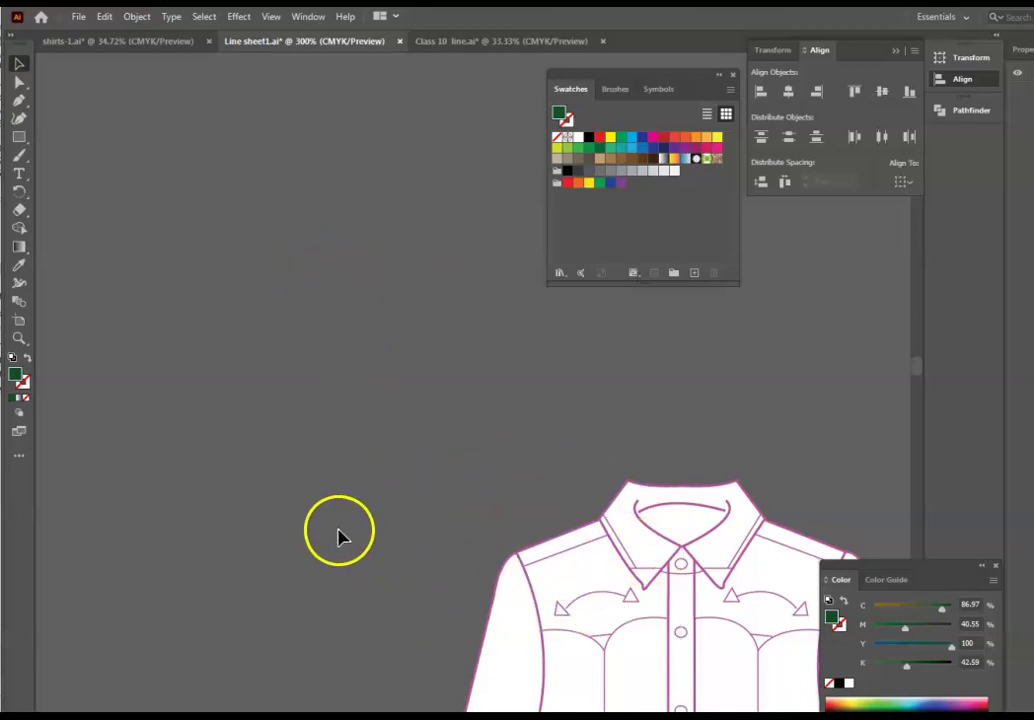
drag(20, 140, 57, 138)
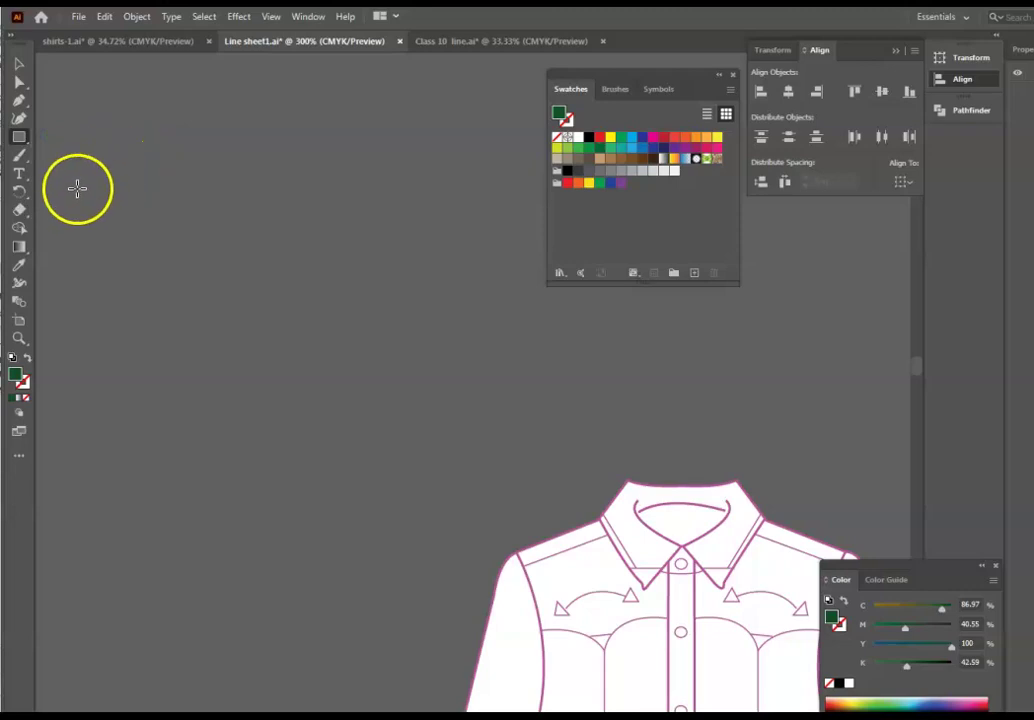
mouse_move(88, 141)
mouse_down()
mouse_move(120, 254)
mouse_move(365, 381)
mouse_move(487, 427)
mouse_up()
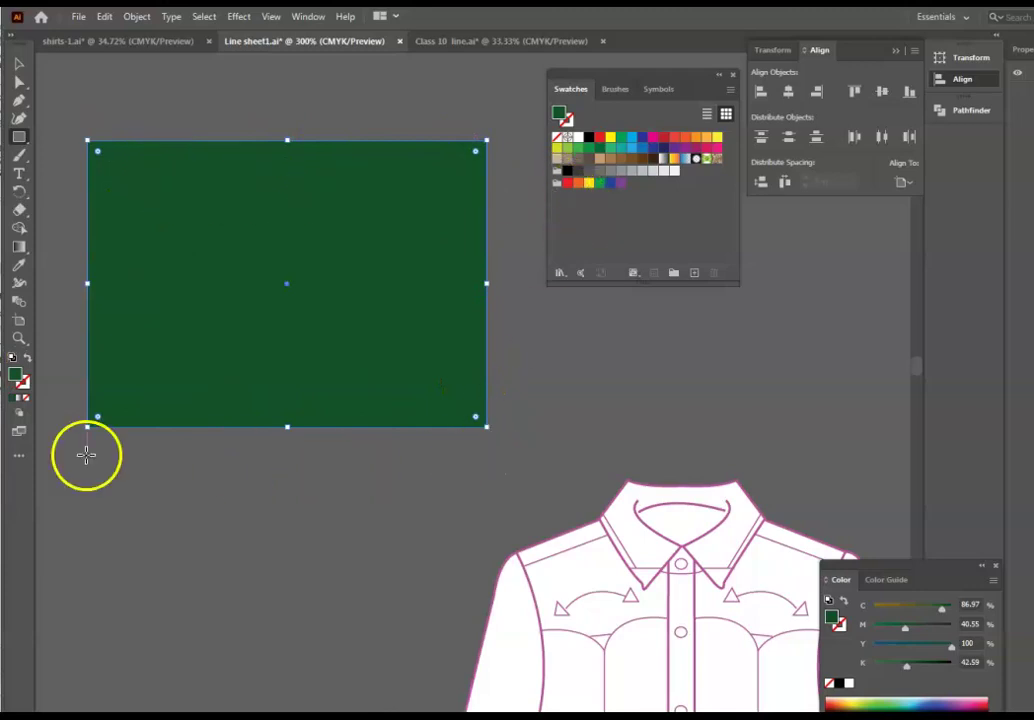
- Set the rectangle's fill to the light gray DADFE0
click(23, 392)
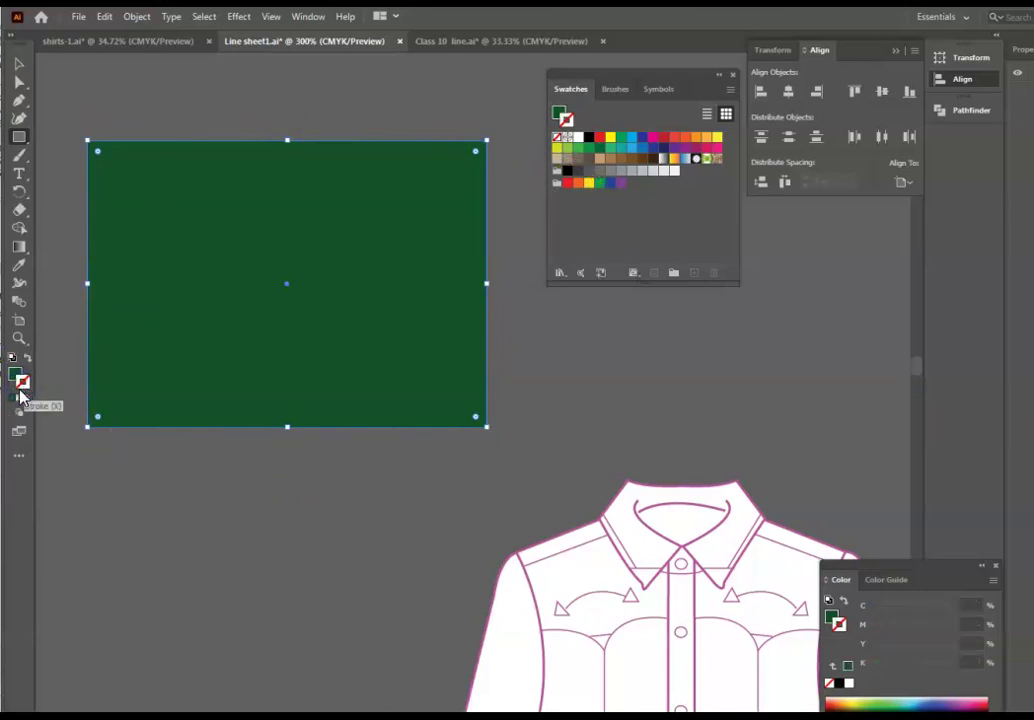
click(14, 378)
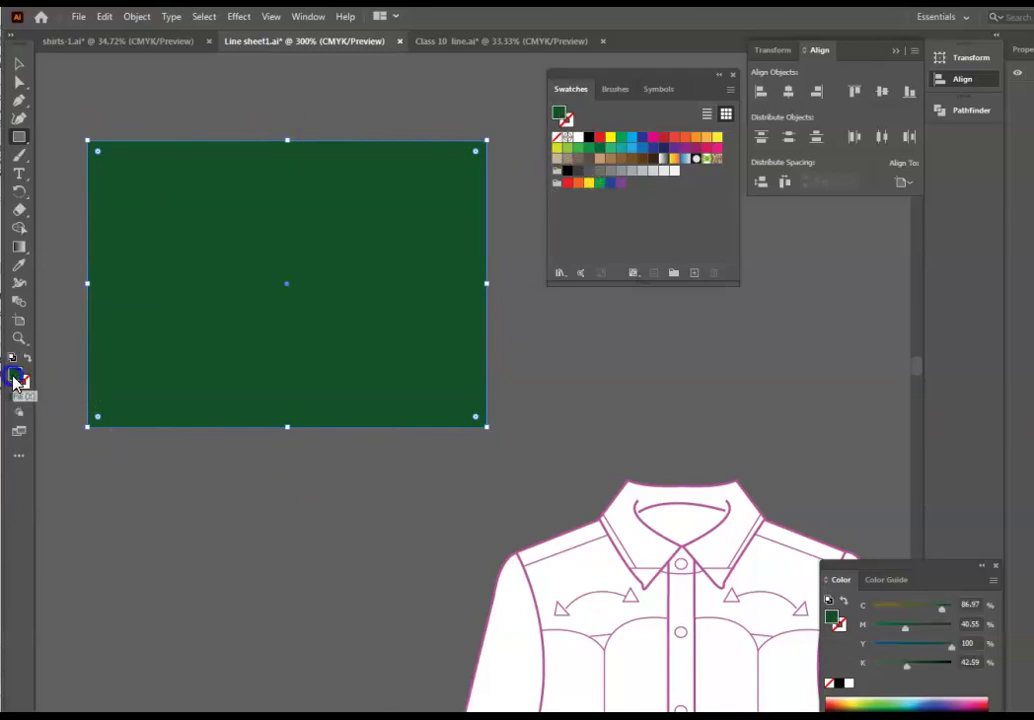
double_click(14, 380)
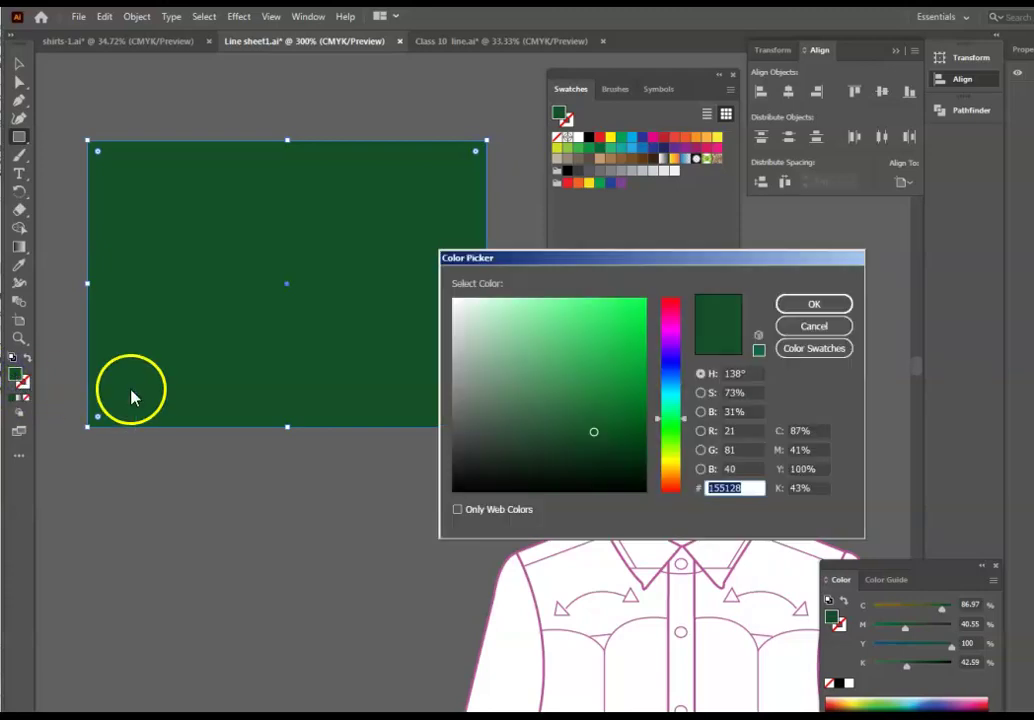
drag(670, 428, 670, 387)
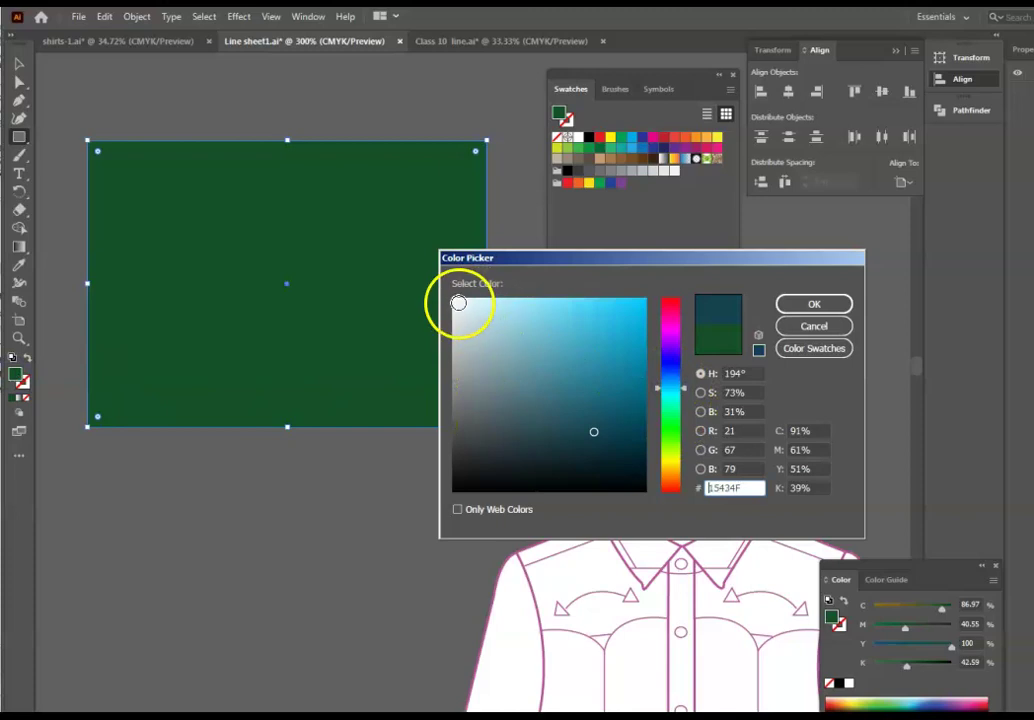
click(459, 302)
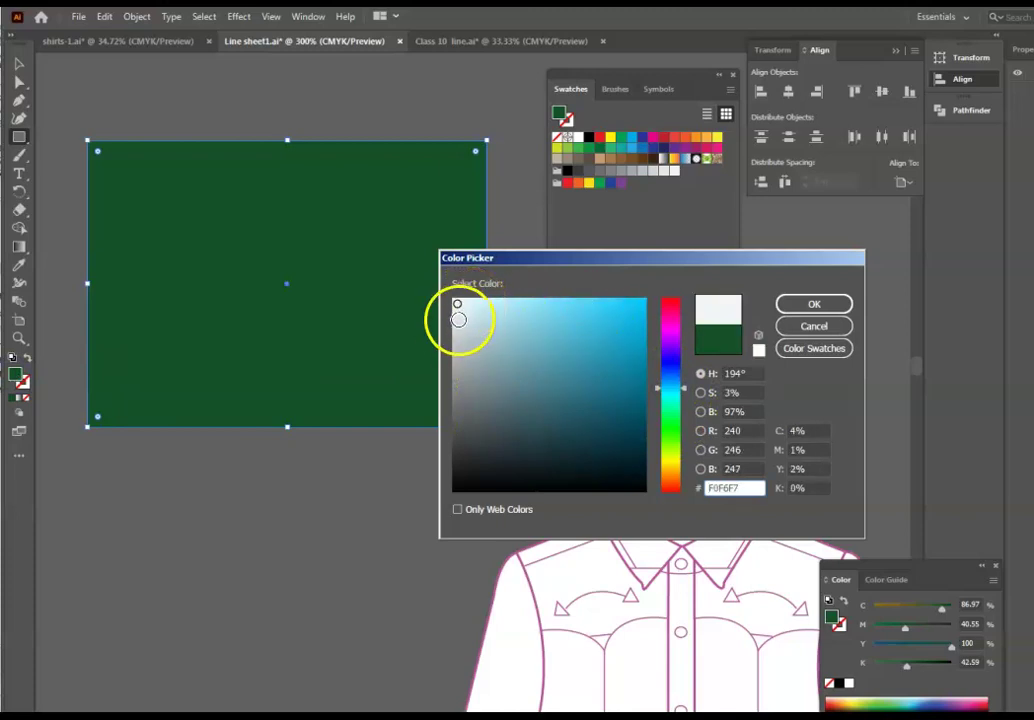
click(458, 319)
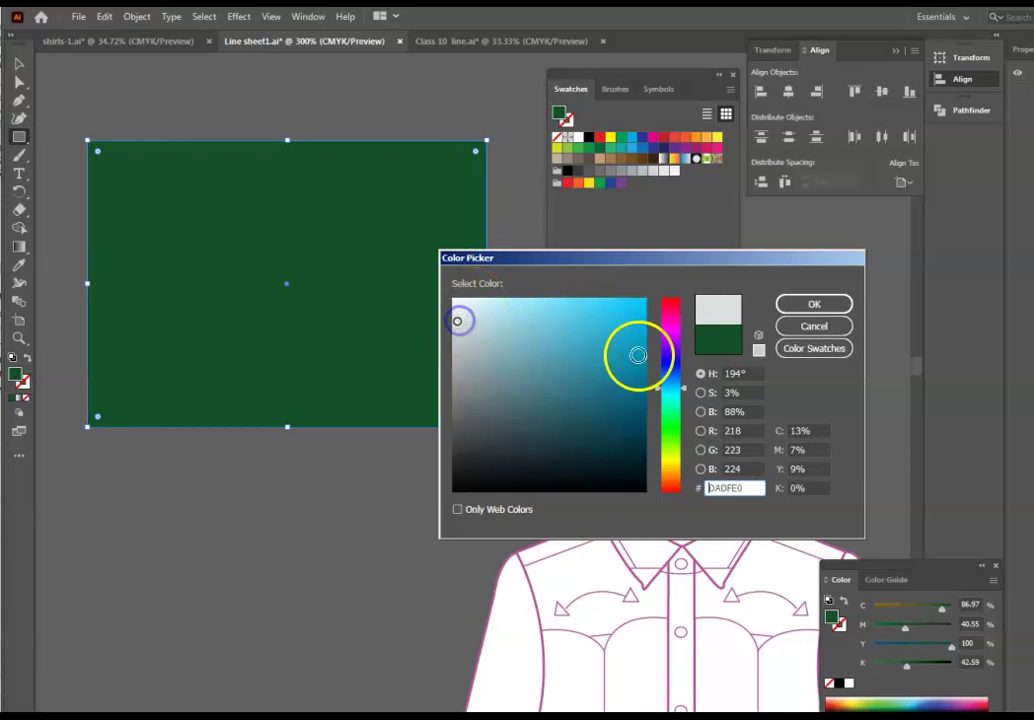
click(815, 312)
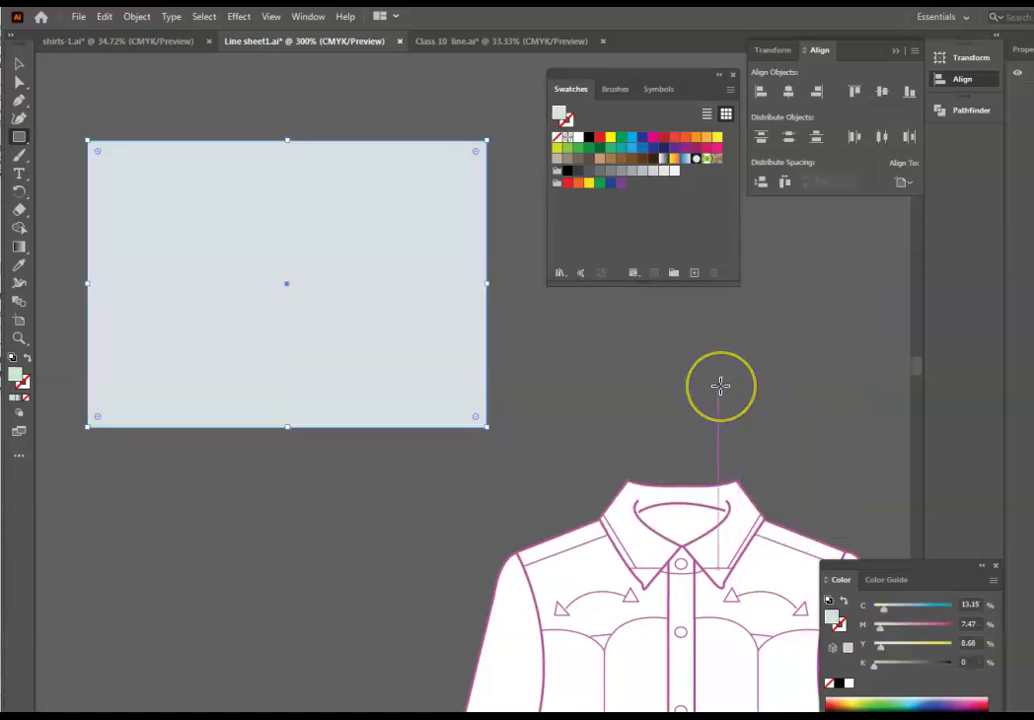
click(500, 187)
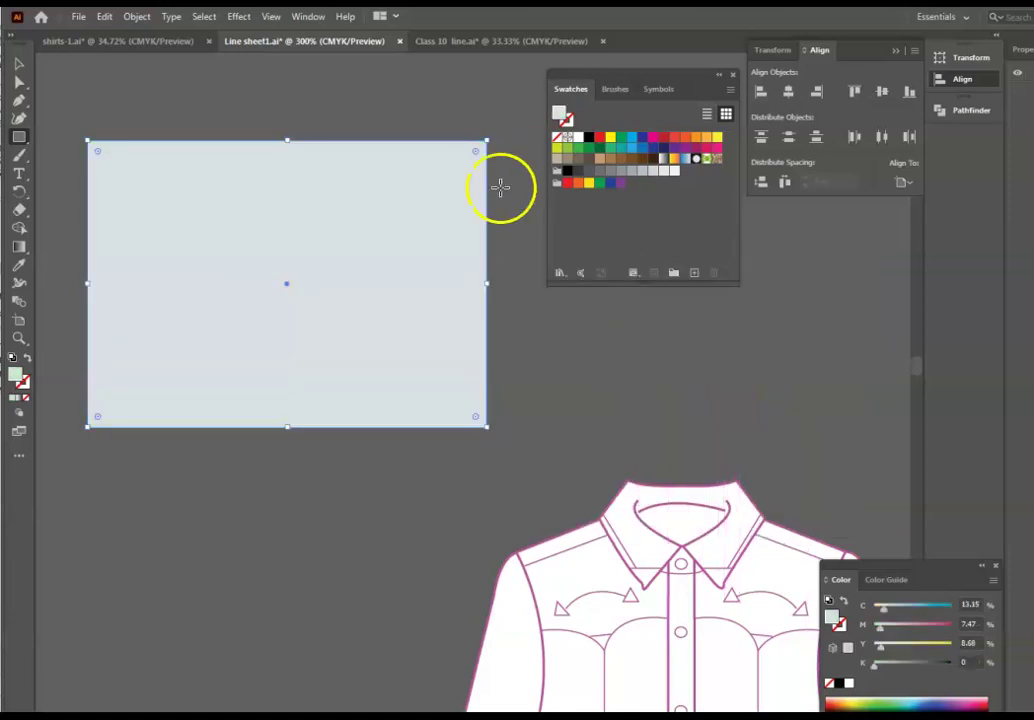
- Draw a small closed petal shape with the Pen tool on the empty canvas below the rectangle
click(25, 140)
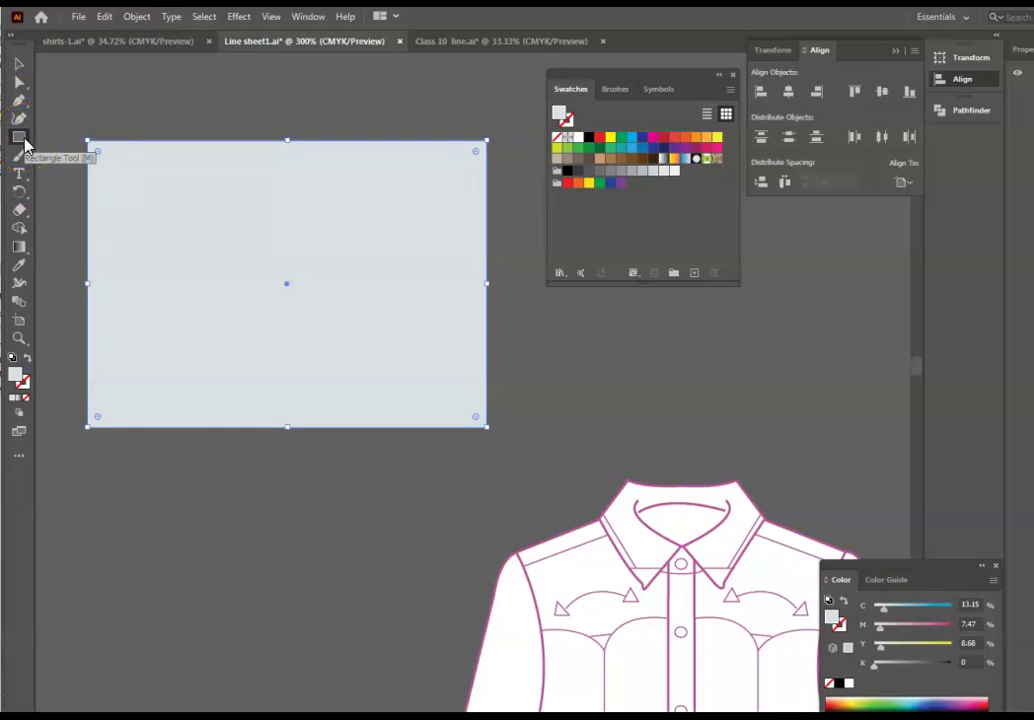
click(23, 143)
click(79, 158)
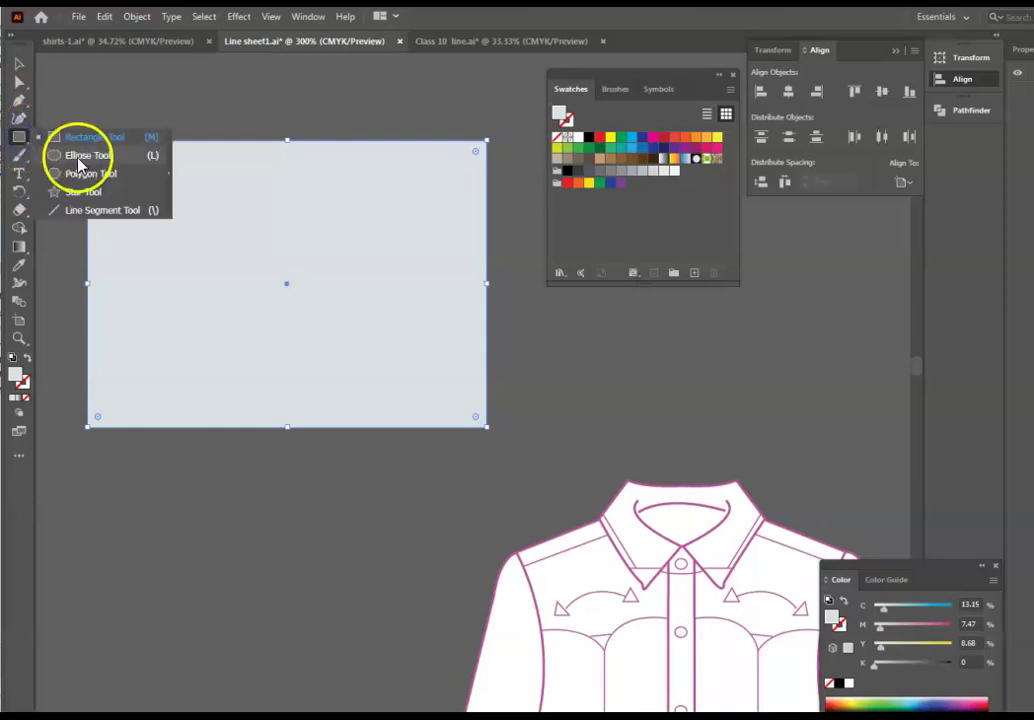
click(23, 108)
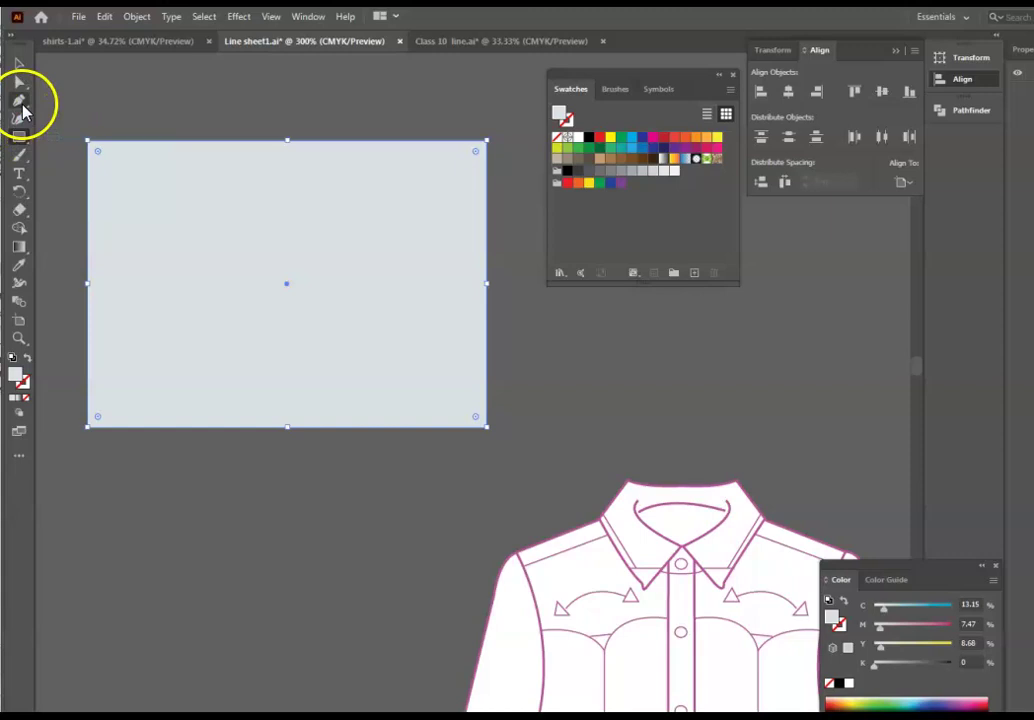
click(20, 101)
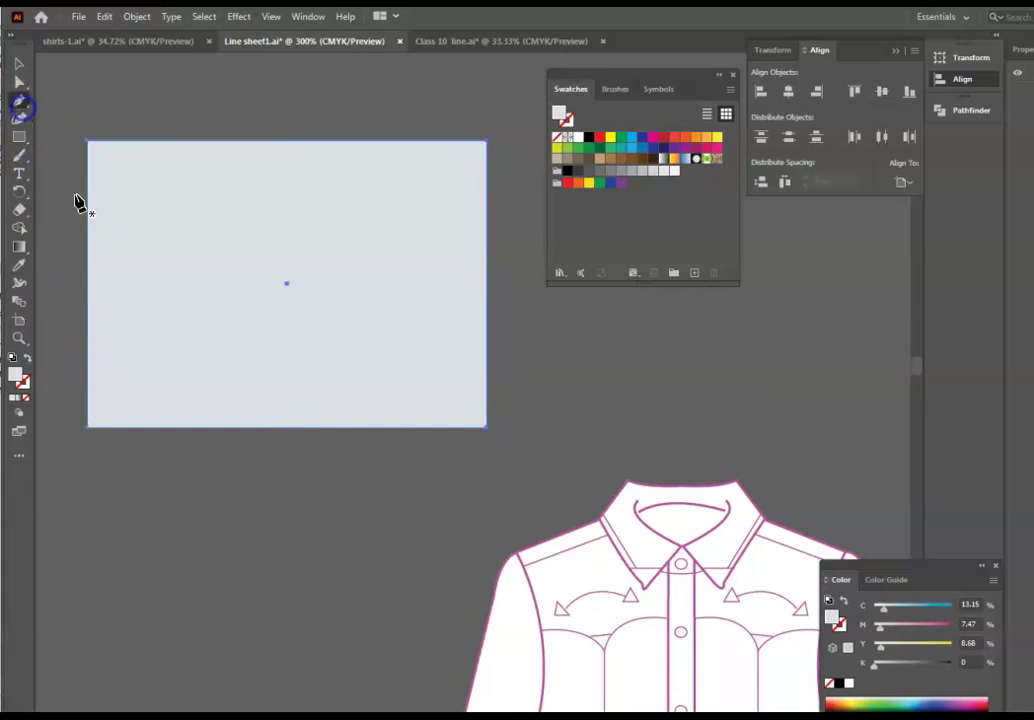
scroll(180, 428, down, 1)
scroll(170, 440, down, 1)
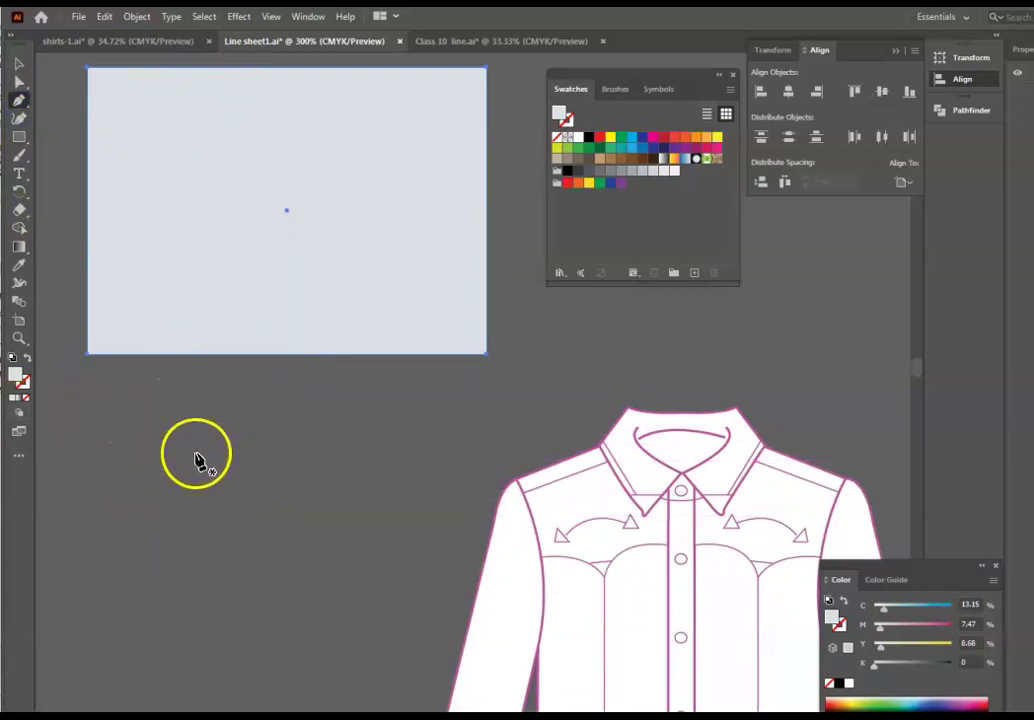
scroll(150, 440, down, 2)
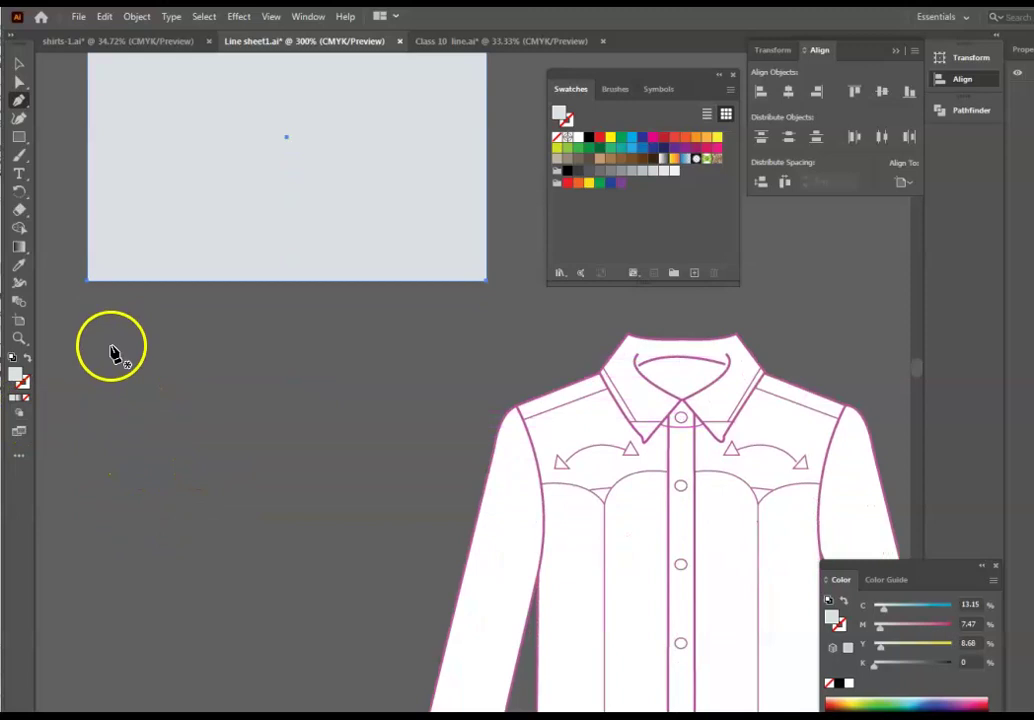
click(131, 412)
click(135, 380)
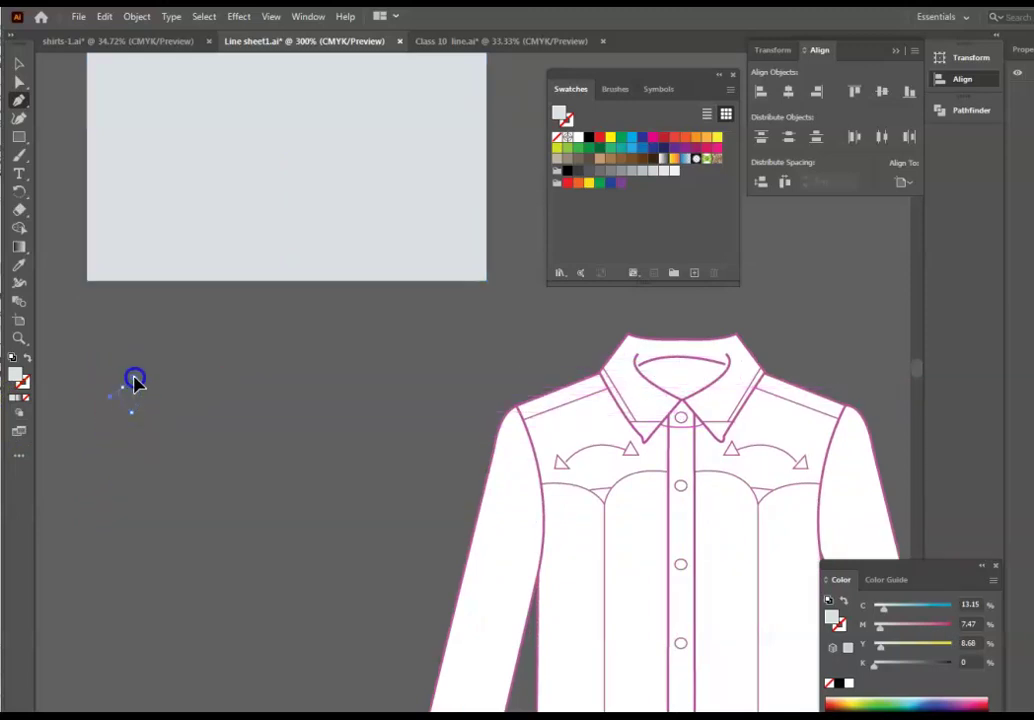
drag(131, 376, 136, 421)
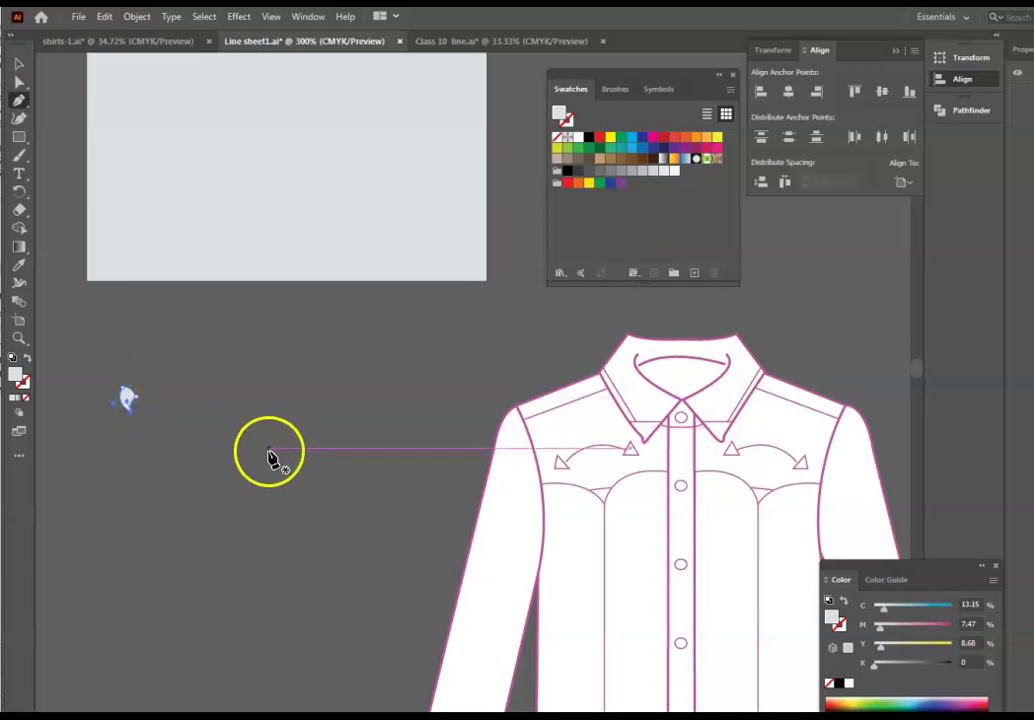
- Adjust the curve along the petal's inner edge with the Direct Selection tool, and deselect the petal
key(ctrl+equal)
key(ctrl+equal)
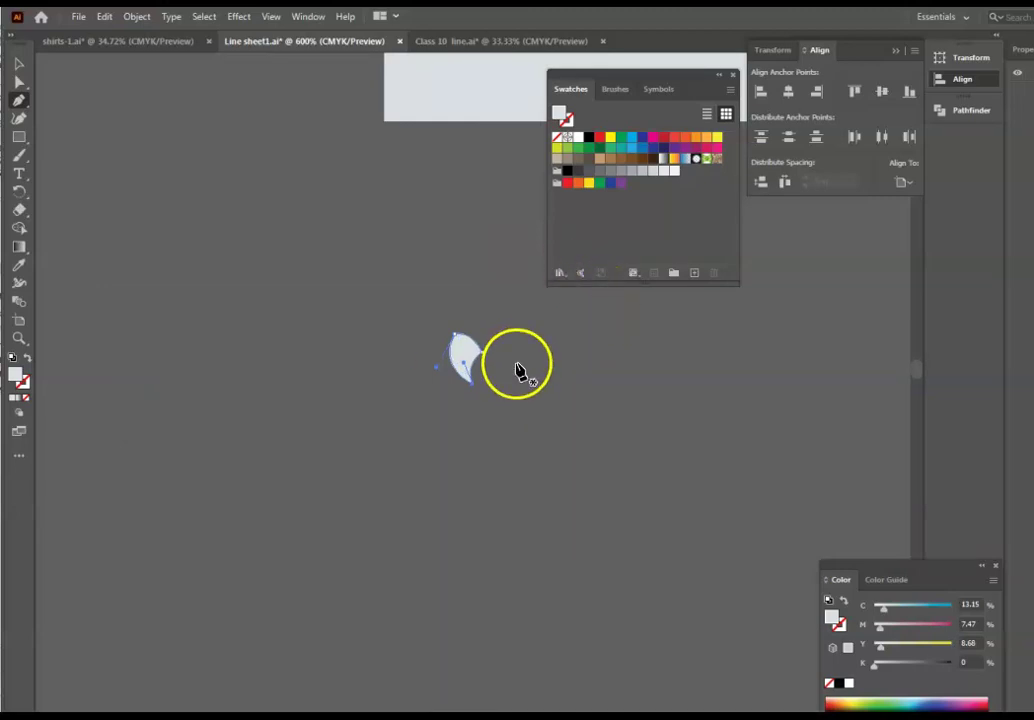
key(a)
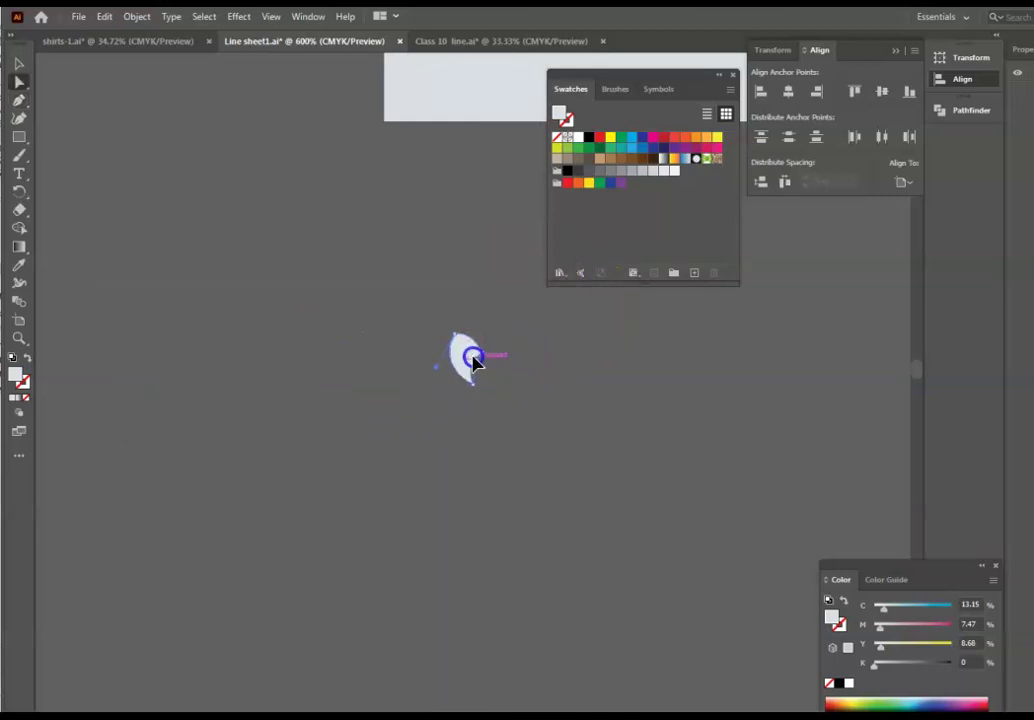
click(554, 427)
click(19, 64)
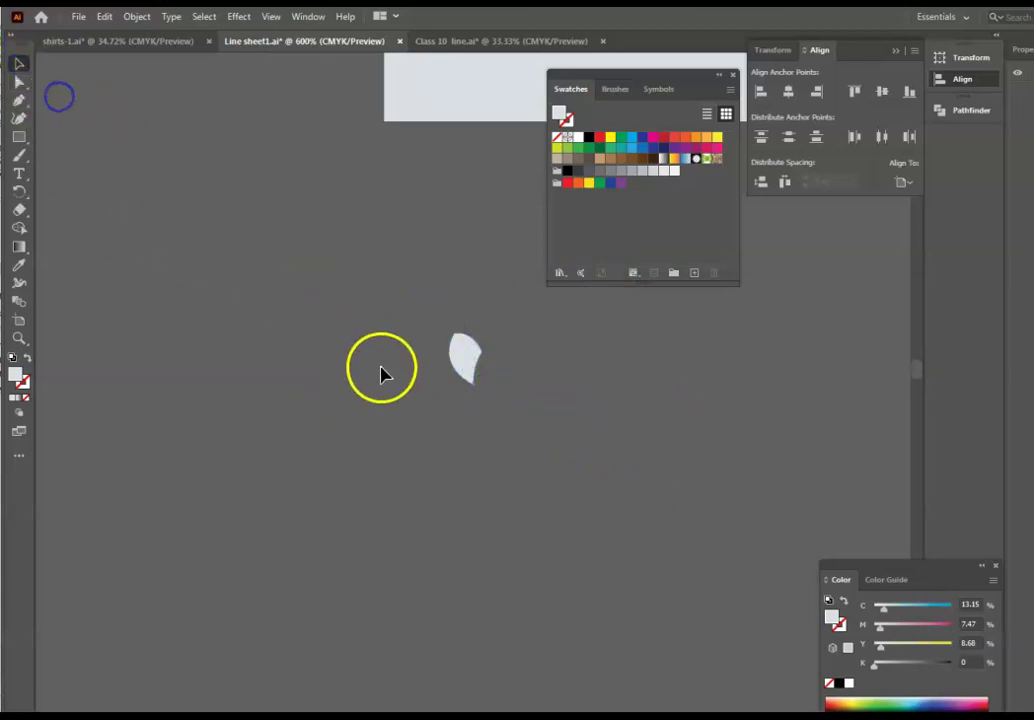
- Duplicate the petal, rotate the copy counterclockwise and place it just below and to the left of the original
drag(420, 316, 526, 480)
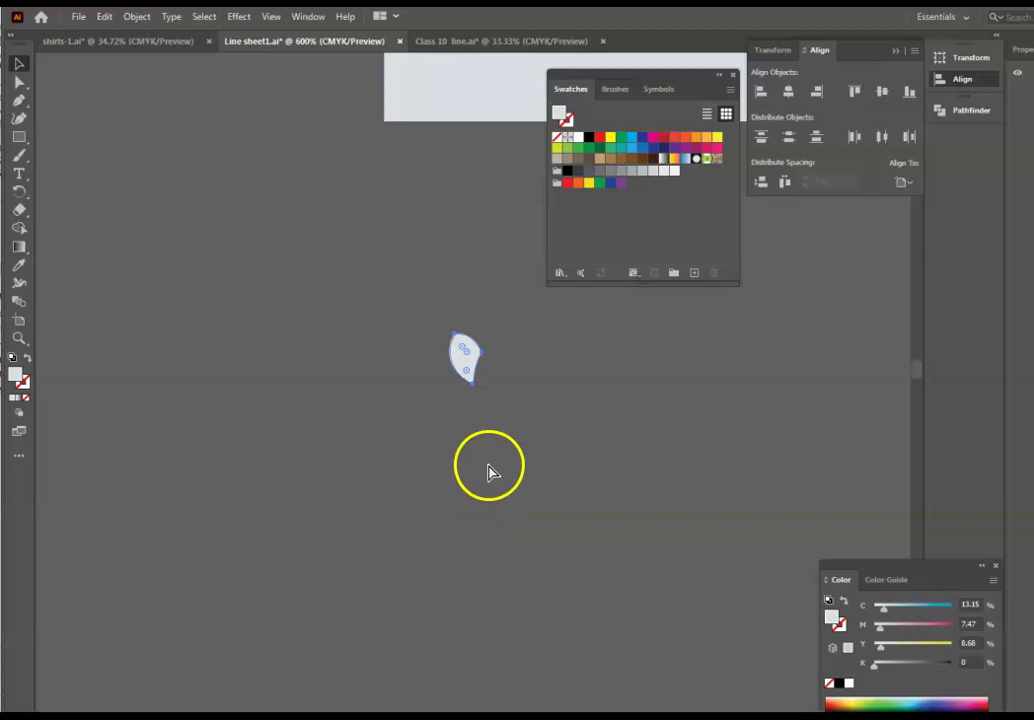
key(ctrl+v)
drag(485, 398, 444, 428)
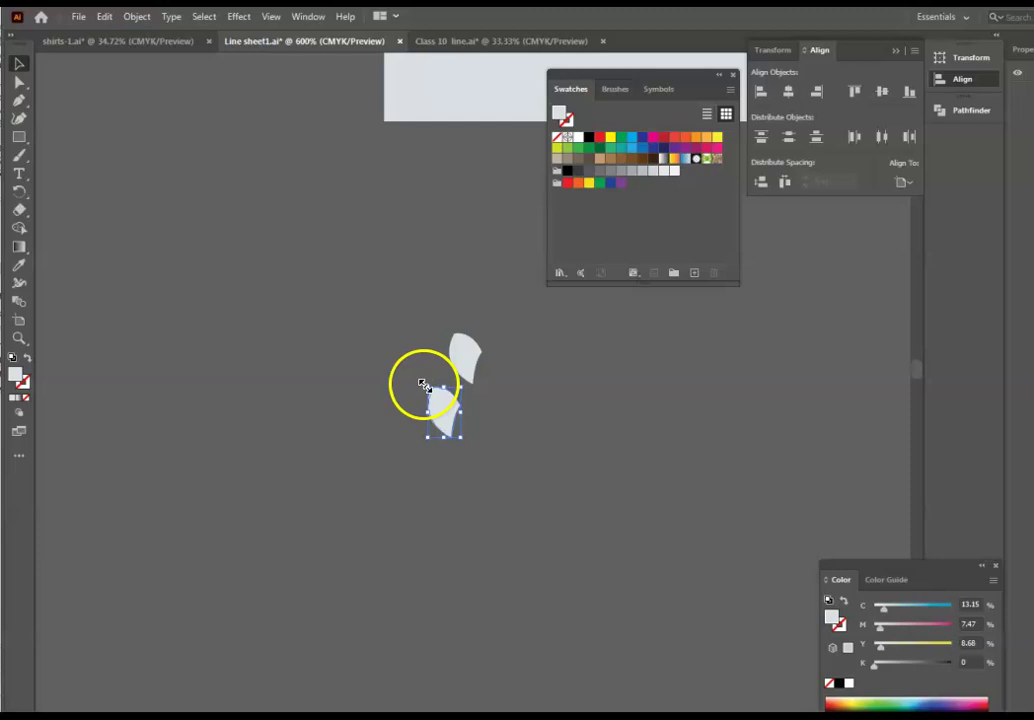
drag(420, 386, 396, 400)
drag(443, 416, 446, 399)
click(523, 440)
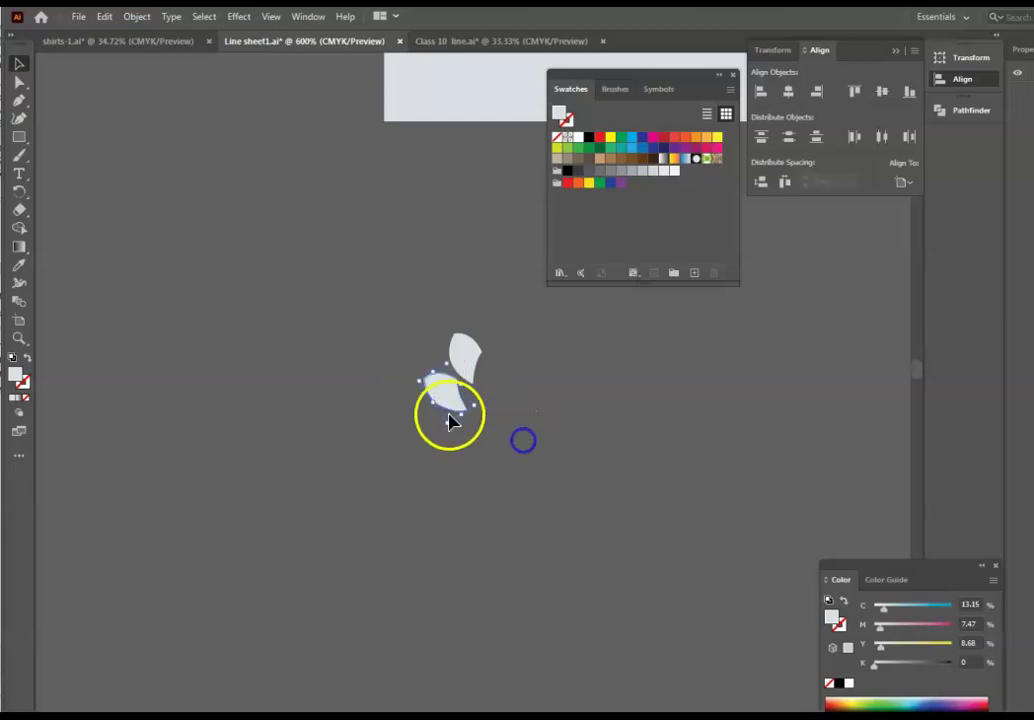
drag(400, 387, 400, 388)
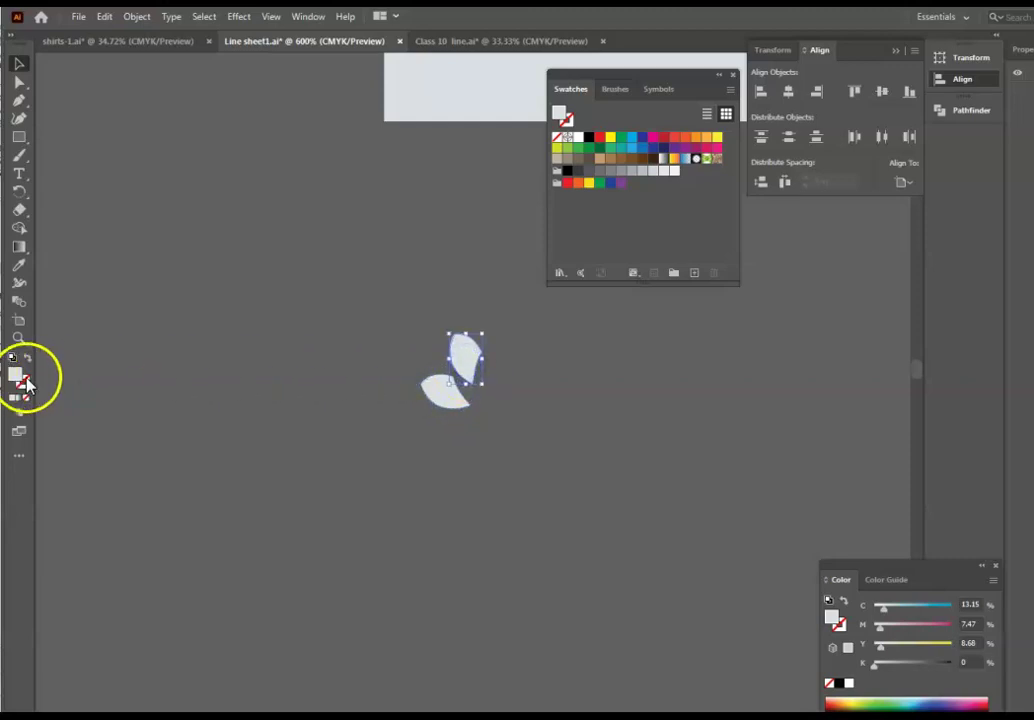
double_click(468, 358)
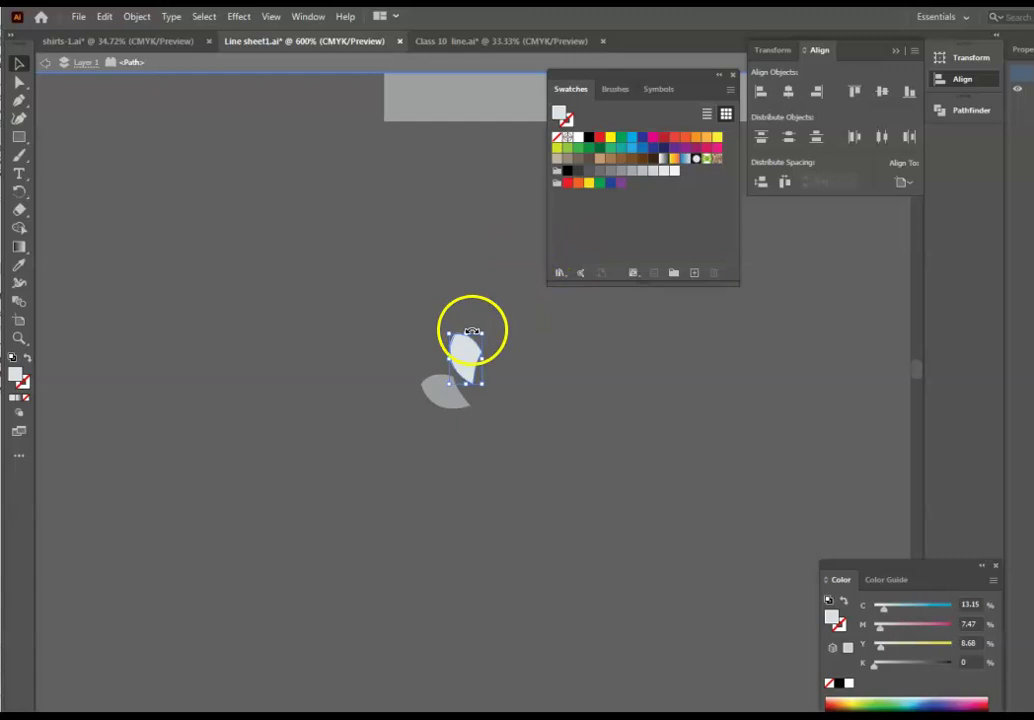
drag(450, 348, 470, 353)
key(Escape)
- Set the fill of the selected upper petal to the muted blue 518196
click(27, 384)
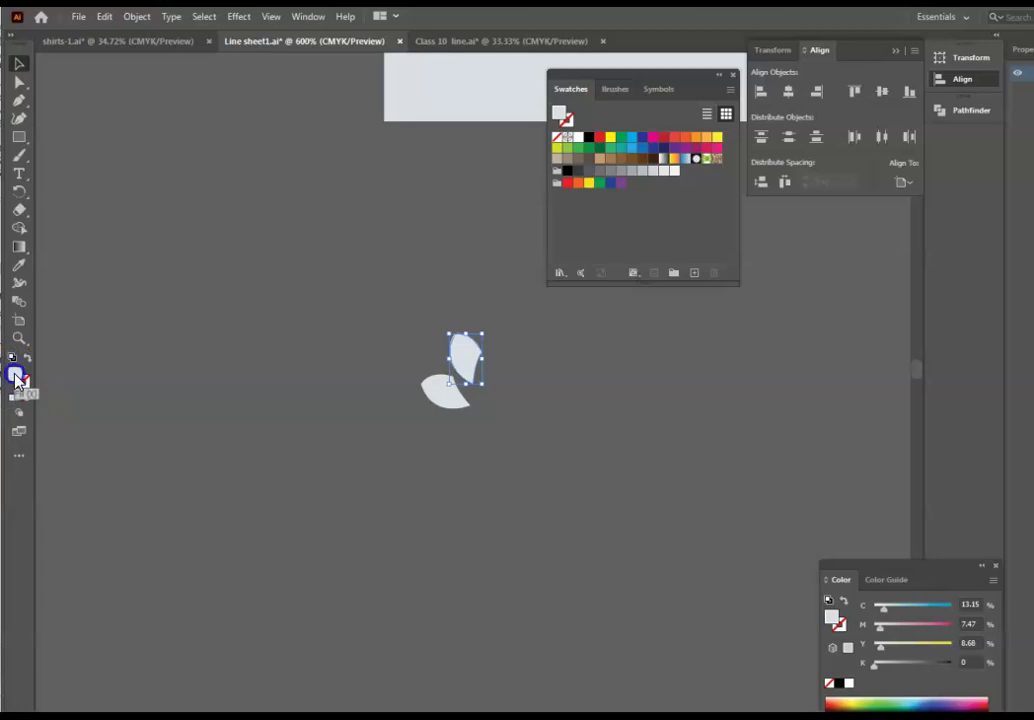
double_click(15, 376)
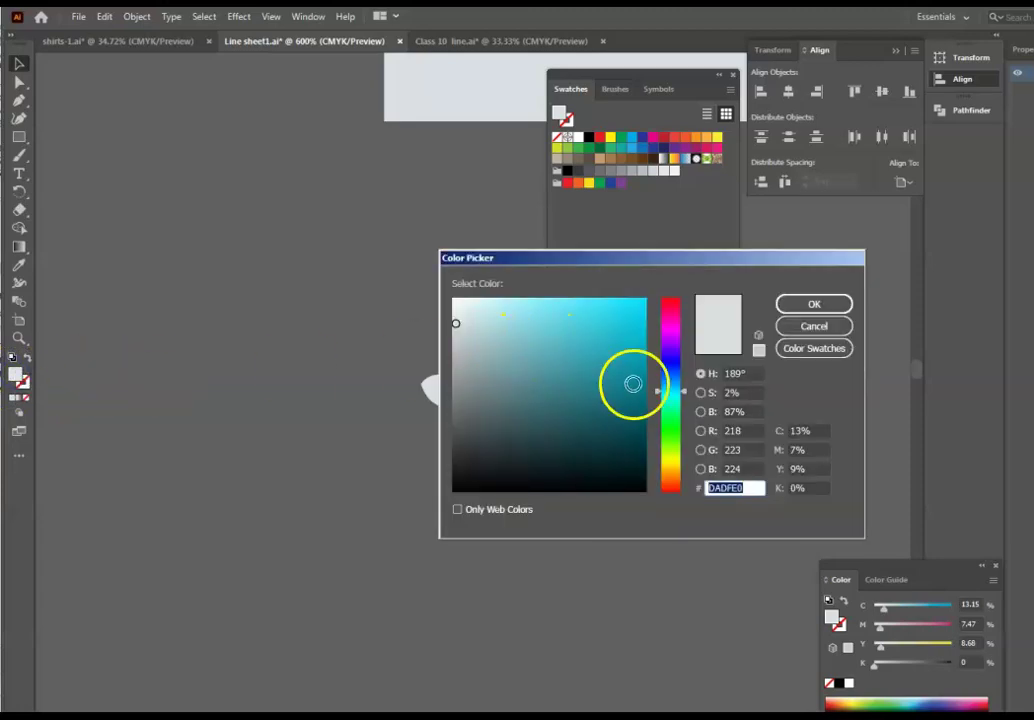
click(676, 380)
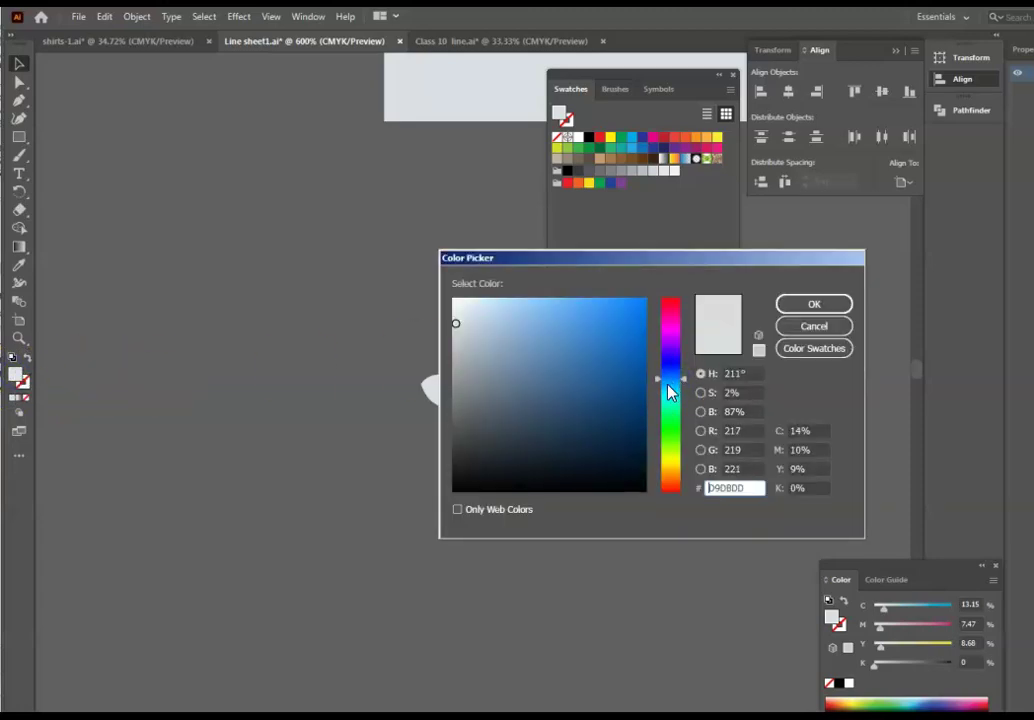
click(670, 385)
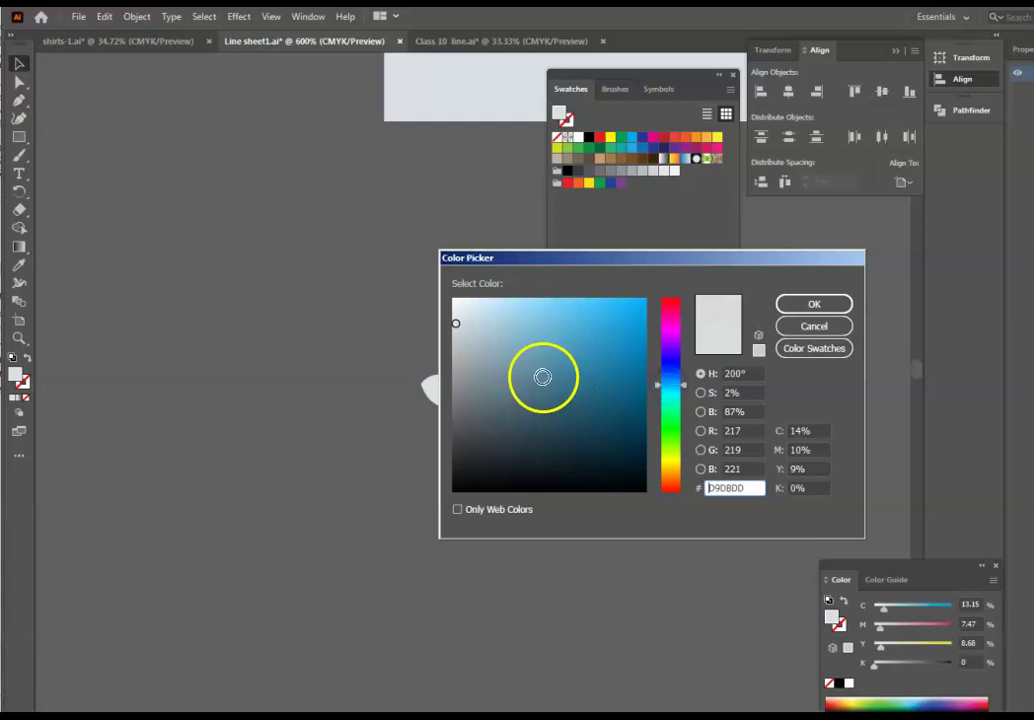
click(542, 377)
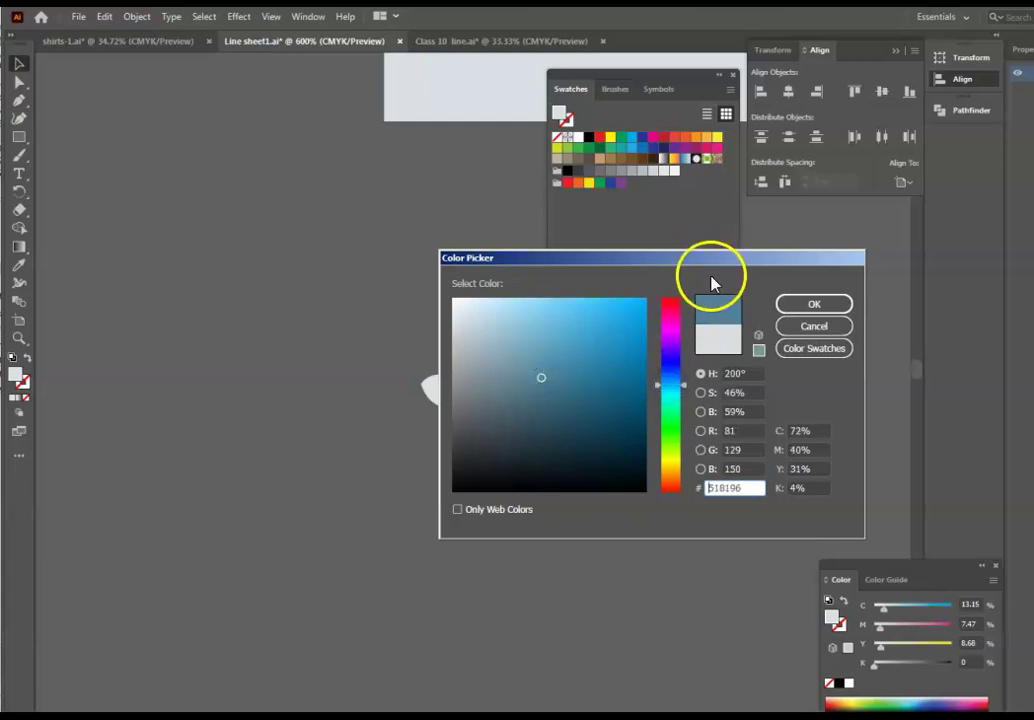
click(802, 312)
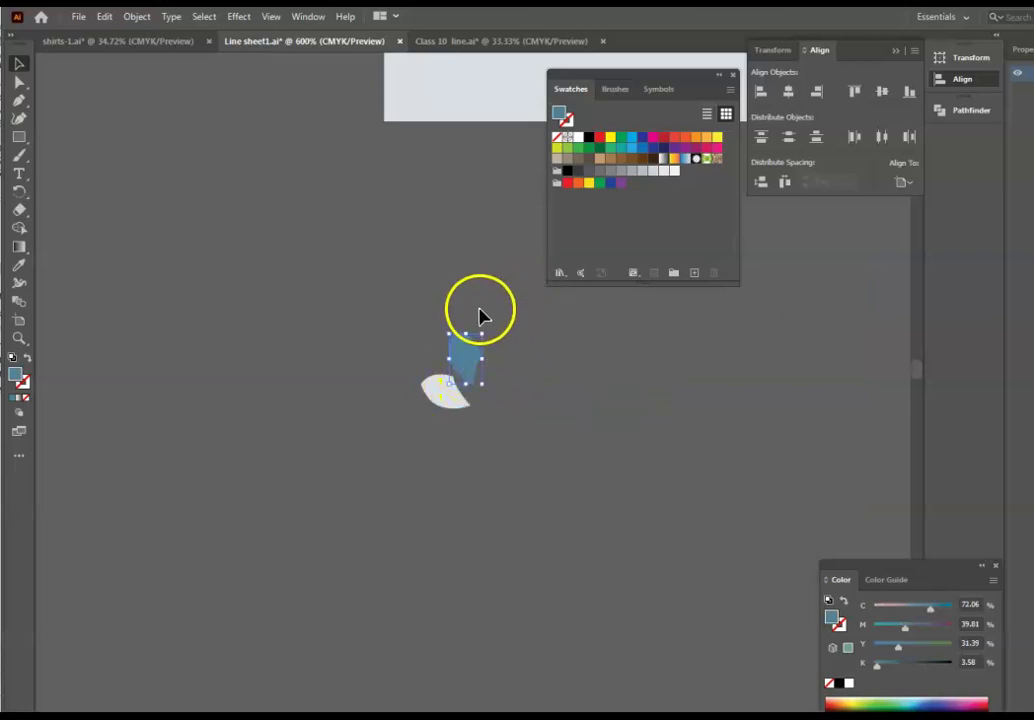
- Change the lower-left petal's fill to the darker blue 29488E and deselect it
double_click(444, 402)
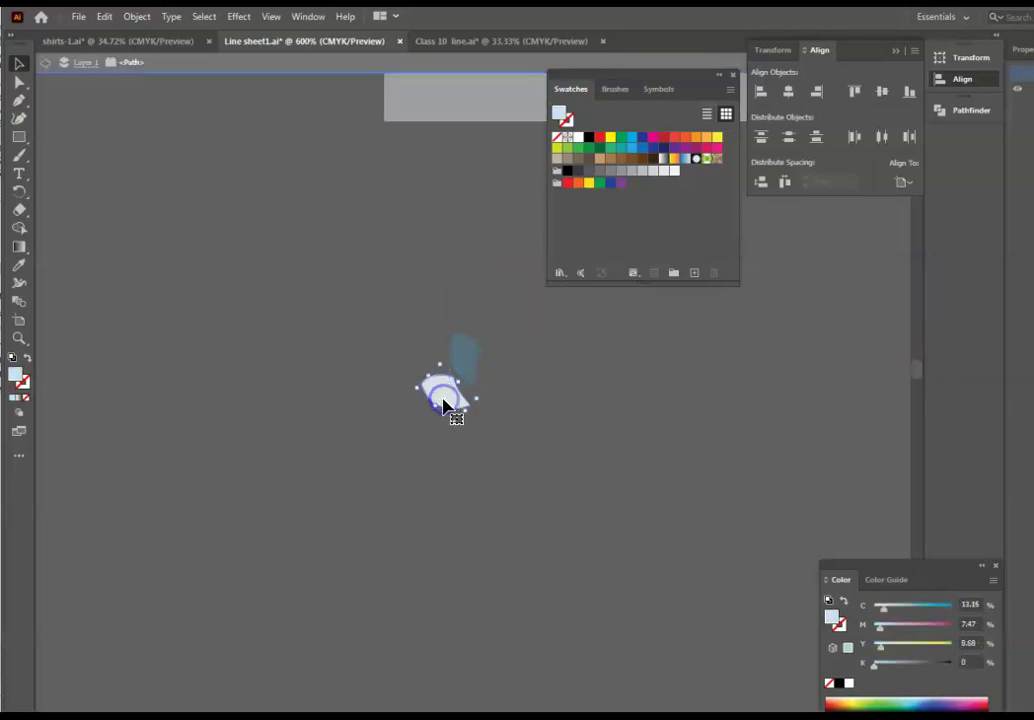
key(Escape)
double_click(16, 374)
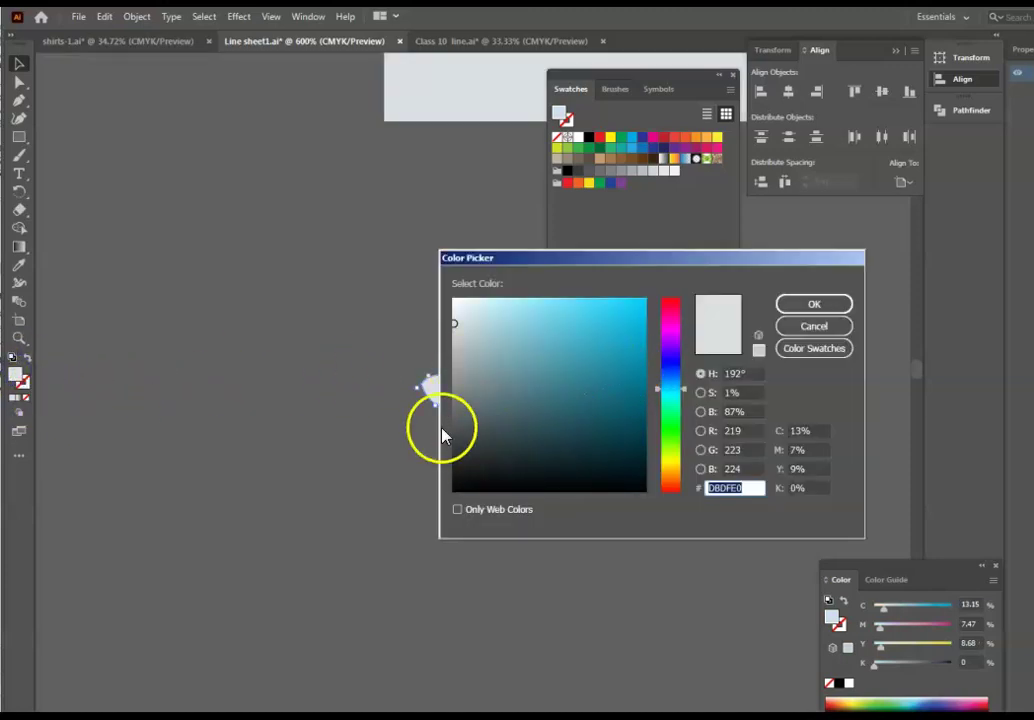
click(604, 438)
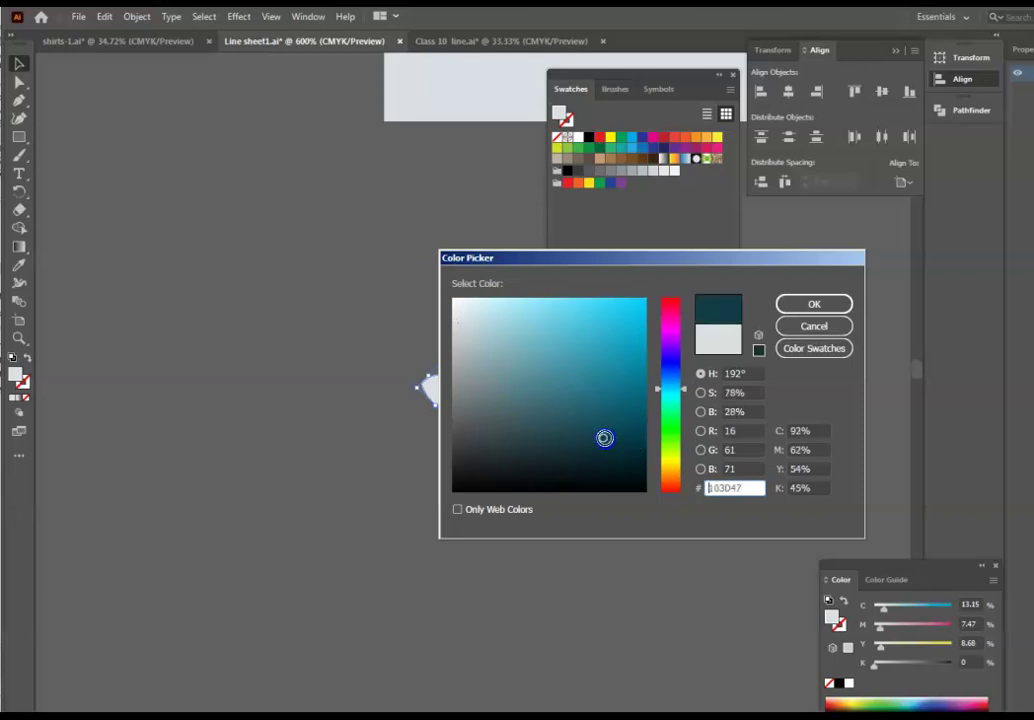
mouse_move(672, 383)
mouse_down()
mouse_move(667, 362)
mouse_move(668, 372)
mouse_up()
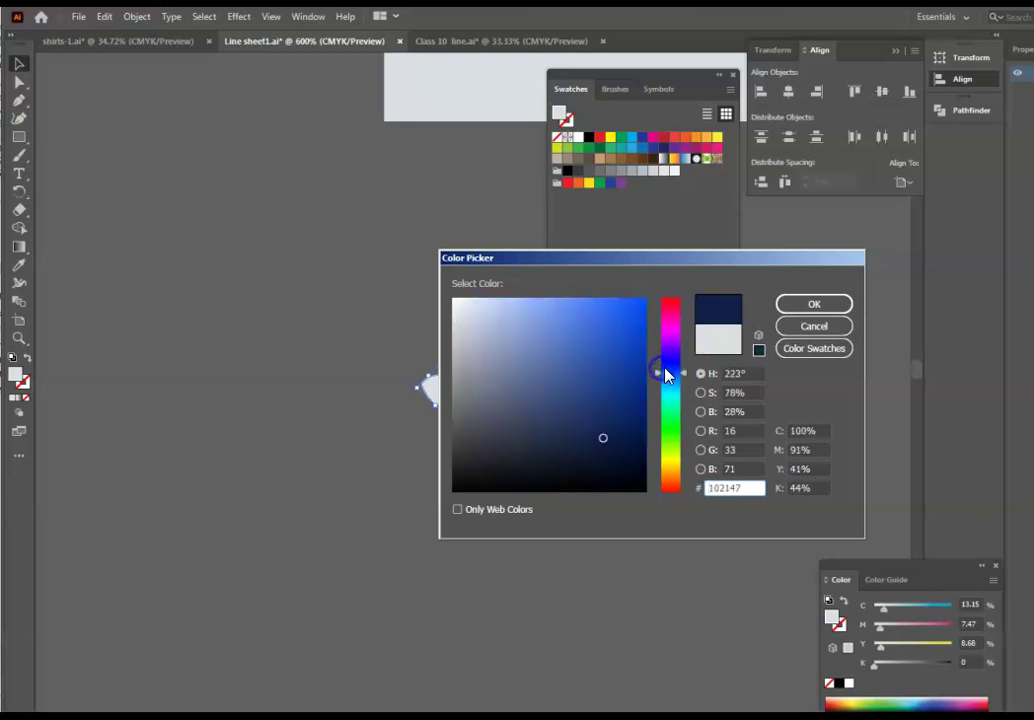
click(591, 384)
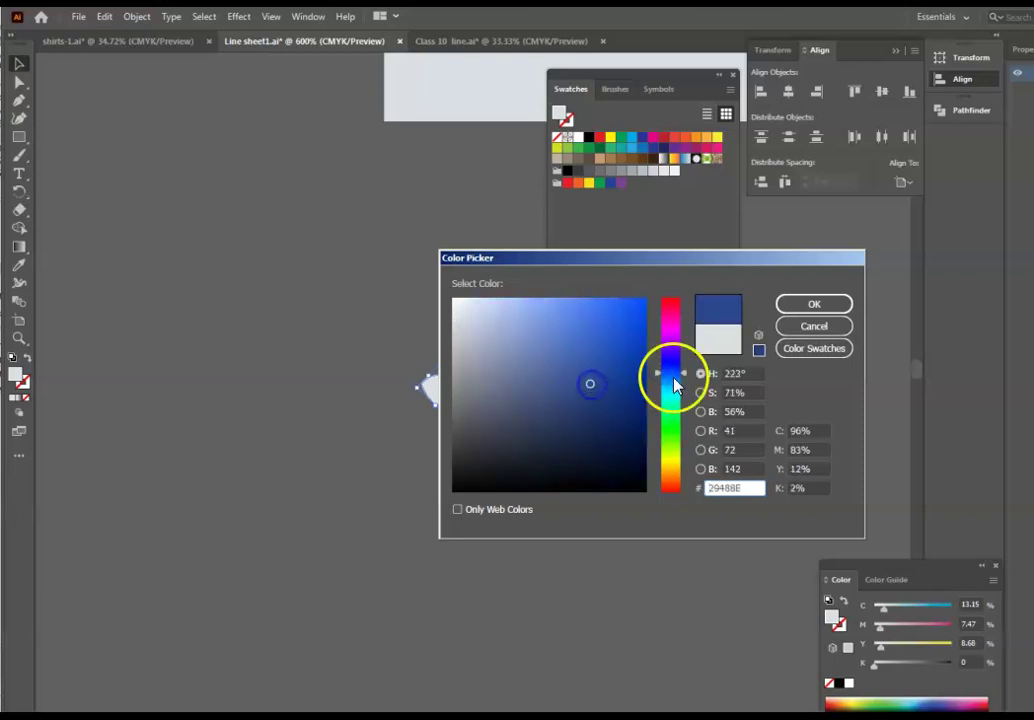
click(812, 304)
click(528, 396)
- Duplicate the muted blue petal, rotate the copy counterclockwise and place it below the dark blue petal
click(474, 361)
click(465, 369)
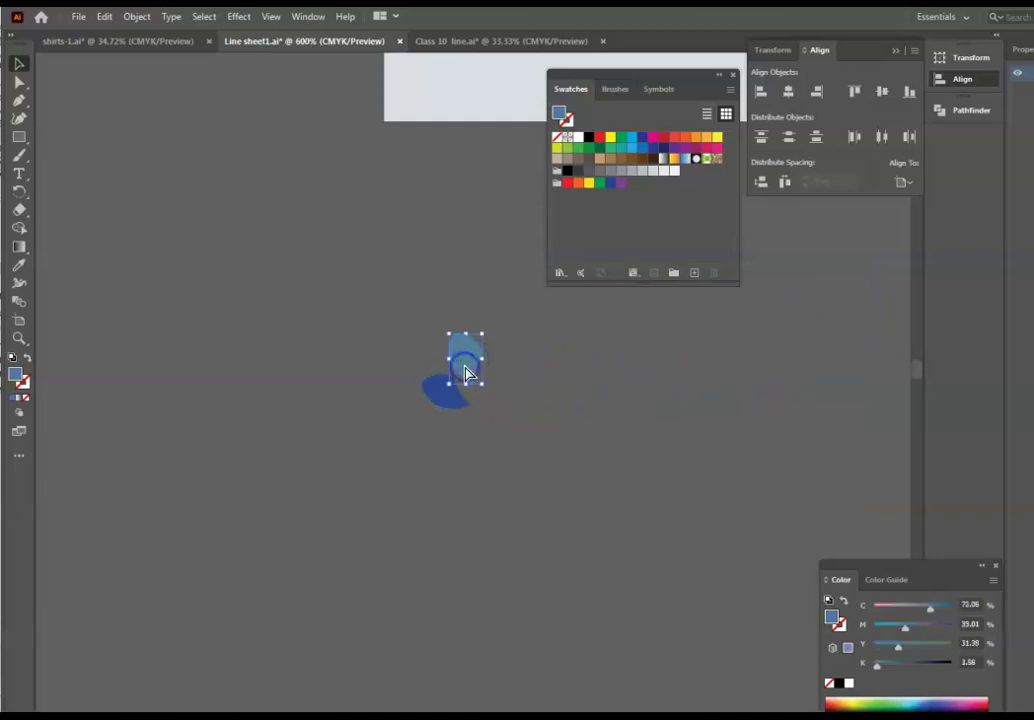
drag(466, 380, 521, 441)
drag(459, 468, 422, 466)
click(554, 473)
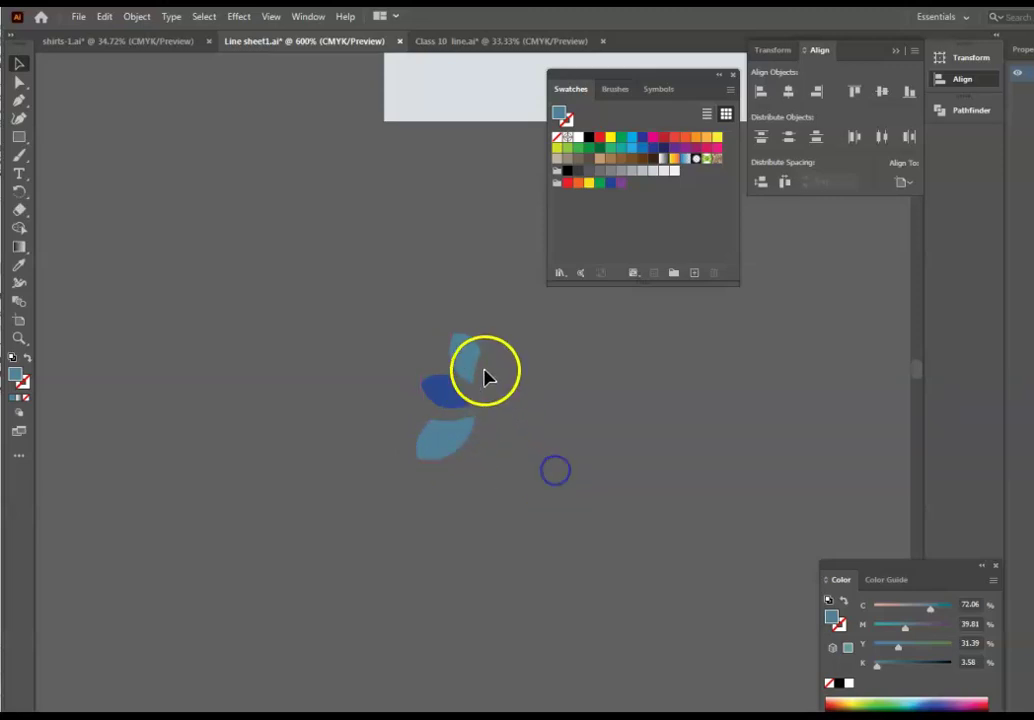
- Nudge the top petal down about 0.02 in and add a rotated copy of the dark blue petal to its right
drag(476, 379, 476, 382)
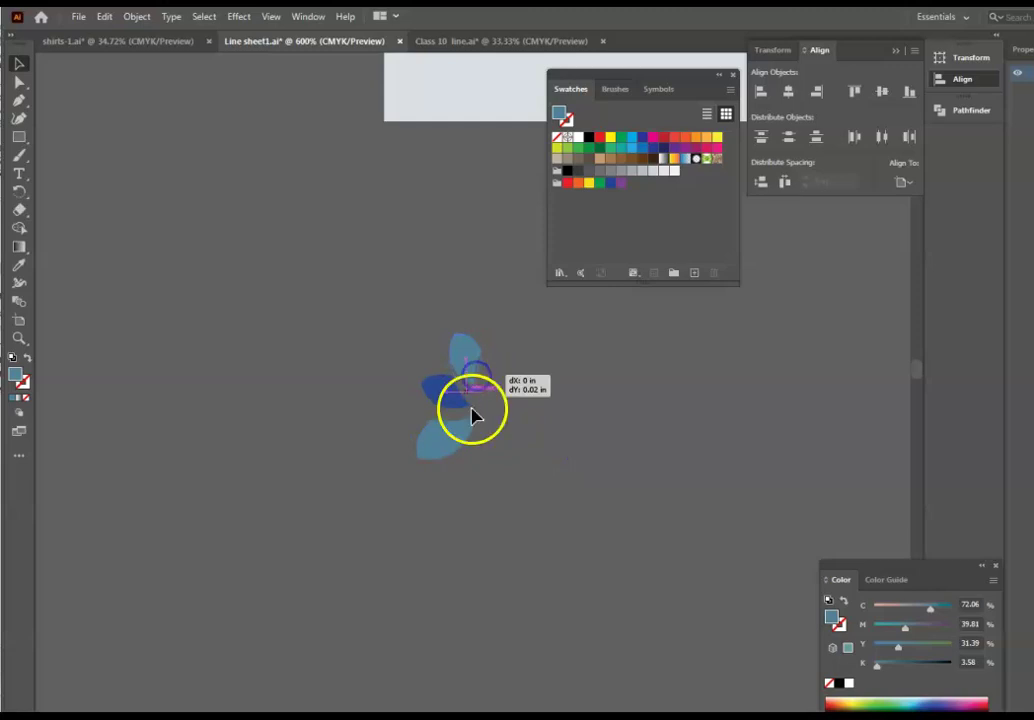
click(455, 413)
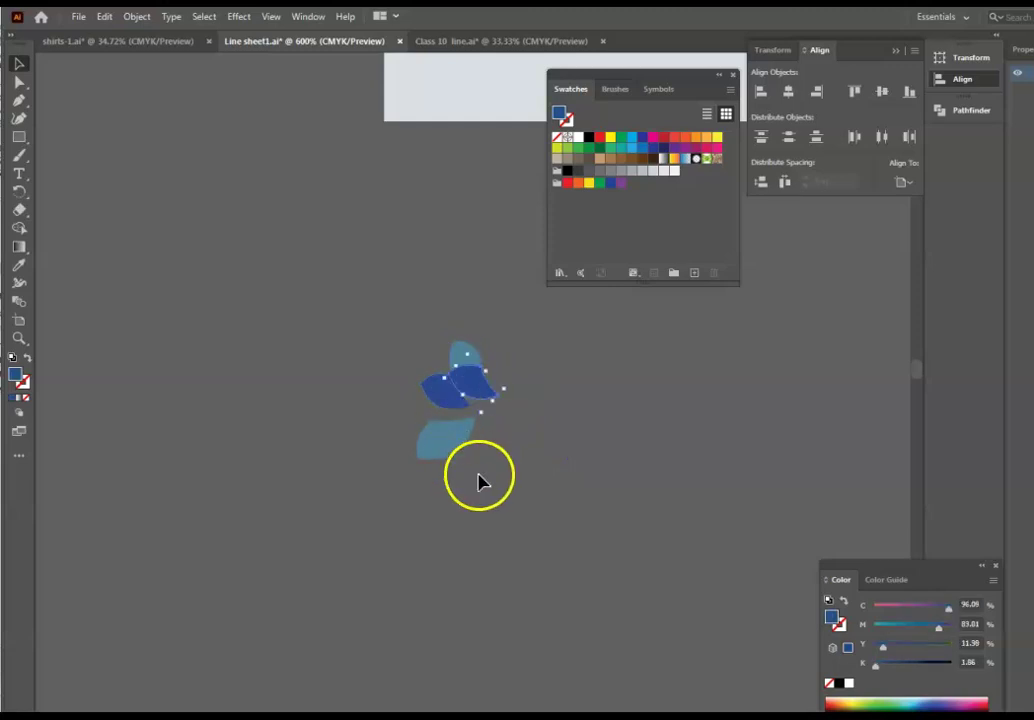
click(490, 398)
drag(490, 398, 565, 376)
click(464, 376)
- Duplicate the lower-left muted blue petal, rotate the copy and place it as the flower's lower-right petal
click(464, 432)
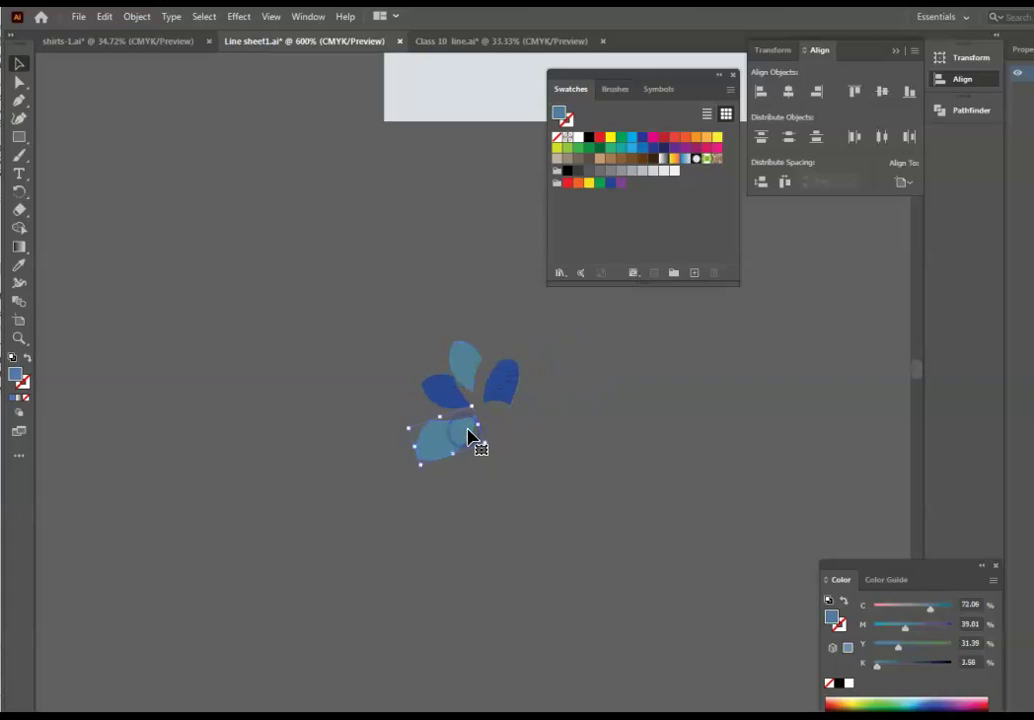
drag(471, 435, 536, 486)
click(463, 378)
drag(533, 432, 521, 450)
click(612, 448)
- Fine-tune the positions of the top, upper-right and lower-right petals so they gather evenly around the flower's center
click(500, 398)
drag(500, 398, 473, 377)
drag(473, 377, 500, 390)
click(616, 379)
drag(524, 455, 520, 437)
- Change the lower-right petal's fill to a darker teal of about C 77, M 47, Y 41, K 13 and deselect it
click(531, 447)
double_click(528, 451)
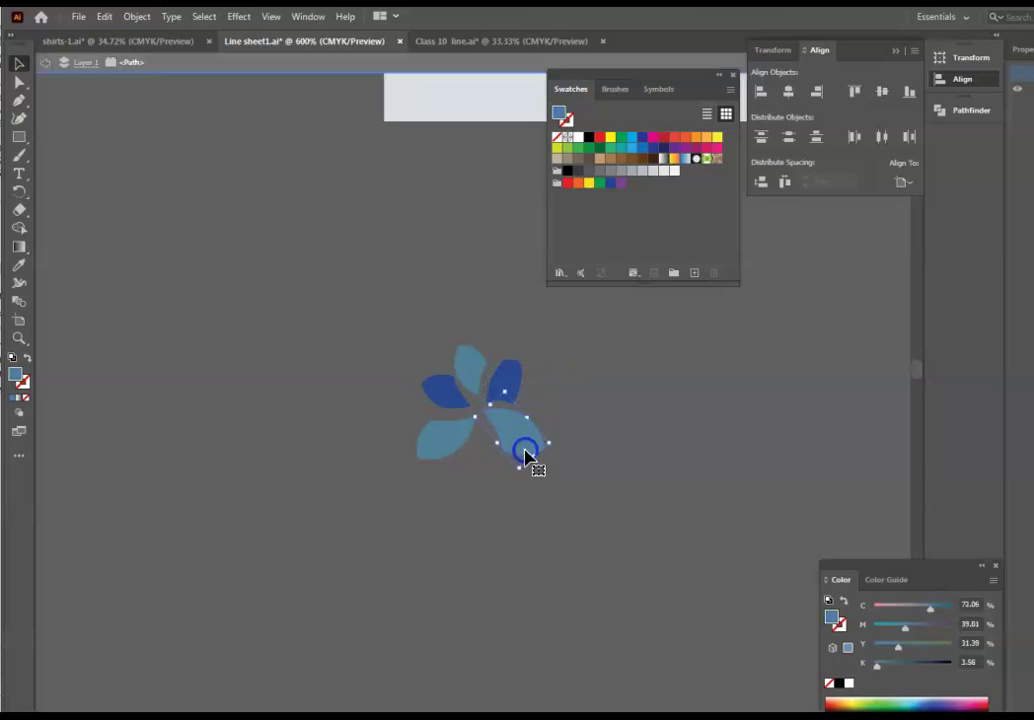
key(Escape)
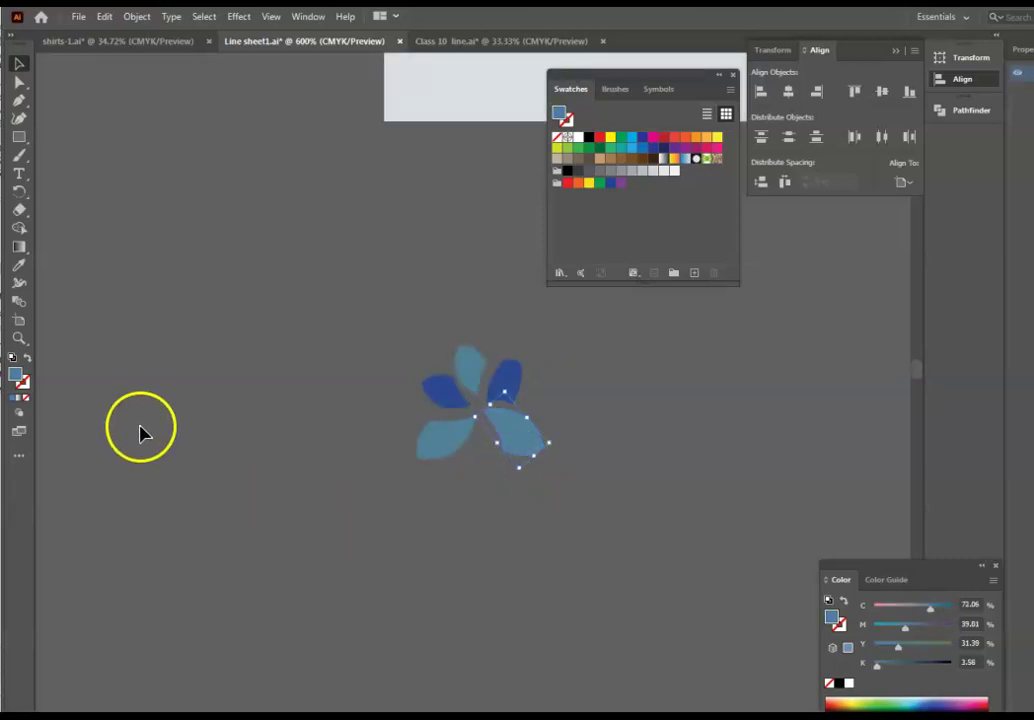
double_click(16, 374)
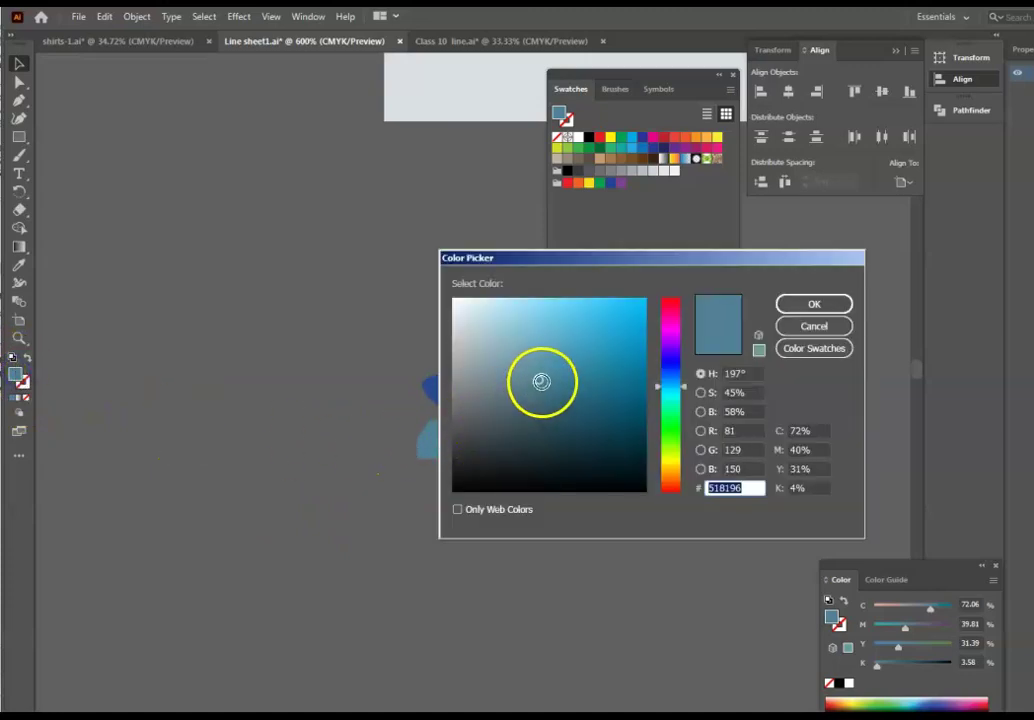
click(538, 399)
click(818, 307)
click(549, 496)
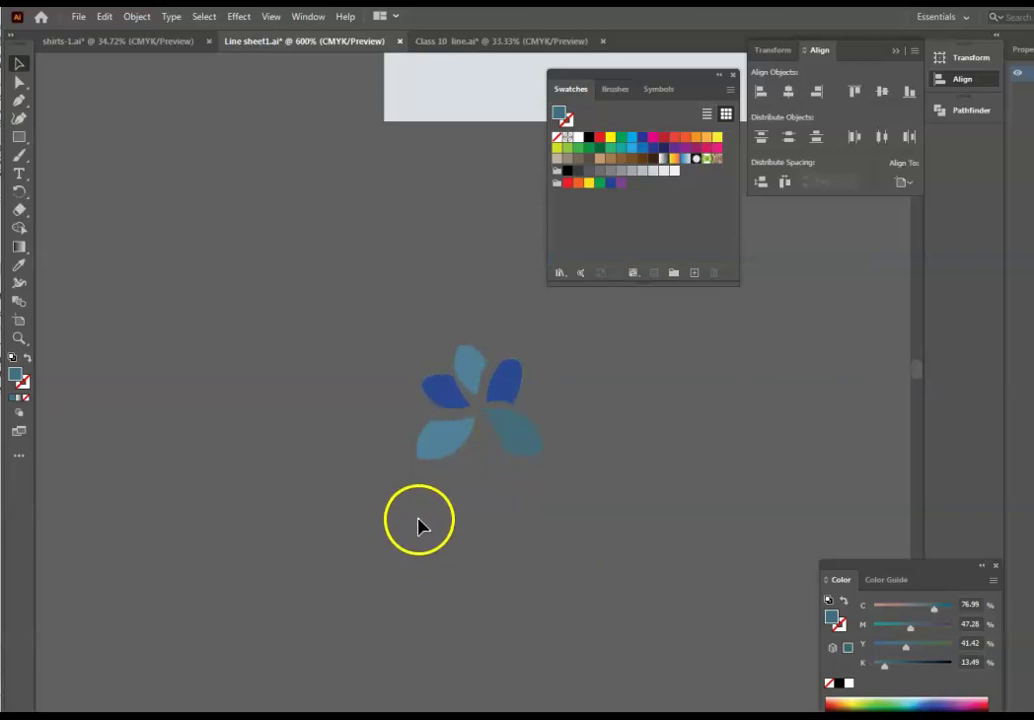
- Draw a closed, curved stem with the Pen tool from the flower's center down to the lower left
click(17, 100)
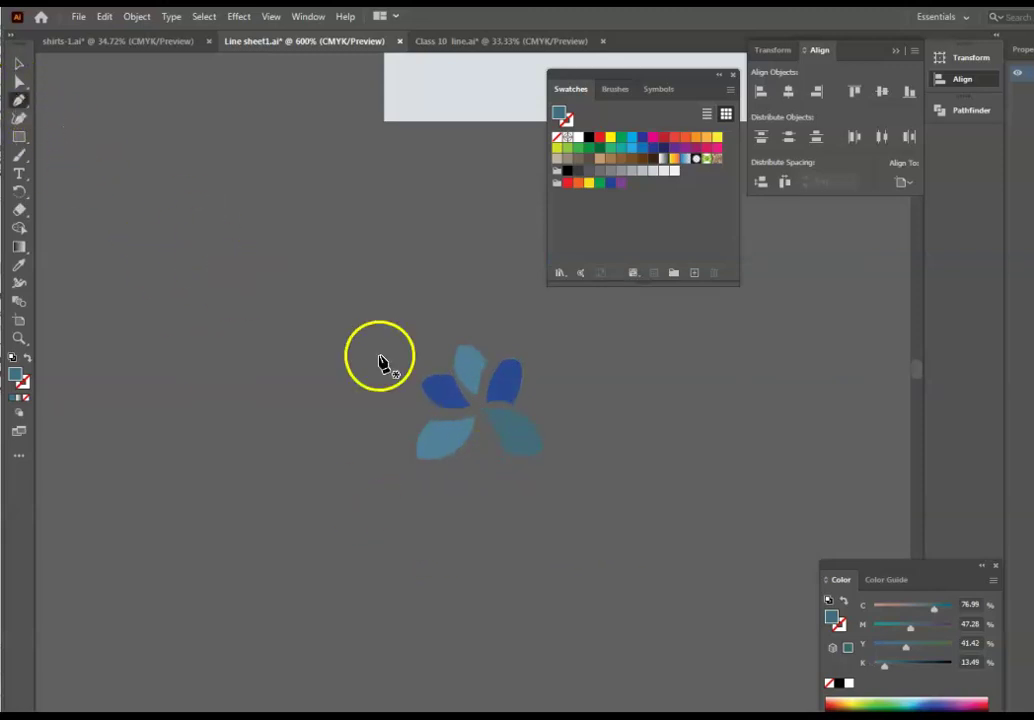
click(478, 408)
click(484, 451)
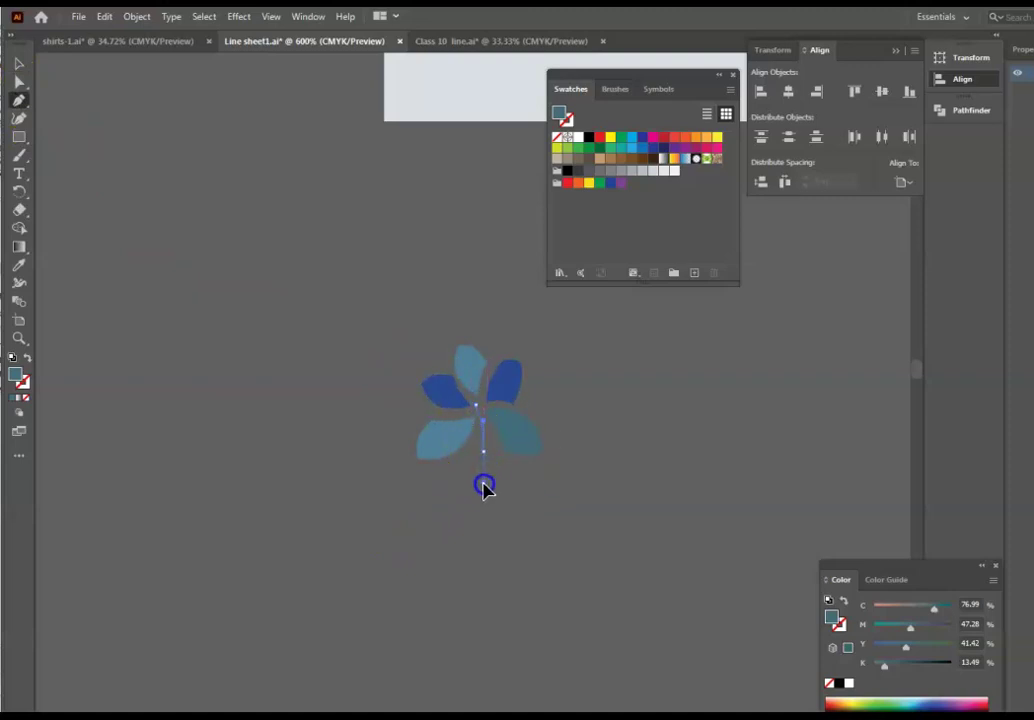
click(485, 452)
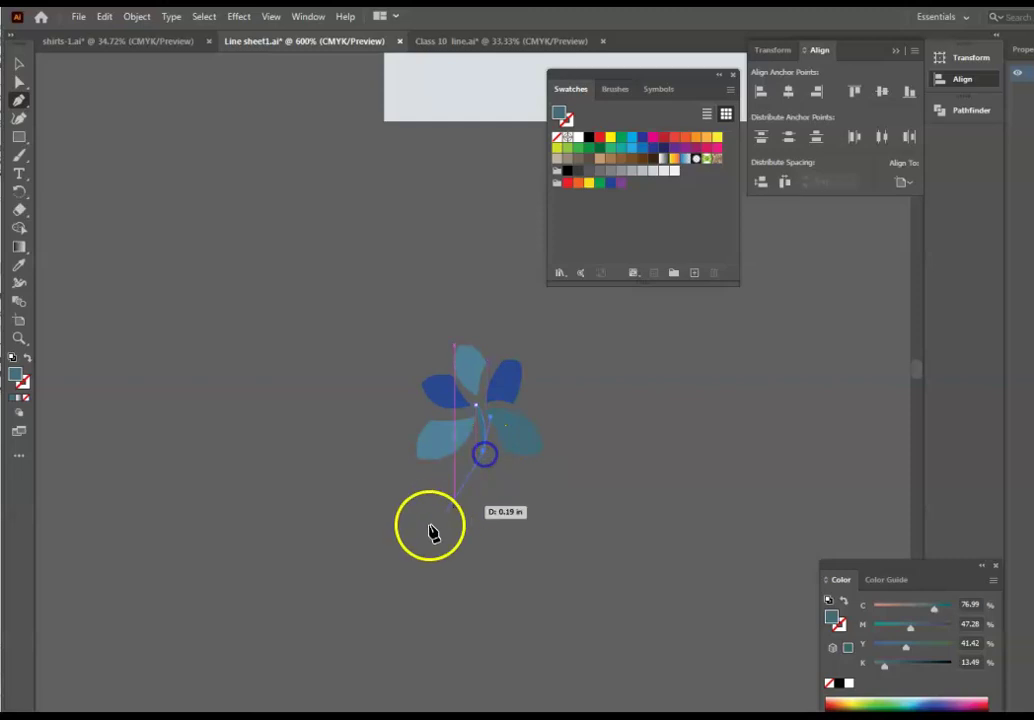
drag(437, 560, 497, 476)
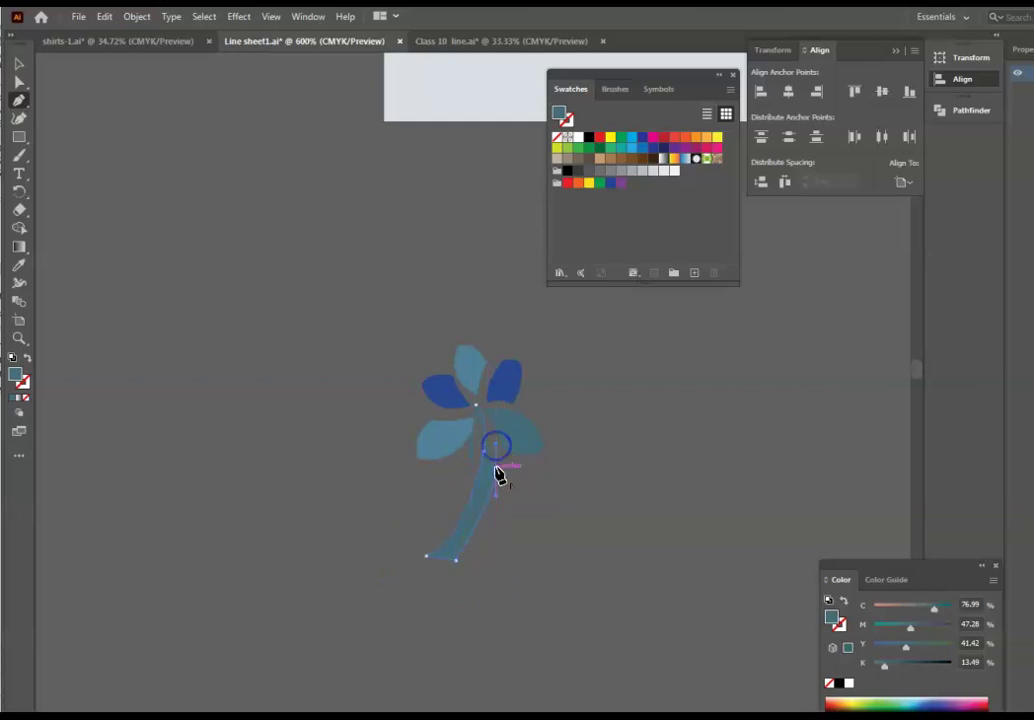
mouse_move(480, 407)
mouse_down()
mouse_move(484, 415)
mouse_move(478, 408)
mouse_up()
- Refine the stem's upper outer curve and level its bottom corner with the Direct Selection tool
key(a)
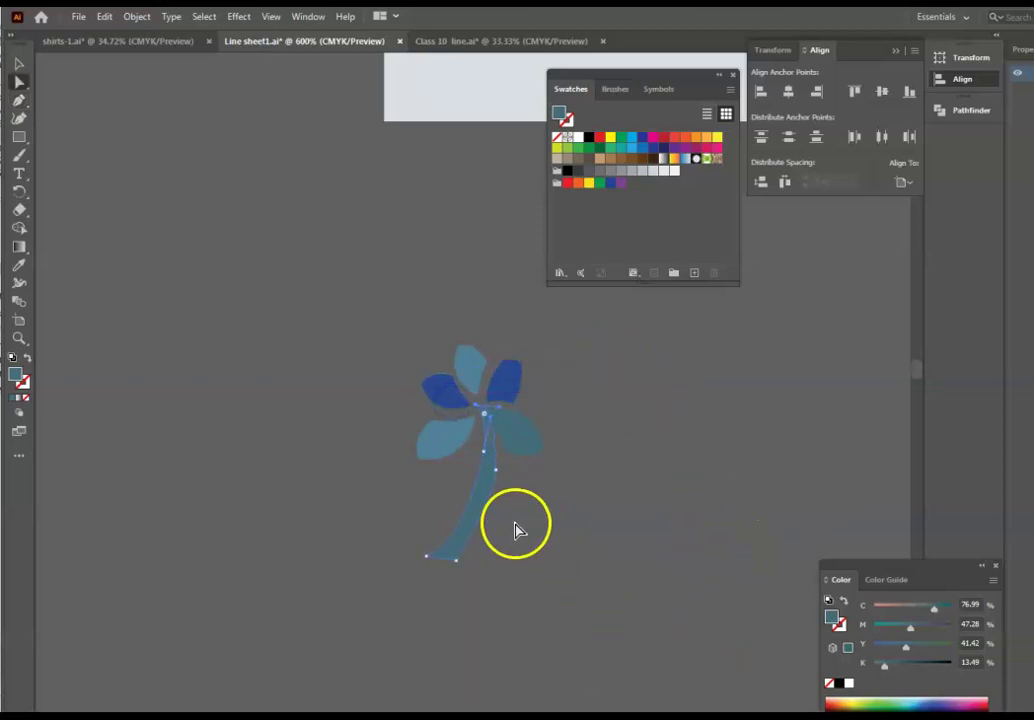
click(495, 471)
drag(492, 478, 485, 465)
click(554, 557)
drag(460, 567, 484, 583)
click(475, 512)
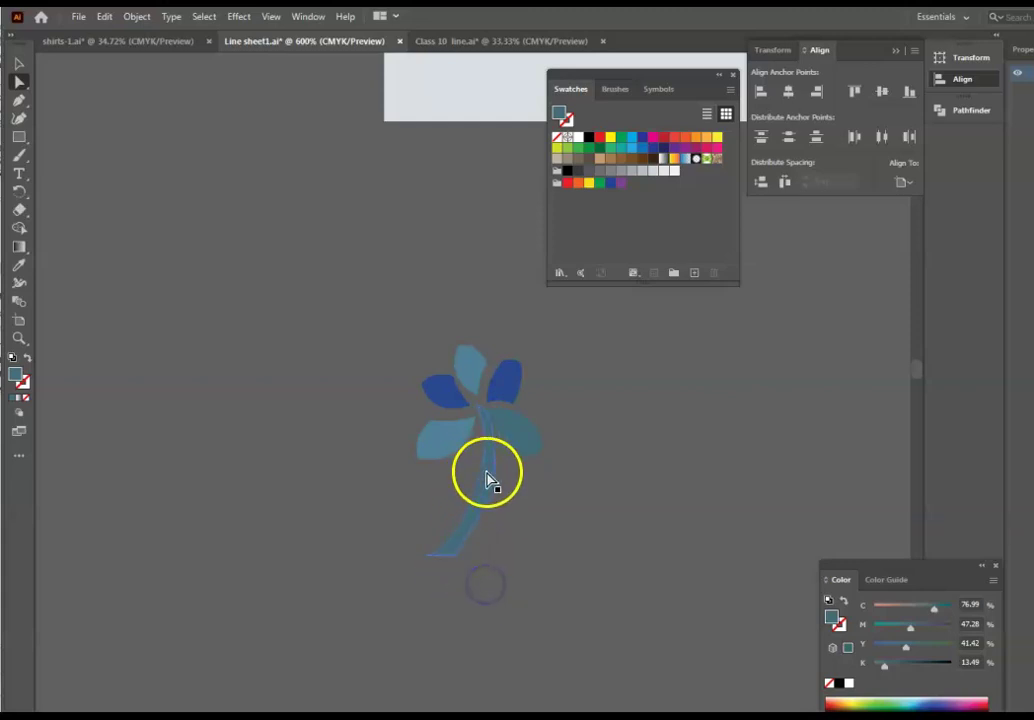
- Lower the middle anchor on the stem's inner edge and adjust the outer edge's curve handle toward the flower's center
click(485, 479)
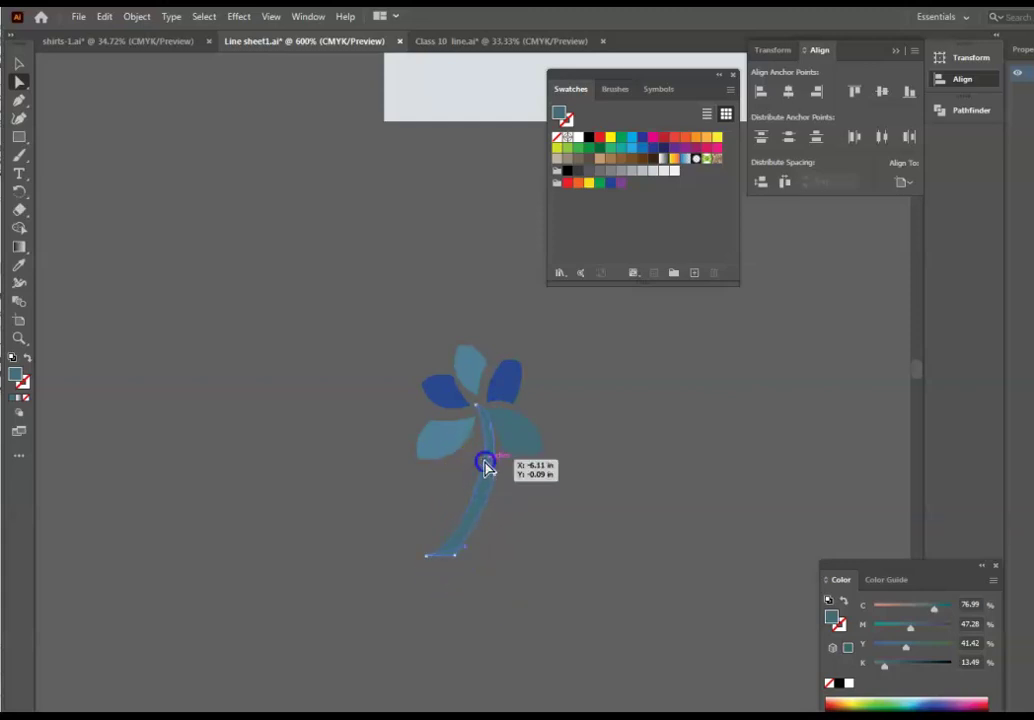
click(535, 556)
drag(483, 475, 499, 465)
click(498, 414)
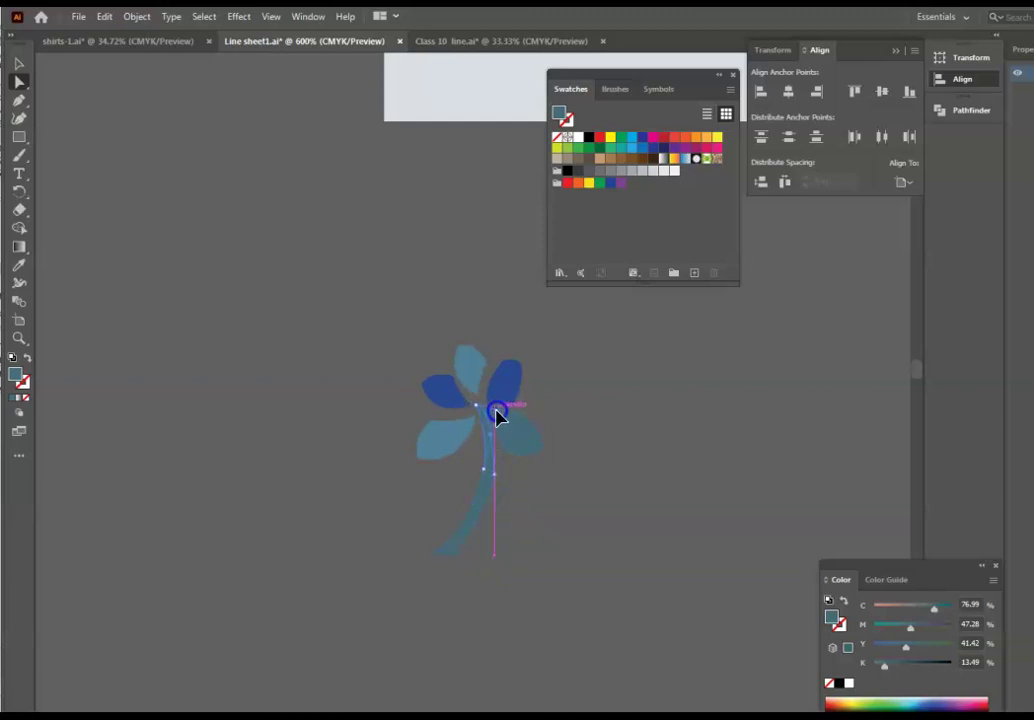
click(562, 543)
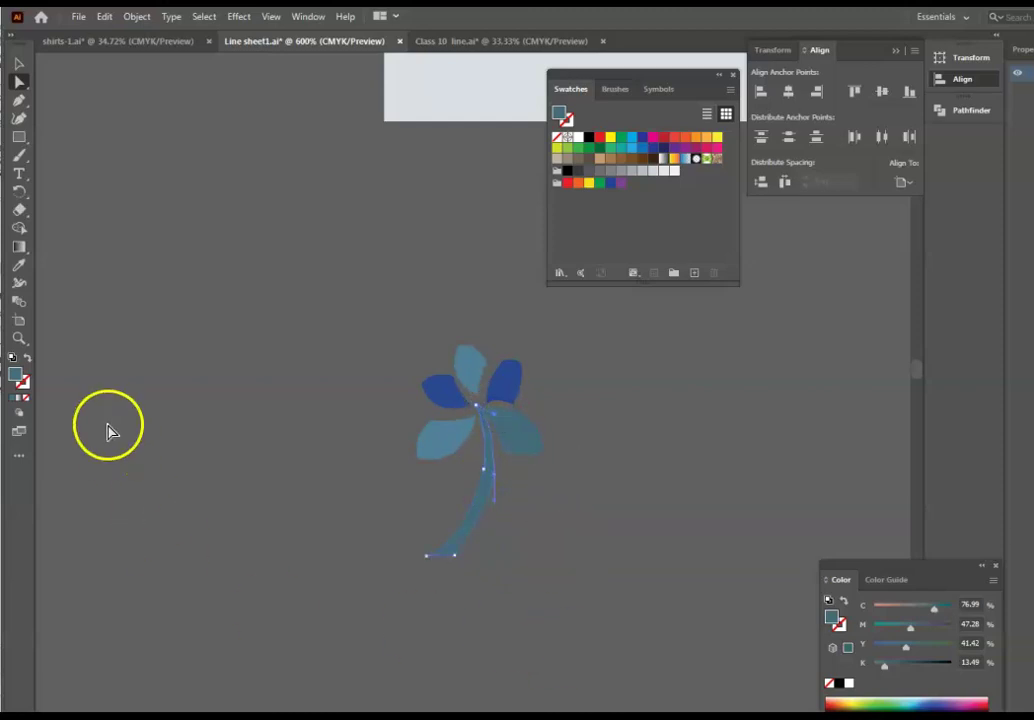
- Give the stem a dark teal stroke with the color 264854
double_click(22, 384)
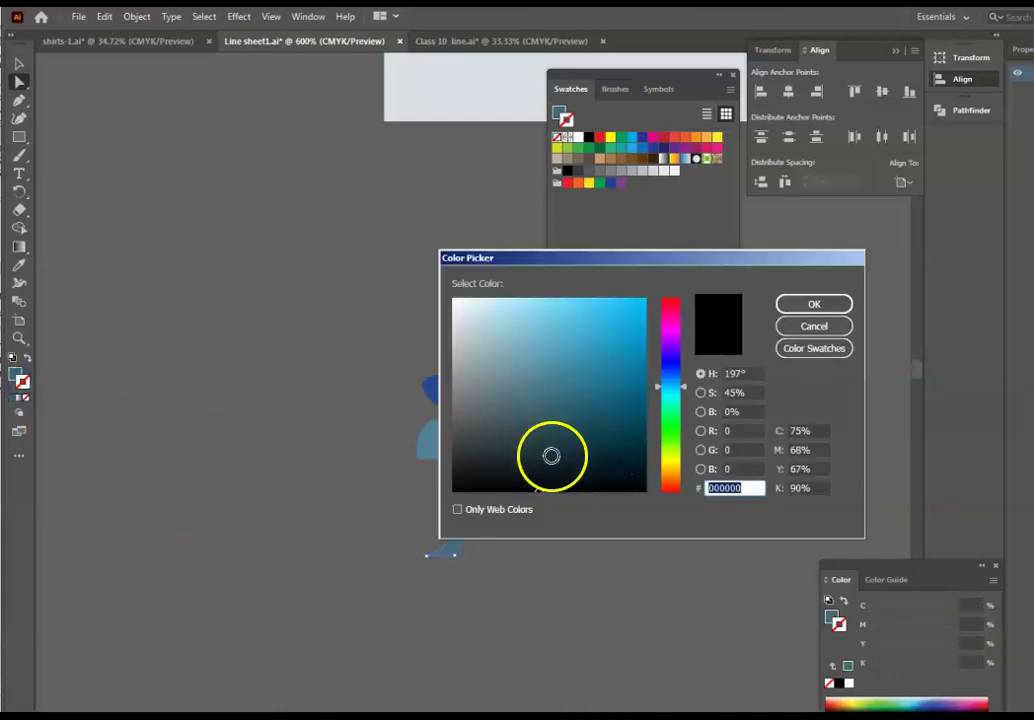
click(551, 456)
click(558, 428)
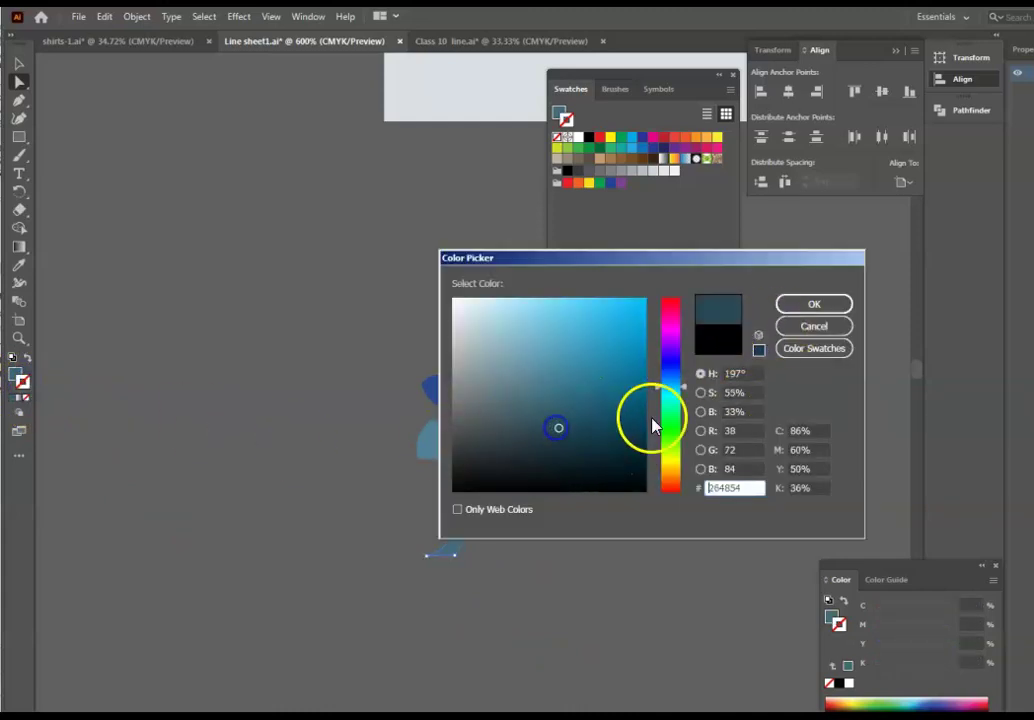
click(805, 303)
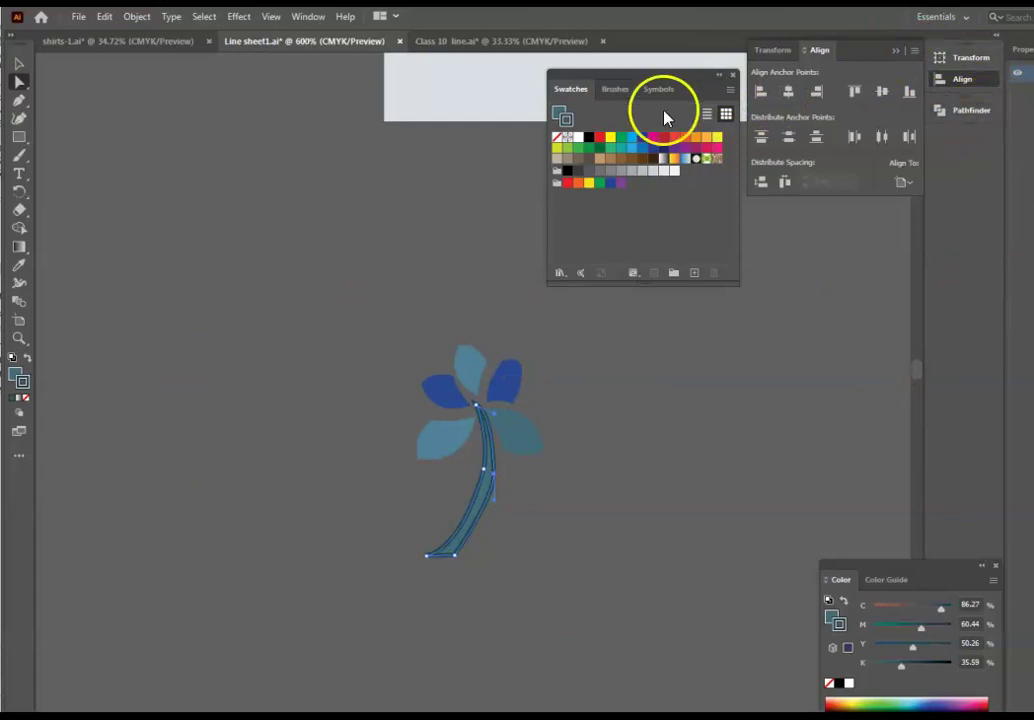
- Apply the tapered, lens-shaped width profile to the stem's 1 pt stroke
click(308, 16)
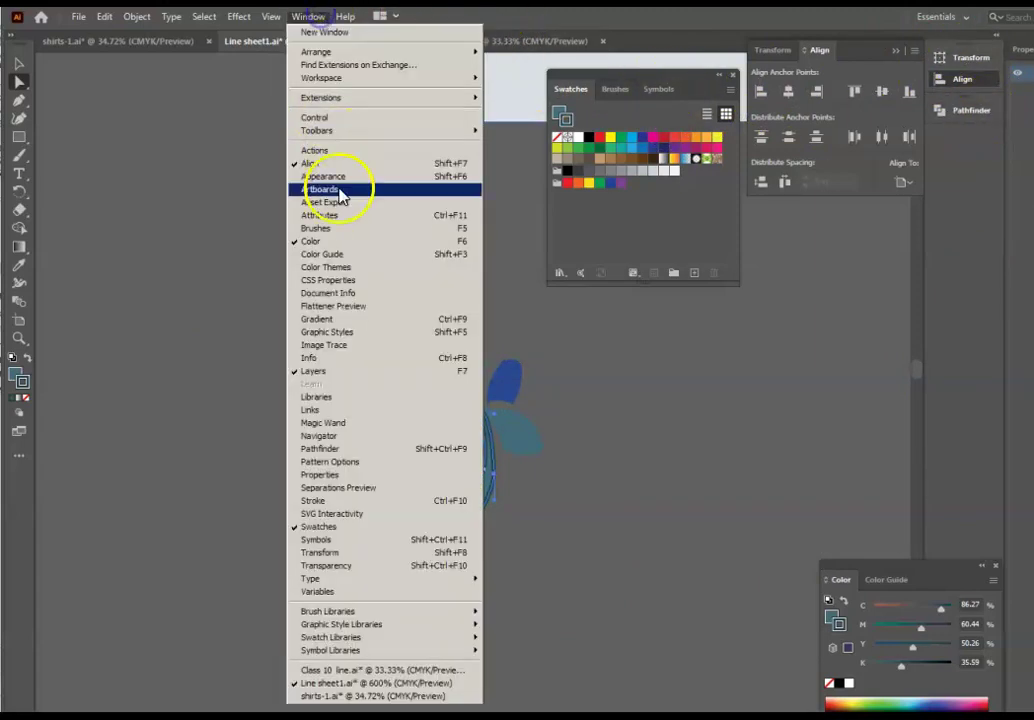
click(366, 500)
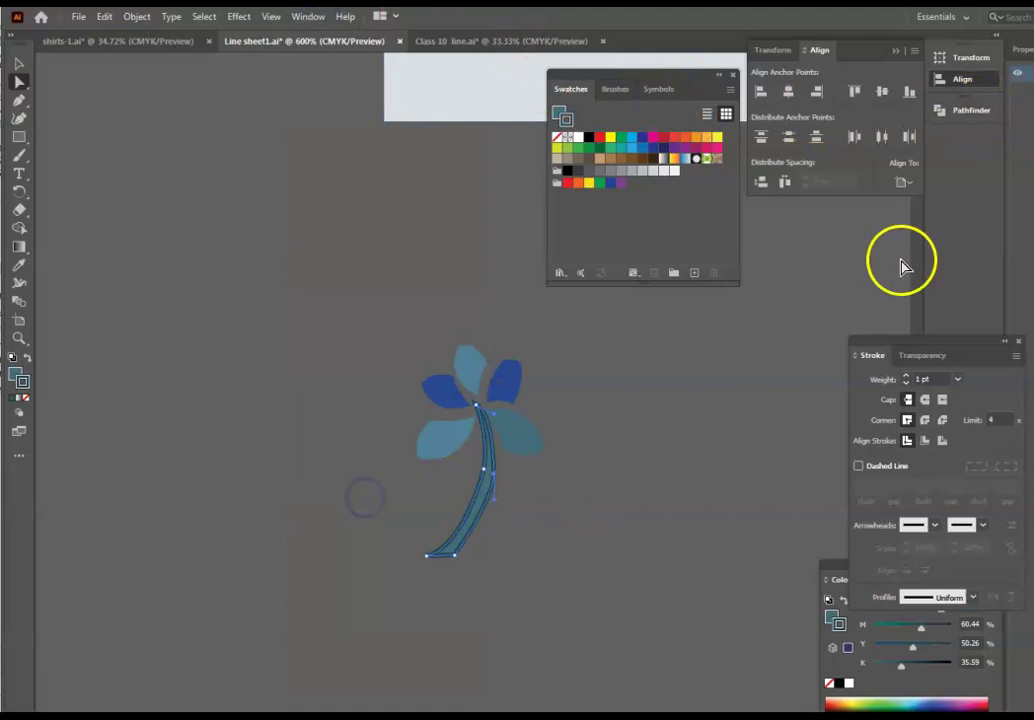
drag(968, 345, 757, 285)
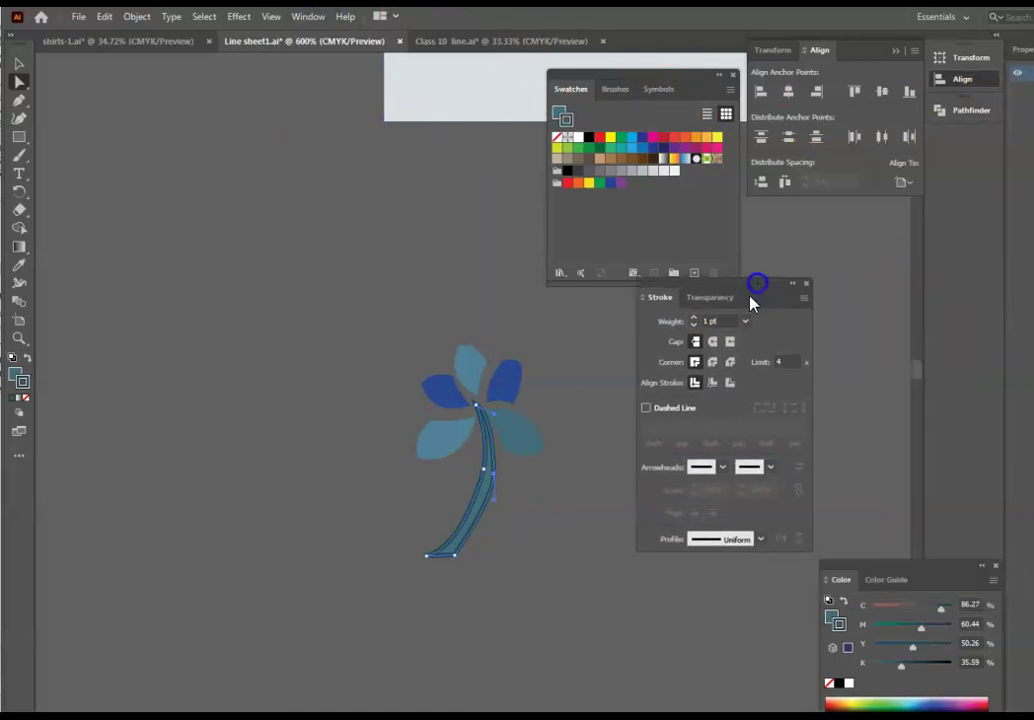
click(743, 535)
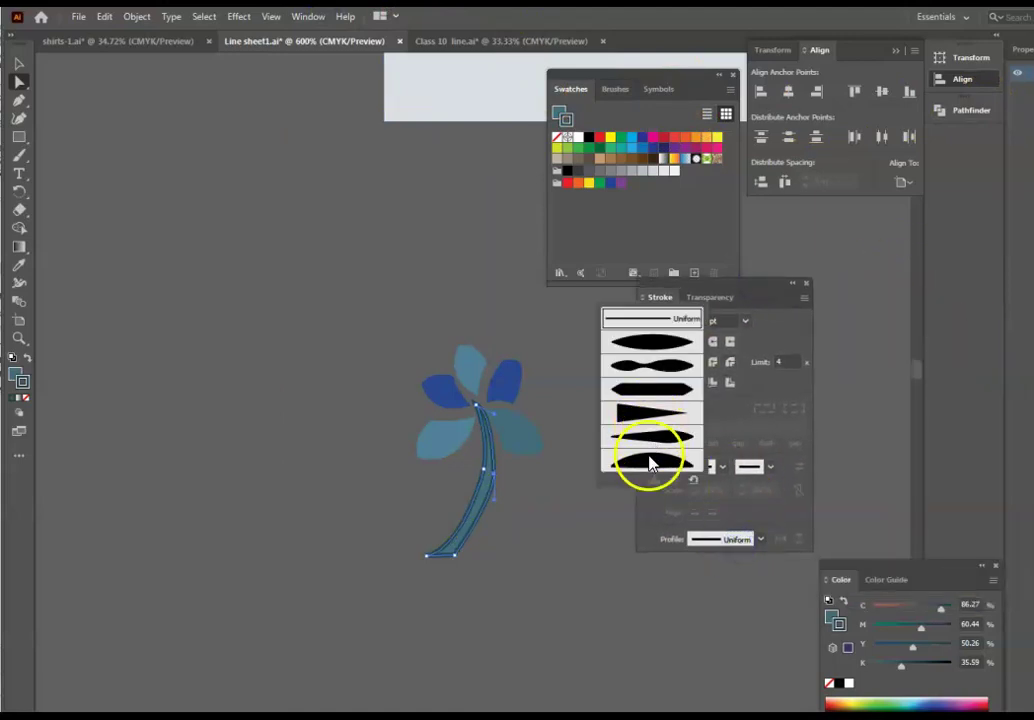
click(665, 350)
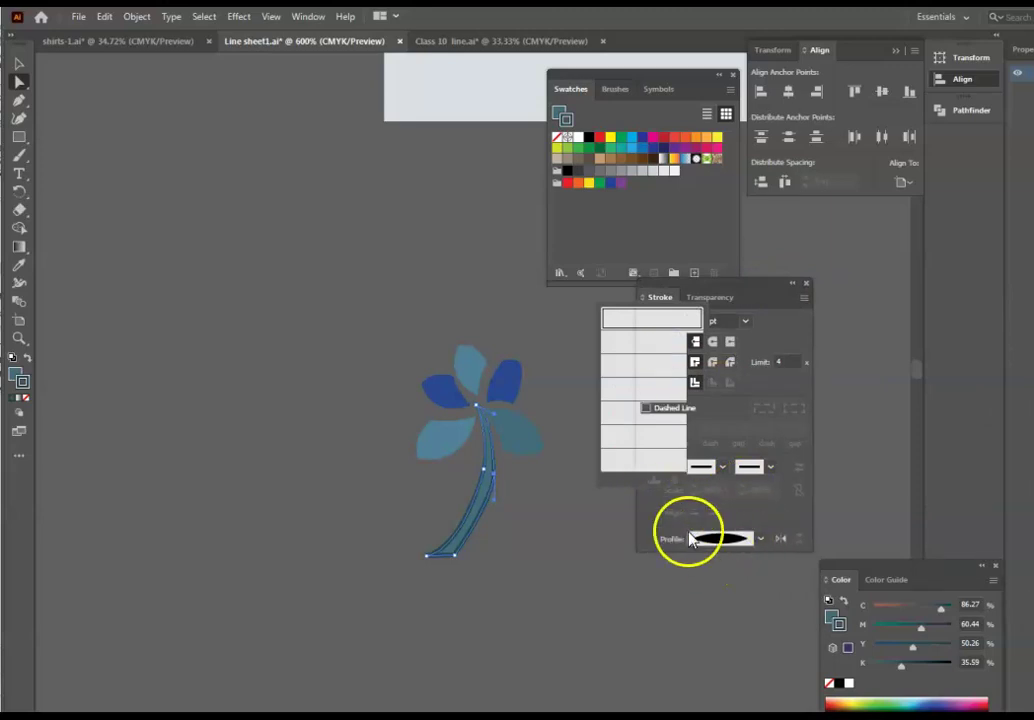
click(659, 681)
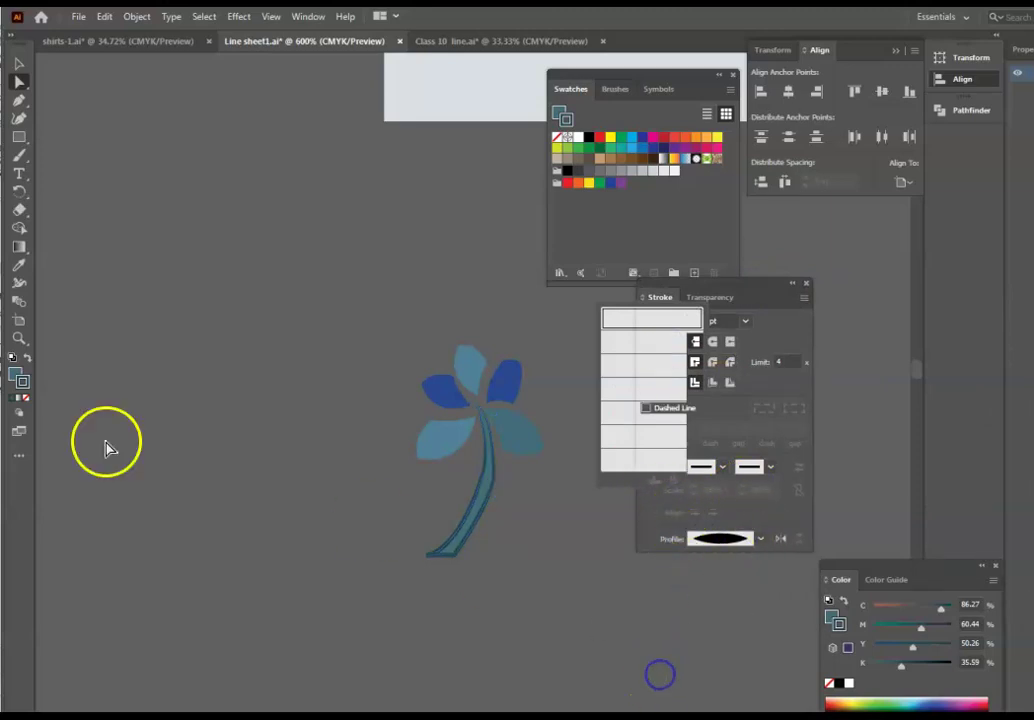
- Fill the stem with a darker, grayish teal of about C 74, M 52, Y 51, K 26
click(455, 537)
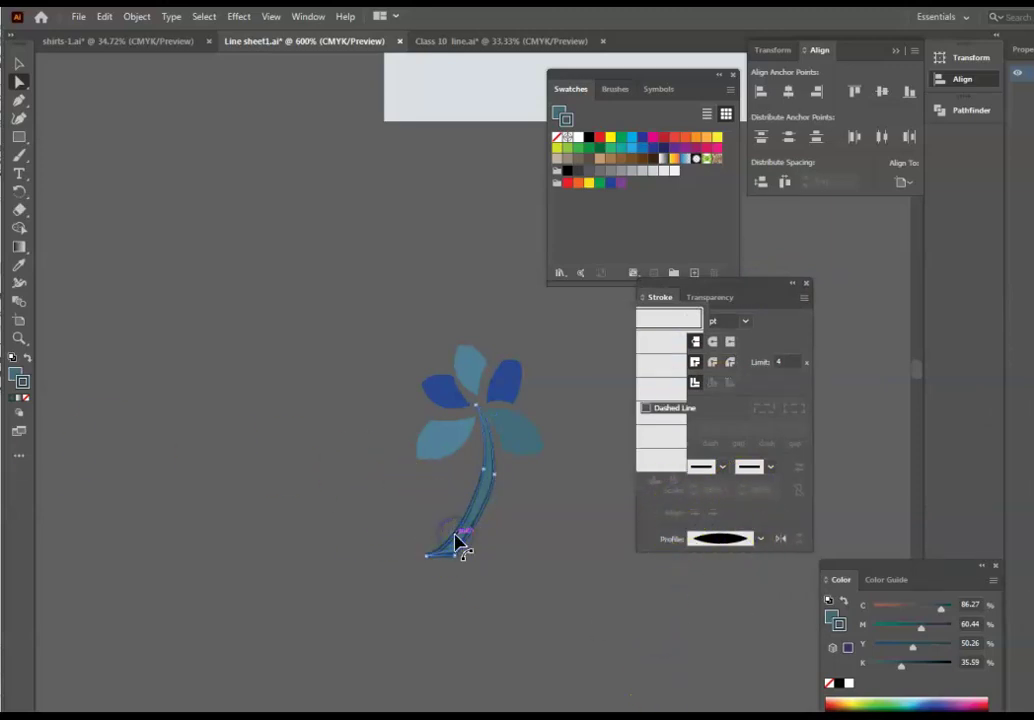
double_click(13, 381)
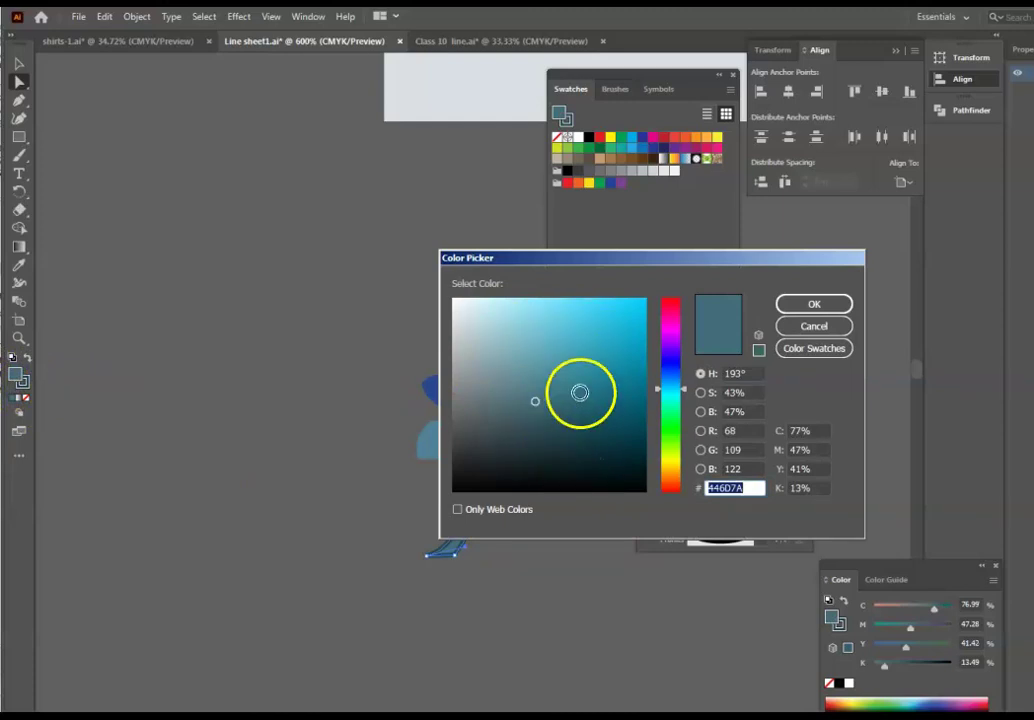
click(508, 418)
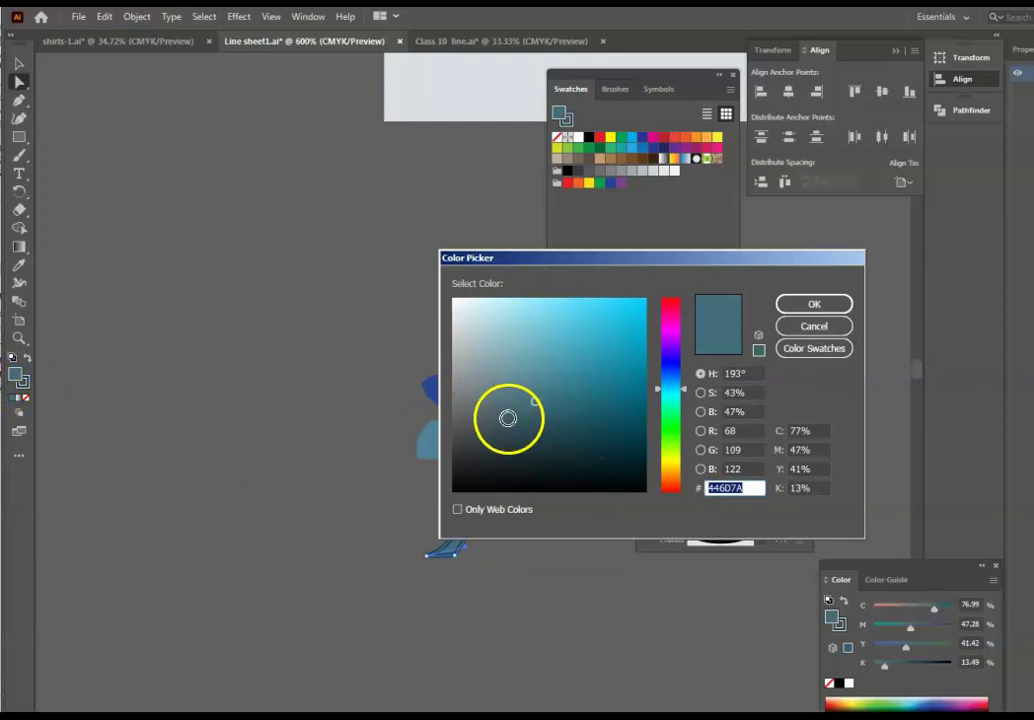
click(818, 304)
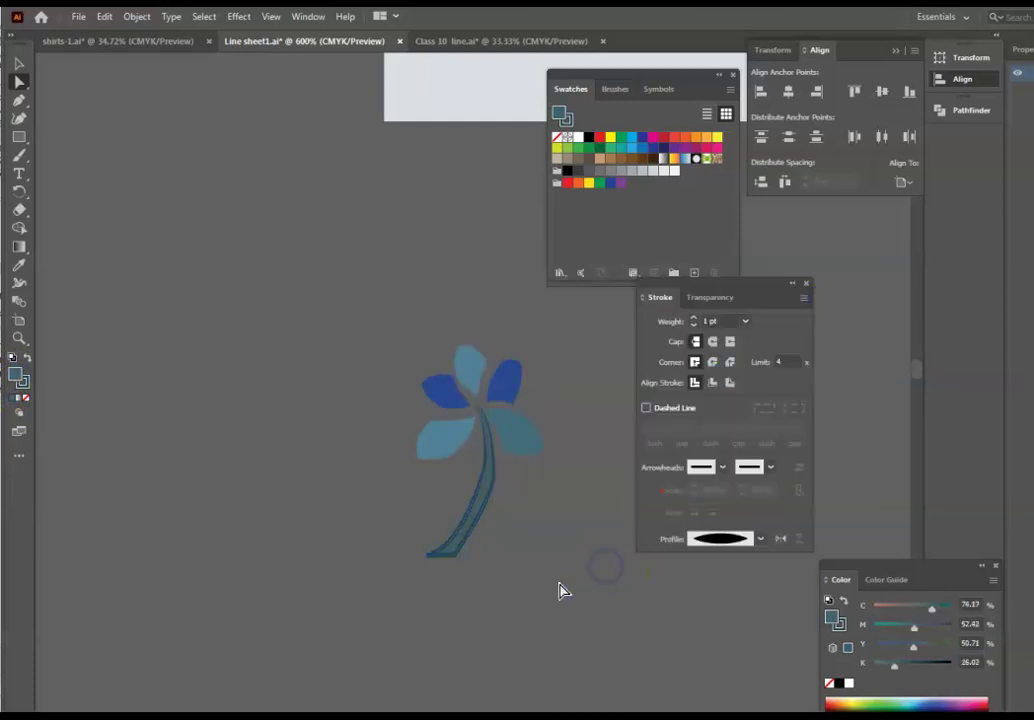
- Group all five petals and the stem into a single flower object and deselect it
drag(335, 296, 538, 582)
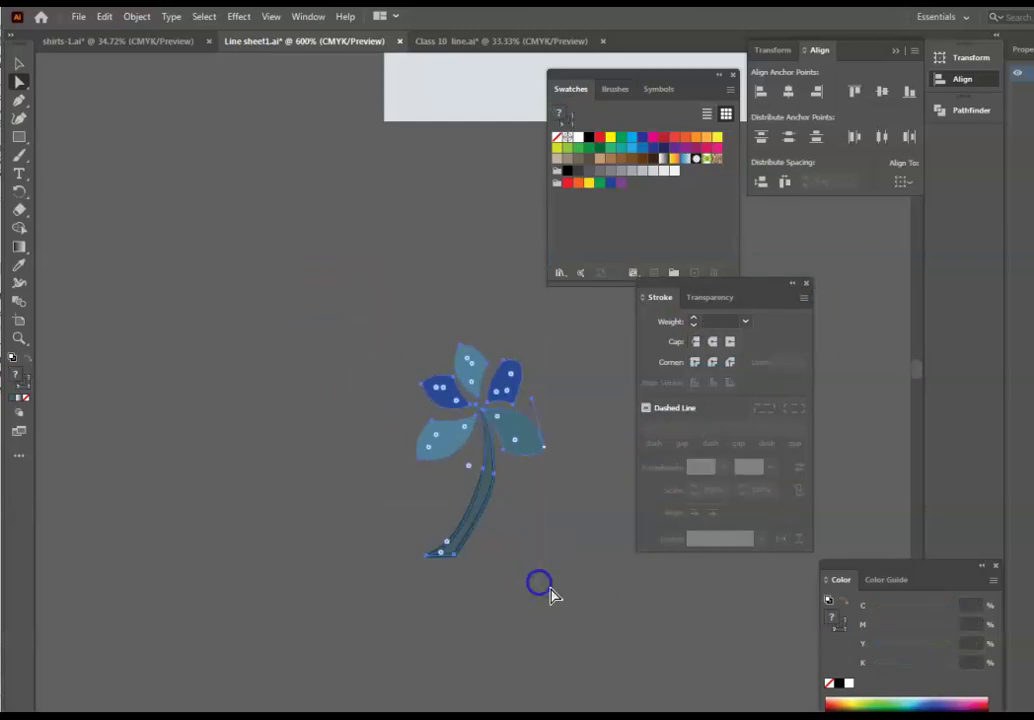
right_click(480, 497)
click(502, 578)
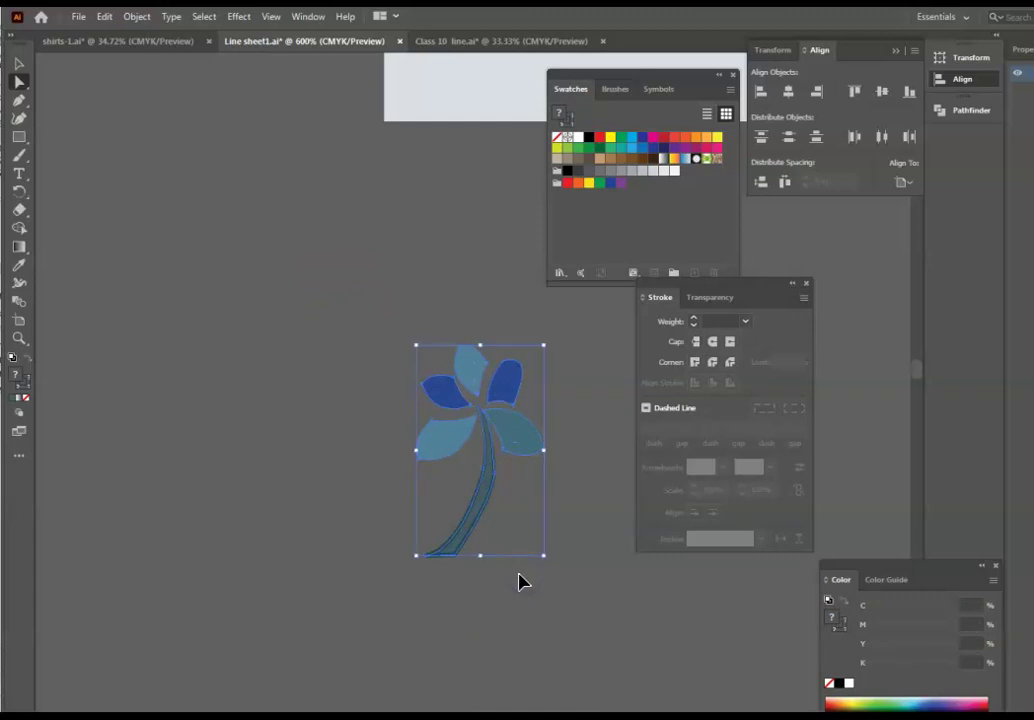
scroll(586, 466, up, 10)
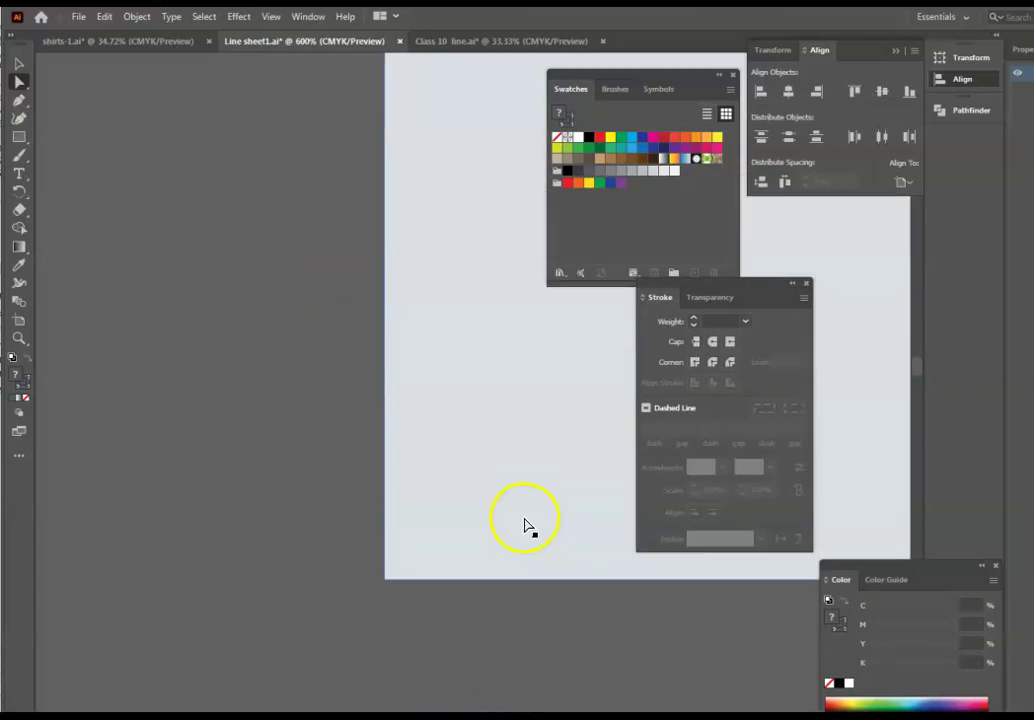
key(ctrl+minus)
key(ctrl+minus)
click(513, 516)
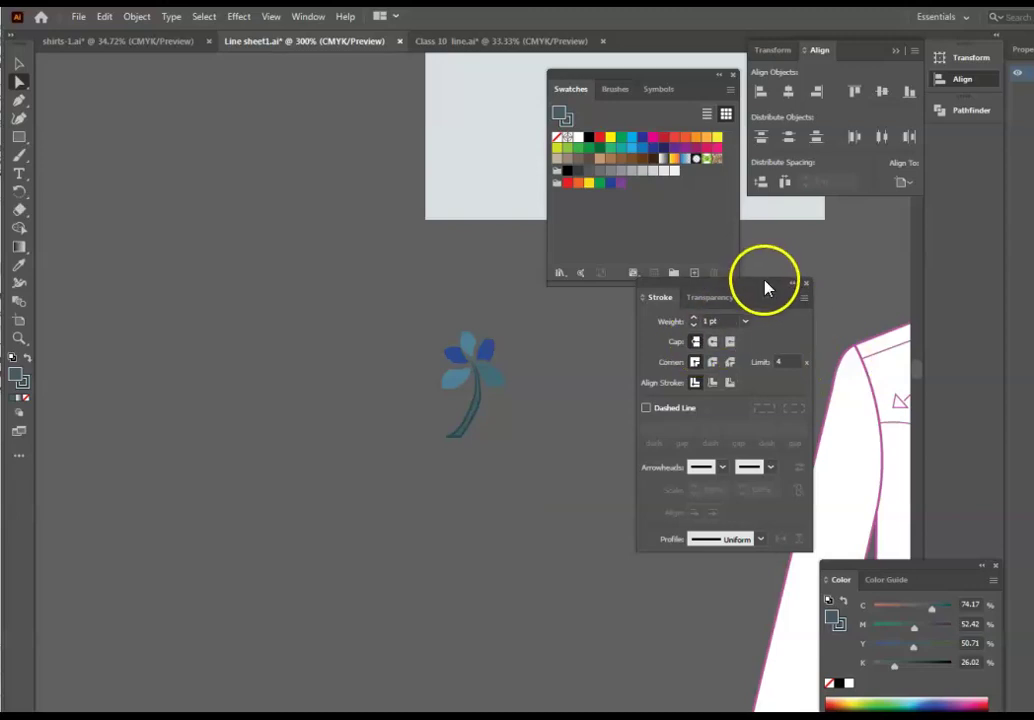
- Move the Stroke and Swatches panels away from the flower and the pale rectangle
drag(763, 285, 870, 279)
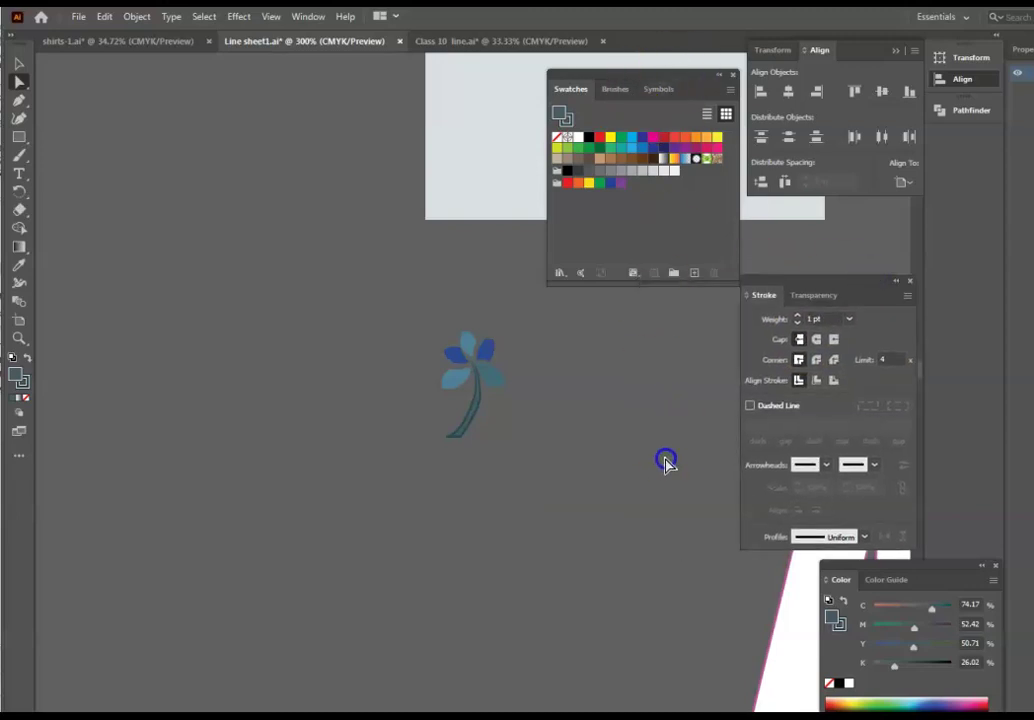
click(698, 295)
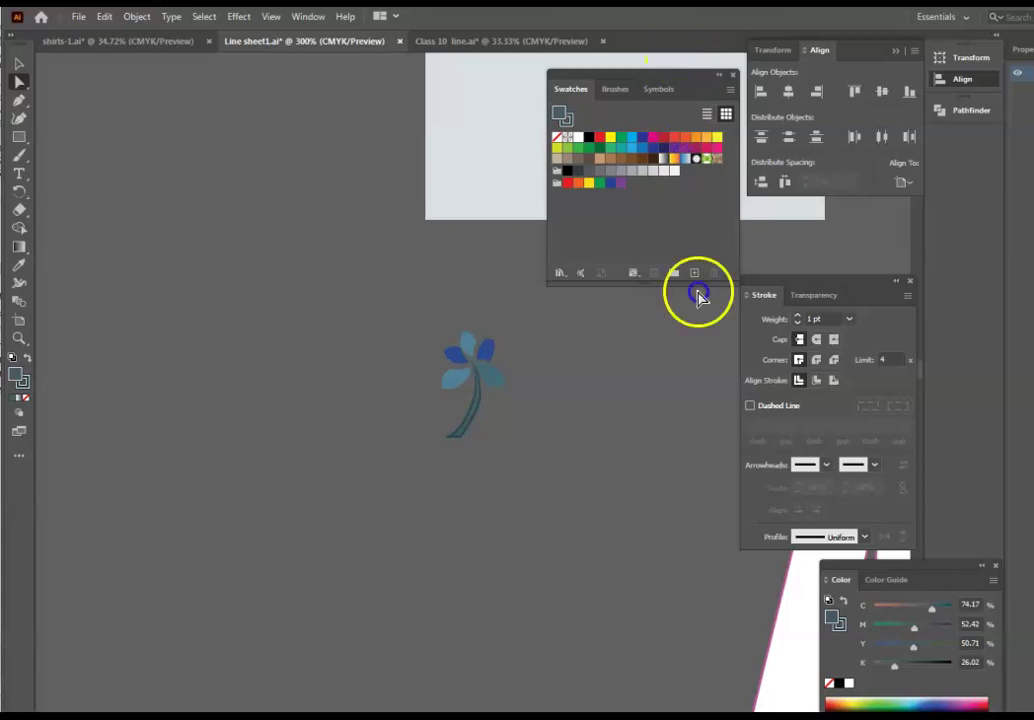
drag(639, 74, 630, 492)
scroll(615, 341, up, 3)
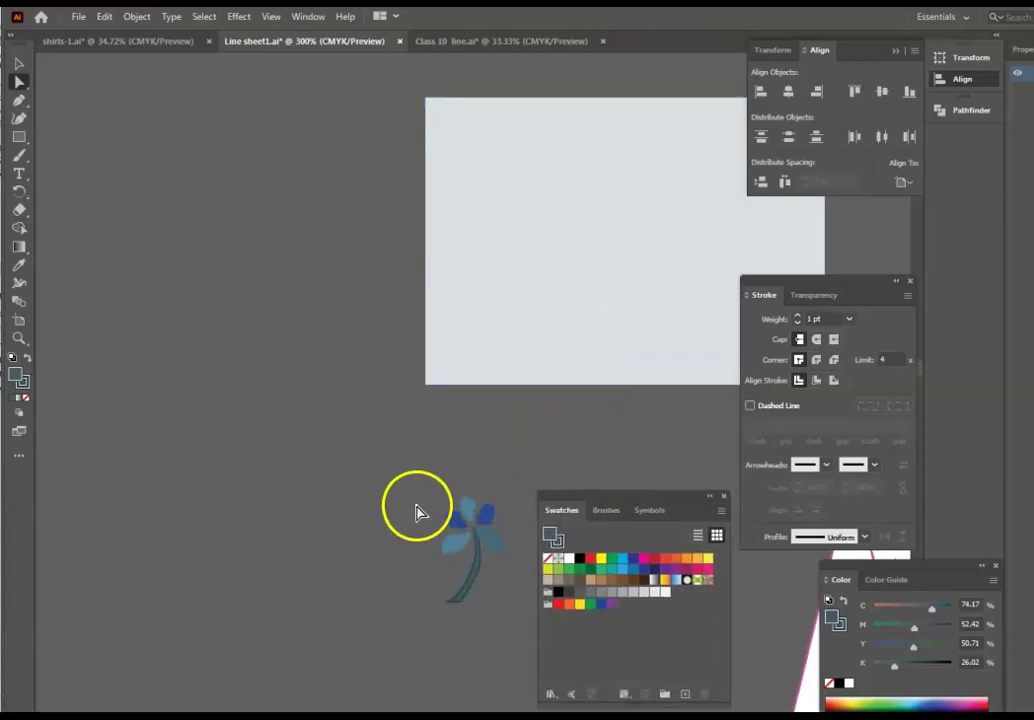
- Paste a copy of the grouped flower and place it in the upper-left corner of the pale rectangle
key(ctrl+v)
drag(470, 358, 475, 140)
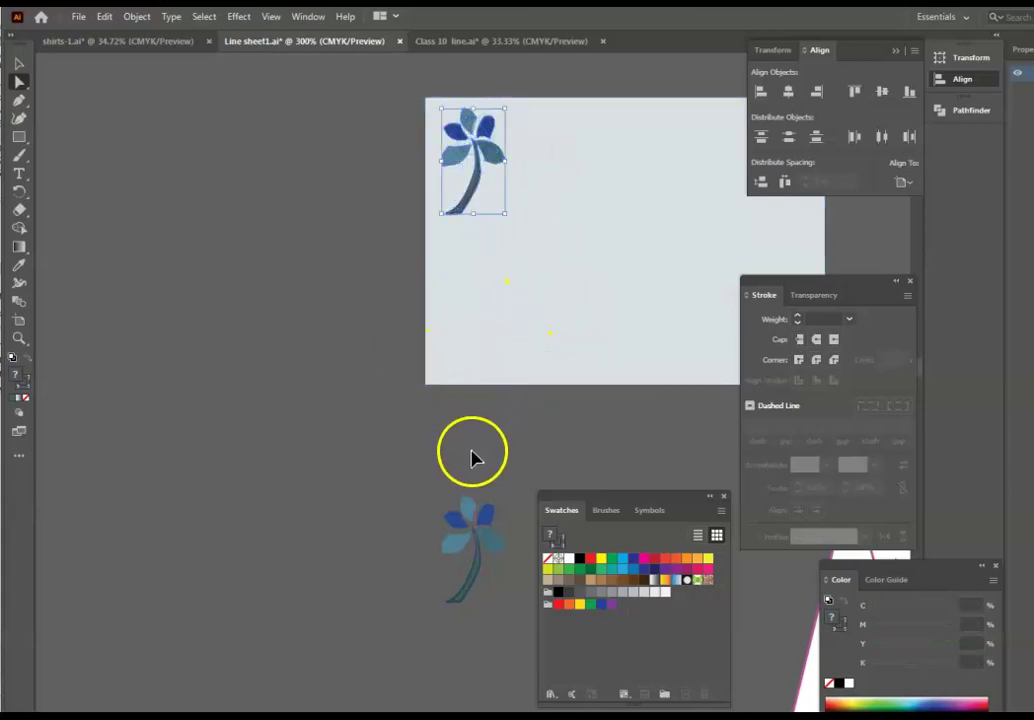
- Paste a second flower, round the corners at its stem's base and place it below and right of the first
key(ctrl+v)
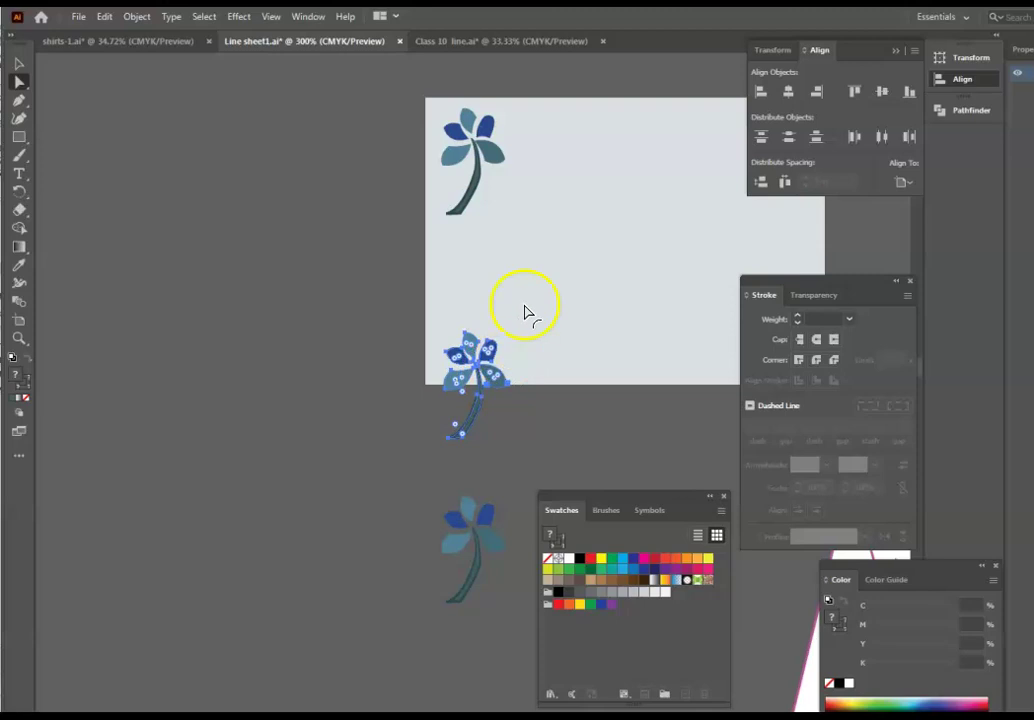
click(503, 330)
click(464, 424)
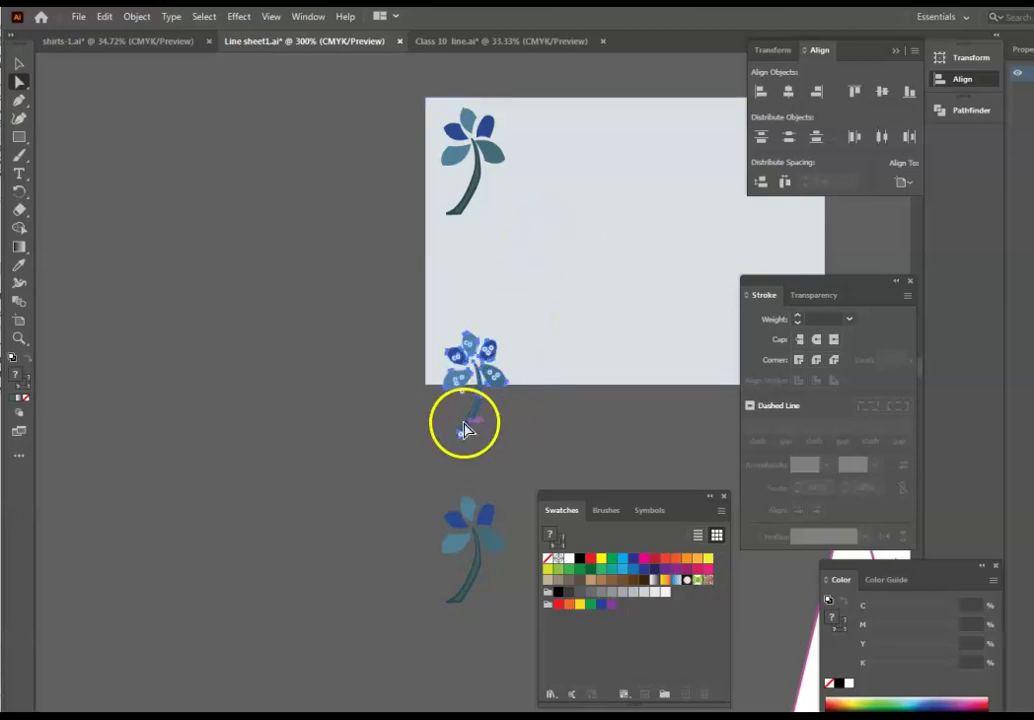
drag(466, 432, 506, 286)
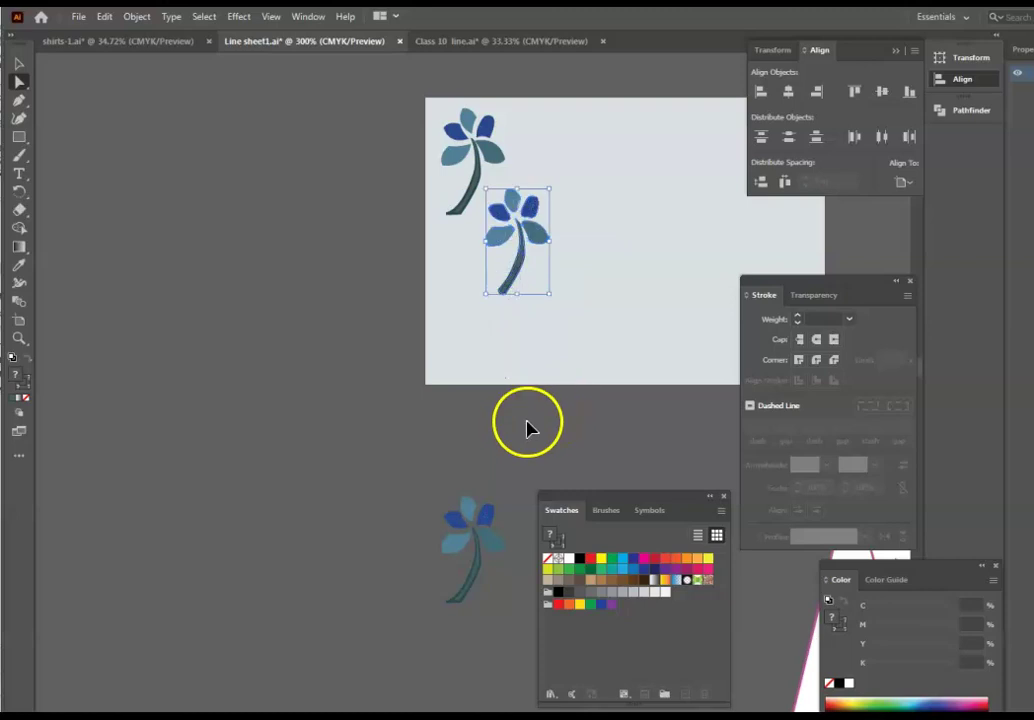
- Paste a third flower, reflect it at a 0° axis angle and place it upside down beside the first flower
key(ctrl+v)
right_click(499, 372)
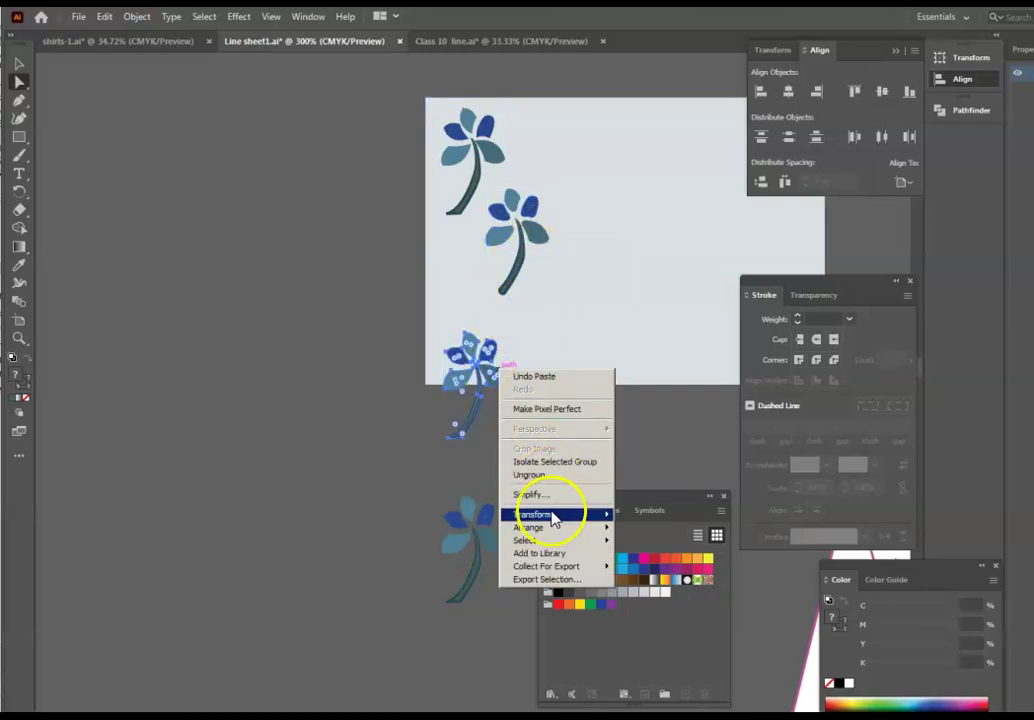
mouse_move(550, 515)
click(409, 558)
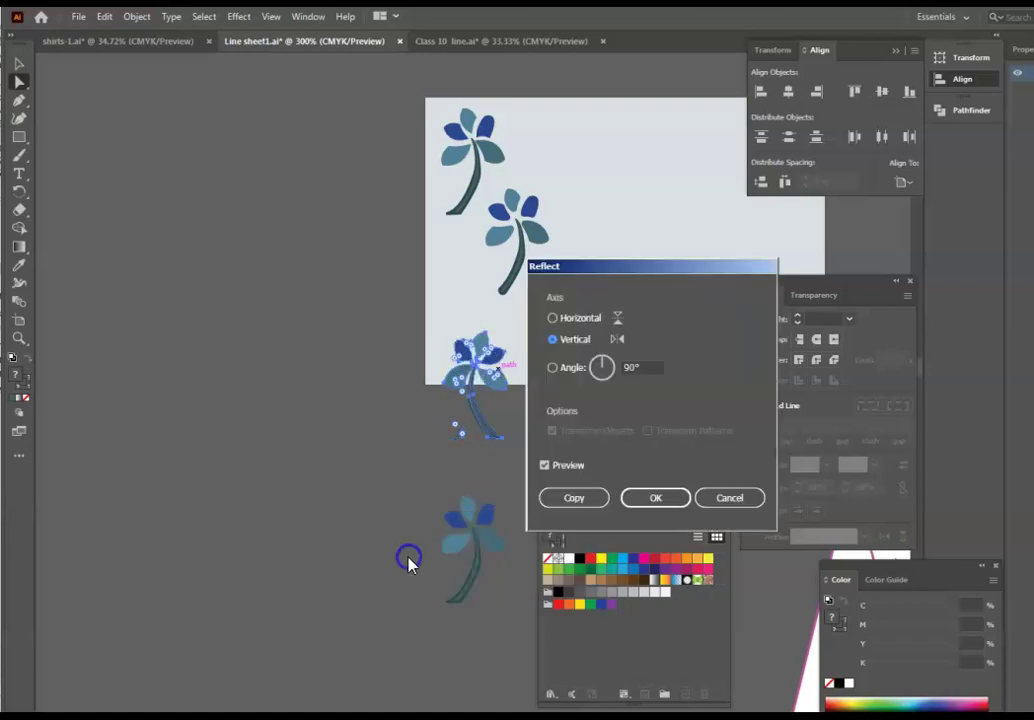
click(553, 369)
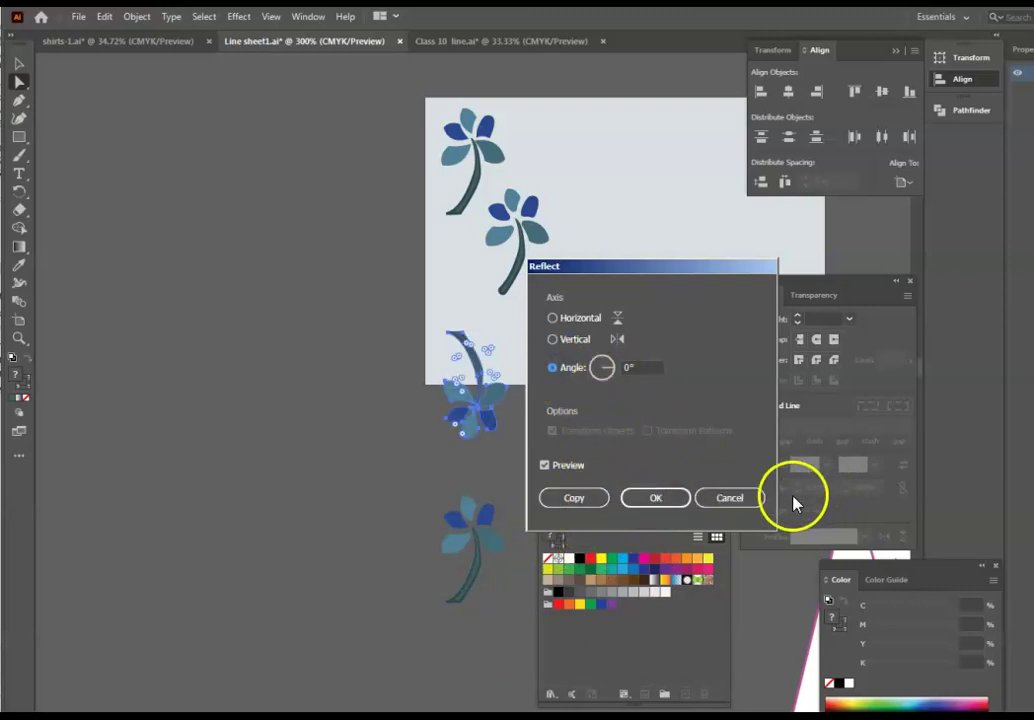
click(662, 497)
drag(470, 362, 572, 149)
drag(463, 532, 453, 540)
click(388, 478)
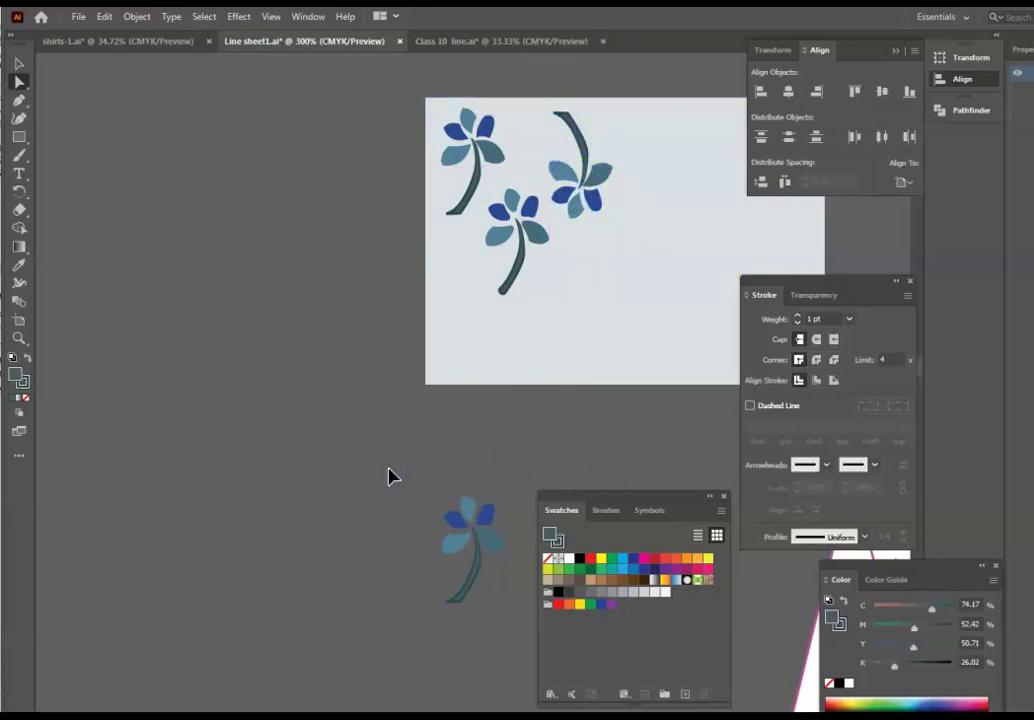
key(ctrl+v)
click(497, 343)
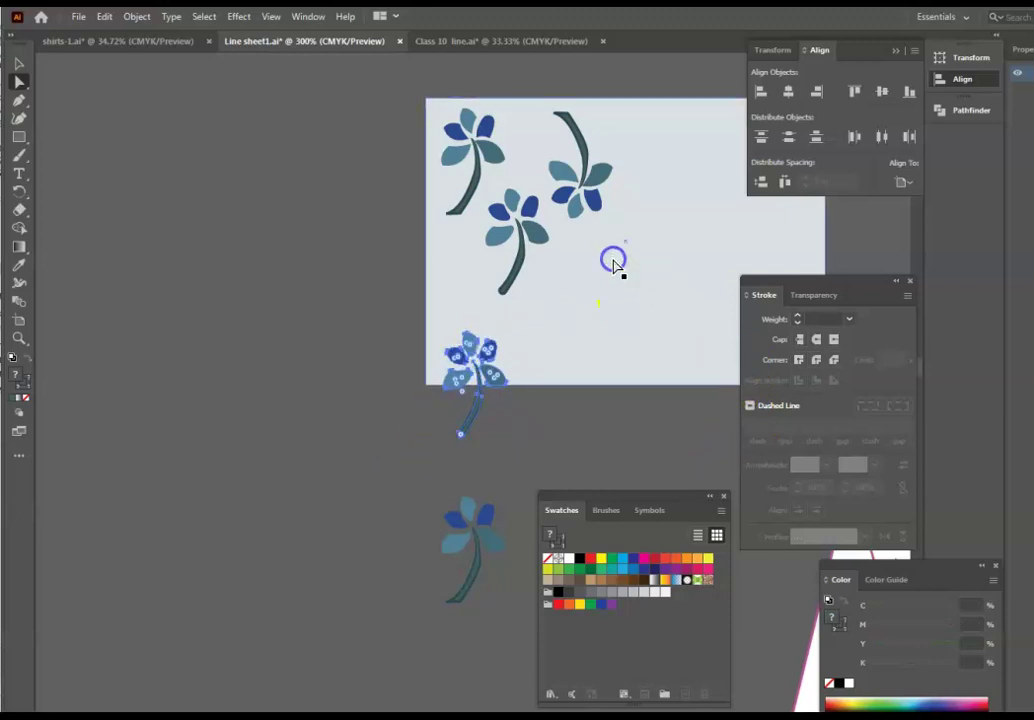
key(Delete)
- Paste a fourth flower, round its stem's base and place it, tilted clockwise, to the right of the second flower
key(ctrl+v)
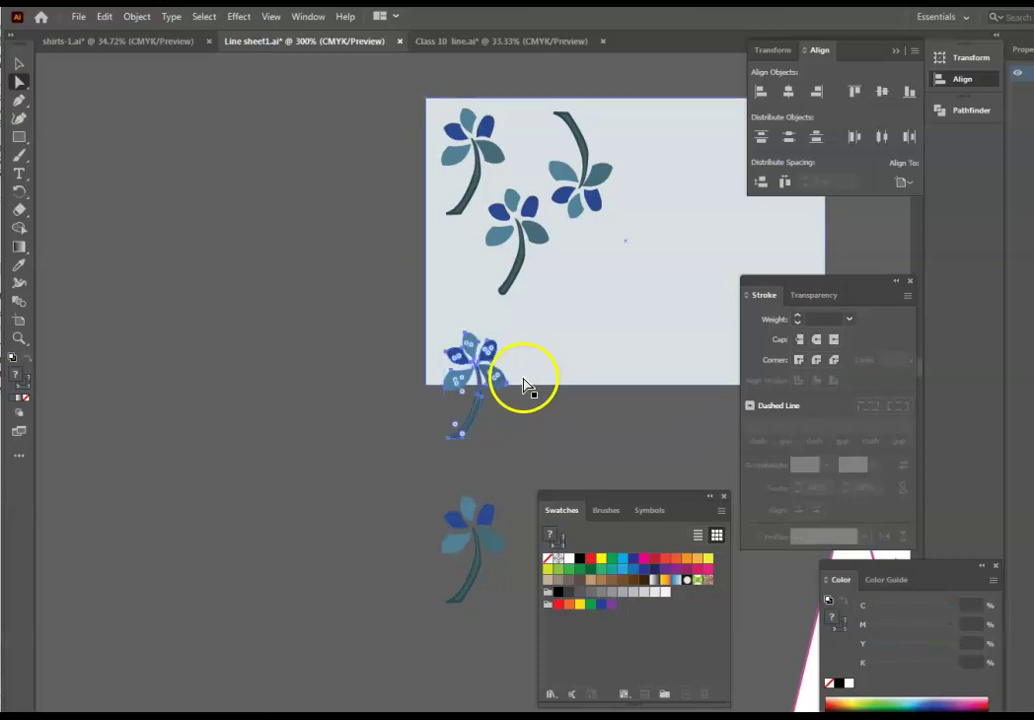
drag(499, 376, 626, 240)
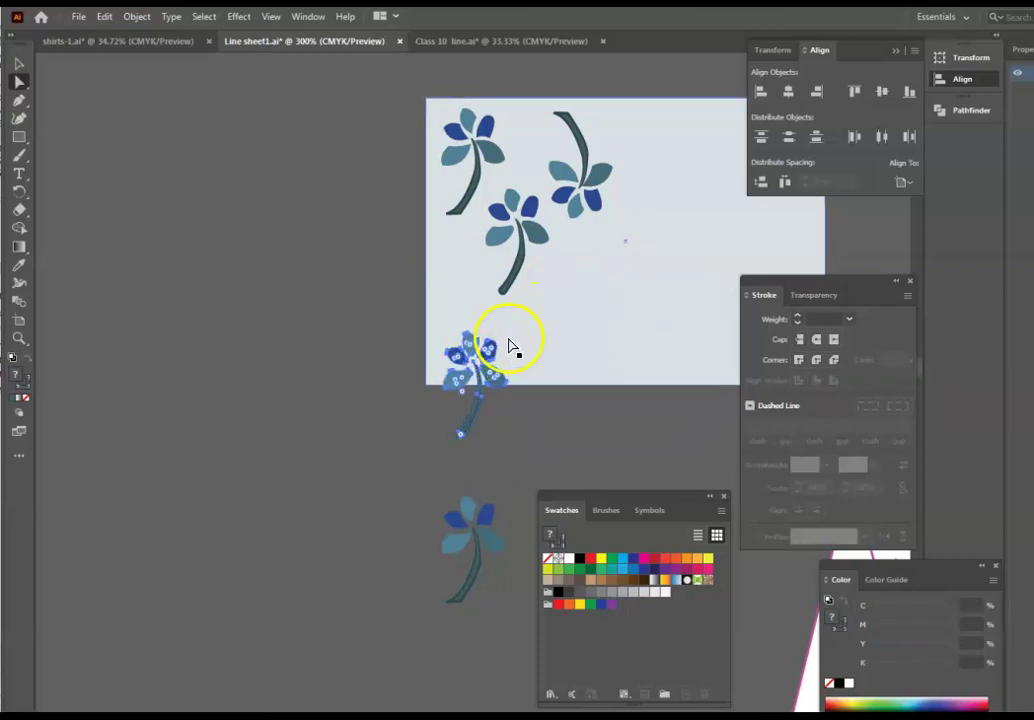
drag(475, 346, 620, 232)
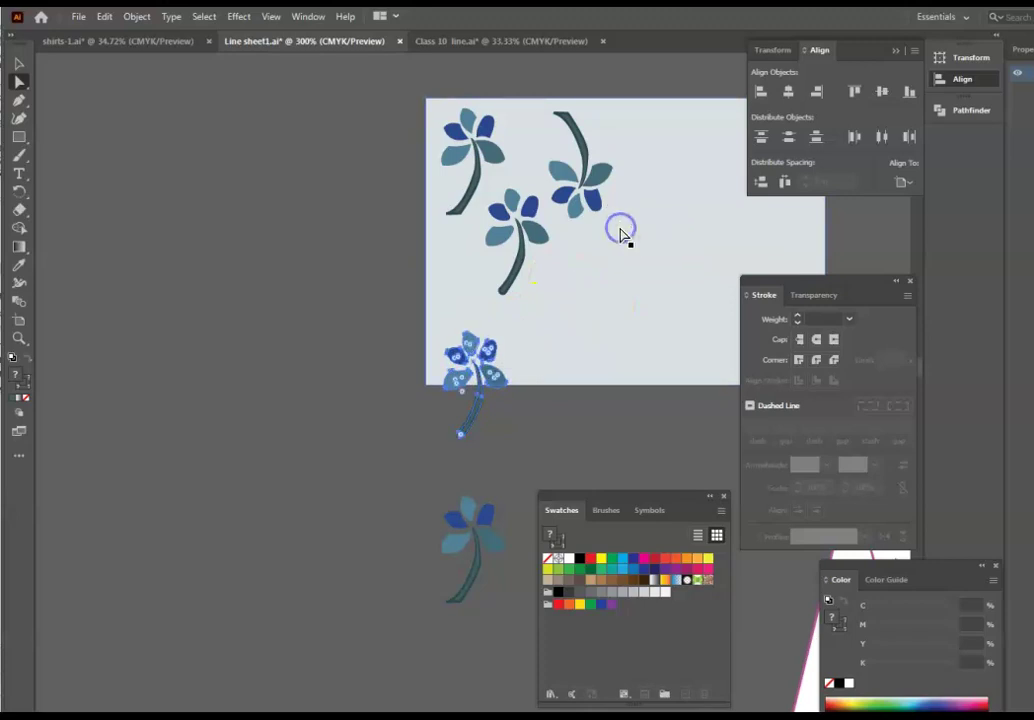
drag(475, 422, 631, 289)
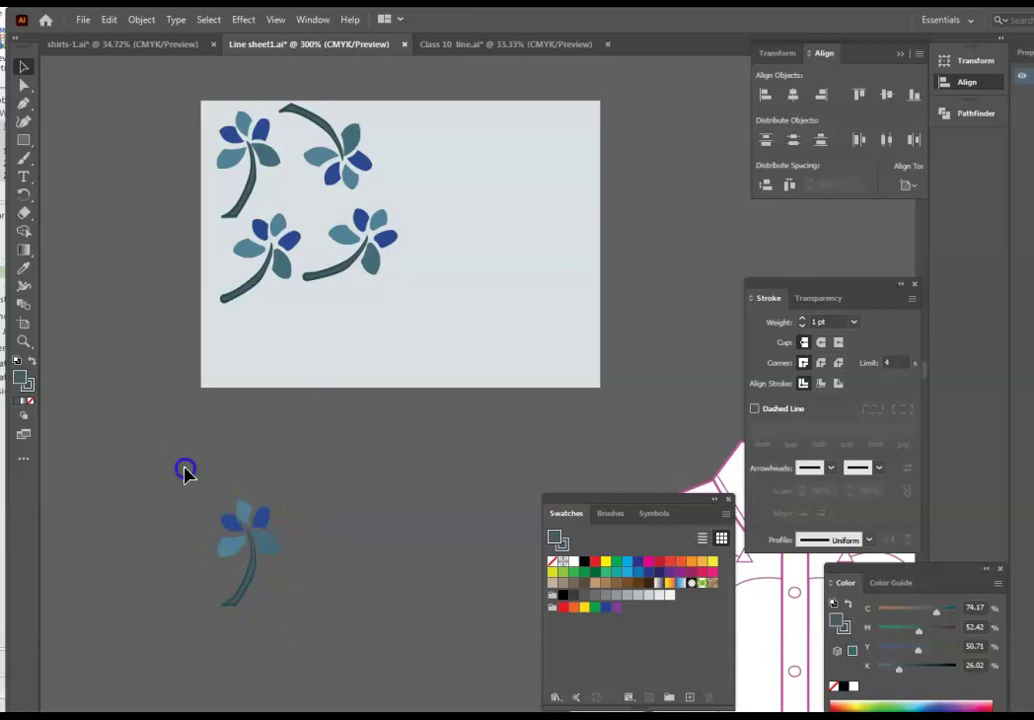
- Duplicate the original flower from below the rectangle, rotate it so its stem points right, and place it in the rectangle's lower-left area
key(ctrl+v)
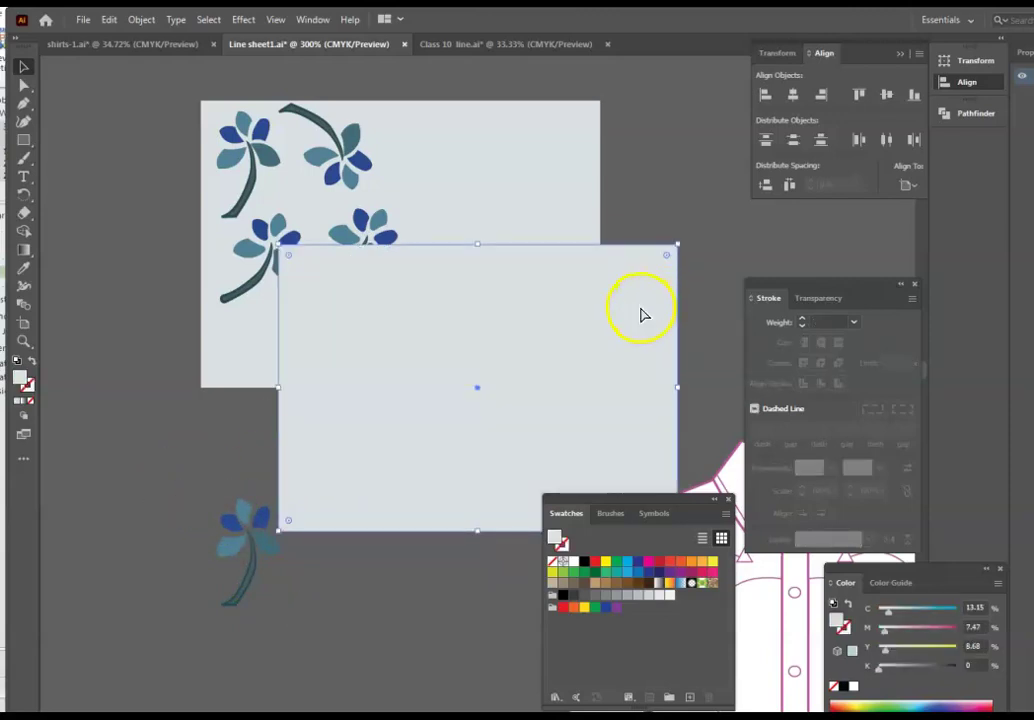
key(ctrl+z)
drag(282, 615, 281, 614)
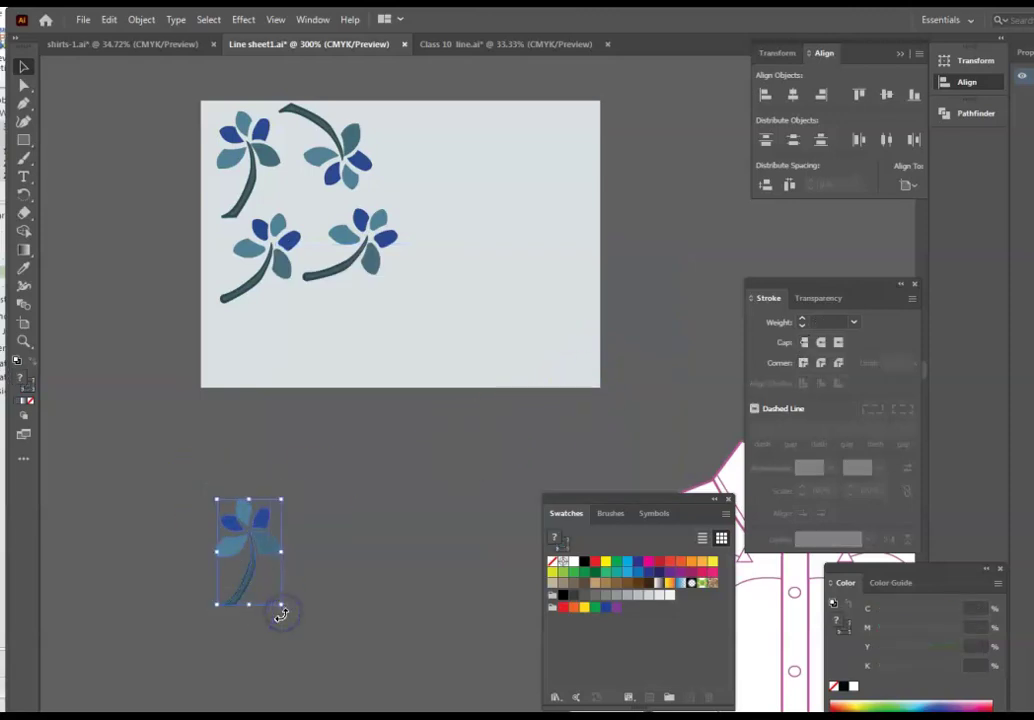
drag(251, 555, 482, 392)
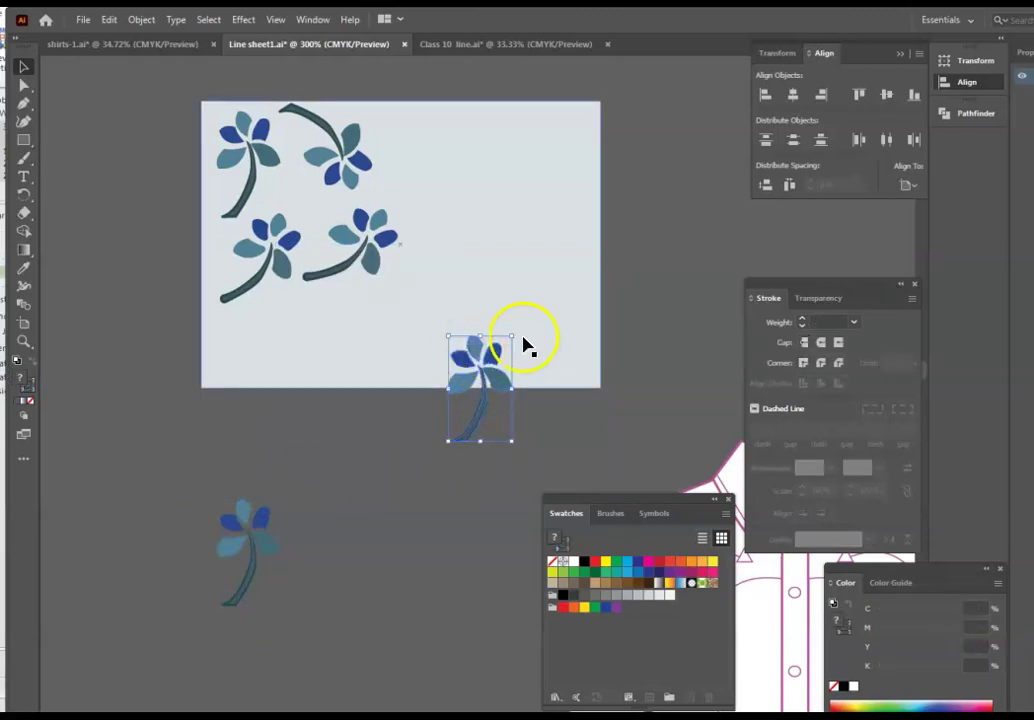
drag(521, 330, 301, 339)
drag(353, 292, 364, 319)
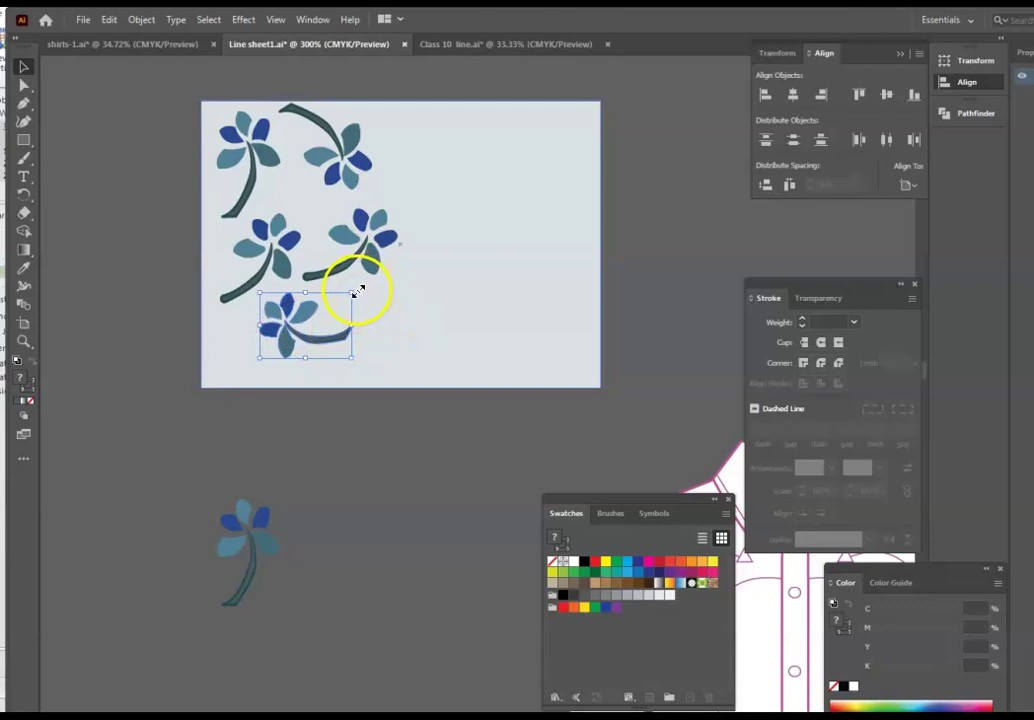
click(395, 462)
click(316, 336)
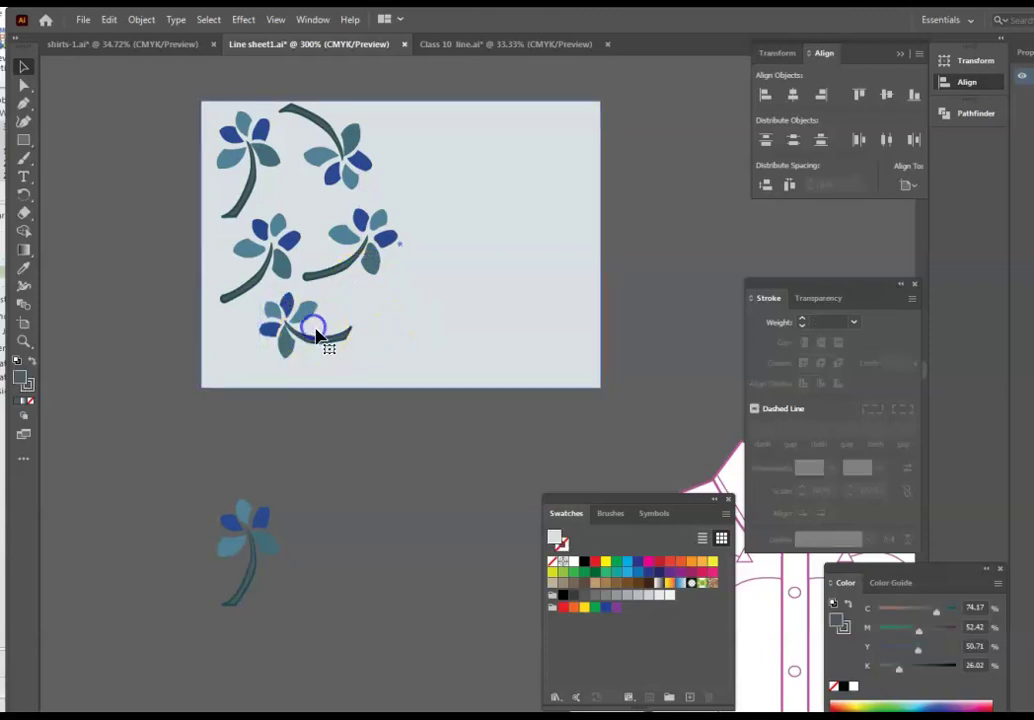
- Rotate the lowest flower in the rectangle slightly clockwise so its stem slopes down to the right, and adjust its position
drag(357, 292, 360, 318)
drag(318, 343, 330, 355)
click(402, 459)
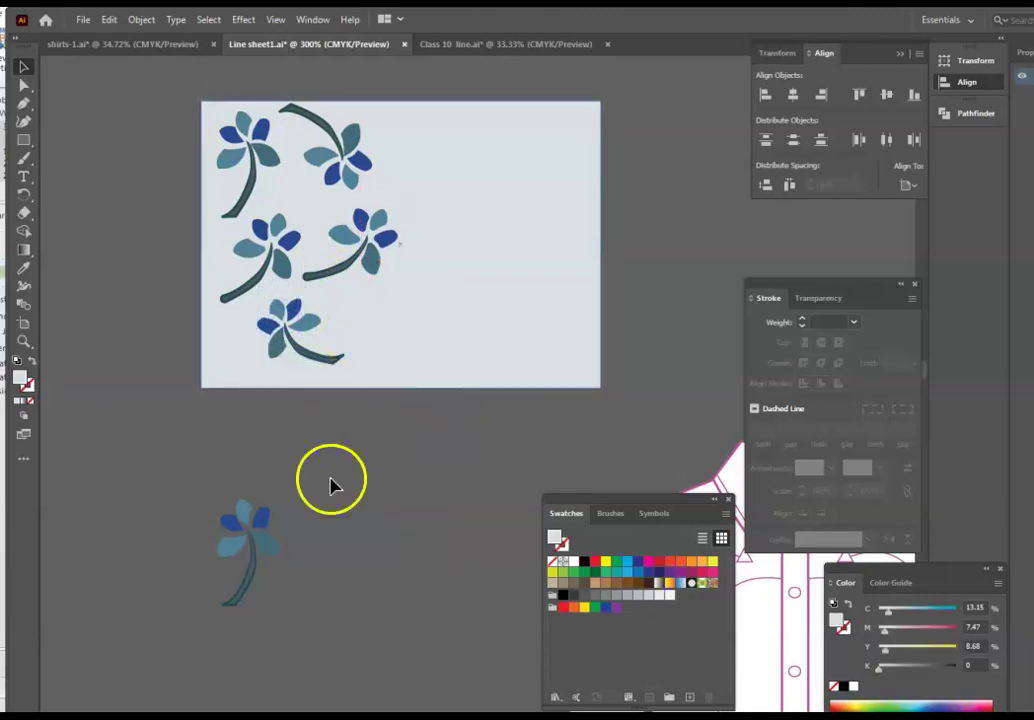
- Draw a circle about 0.19 in wide with the Ellipse tool below the rectangle and fill it with dark gold 997B31
click(26, 143)
click(74, 160)
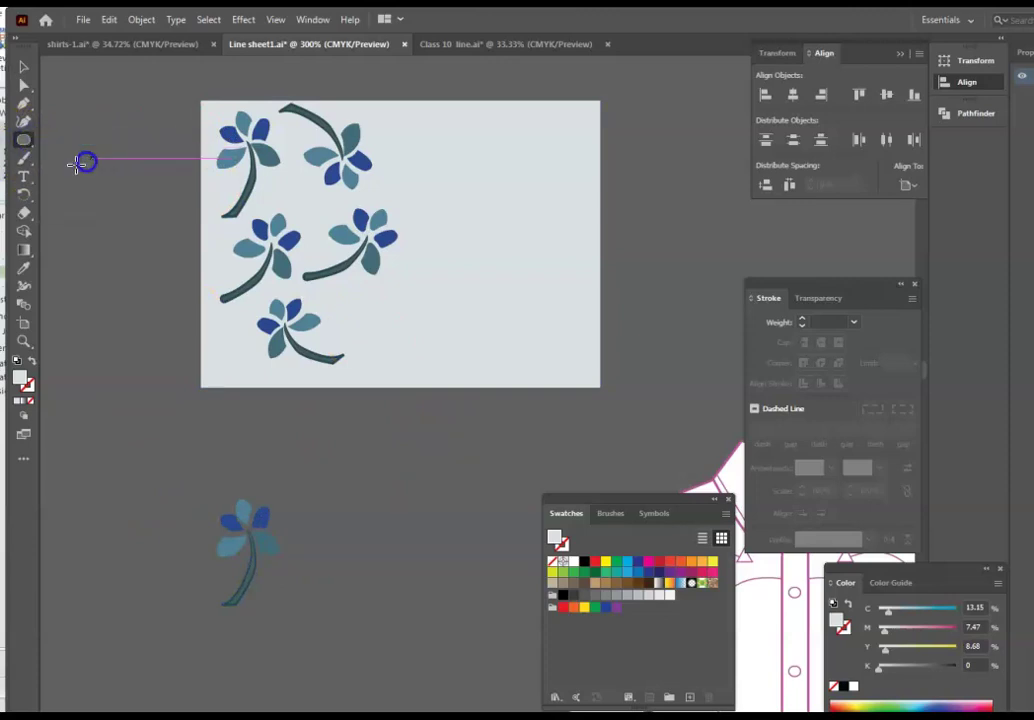
drag(348, 465, 374, 495)
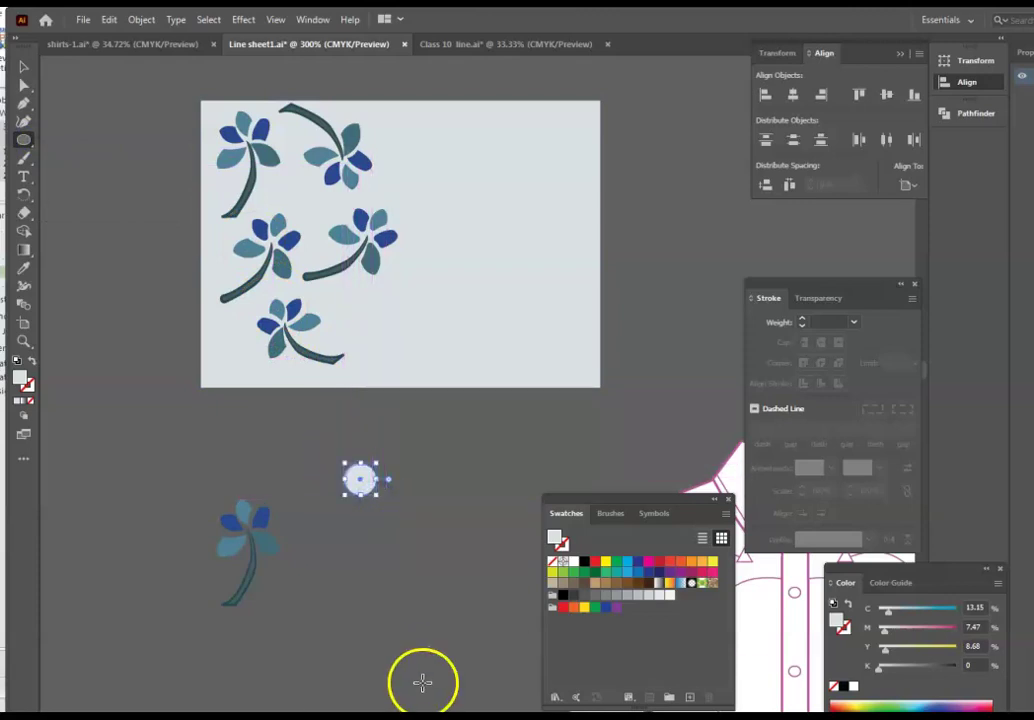
double_click(24, 380)
drag(674, 452, 674, 465)
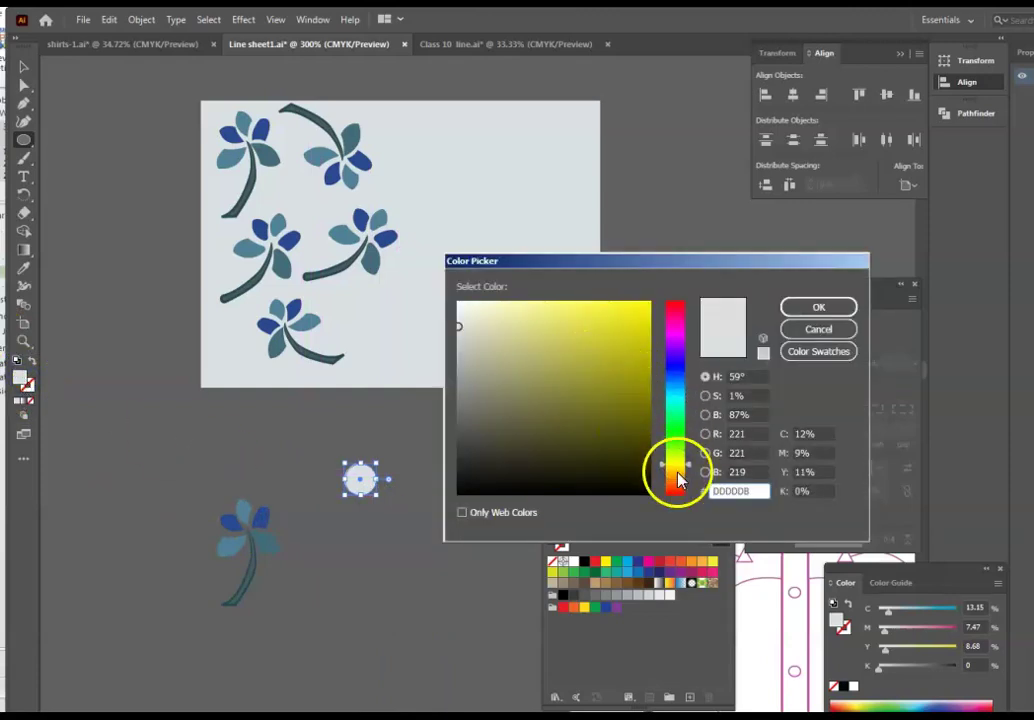
click(674, 473)
click(590, 377)
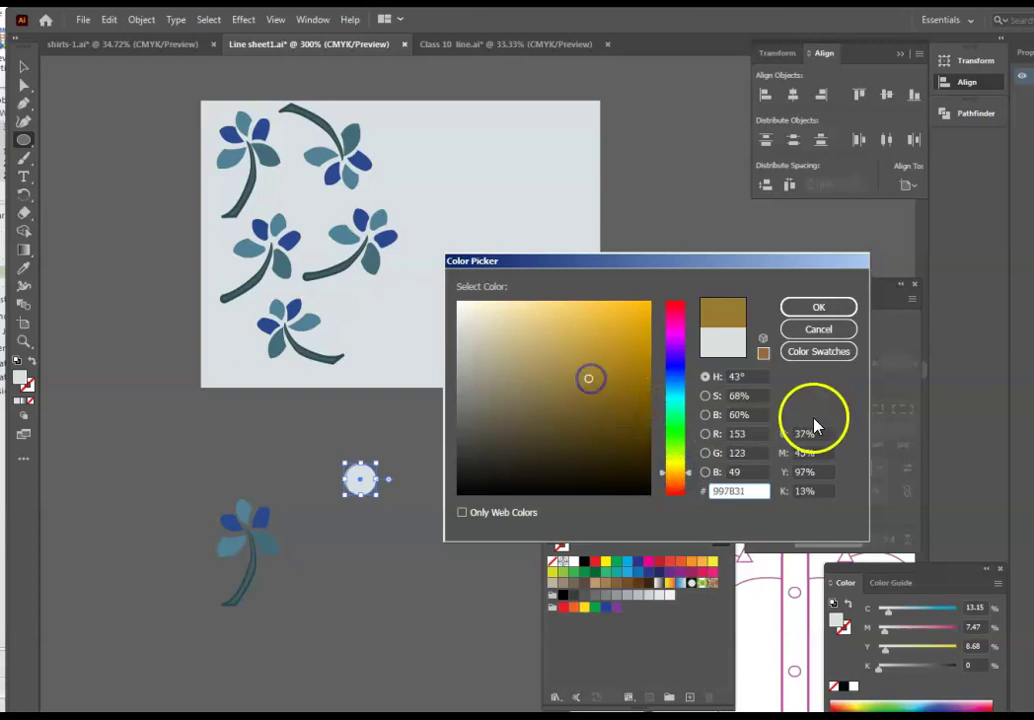
click(810, 308)
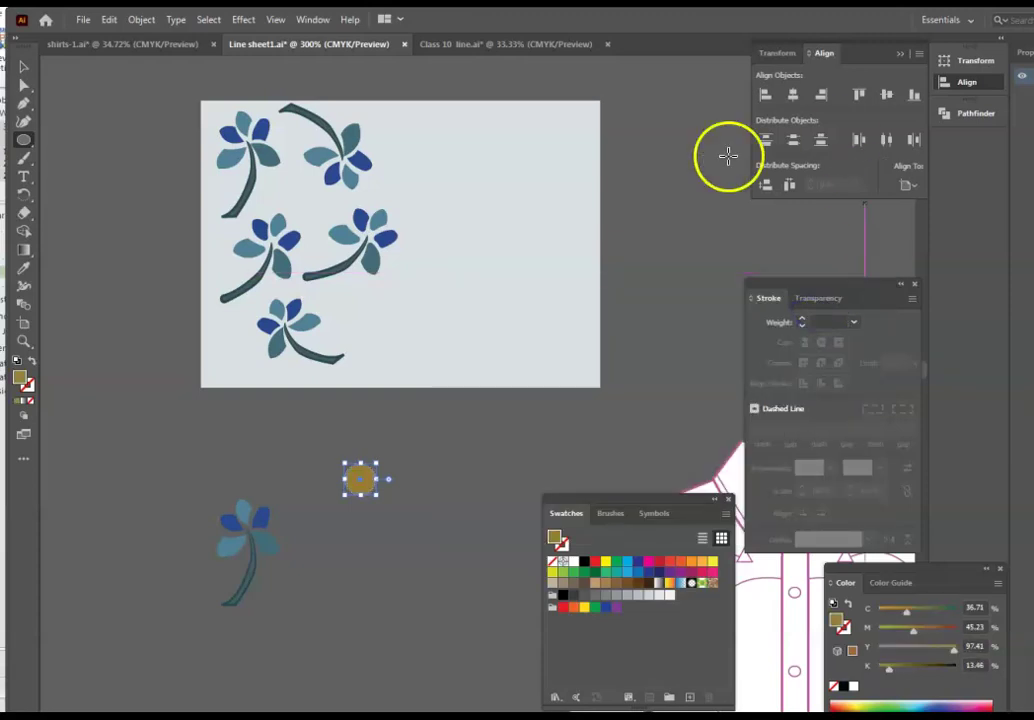
- Shrink a copy of the dark gold circle on top of the original and fill it with lighter gold, about C27 M38 Y85 K3
mouse_move(372, 488)
mouse_down()
mouse_move(525, 403)
mouse_move(494, 372)
mouse_move(485, 385)
mouse_move(496, 385)
mouse_move(376, 478)
mouse_move(355, 478)
mouse_move(364, 477)
mouse_up()
click(367, 480)
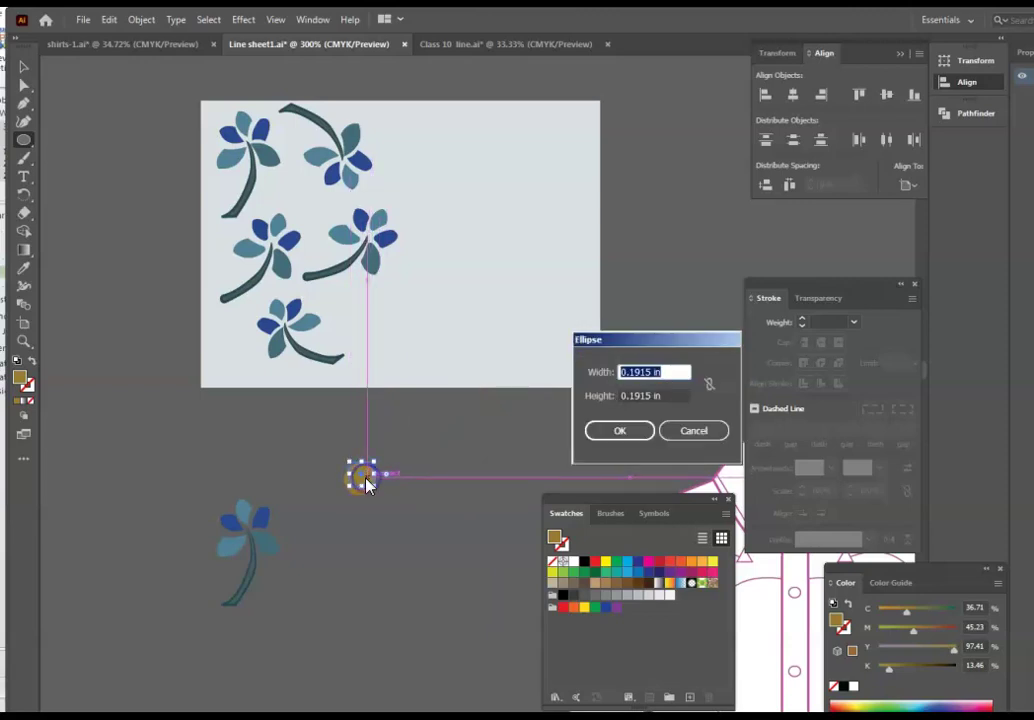
click(692, 437)
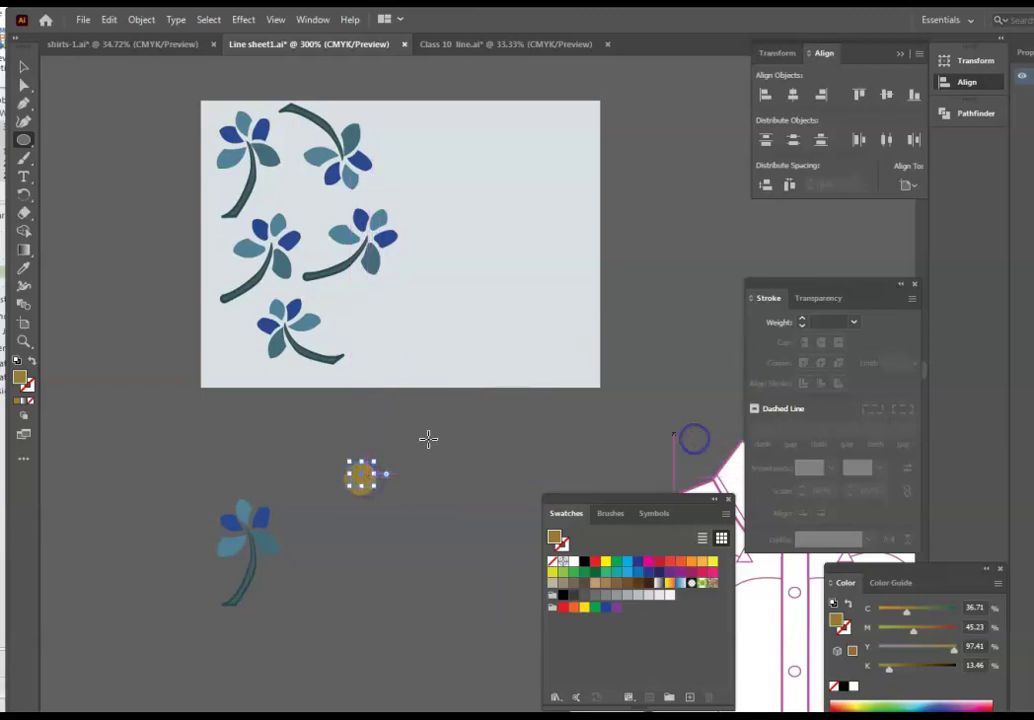
double_click(19, 381)
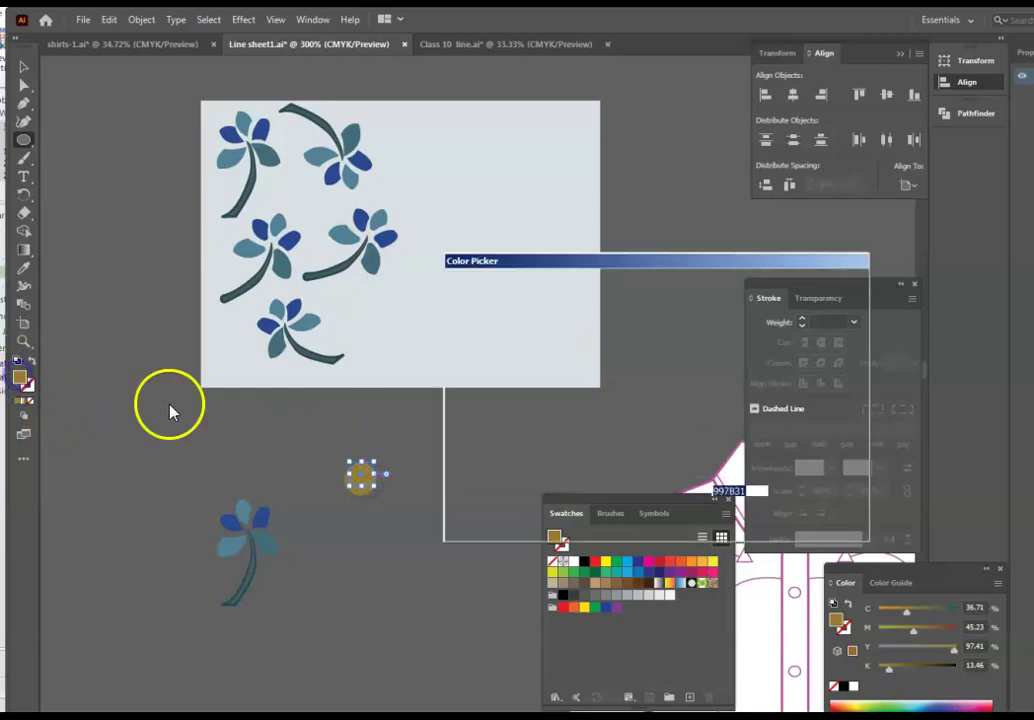
click(577, 353)
click(816, 308)
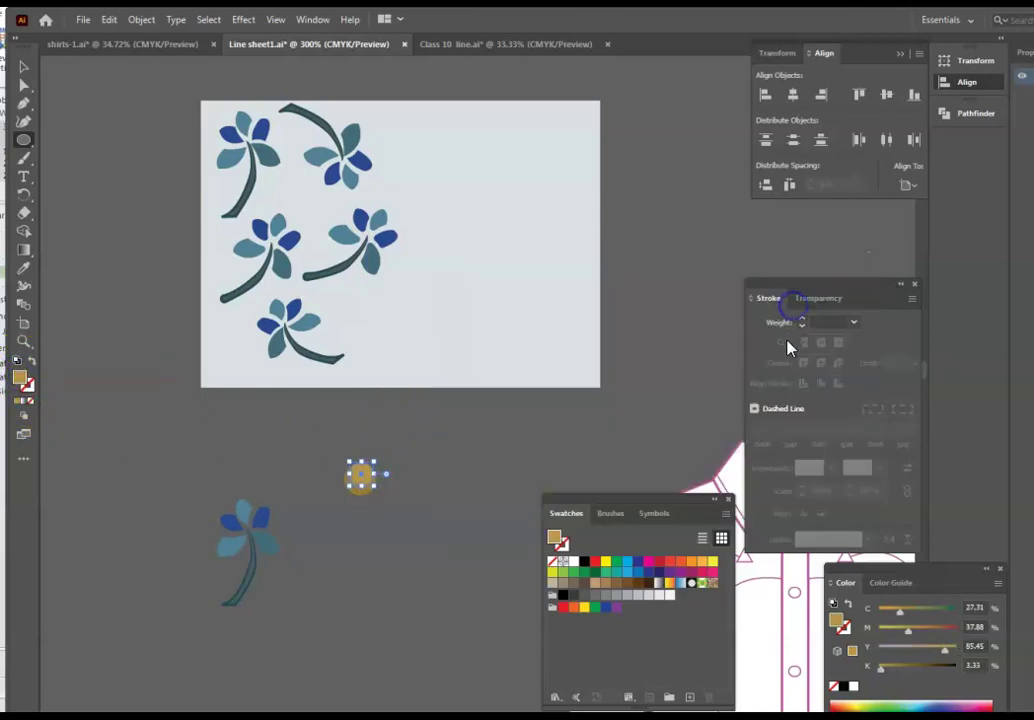
- Paste another copy of the smaller gold circle, scale it down to about half size and place it near the top of the stacked circles
drag(467, 378, 488, 399)
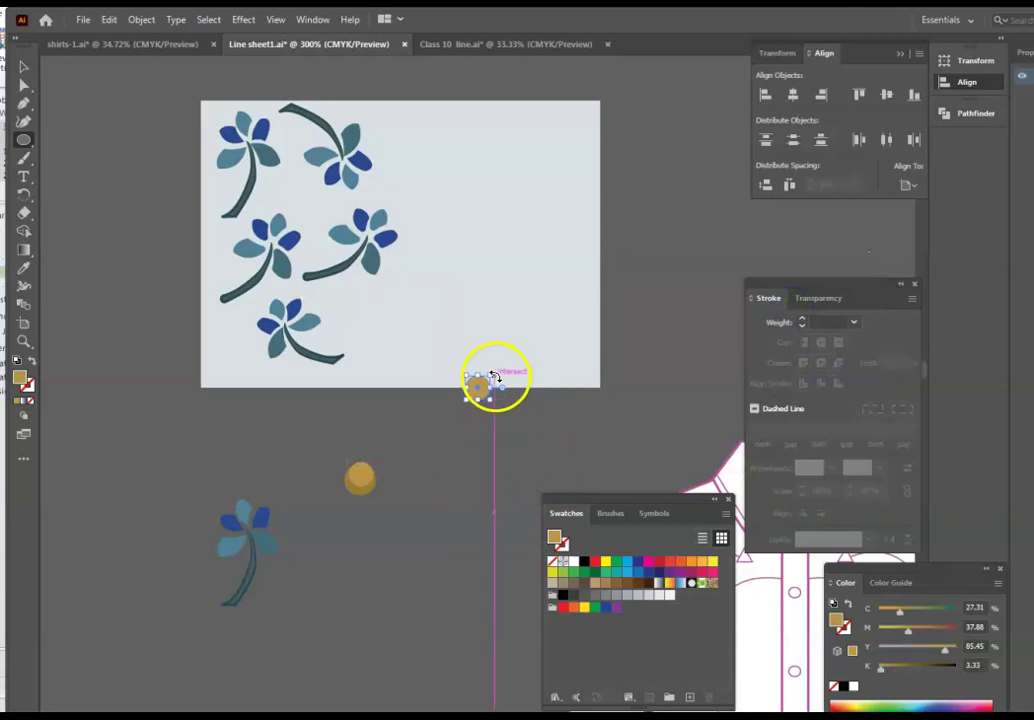
key(ctrl+z)
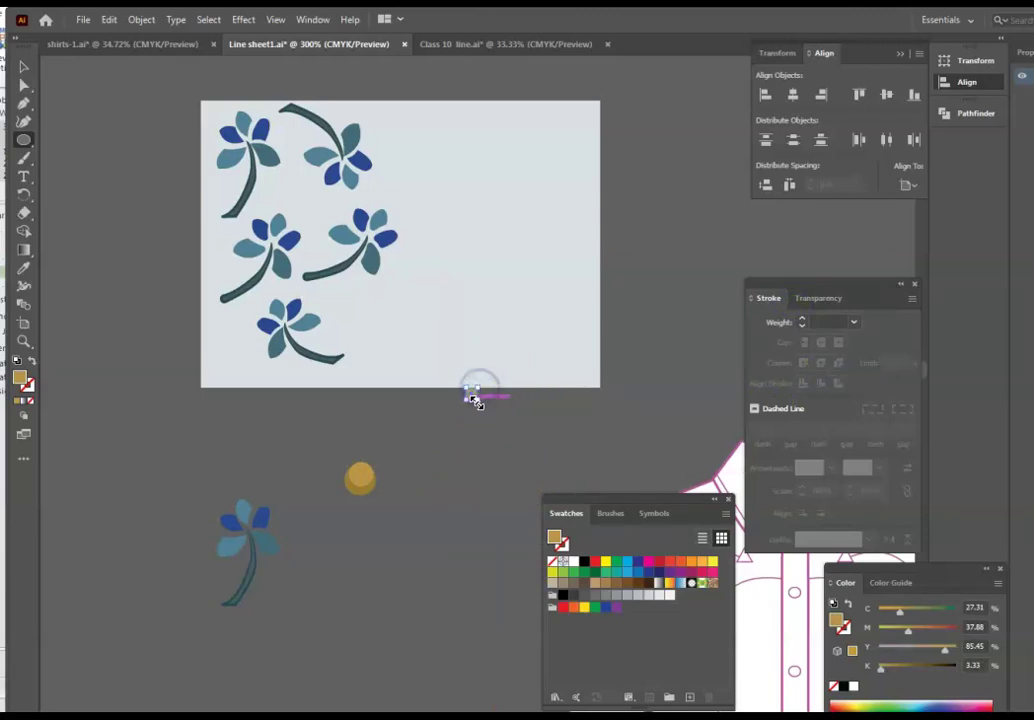
drag(471, 397, 360, 472)
click(455, 492)
click(636, 432)
click(685, 430)
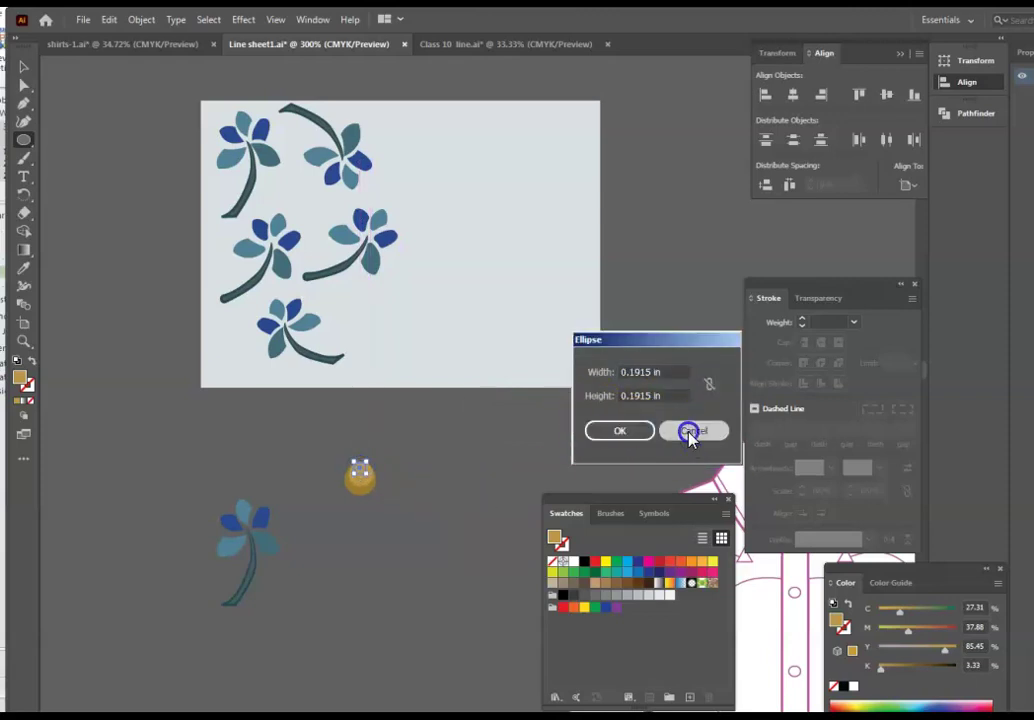
- Fill the smallest circle with light gold EAC57D
double_click(21, 382)
click(547, 314)
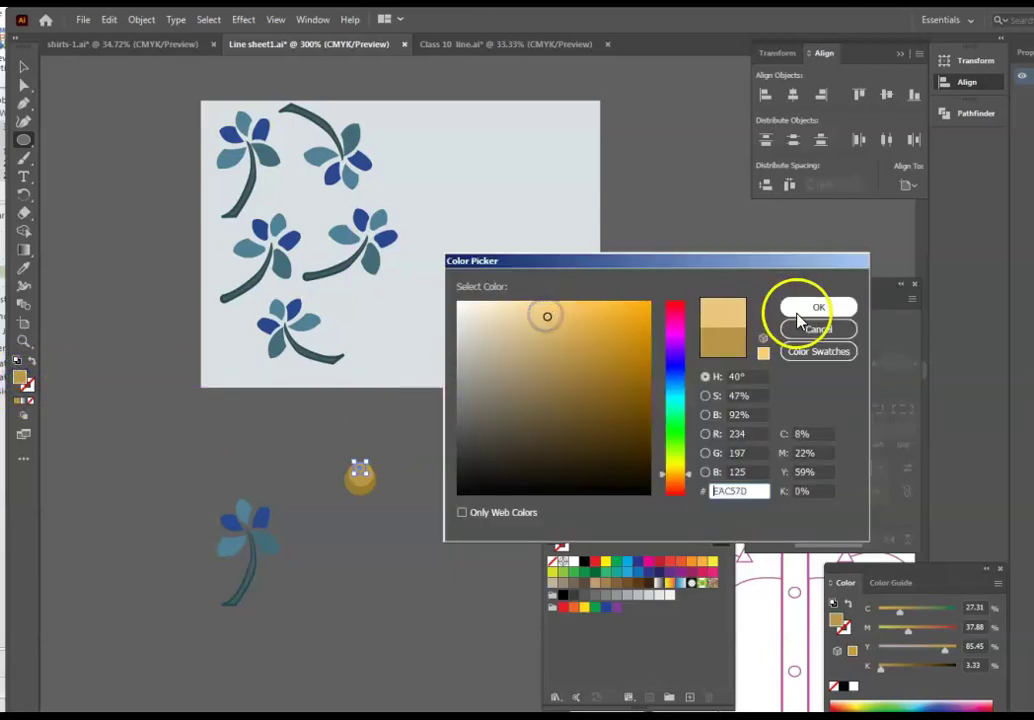
click(800, 318)
click(494, 513)
click(688, 432)
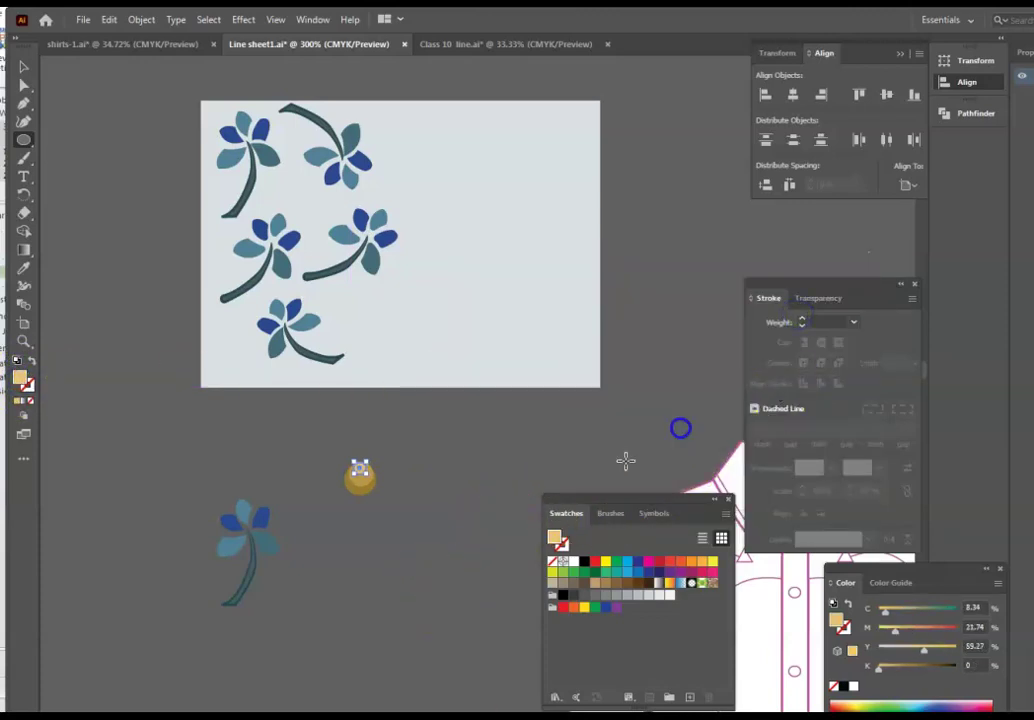
- Move the original flower below the rectangle slightly to the right
click(24, 67)
drag(252, 568, 269, 566)
click(452, 579)
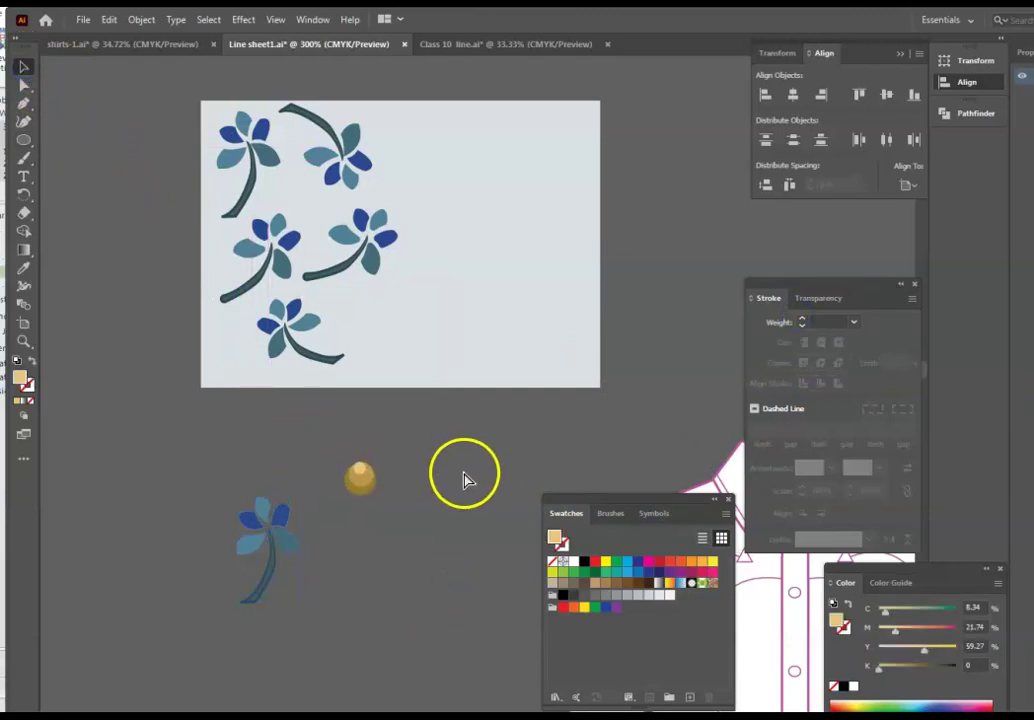
- Adjust the positions of the middle circle and the light highlight so both sit inside the dark gold circle
key(ctrl+plus)
key(ctrl+plus)
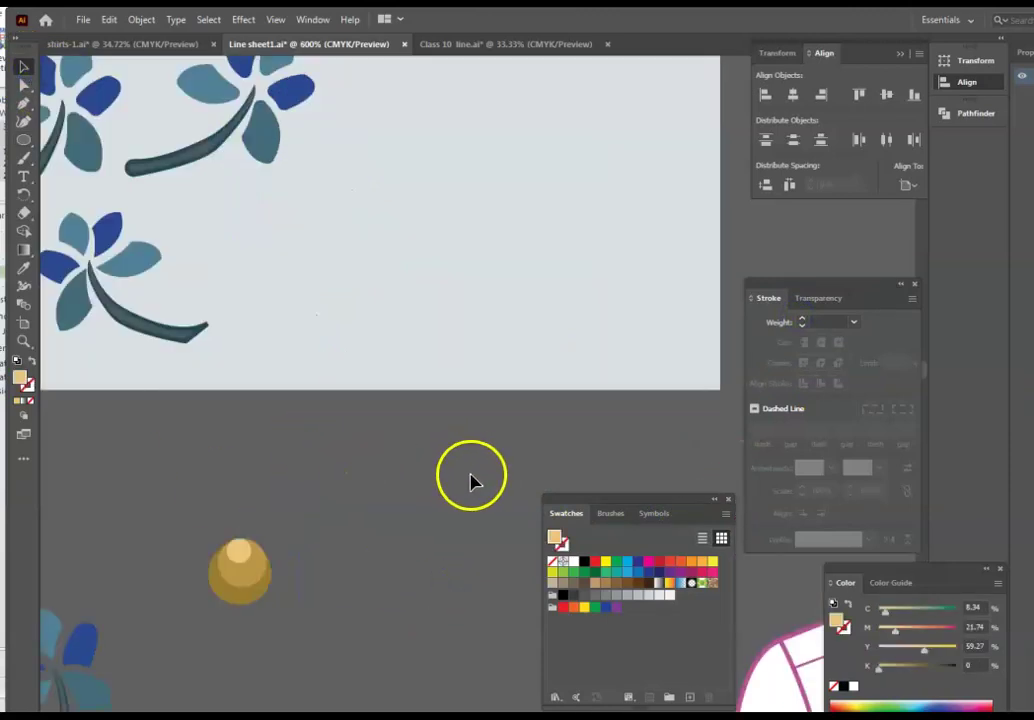
click(240, 576)
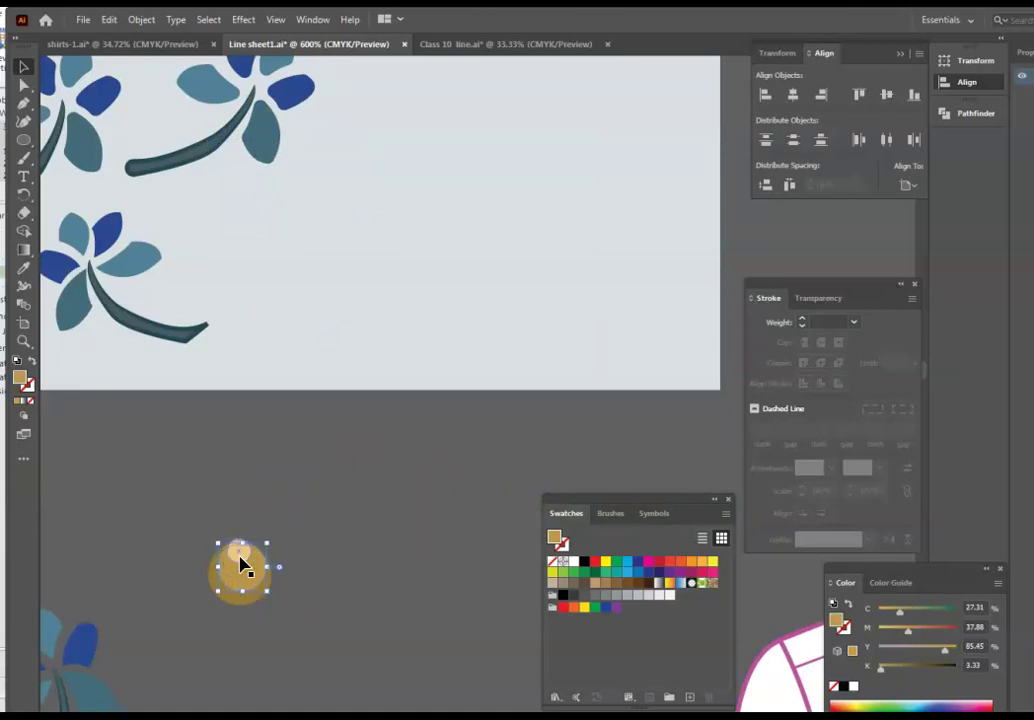
key(Up)
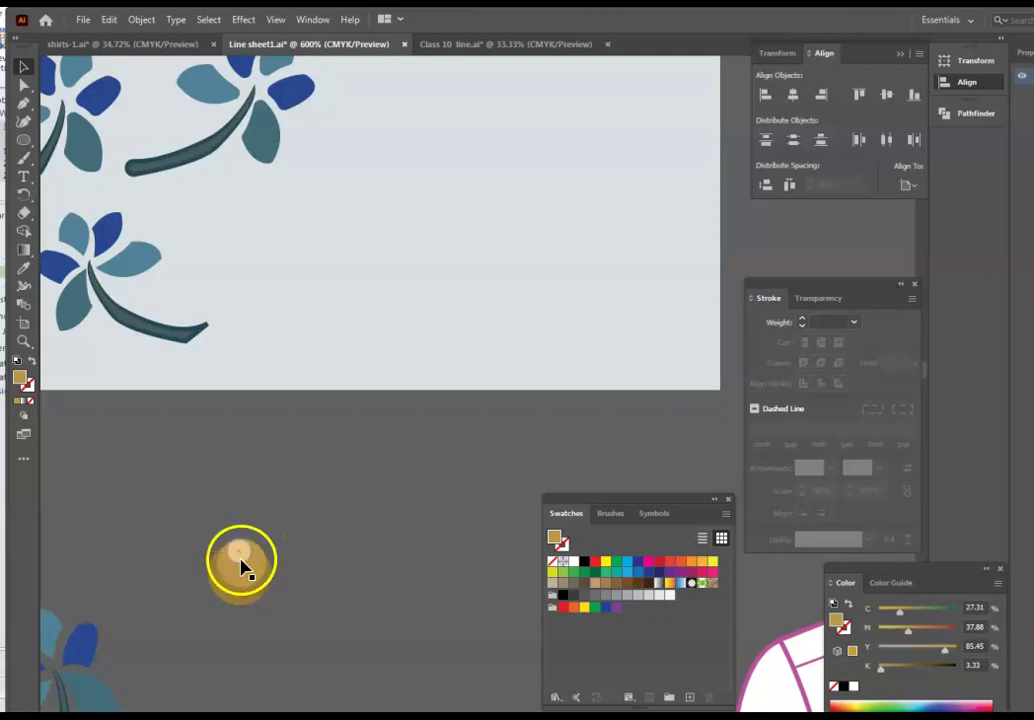
click(242, 561)
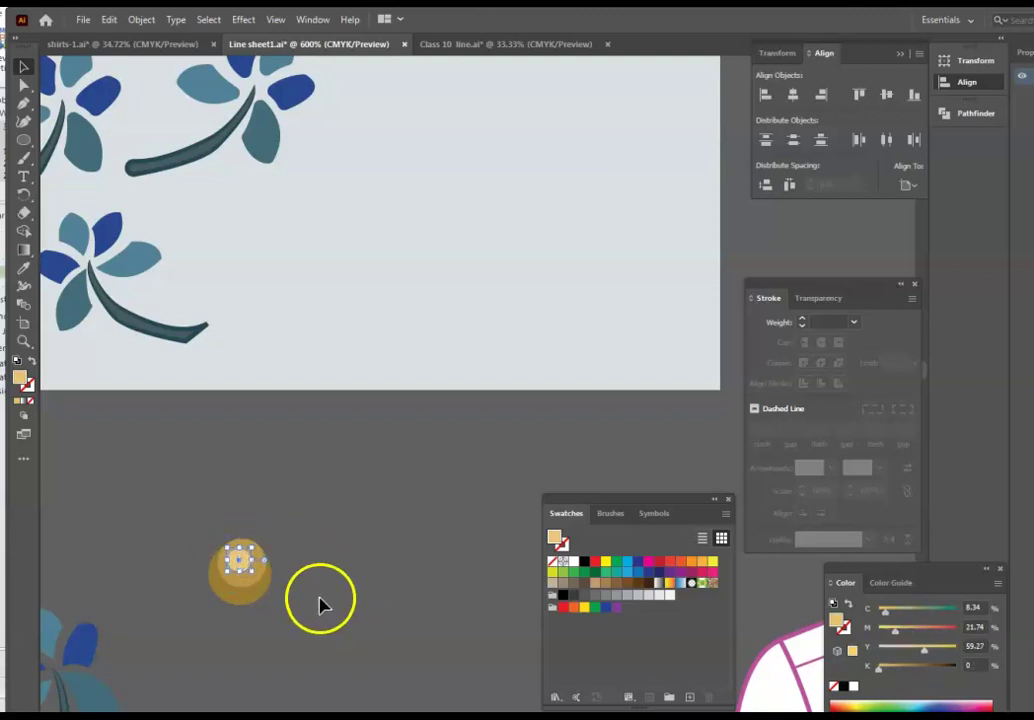
click(236, 588)
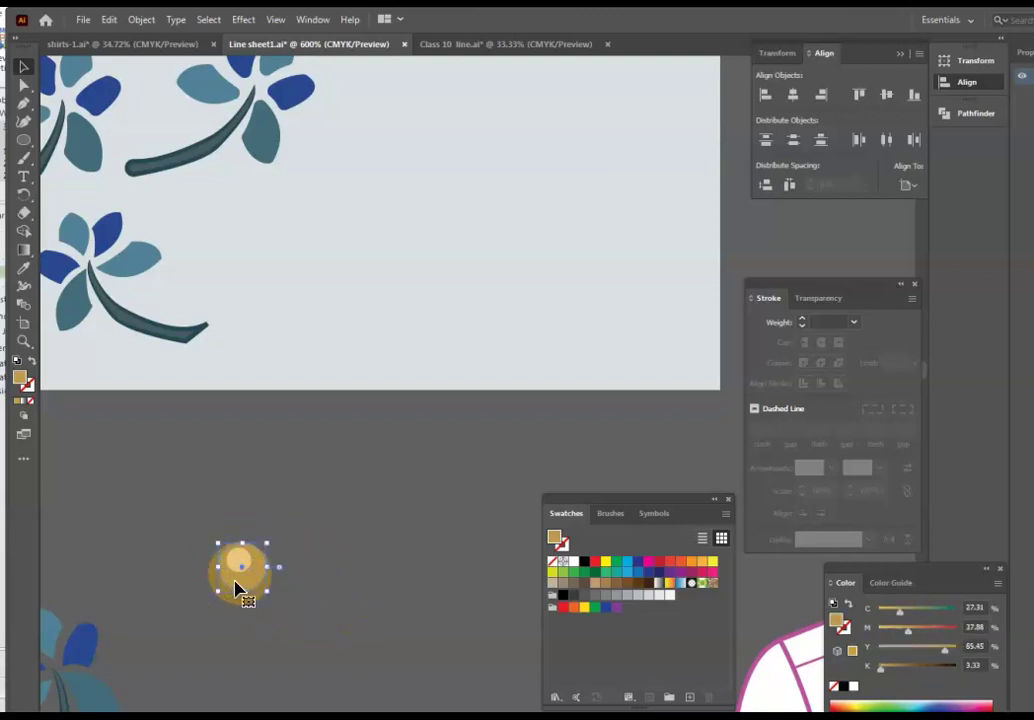
click(372, 547)
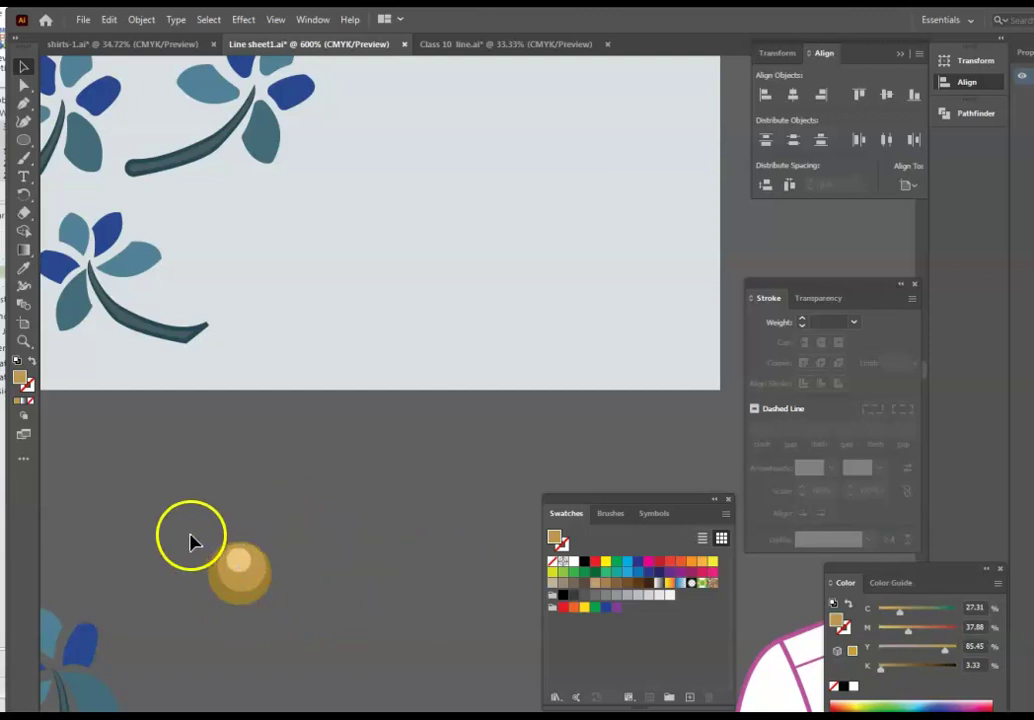
- Group the three stacked gold circles into one bead motif
drag(112, 530, 350, 682)
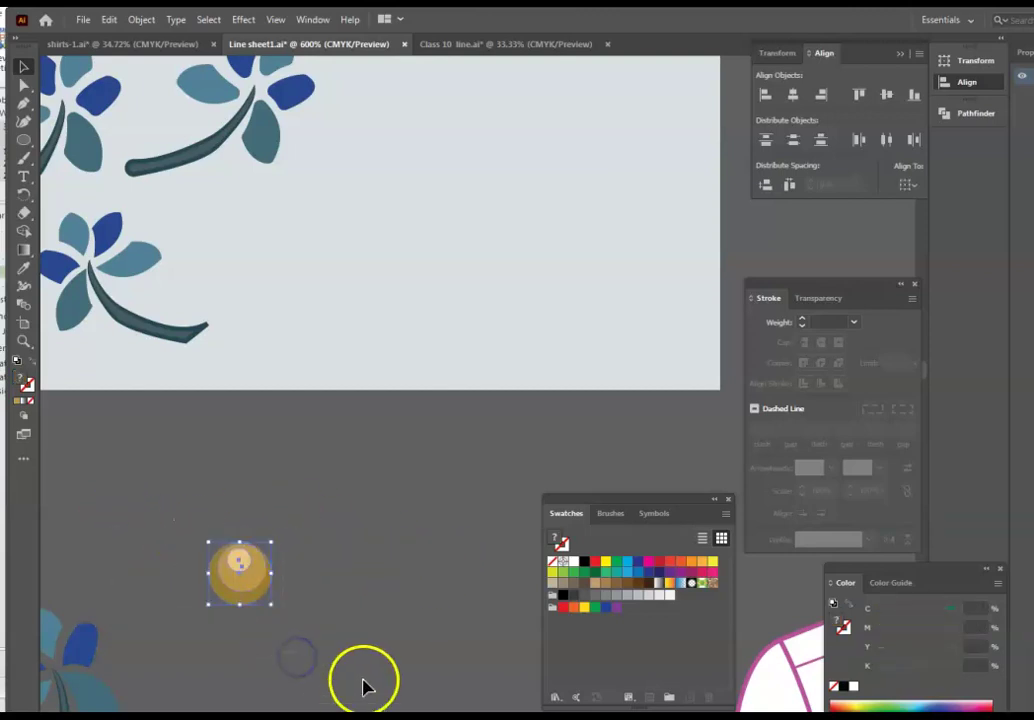
right_click(248, 585)
click(290, 415)
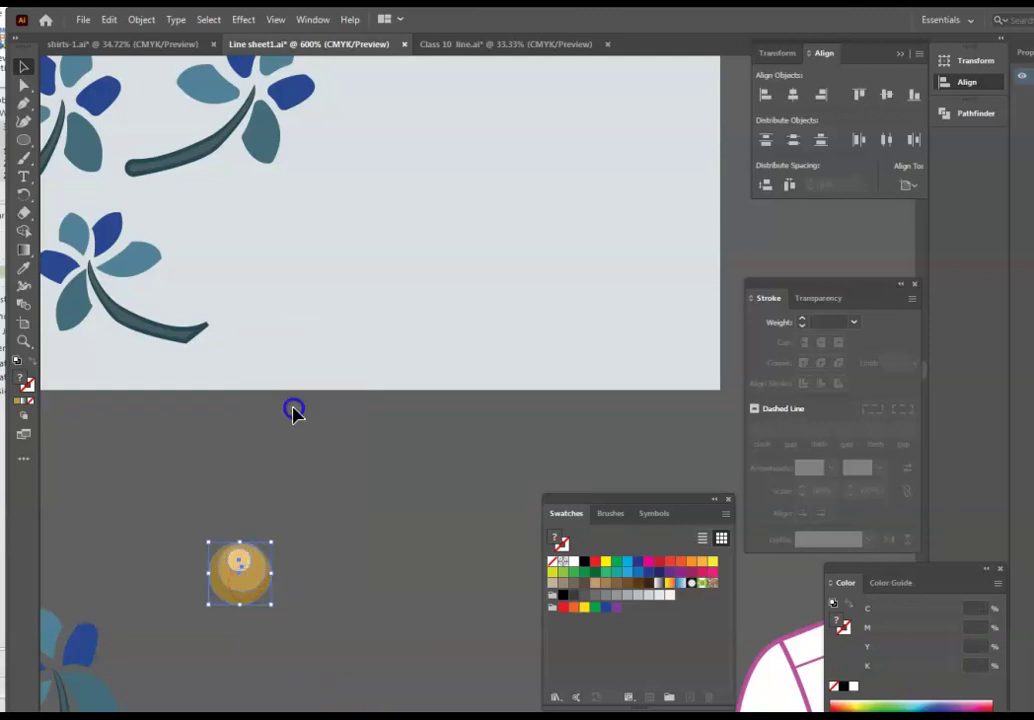
click(389, 502)
key(ctrl+v)
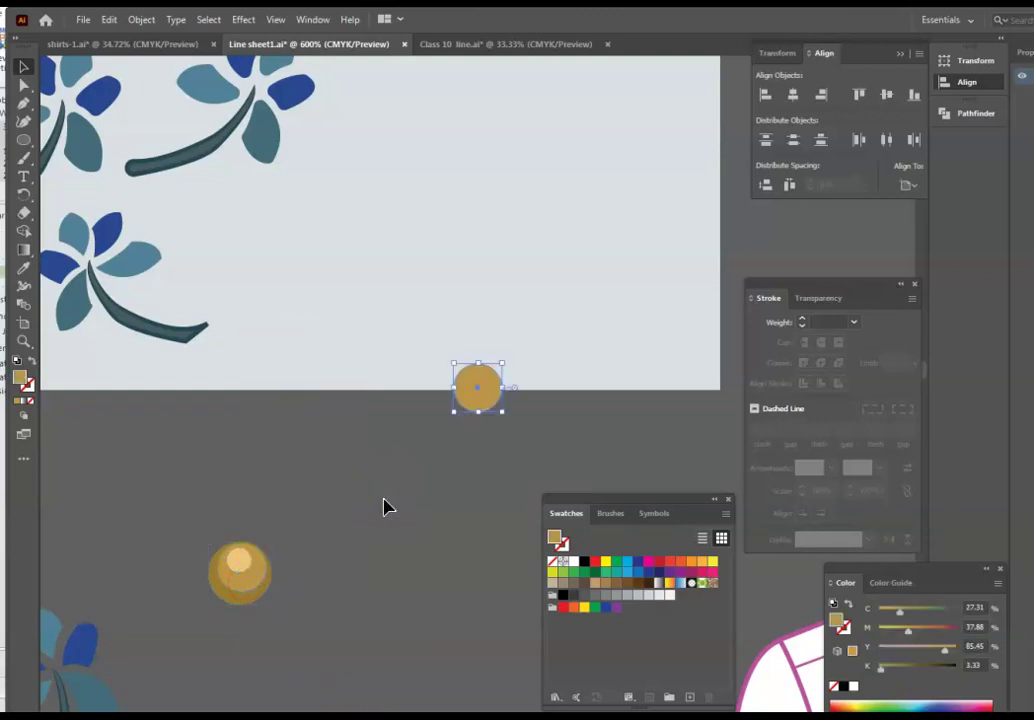
key(ctrl+minus)
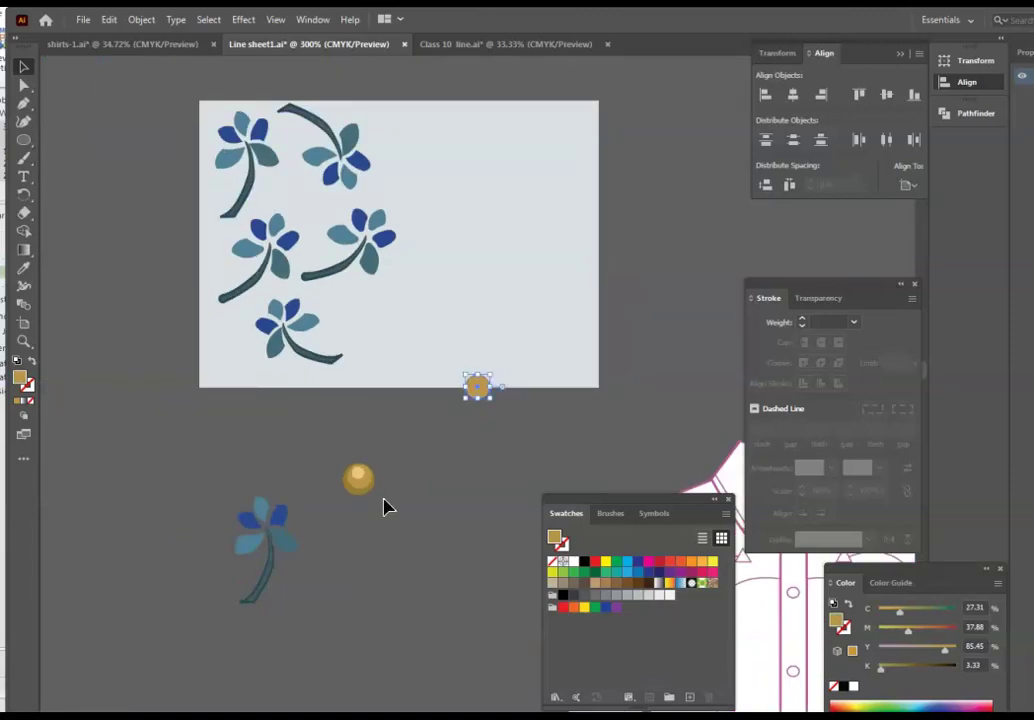
key(Delete)
- Copy the grouped gold bead and place the pasted copy in the rectangle, to the right of the lowest flower
click(30, 69)
click(415, 462)
drag(339, 453, 397, 536)
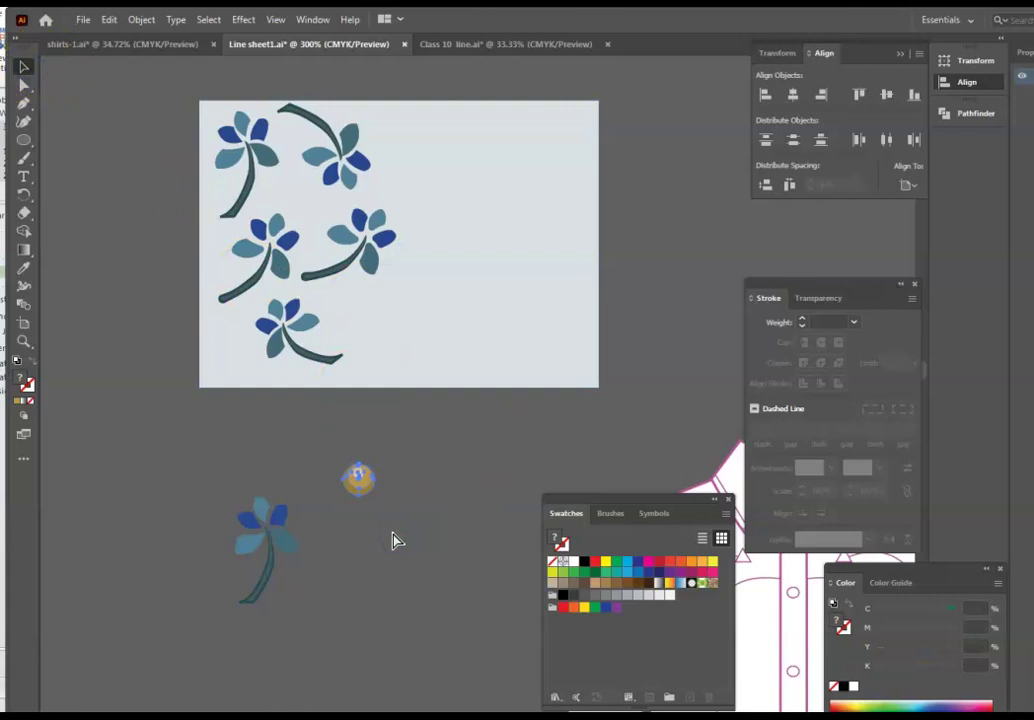
key(ctrl+z)
drag(482, 387, 366, 318)
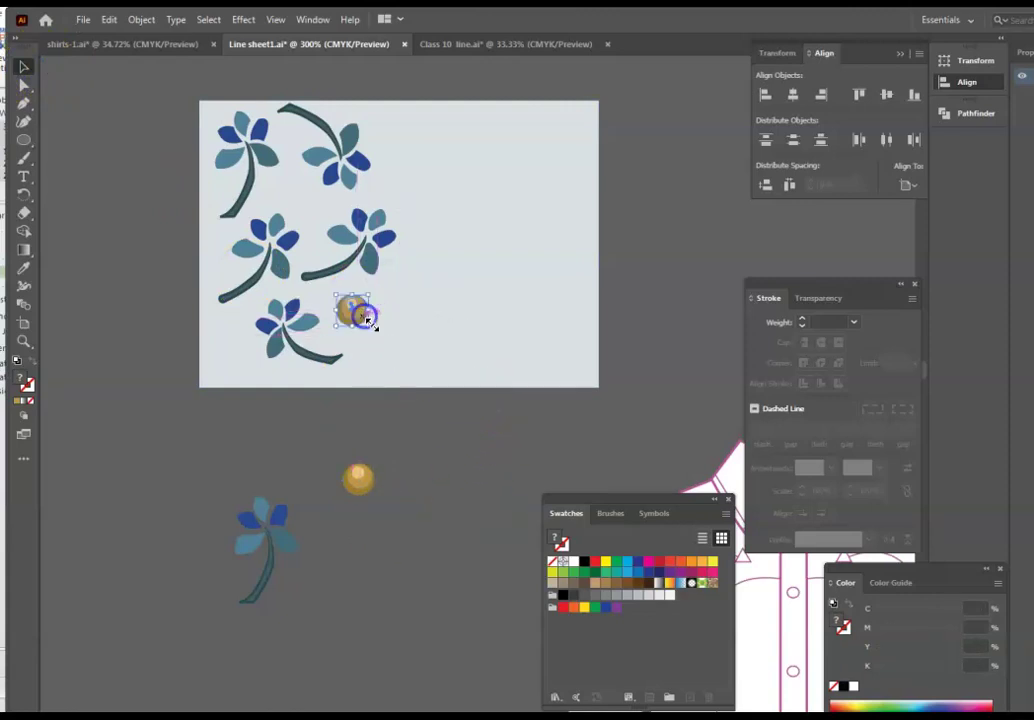
- Paste another gold bead between the two top flowers and scale it down to a slightly narrow oval
key(ctrl+v)
drag(478, 378, 303, 212)
click(316, 211)
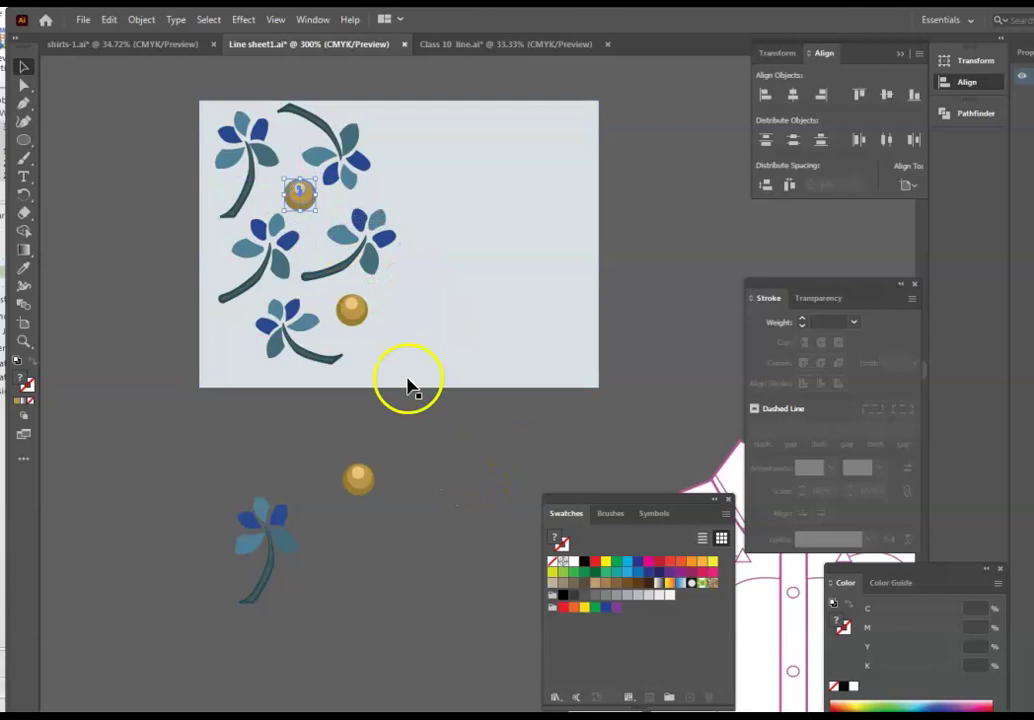
drag(316, 211, 312, 203)
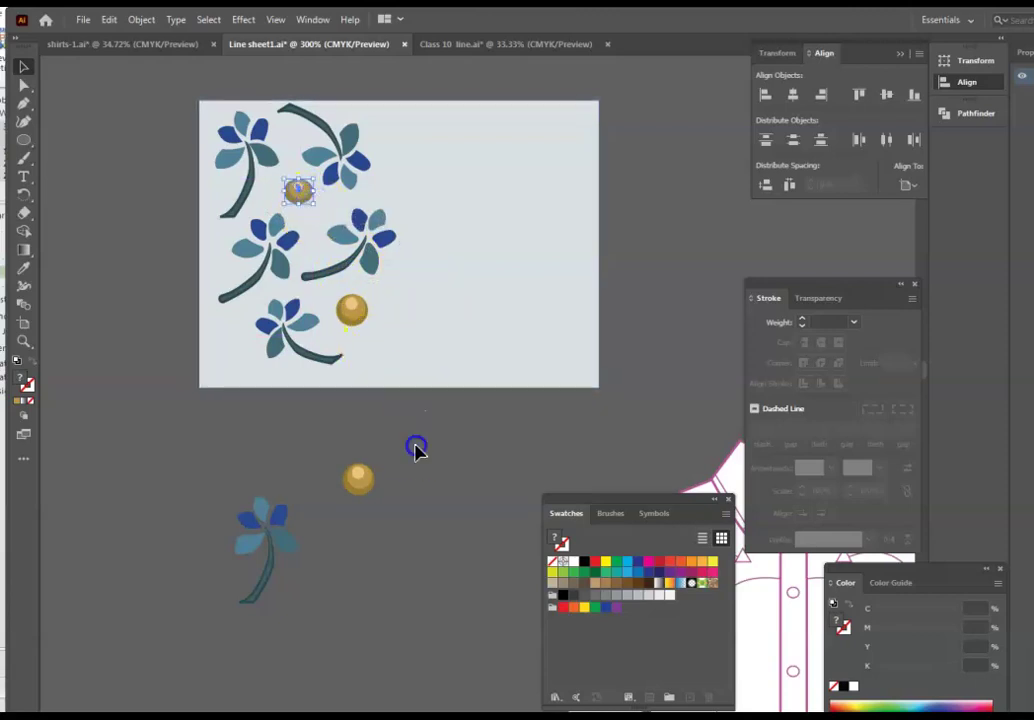
click(355, 337)
click(309, 210)
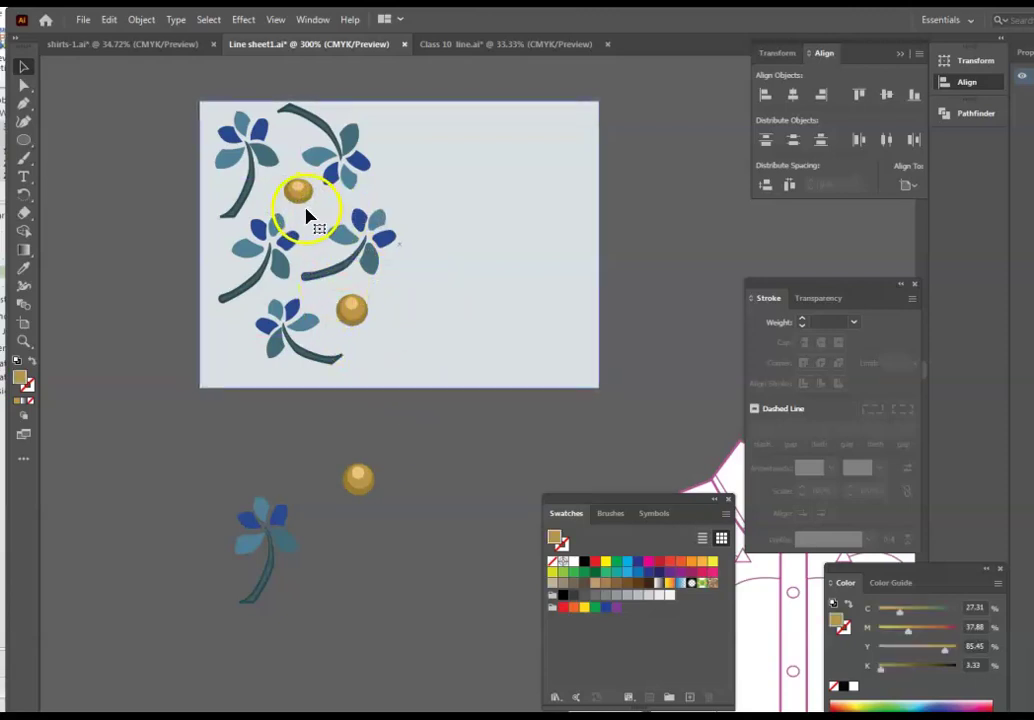
drag(311, 208, 306, 204)
click(485, 450)
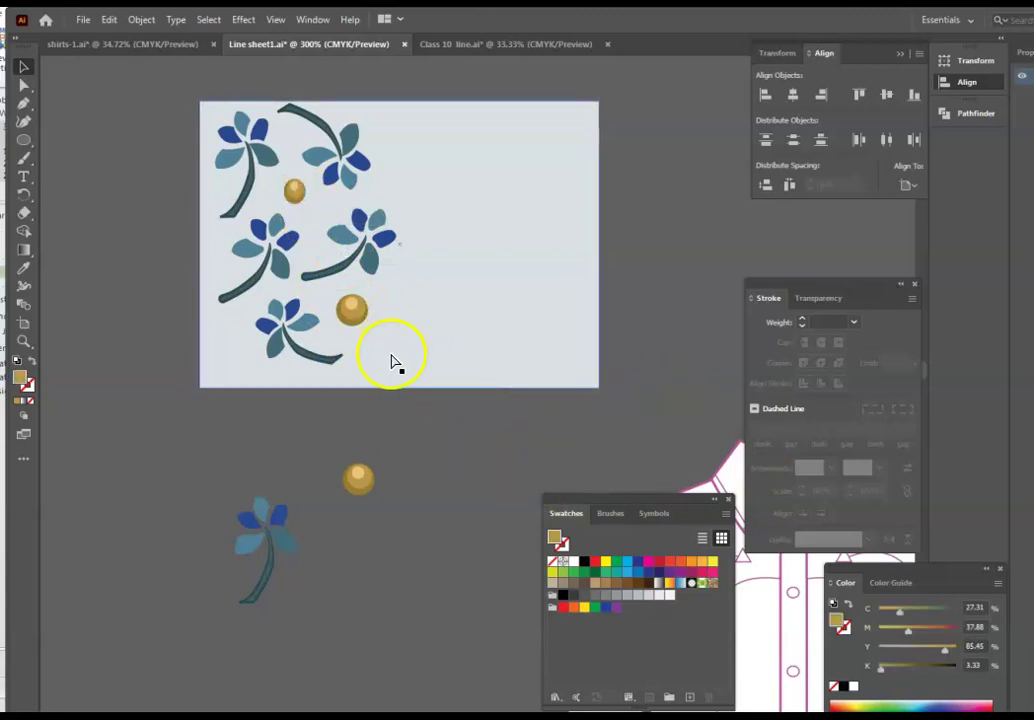
- Duplicate the small oval bead and place the copy in the rectangle's lower-left corner
drag(279, 172, 296, 193)
drag(306, 197, 305, 194)
drag(330, 240, 228, 360)
click(489, 448)
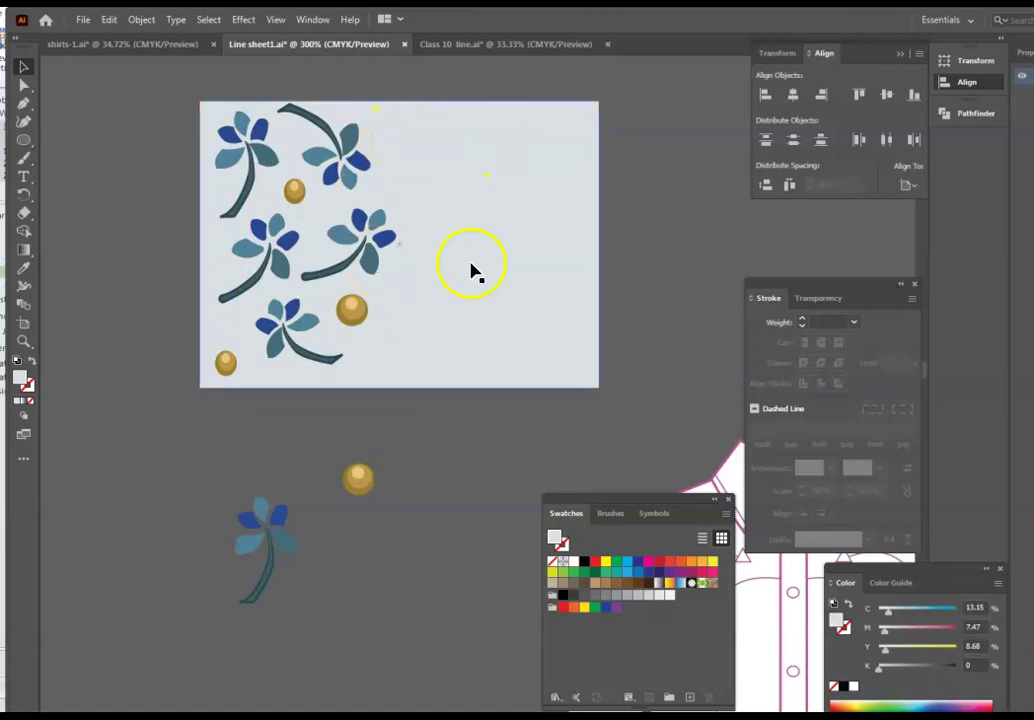
- Narrow the background rectangle by moving its right edge inward to just beyond the flowers
click(593, 252)
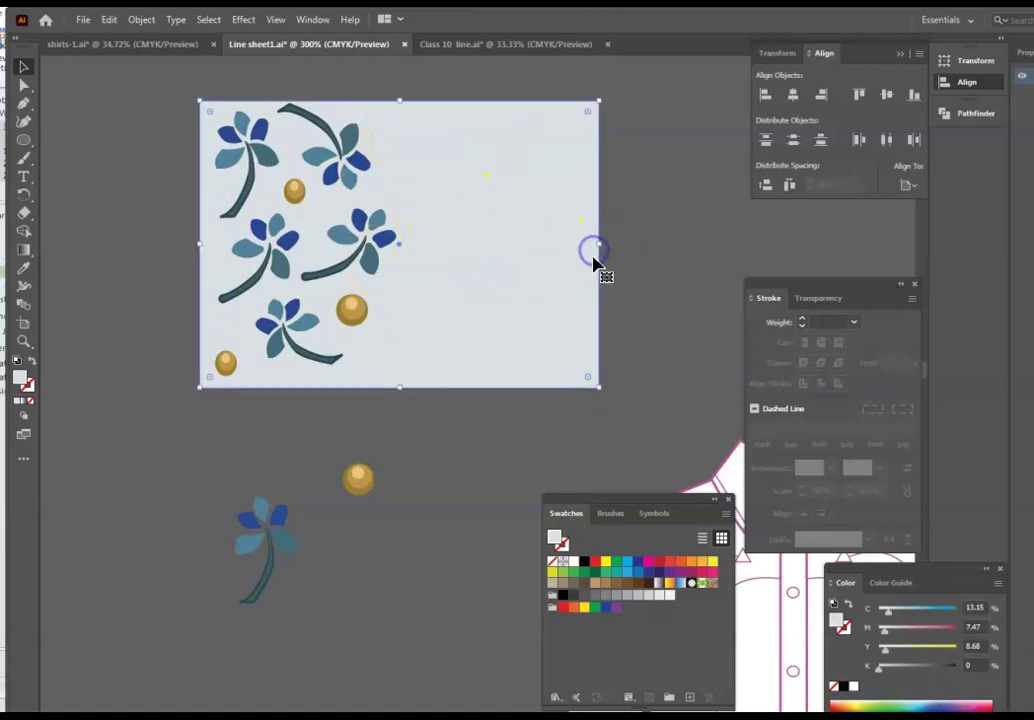
drag(598, 245, 407, 249)
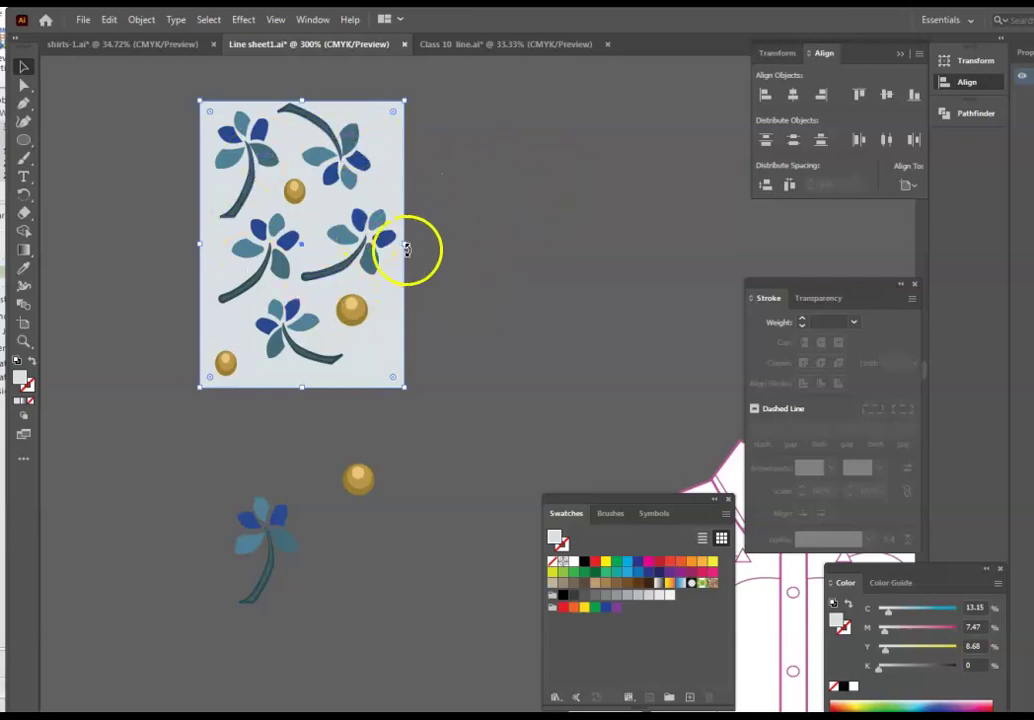
- Select the background rectangle with all its flowers and beads and add it to the swatches as a pattern
click(503, 291)
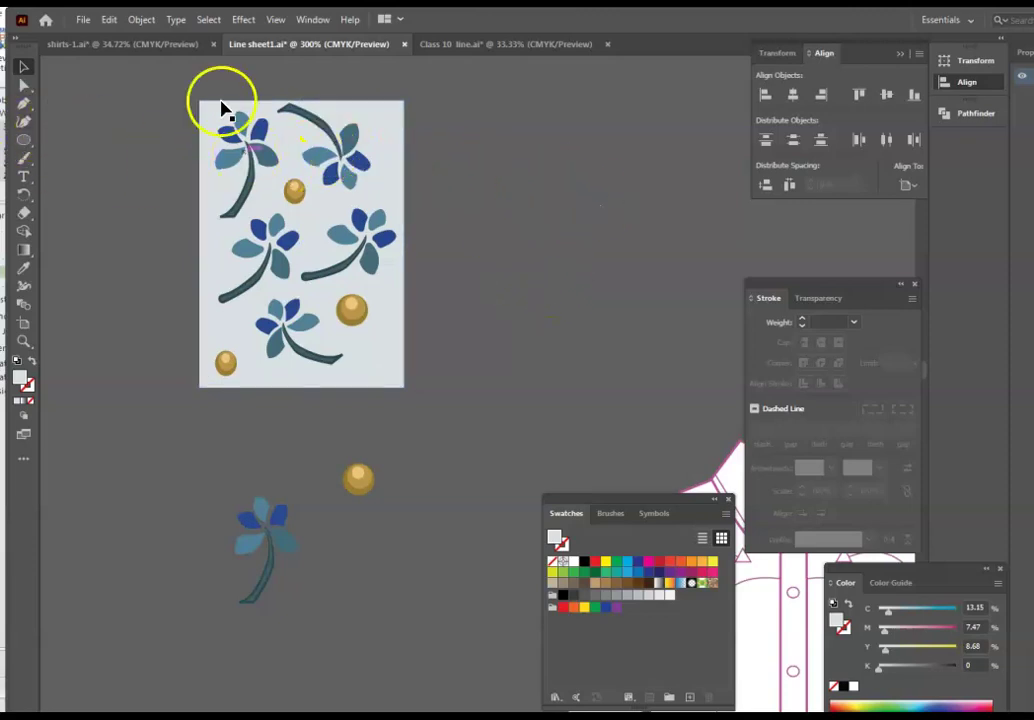
drag(294, 166, 522, 432)
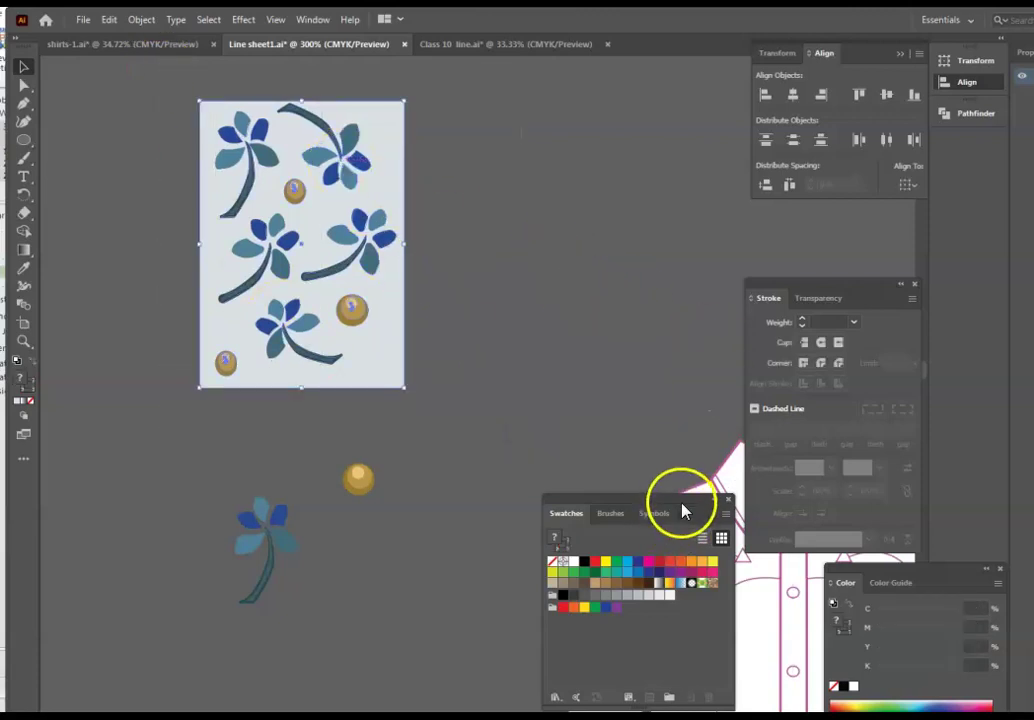
drag(686, 500, 624, 94)
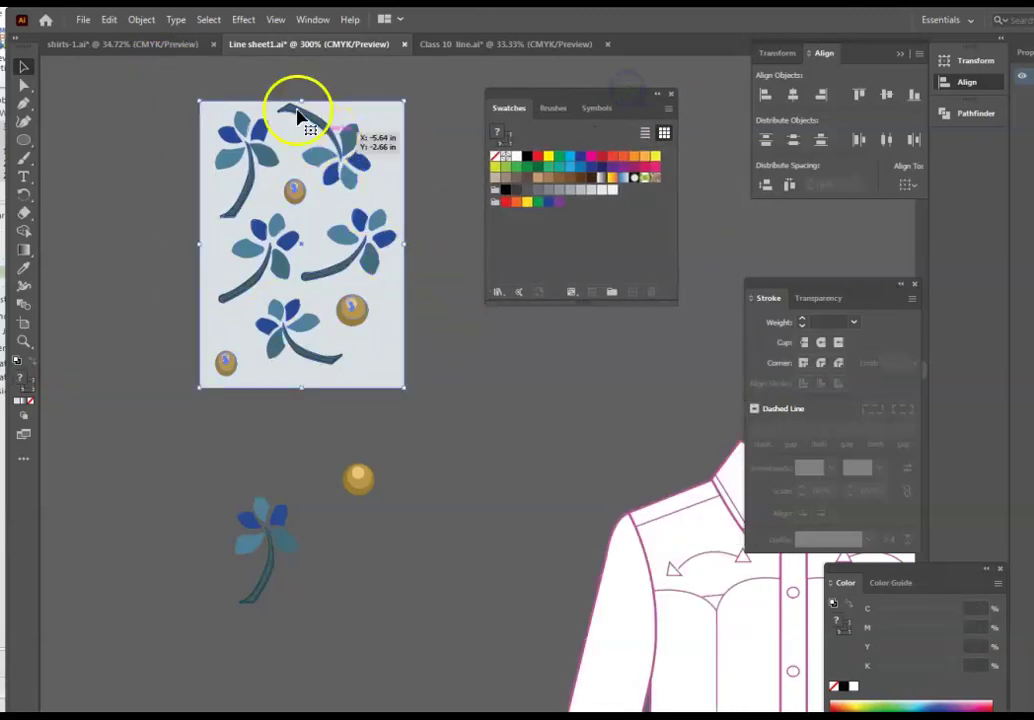
drag(303, 117, 585, 217)
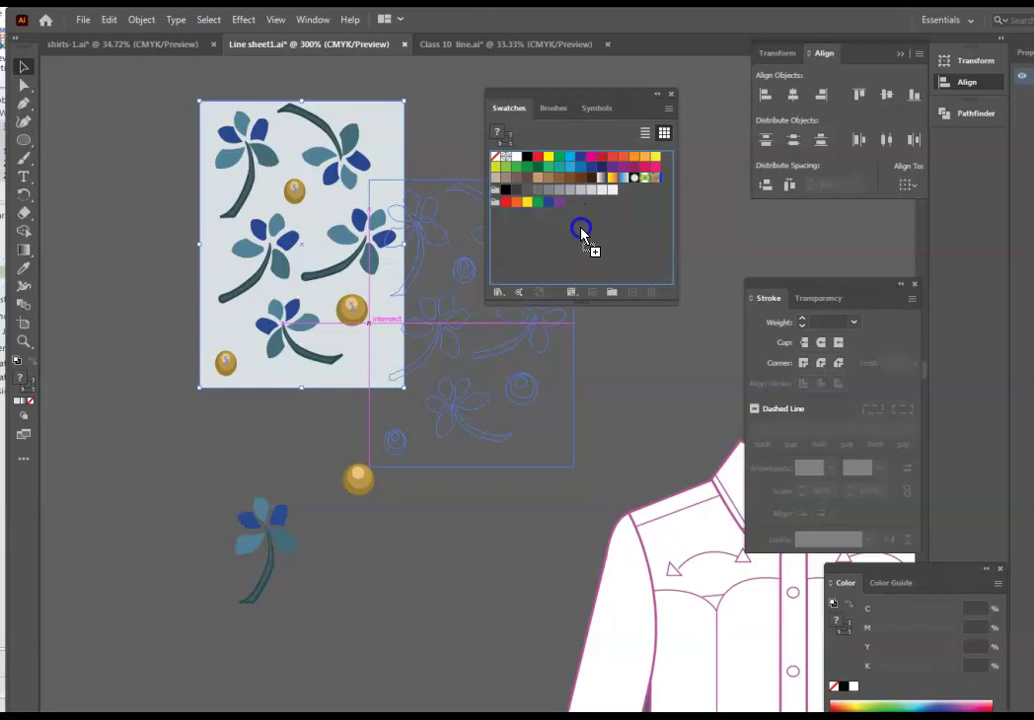
drag(581, 231, 579, 231)
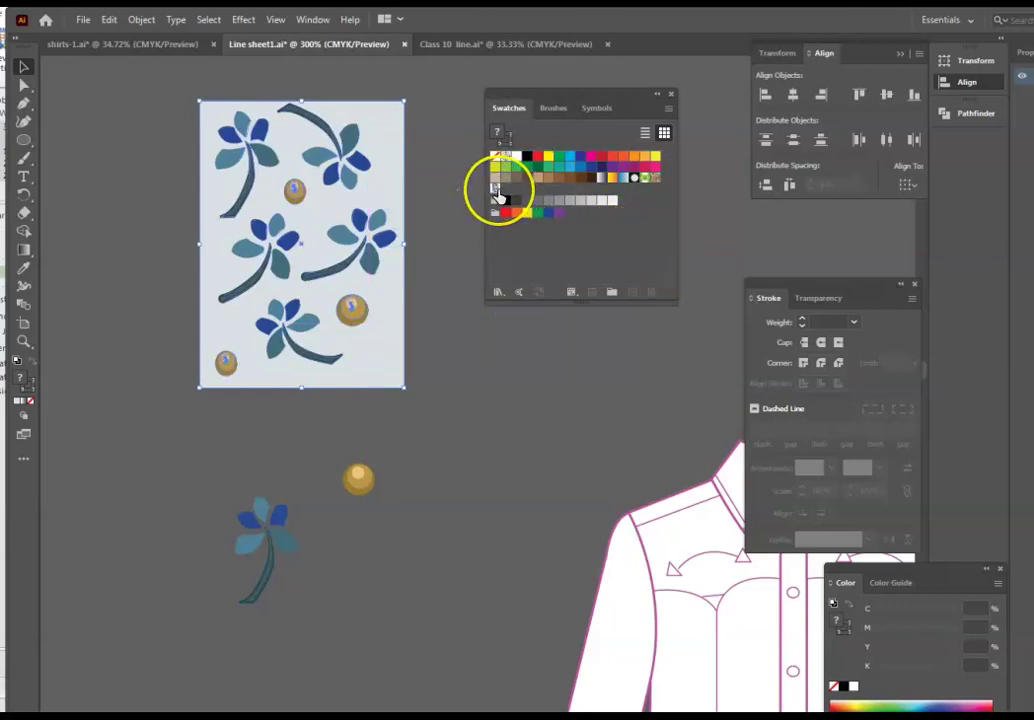
click(531, 402)
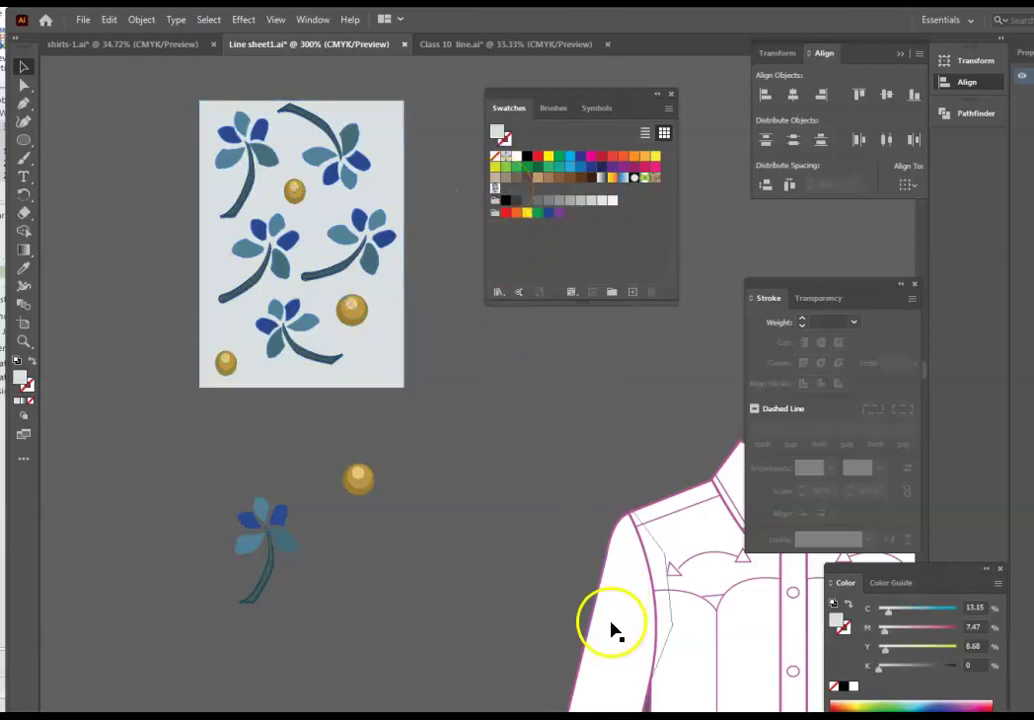
- Duplicate the pink-outlined western shirt flat and place the copy above the artboard, up and to the right of the original
scroll(612, 623, down, 5)
scroll(596, 600, down, 5)
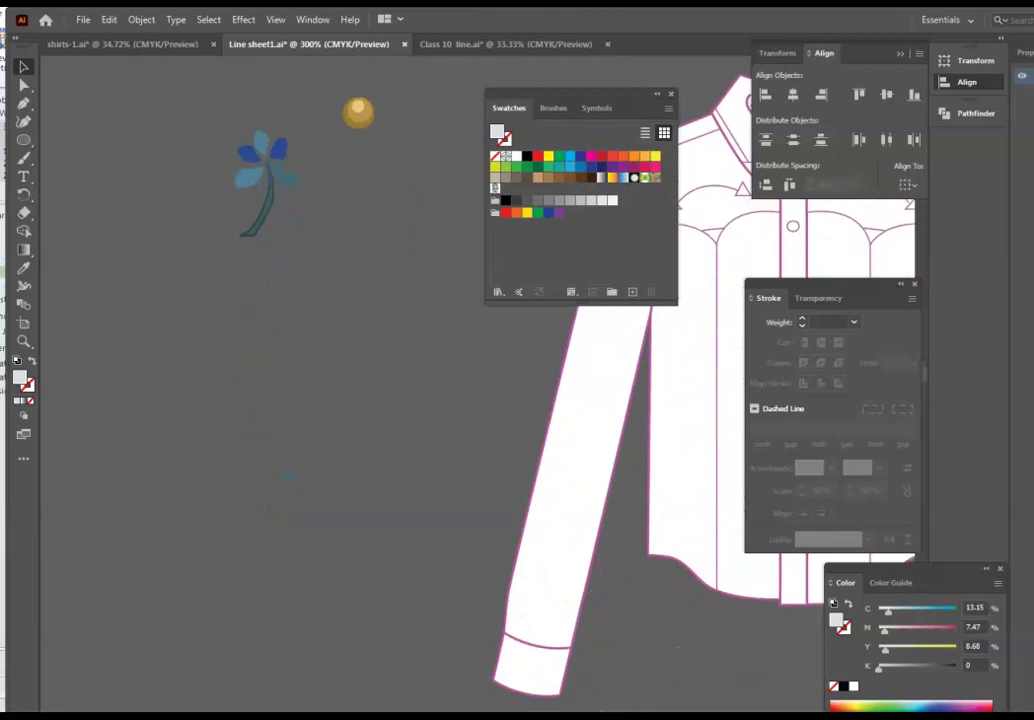
scroll(400, 380, right, 10)
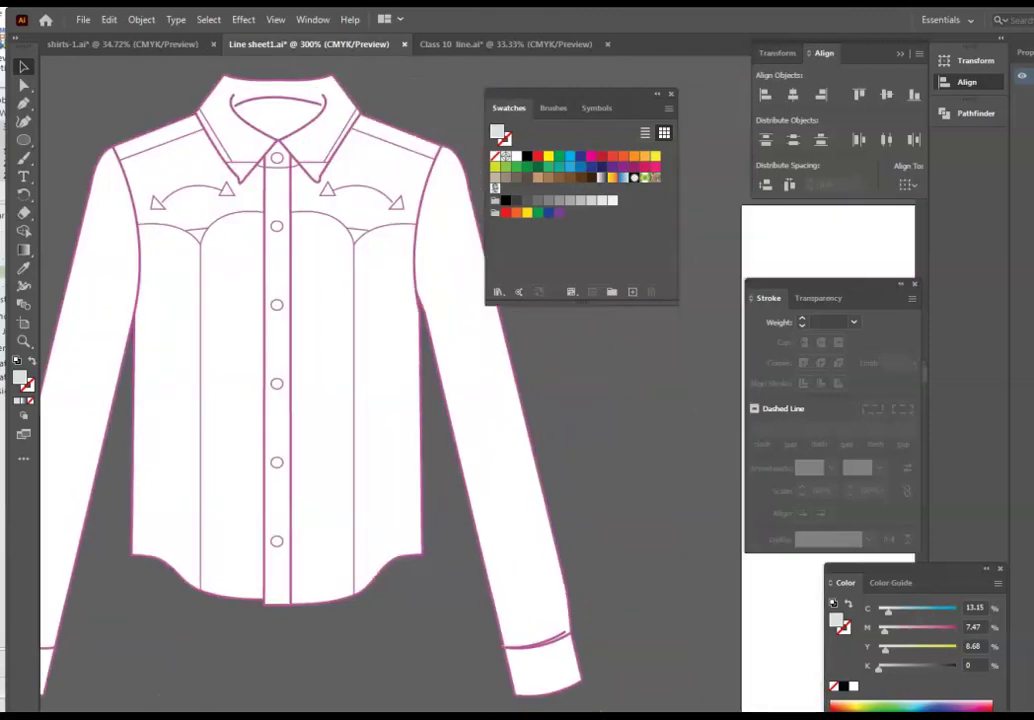
scroll(468, 386, down, 4)
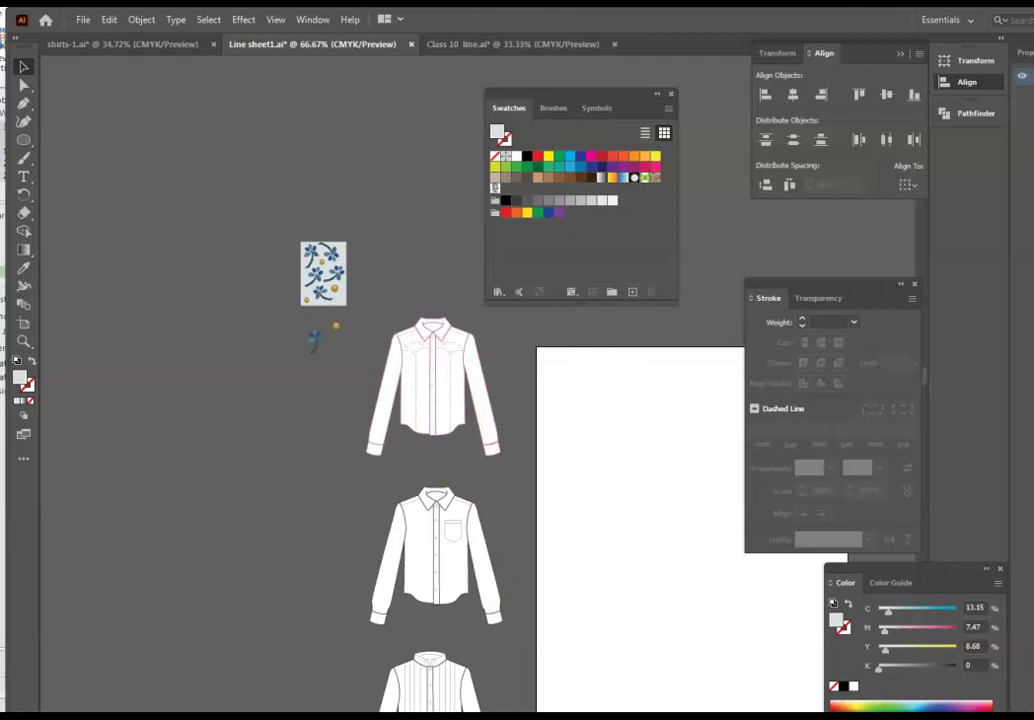
scroll(430, 450, right, 5)
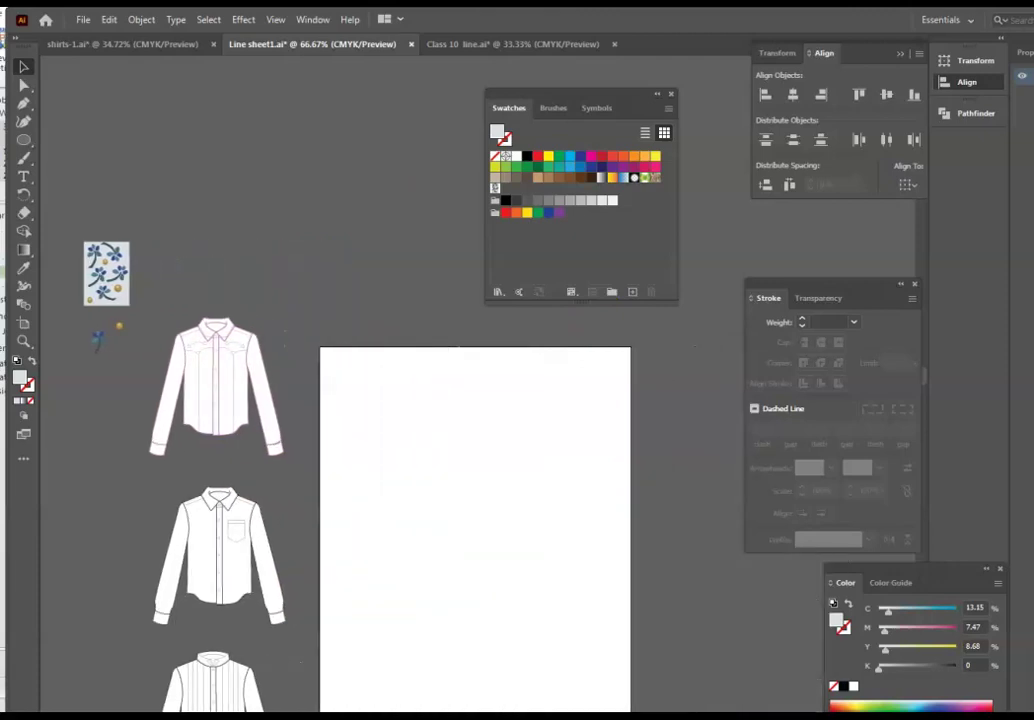
mouse_move(172, 316)
mouse_down()
mouse_move(308, 455)
mouse_move(294, 480)
mouse_up()
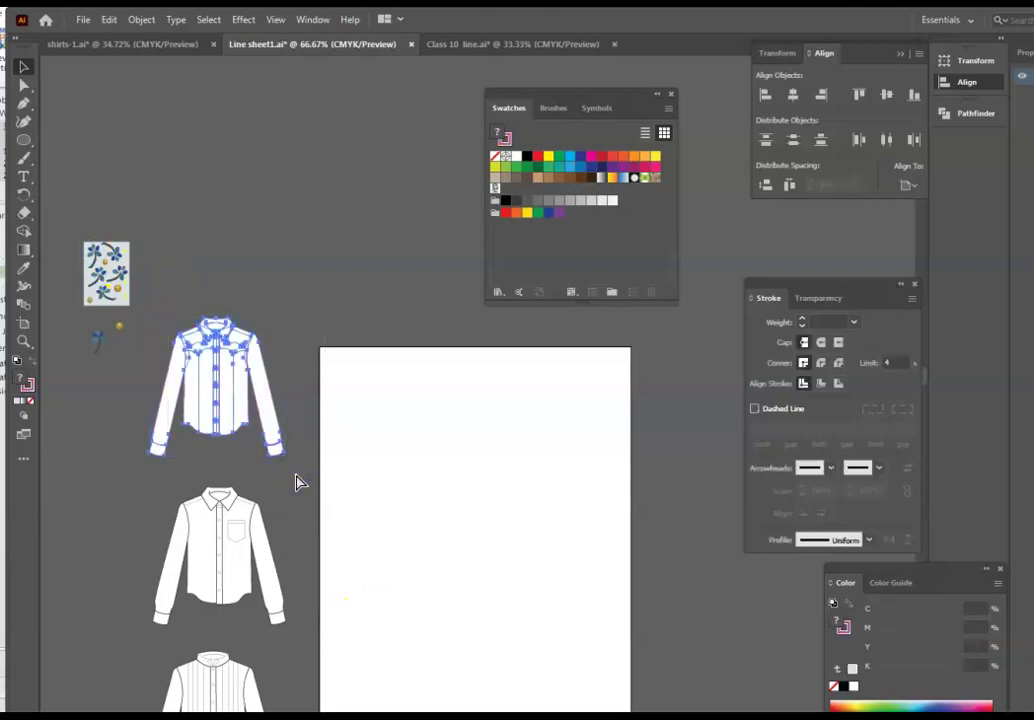
drag(169, 443, 432, 443)
drag(512, 427, 351, 262)
click(434, 272)
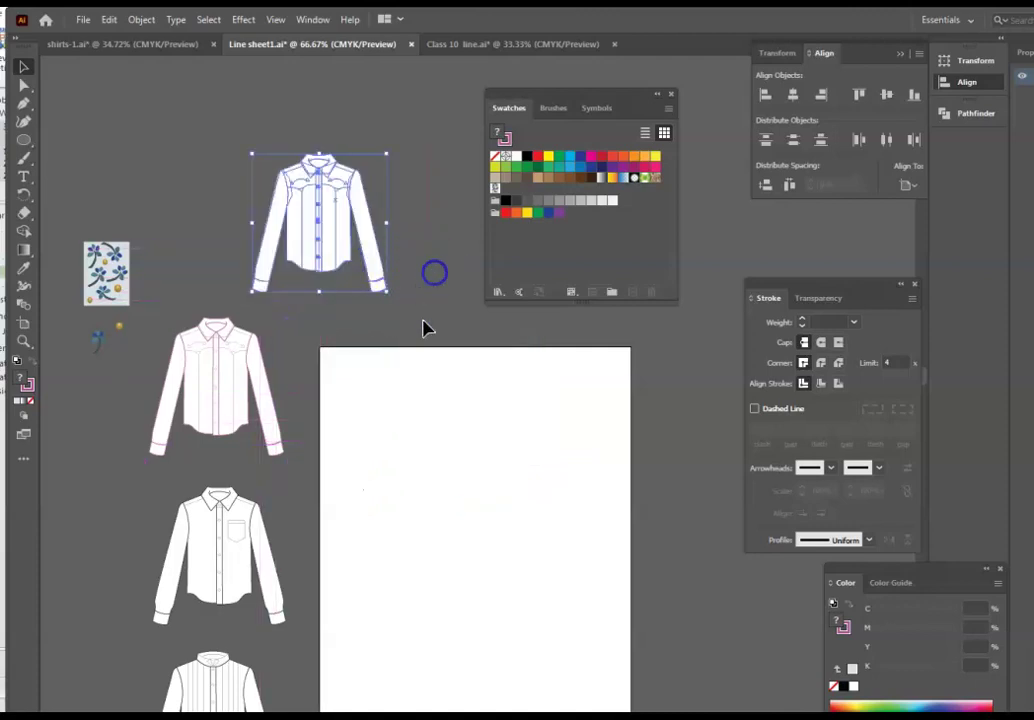
- Try to change the shirt copy's stroke colour to near-black (#020202)
click(27, 388)
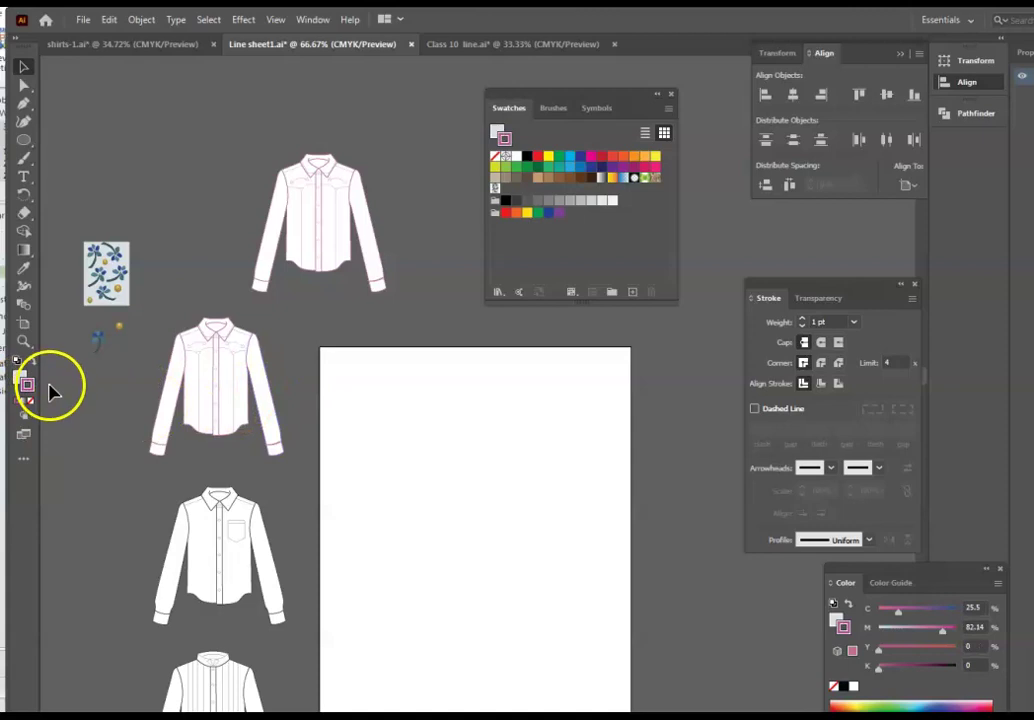
double_click(30, 388)
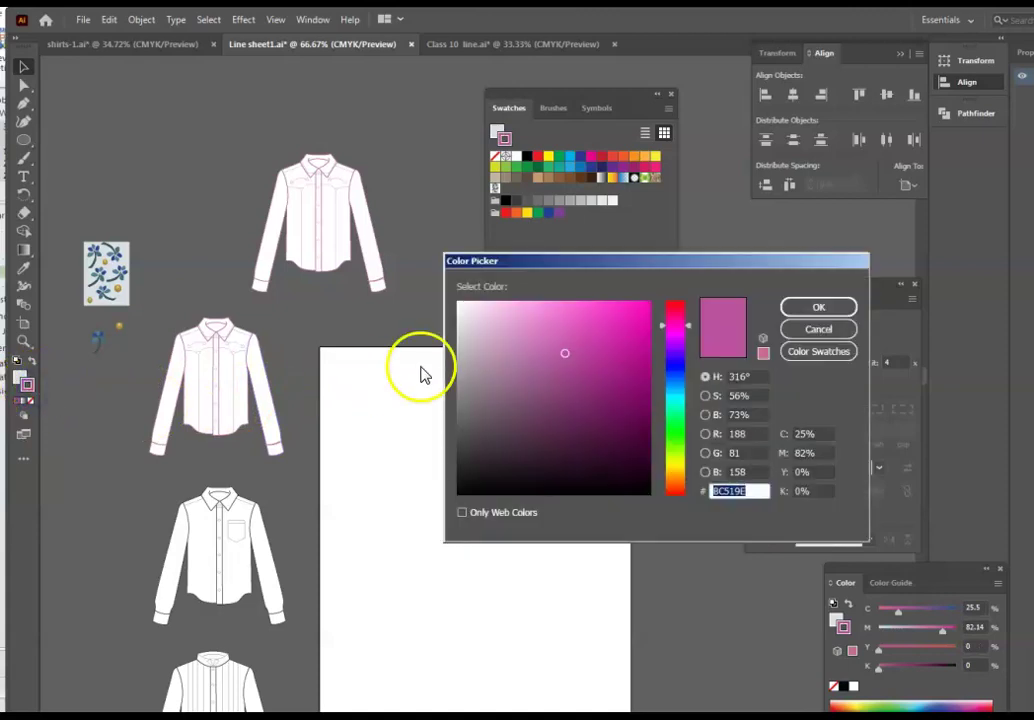
click(456, 491)
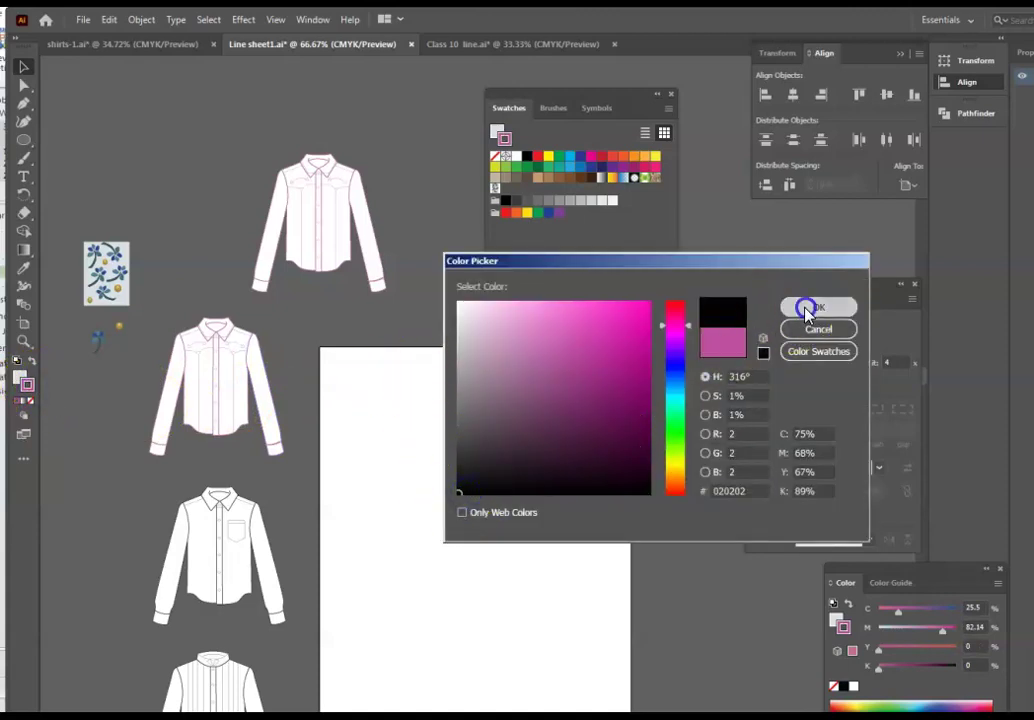
click(808, 305)
- Select the whole shirt copy and set its stroke colour to black (#000000)
drag(232, 150, 298, 325)
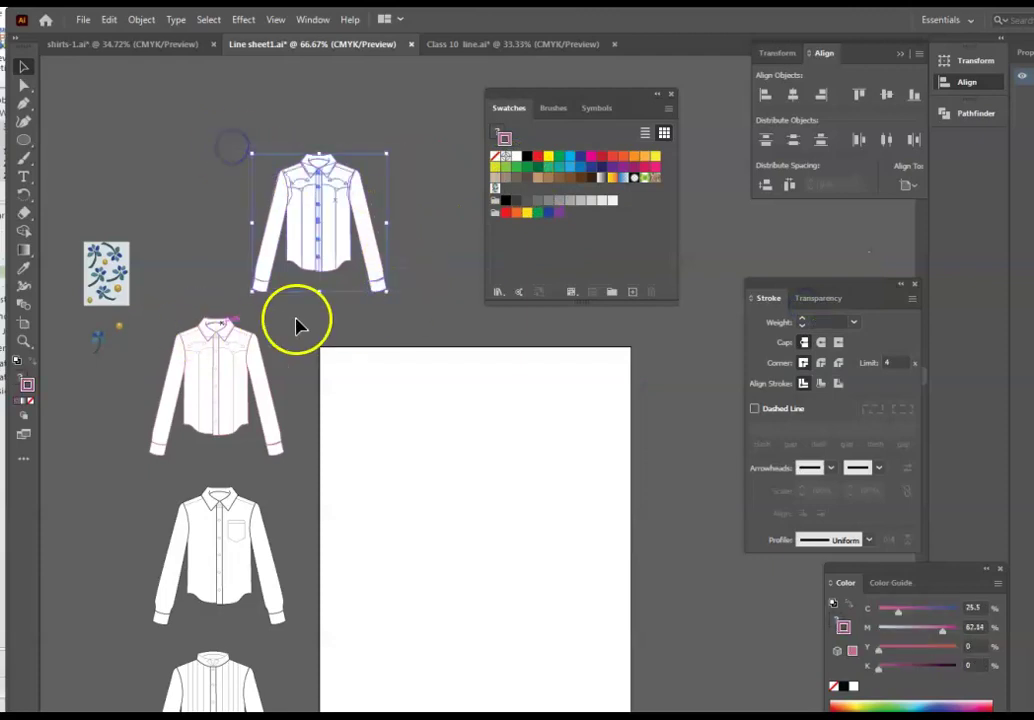
double_click(28, 386)
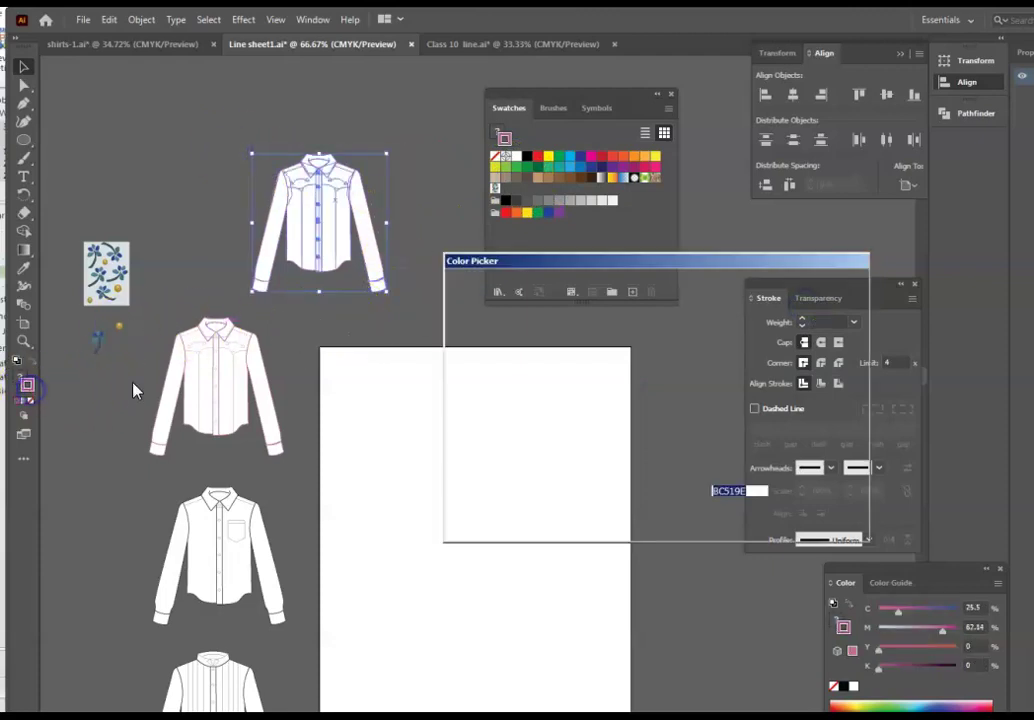
click(460, 494)
click(812, 307)
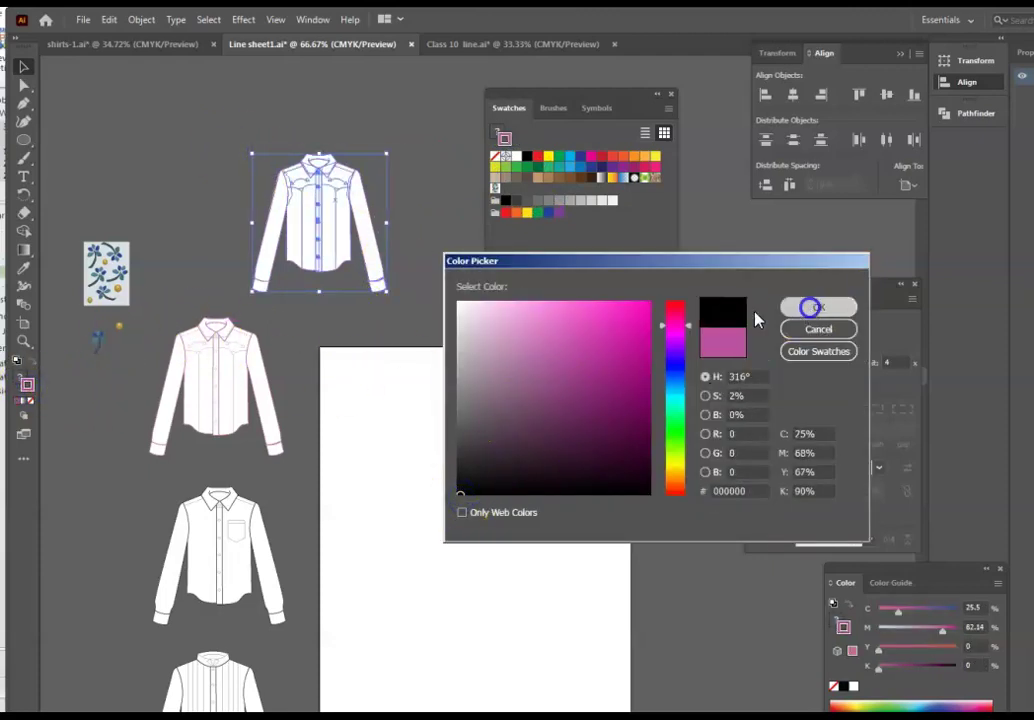
click(443, 204)
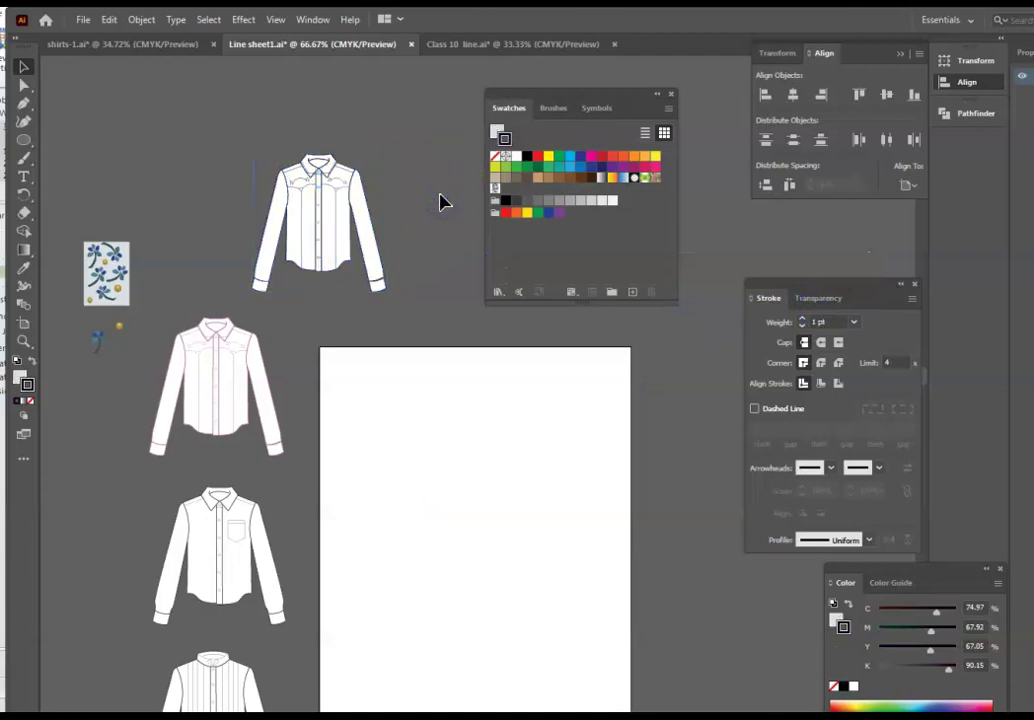
- Select the complete black-outlined shirt copy above the artboard
key(ctrl+plus)
key(ctrl+plus)
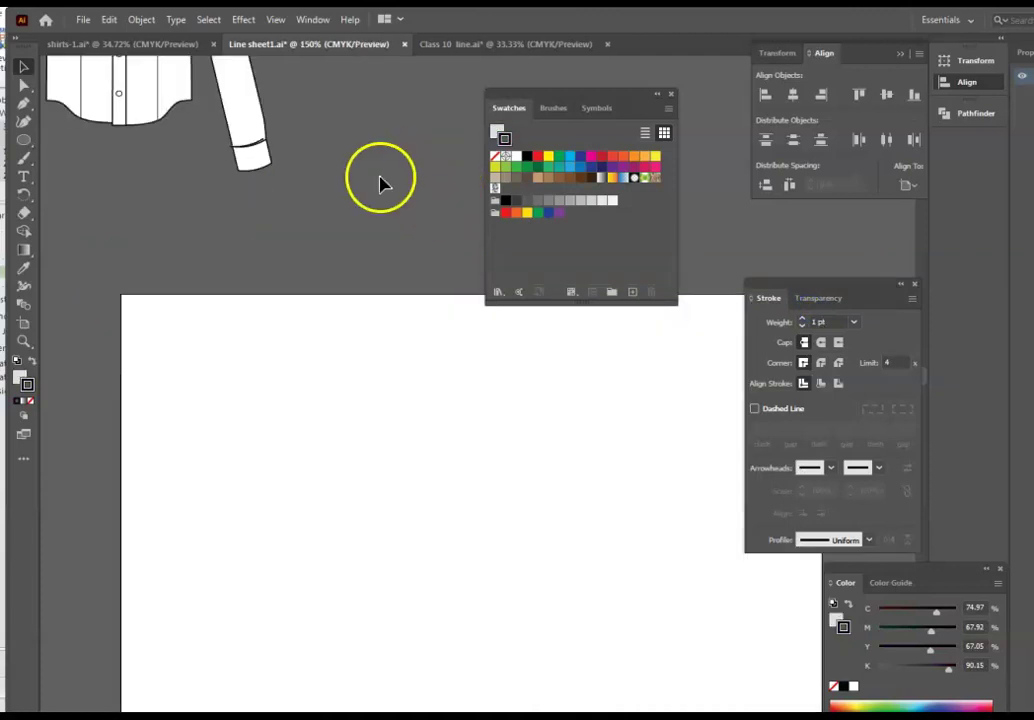
scroll(381, 182, up, 3)
scroll(381, 124, up, 2)
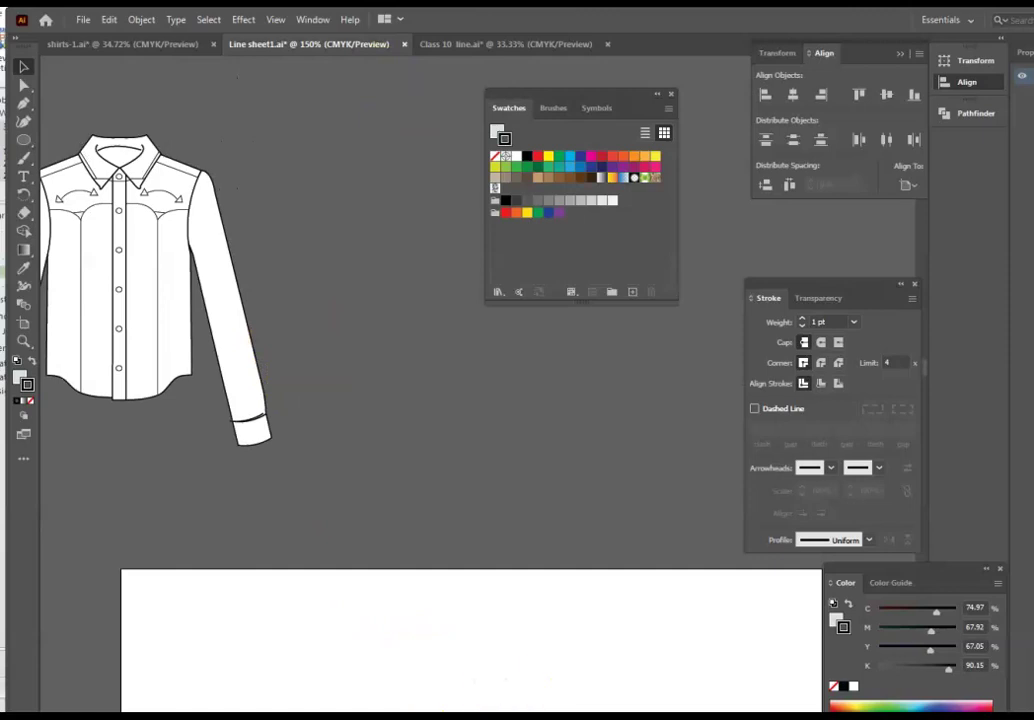
scroll(400, 300, left, 5)
scroll(400, 300, right, 4)
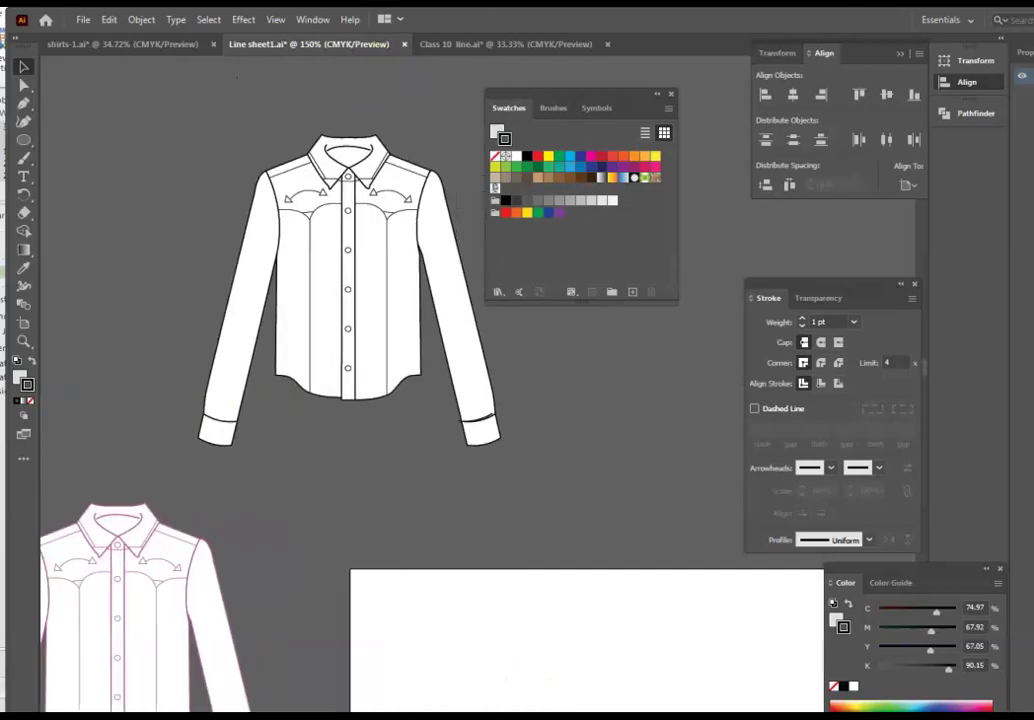
scroll(224, 545, left, 1)
click(289, 382)
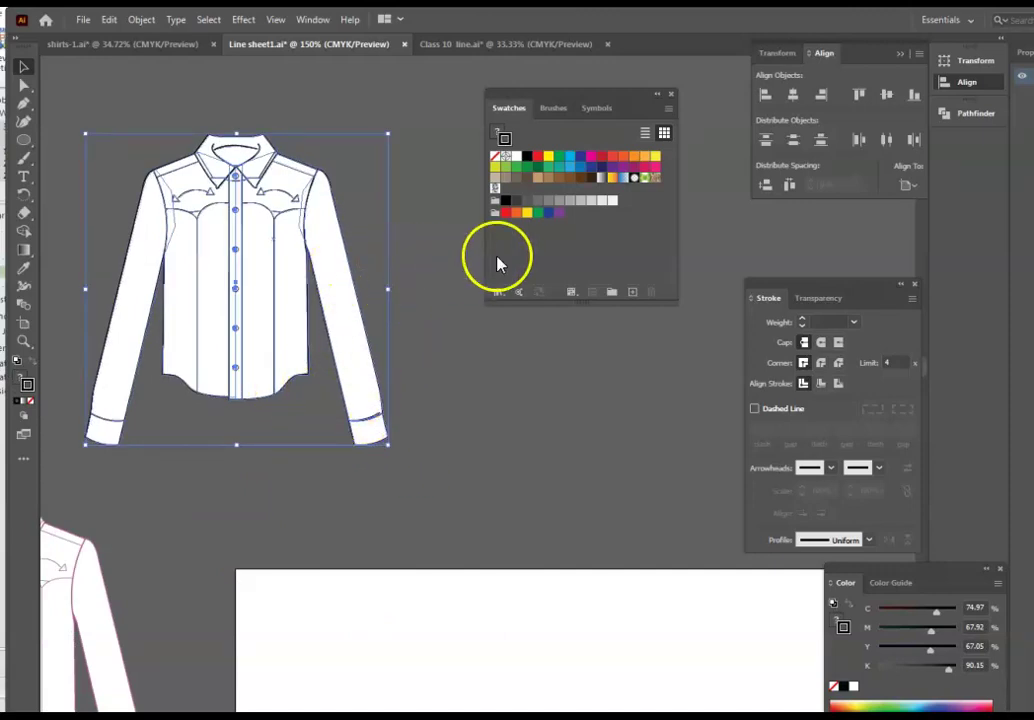
- Try the floral pattern swatch on the shirt copy's stroke and restore the black outline
click(492, 190)
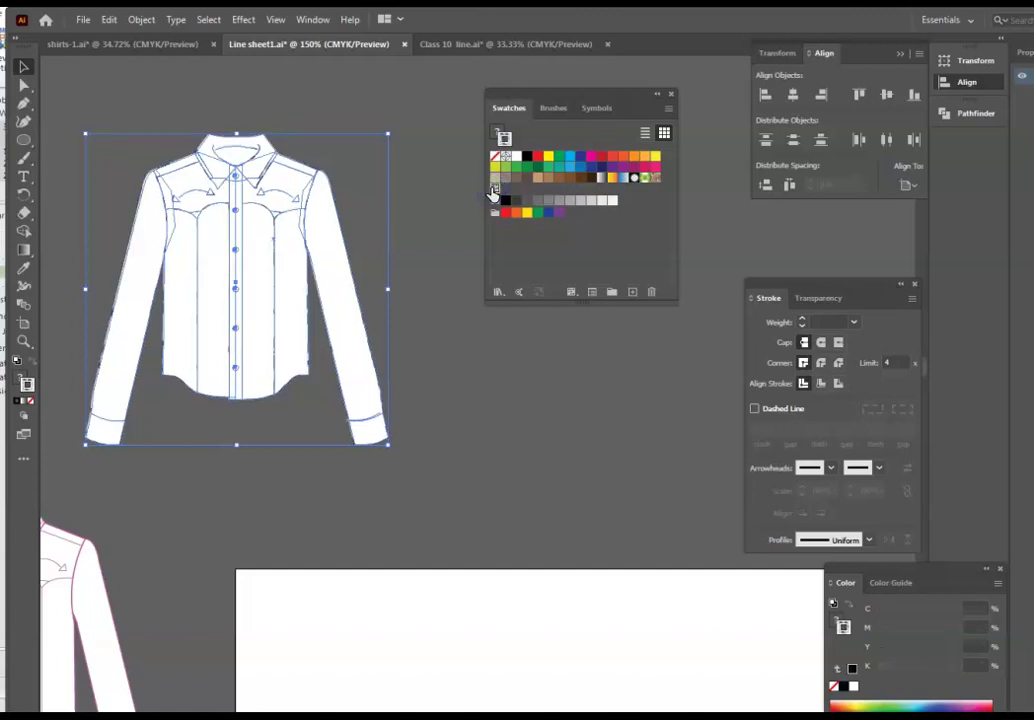
click(18, 380)
click(18, 380)
click(27, 382)
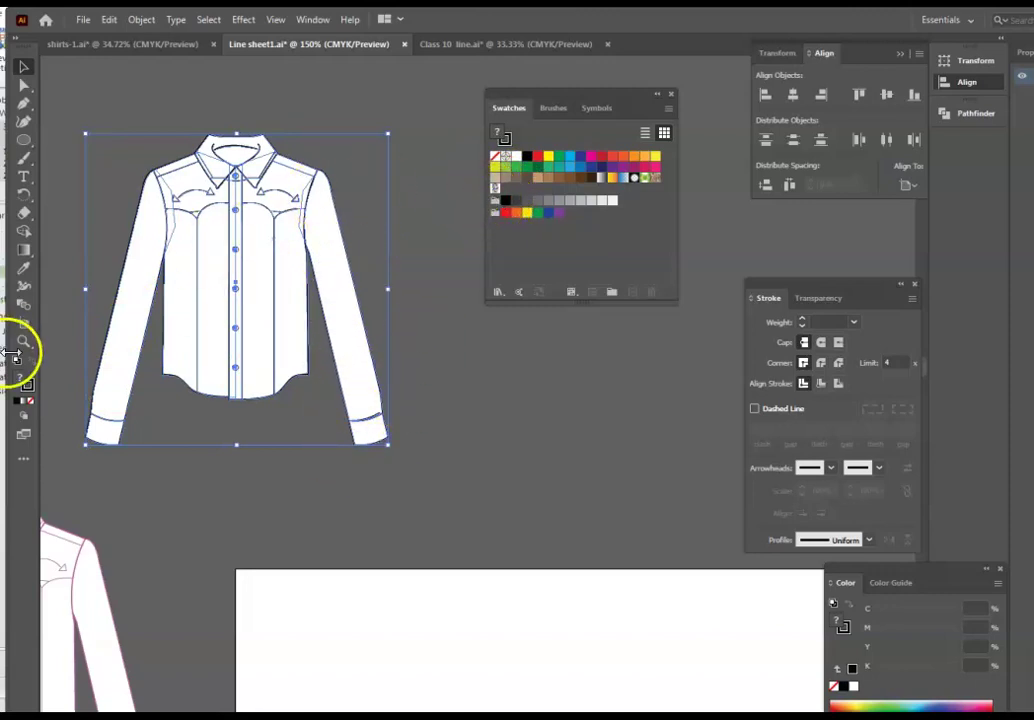
- Fill the shirt copy with the floral pattern swatch, keeping its black outline
click(21, 385)
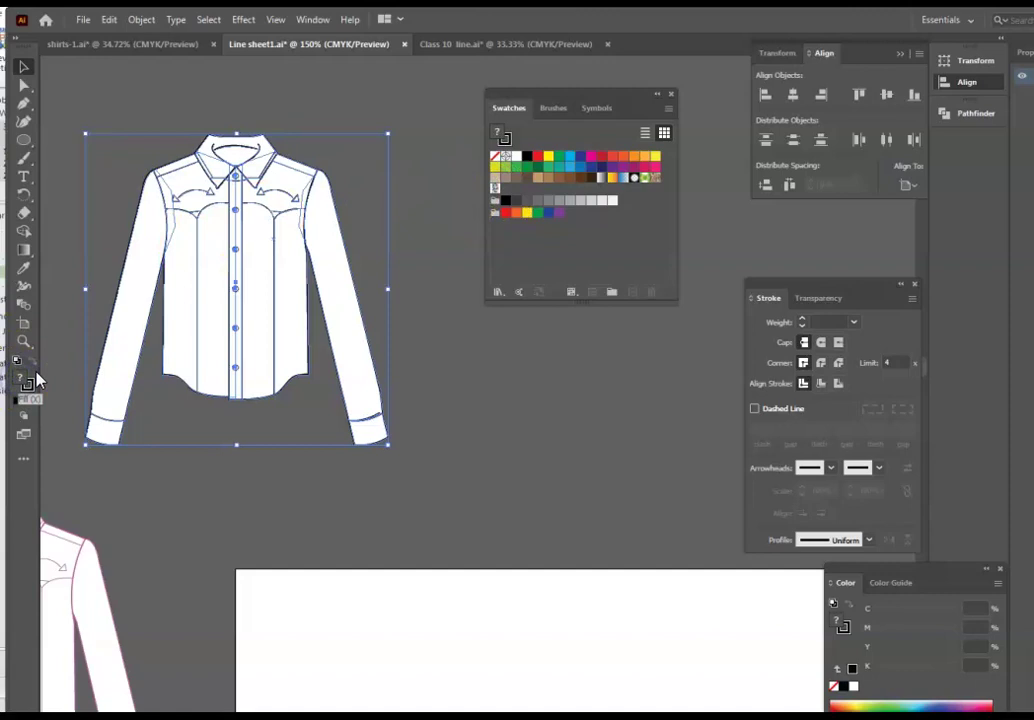
click(495, 191)
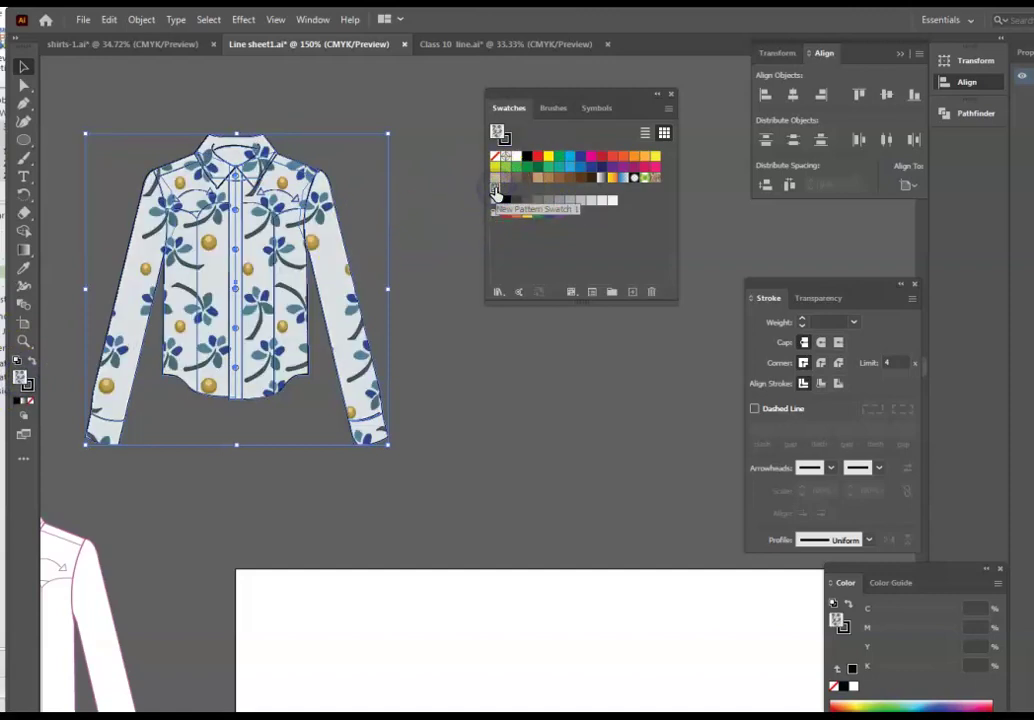
click(514, 404)
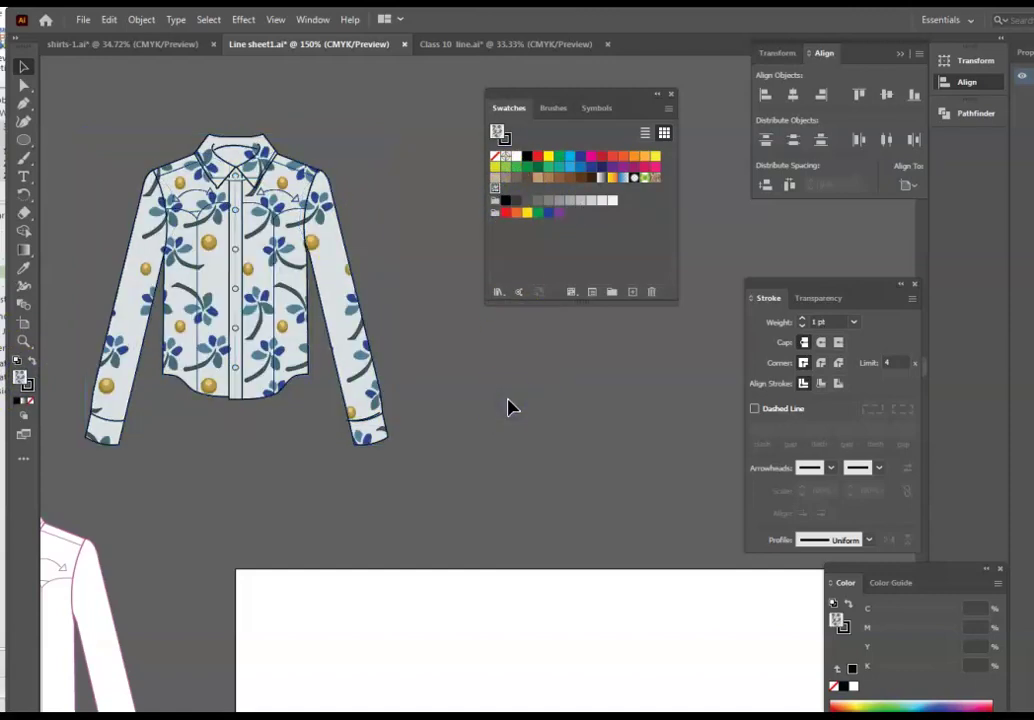
click(587, 412)
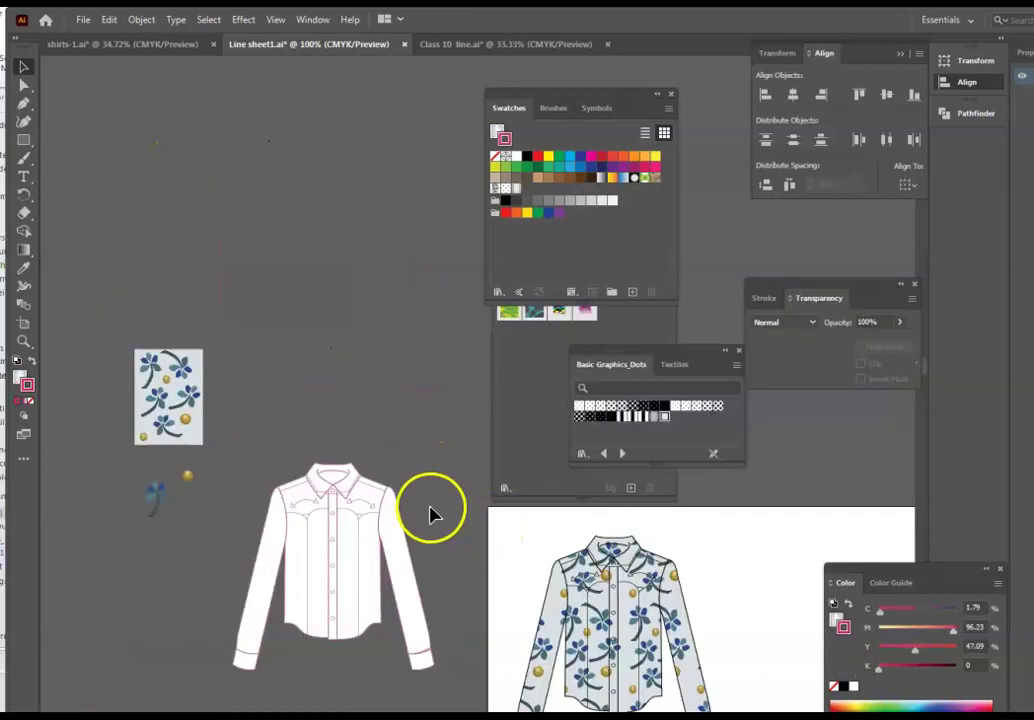
- Close the Basic Graphics_Dots and Textiles swatch libraries and the Graphic Styles panel
scroll(462, 472, down, 2)
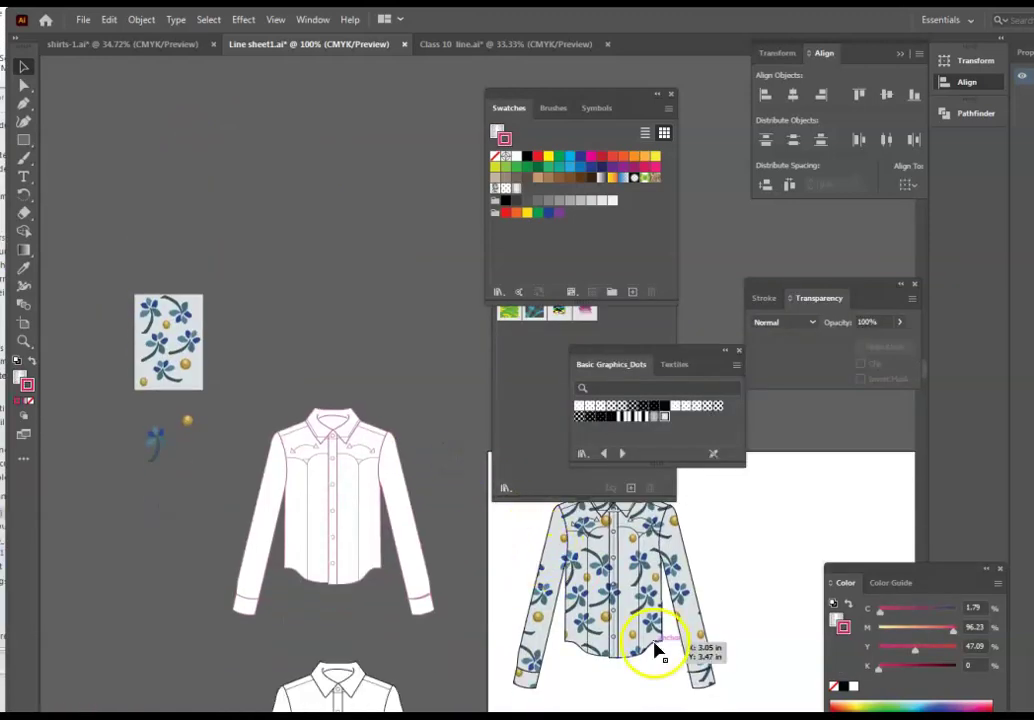
scroll(531, 623, up, 2)
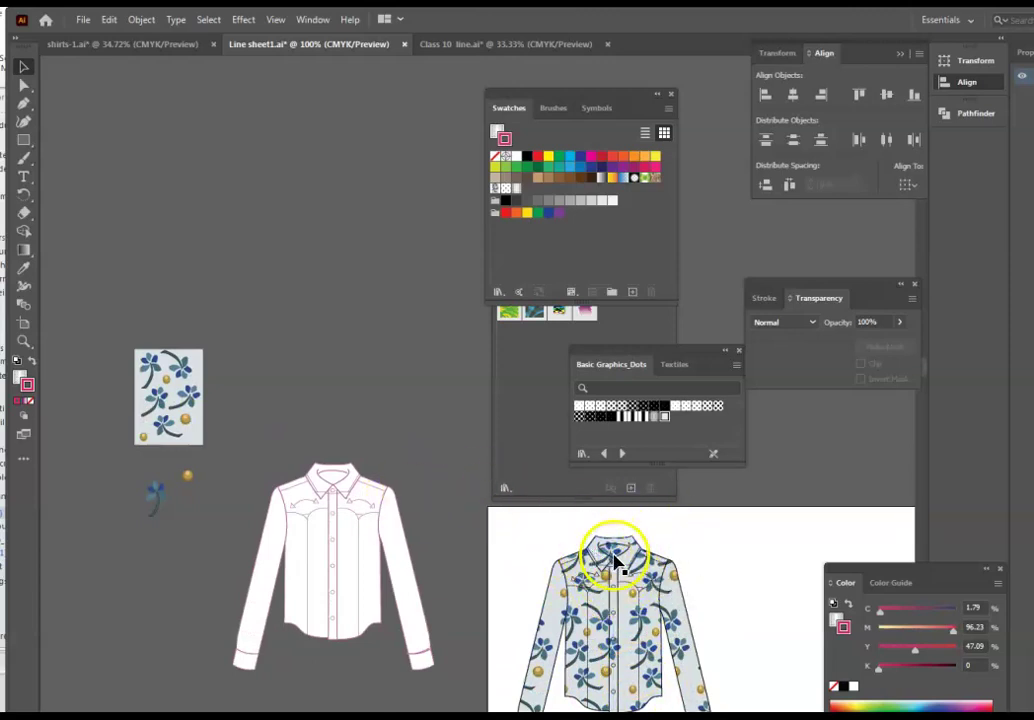
scroll(620, 561, down, 2)
scroll(656, 561, up, 1)
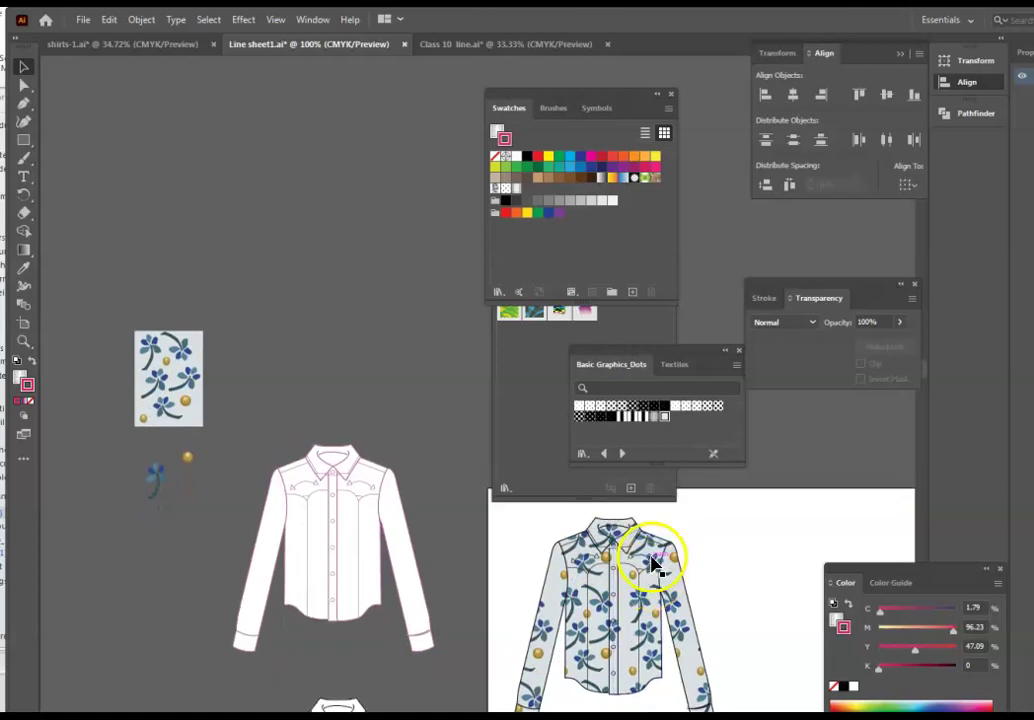
click(740, 355)
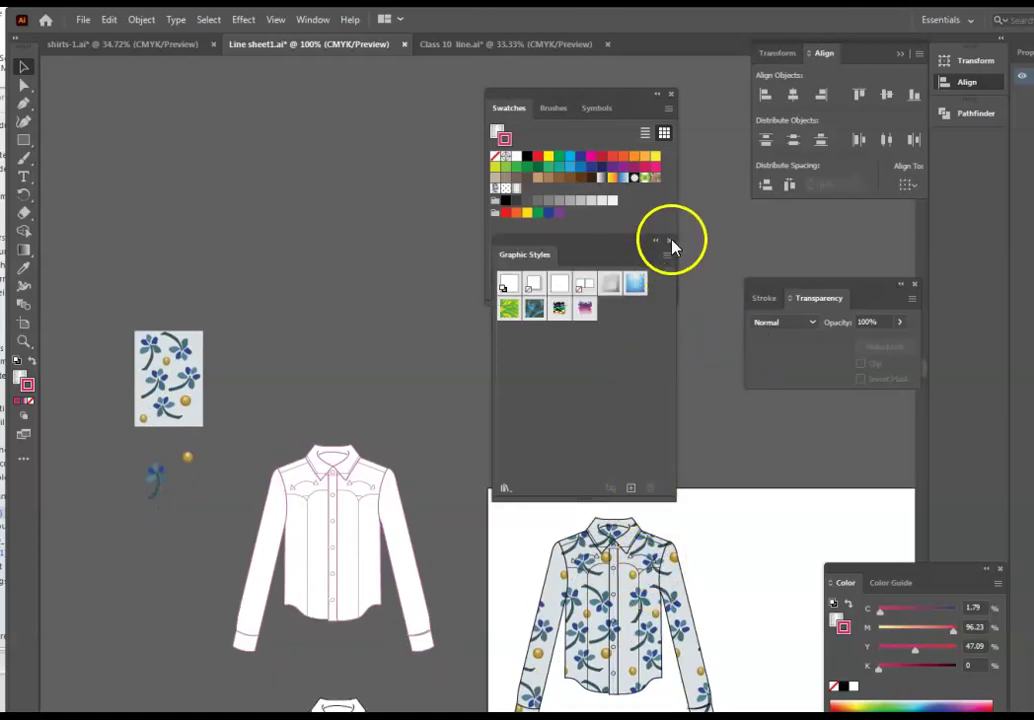
click(670, 242)
- Open the floral pattern swatch in pattern editing mode and rename it flower pattern1
scroll(748, 553, down, 4)
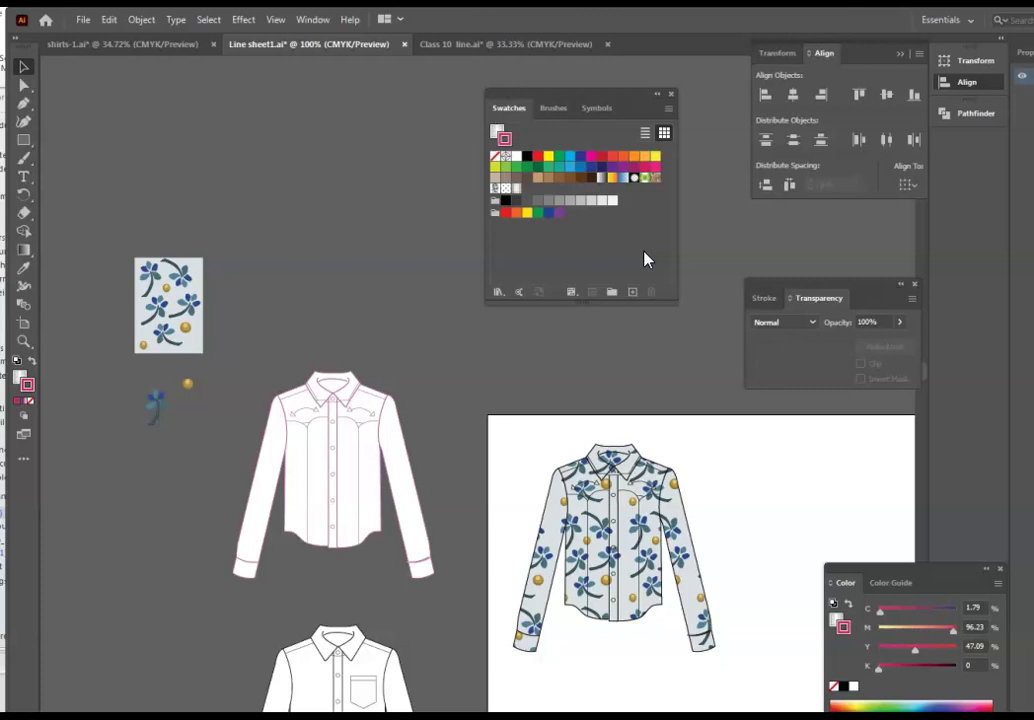
double_click(499, 196)
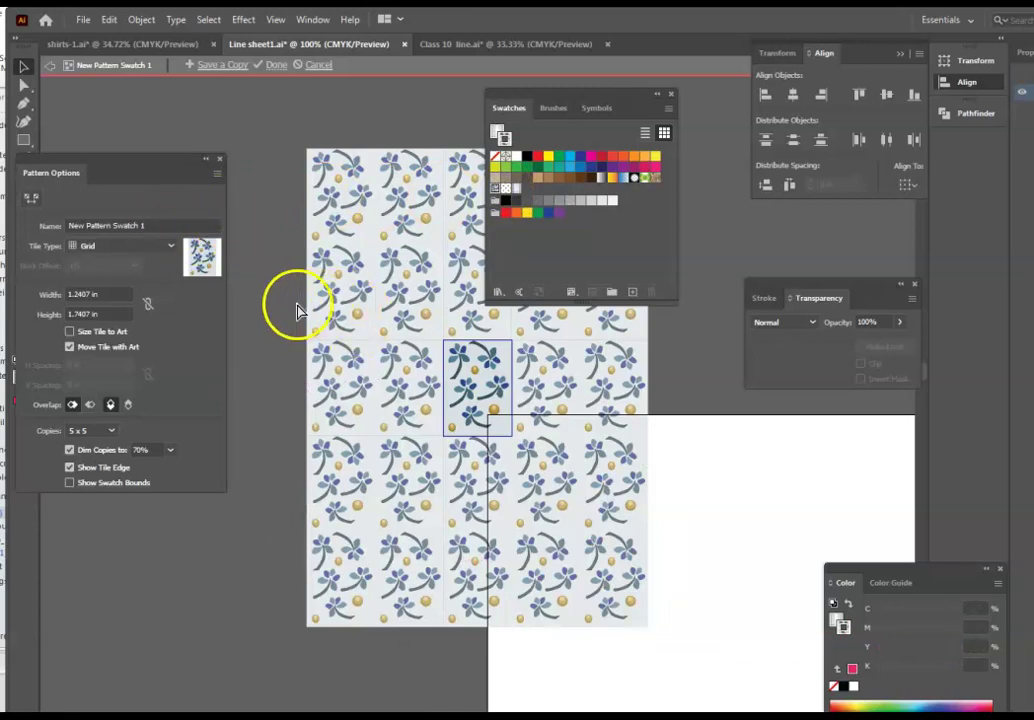
key(Escape)
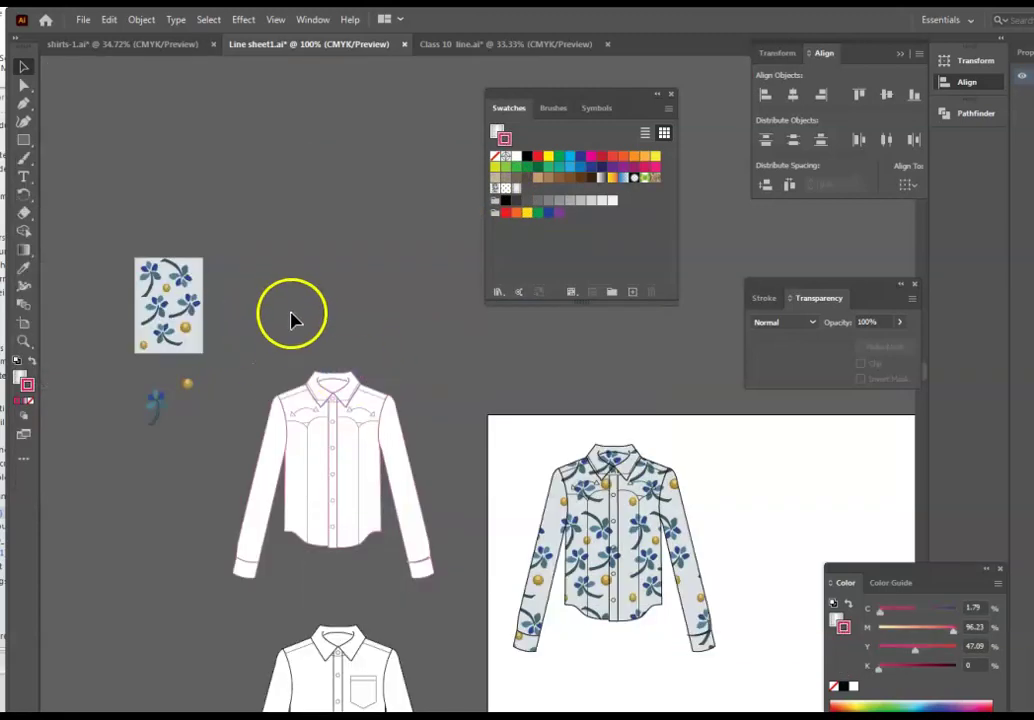
click(497, 191)
double_click(495, 191)
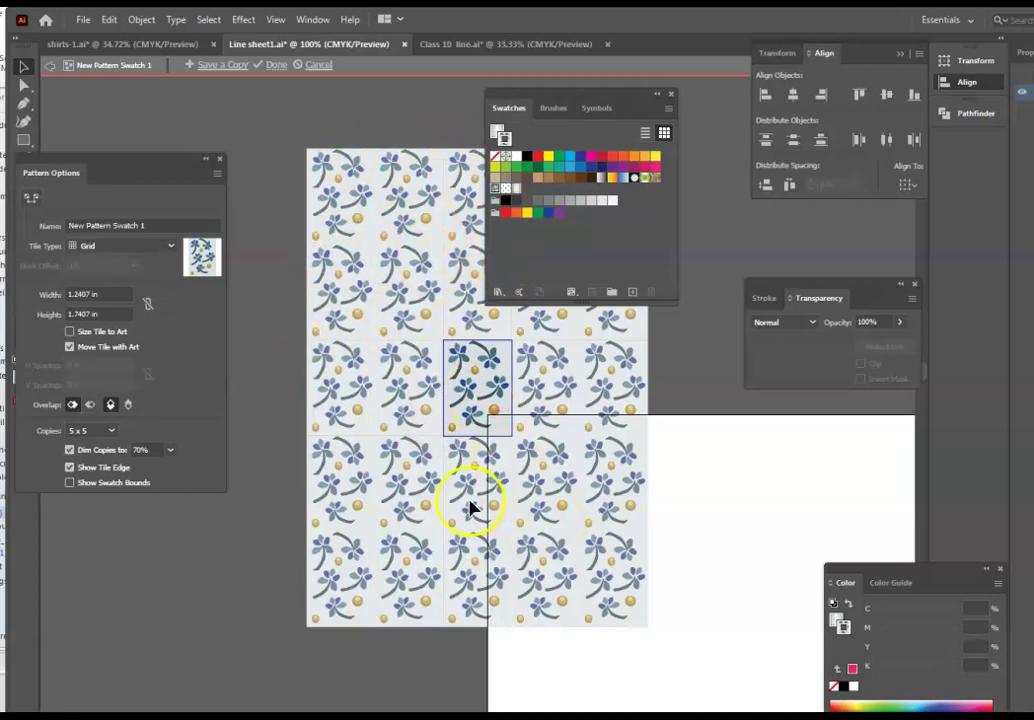
click(181, 227)
drag(181, 227, 31, 216)
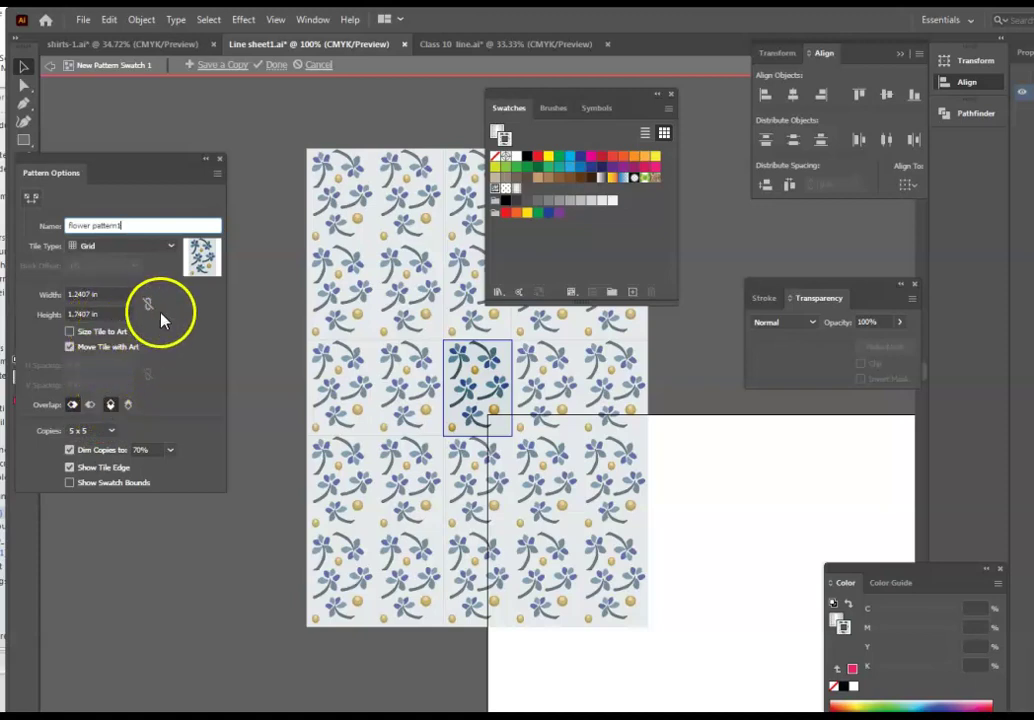
- Try the Brick by Row tile type with a 2/3 brick offset on the floral pattern and restore the Grid tile type
click(172, 245)
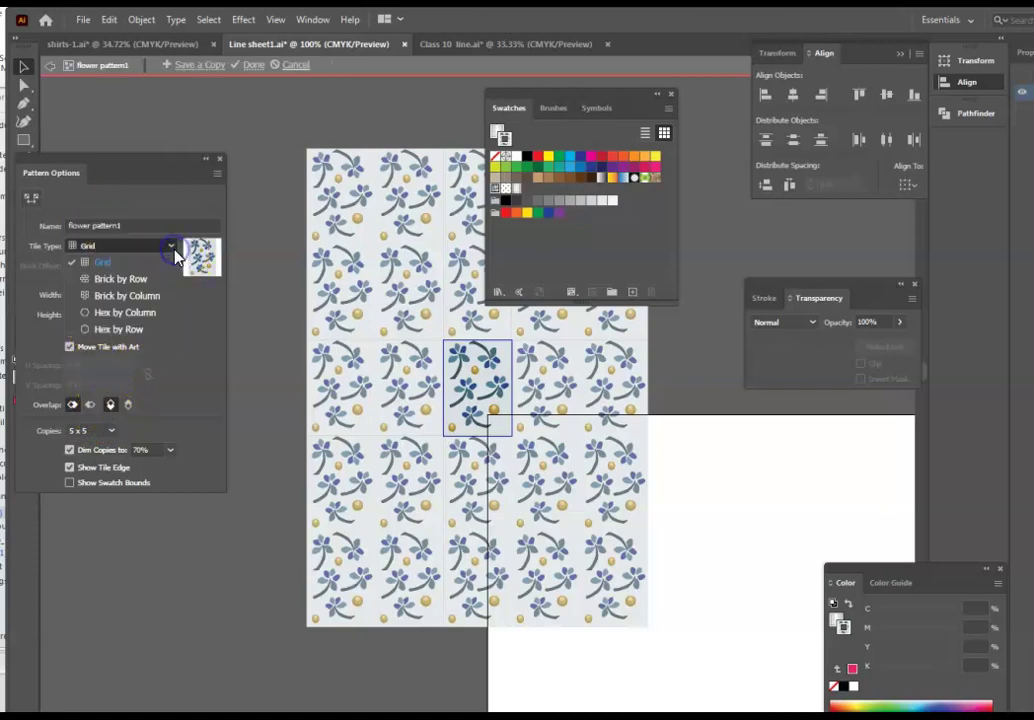
click(128, 281)
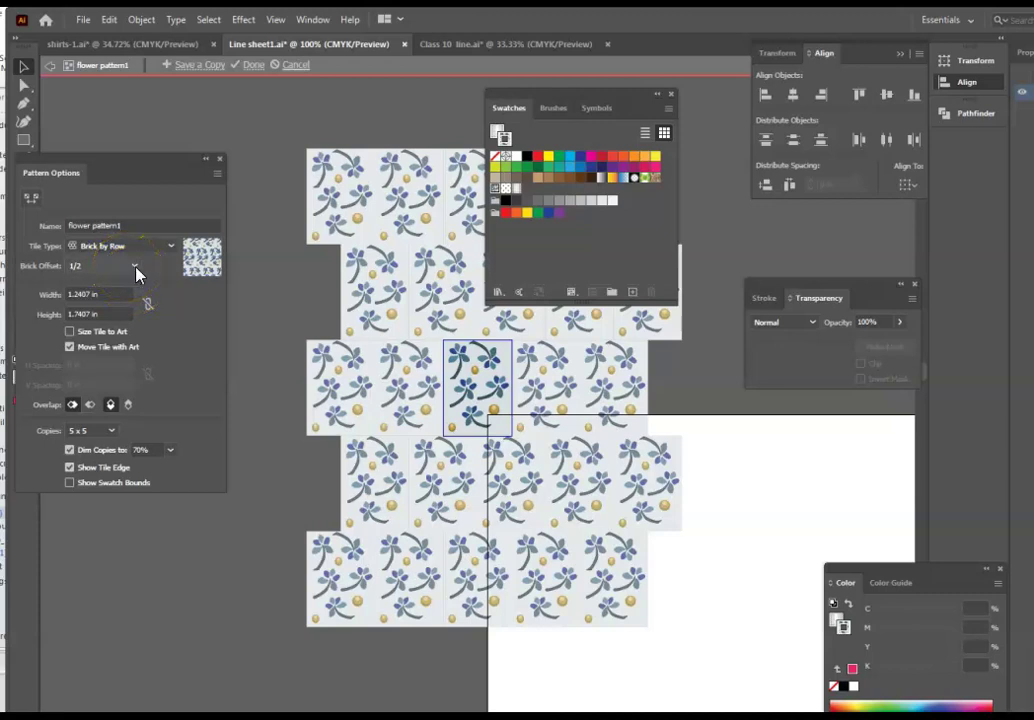
click(134, 268)
click(101, 334)
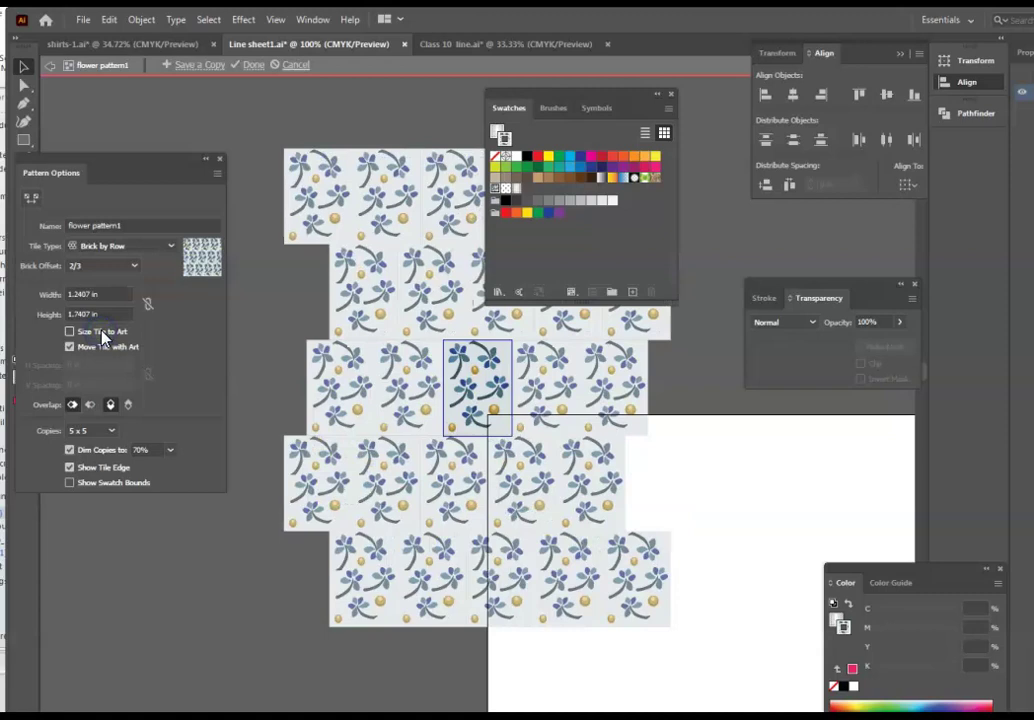
click(146, 247)
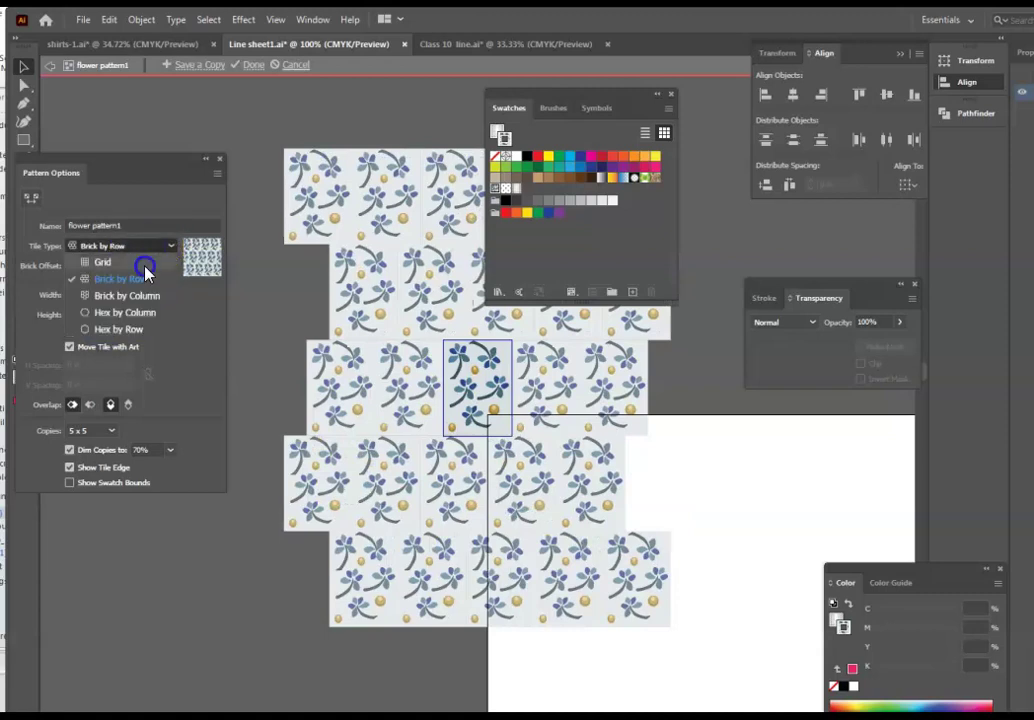
click(145, 265)
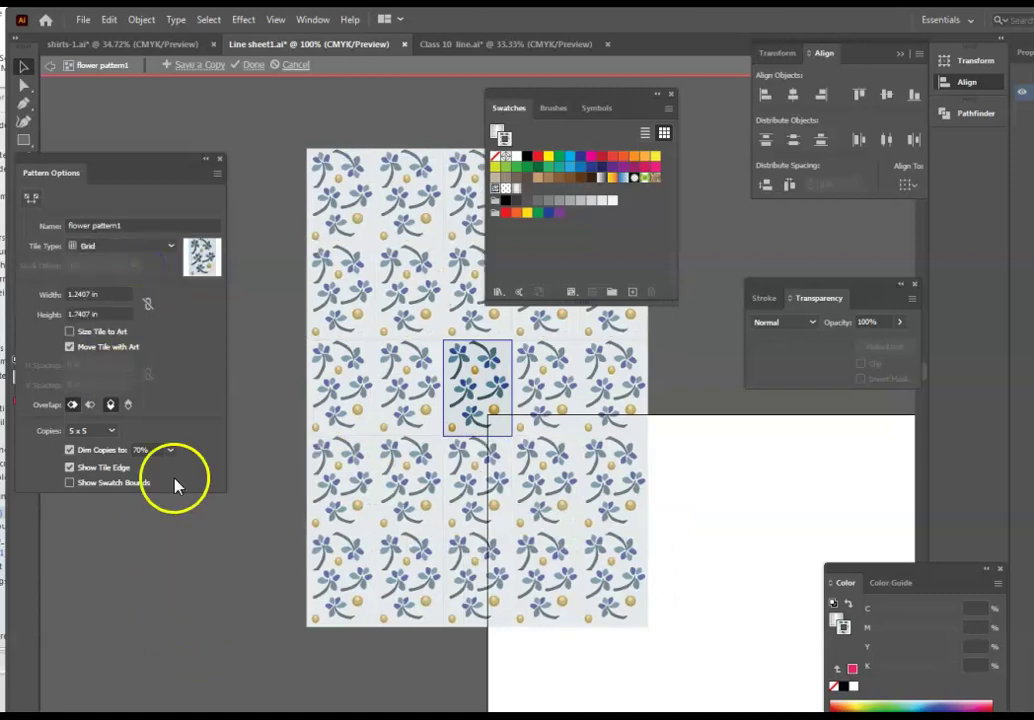
- Save the document's swatches as the AI swatch library Line sheet1.ai and exit pattern editing
click(220, 159)
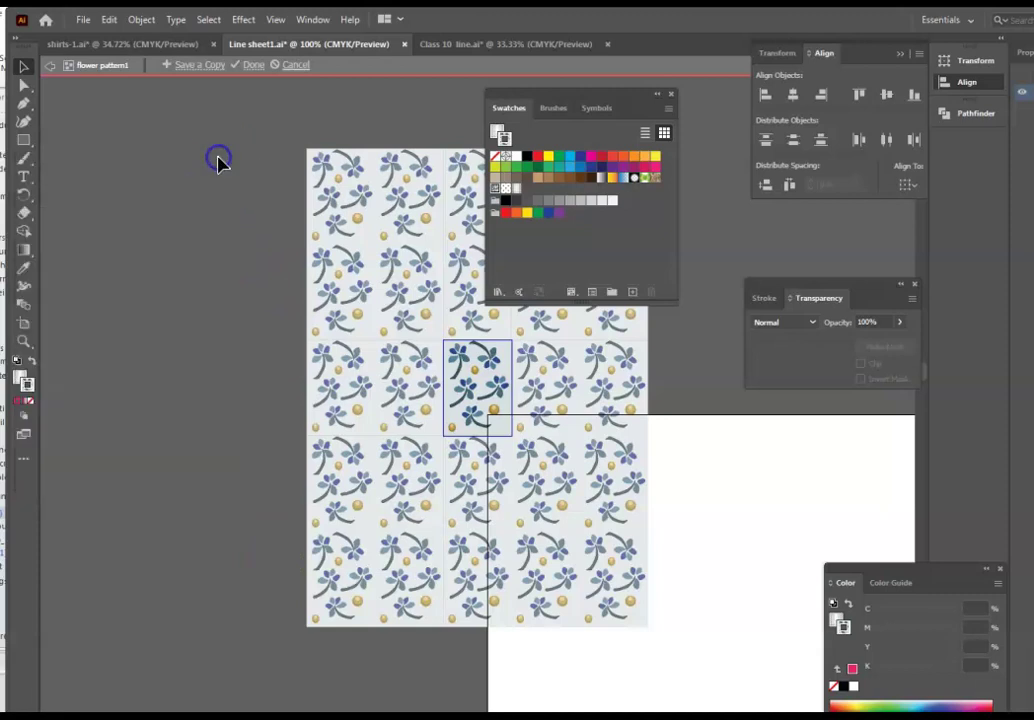
double_click(503, 197)
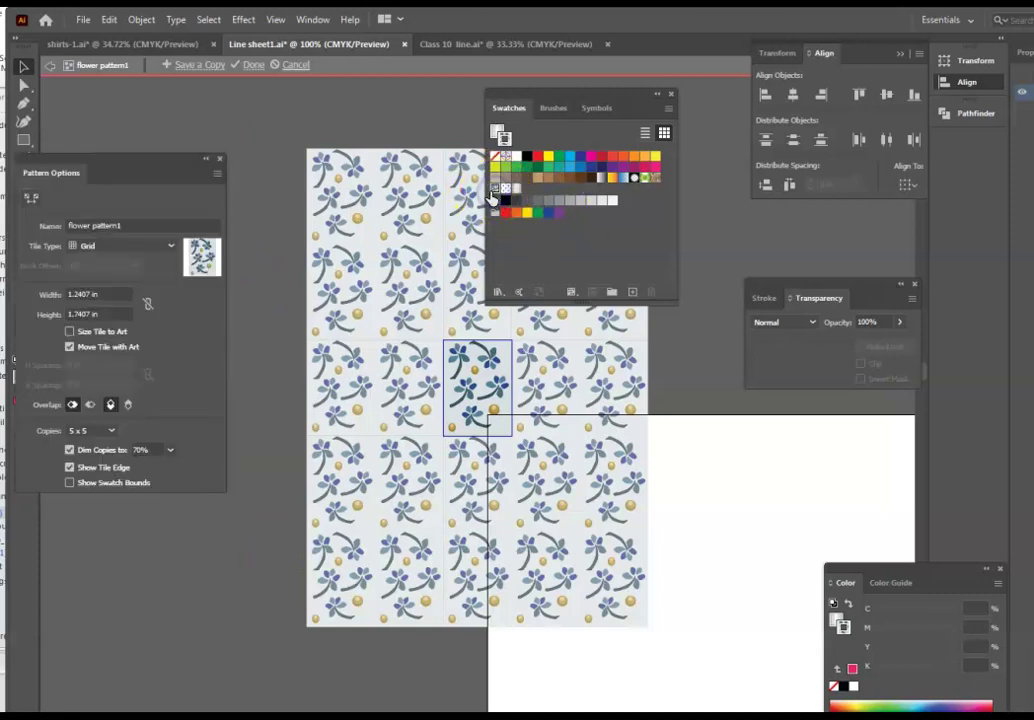
click(220, 159)
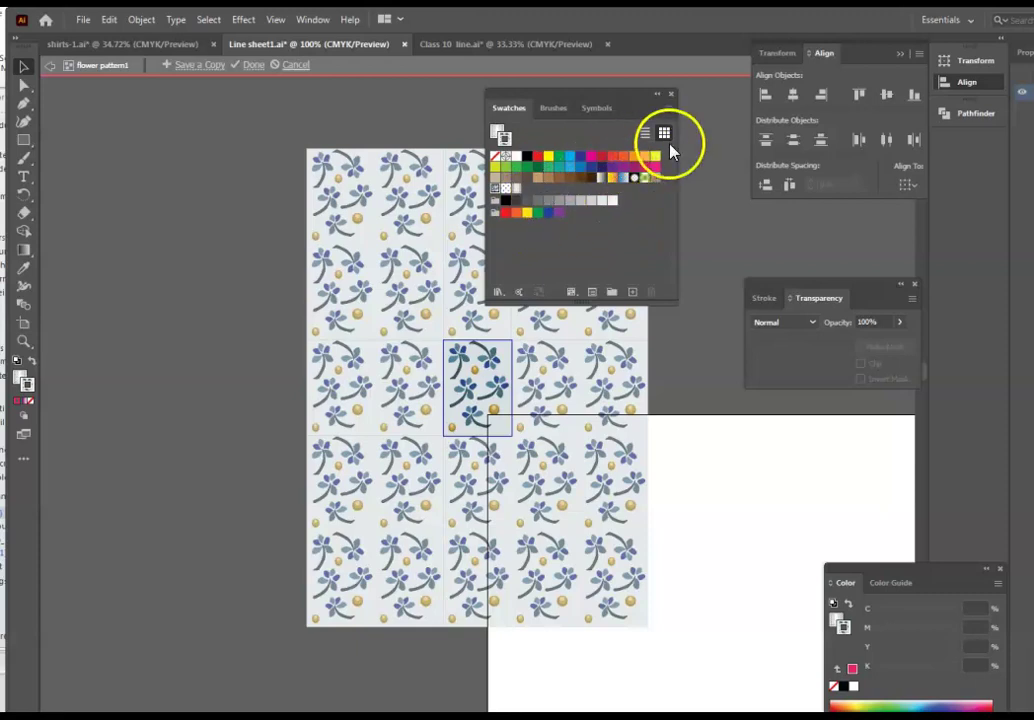
click(667, 105)
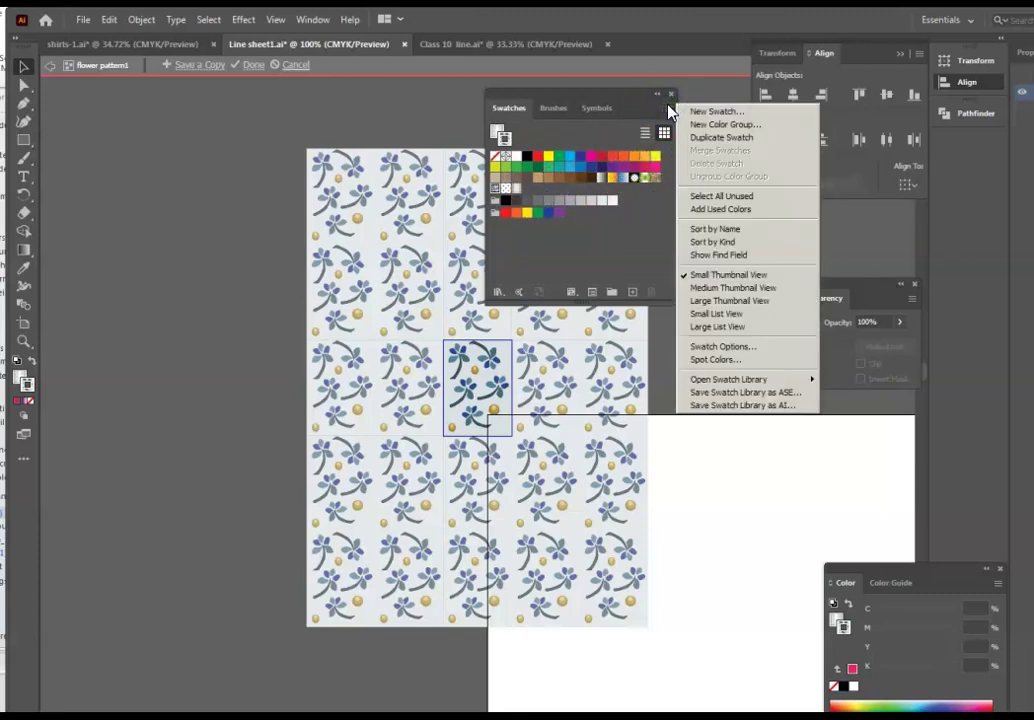
click(806, 405)
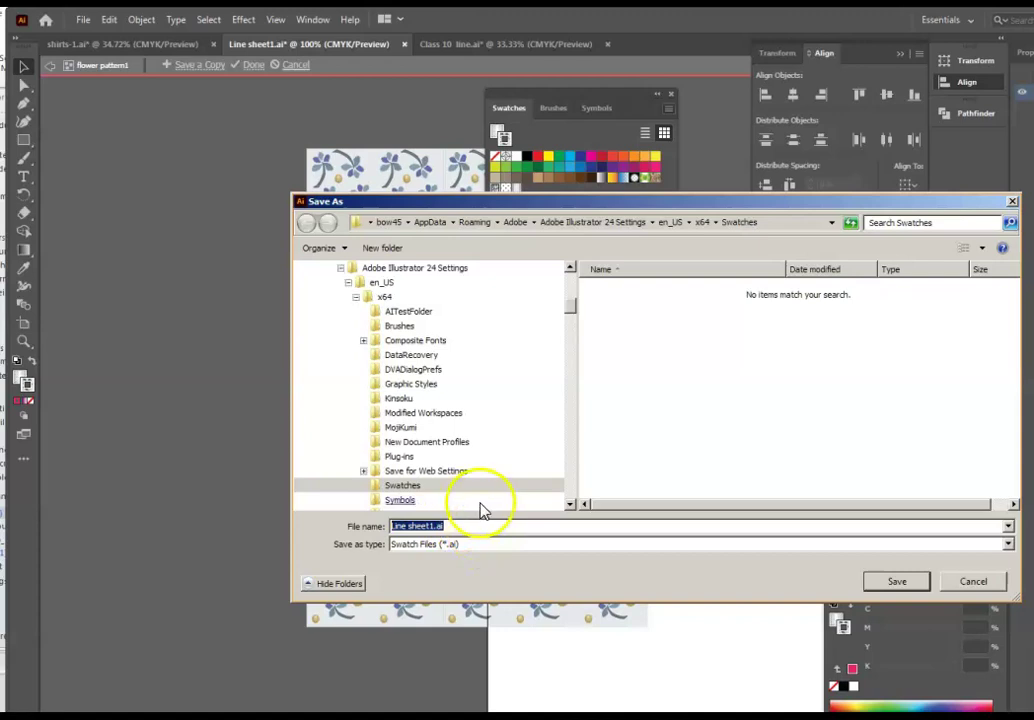
click(896, 588)
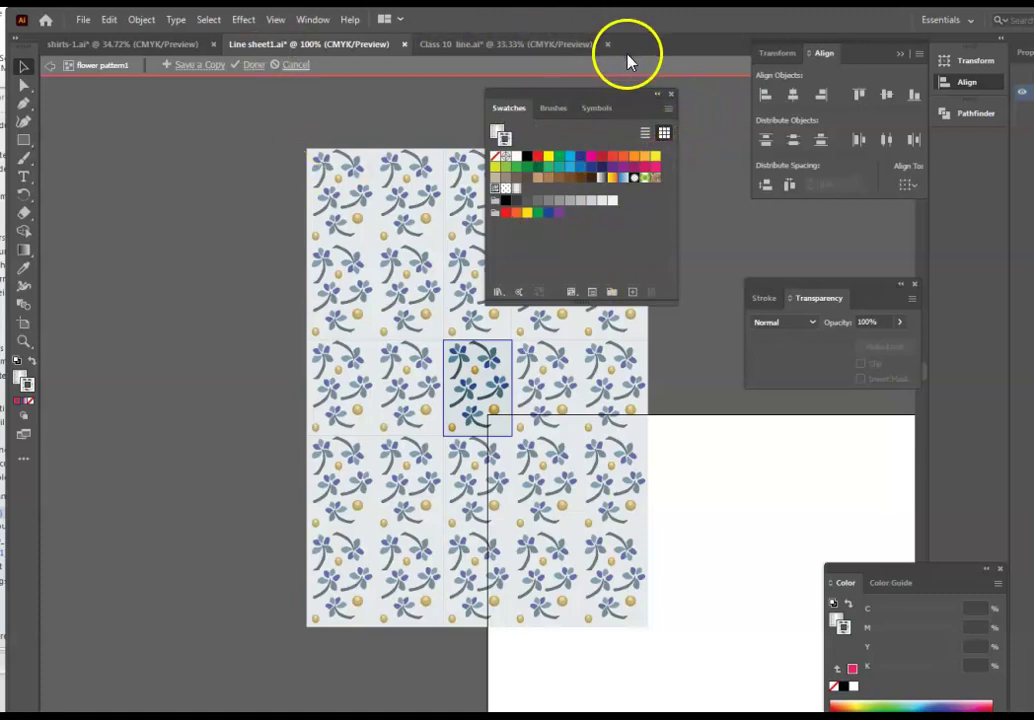
click(49, 66)
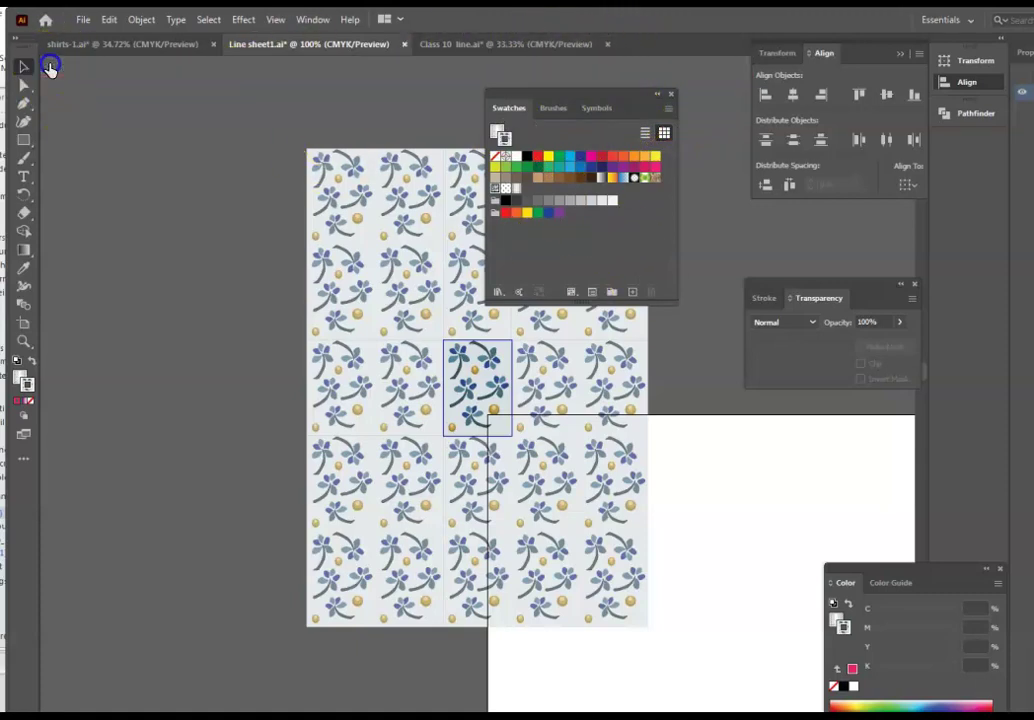
- Create a new Letter document of 8.5 x 11 in and move the Swatches panel onto its page
click(83, 19)
click(92, 32)
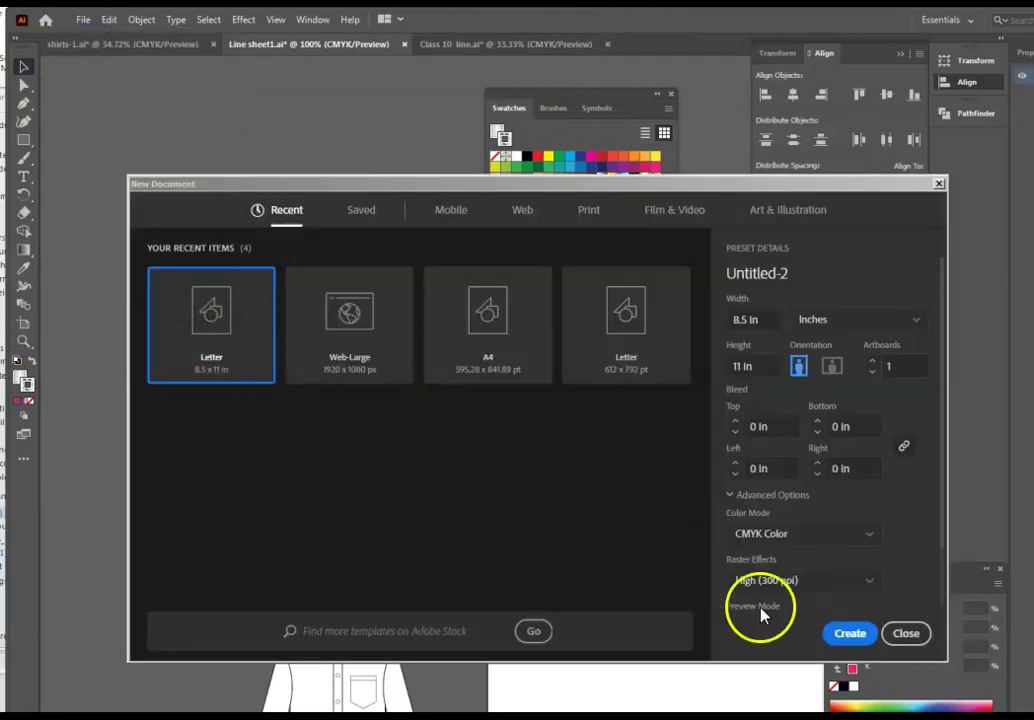
click(849, 632)
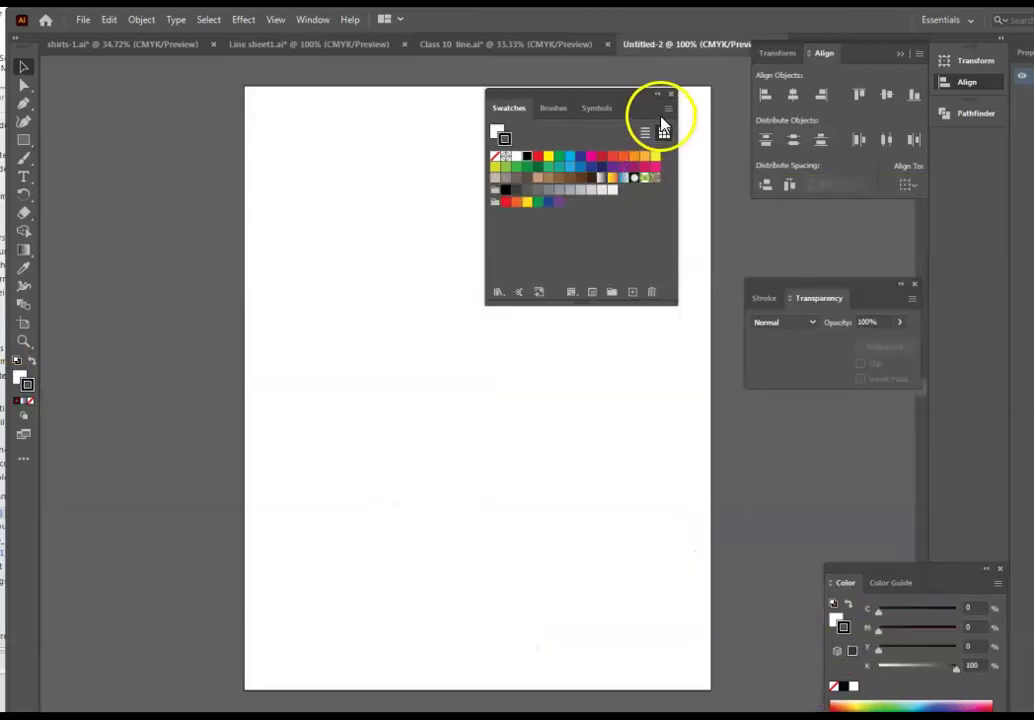
drag(611, 104, 422, 160)
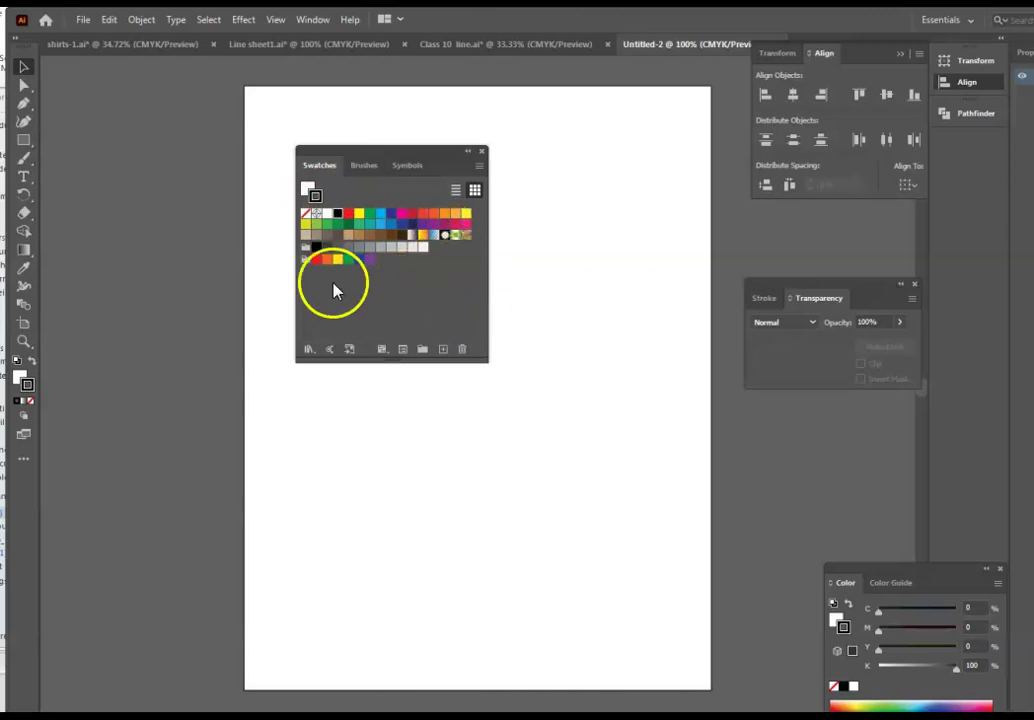
click(479, 167)
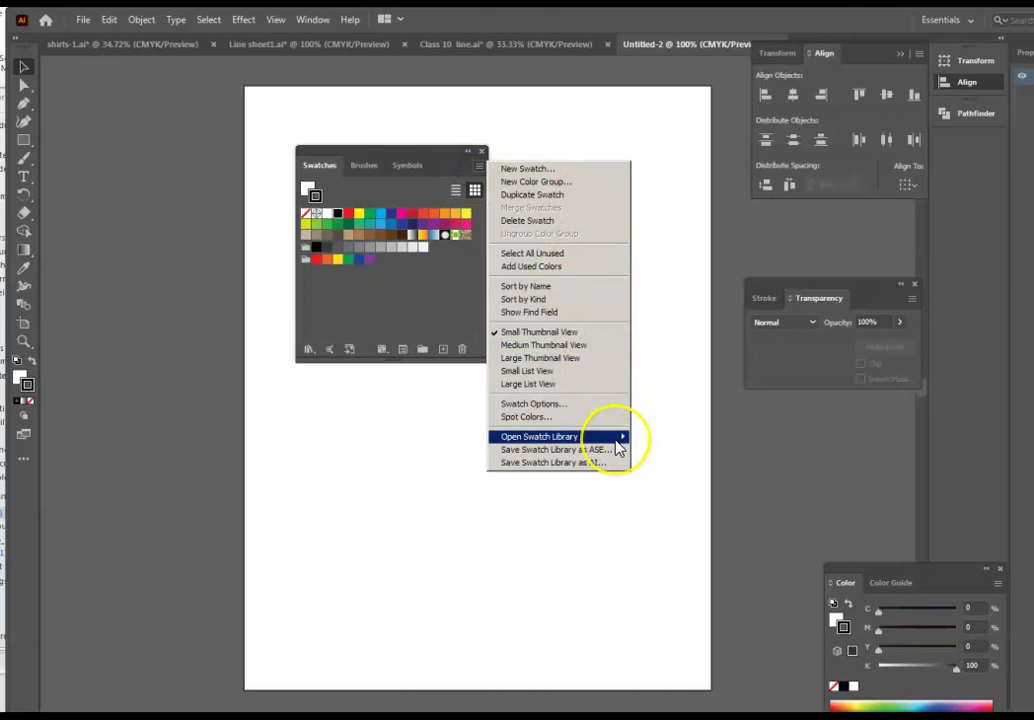
mouse_move(618, 443)
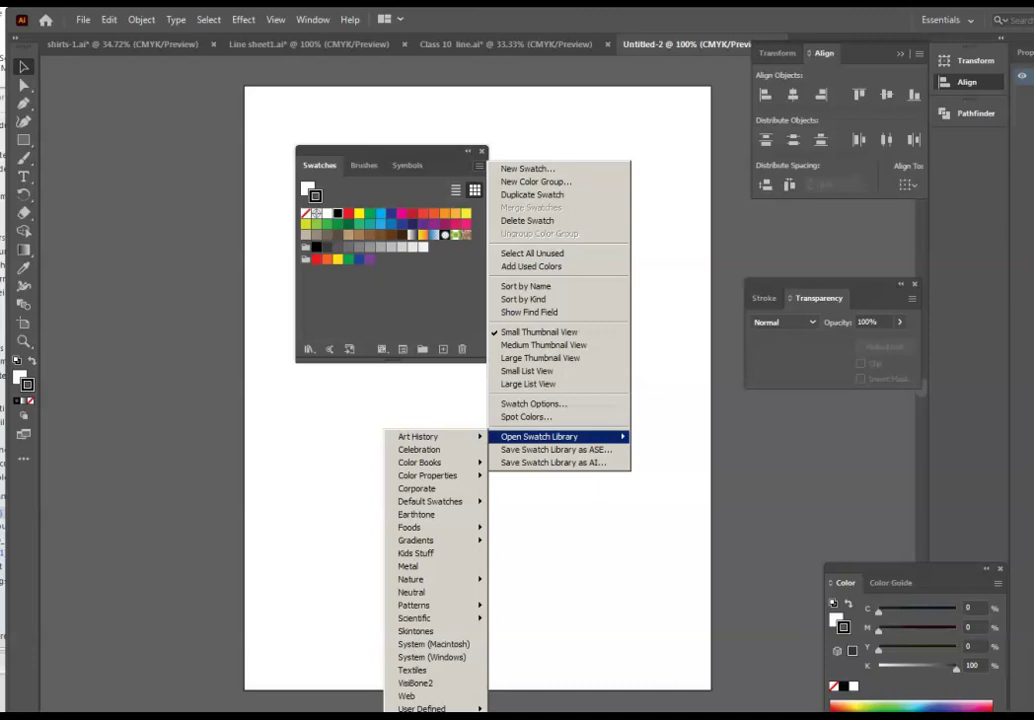
click(430, 716)
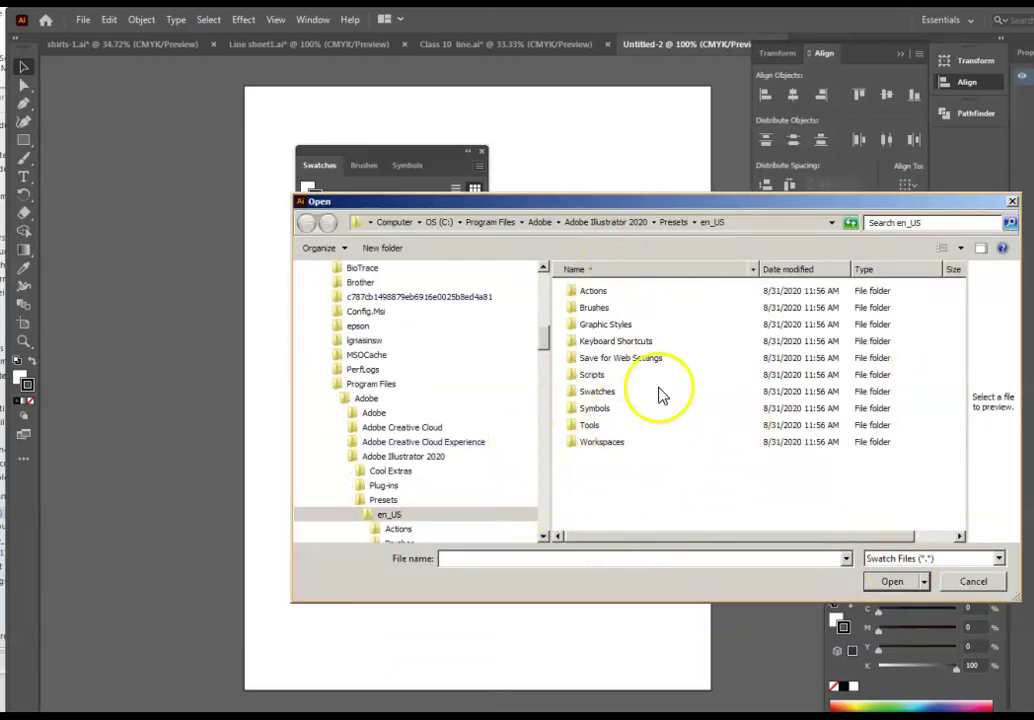
click(973, 581)
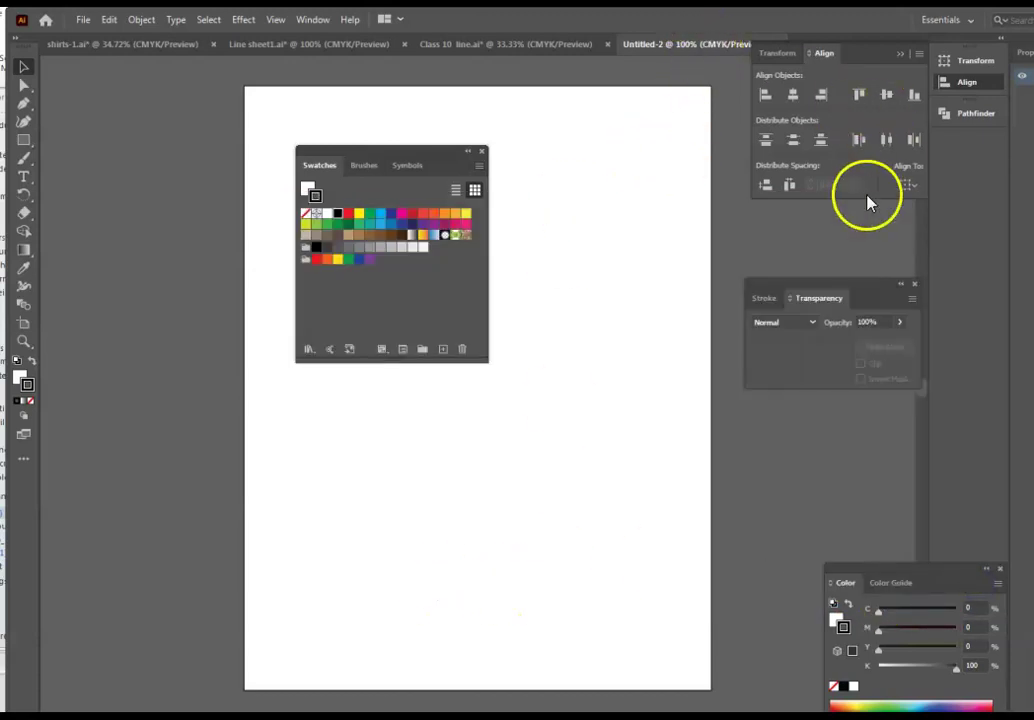
- Open the user-defined Line sheet1 swatch library and dock it with the Swatches panel
click(480, 166)
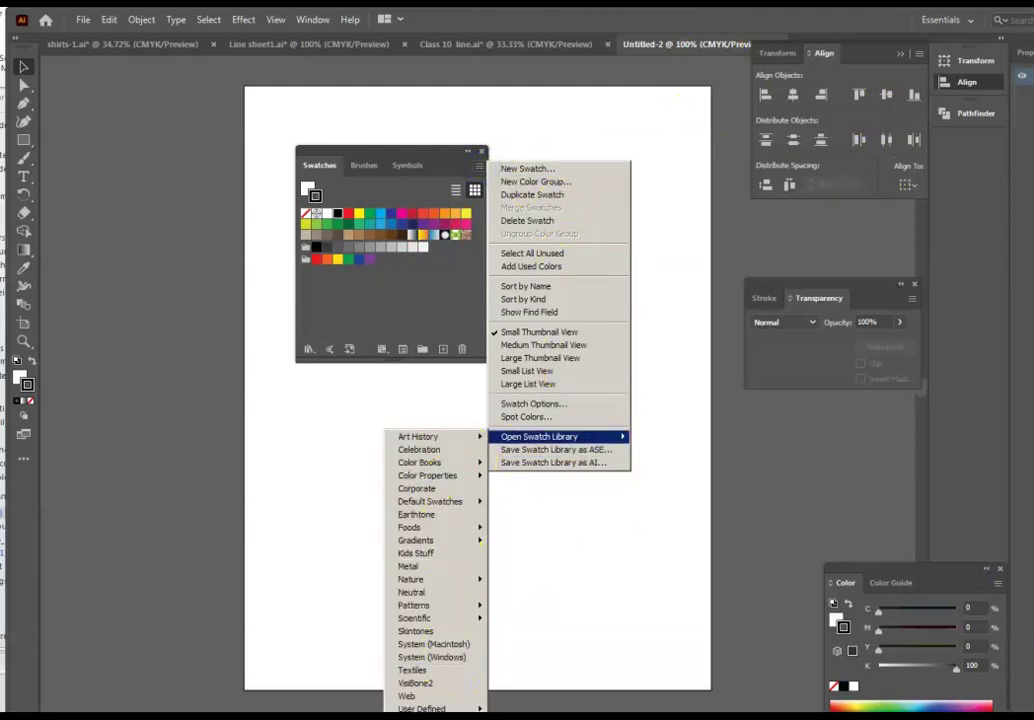
click(345, 707)
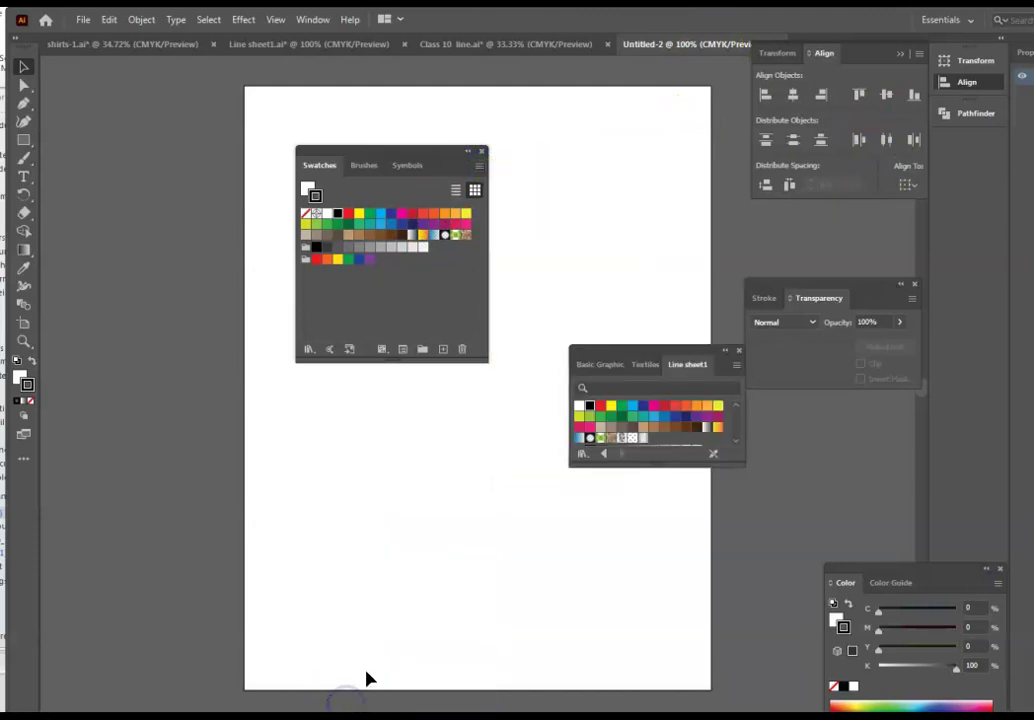
drag(684, 360, 432, 171)
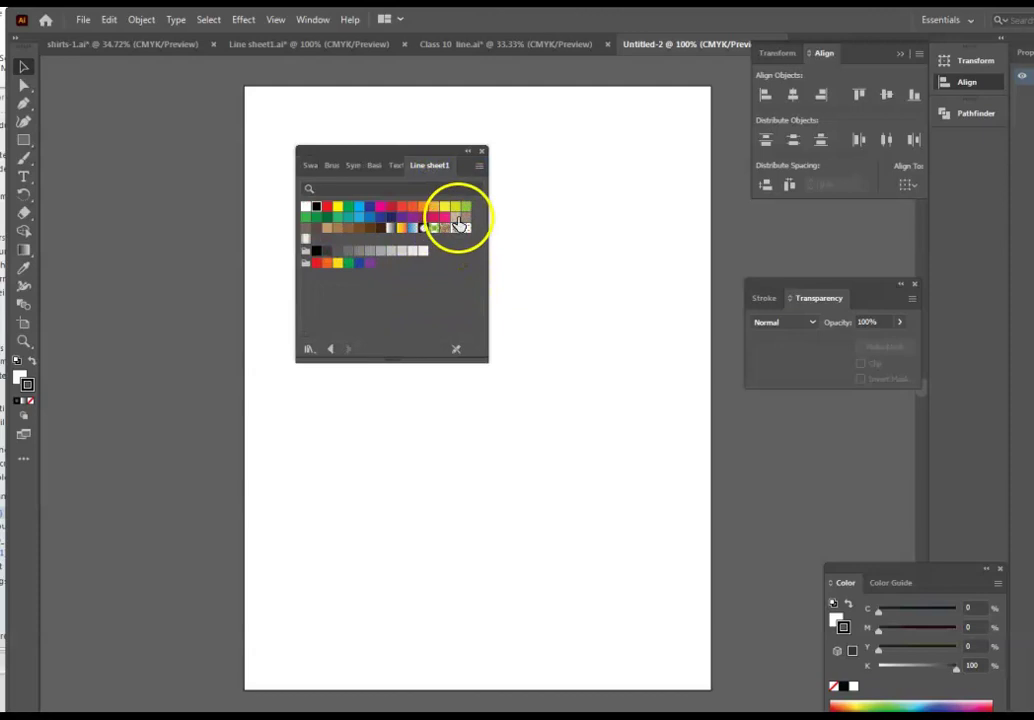
- Draw a rectangle about 3.25 x 2.58 in across the lower part of the artboard's left edge
click(23, 140)
mouse_move(213, 440)
mouse_down()
mouse_move(309, 549)
mouse_move(393, 581)
mouse_up()
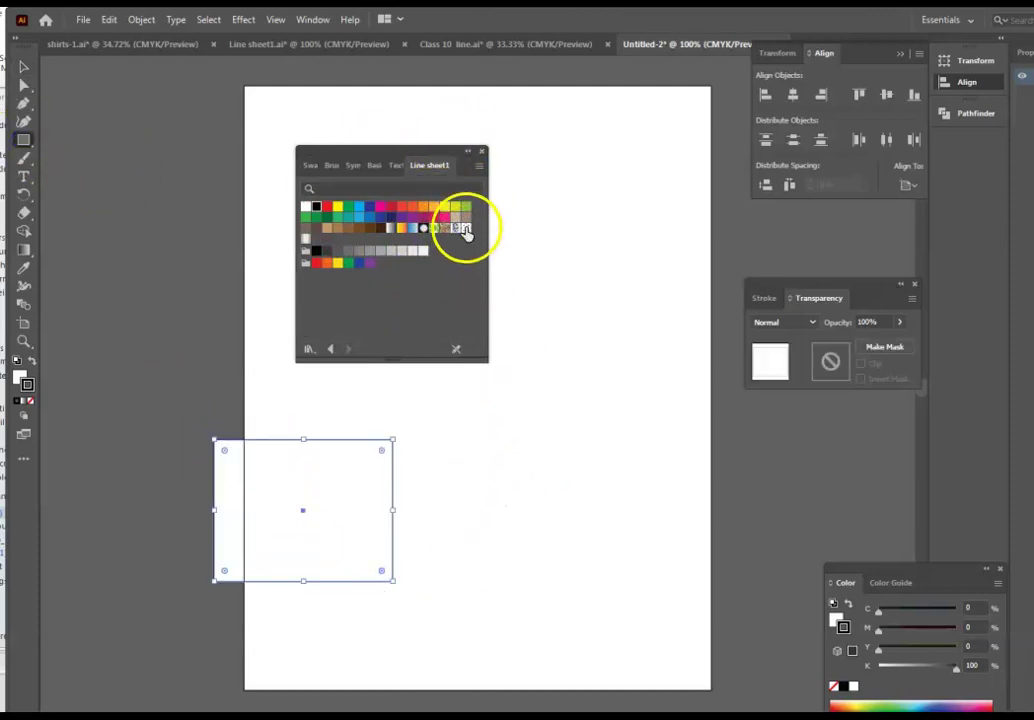
- Try to apply the black dot pattern swatch to the rectangle and undo its placement
click(464, 228)
drag(464, 228, 473, 436)
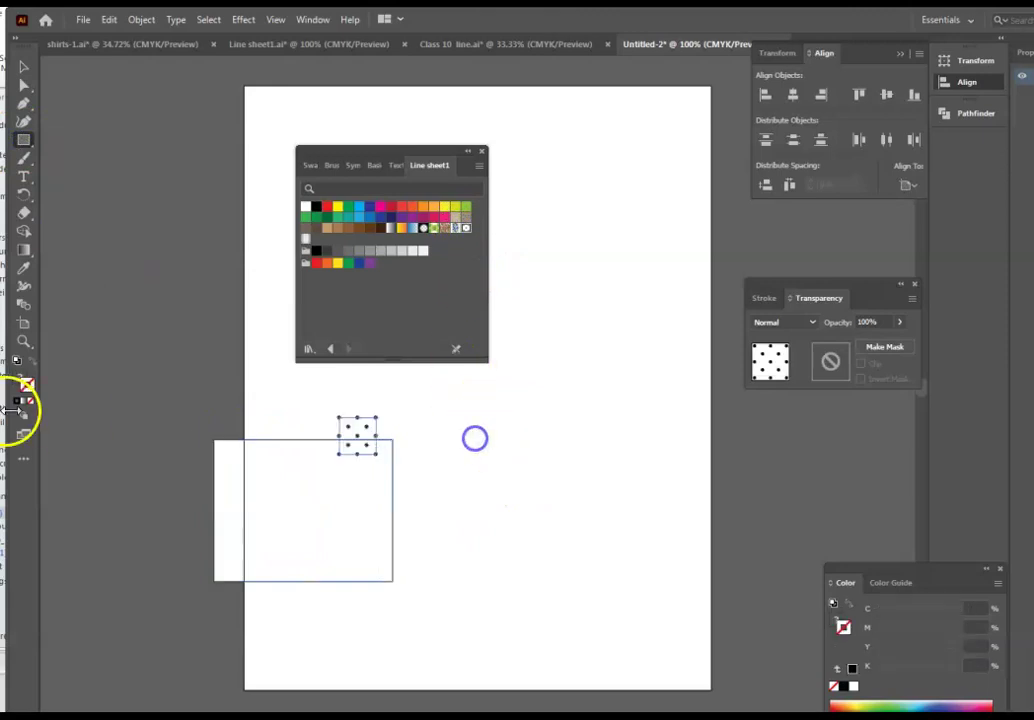
click(36, 364)
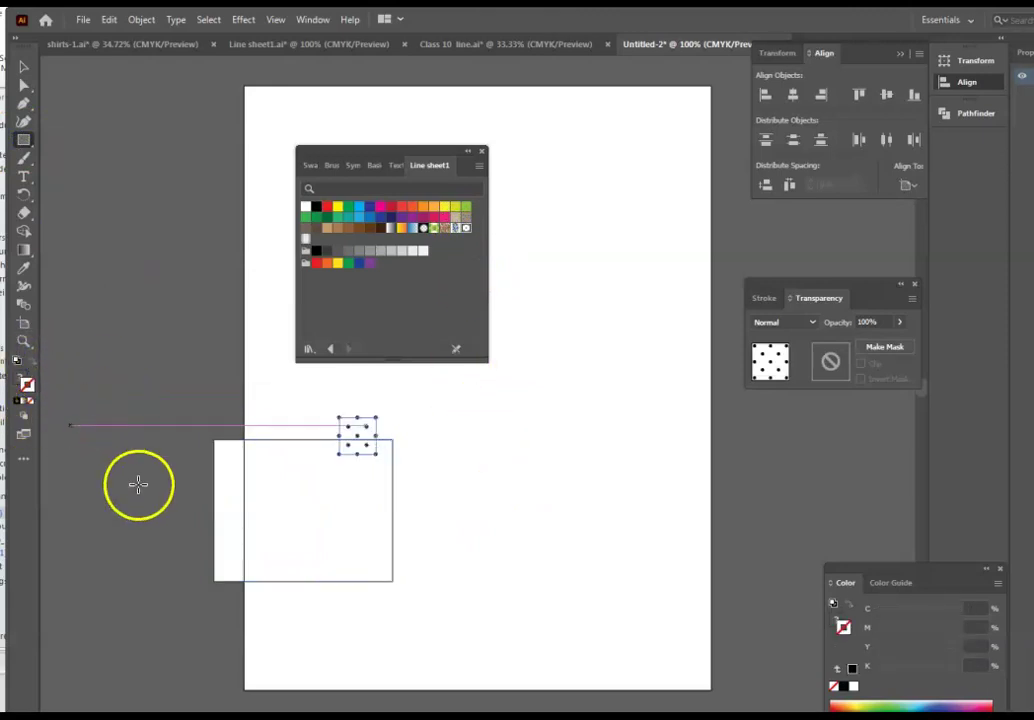
click(208, 510)
click(690, 432)
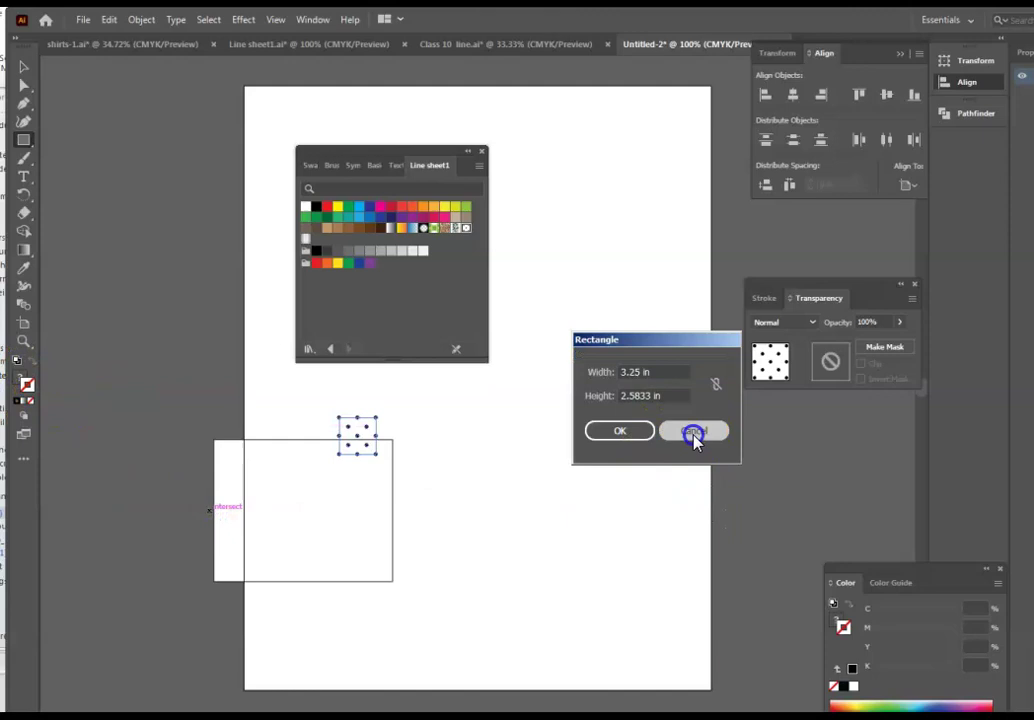
key(ctrl+z)
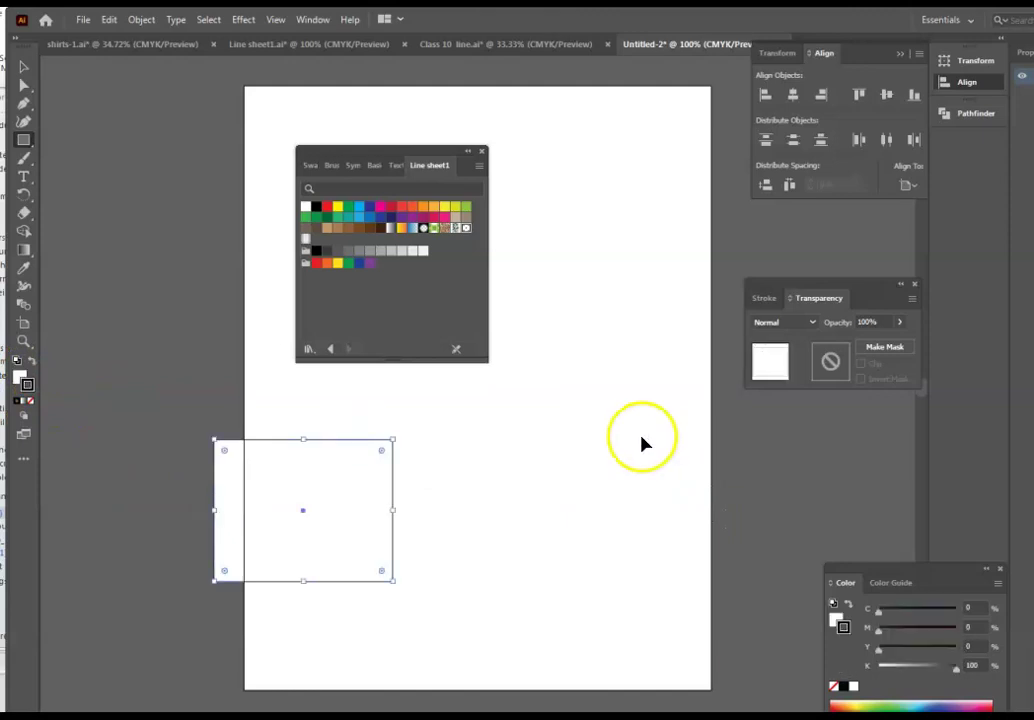
- Fill the rectangle with the floral pattern swatch from the Line sheet1 library and collapse the Align panel
click(25, 384)
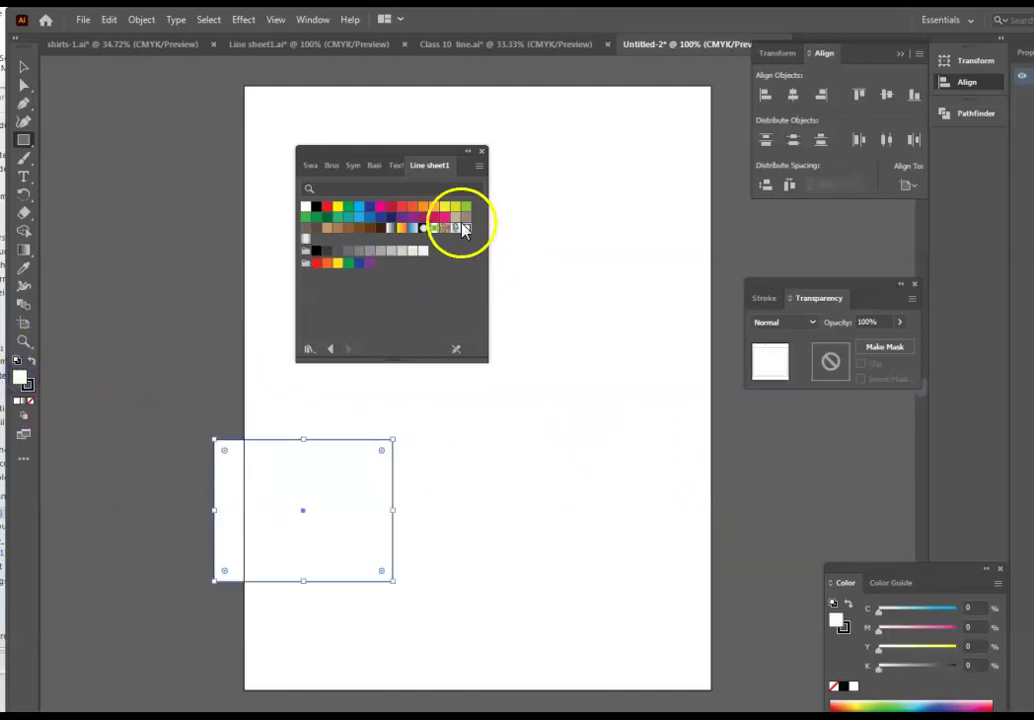
click(456, 232)
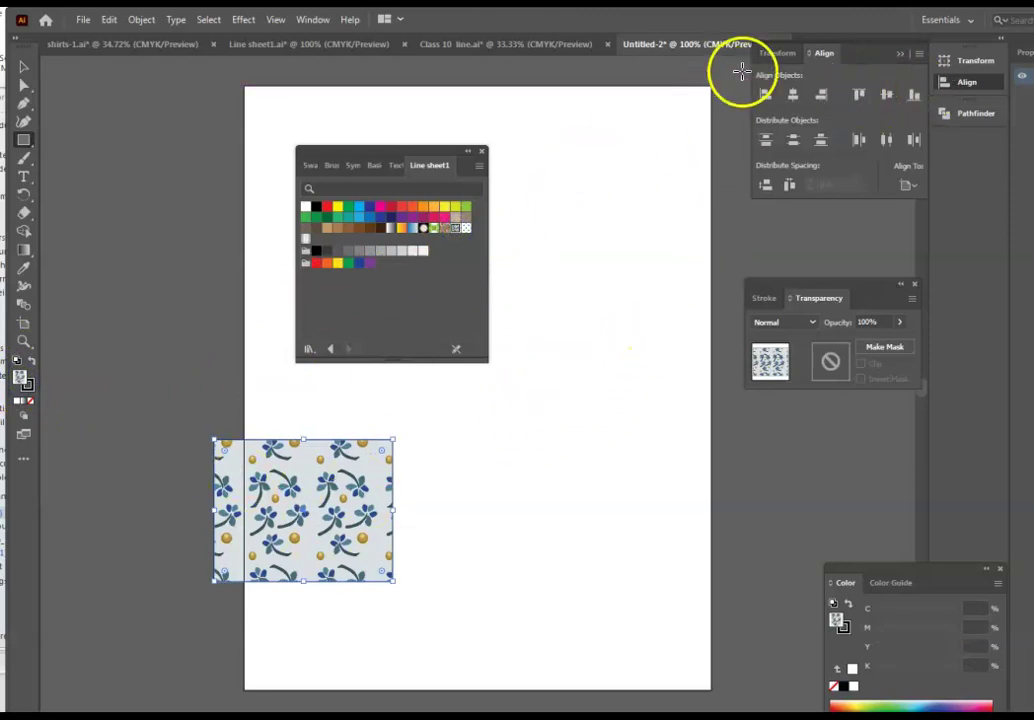
click(898, 58)
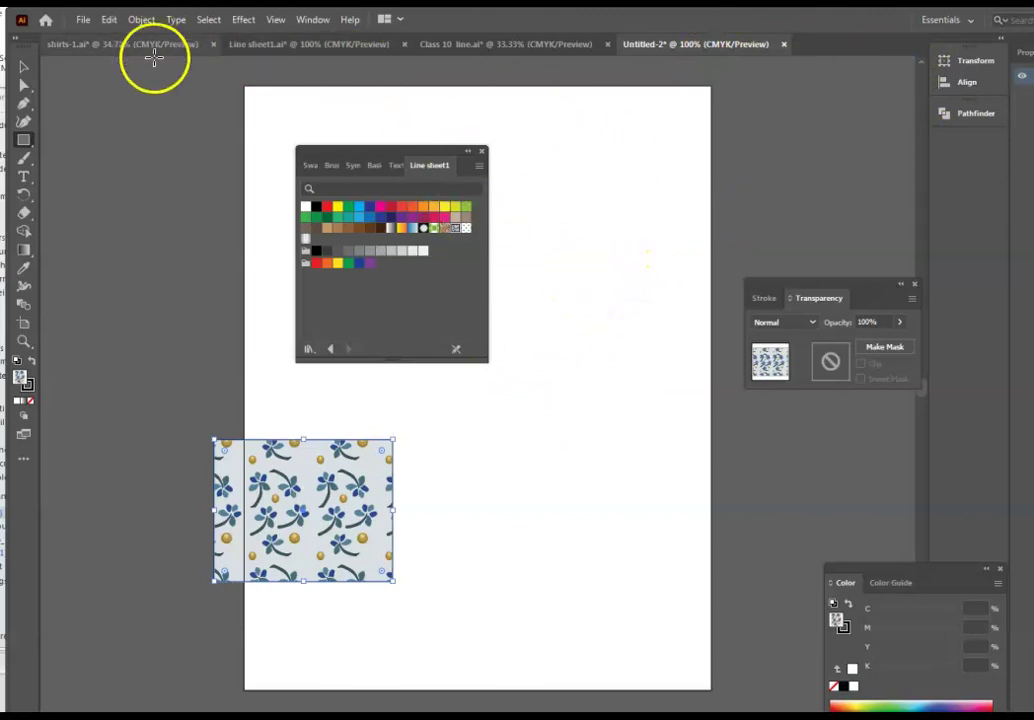
- Switch to the Line sheet1.ai document and move the floating swatch library panel group clear of the artwork
click(309, 46)
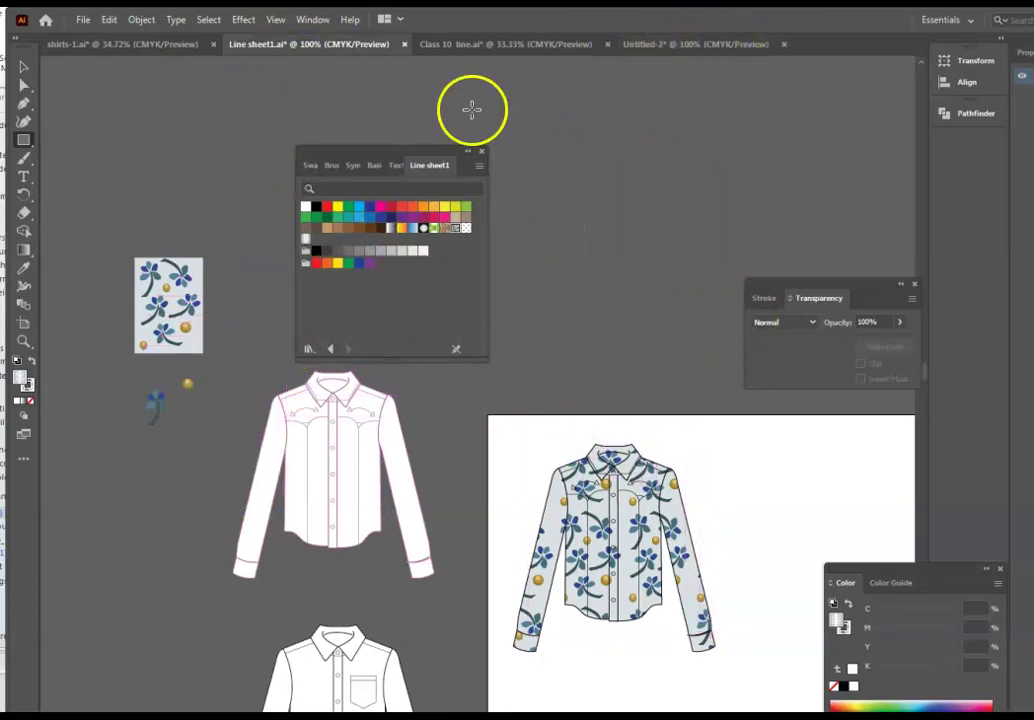
drag(429, 152, 866, 62)
scroll(342, 261, up, 4)
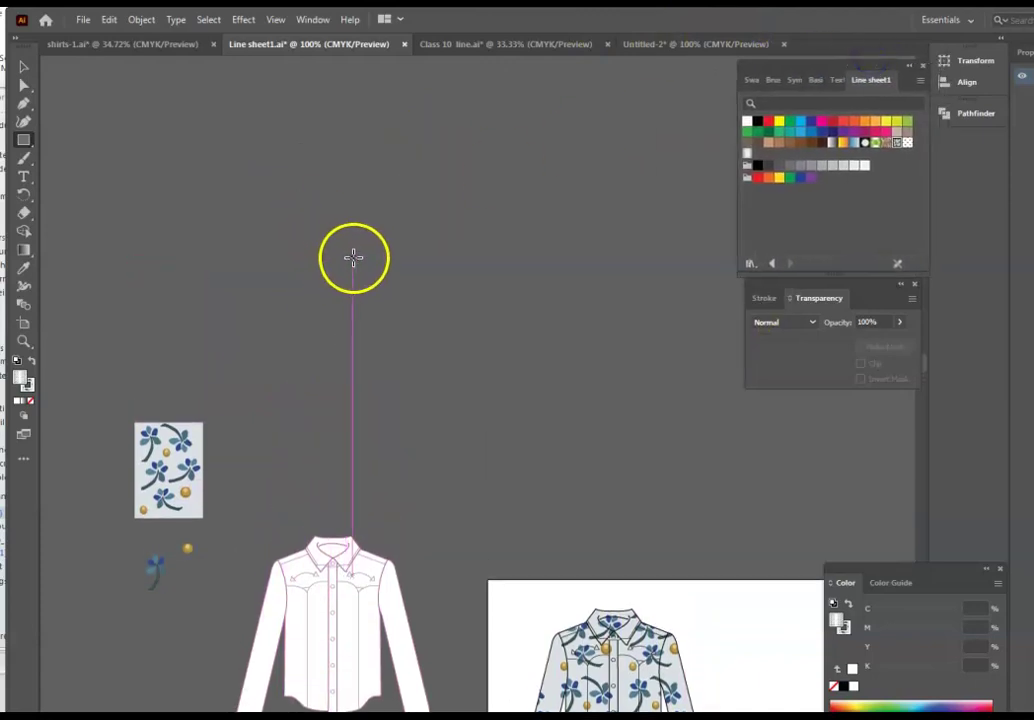
scroll(353, 258, down, 4)
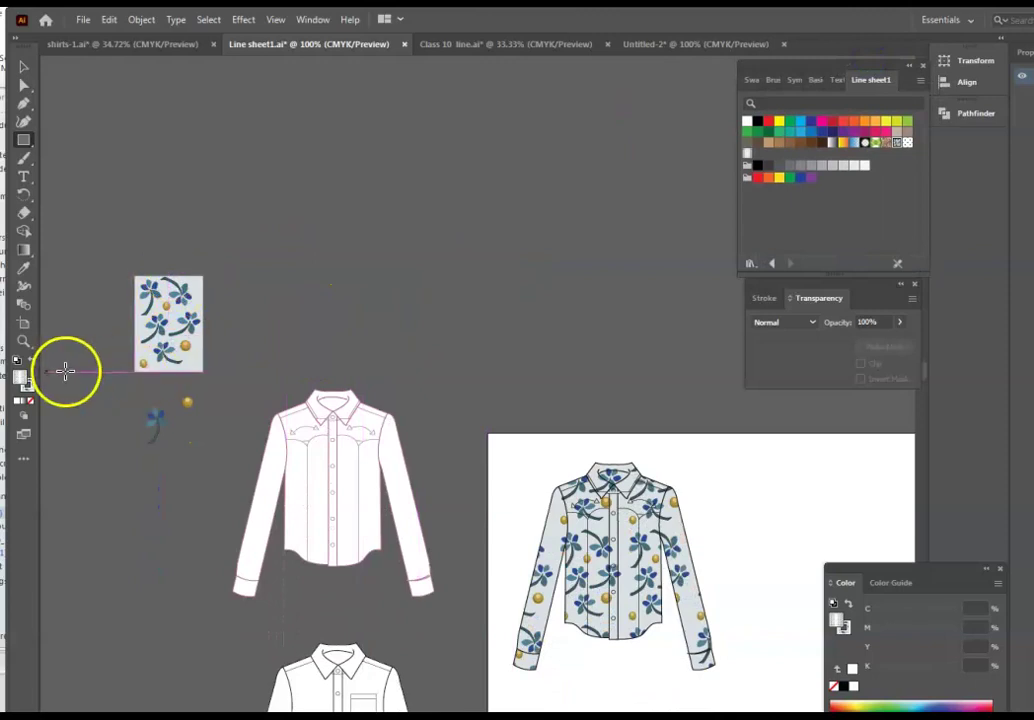
- Reset the fill and stroke to the default white fill and black stroke
click(17, 363)
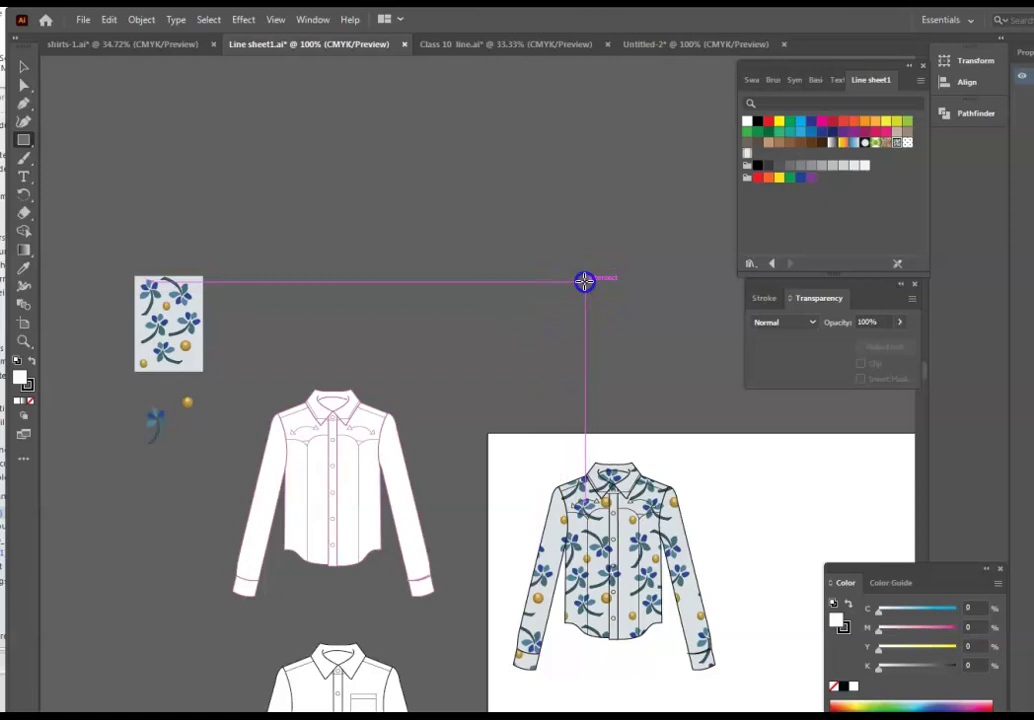
key(ctrl+equal)
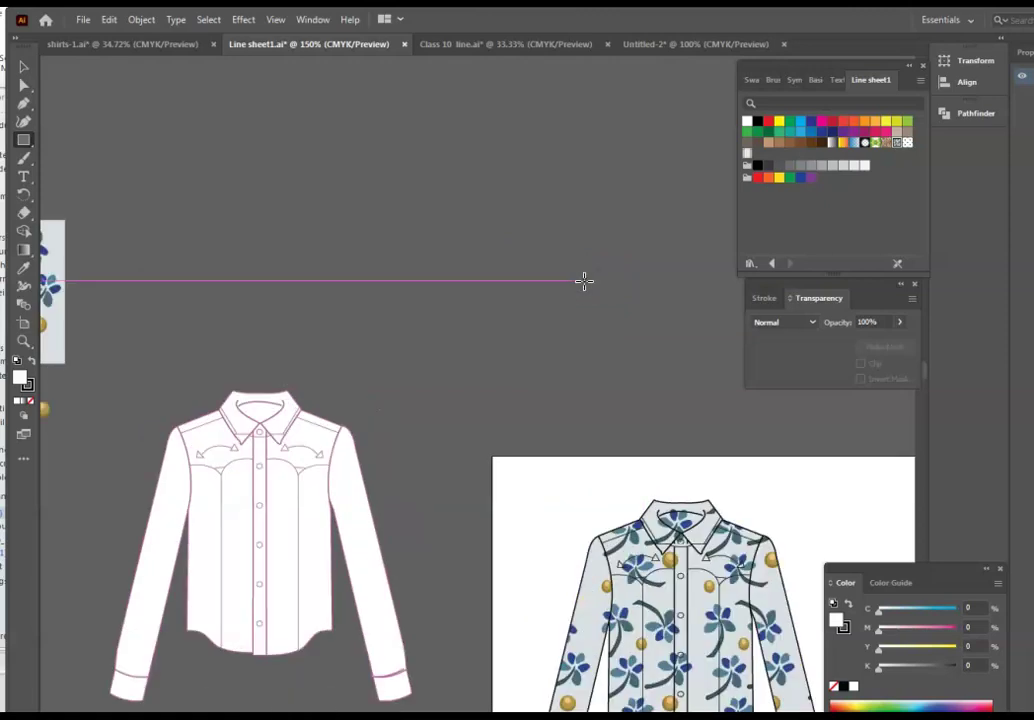
scroll(470, 400, left, 5)
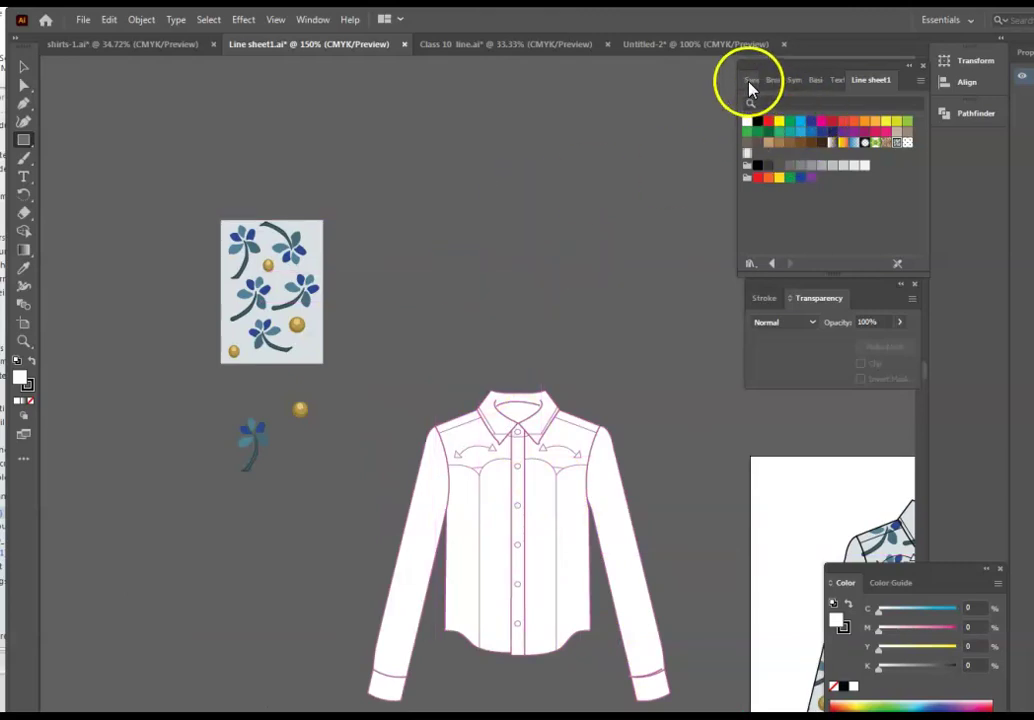
- Compare the document's own swatches with the Line sheet1 library swatches
click(750, 80)
click(884, 82)
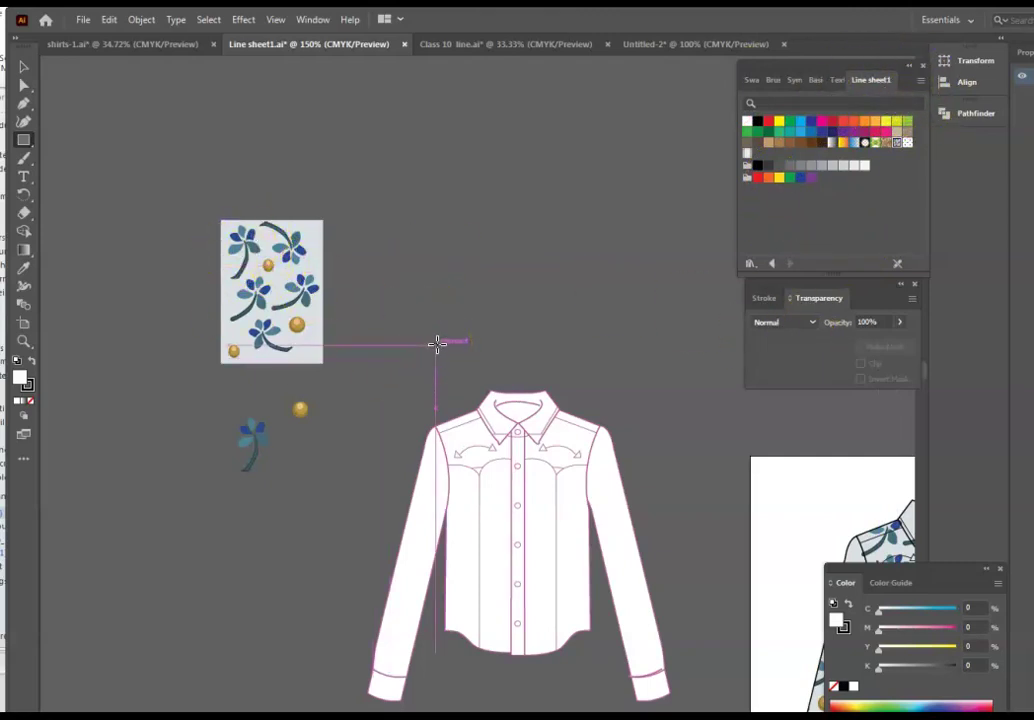
click(754, 116)
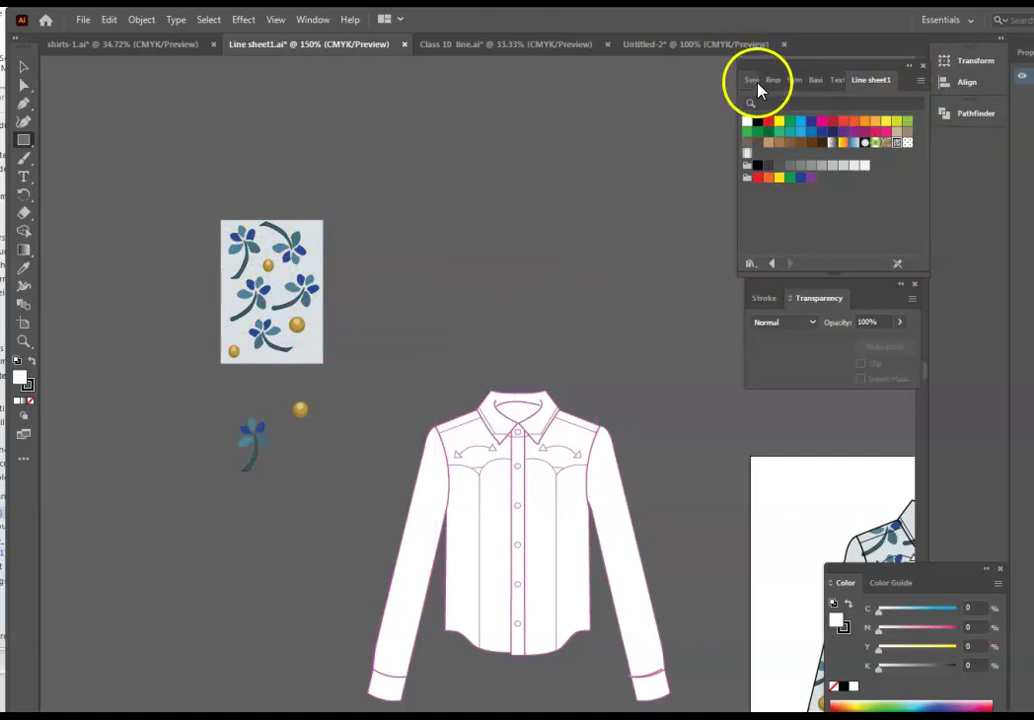
click(756, 83)
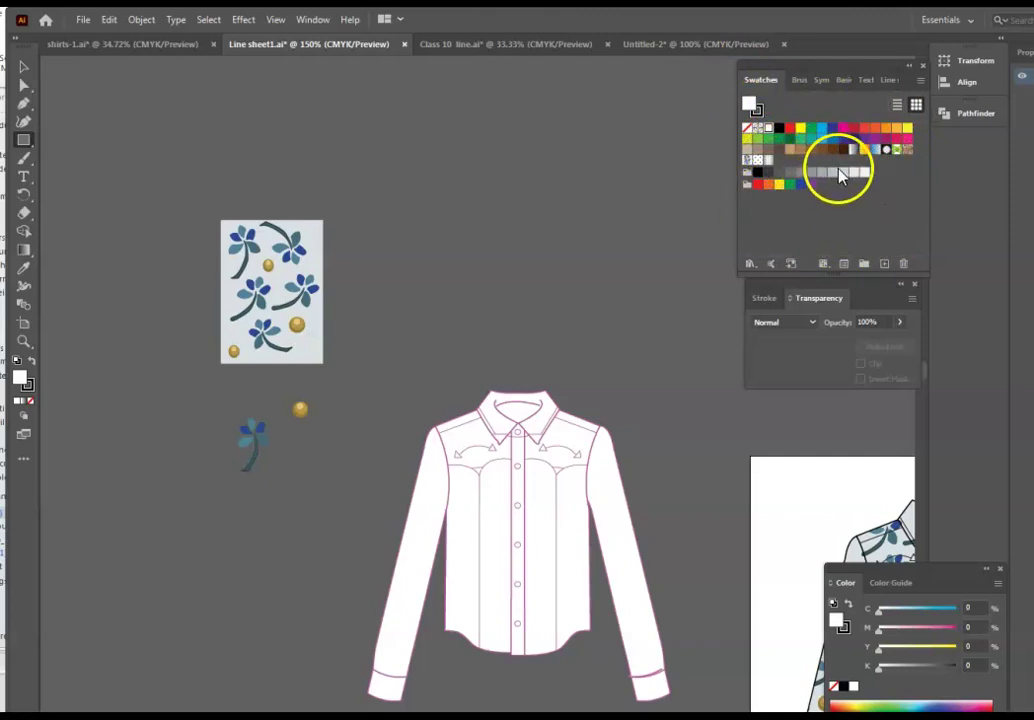
click(889, 90)
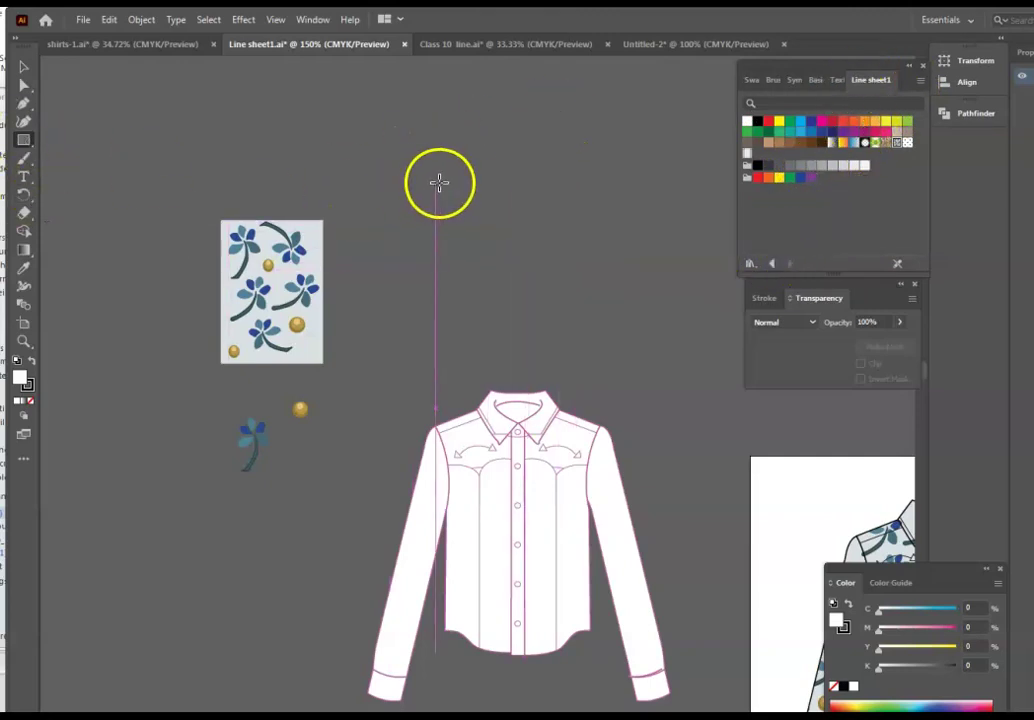
- Draw a nearly square rectangle without a stroke above the western shirt flat and fill it with crimson E50E4B
key(ctrl+plus)
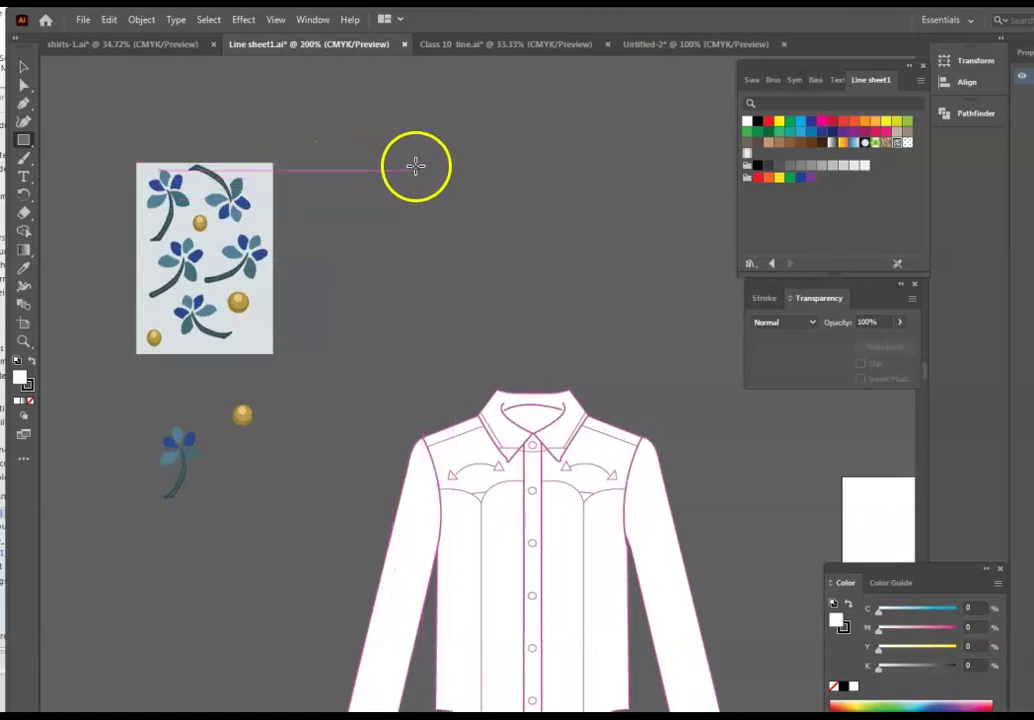
drag(408, 160, 549, 292)
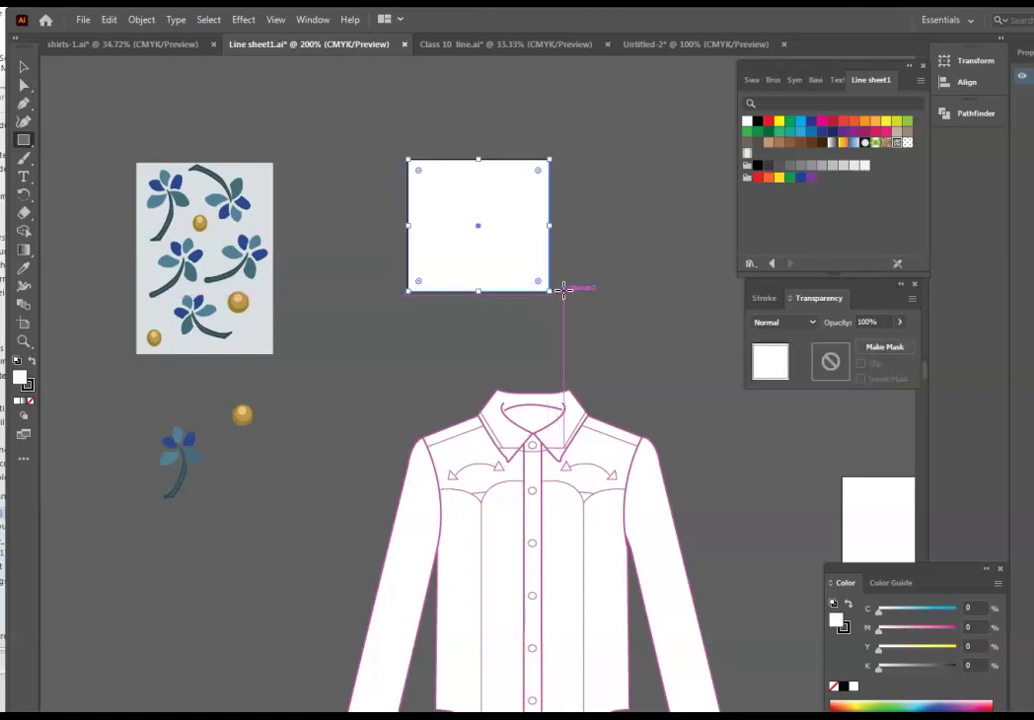
click(28, 387)
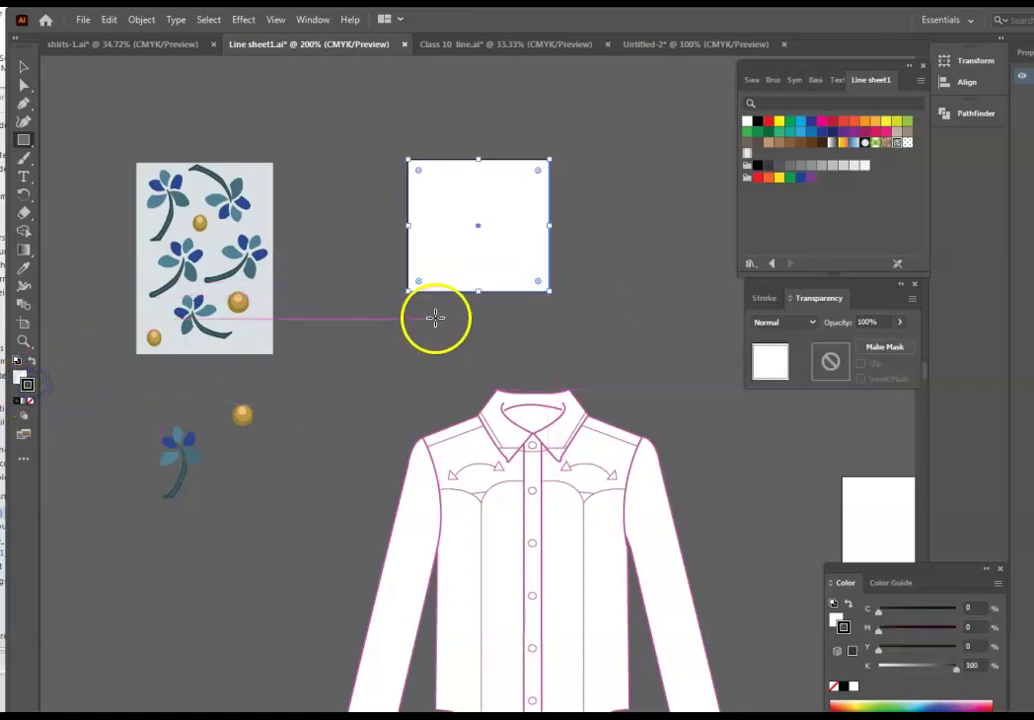
click(30, 400)
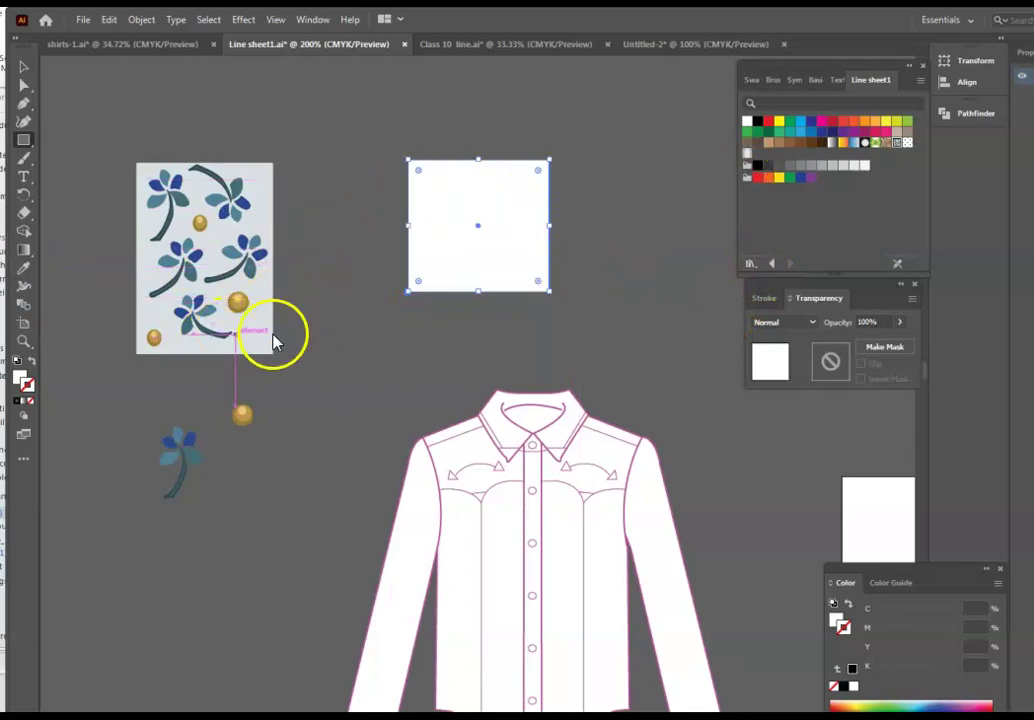
double_click(19, 379)
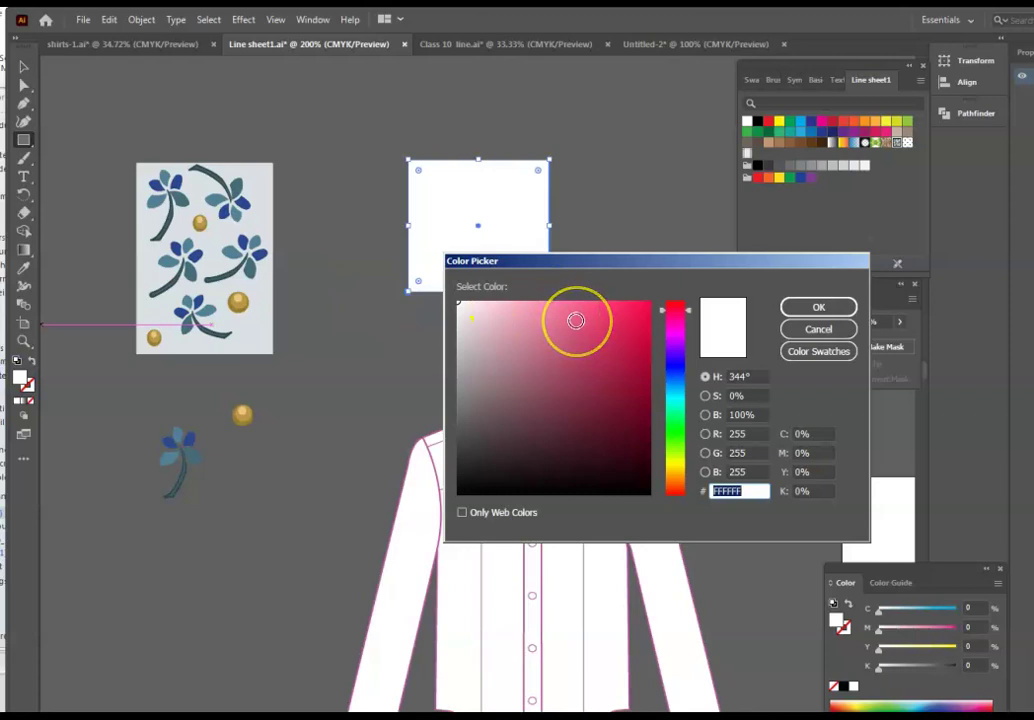
click(639, 318)
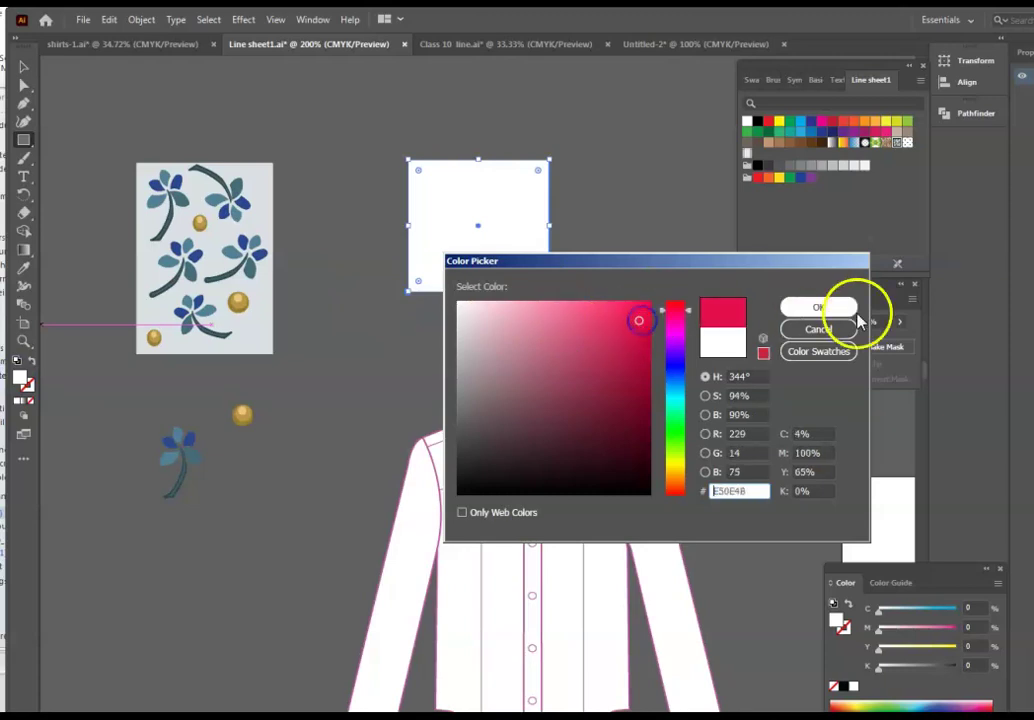
click(818, 307)
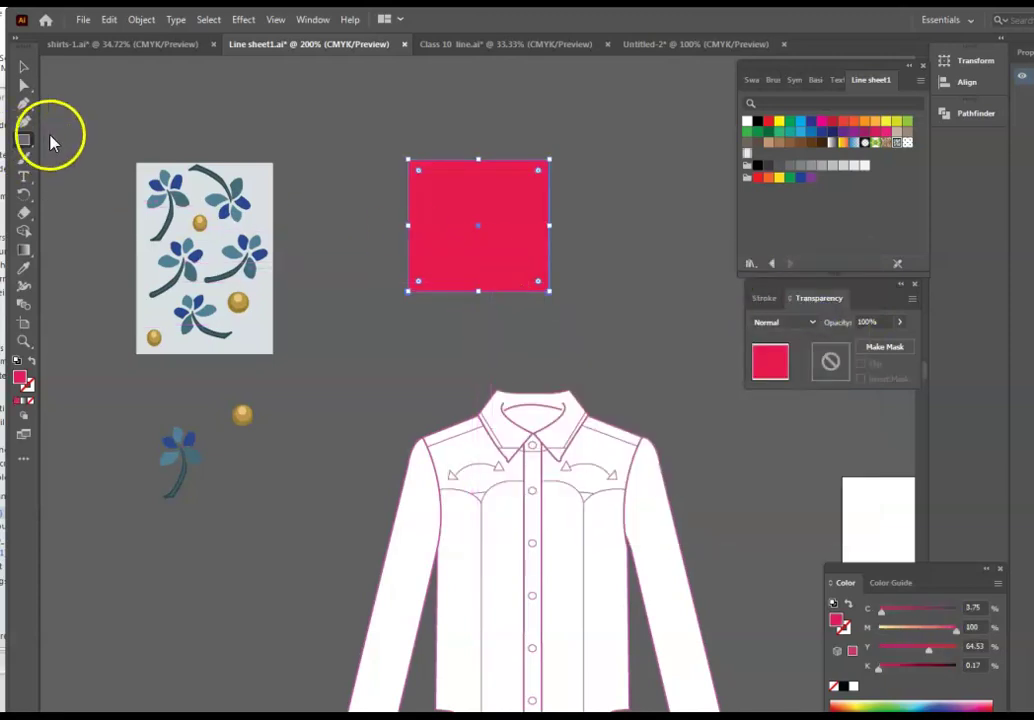
- Draw a thin horizontal strip above the crimson rectangle, about as wide as it, and fill it with blue 1510E2
click(410, 116)
click(713, 431)
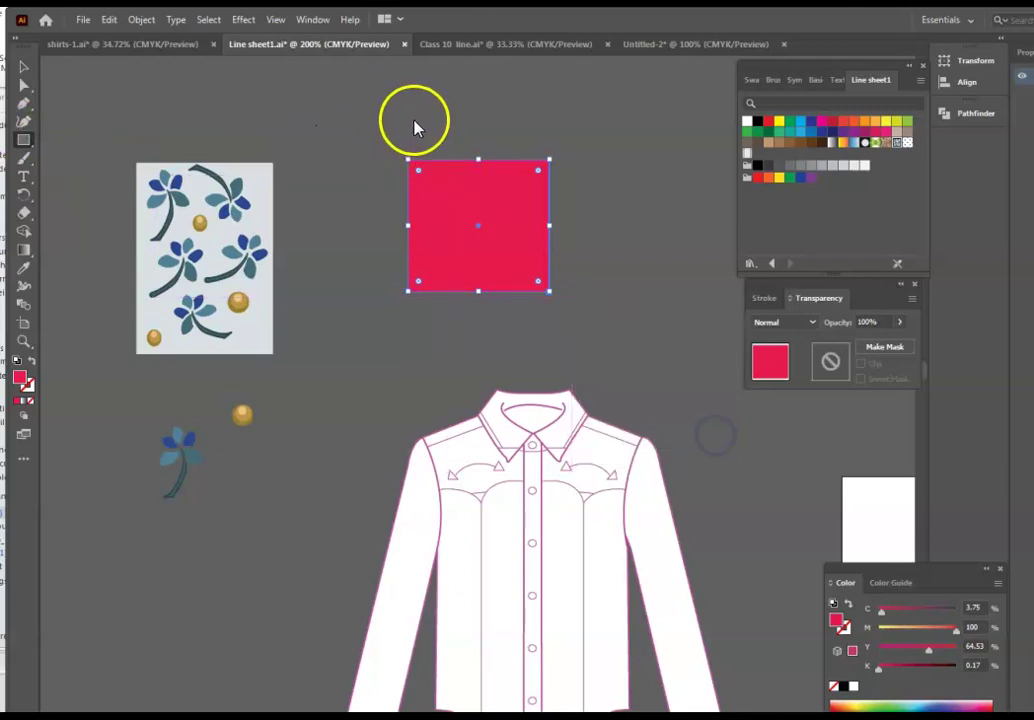
drag(409, 119, 546, 133)
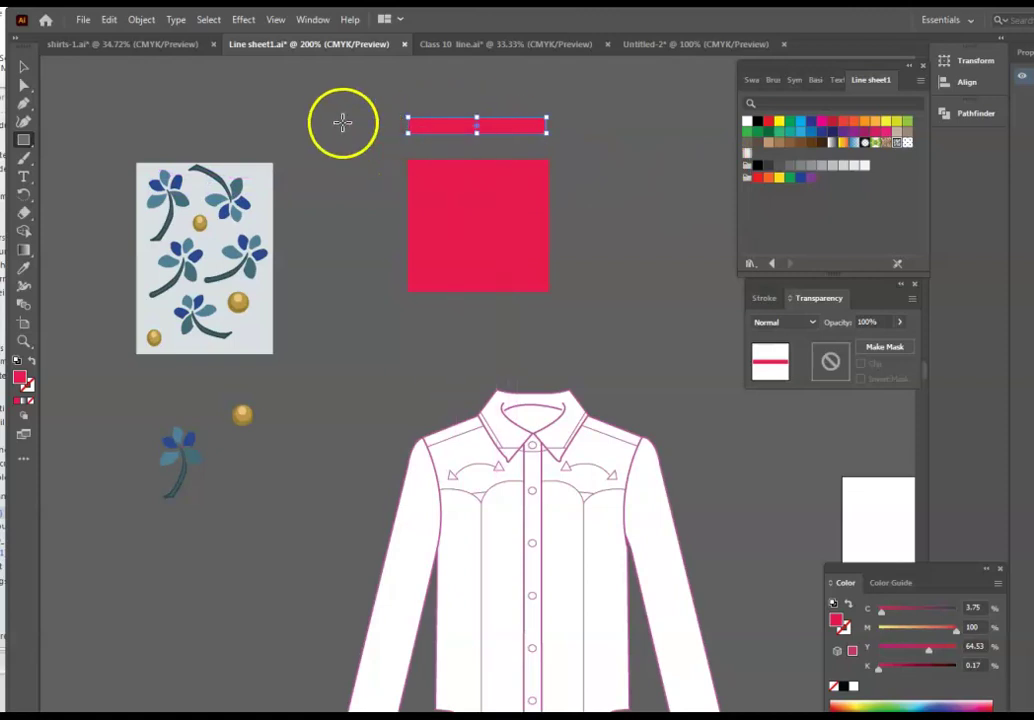
double_click(19, 380)
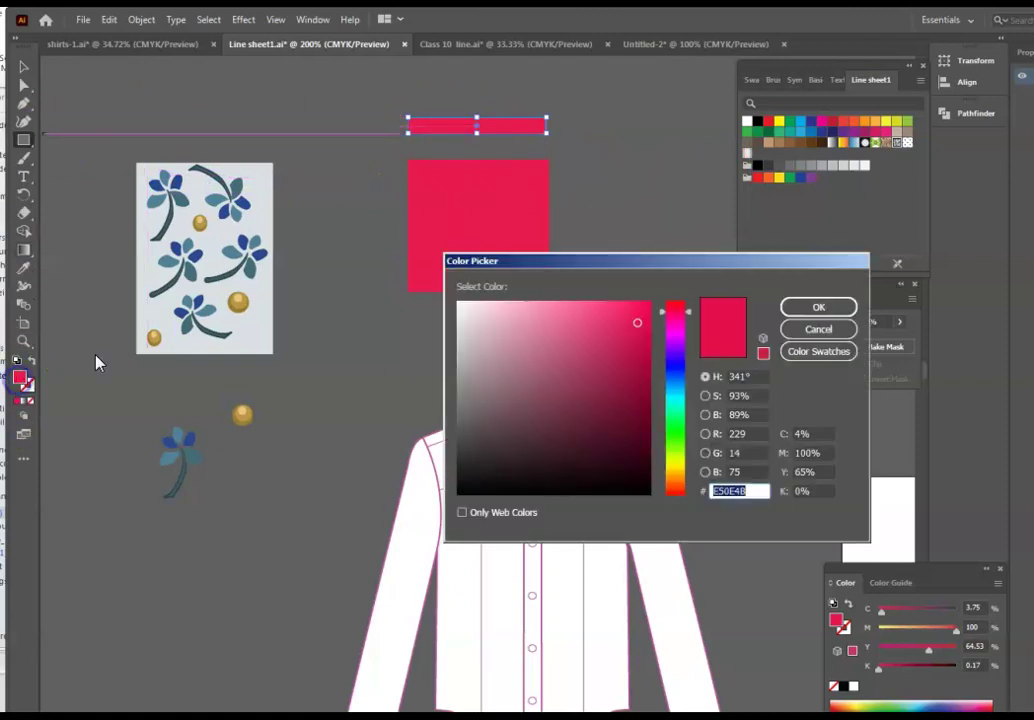
click(676, 371)
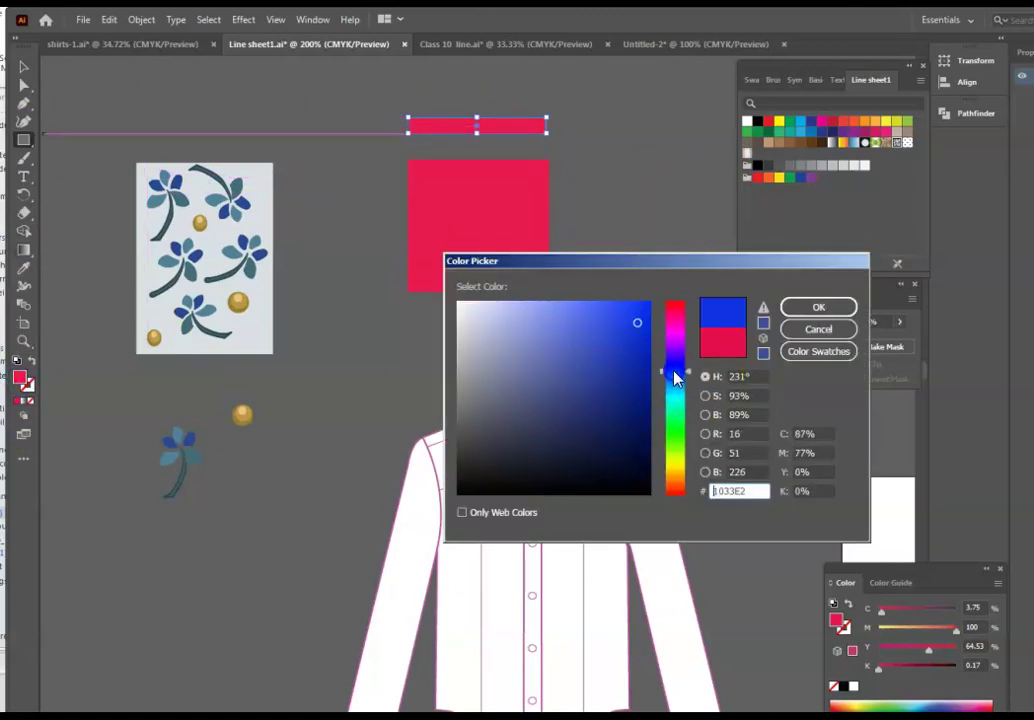
click(676, 364)
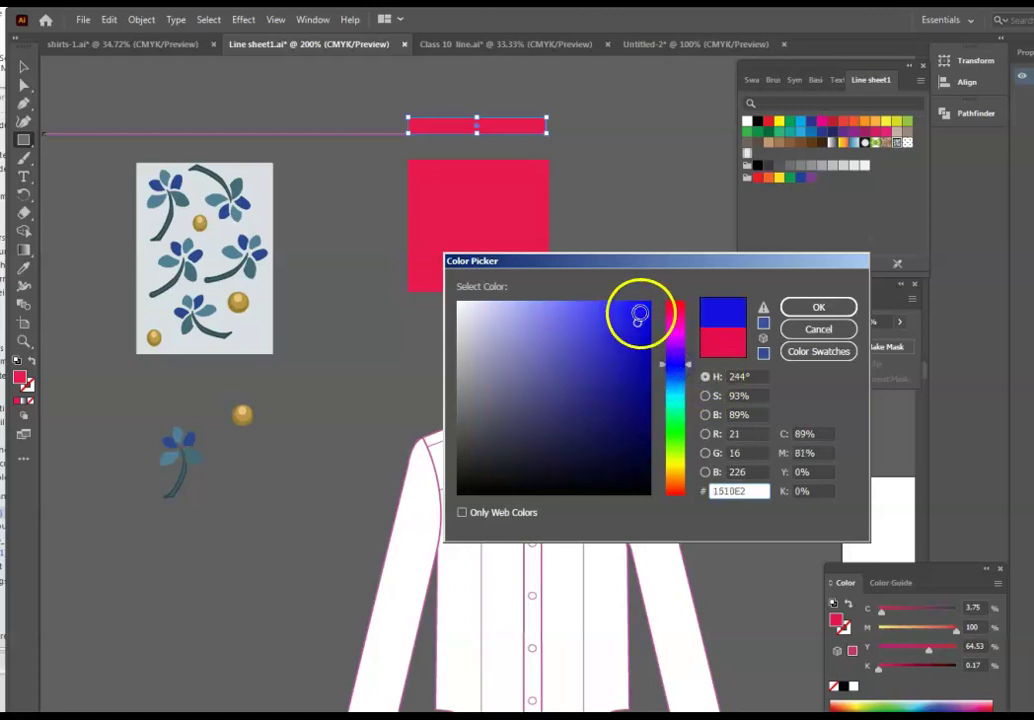
click(812, 307)
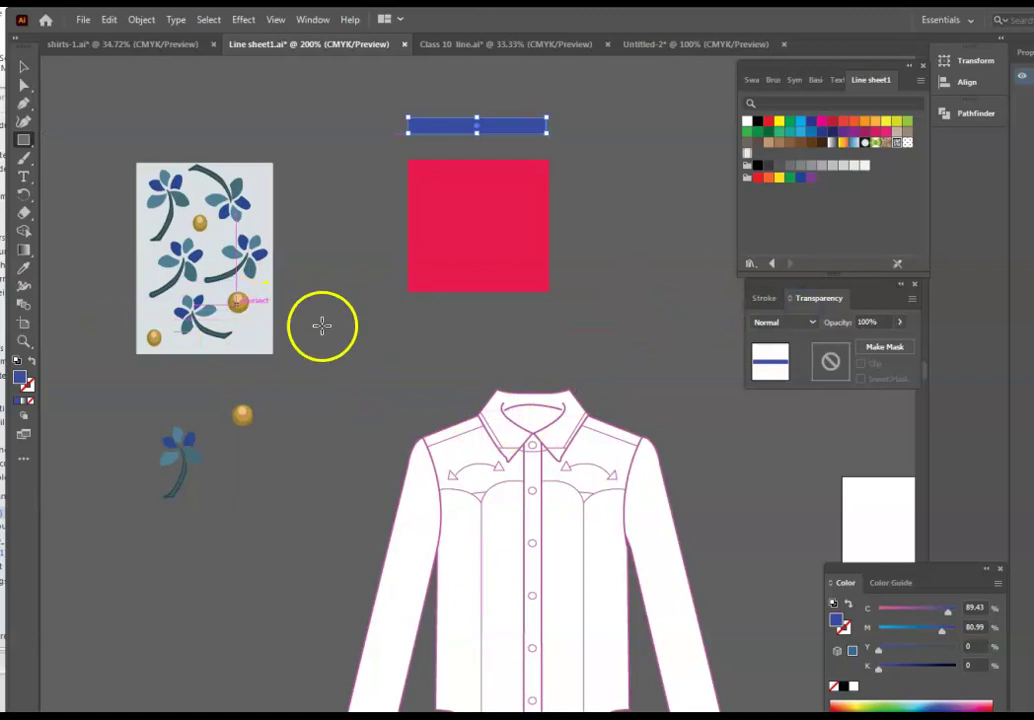
- Move the blue strip onto the upper part of the crimson rectangle, flush with its right edge
click(23, 68)
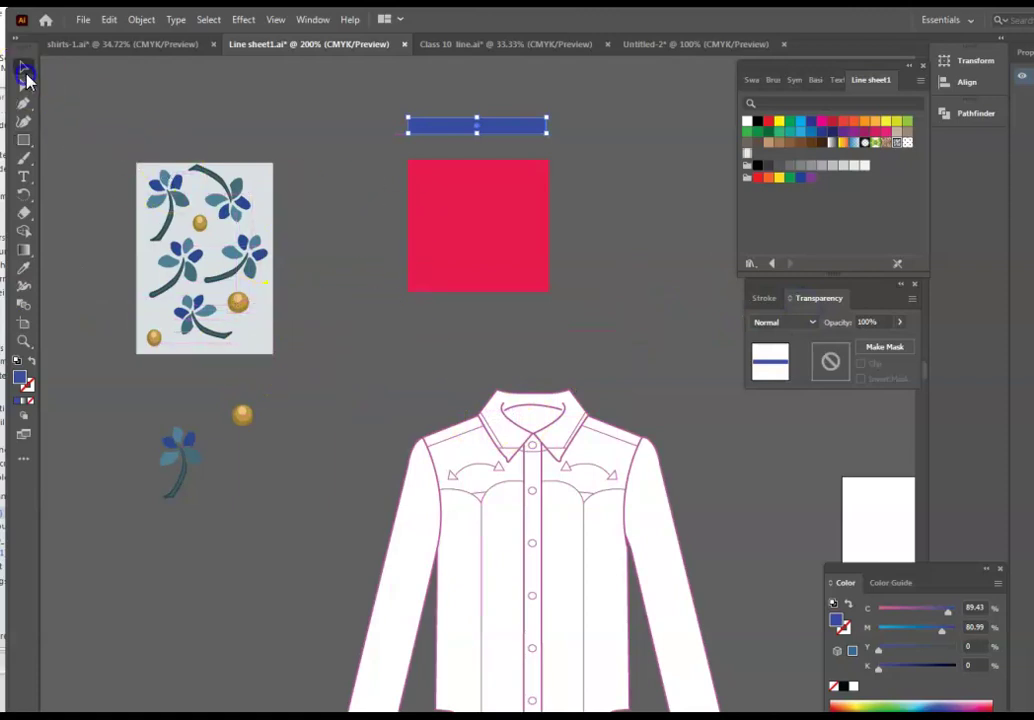
drag(492, 130, 492, 190)
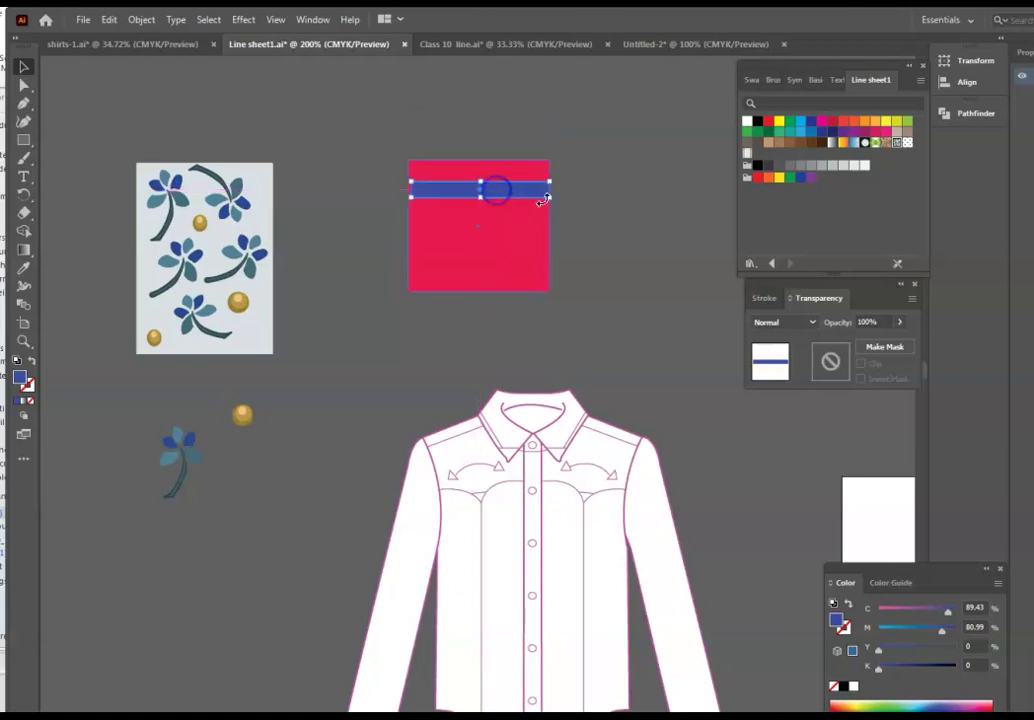
click(584, 218)
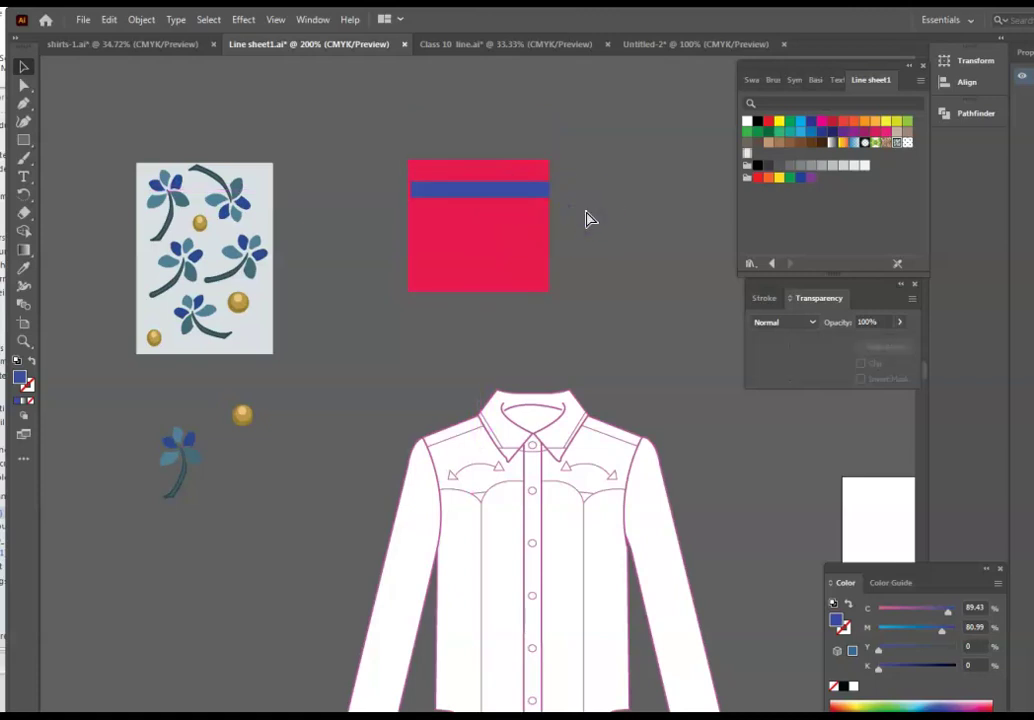
key(ctrl+equal)
scroll(554, 168, up, 2)
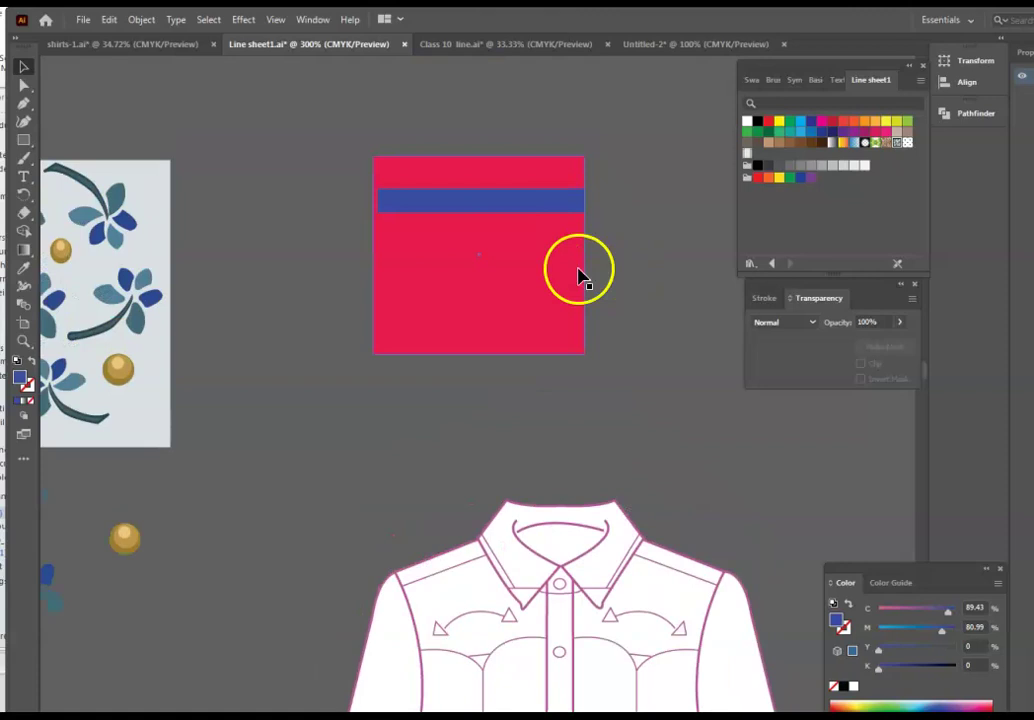
- Extend the blue stripe so it reaches the left edge of the red square
click(551, 211)
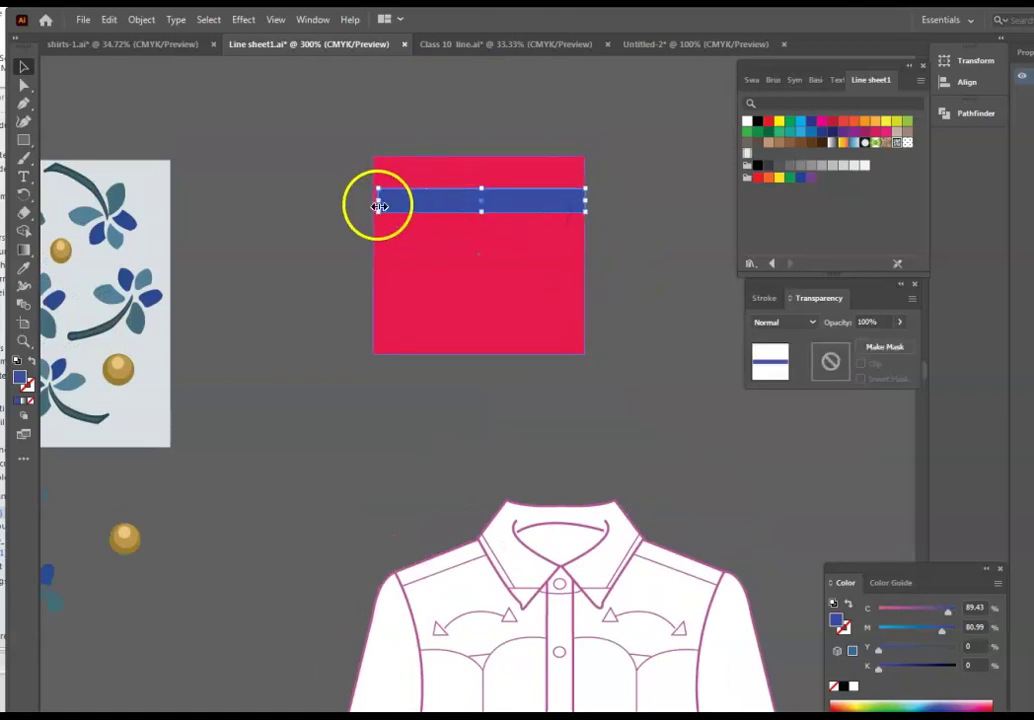
drag(376, 203, 372, 200)
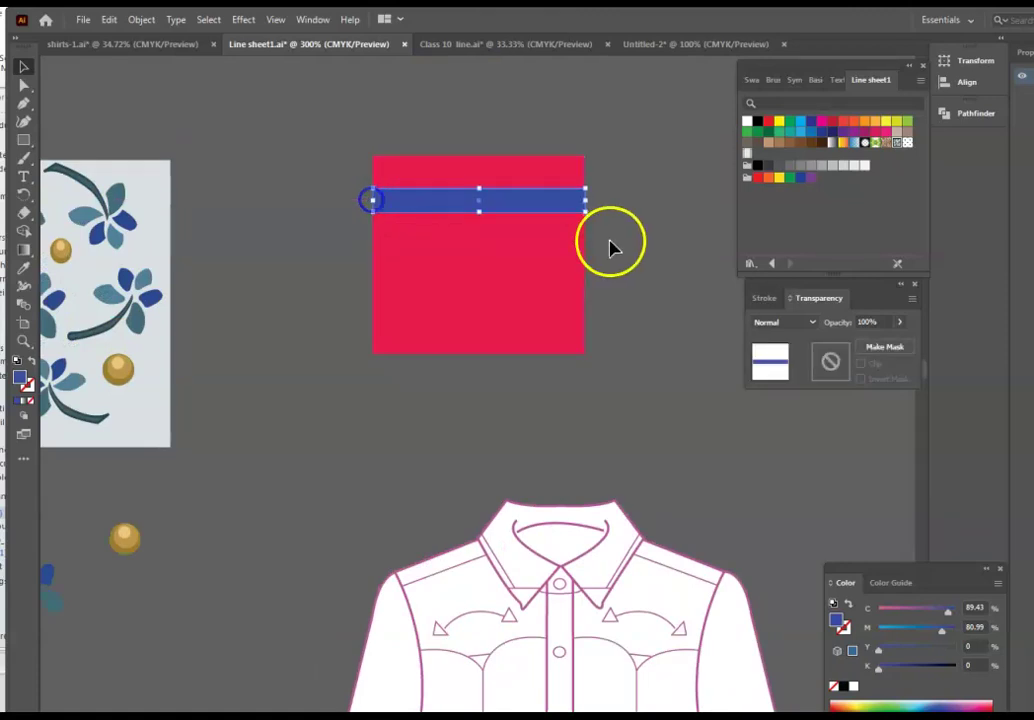
click(613, 245)
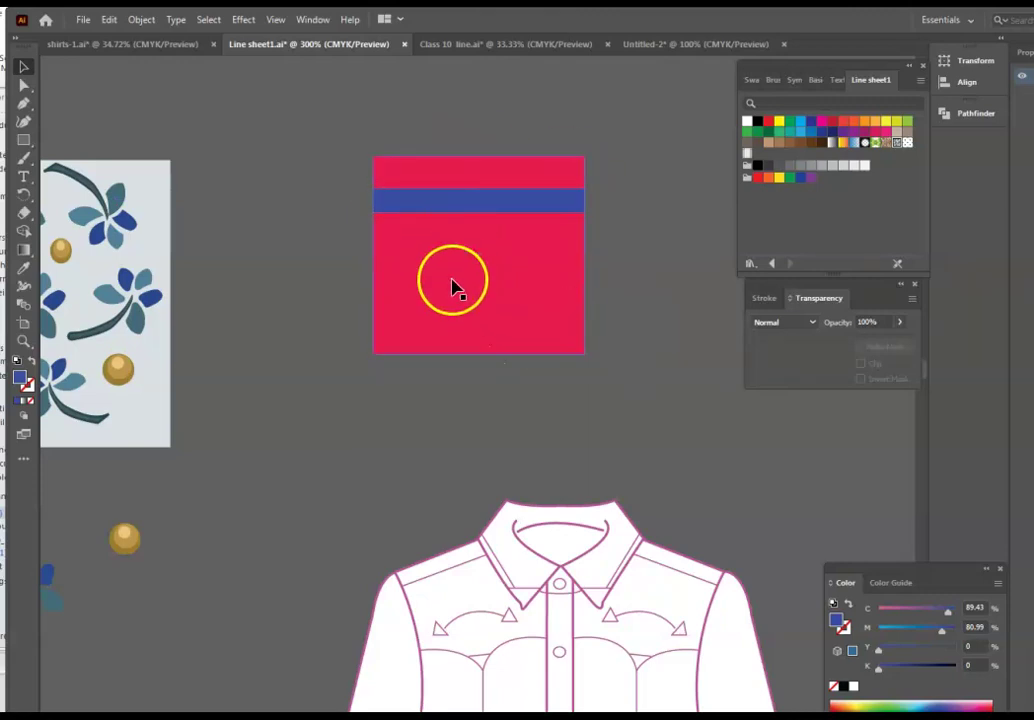
- Duplicate the blue stripe twice below the original across the red square, with the lowest copy offset slightly to the right
click(496, 205)
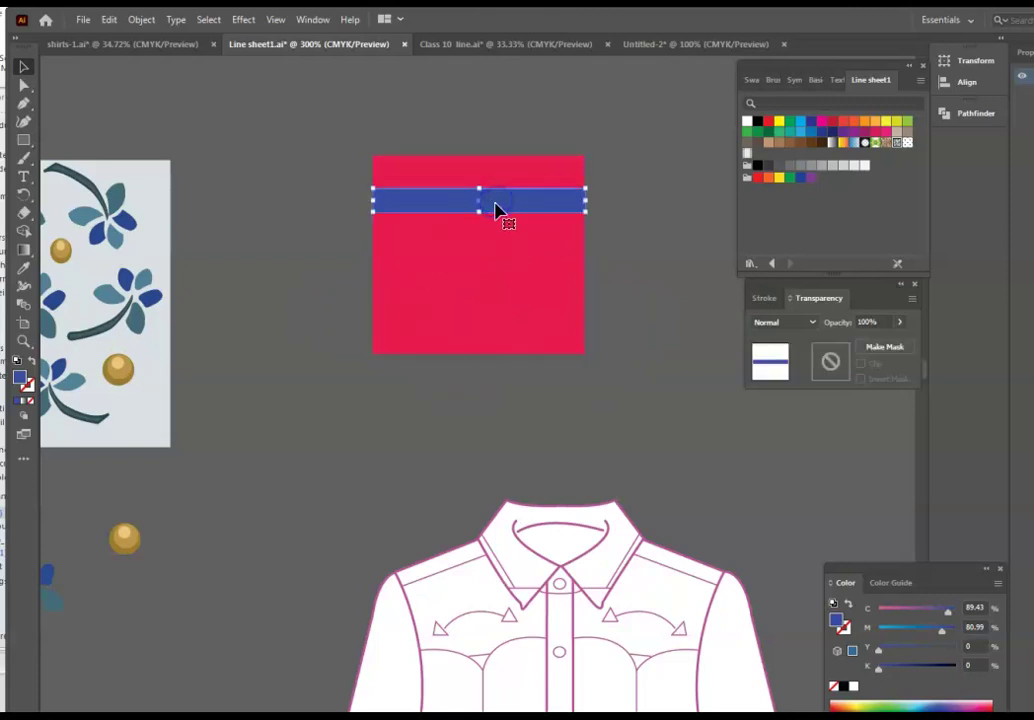
key(ctrl+c)
key(ctrl+v)
drag(524, 397, 527, 265)
click(528, 388)
drag(548, 388, 548, 313)
click(632, 346)
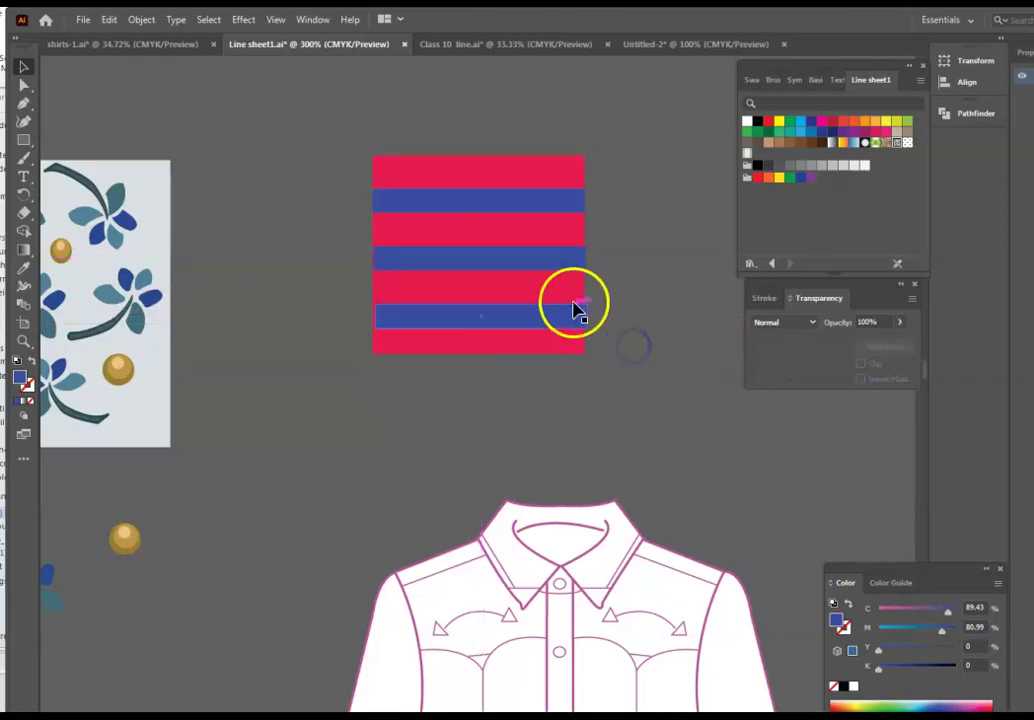
drag(547, 318, 555, 316)
click(642, 323)
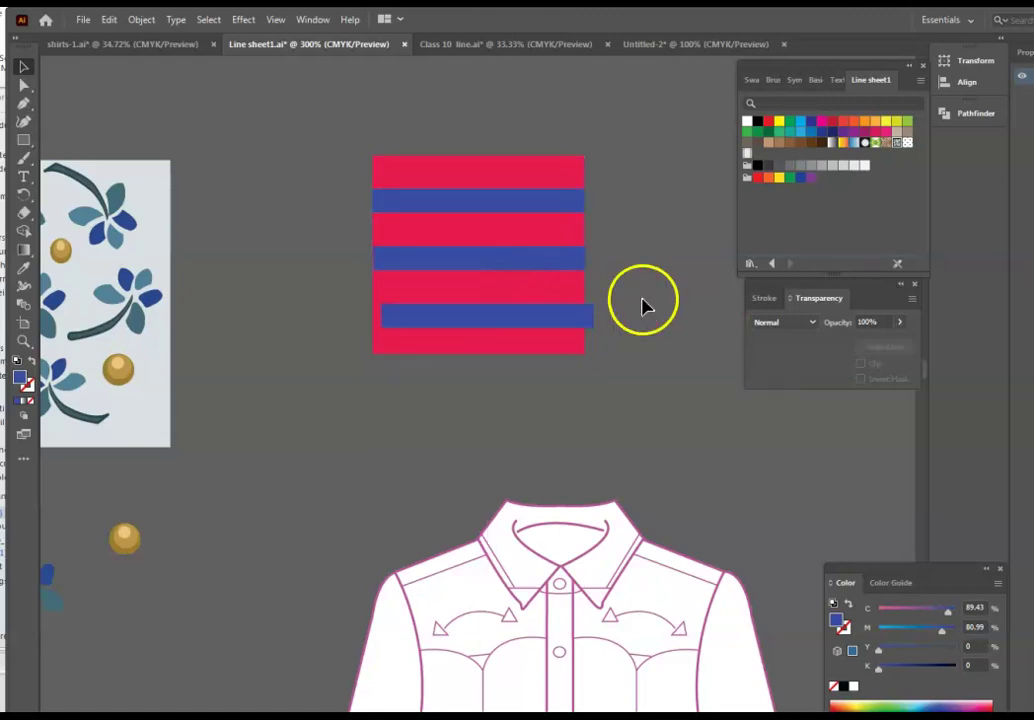
- Align the left edges of the three horizontal blue stripes
click(967, 82)
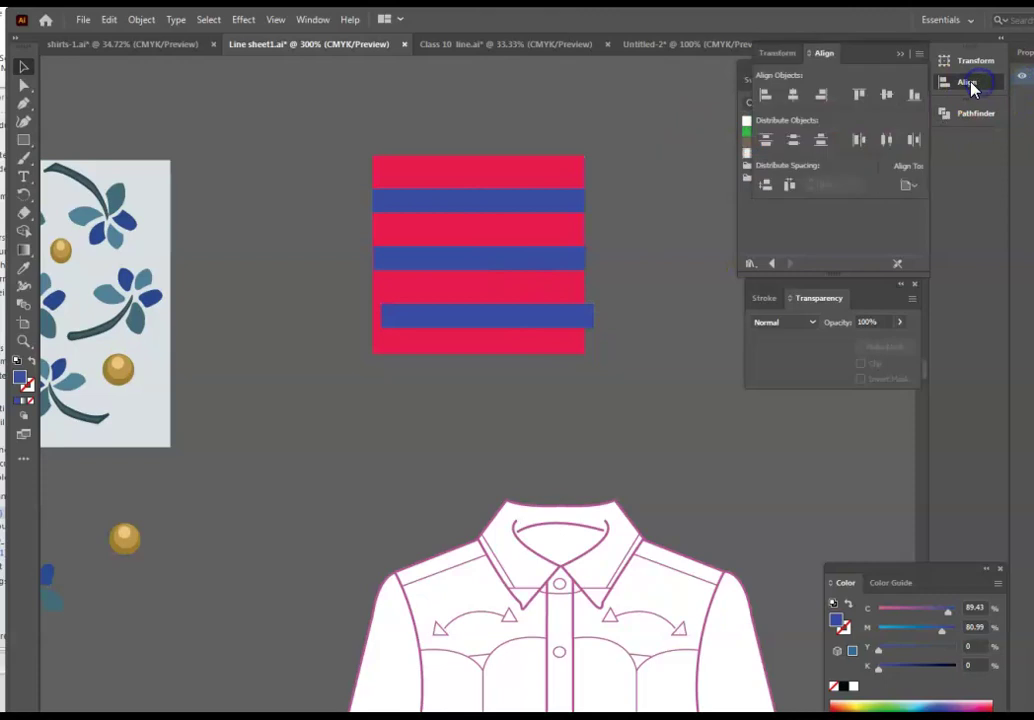
click(505, 198)
shift+click(503, 260)
shift+click(528, 323)
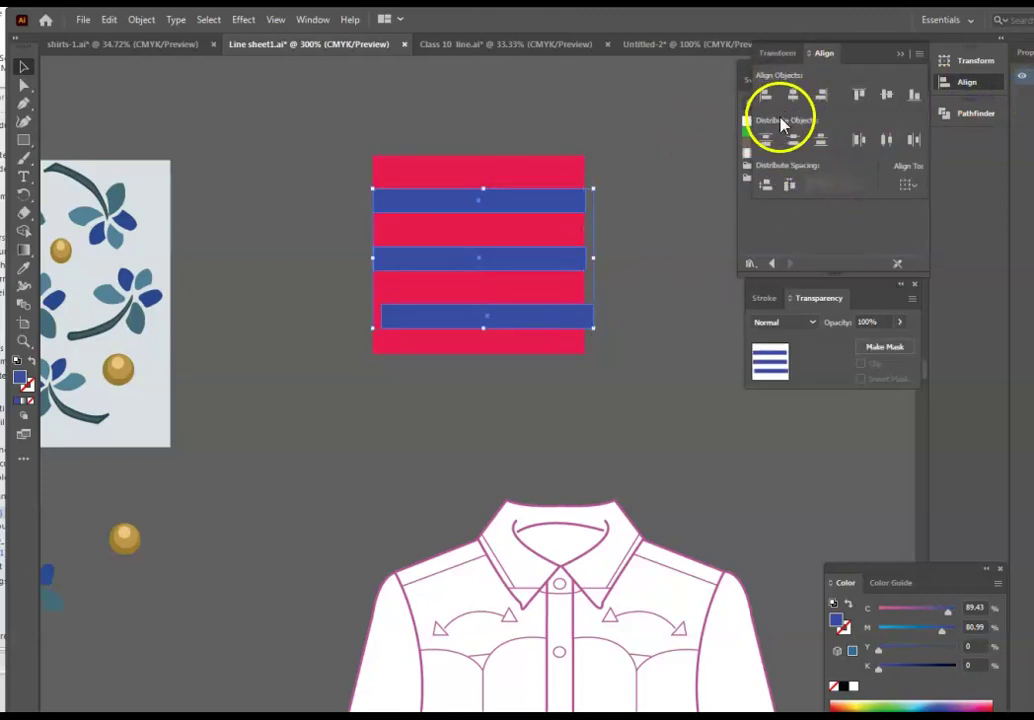
click(664, 222)
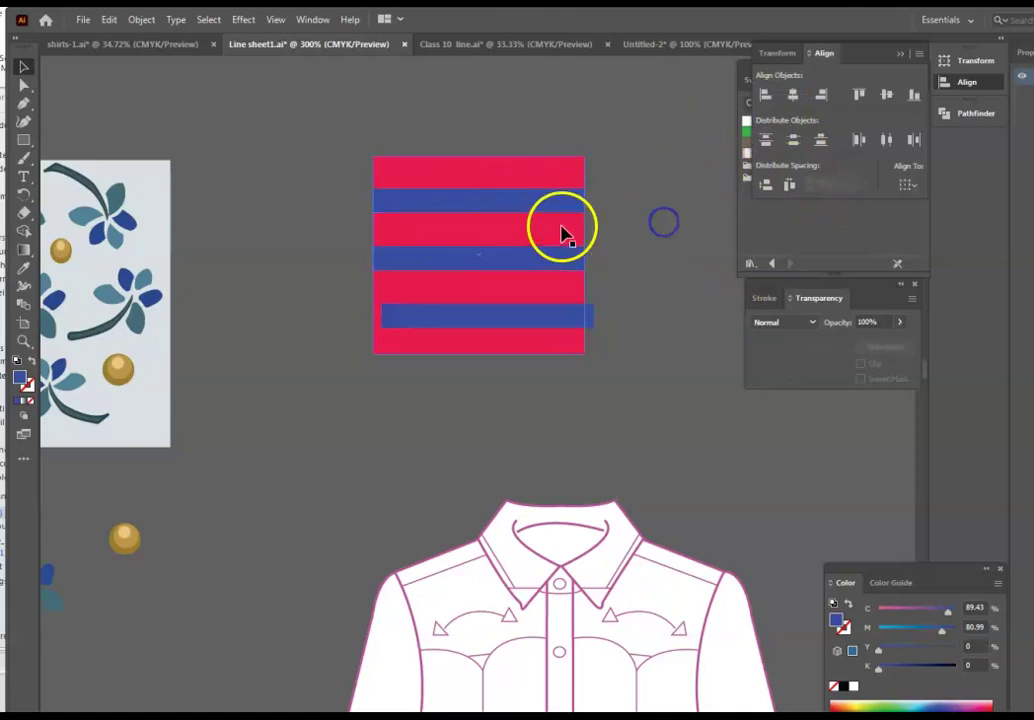
click(557, 206)
shift+click(561, 262)
shift+click(565, 312)
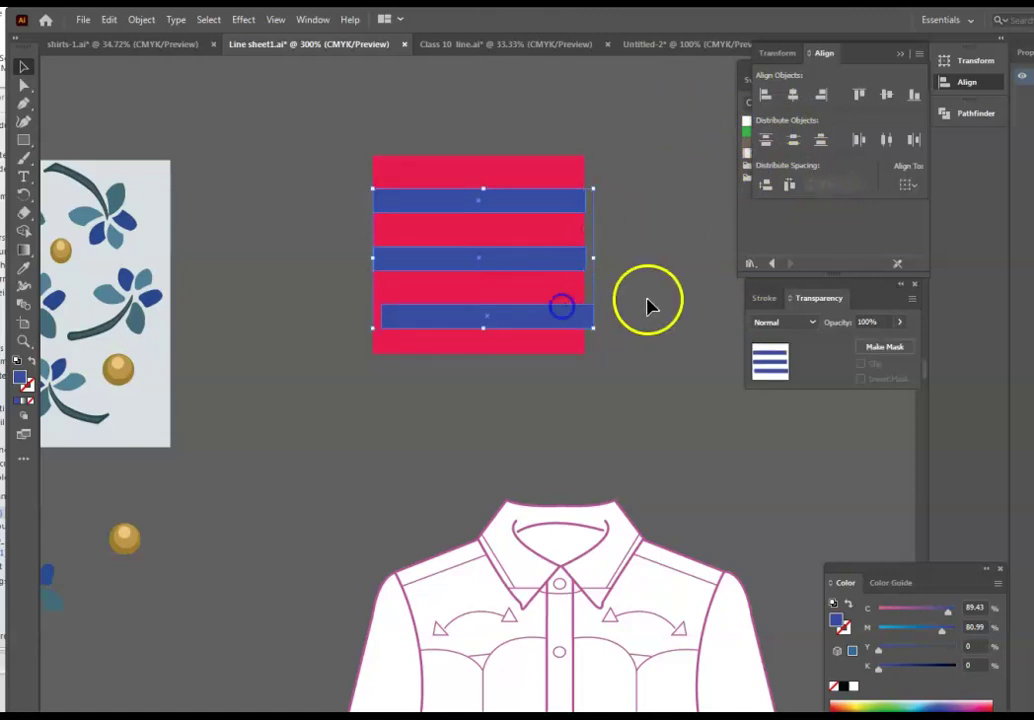
click(765, 96)
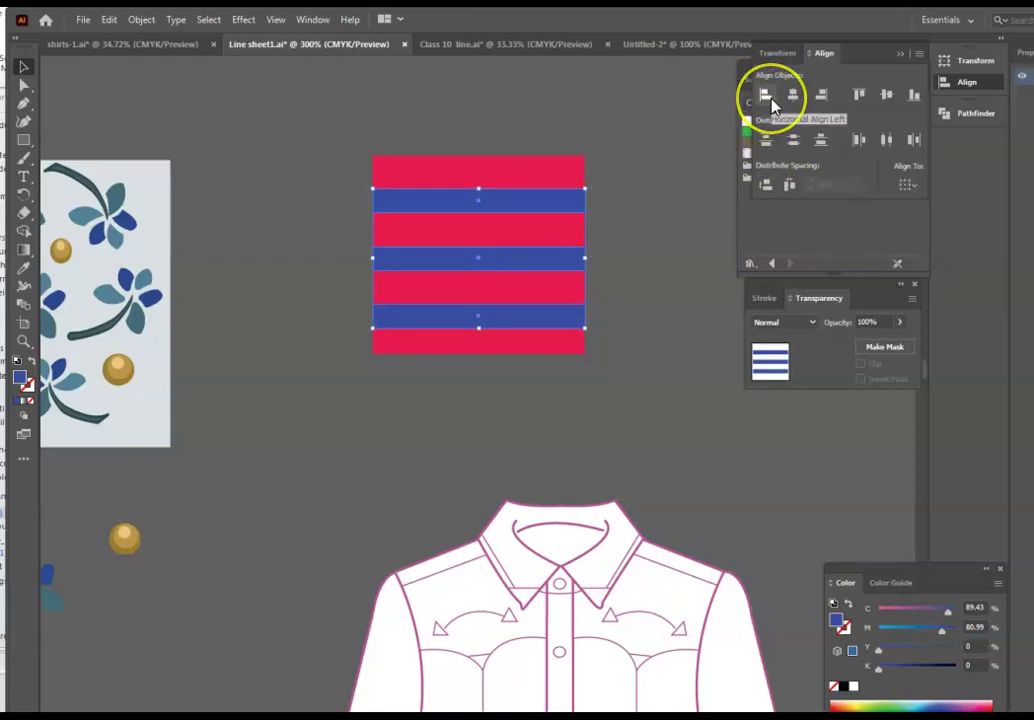
click(767, 95)
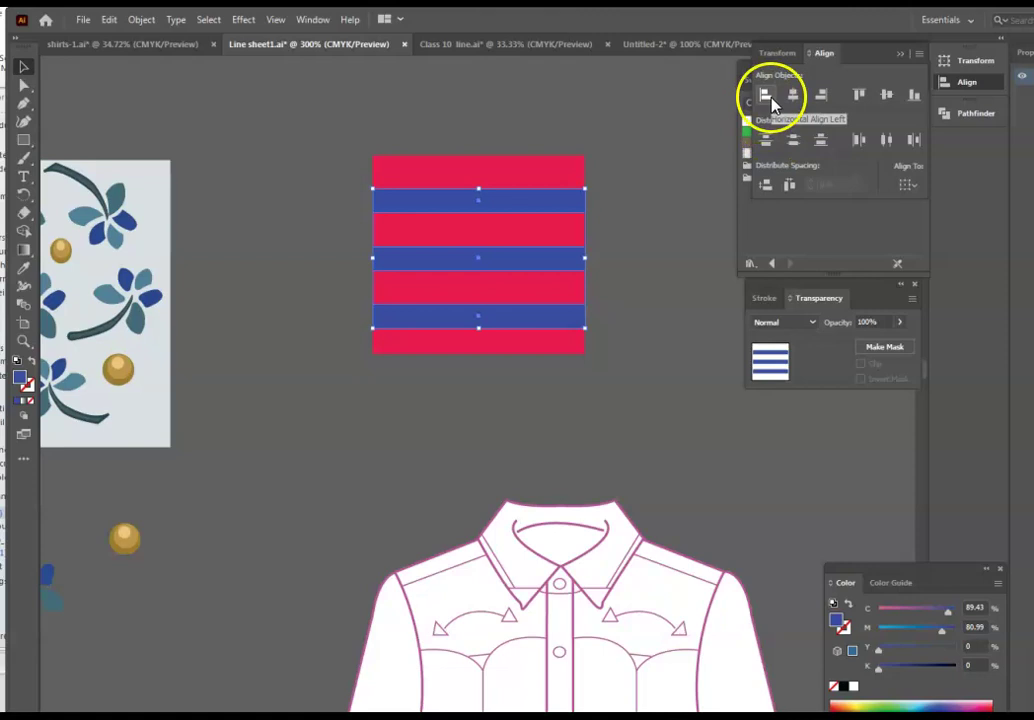
click(801, 152)
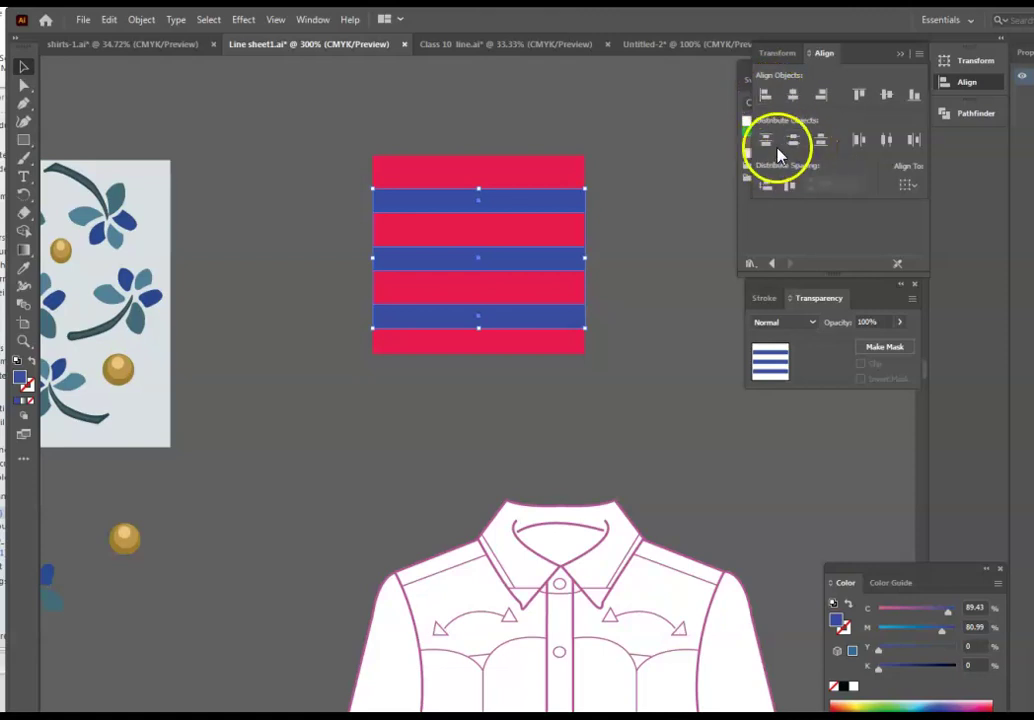
click(618, 240)
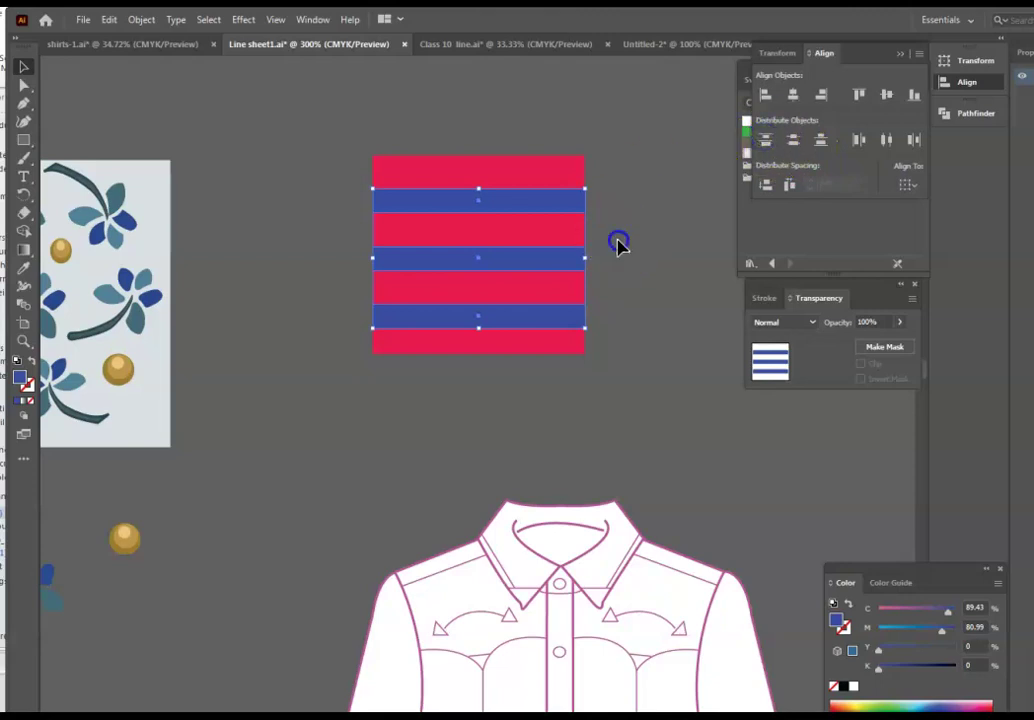
- Create a copy of the three blue stripes rotated 90° and shorten the vertical copies to the red square's height
click(547, 201)
shift+click(565, 260)
shift+click(575, 311)
right_click(578, 316)
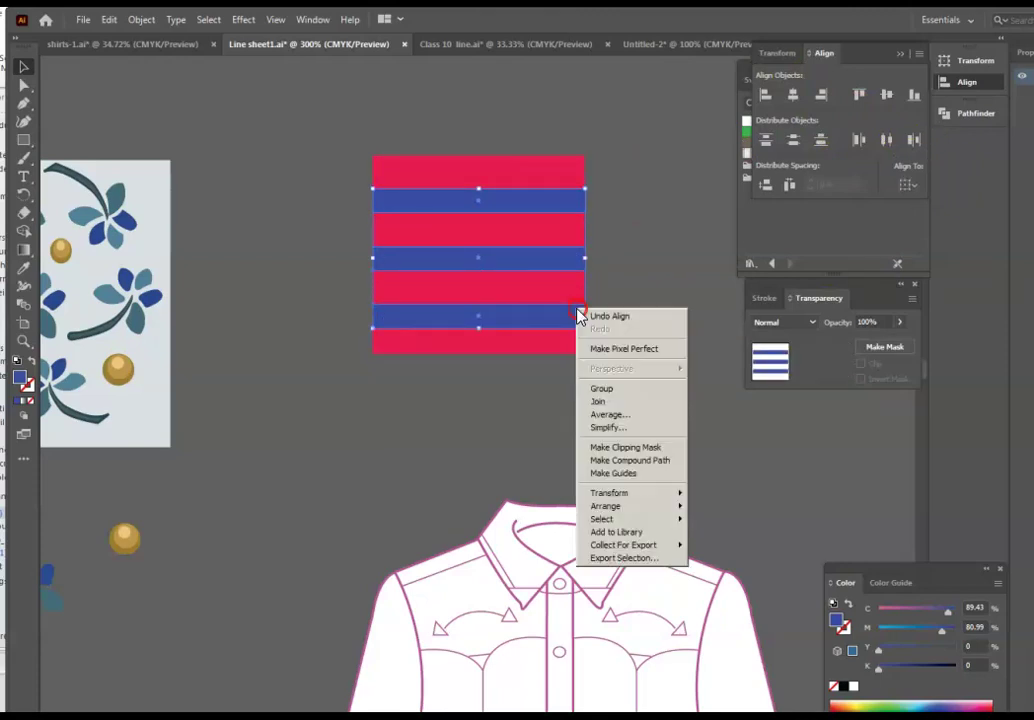
mouse_move(653, 496)
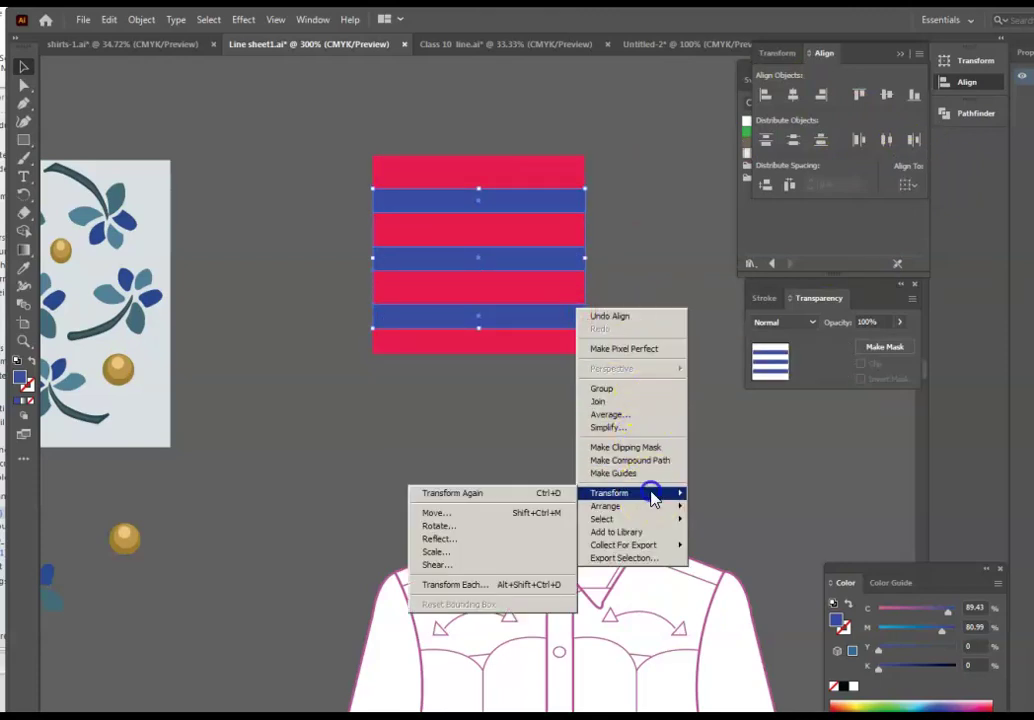
click(540, 535)
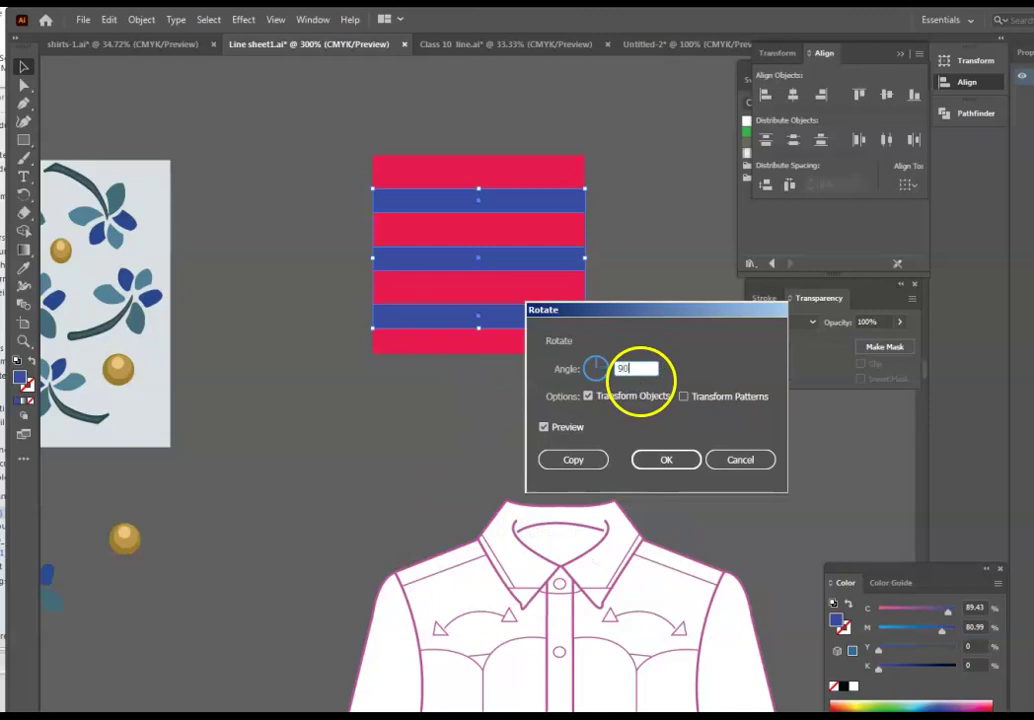
click(594, 458)
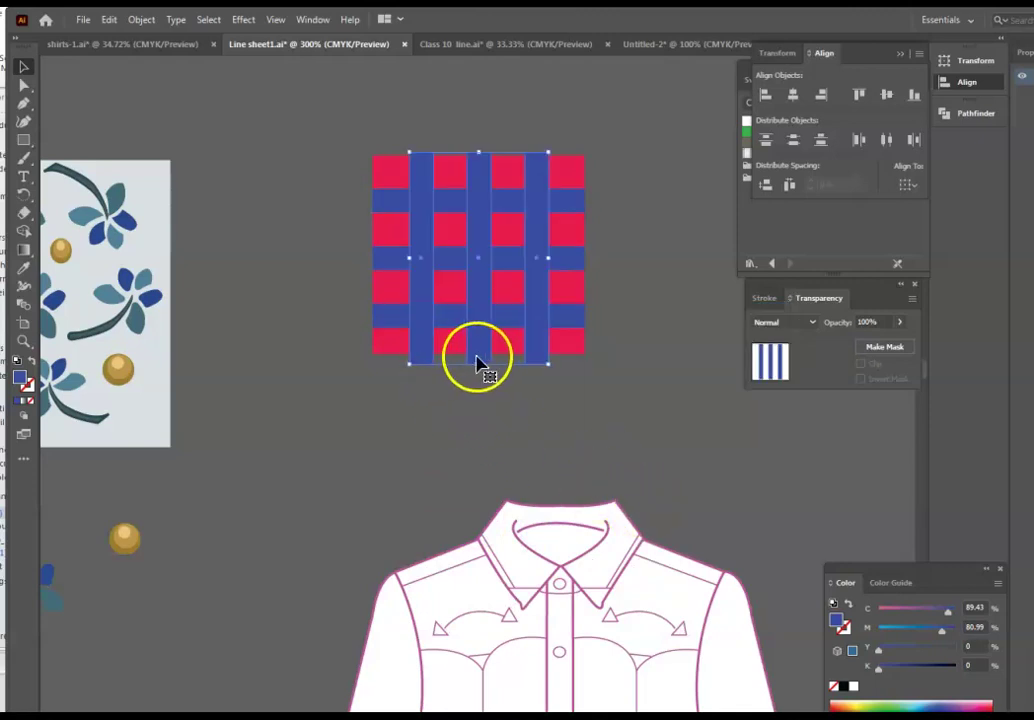
drag(478, 366, 485, 352)
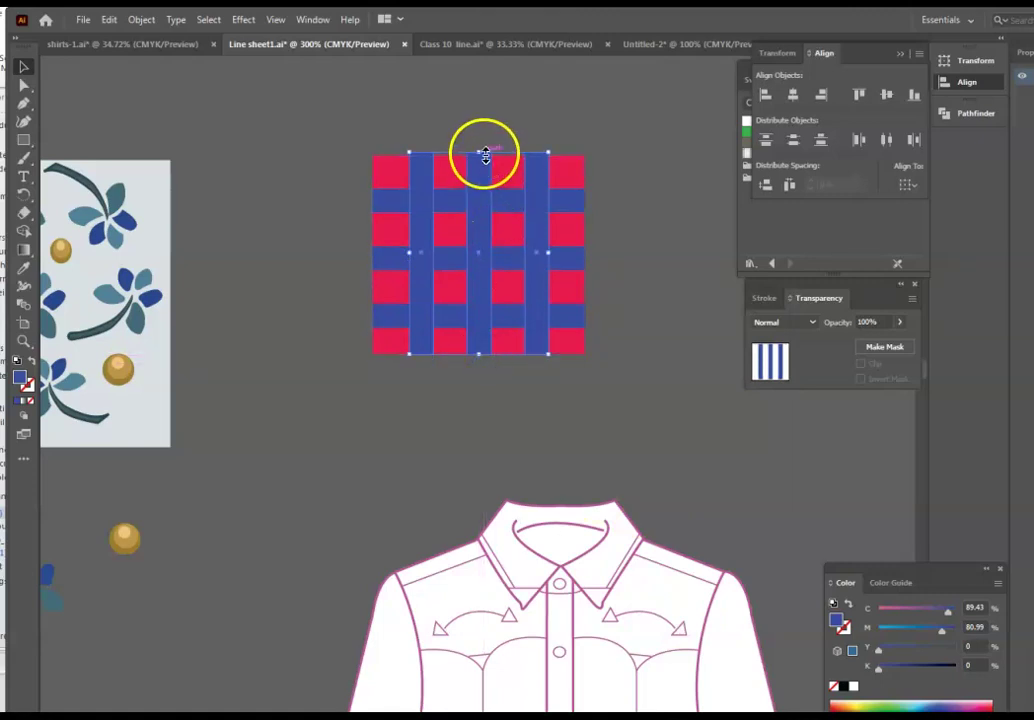
drag(480, 155, 480, 156)
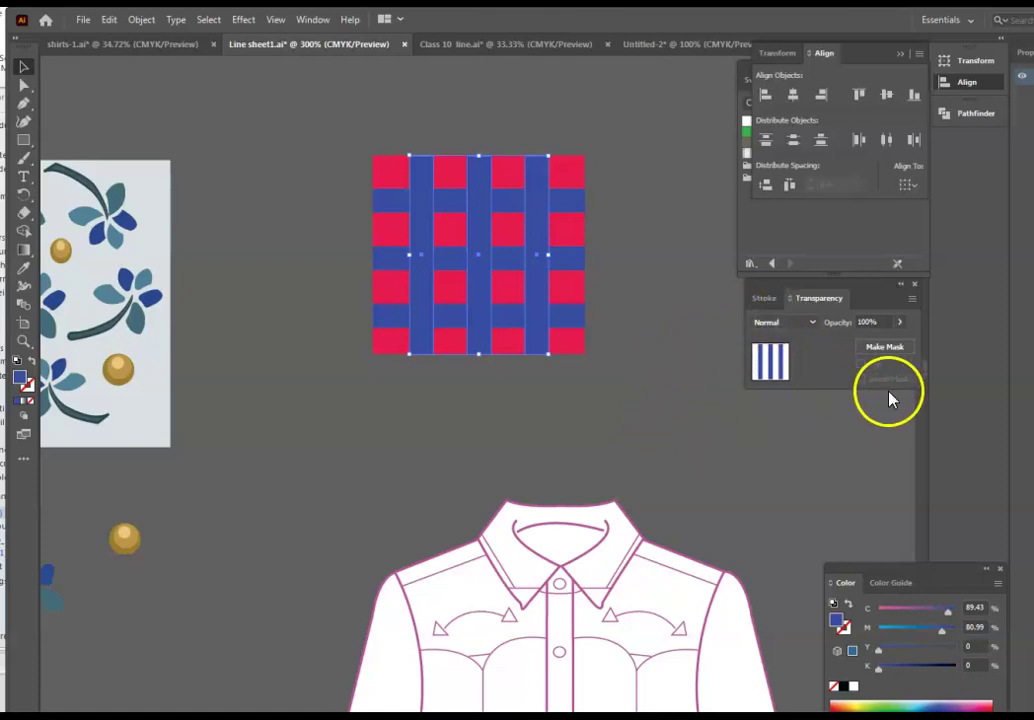
- Reduce the opacity of the three vertical blue stripes to about 54%
click(768, 298)
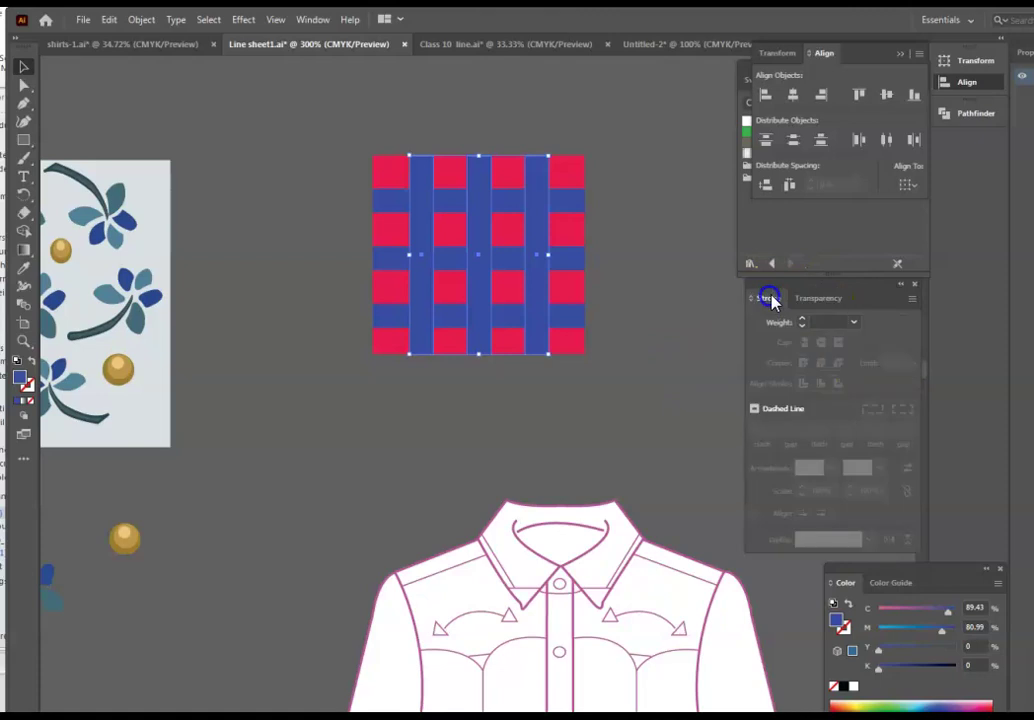
click(817, 300)
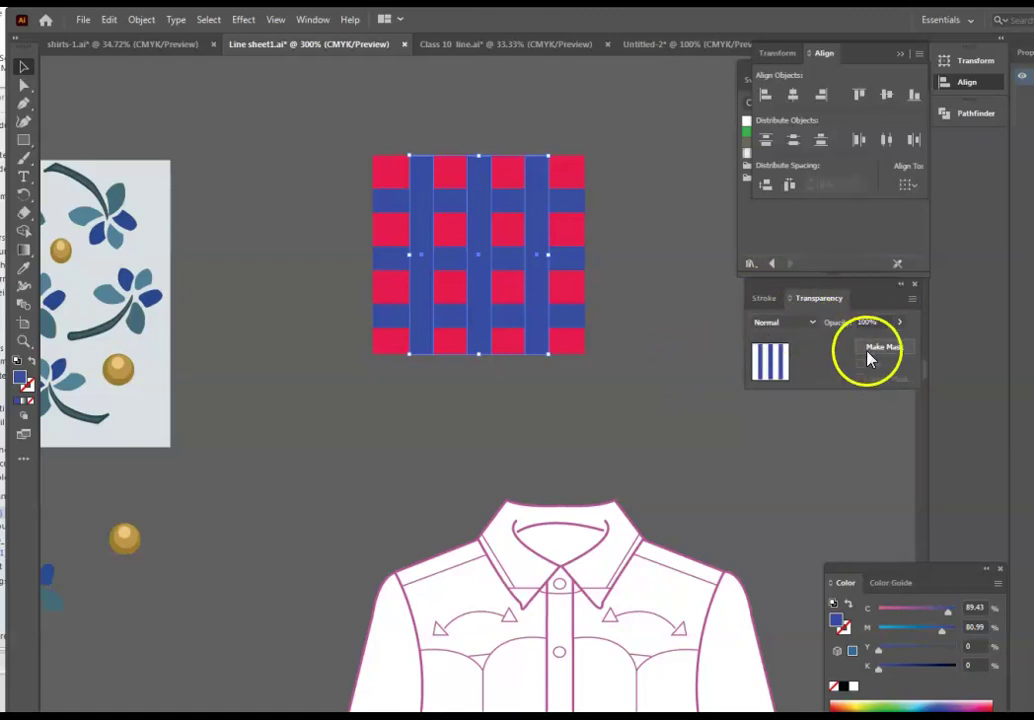
click(318, 22)
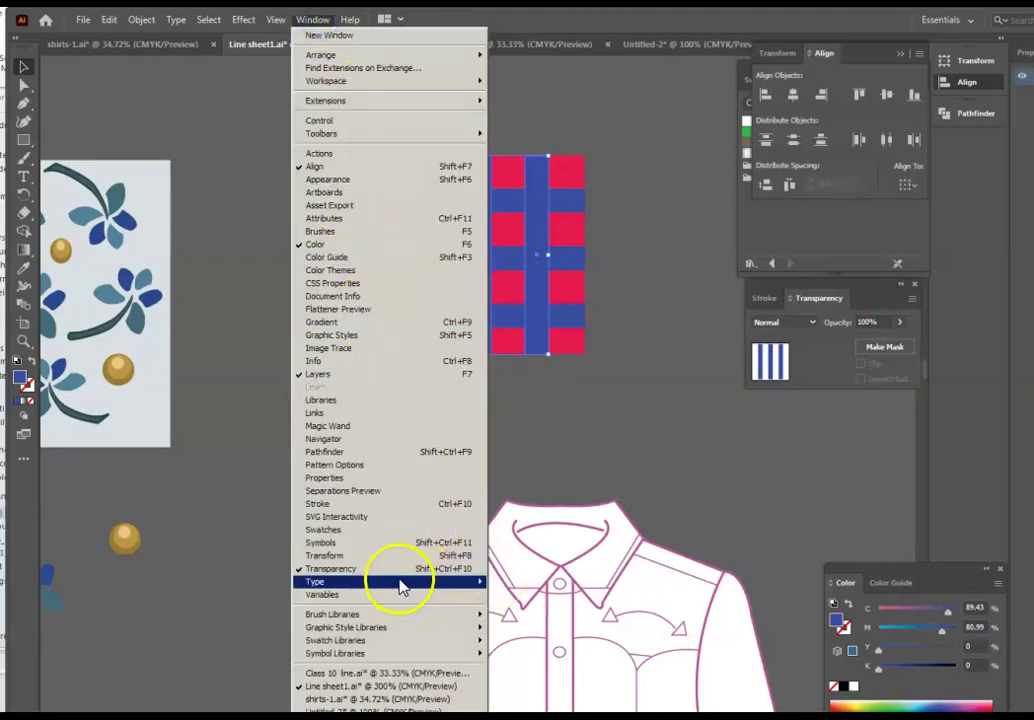
click(743, 464)
click(430, 238)
shift+click(478, 190)
shift+click(545, 182)
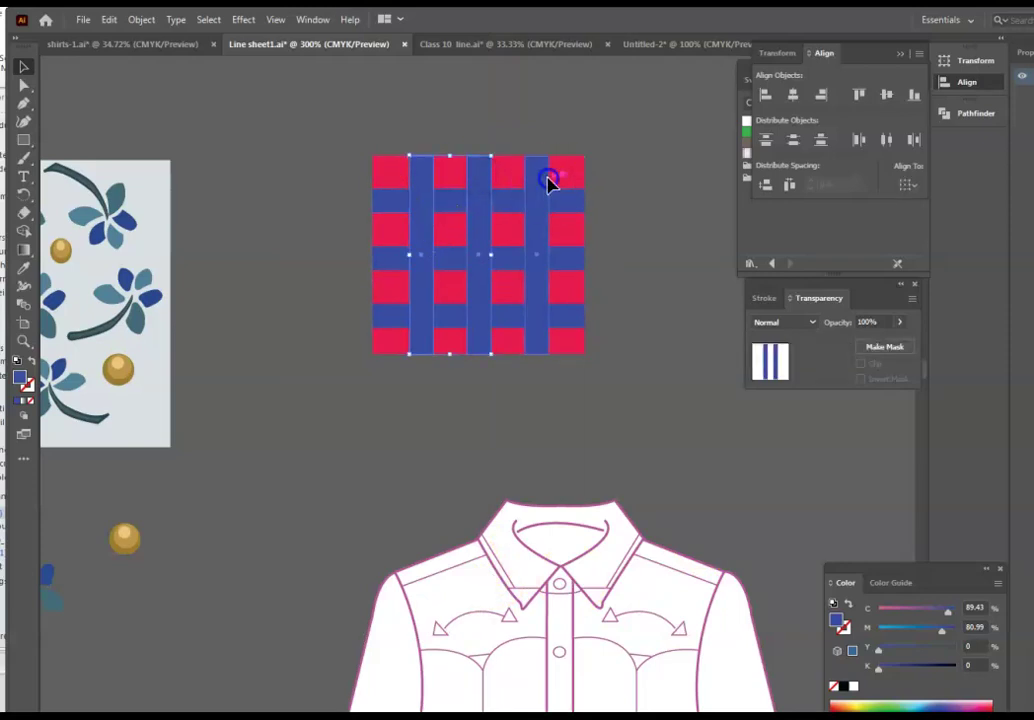
click(901, 323)
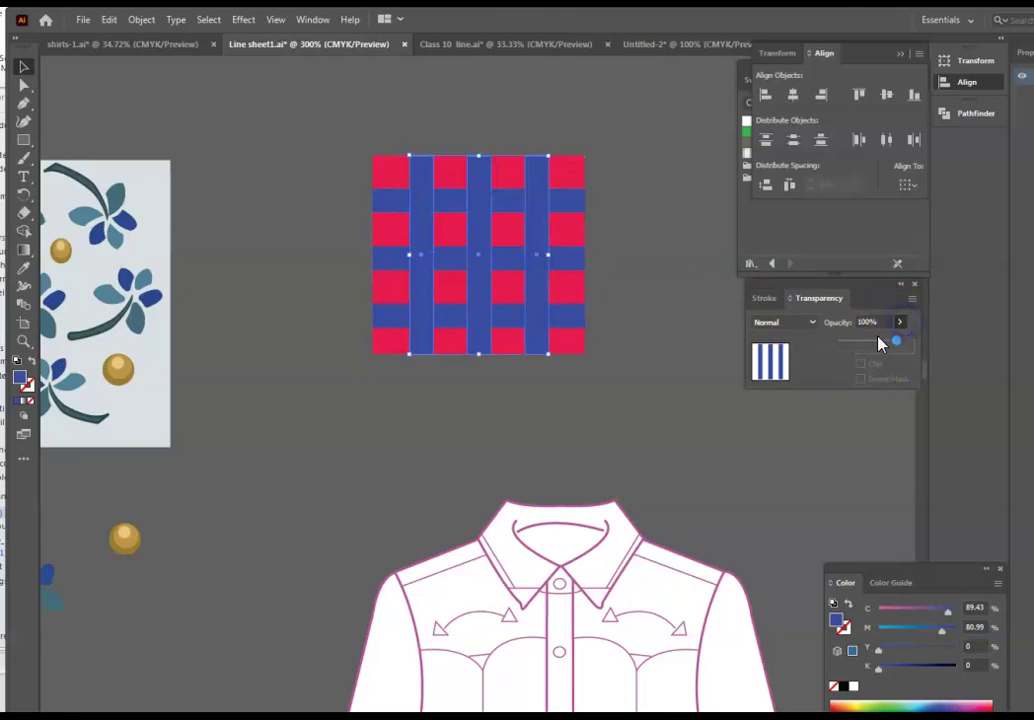
click(873, 345)
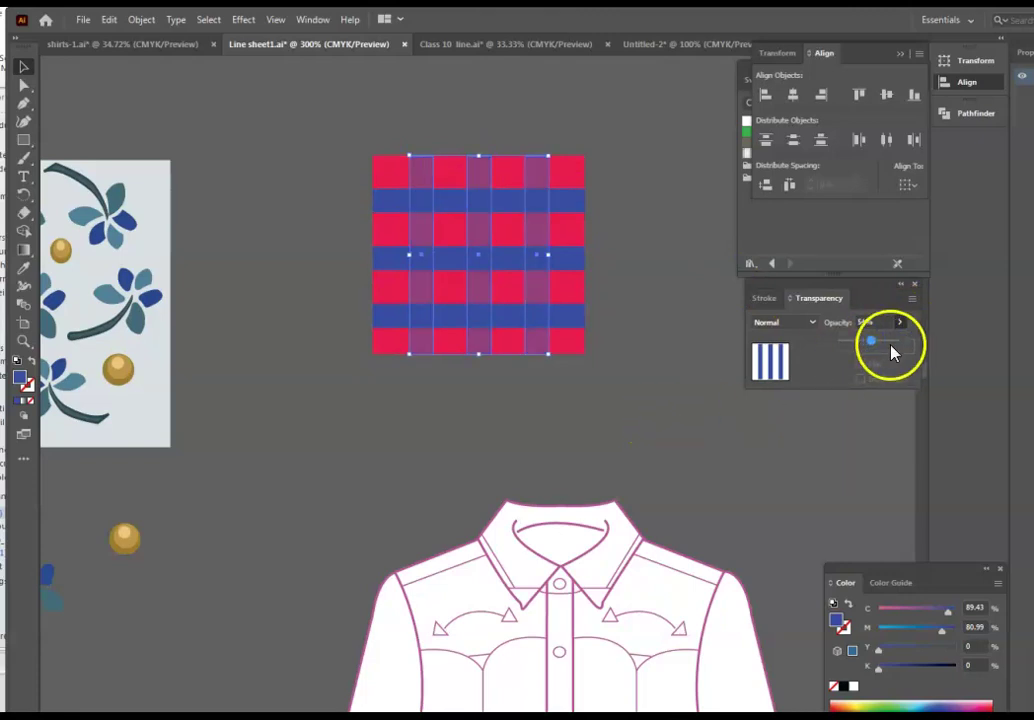
key(Return)
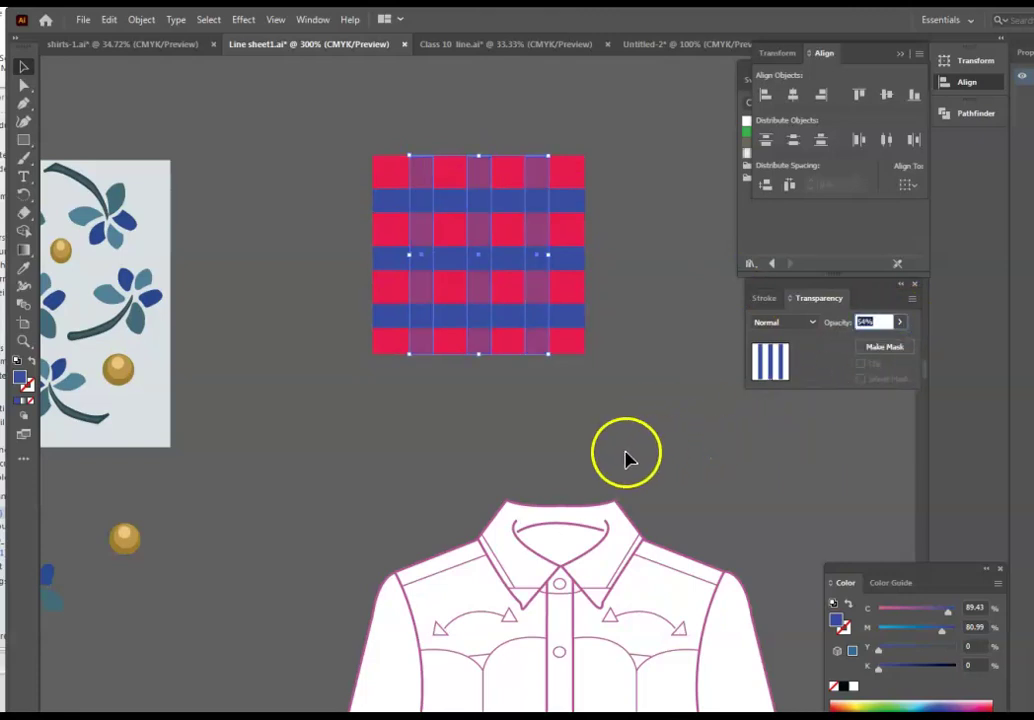
- Reduce the opacity of the three horizontal blue stripes to about 85%
click(169, 105)
click(389, 212)
shift+click(402, 259)
shift+click(391, 318)
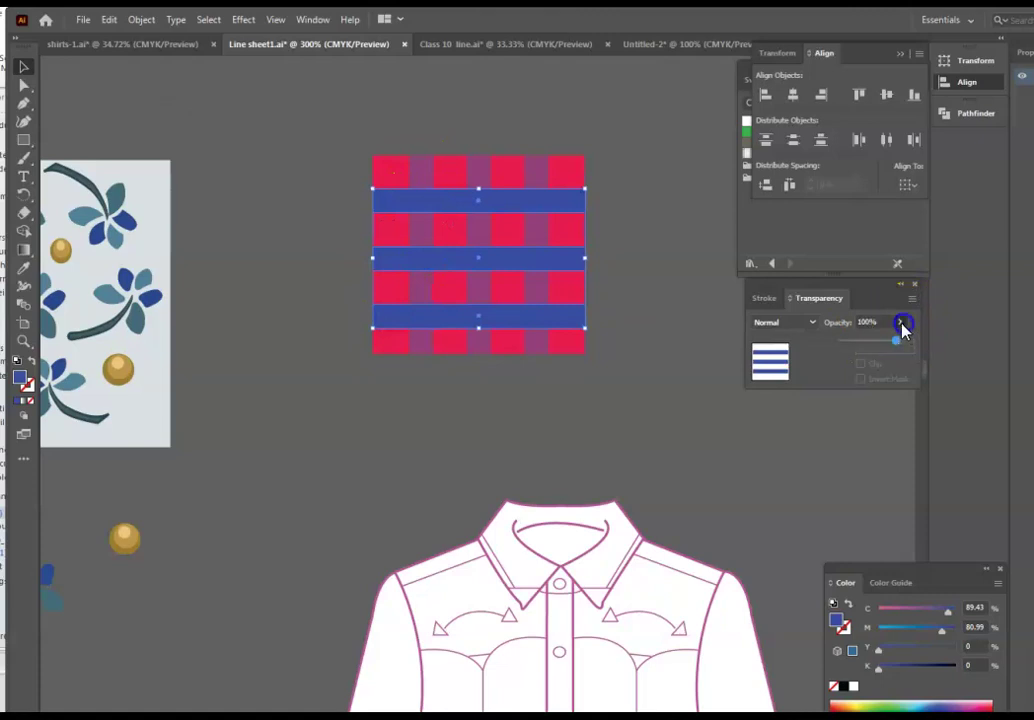
drag(884, 339, 889, 351)
click(734, 450)
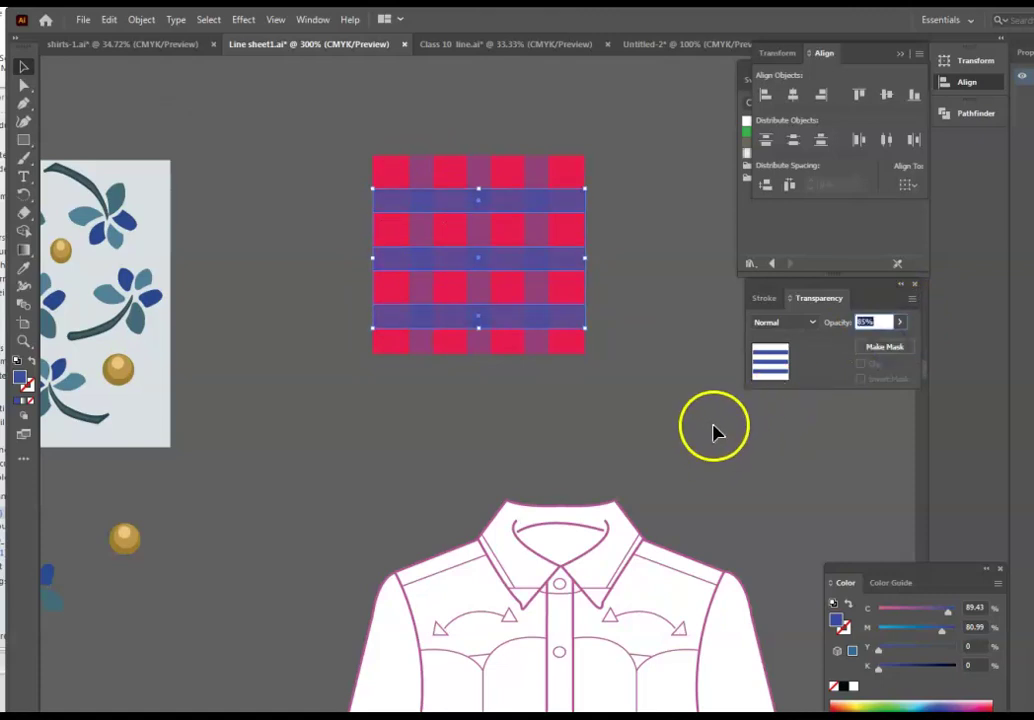
click(591, 413)
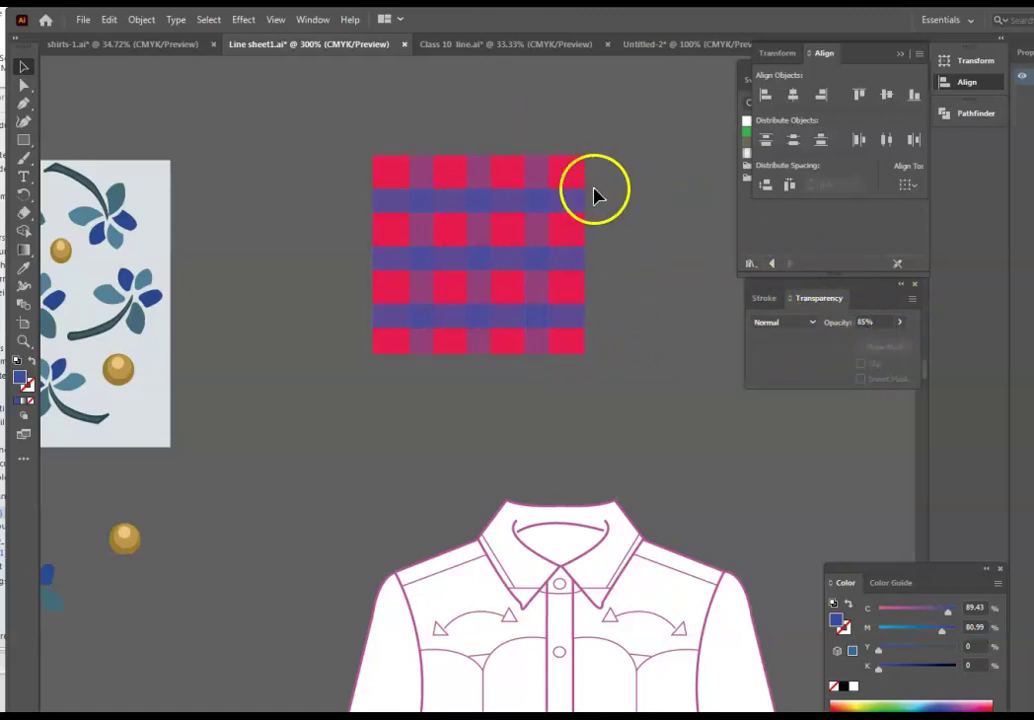
- Save the complete red and blue plaid tile, with all its stripes, as a new pattern swatch
click(23, 68)
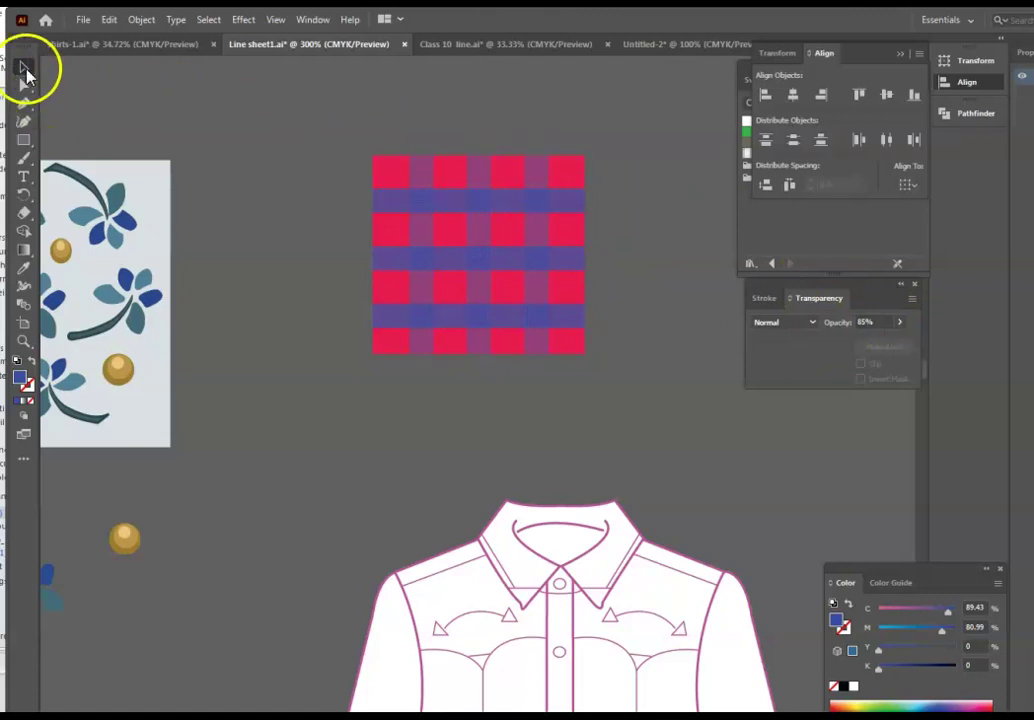
drag(261, 92, 668, 484)
drag(670, 420, 668, 418)
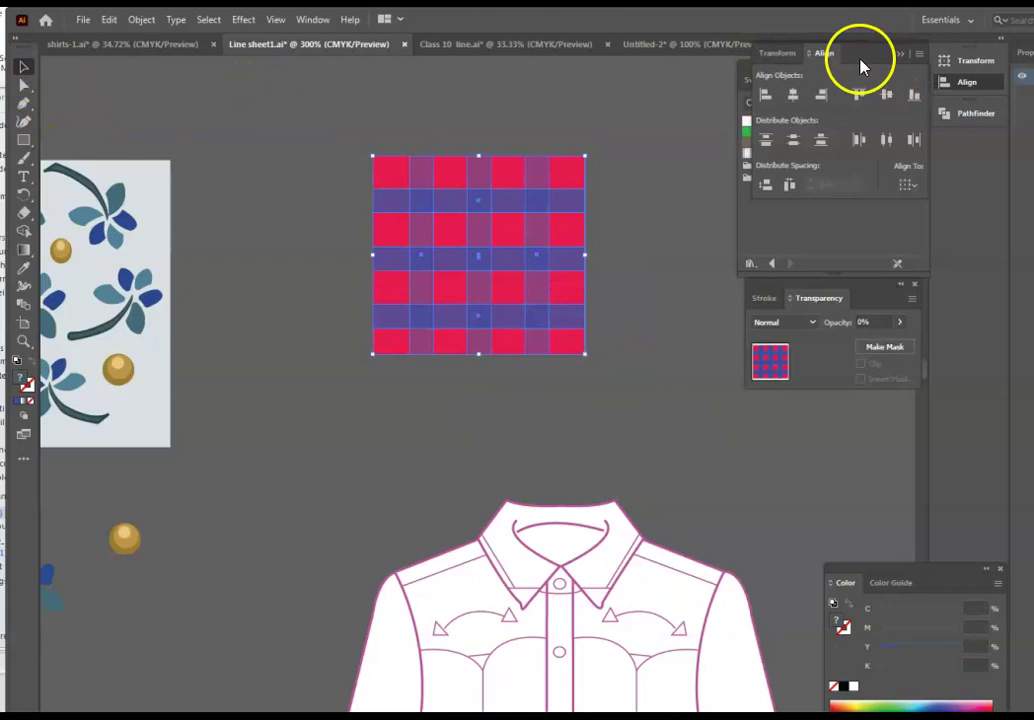
click(902, 55)
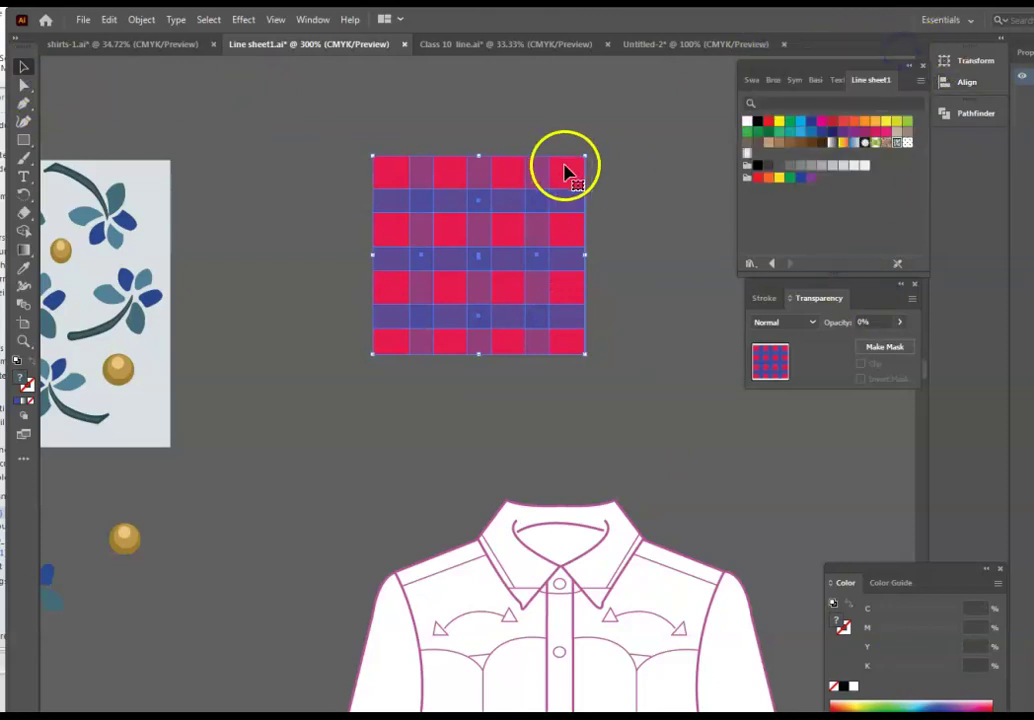
click(752, 82)
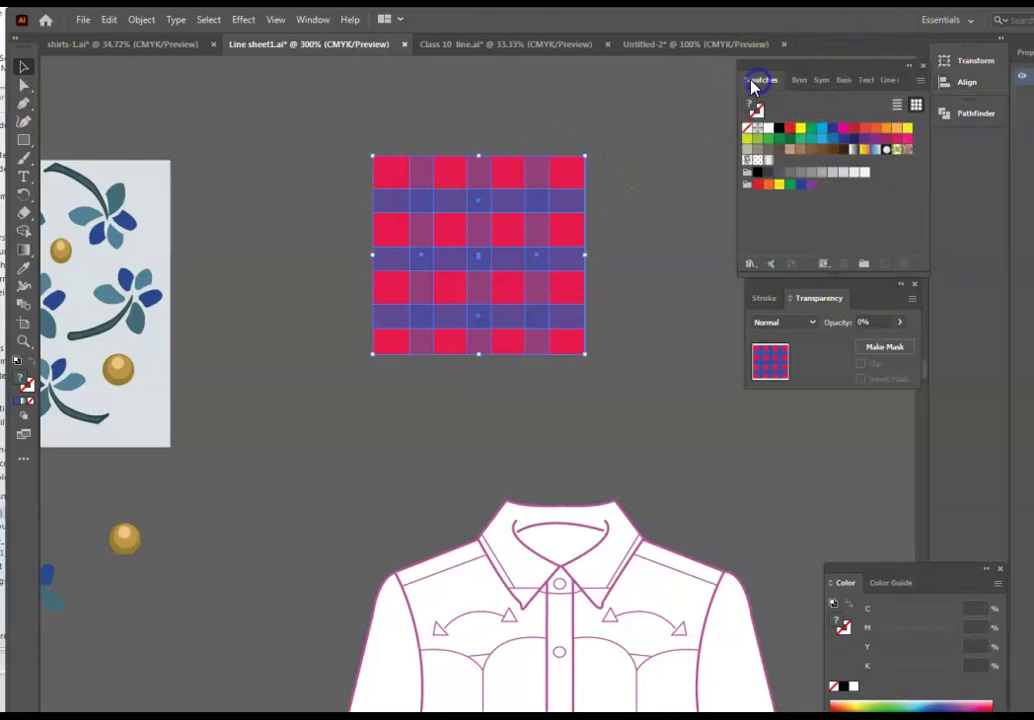
click(890, 79)
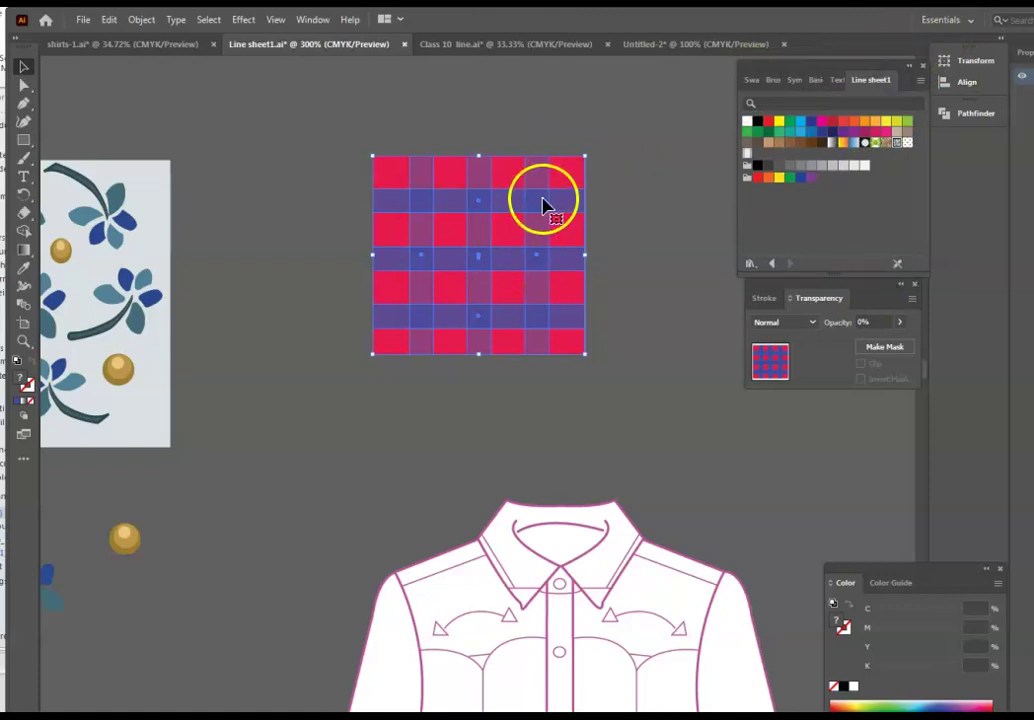
drag(538, 168, 866, 205)
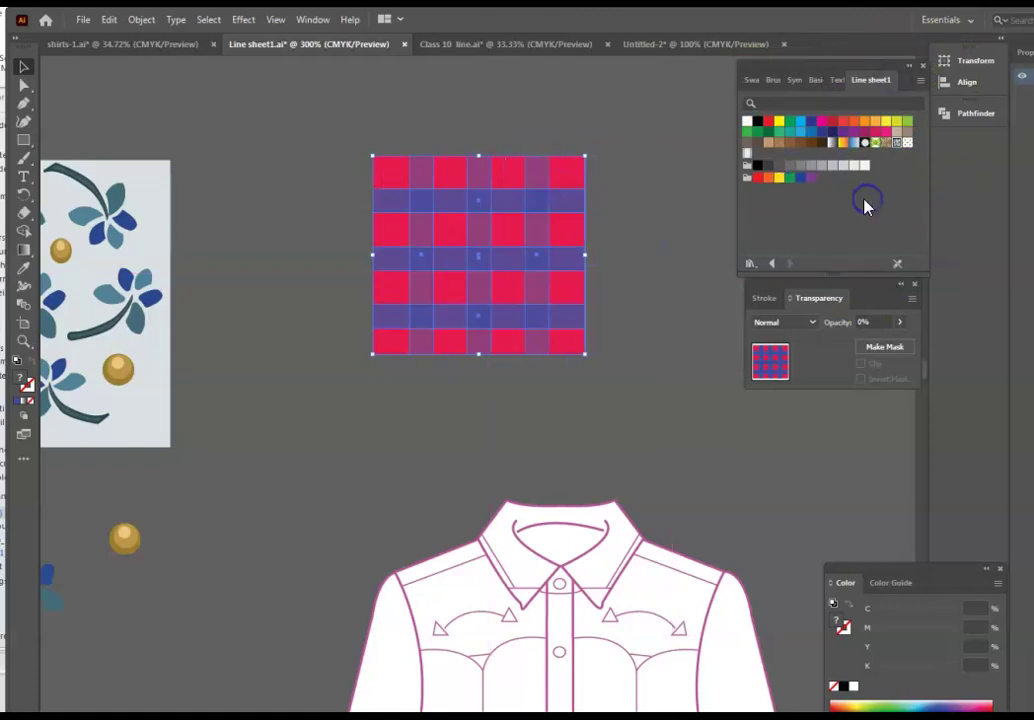
drag(549, 180, 810, 212)
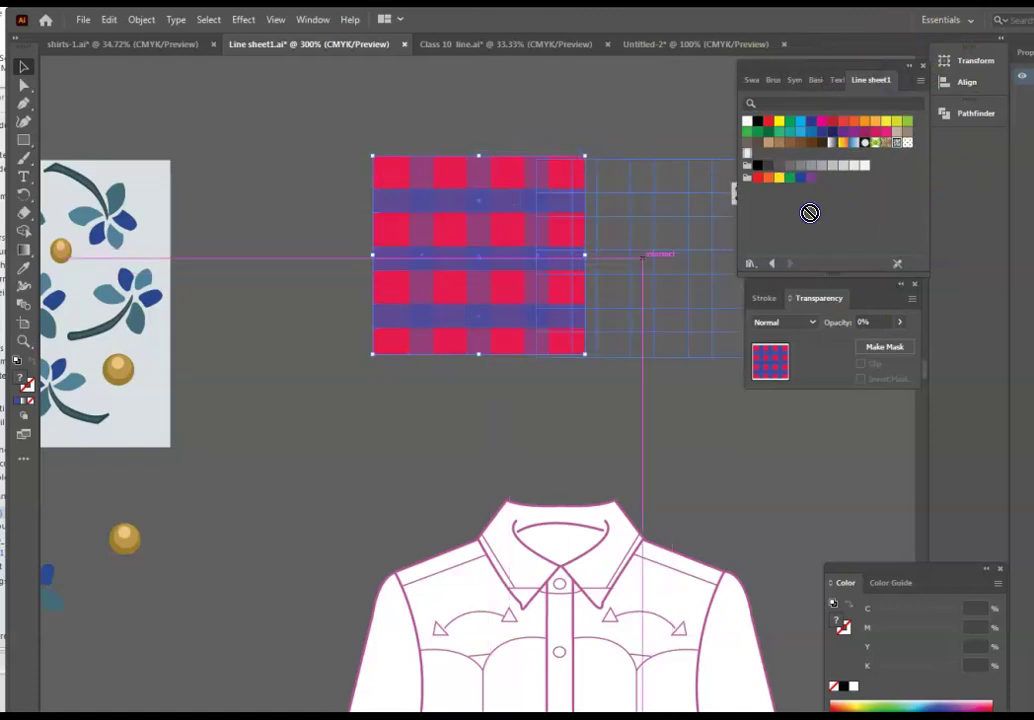
drag(783, 155, 772, 203)
click(756, 86)
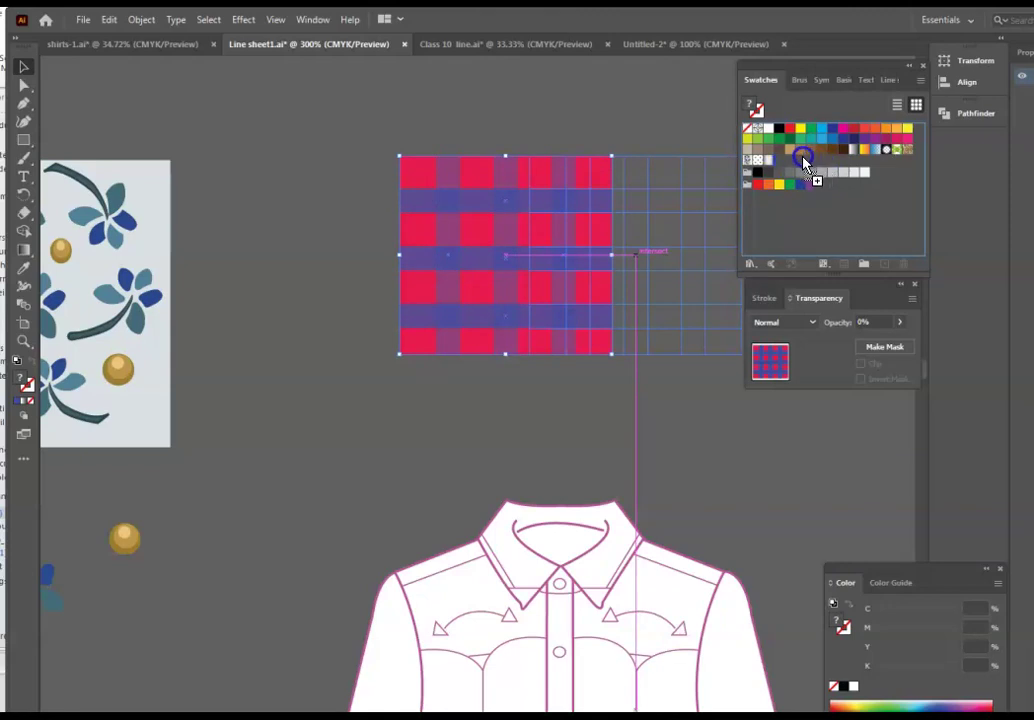
drag(803, 160, 801, 161)
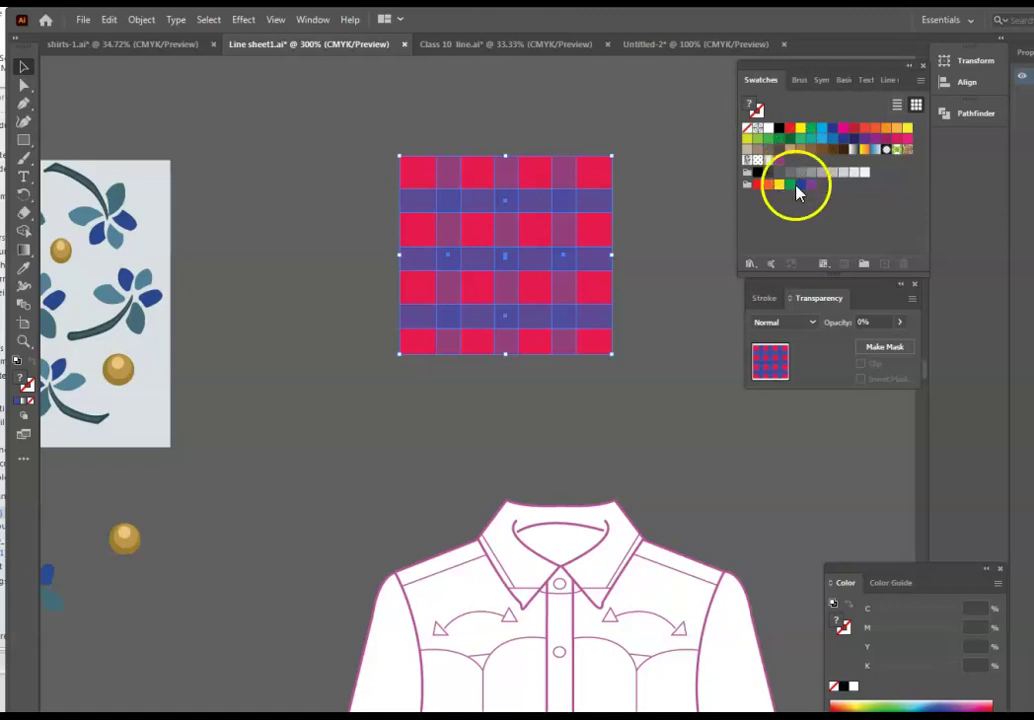
- Rename the new plaid pattern swatch "plaid red" and finish editing the pattern
double_click(781, 162)
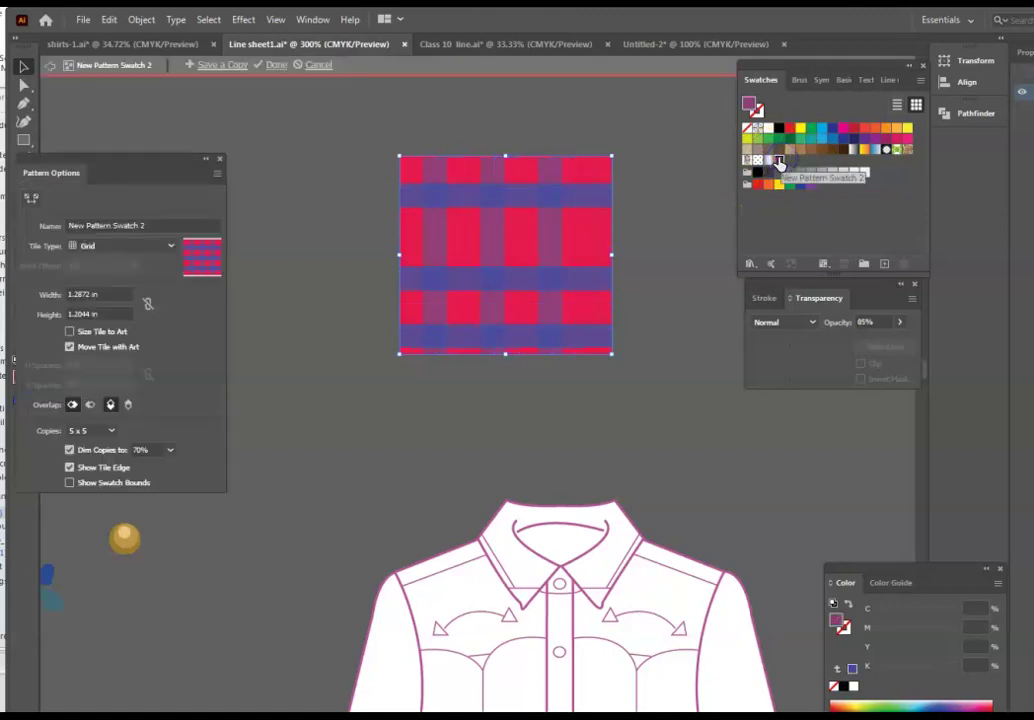
click(150, 225)
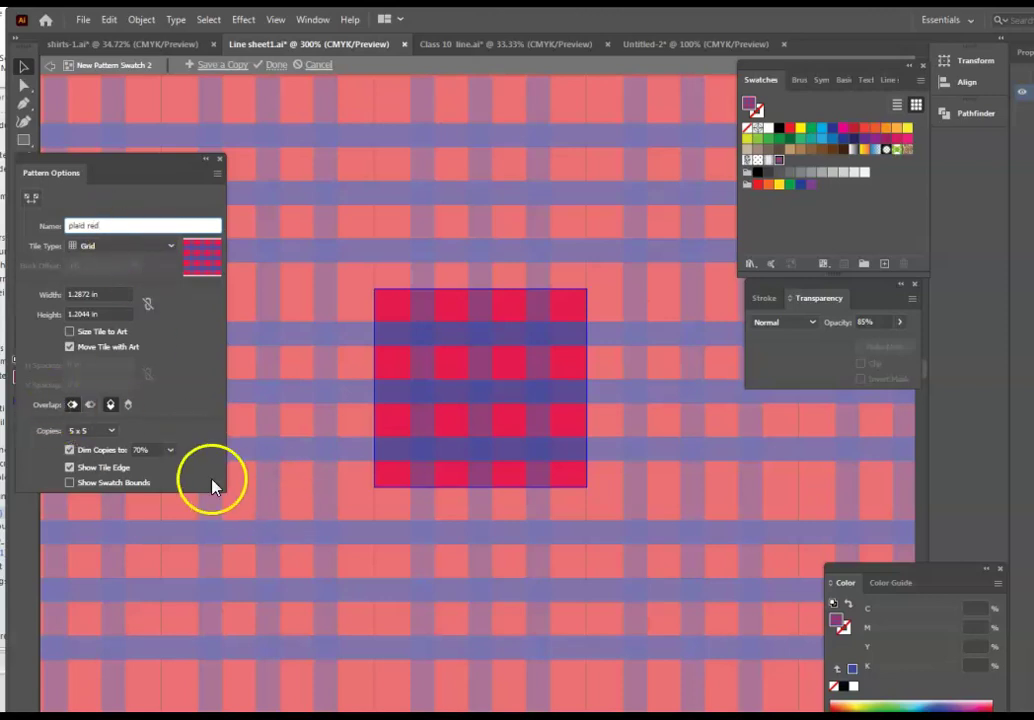
click(221, 159)
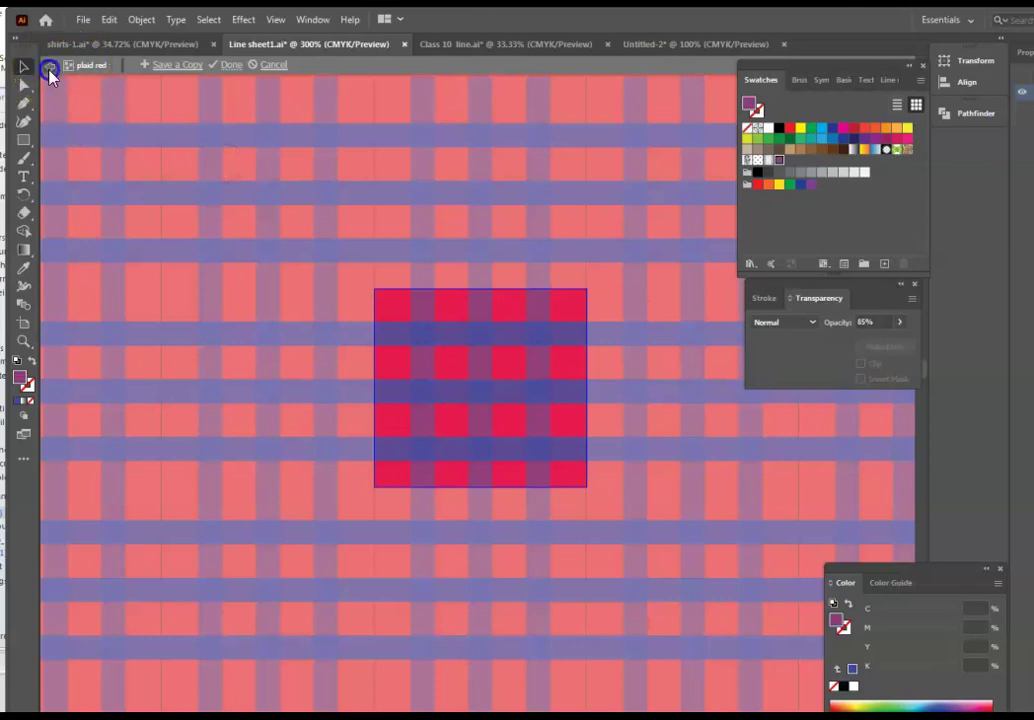
click(47, 67)
- Place a copy of the western-yoke shirt flat on the artboard beside the floral shirt
scroll(400, 412, down, 3)
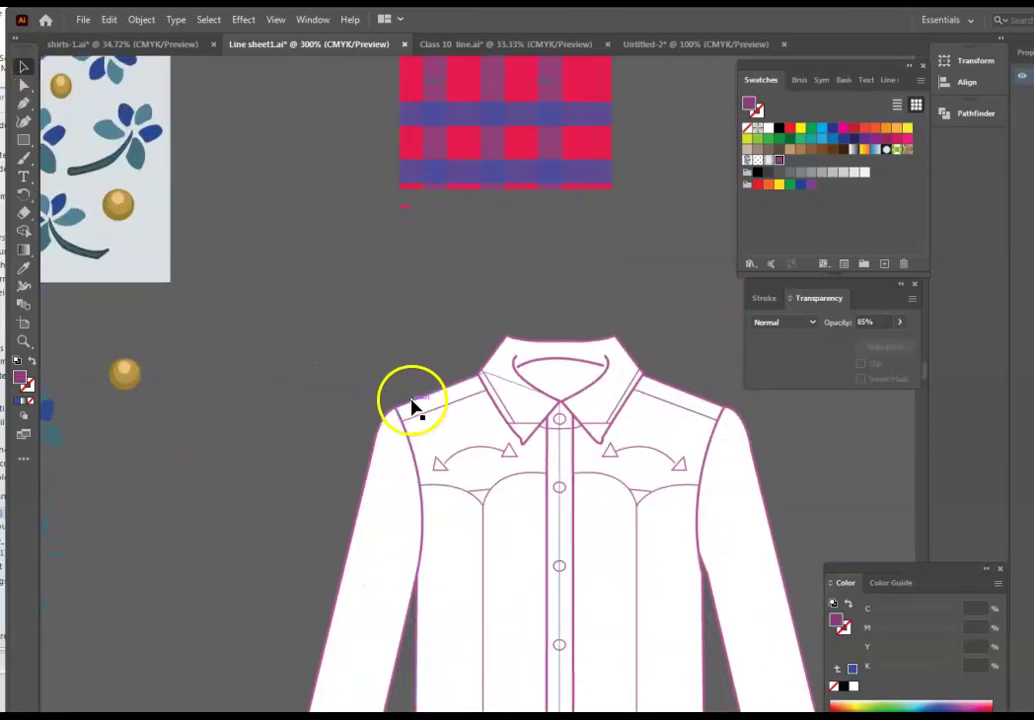
scroll(615, 275, up, 3)
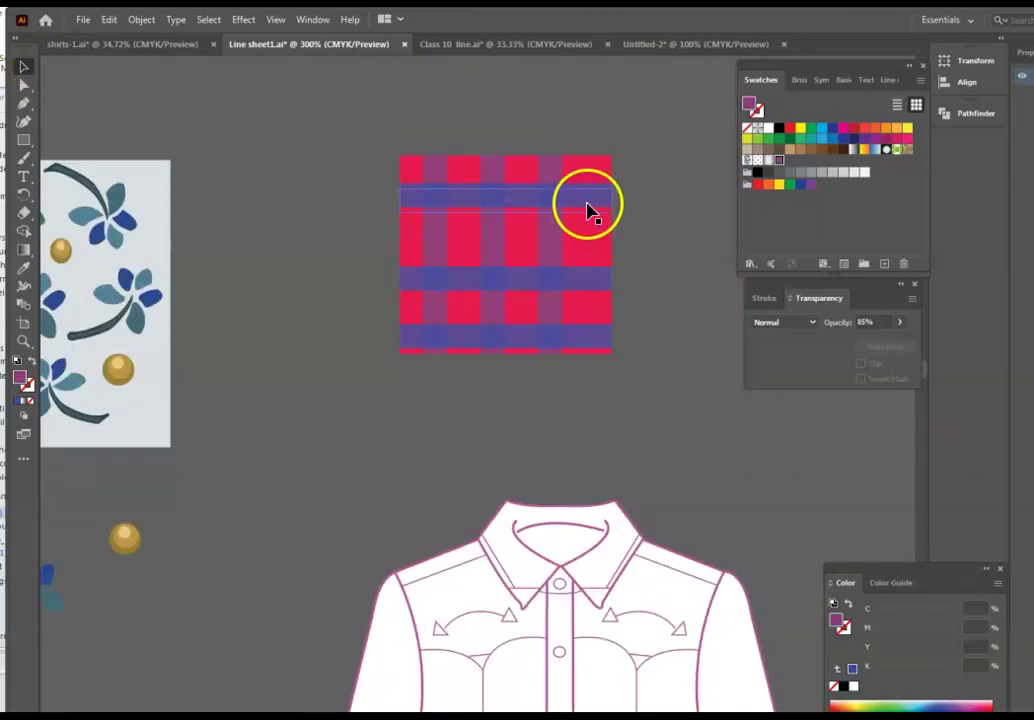
scroll(620, 245, down, 4)
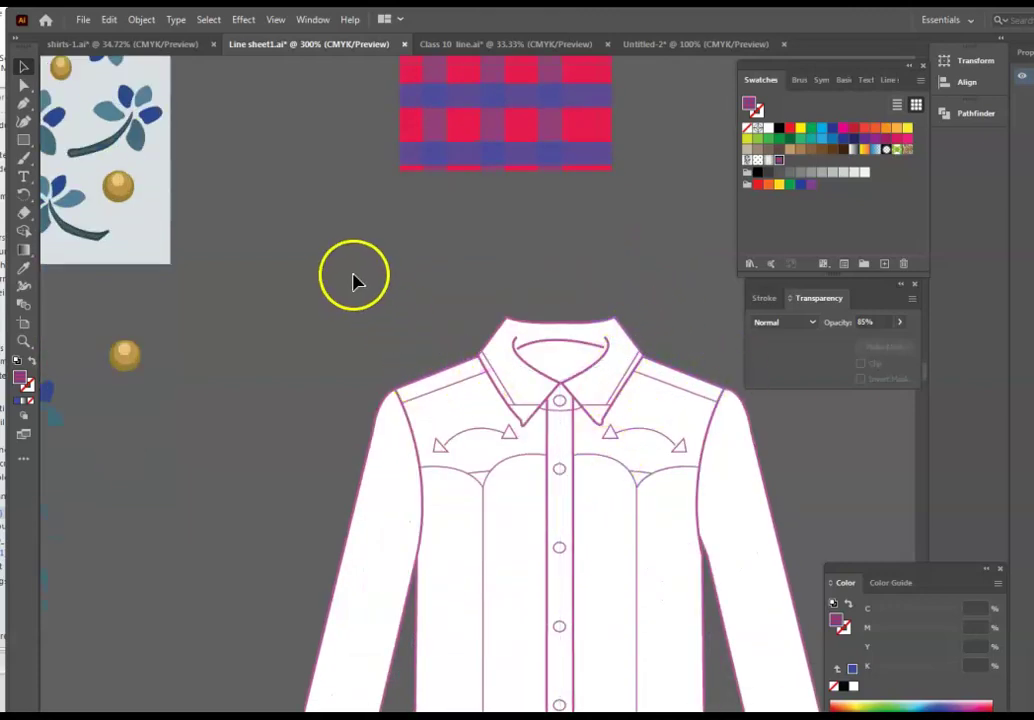
key(ctrl+minus)
key(ctrl+minus)
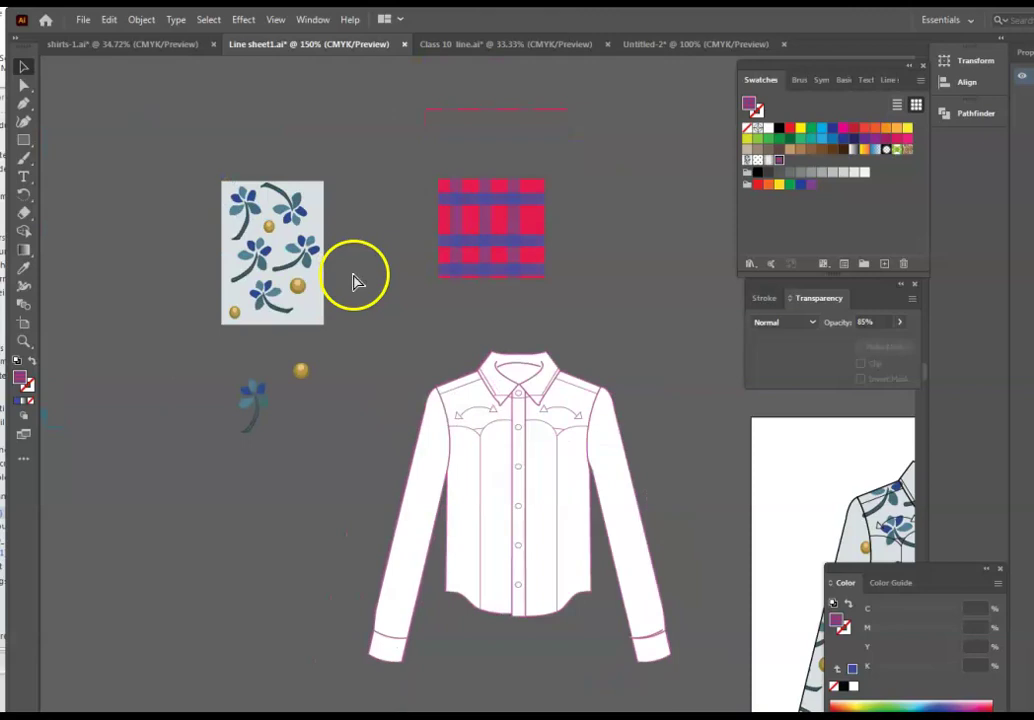
key(ctrl+minus)
key(ctrl+minus)
key(ctrl+minus)
click(447, 381)
click(541, 478)
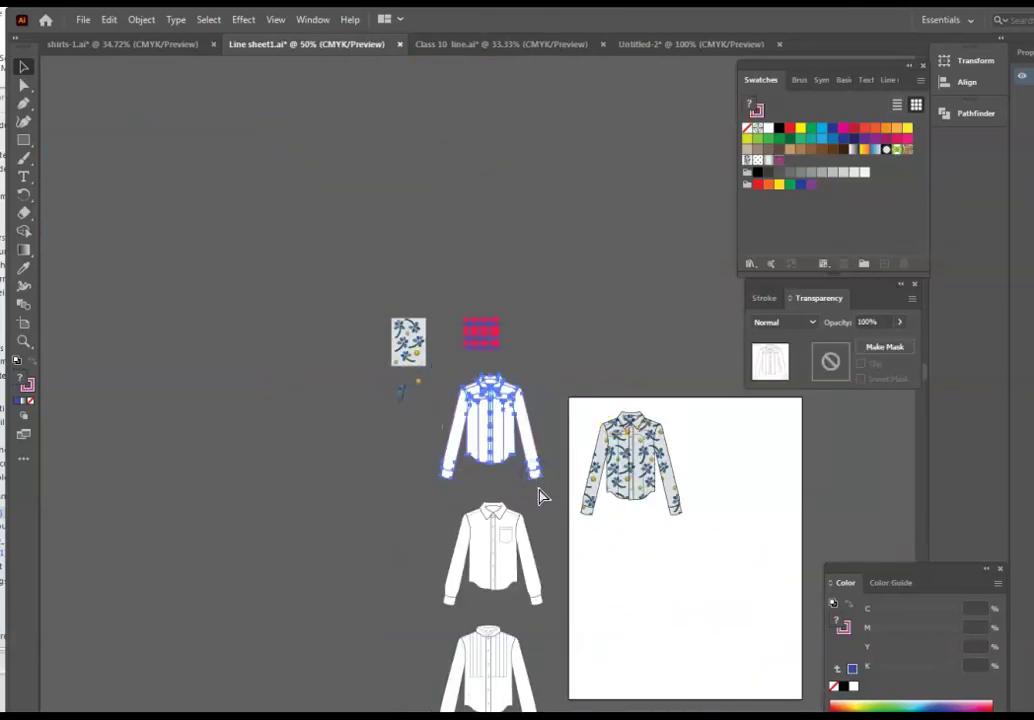
drag(628, 497, 758, 484)
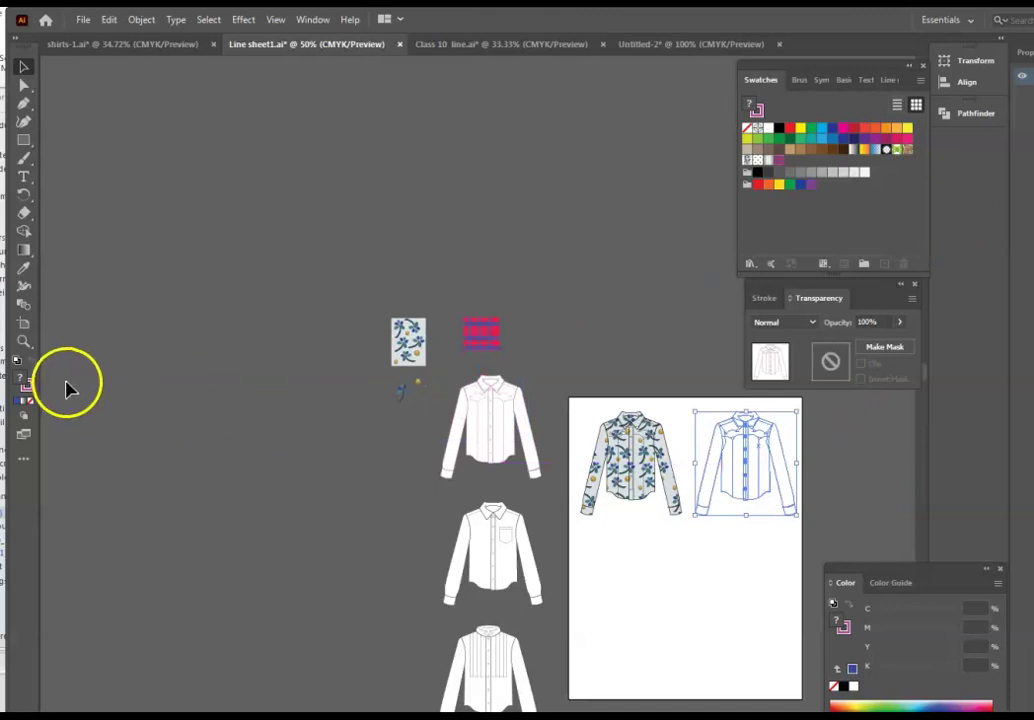
- Fill the copied shirt on the artboard with the plaid red pattern swatch
double_click(26, 383)
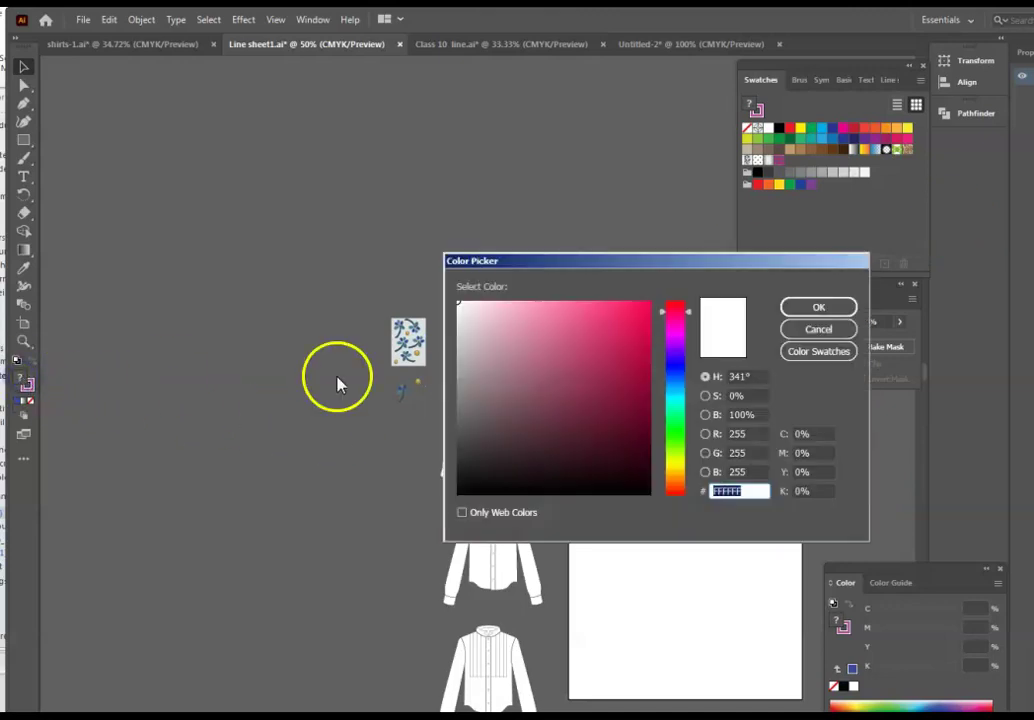
click(843, 331)
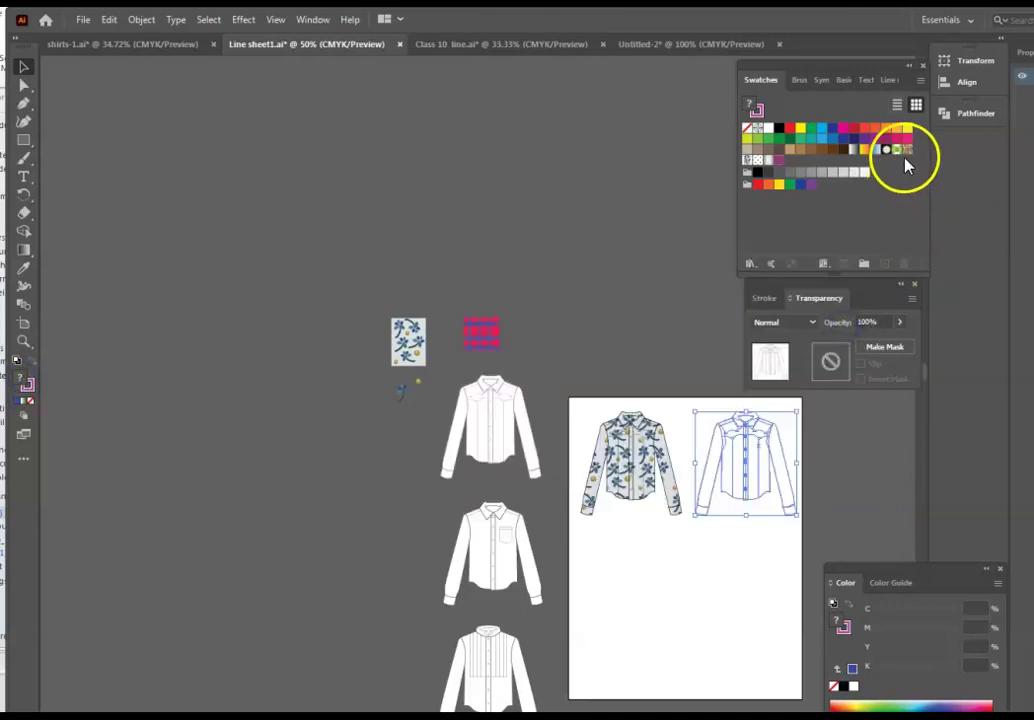
click(779, 162)
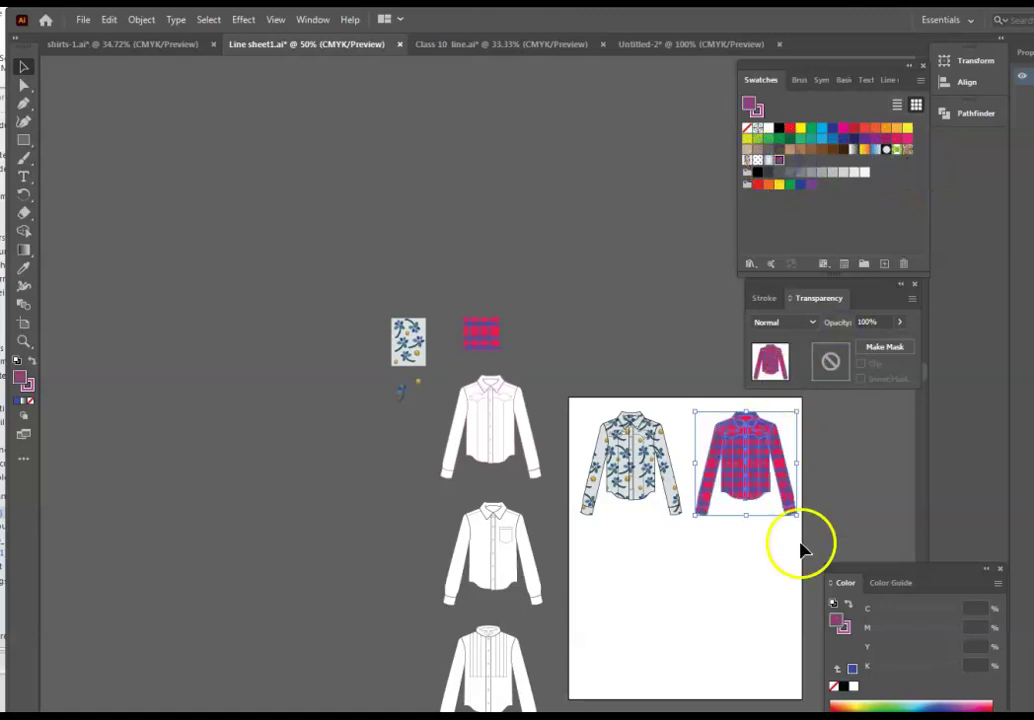
- Change the plaid shirt's outline stroke colour to near-black
click(757, 590)
key(ctrl+equal)
key(ctrl+equal)
key(ctrl+equal)
click(695, 549)
scroll(400, 400, right, 10)
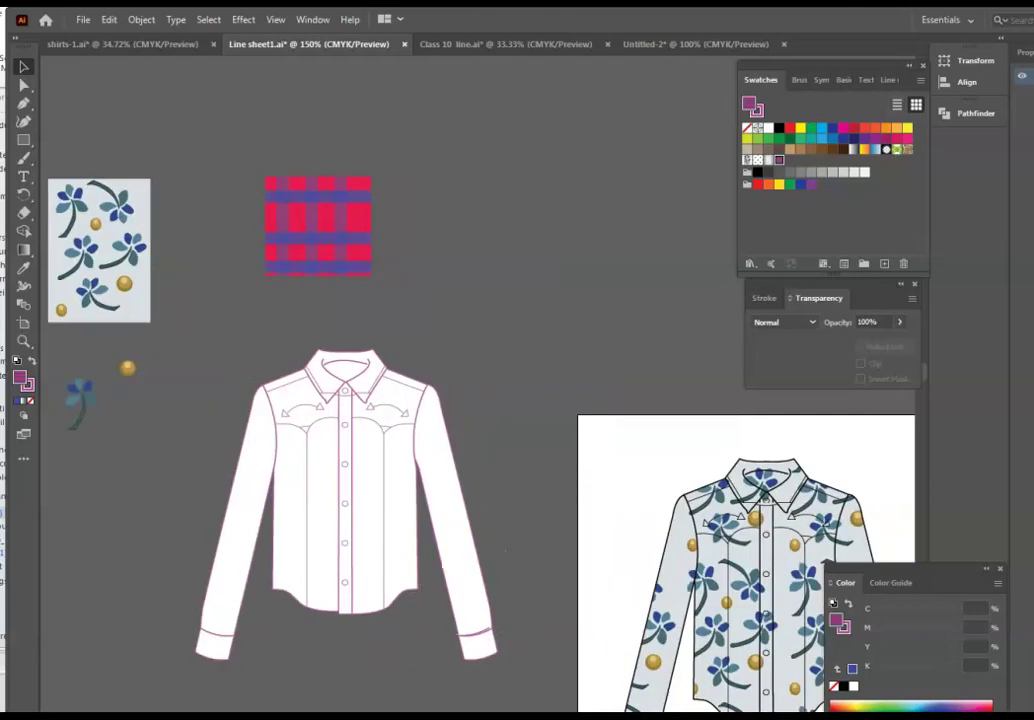
scroll(577, 628, left, 3)
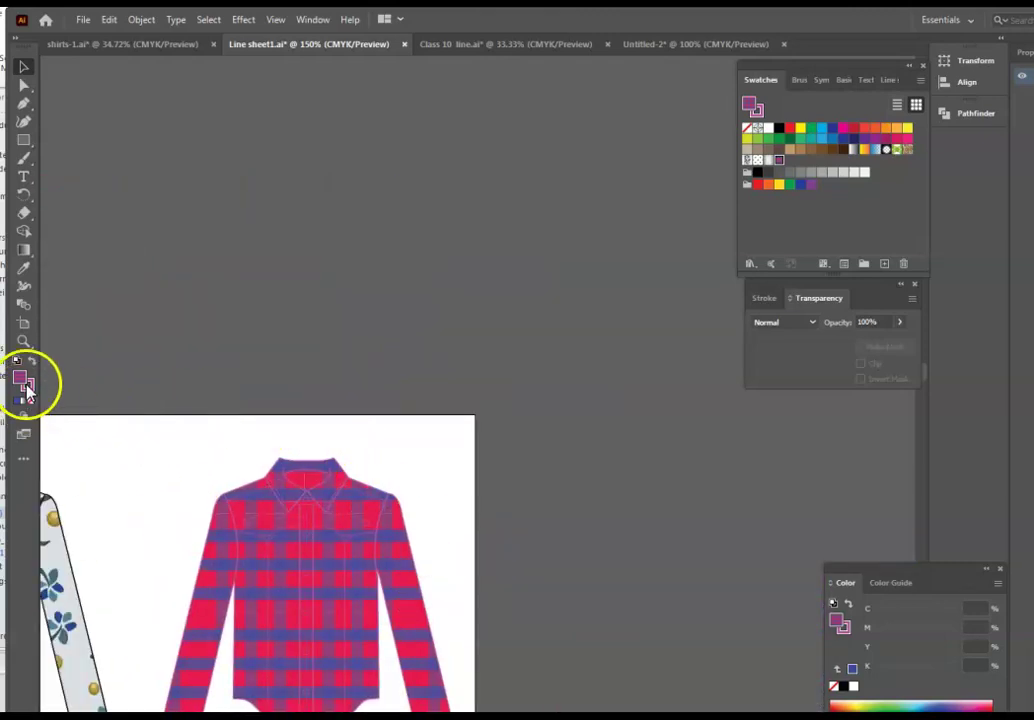
drag(146, 385, 491, 620)
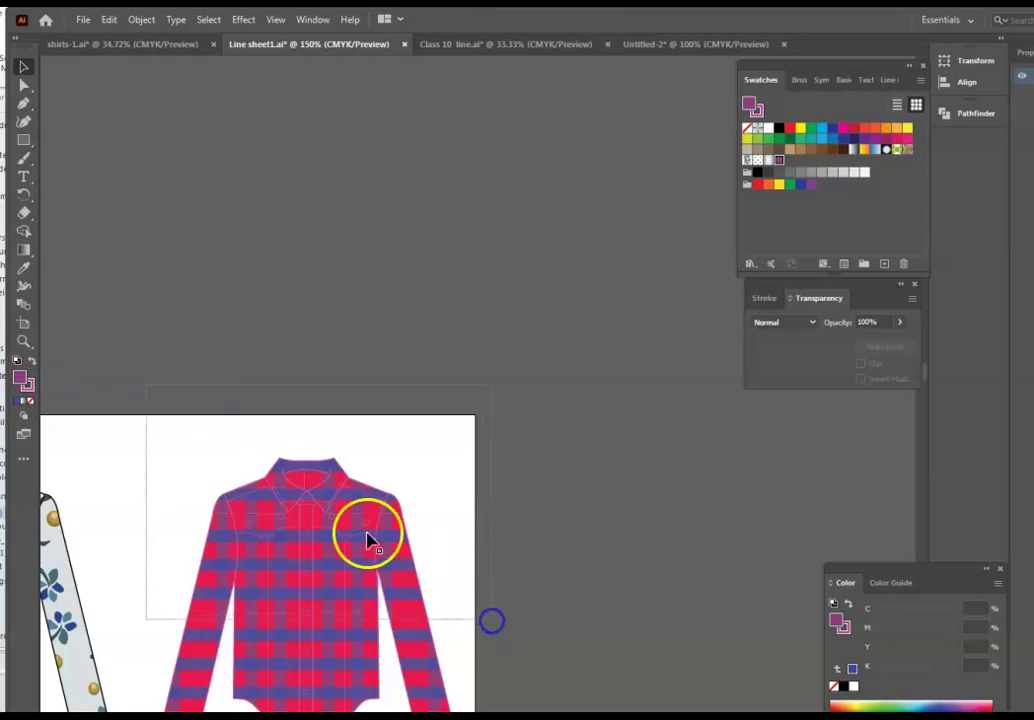
double_click(27, 384)
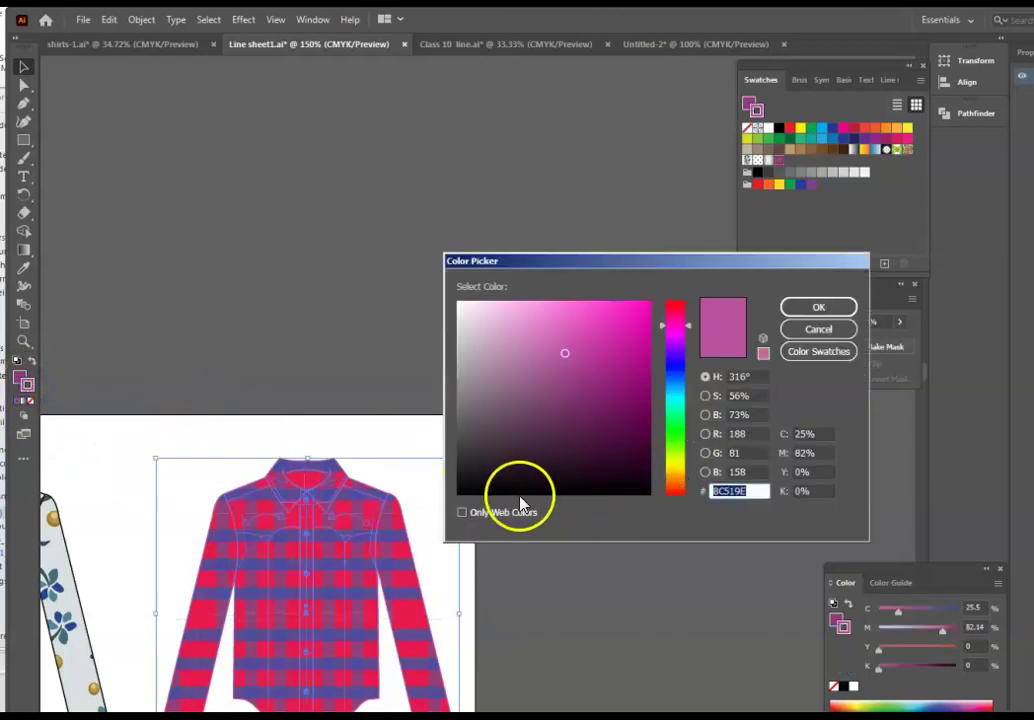
click(465, 488)
click(812, 306)
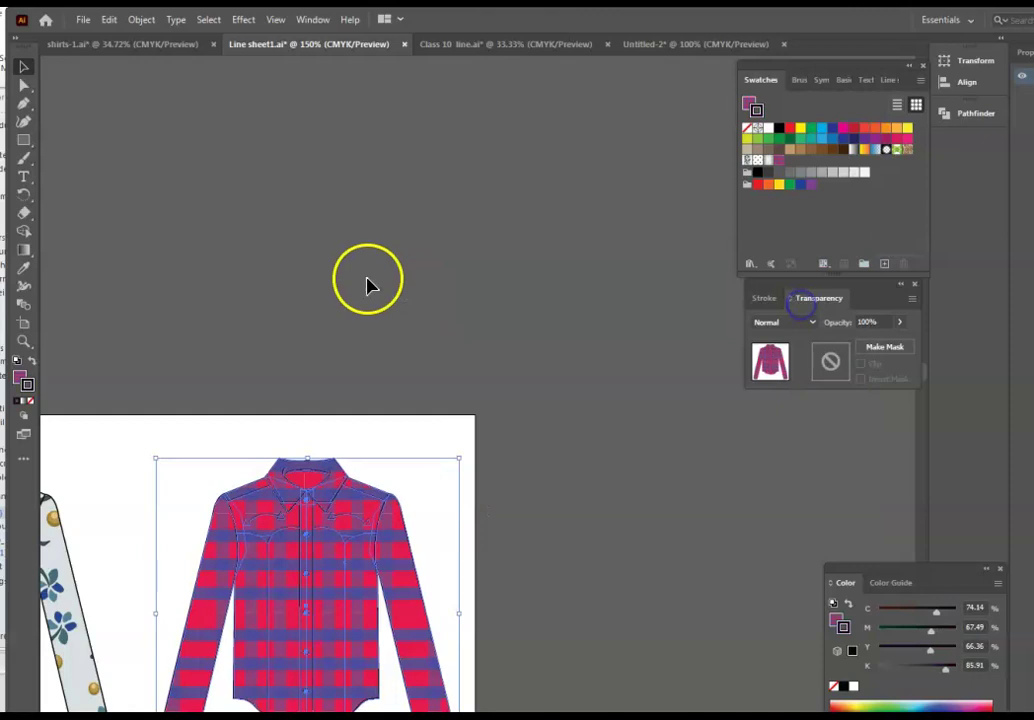
scroll(546, 419, down, 2)
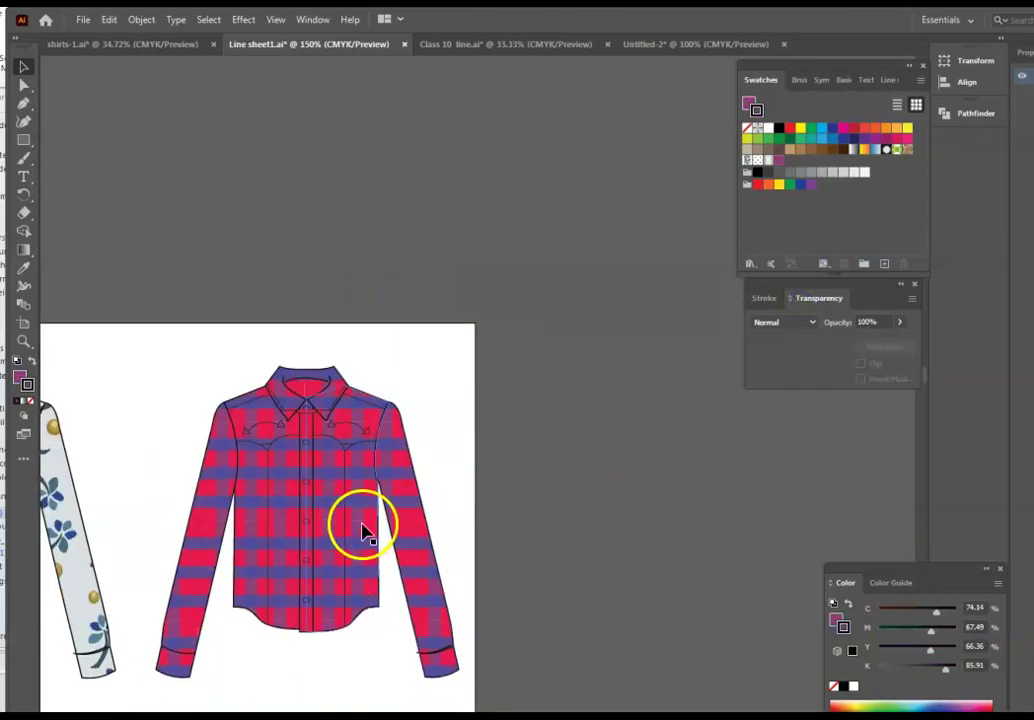
scroll(688, 503, up, 2)
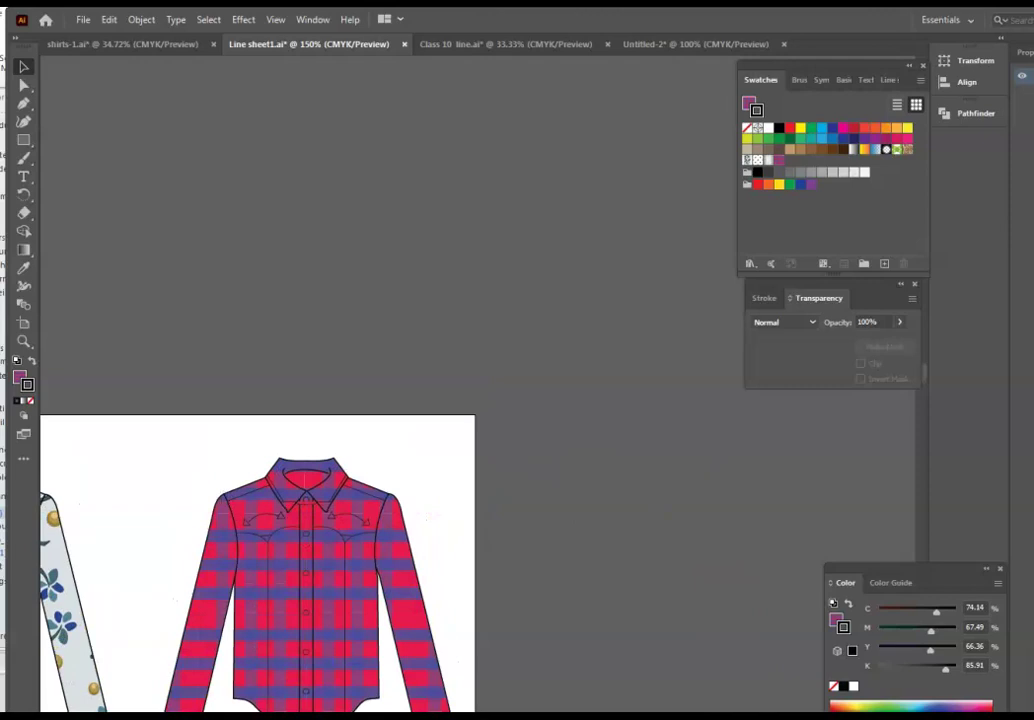
scroll(533, 521, up, 4)
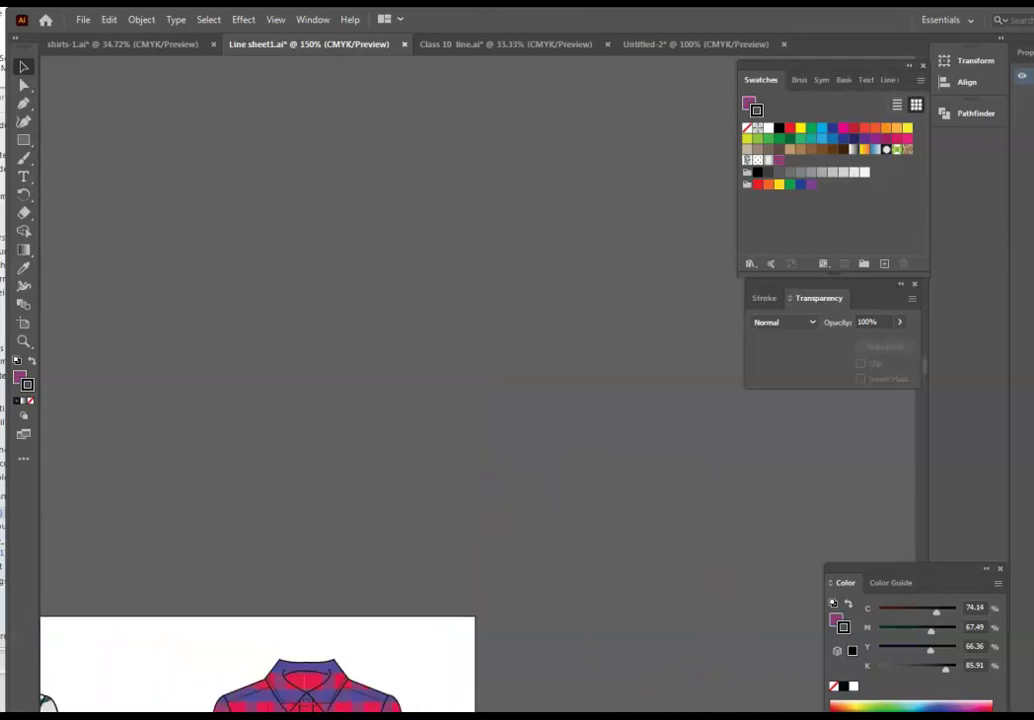
scroll(480, 400, down, 10)
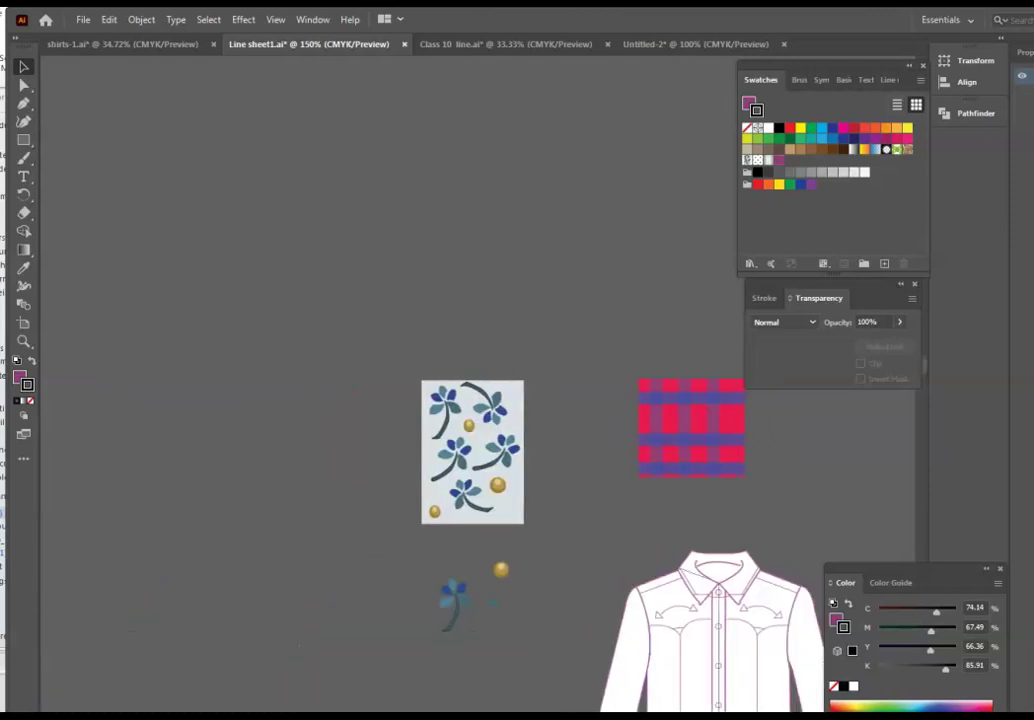
scroll(480, 400, left, 3)
scroll(439, 439, right, 5)
scroll(439, 439, left, 1)
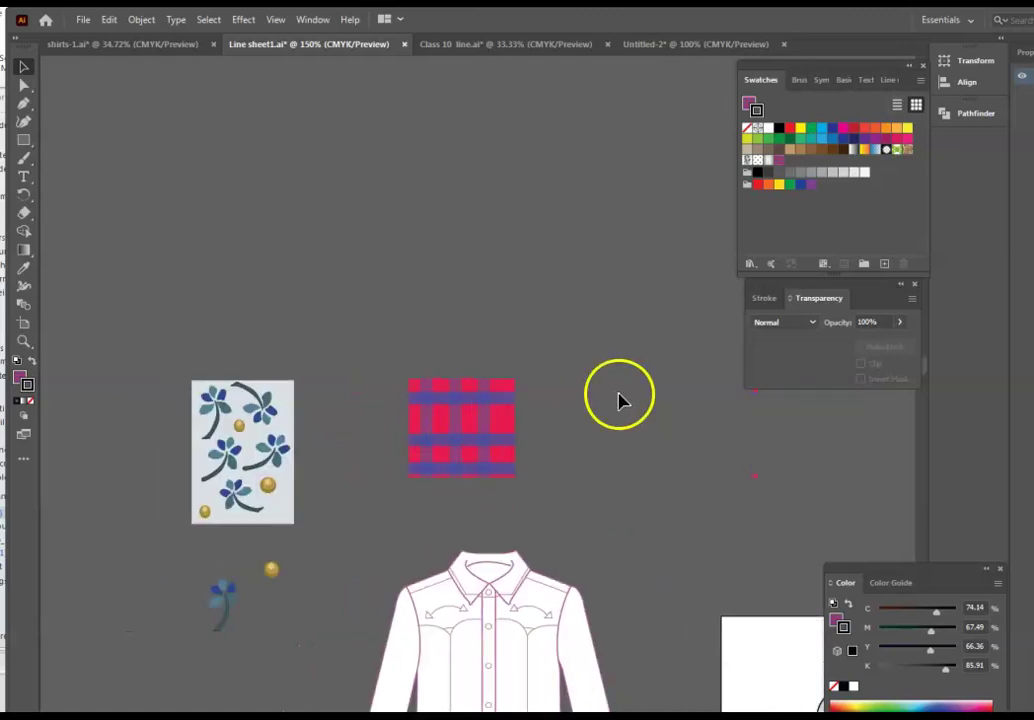
click(23, 140)
drag(271, 114, 525, 316)
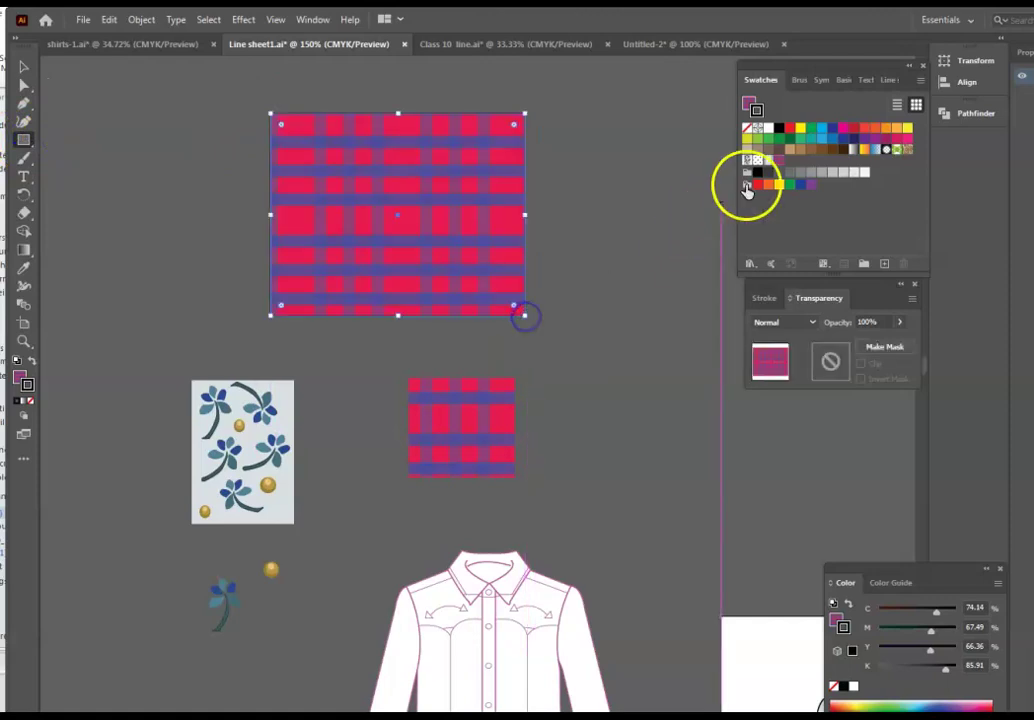
click(664, 253)
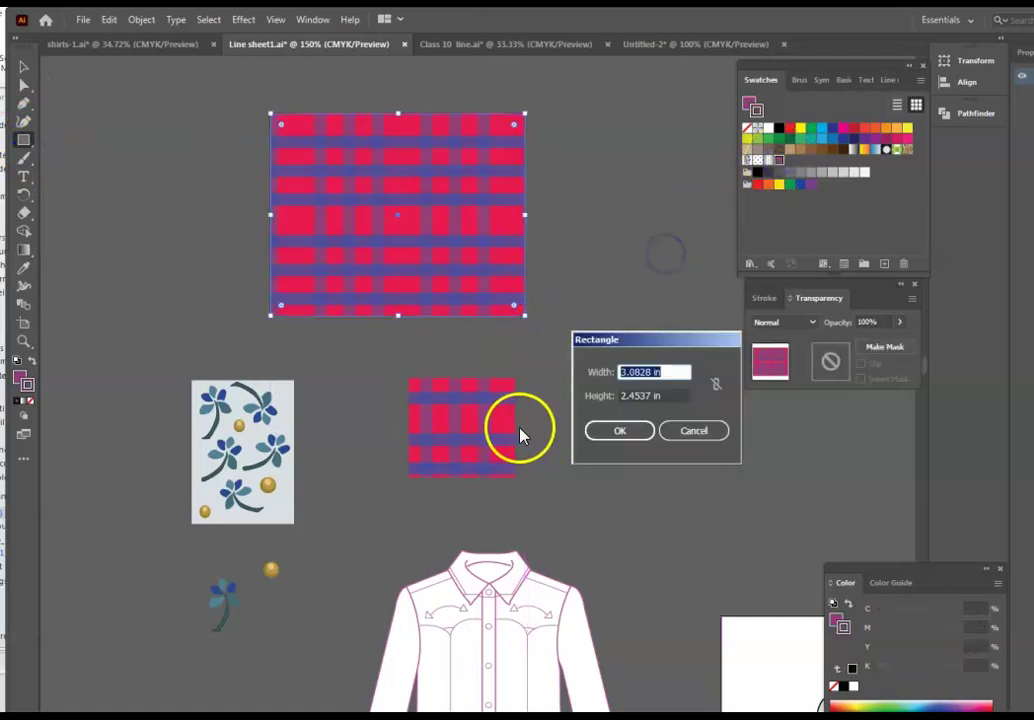
click(690, 431)
drag(380, 359, 497, 508)
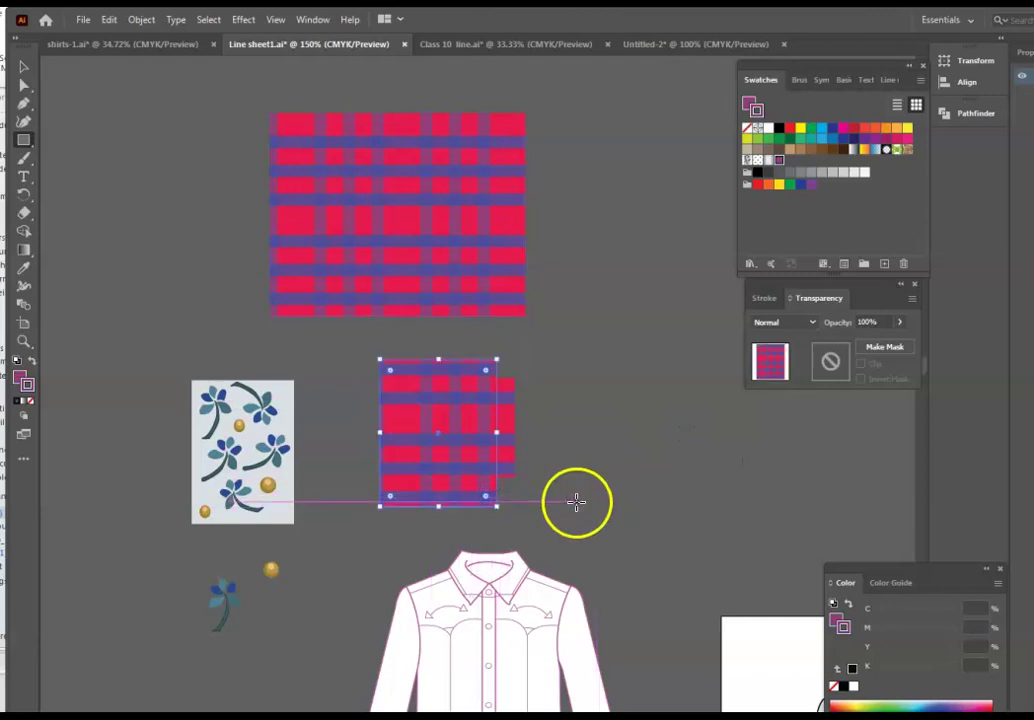
key(ctrl+z)
key(ctrl+z)
key(ctrl+z)
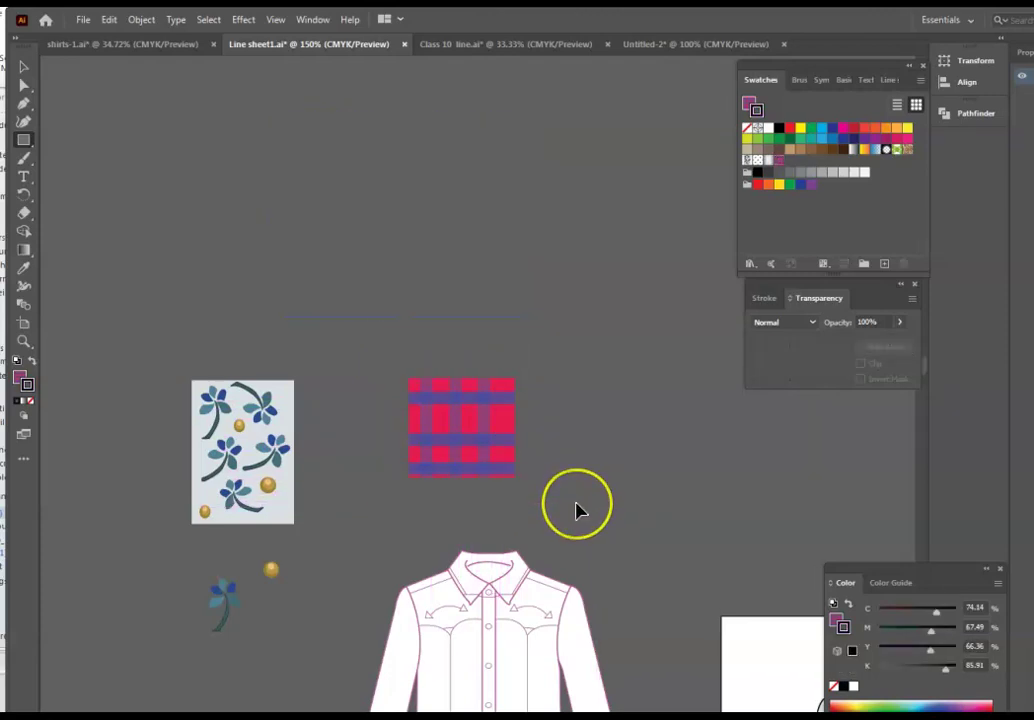
- Undo back into the plaid pattern's editing session and finish it to return to the plaid tile on the line sheet
key(ctrl+z)
key(ctrl+z)
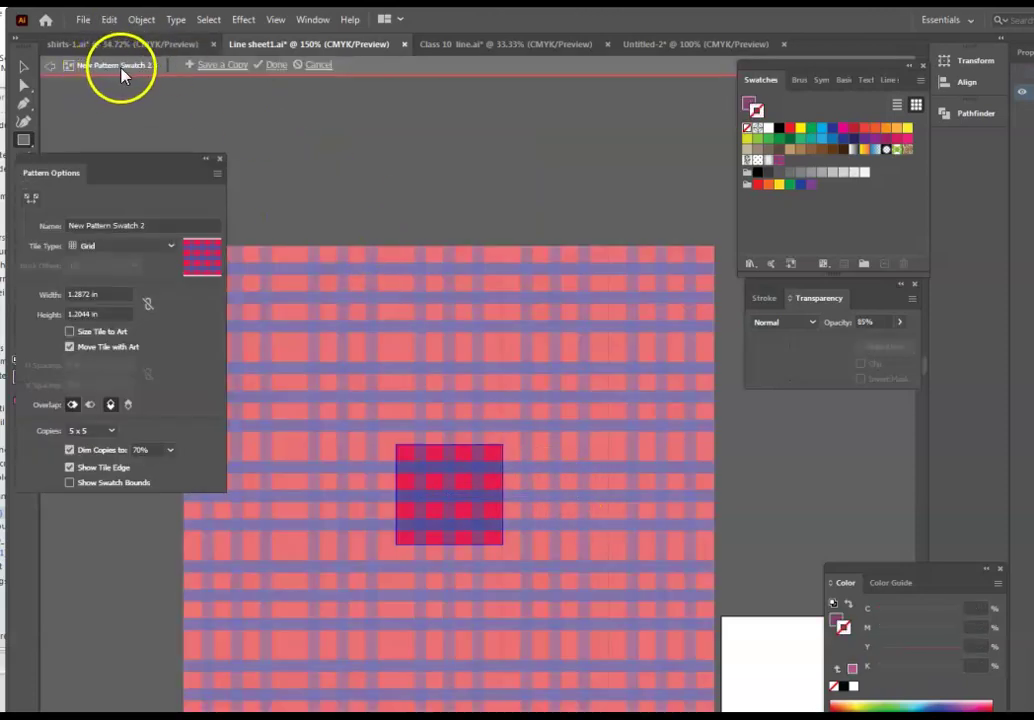
click(277, 68)
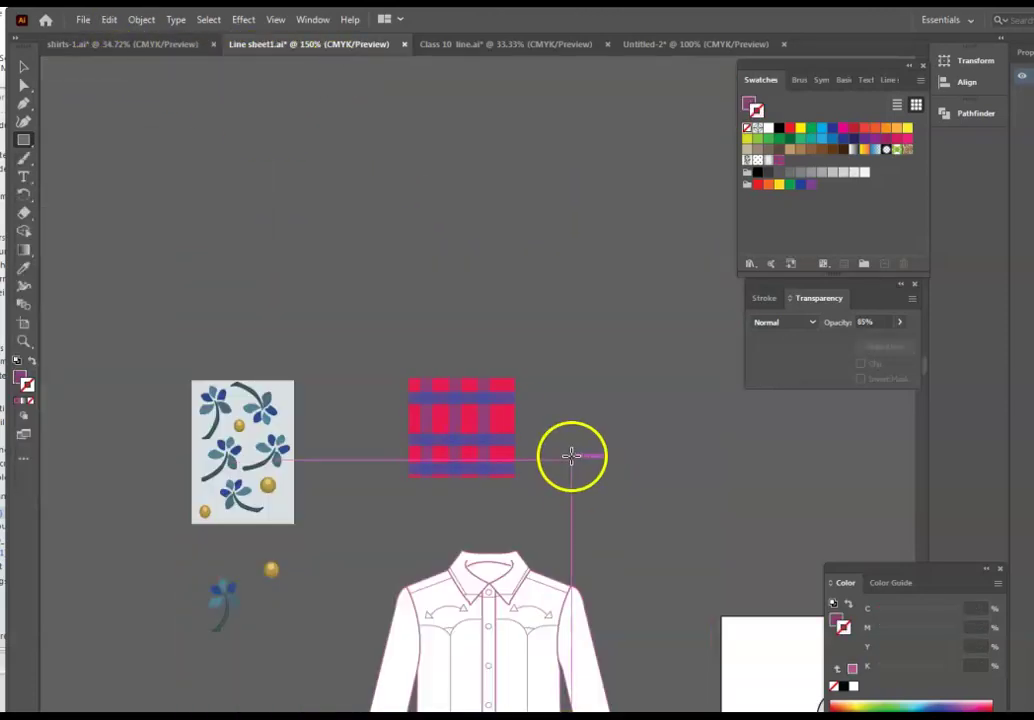
click(512, 429)
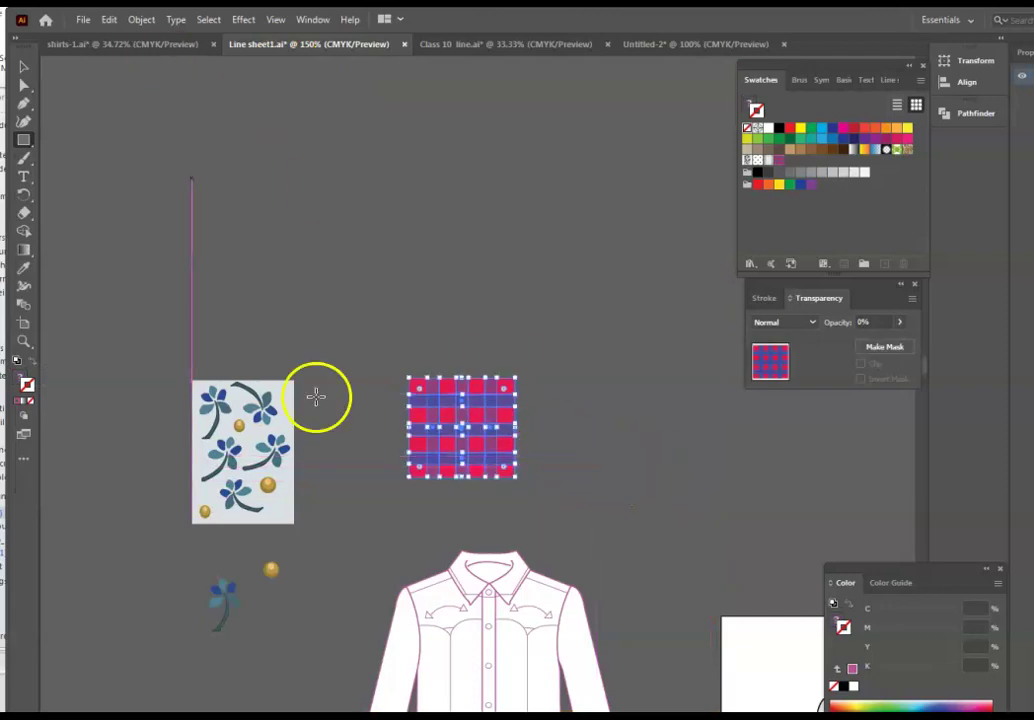
click(564, 450)
click(688, 429)
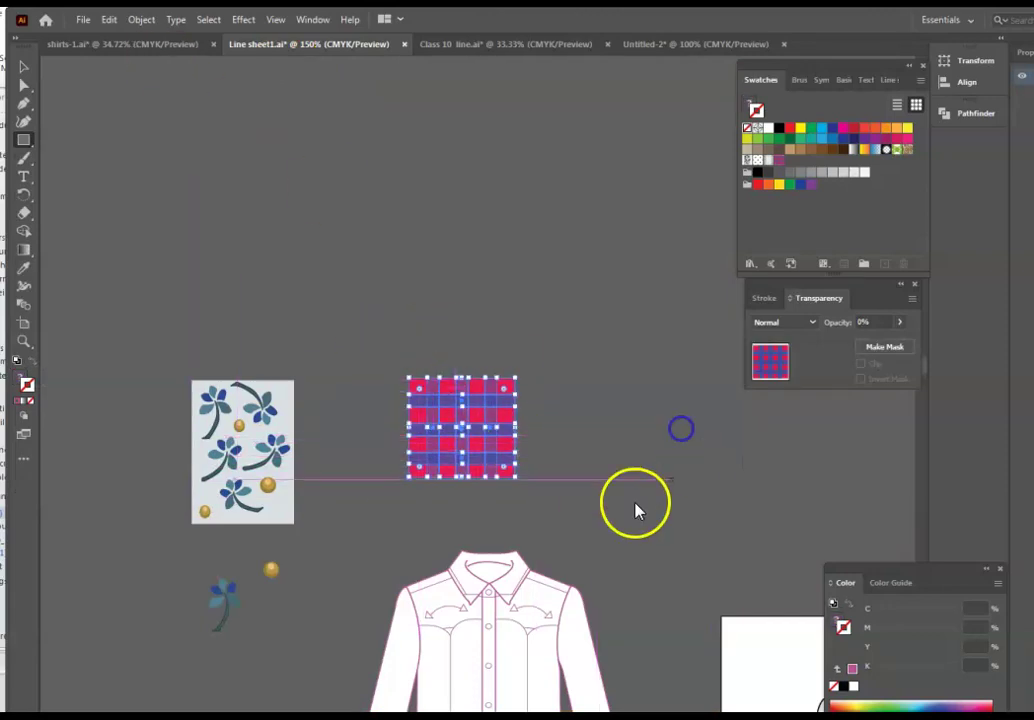
click(712, 537)
click(692, 429)
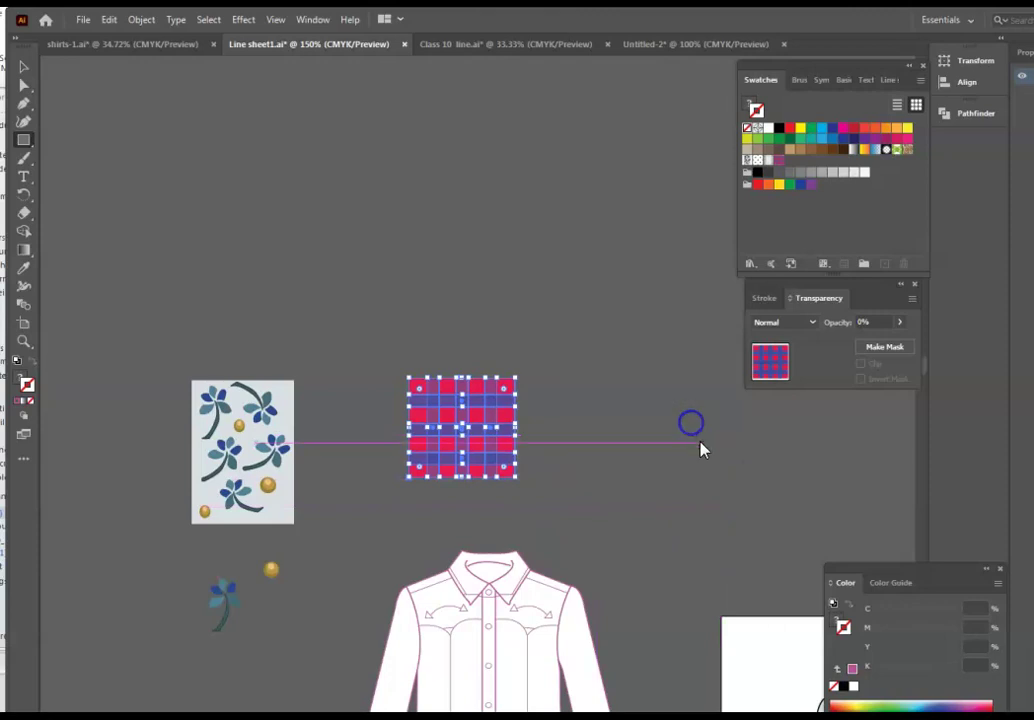
key(ctrl+equal)
key(ctrl+equal)
key(ctrl+equal)
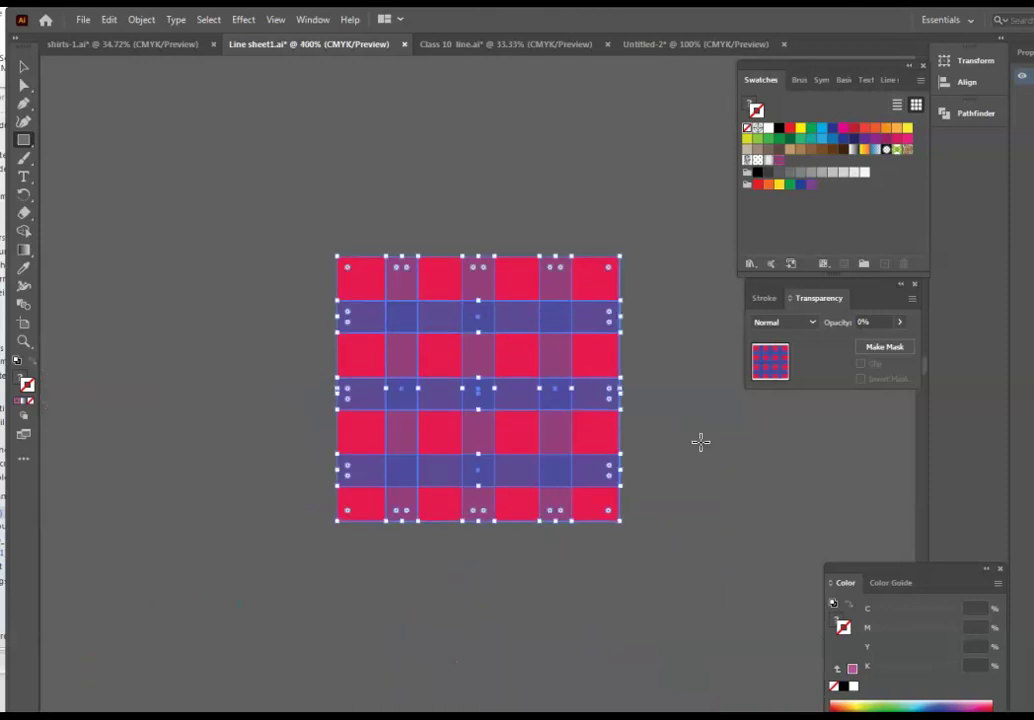
click(658, 558)
click(692, 431)
click(673, 582)
click(692, 432)
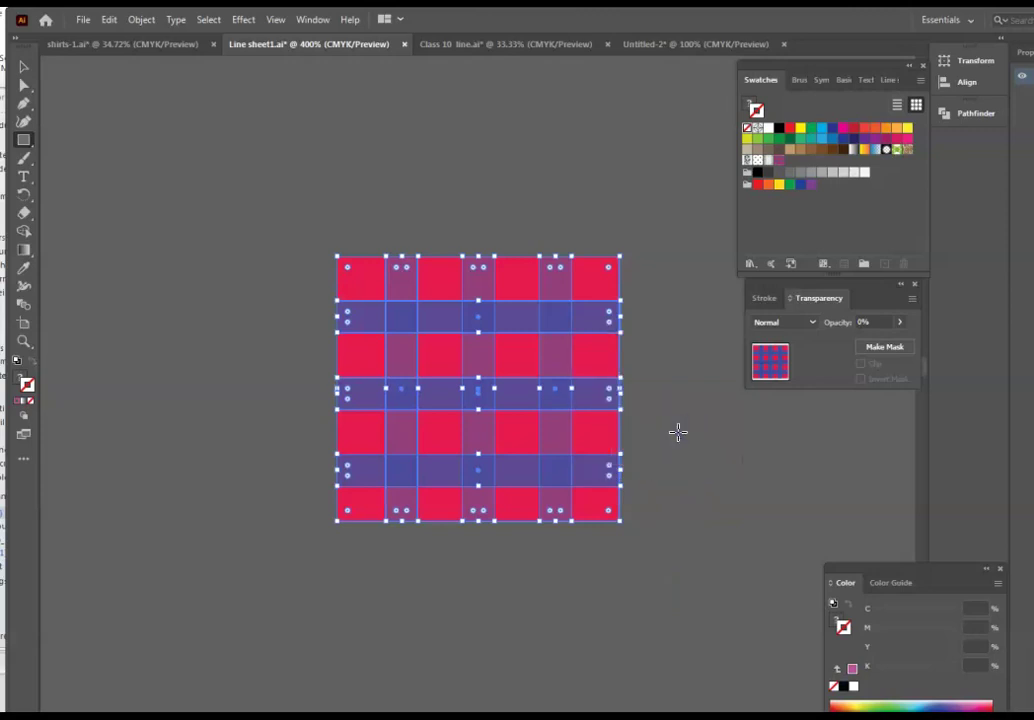
- Deselect the plaid tile and shorten its middle horizontal blue stripe to end flush with the red square's right edge
click(24, 67)
click(388, 544)
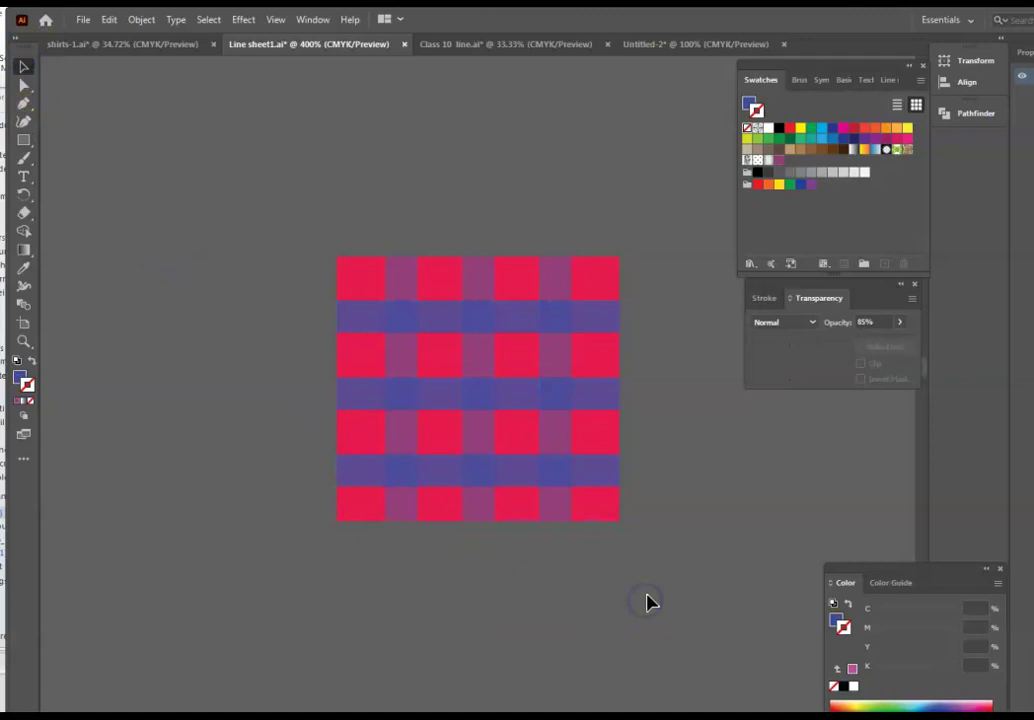
key(ctrl+equal)
key(ctrl+equal)
key(ctrl+equal)
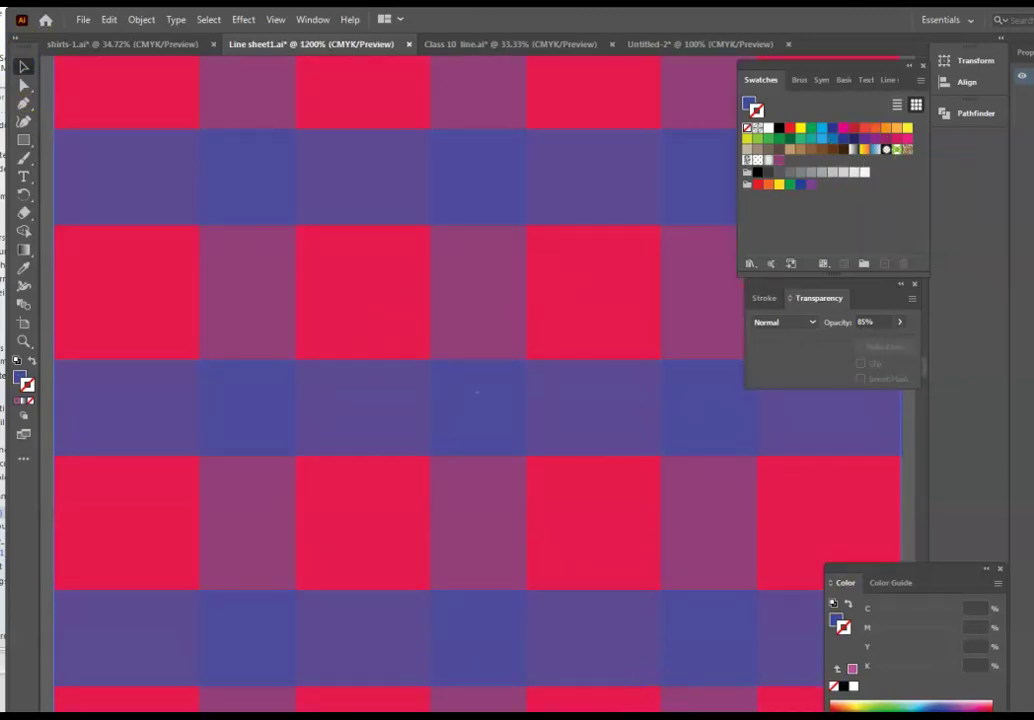
scroll(477, 384, right, 10)
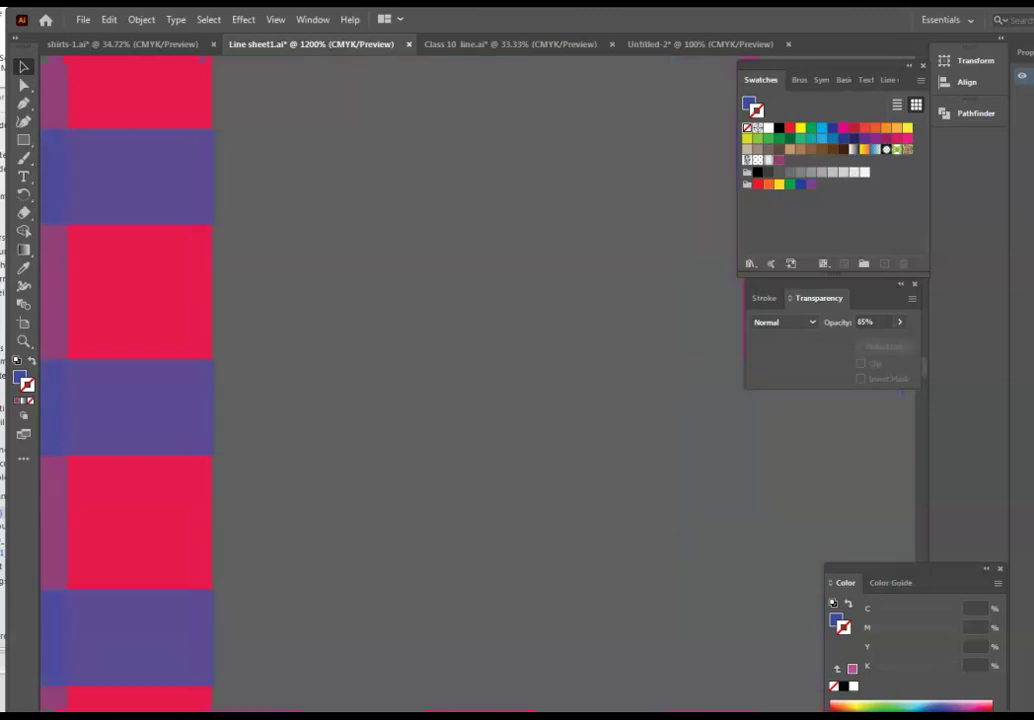
click(427, 505)
click(143, 408)
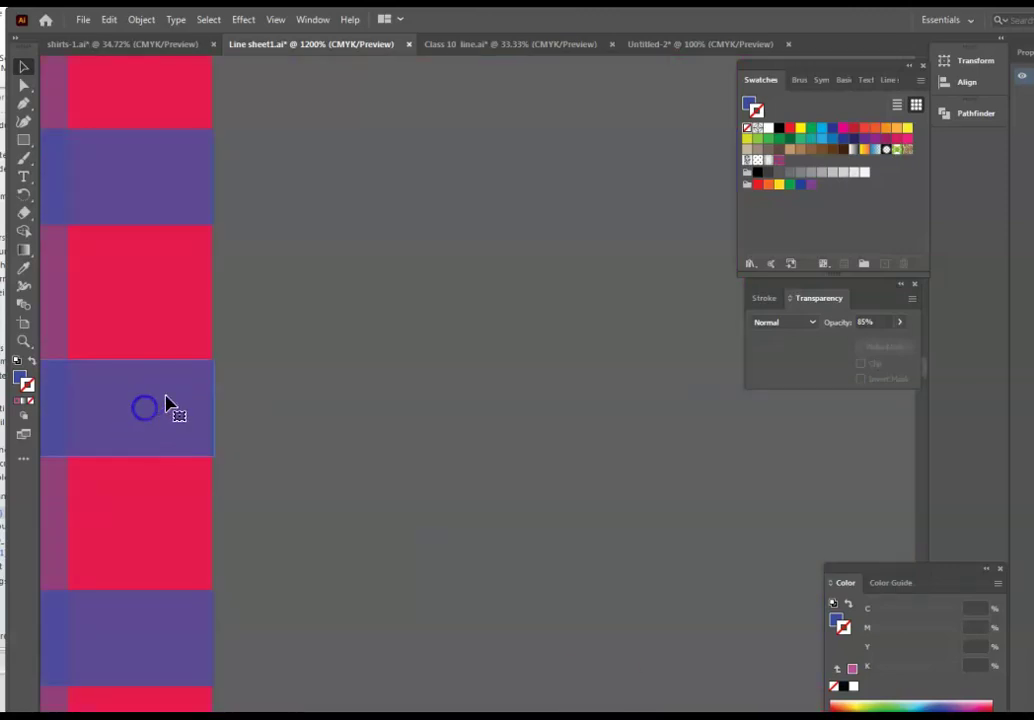
click(173, 206)
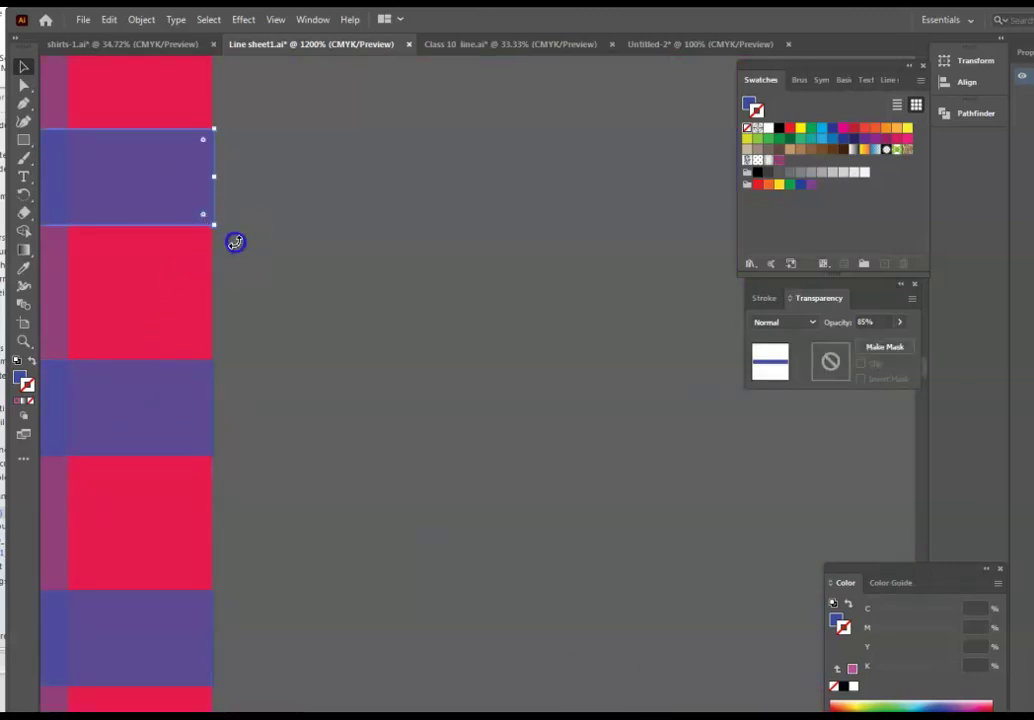
click(235, 242)
key(ctrl+equal)
key(ctrl+equal)
click(314, 254)
click(525, 548)
key(ctrl+minus)
key(ctrl+equal)
drag(665, 705, 878, 537)
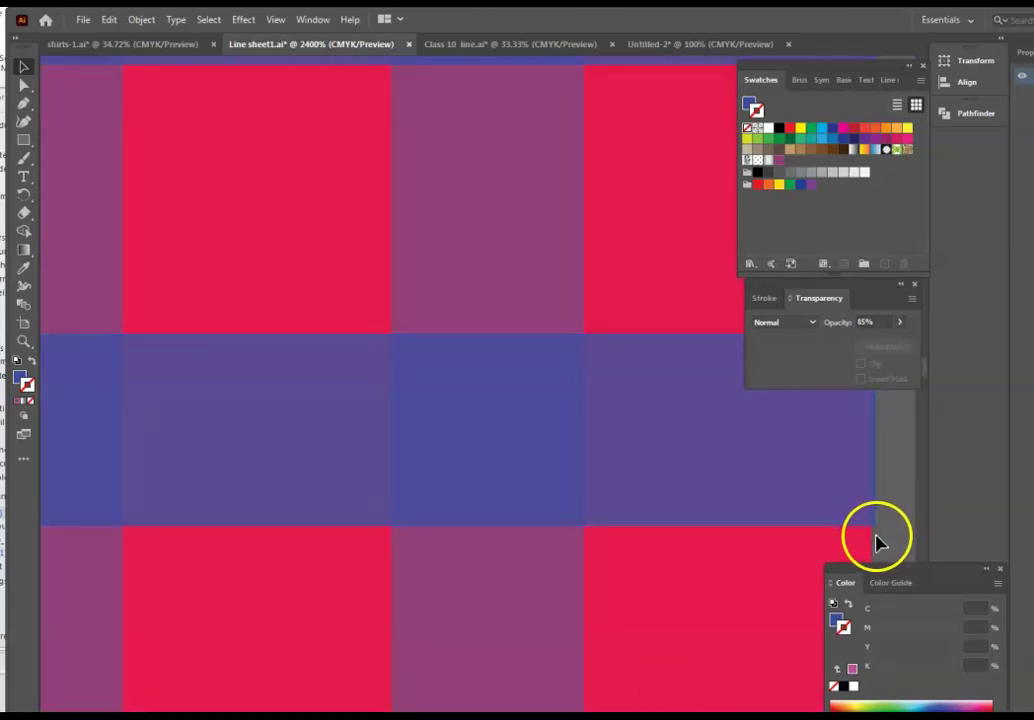
click(877, 493)
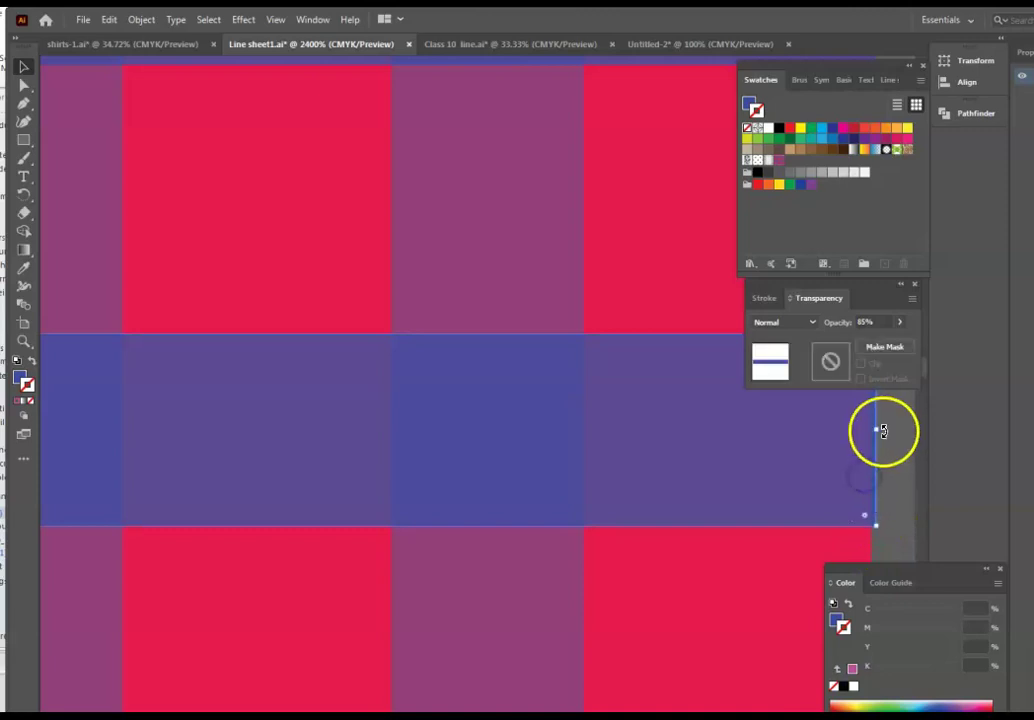
drag(882, 430, 871, 434)
- Shorten the upper horizontal blue stripe so its right end lines up with the red square's edge
scroll(926, 478, up, 2)
scroll(748, 707, up, 10)
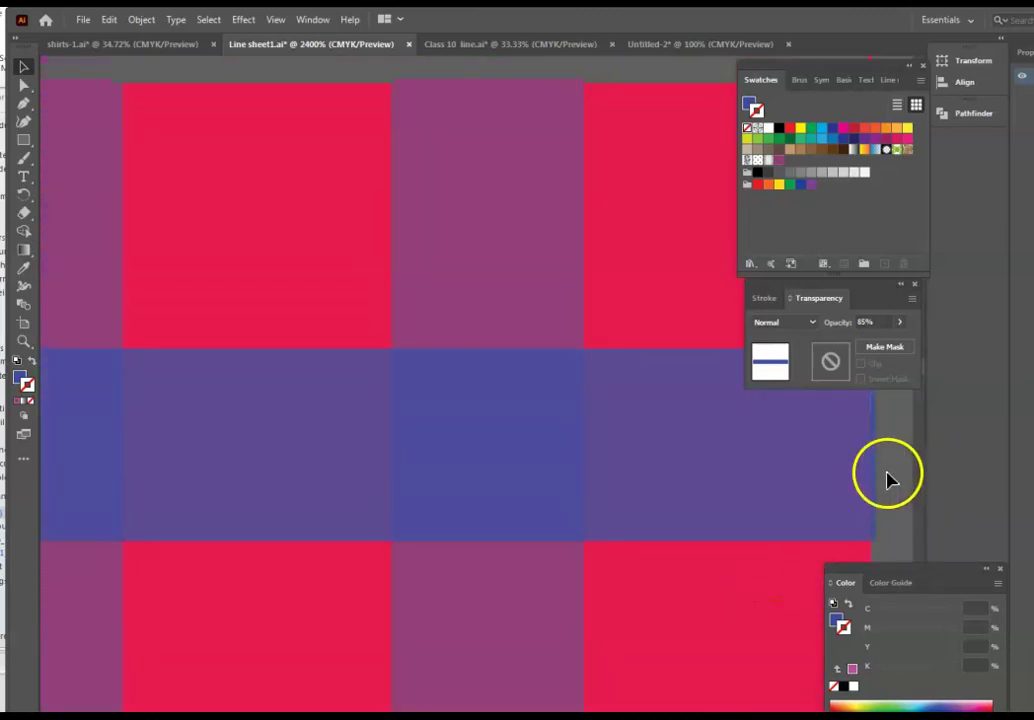
click(831, 478)
drag(877, 441, 872, 441)
click(902, 480)
- Check the middle stripe's right end and shorten the lowest horizontal blue stripe to about 1.29 in, flush with the red square
scroll(895, 480, up, 5)
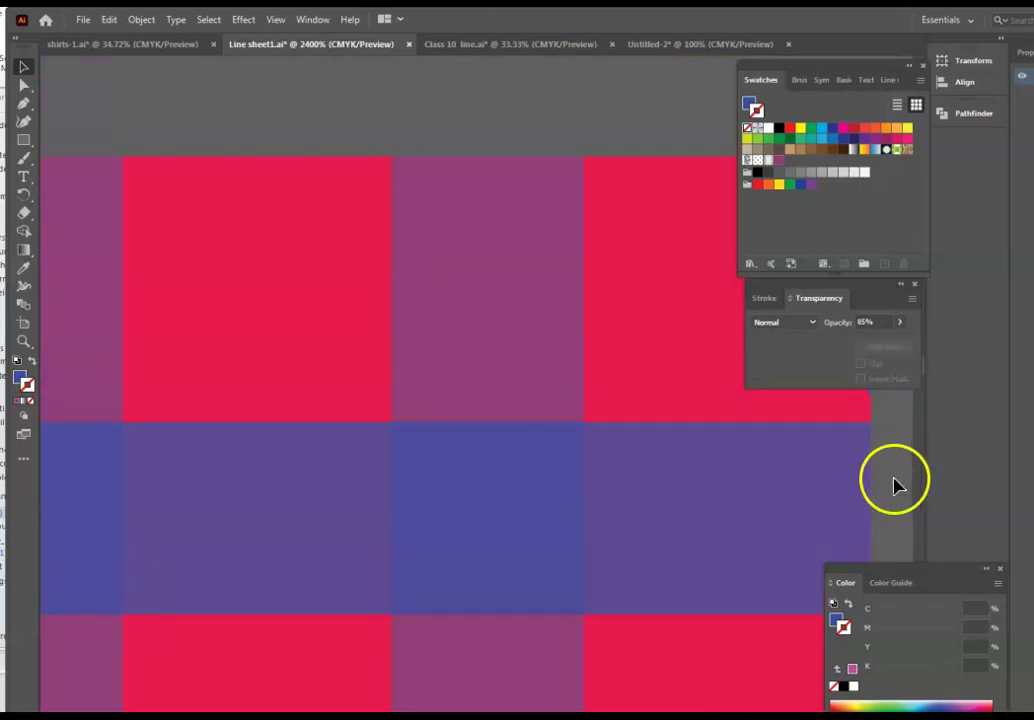
scroll(895, 493, up, 3)
scroll(752, 510, down, 12)
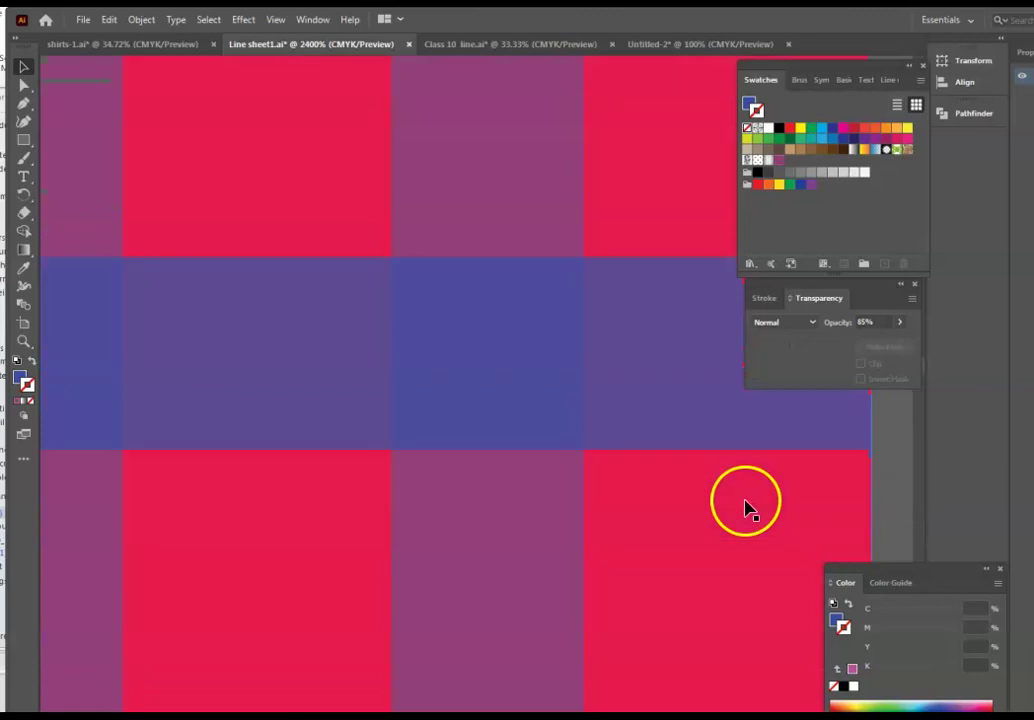
scroll(745, 513, down, 2)
click(762, 503)
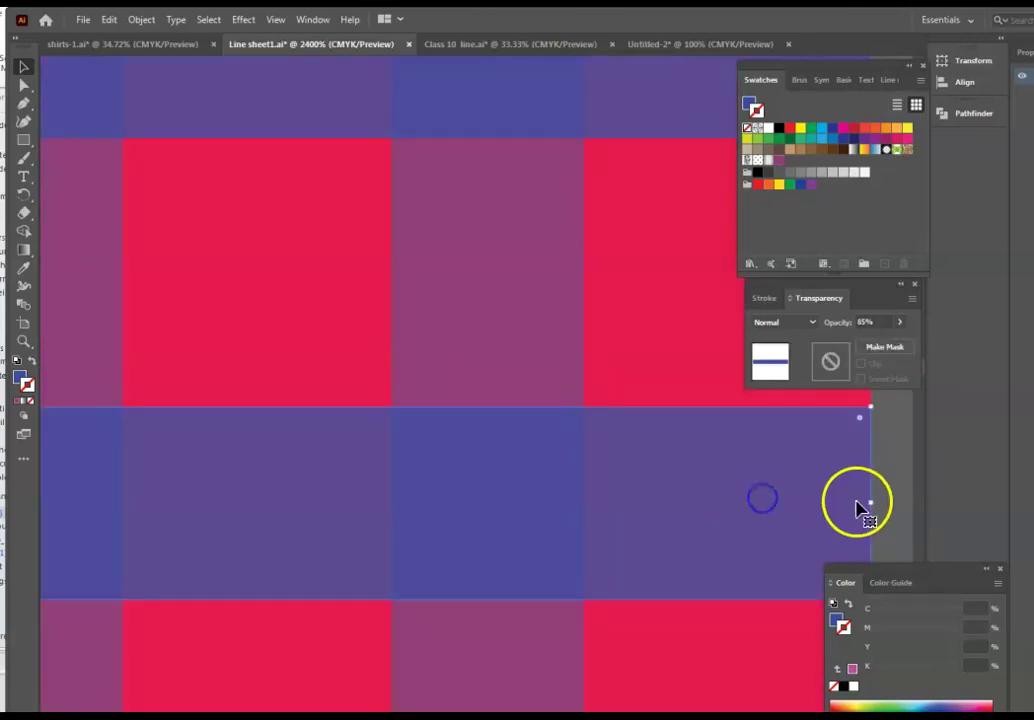
drag(870, 498, 888, 507)
scroll(888, 507, down, 7)
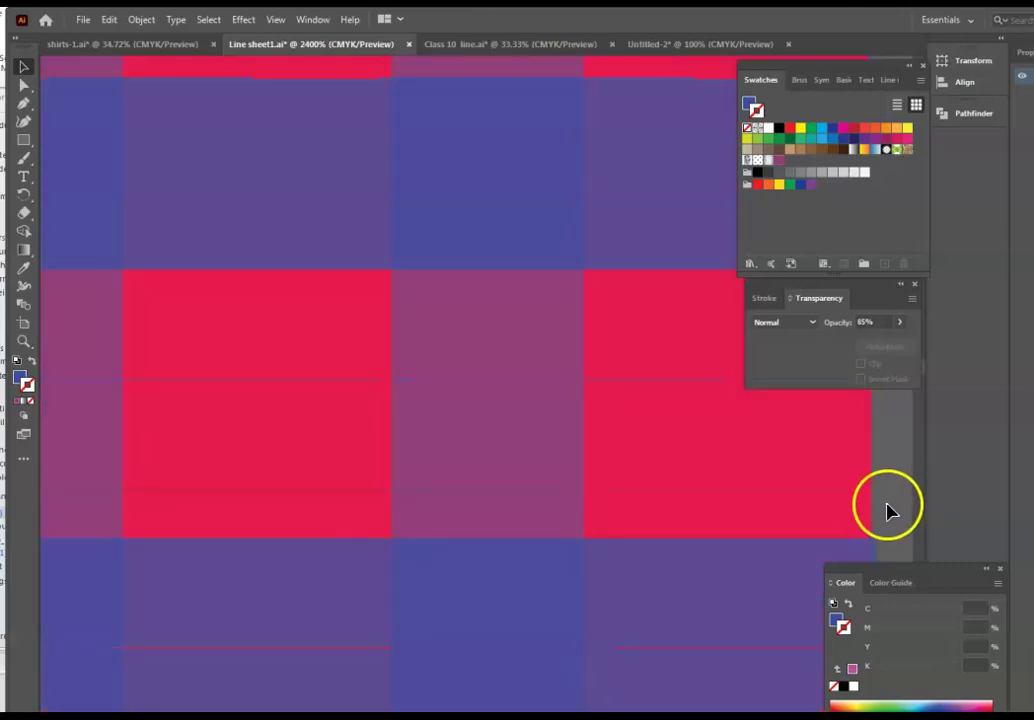
scroll(888, 507, down, 1)
drag(879, 469, 875, 472)
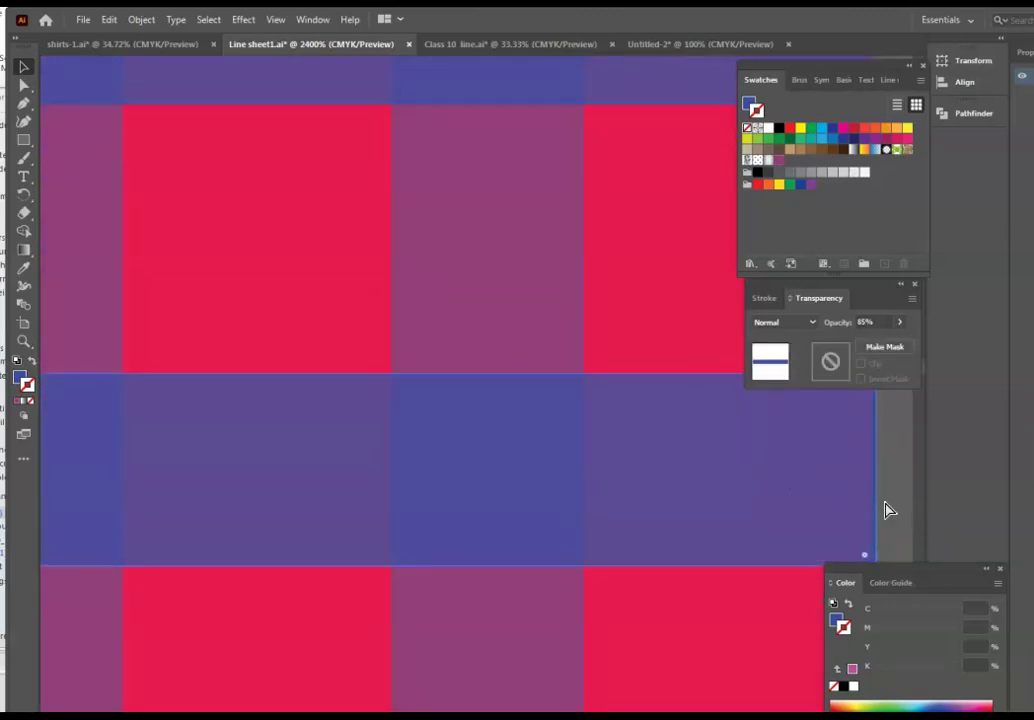
drag(880, 470, 870, 469)
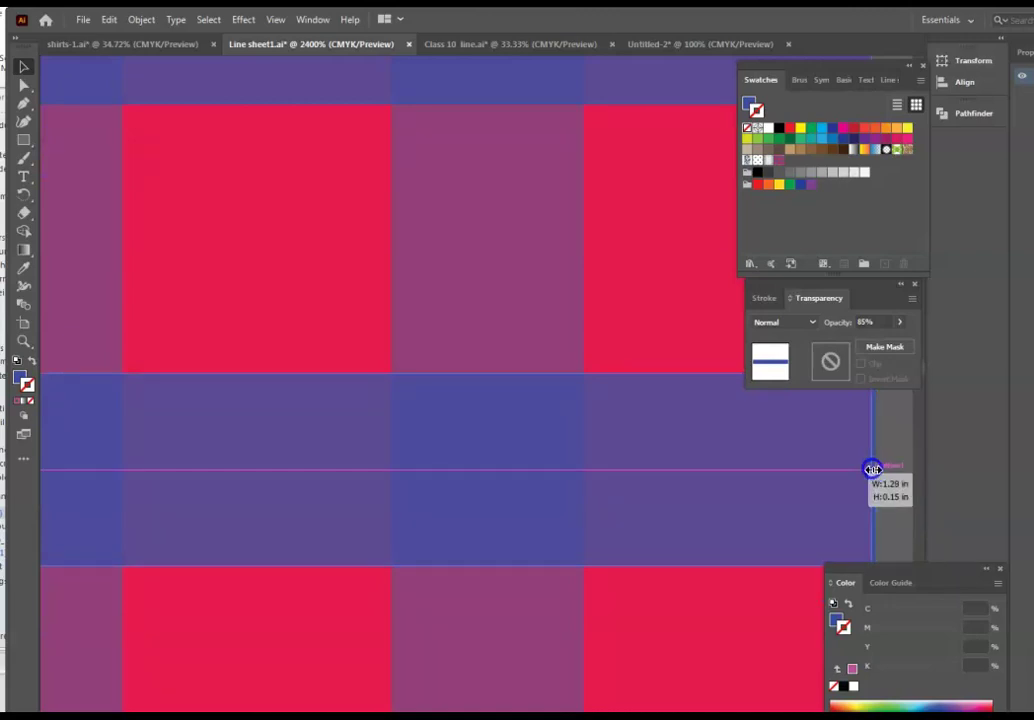
key(ctrl+z)
- Save the whole trimmed plaid tile as a new pattern swatch and deselect the artwork
key(ctrl+minus)
key(ctrl+minus)
key(ctrl+minus)
key(ctrl+minus)
key(ctrl+minus)
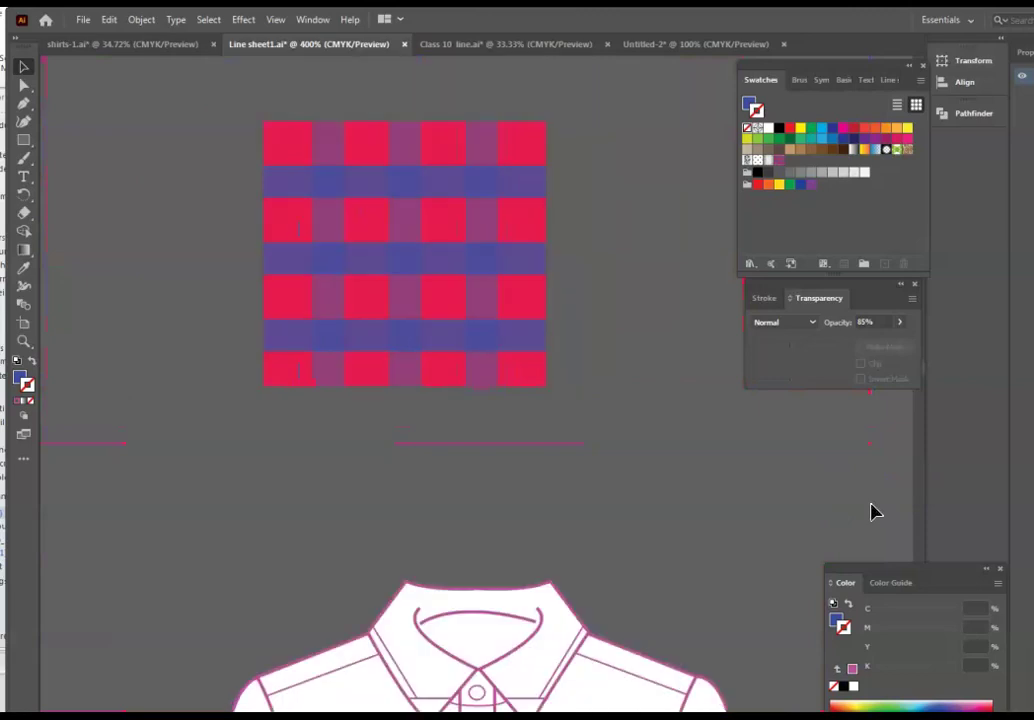
drag(213, 95, 553, 470)
drag(519, 326, 836, 216)
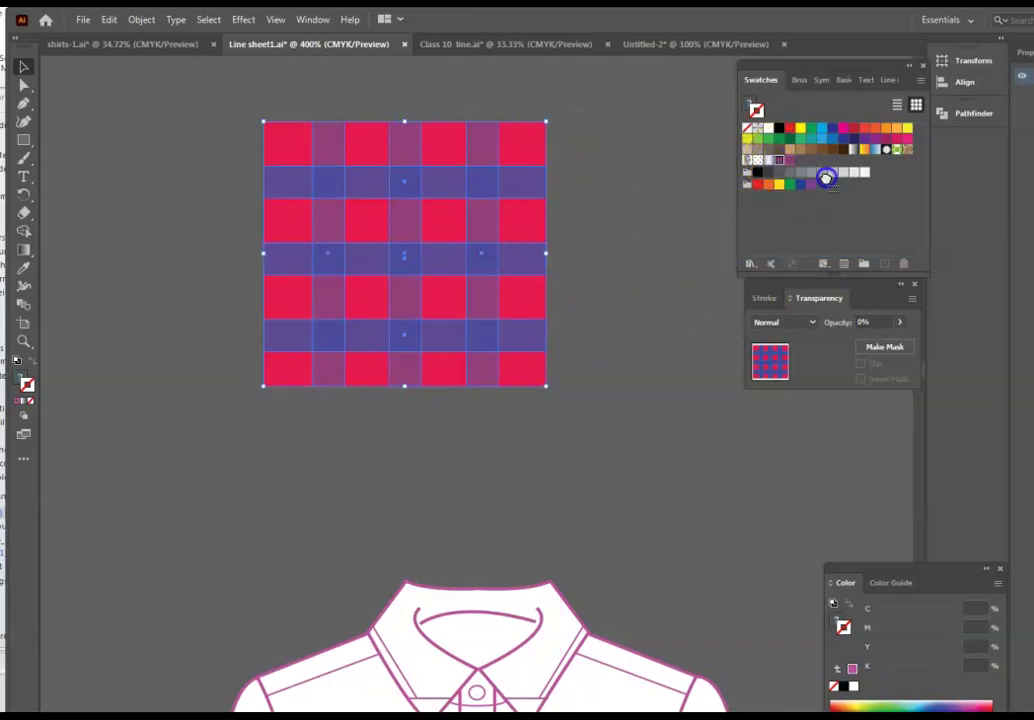
click(610, 321)
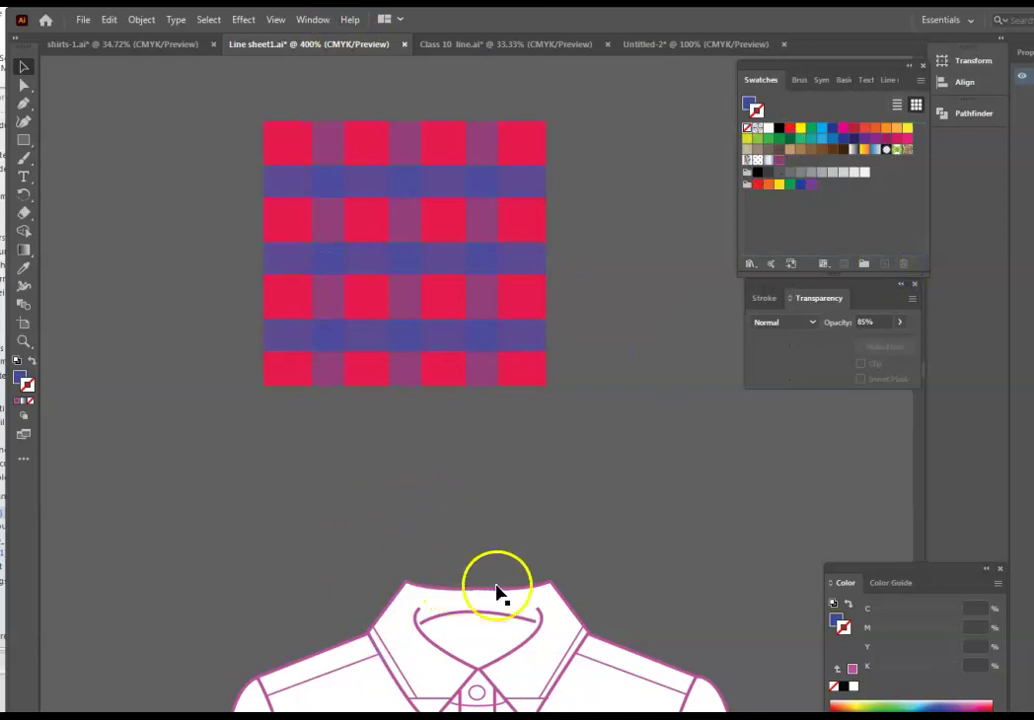
- Change the outline stroke of the original western-yoke shirt flat beside the artboard to near-black
scroll(520, 585, down, 3)
key(ctrl+minus)
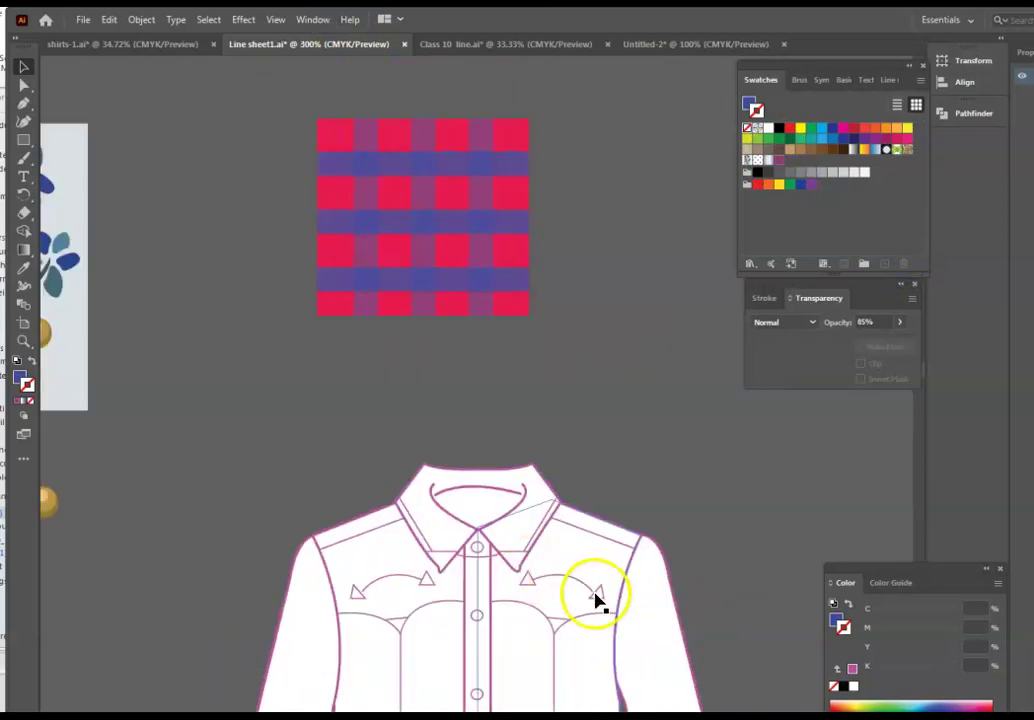
scroll(413, 478, down, 5)
scroll(368, 500, down, 6)
drag(249, 117, 712, 677)
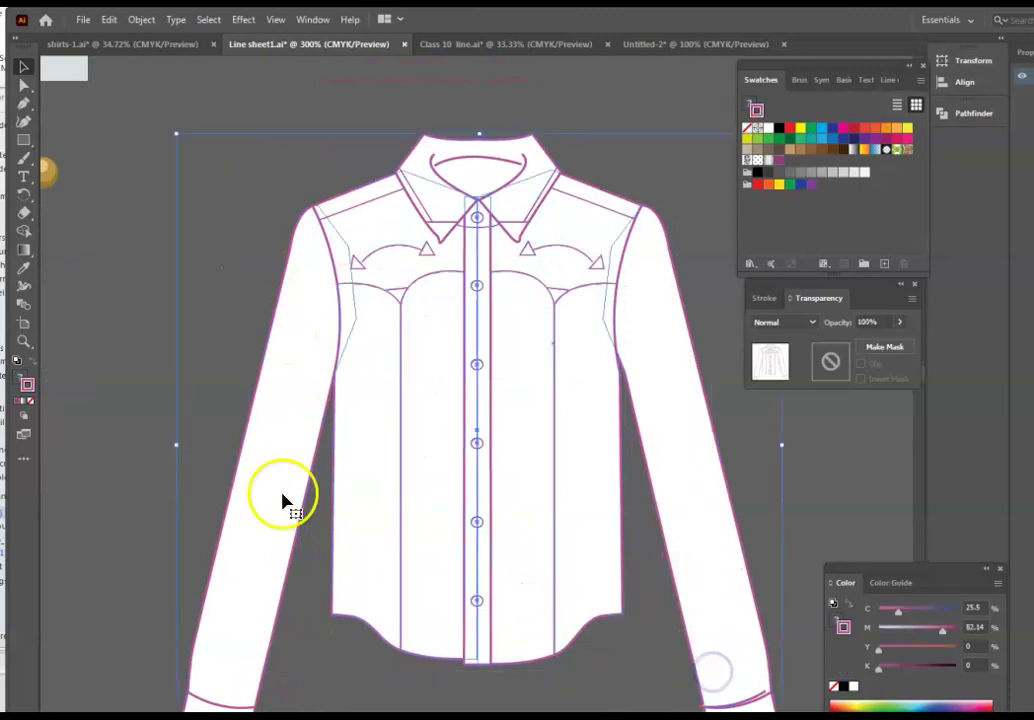
double_click(27, 388)
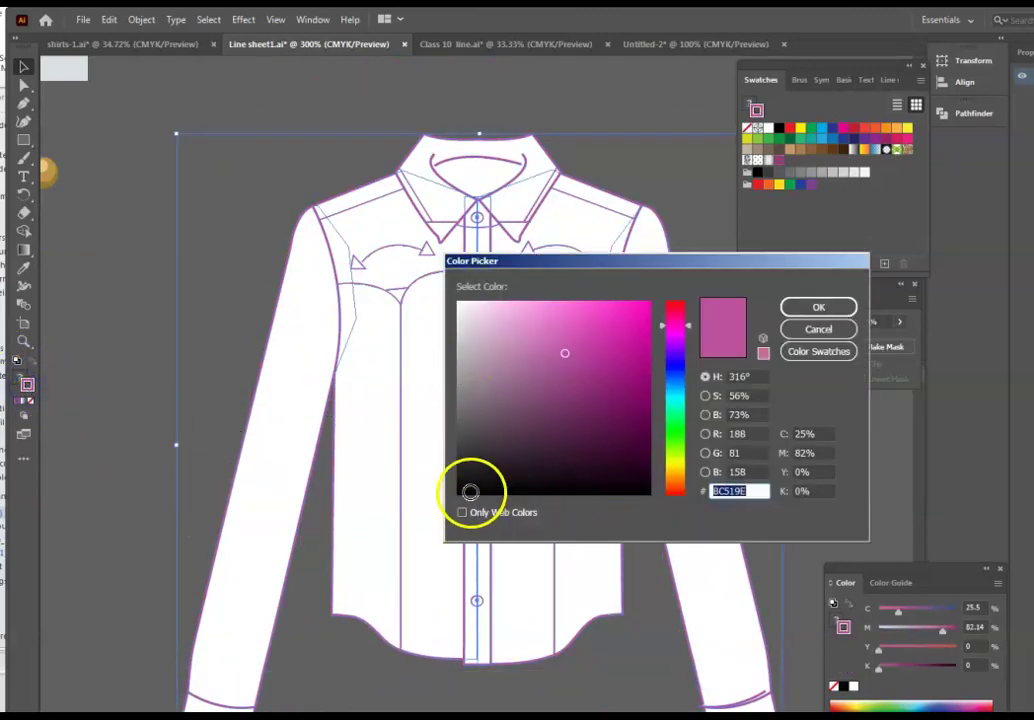
click(466, 494)
click(818, 307)
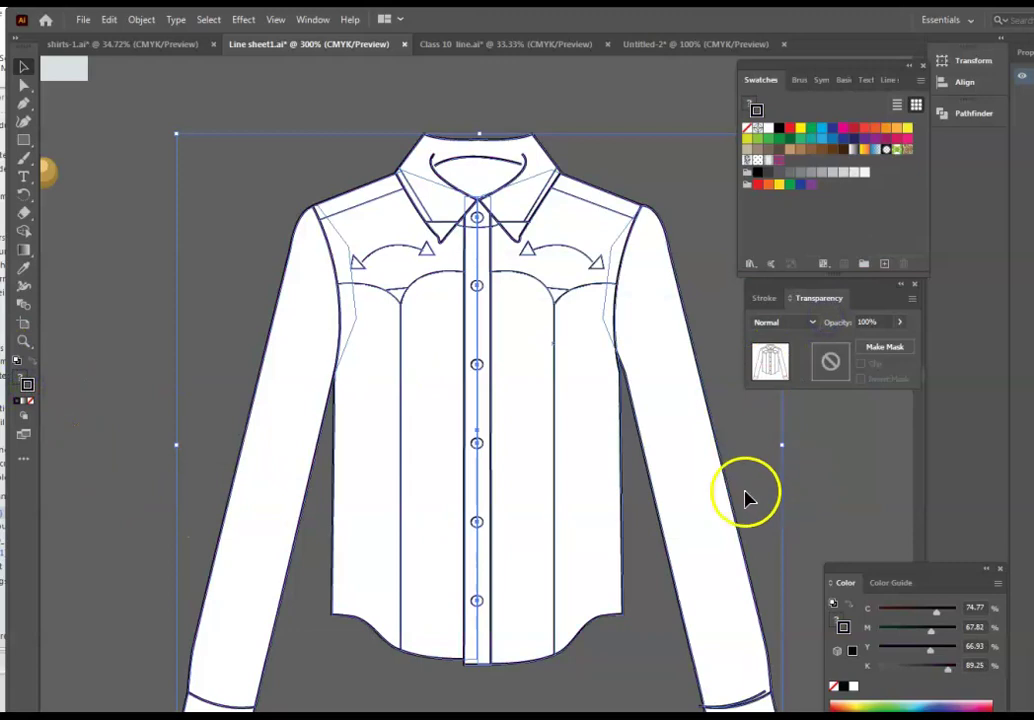
- Place a copy of the black-outlined western-yoke shirt on the artboard, level with and to the right of the floral shirt
scroll(750, 585, down, 3)
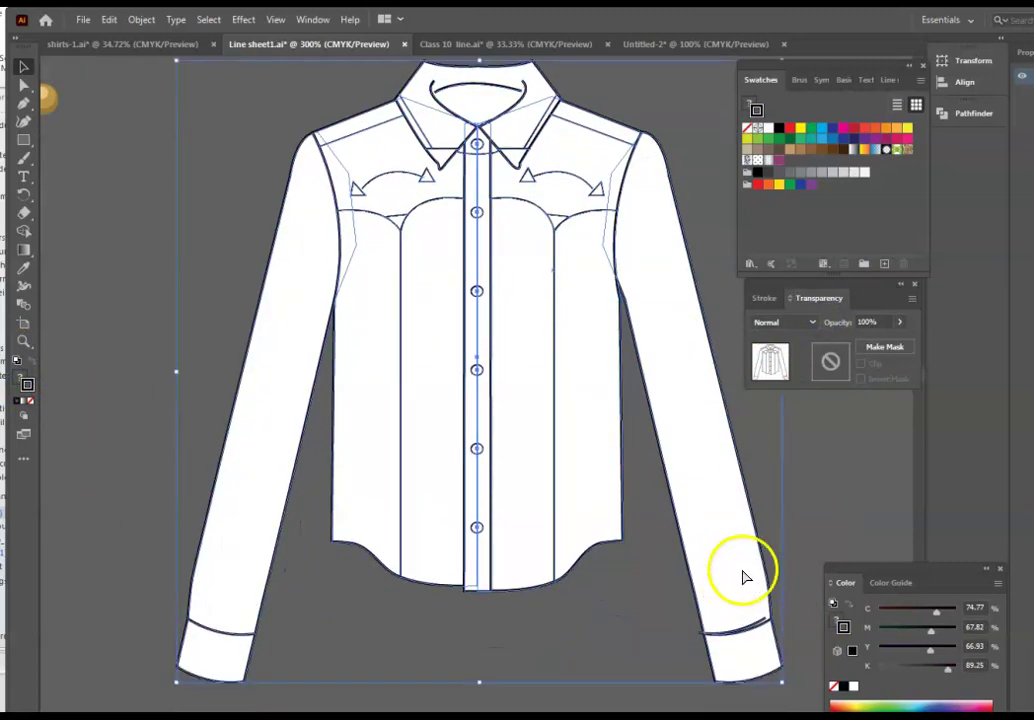
key(ctrl+minus)
key(ctrl+minus)
key(ctrl+minus)
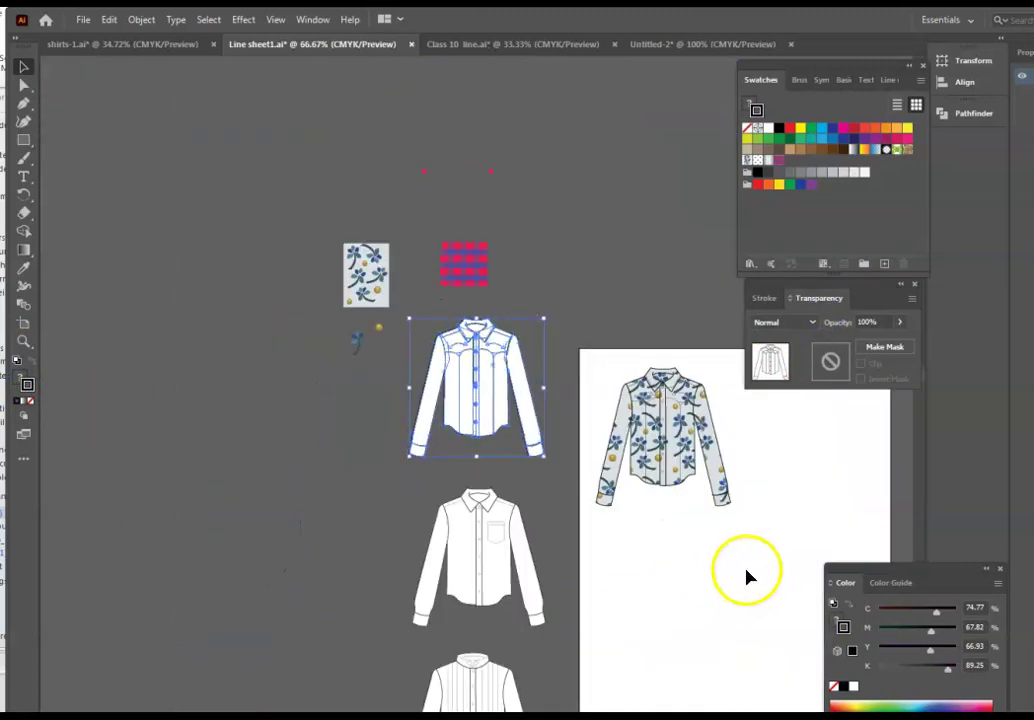
drag(503, 404, 848, 455)
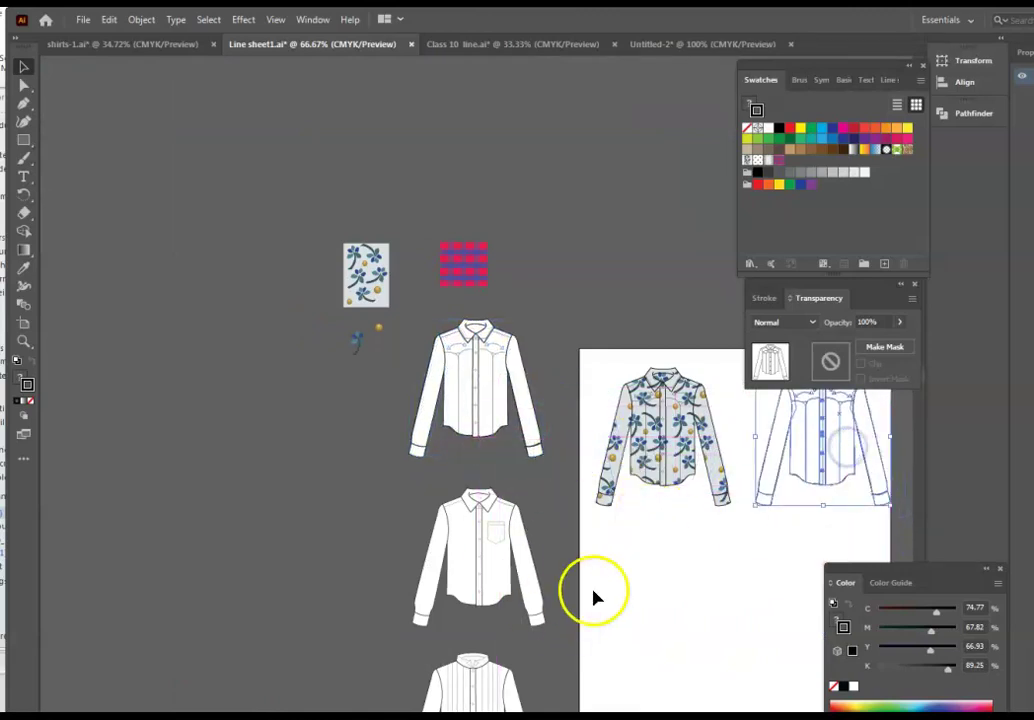
click(676, 706)
scroll(450, 450, right, 5)
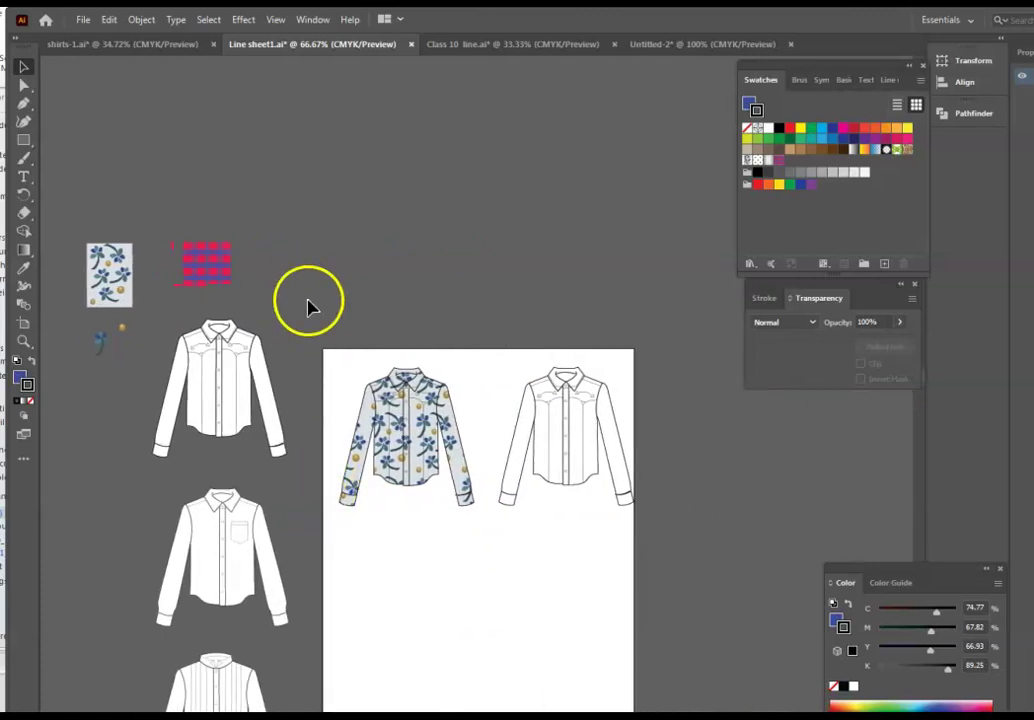
- Fill the black-outlined western-yoke shirt copy on the artboard with the red and blue plaid pattern swatch, deselect it and check the result
drag(500, 330, 702, 558)
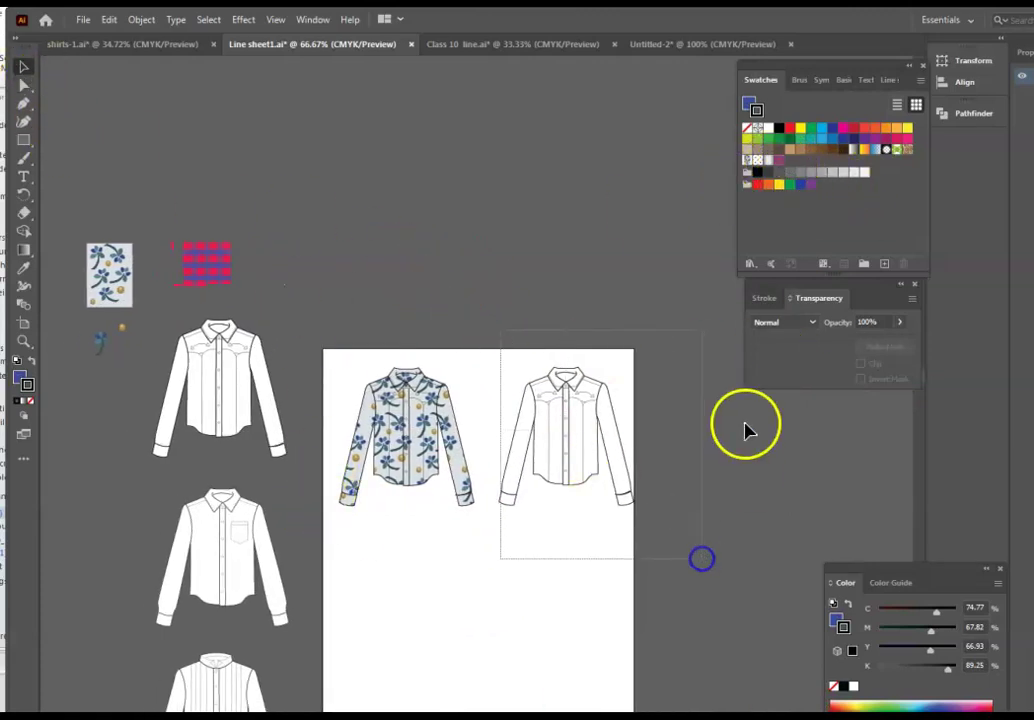
click(780, 158)
click(24, 382)
click(18, 381)
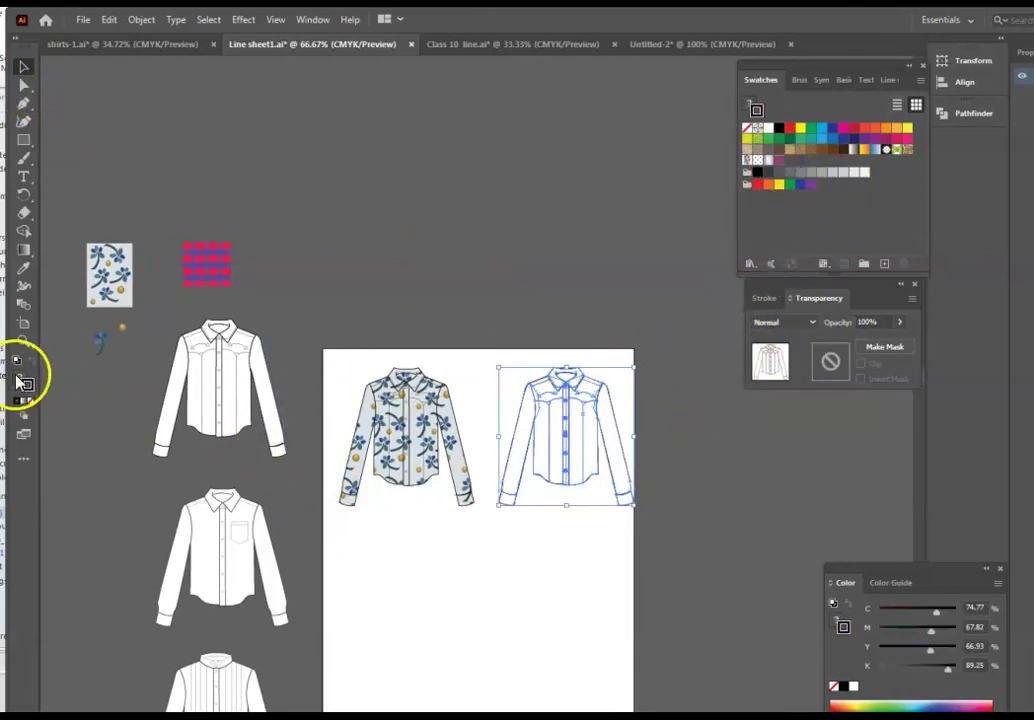
double_click(20, 380)
click(815, 340)
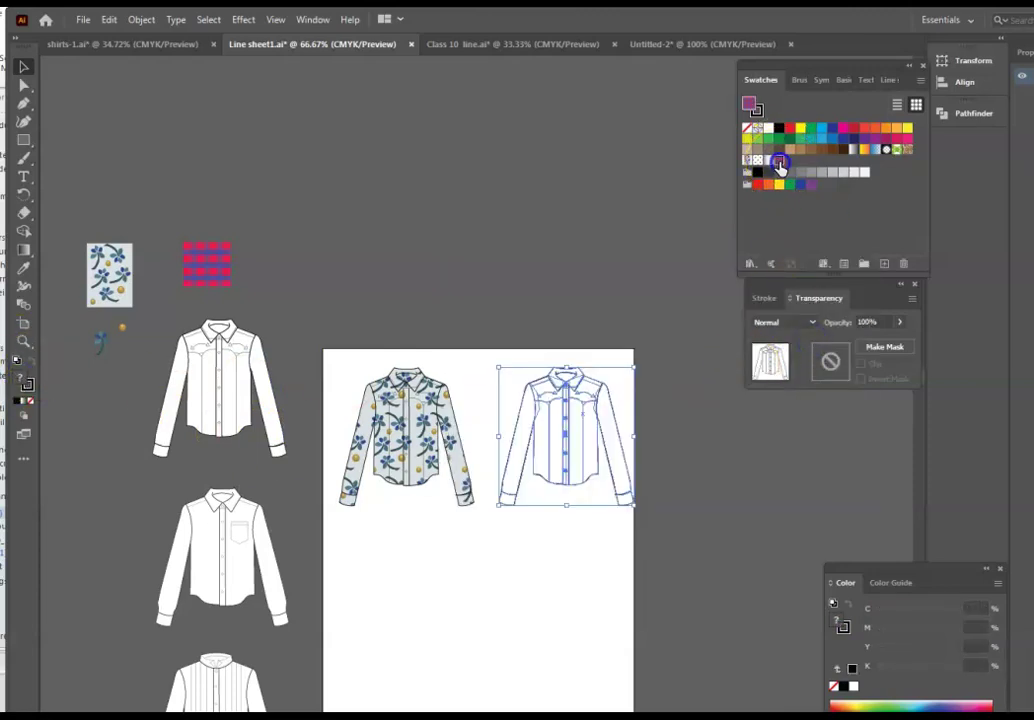
click(779, 163)
click(709, 549)
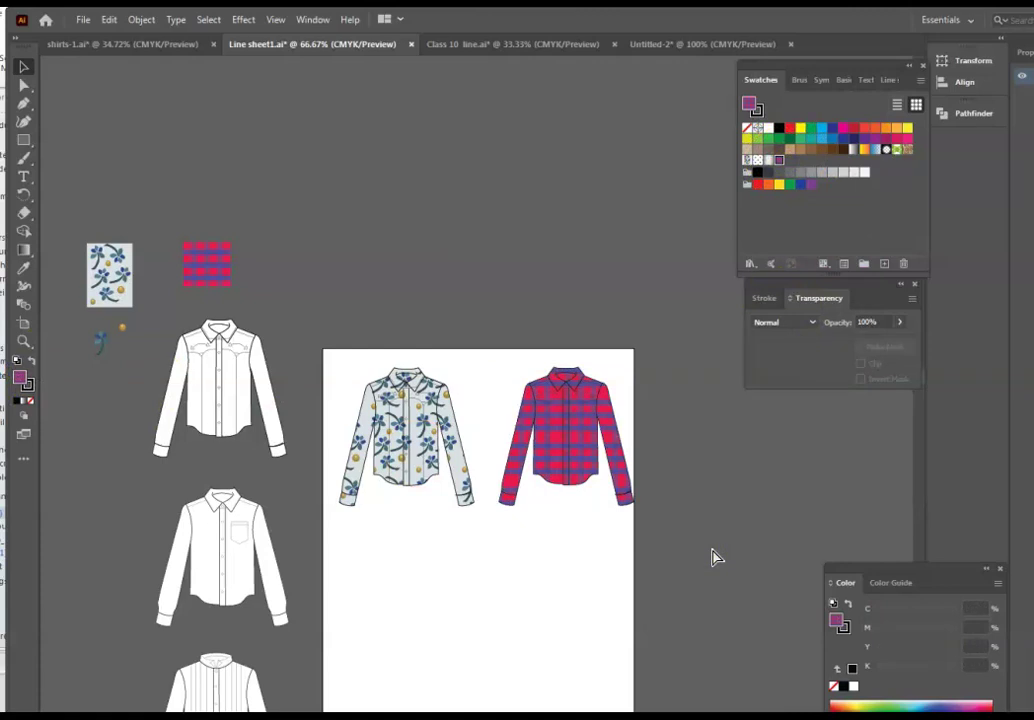
key(ctrl+equal)
key(ctrl+equal)
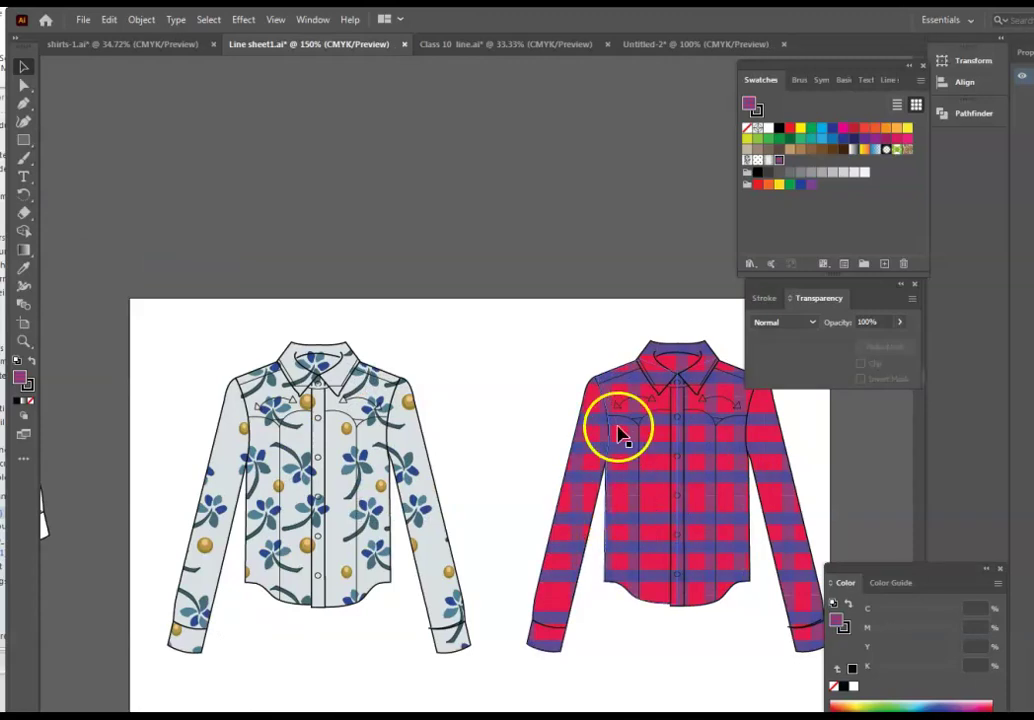
scroll(703, 620, down, 3)
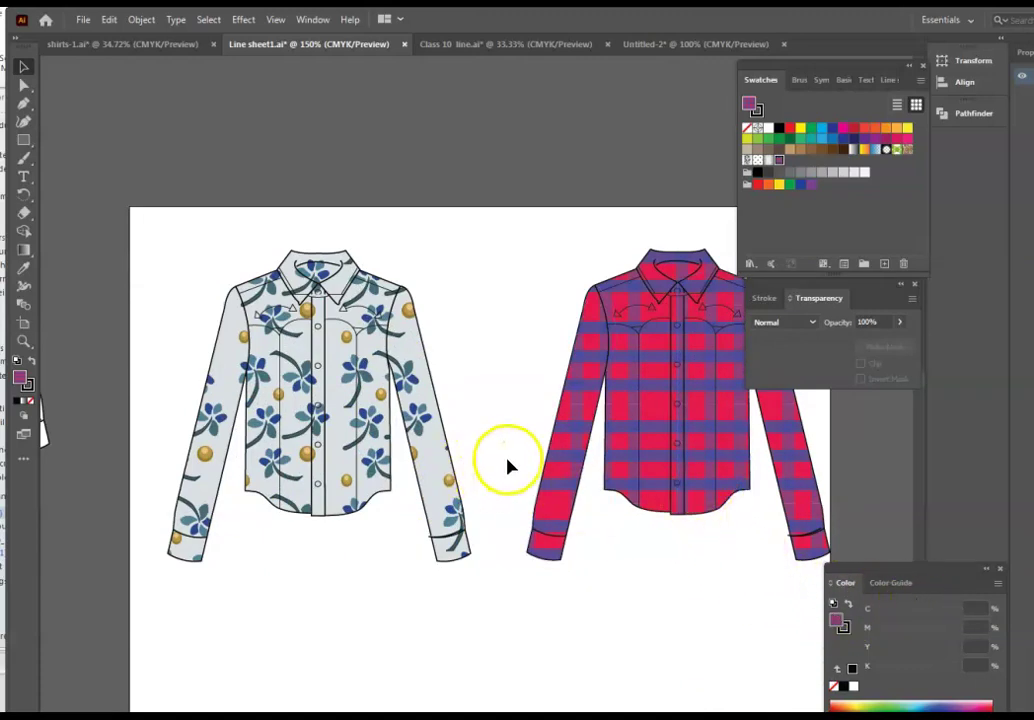
- Move the original western-yoke shirt flat from the artboard's left side to its right side, level with the plaid shirt
key(ctrl+minus)
key(ctrl+minus)
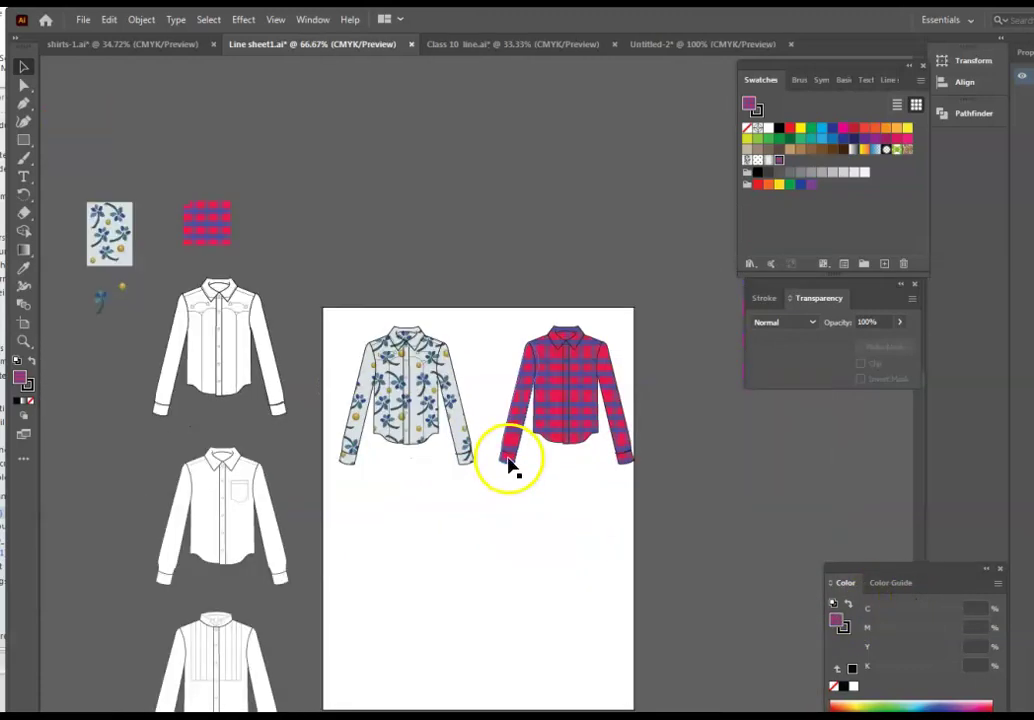
click(238, 413)
drag(275, 373, 787, 408)
click(824, 478)
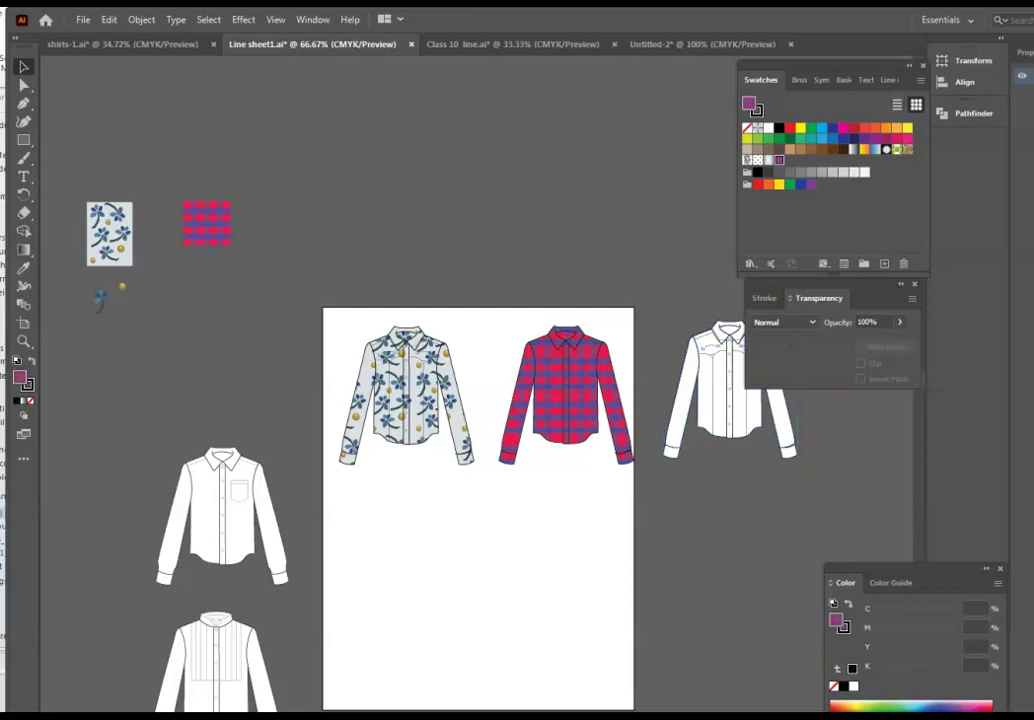
- Move the pleated-front shirt flat further down beside the artboard and select the pocket shirt flat above it
scroll(745, 385, right, 3)
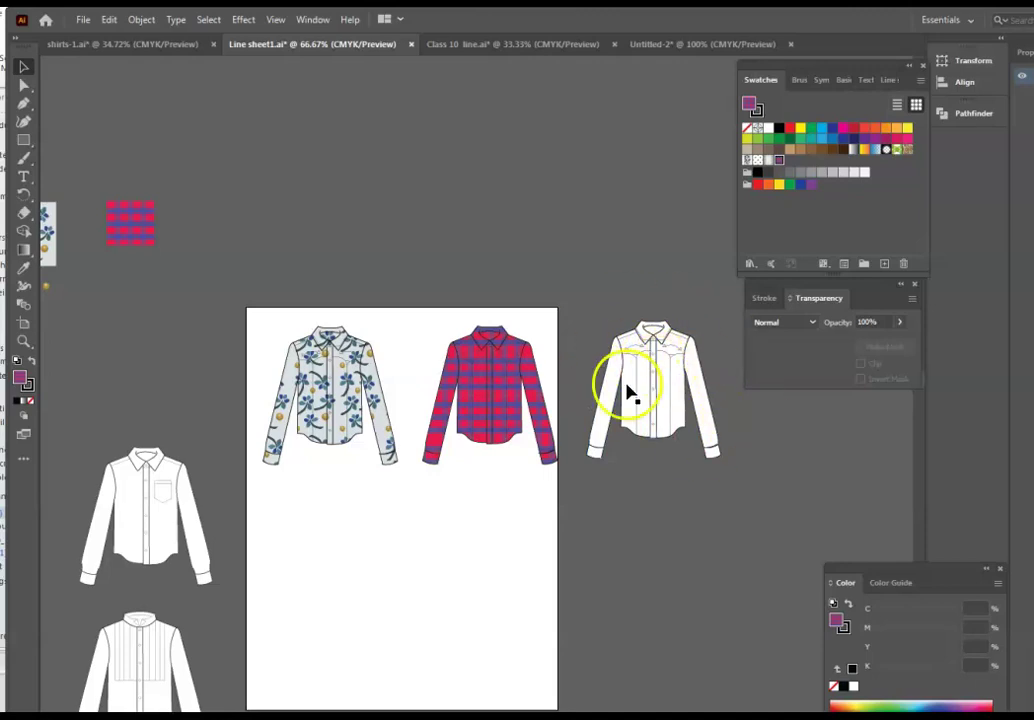
scroll(692, 421, down, 3)
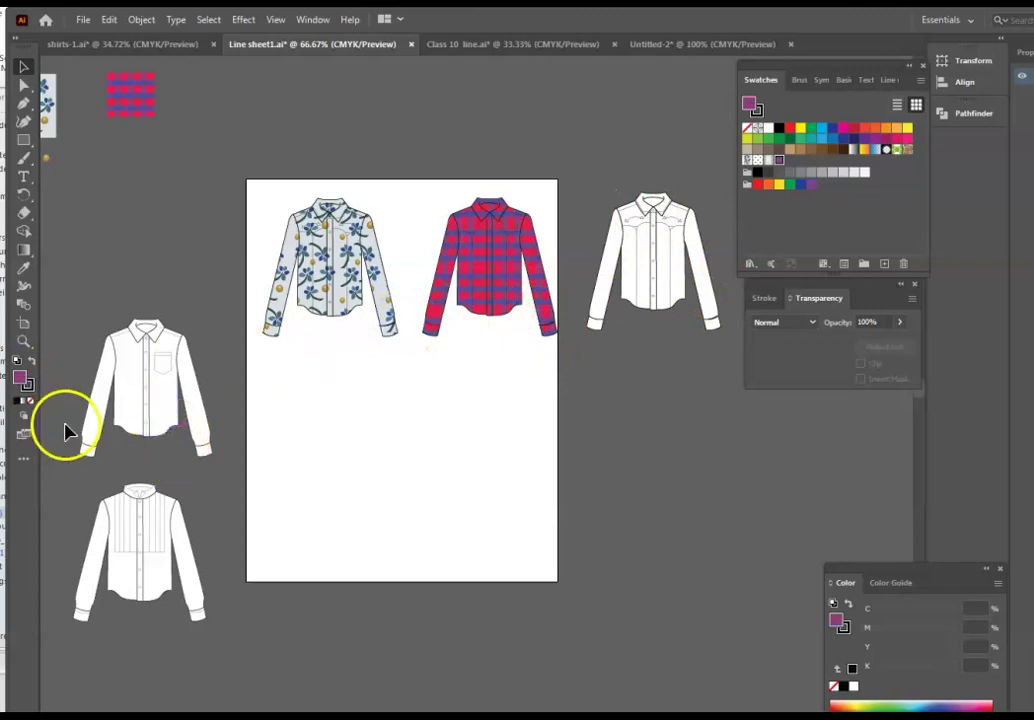
click(58, 493)
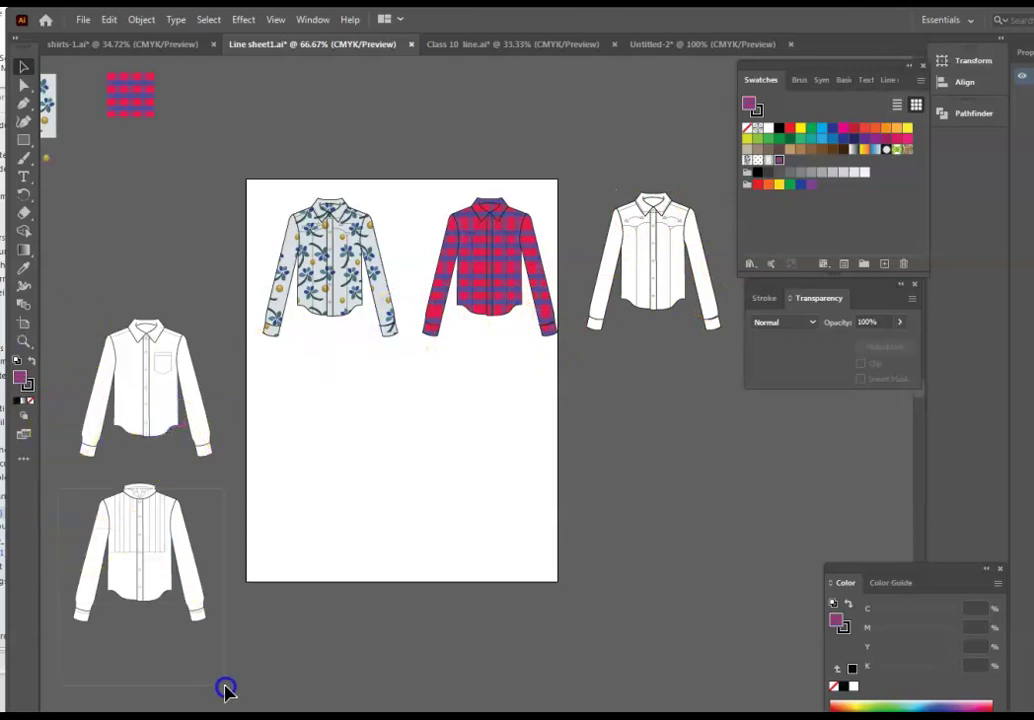
drag(225, 690, 225, 690)
drag(162, 554, 143, 639)
drag(63, 285, 205, 473)
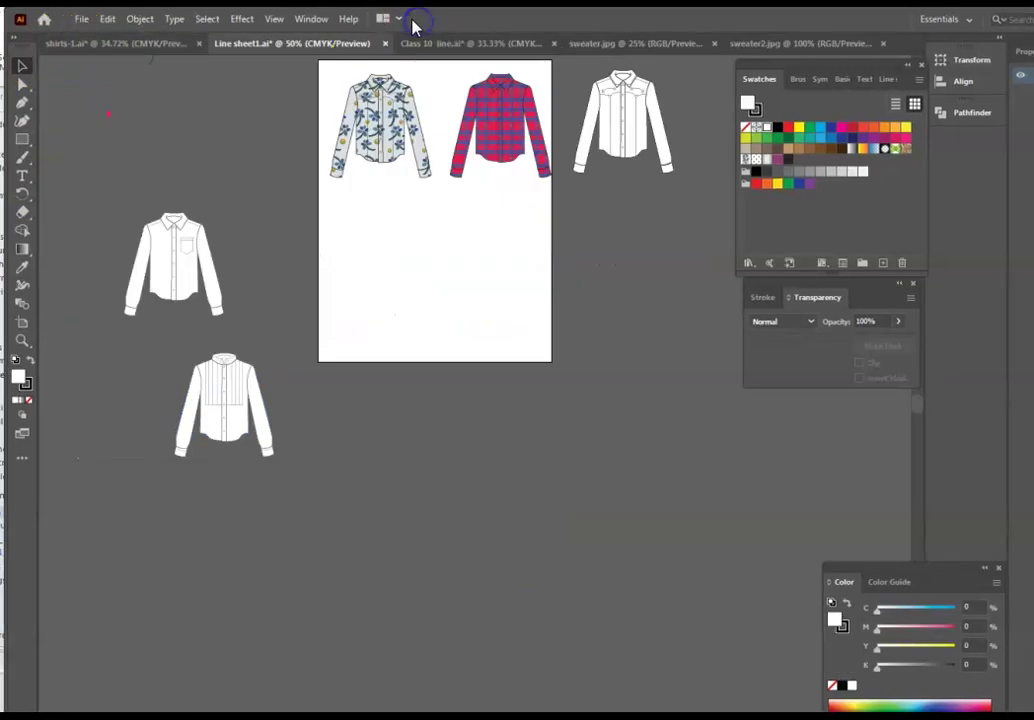
- Open the denim image Jean3.jpg from the Images for class 1 folder
click(82, 19)
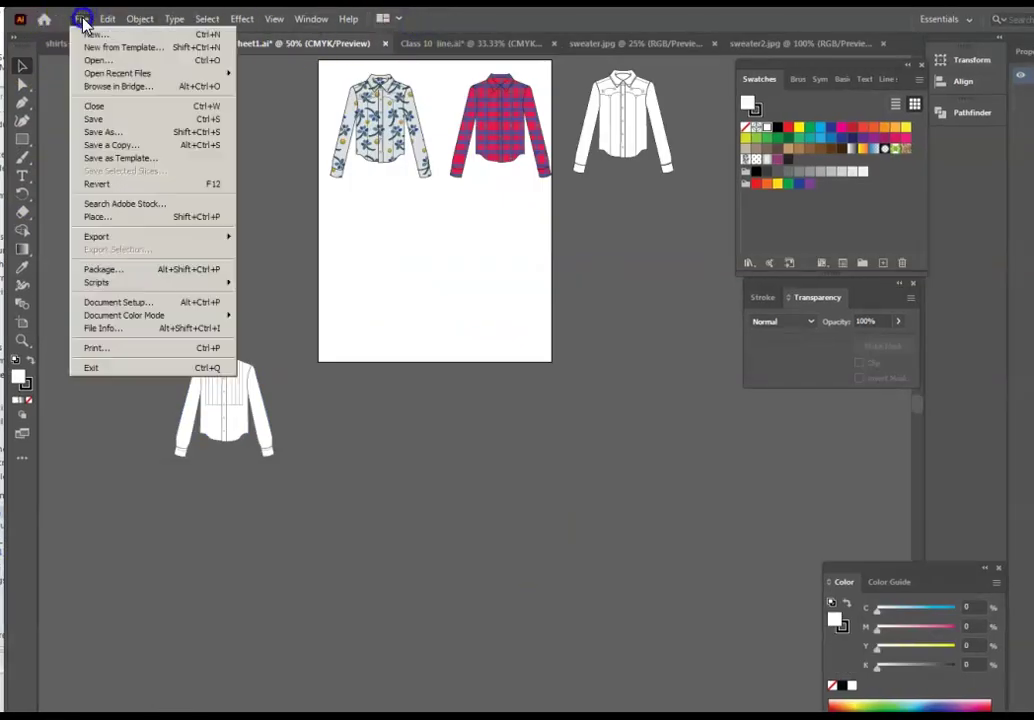
click(96, 62)
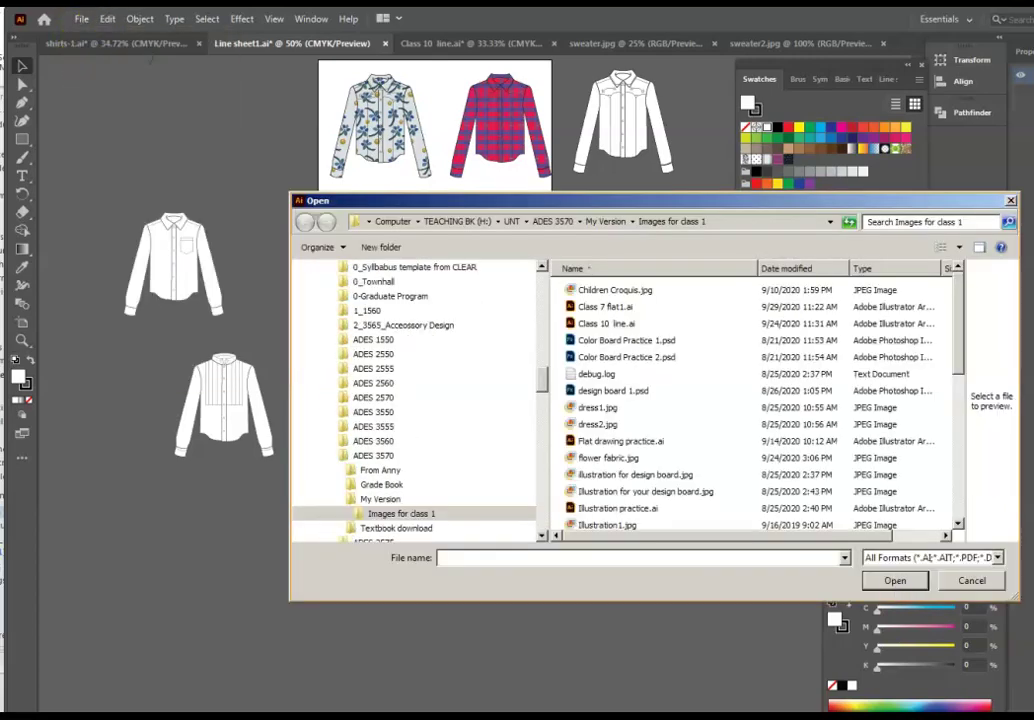
drag(958, 351, 969, 397)
click(591, 462)
click(895, 580)
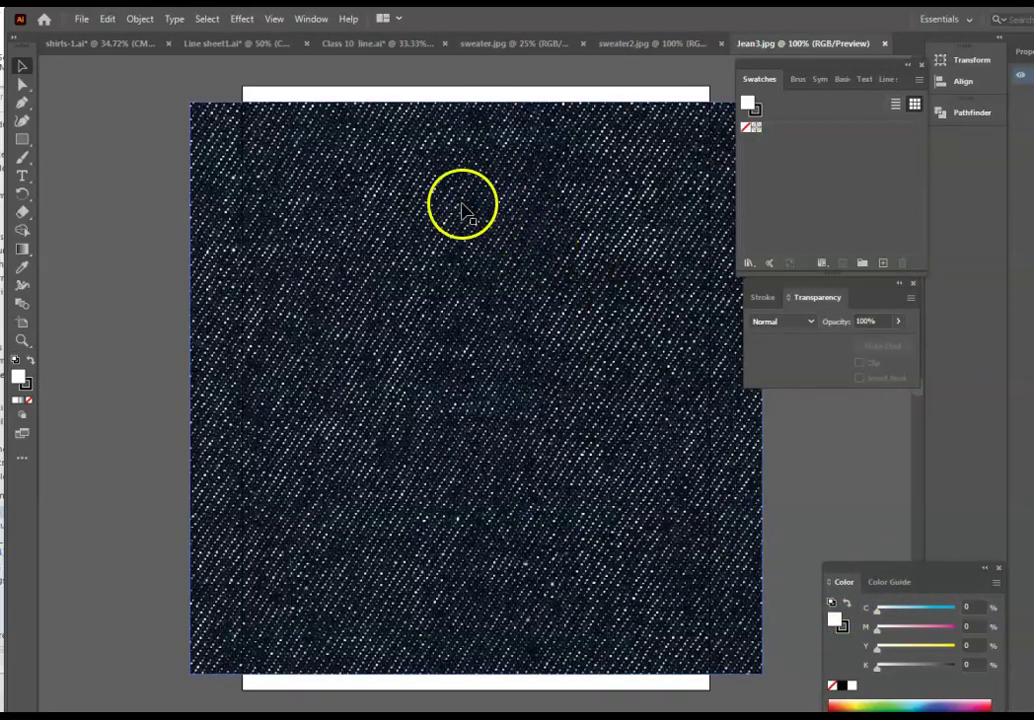
- Copy the denim image from Jean3.jpg and paste it into the Line sheet1 document
click(455, 205)
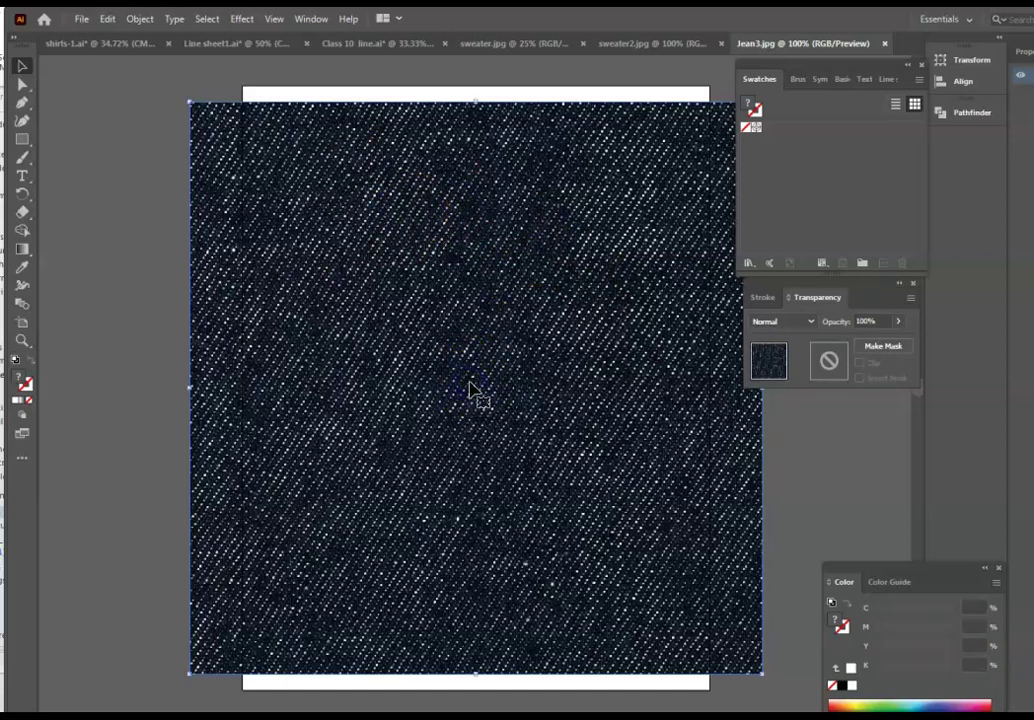
click(338, 45)
click(240, 46)
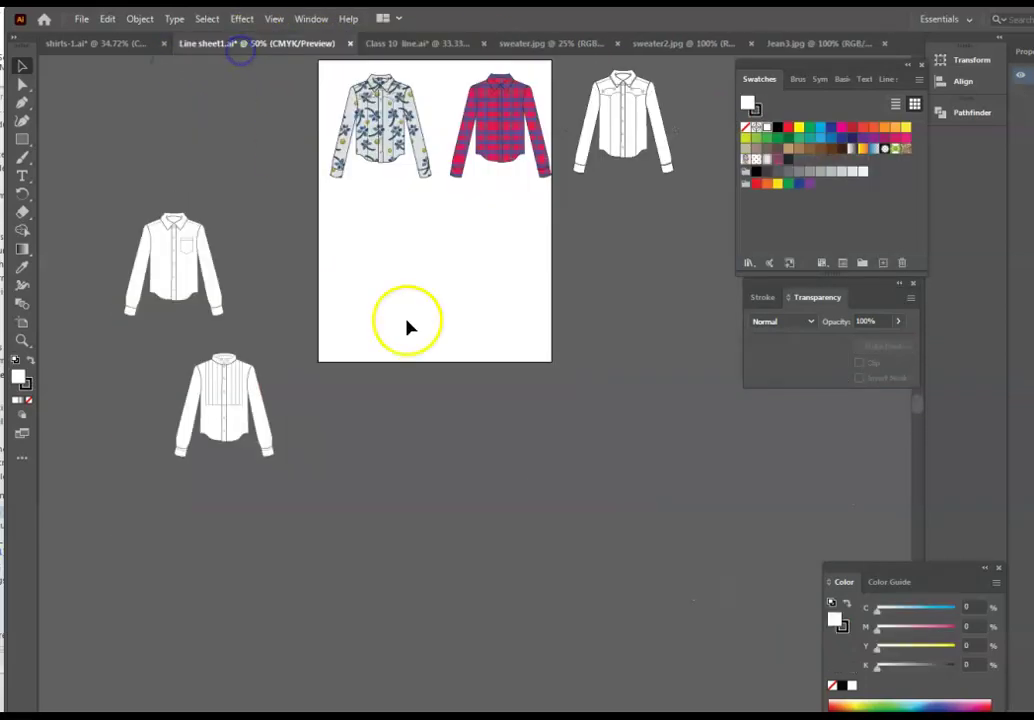
scroll(540, 444, down, 2)
scroll(650, 390, up, 4)
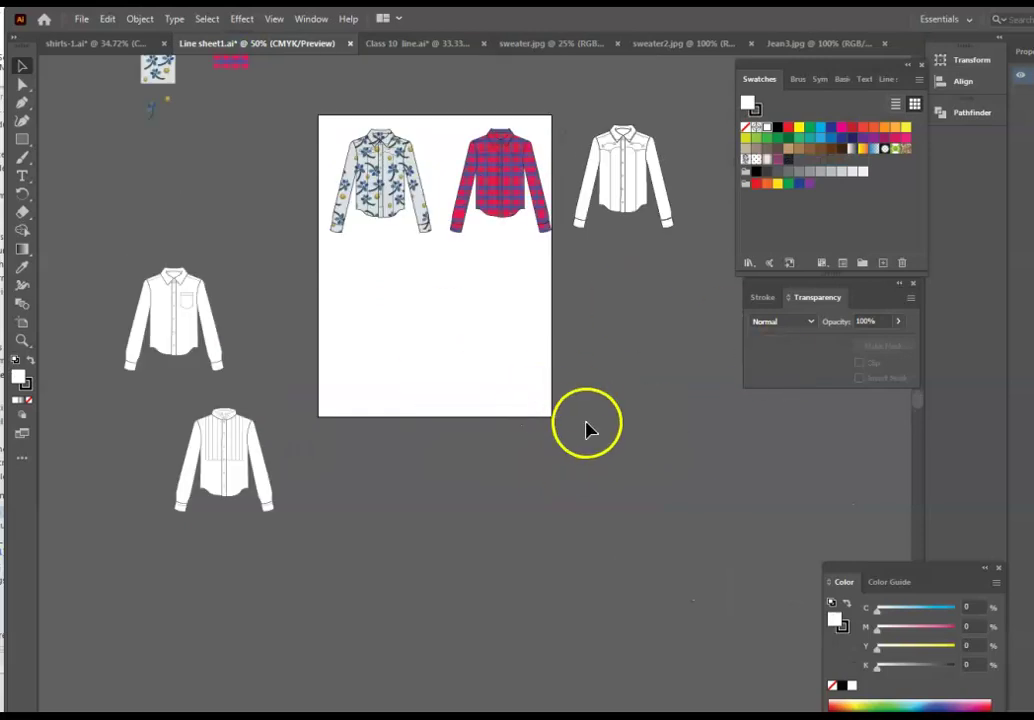
scroll(590, 455, down, 2)
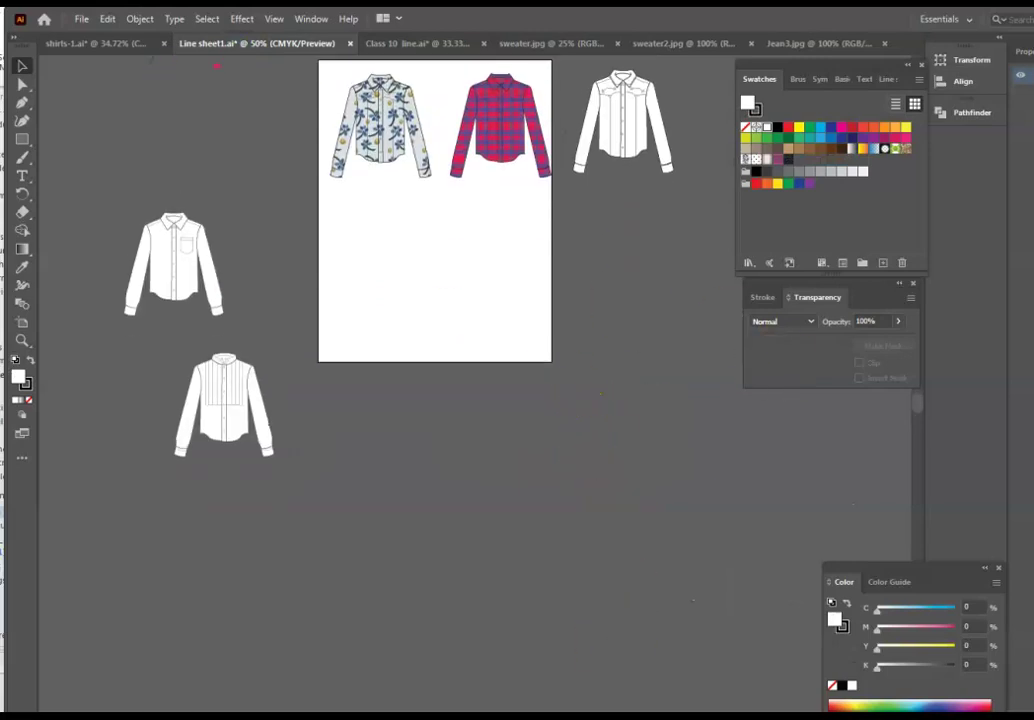
key(ctrl+v)
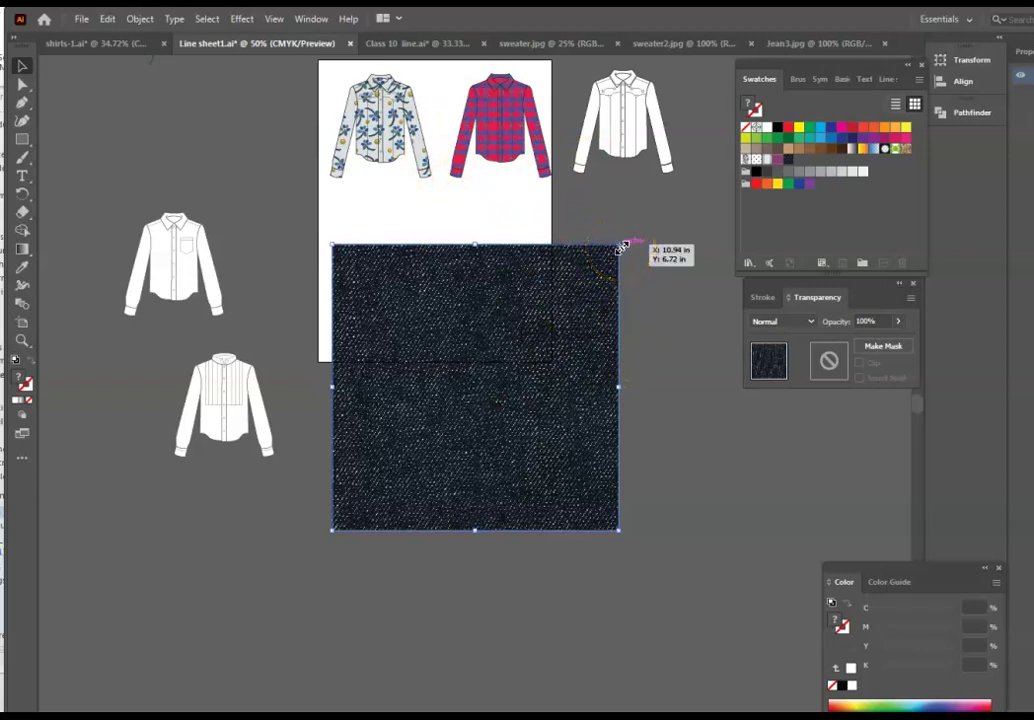
- Scale the pasted denim image proportionally to just over half its size and save it as a new pattern swatch
drag(620, 246, 493, 368)
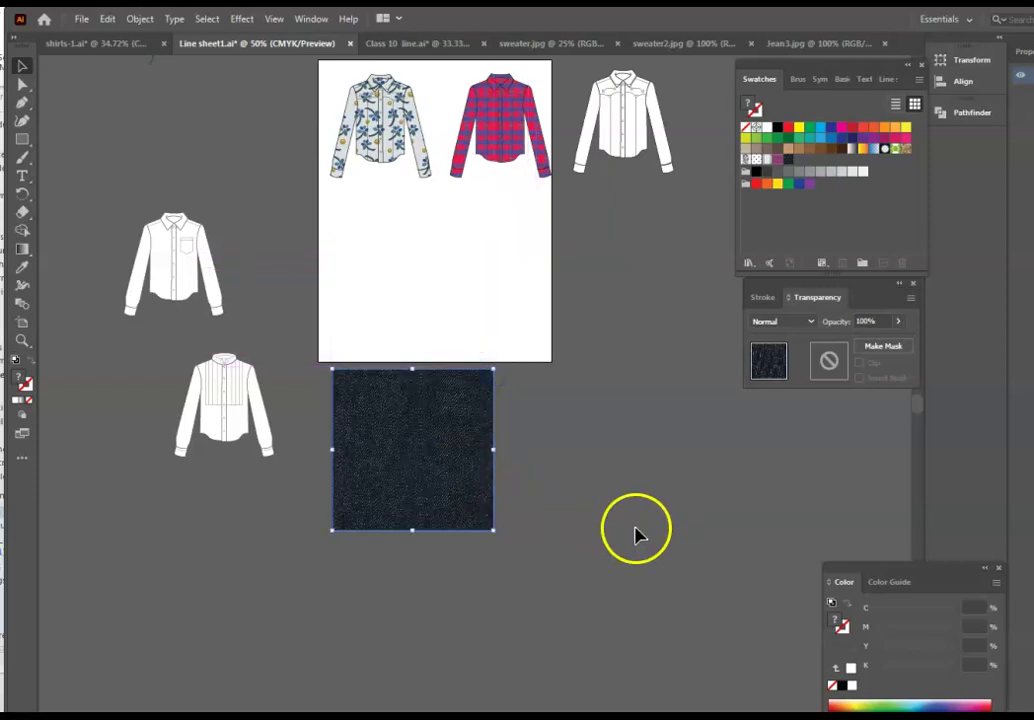
drag(432, 485, 828, 172)
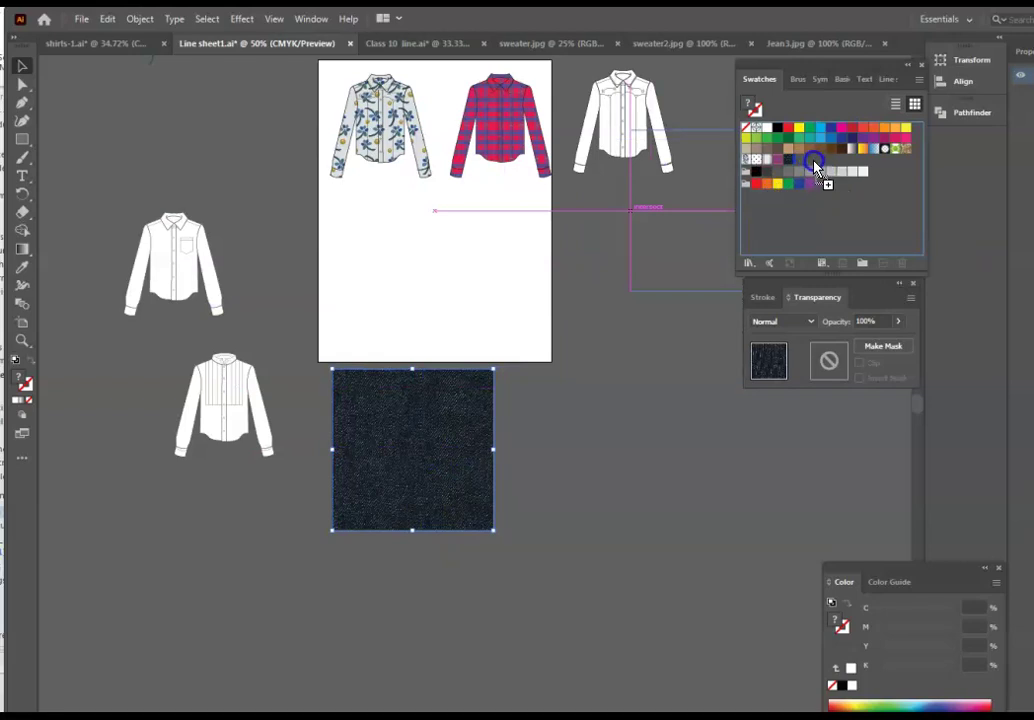
drag(815, 167, 800, 168)
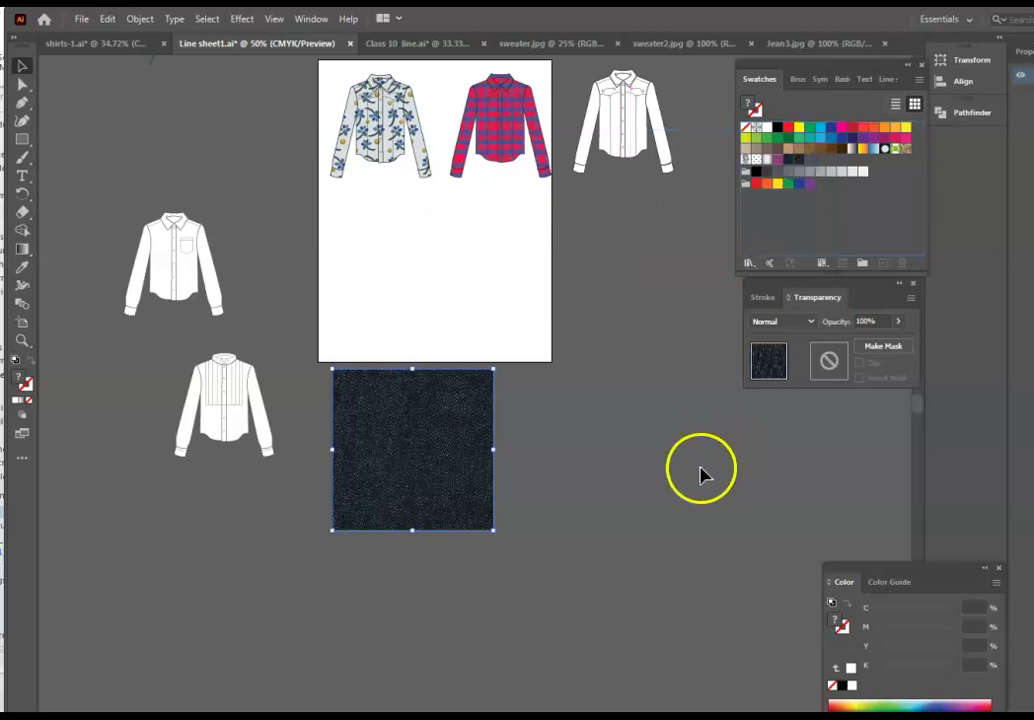
- Place a copy of the pocket shirt flat below the floral shirt and fill it with the new denim pattern swatch
scroll(230, 330, up, 2)
drag(111, 226, 273, 398)
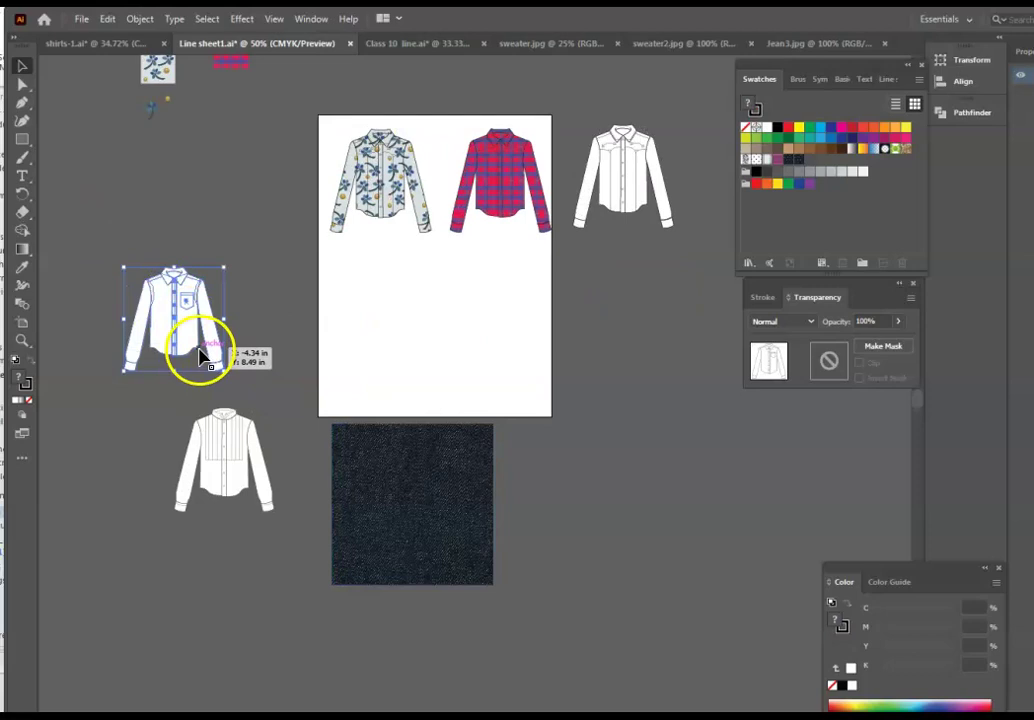
drag(196, 346, 415, 272)
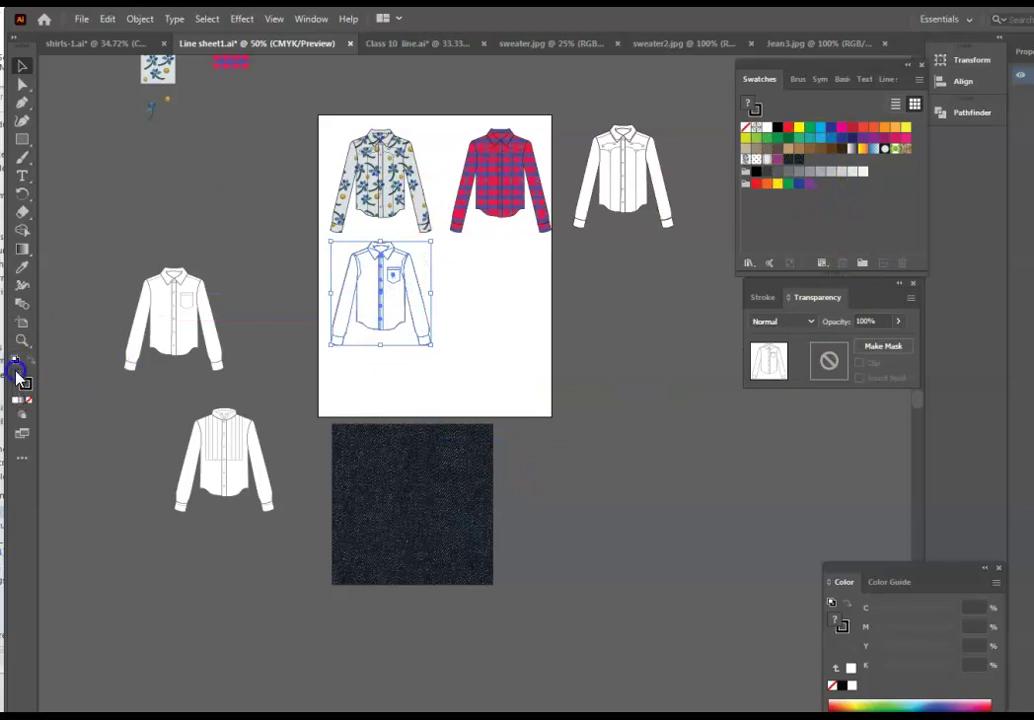
click(801, 160)
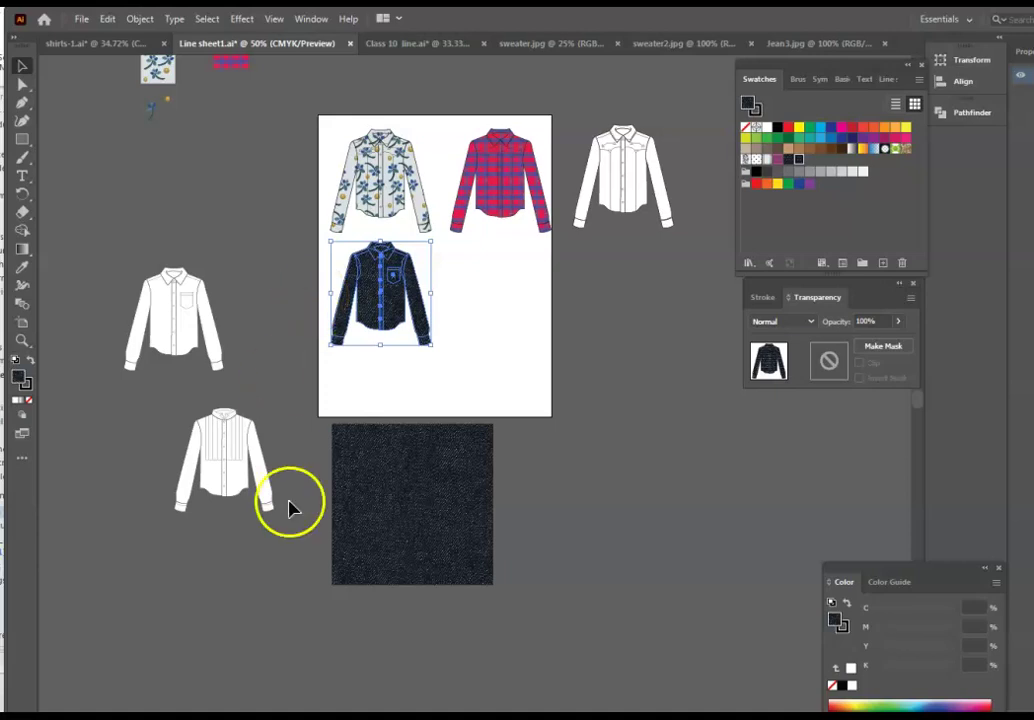
- Change the denim shirt's outline stroke to near-white and deselect it
click(31, 385)
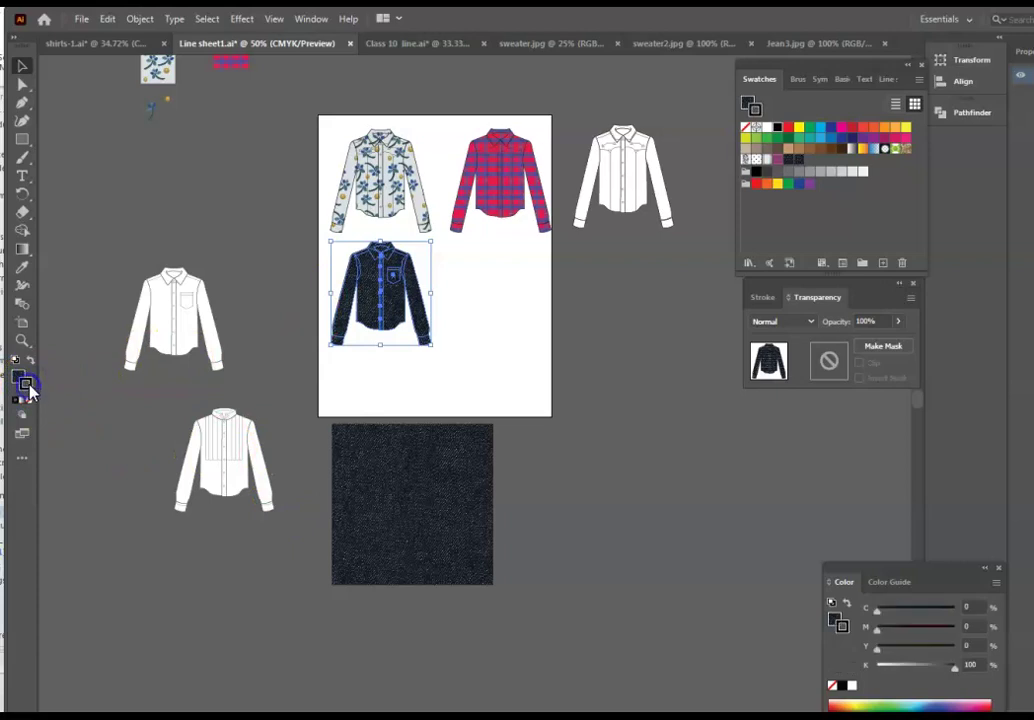
double_click(27, 387)
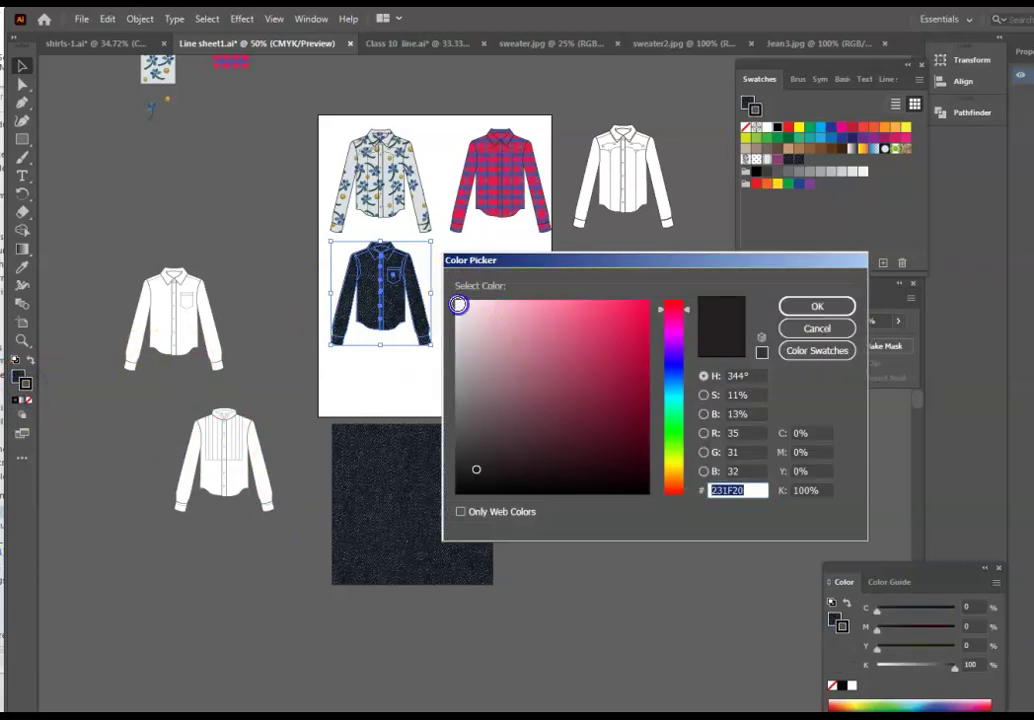
click(458, 304)
click(829, 305)
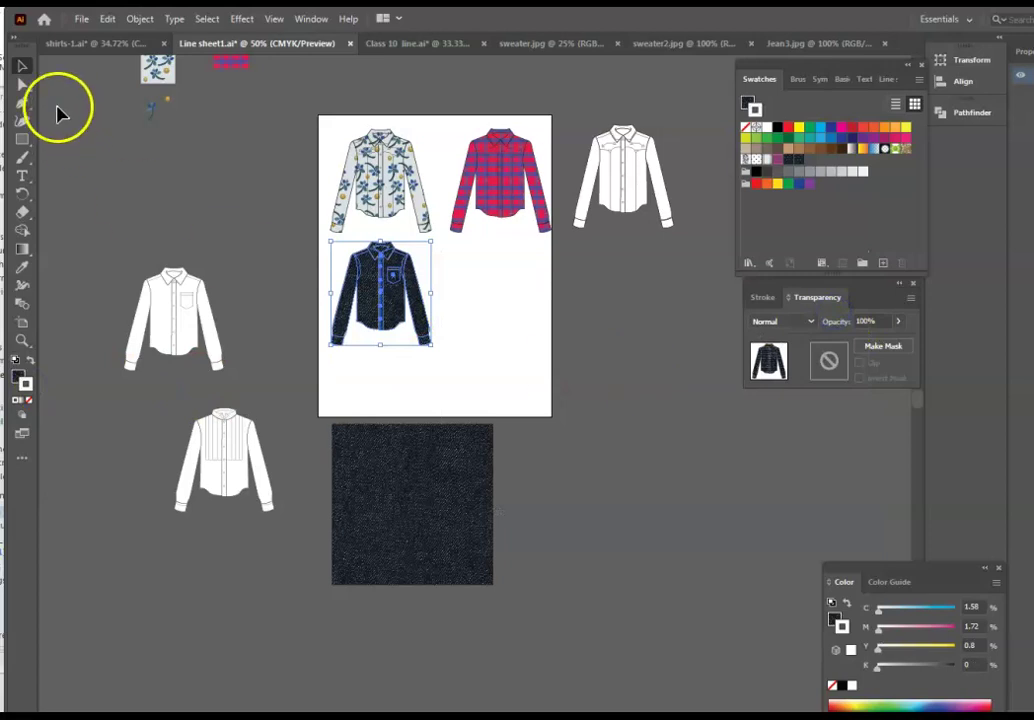
click(672, 414)
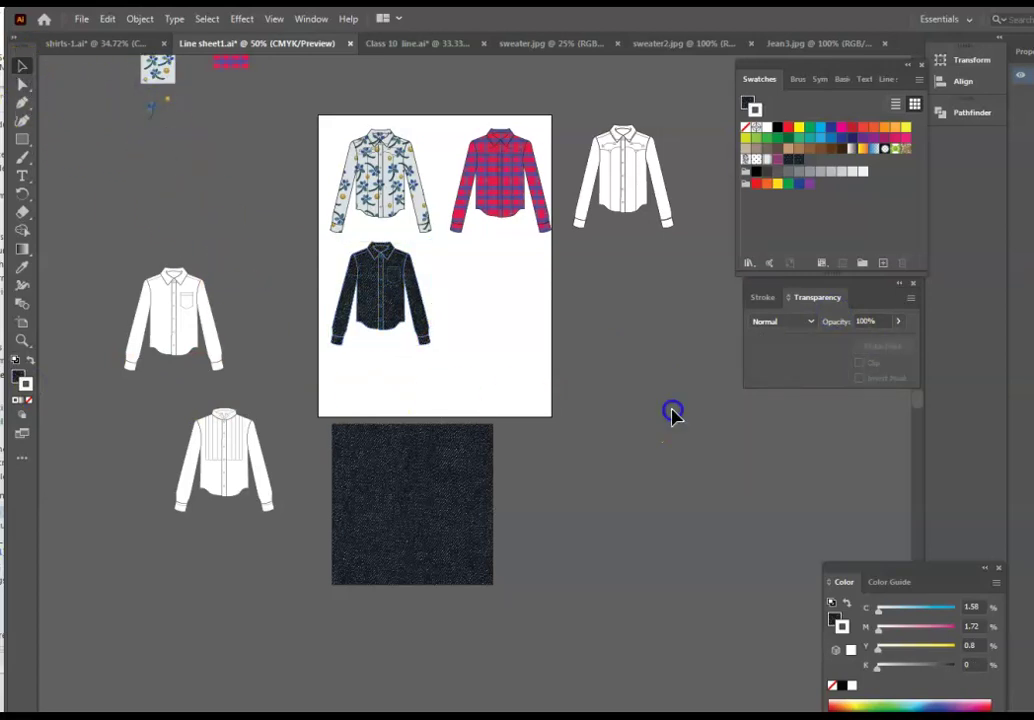
- Delete the denim image below the artboard and return to the denim shirt to check its pattern
key(ctrl+equal)
key(ctrl+equal)
key(ctrl+equal)
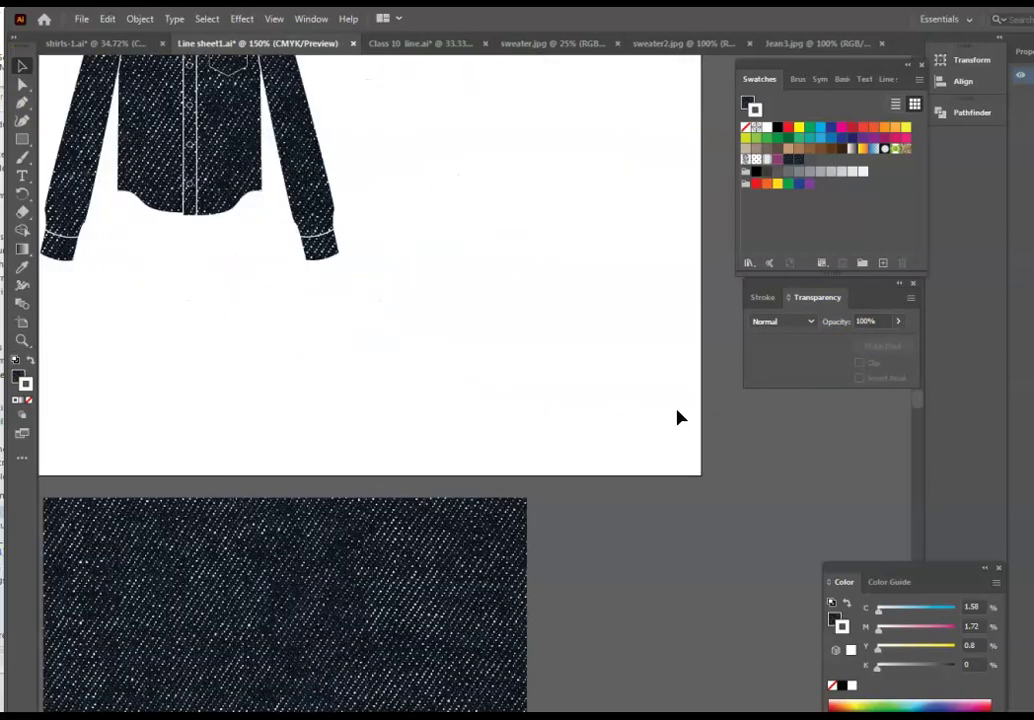
scroll(340, 300, up, 3)
scroll(404, 422, down, 6)
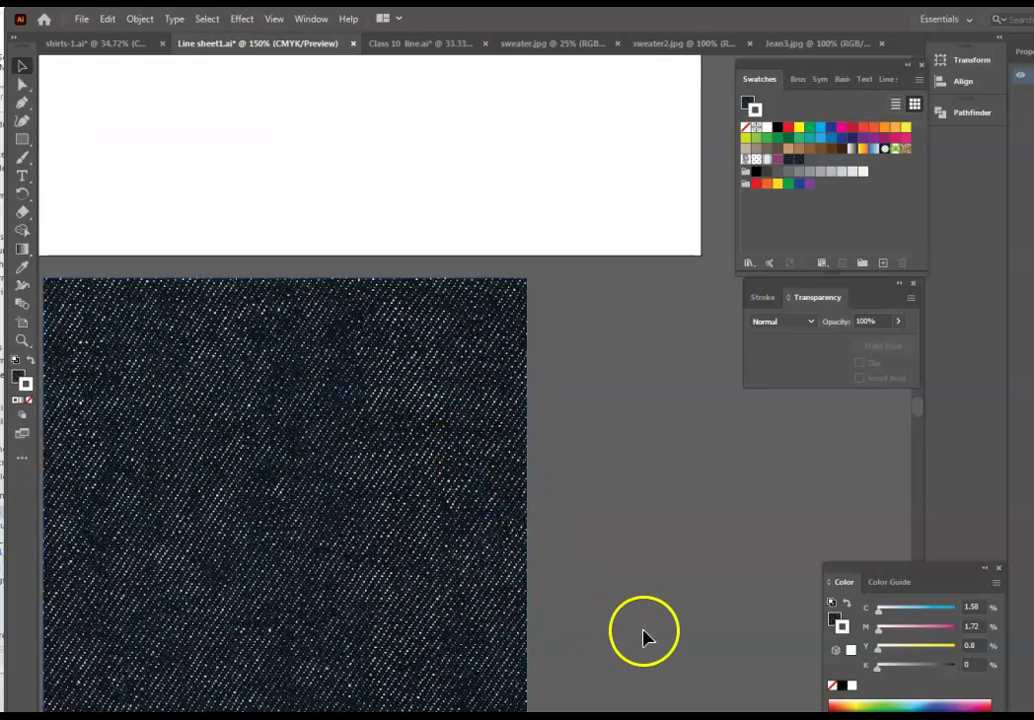
scroll(610, 540, up, 3)
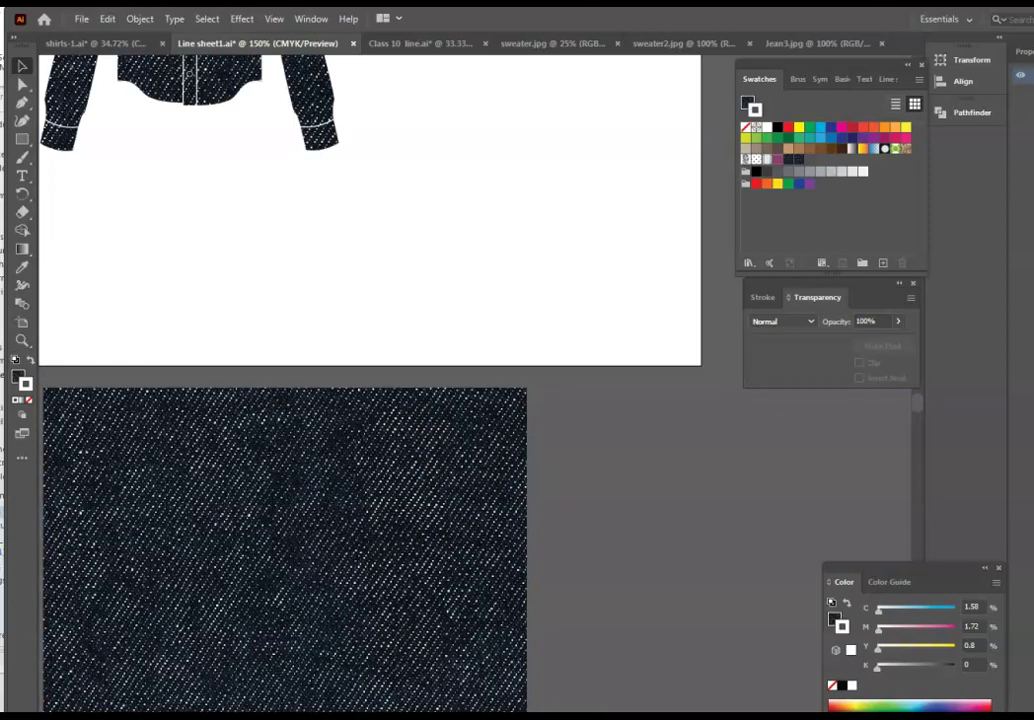
click(445, 640)
key(Delete)
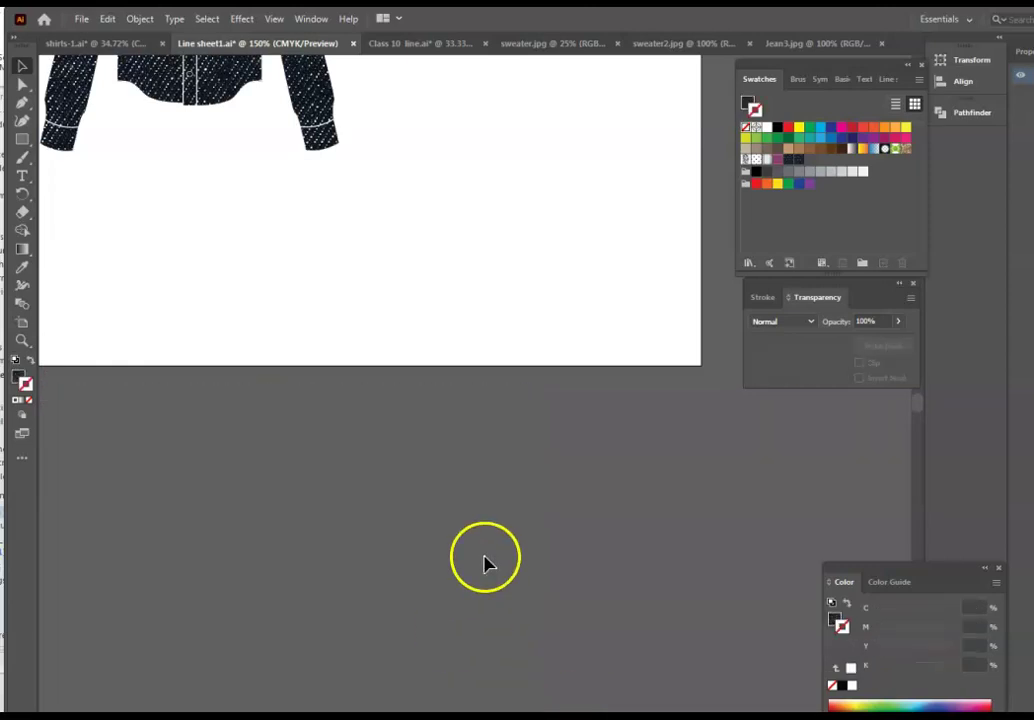
scroll(503, 422, up, 10)
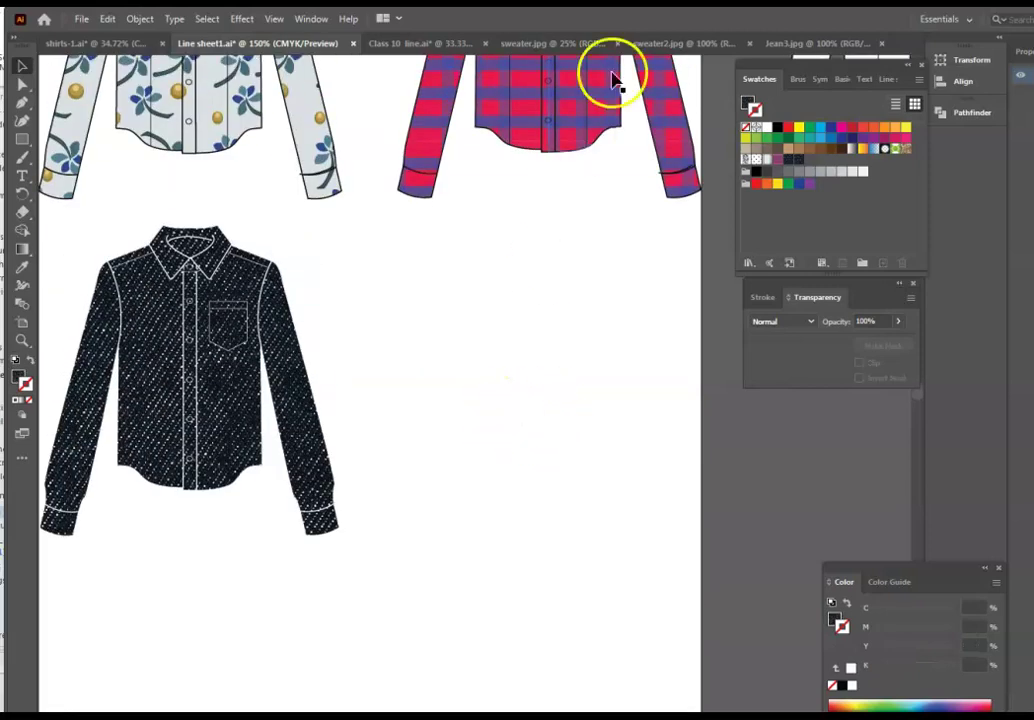
- Open sweater.jpg and paste a copy of its purple knit image into Line sheet1.ai
click(84, 19)
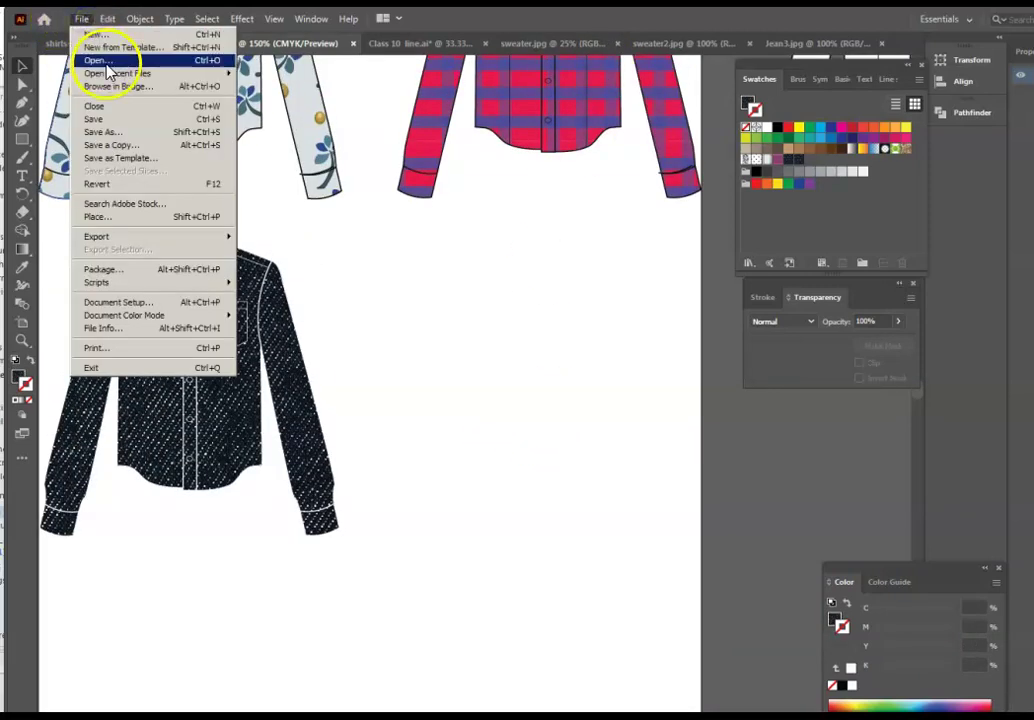
click(100, 60)
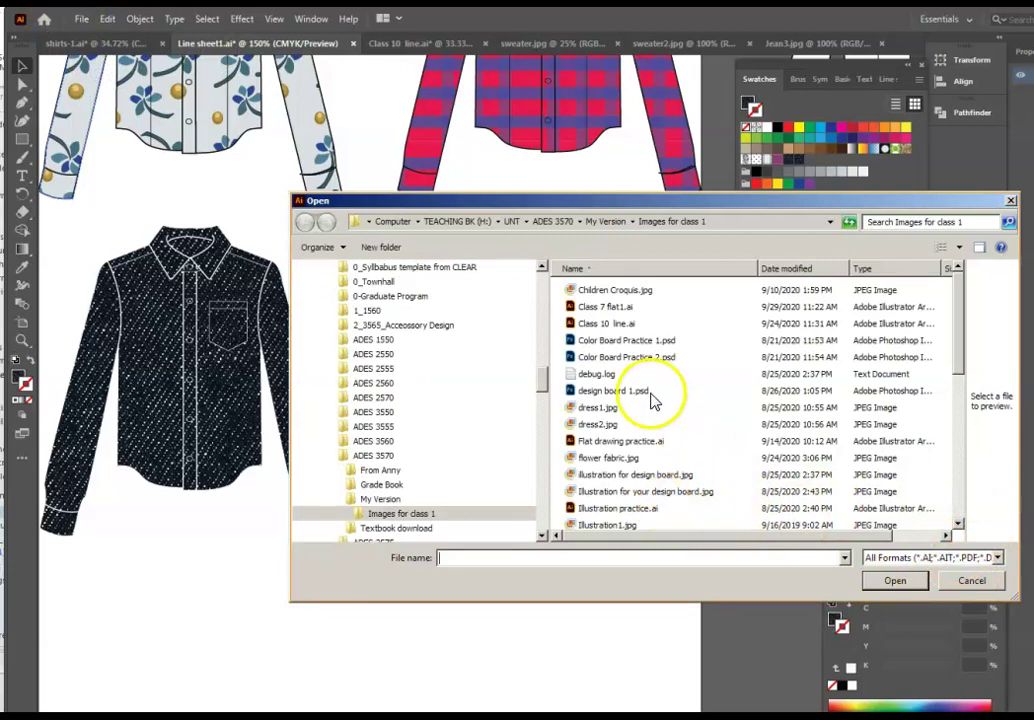
drag(960, 351, 959, 482)
click(605, 448)
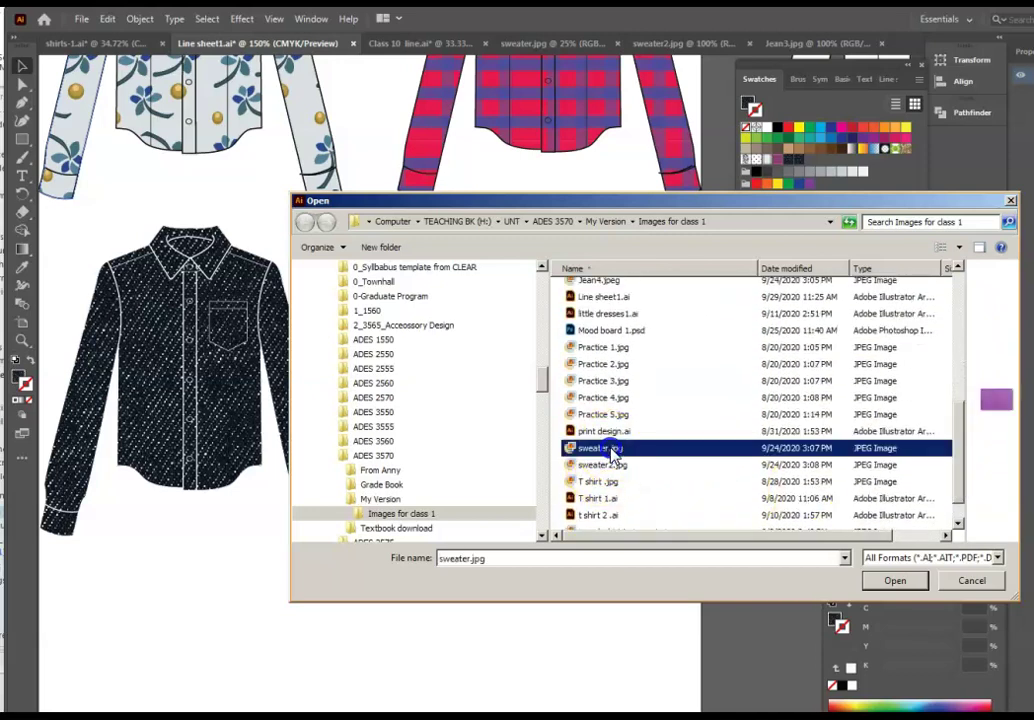
click(880, 584)
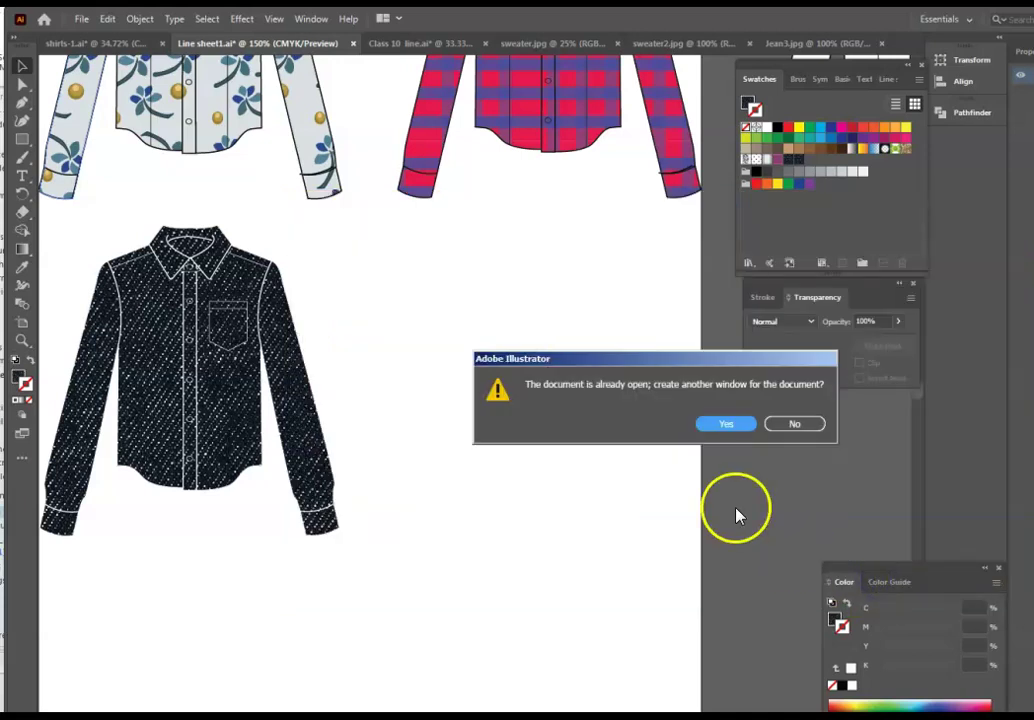
click(788, 426)
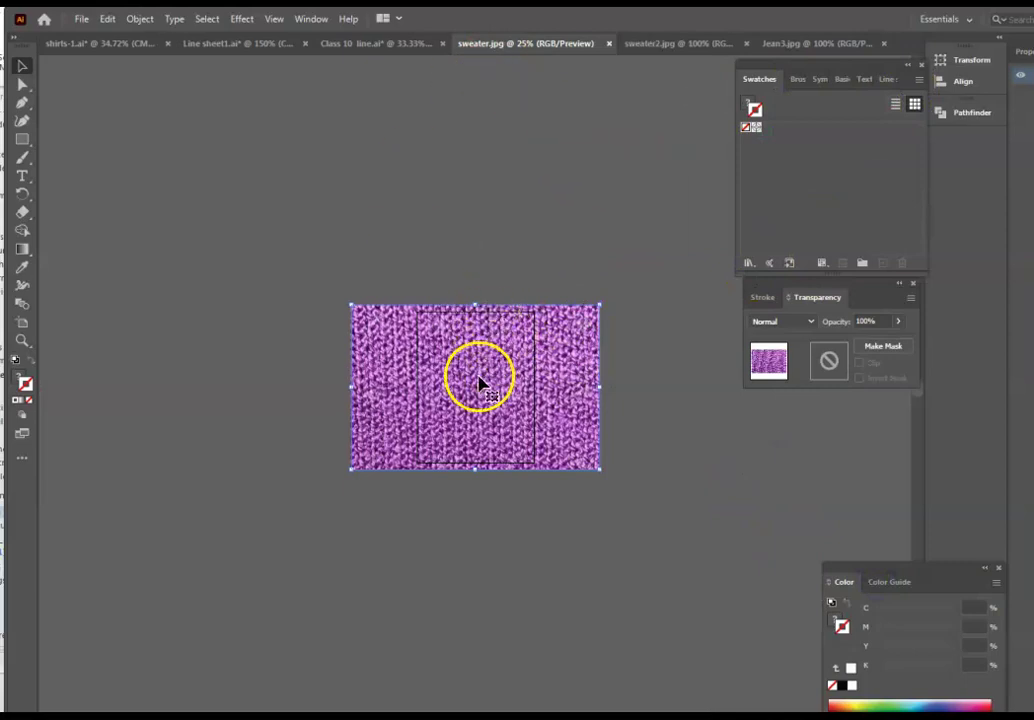
click(230, 45)
key(ctrl+v)
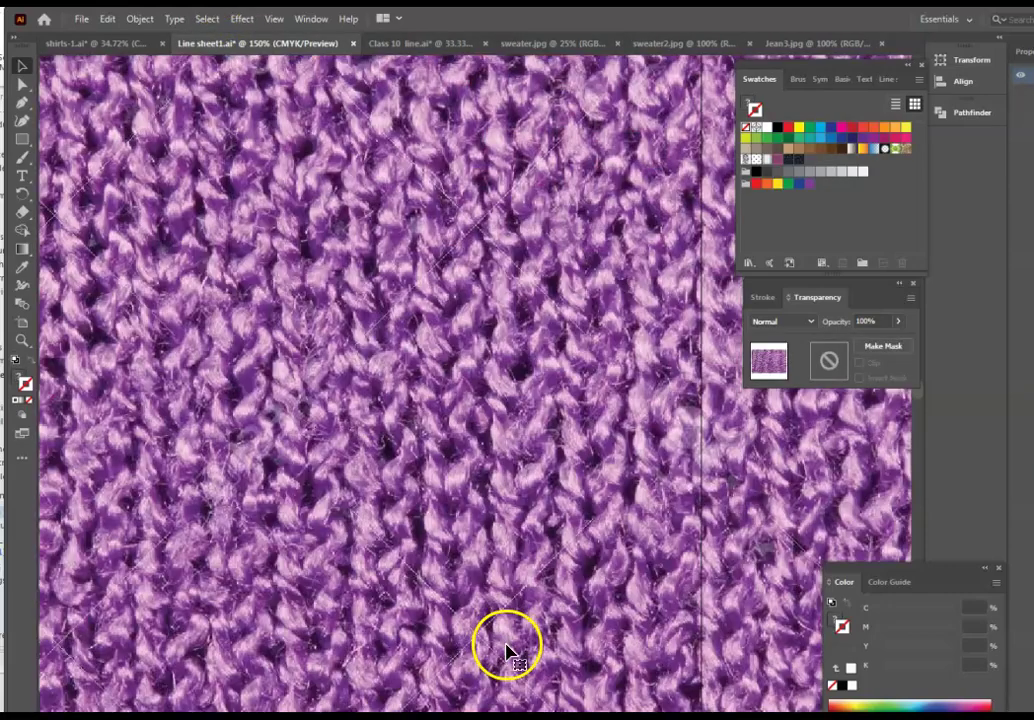
- Shrink the pasted knit image proportionally to about a quarter of its size below the artboard and save it as a new pattern swatch
key(ctrl+minus)
key(ctrl+minus)
key(ctrl+minus)
key(ctrl+minus)
key(ctrl+minus)
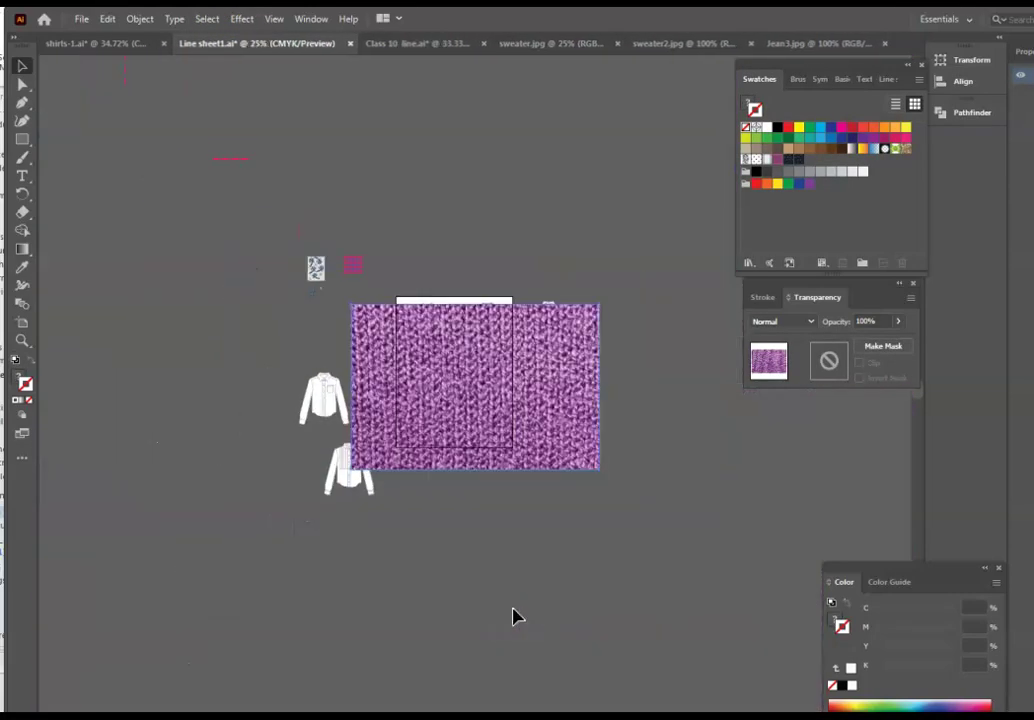
drag(600, 303, 460, 397)
drag(411, 460, 476, 590)
drag(527, 540, 483, 558)
click(623, 596)
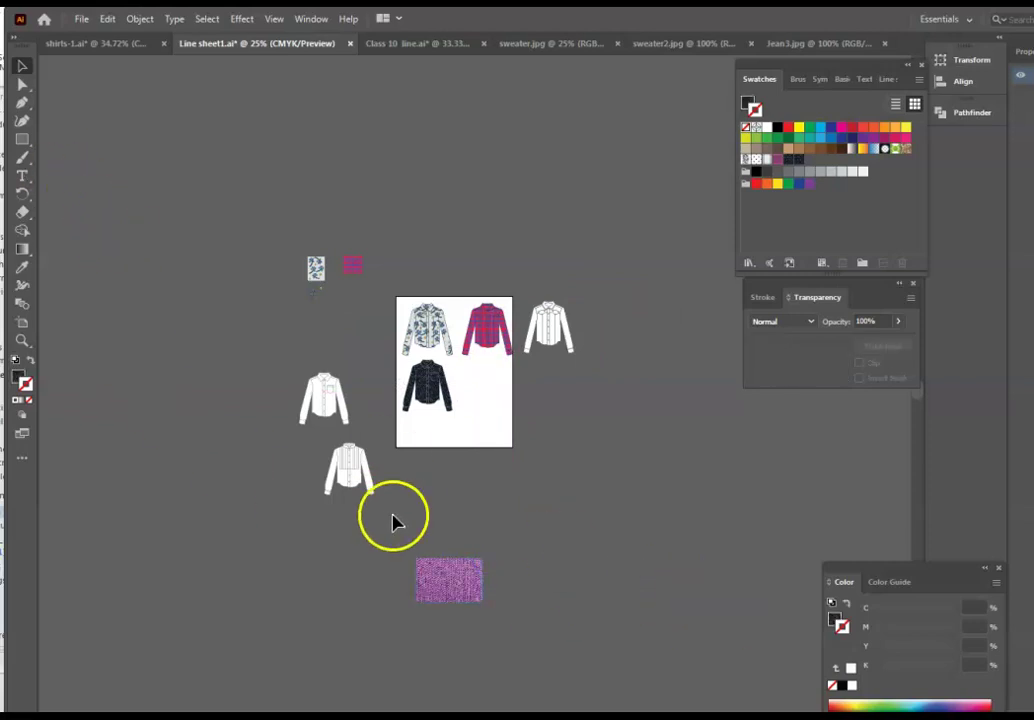
drag(455, 592, 766, 280)
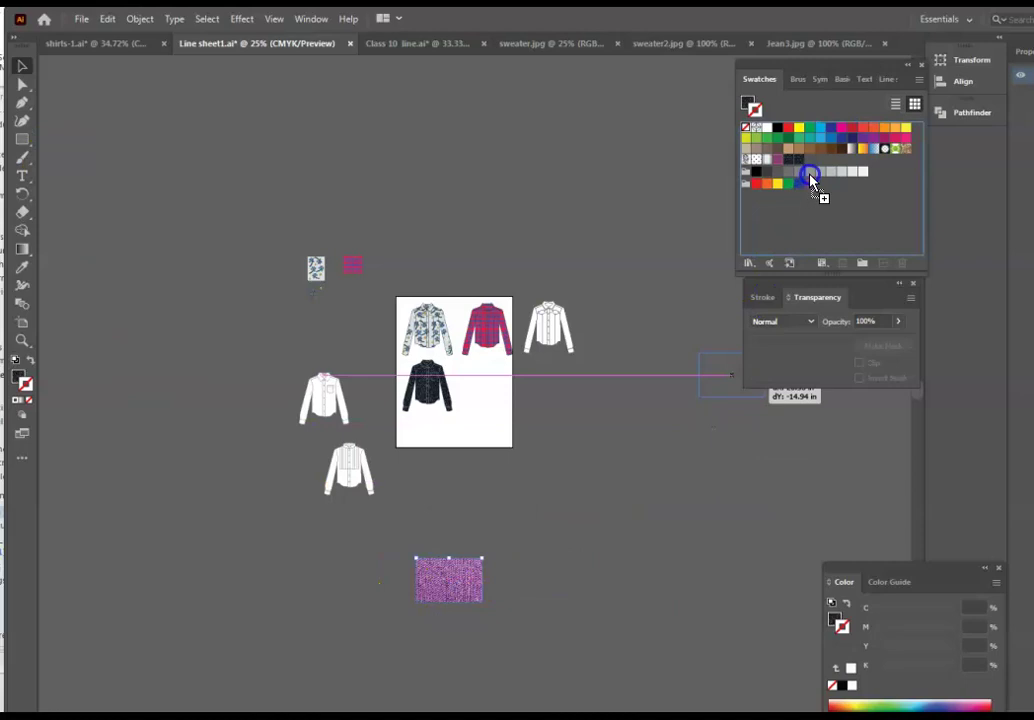
drag(812, 168, 811, 168)
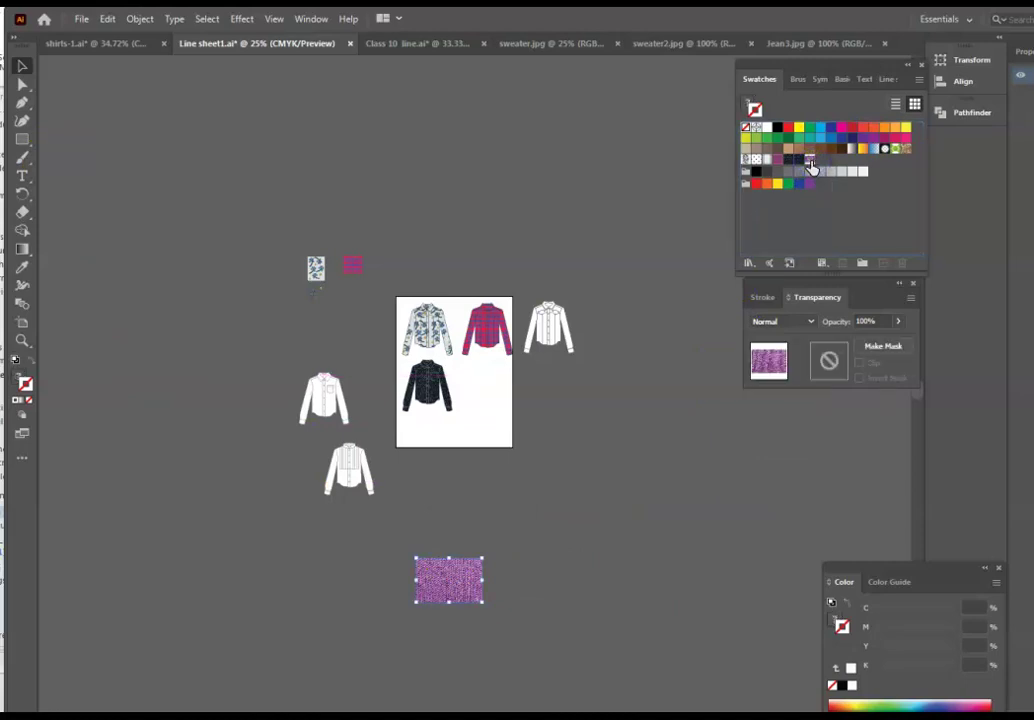
- Place a copy of the pocket shirt flat beside the denim shirt, under the plaid shirt
click(357, 418)
key(ctrl+c)
key(ctrl+v)
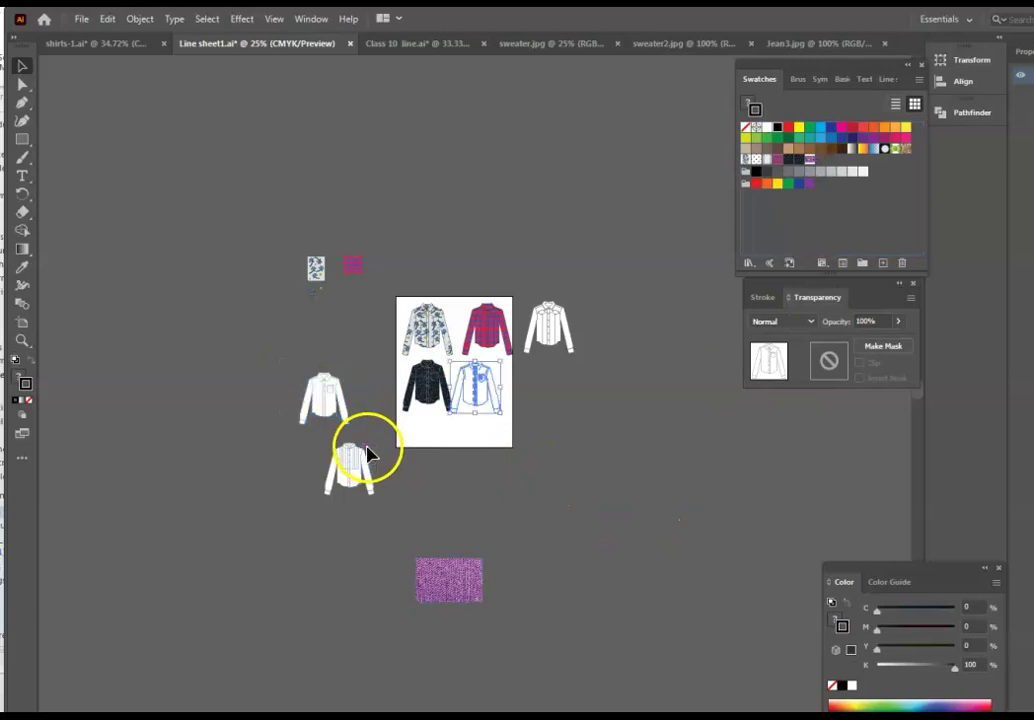
drag(490, 409, 497, 406)
click(612, 432)
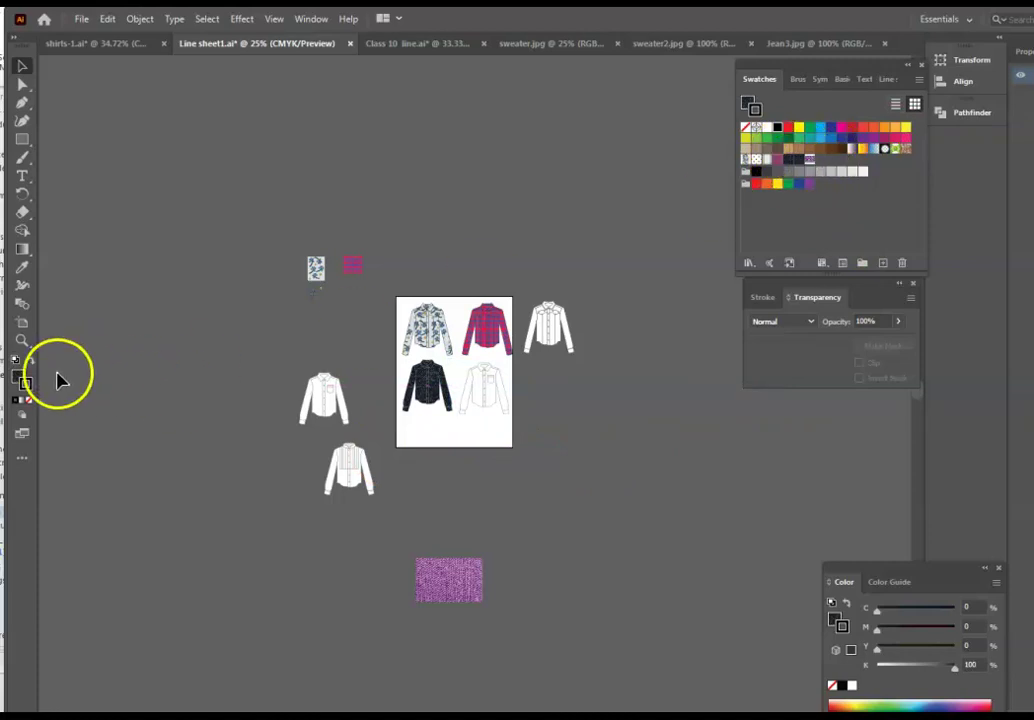
- Fill the new pocket shirt copy with the purple knit pattern swatch and inspect the pattern up close
click(18, 377)
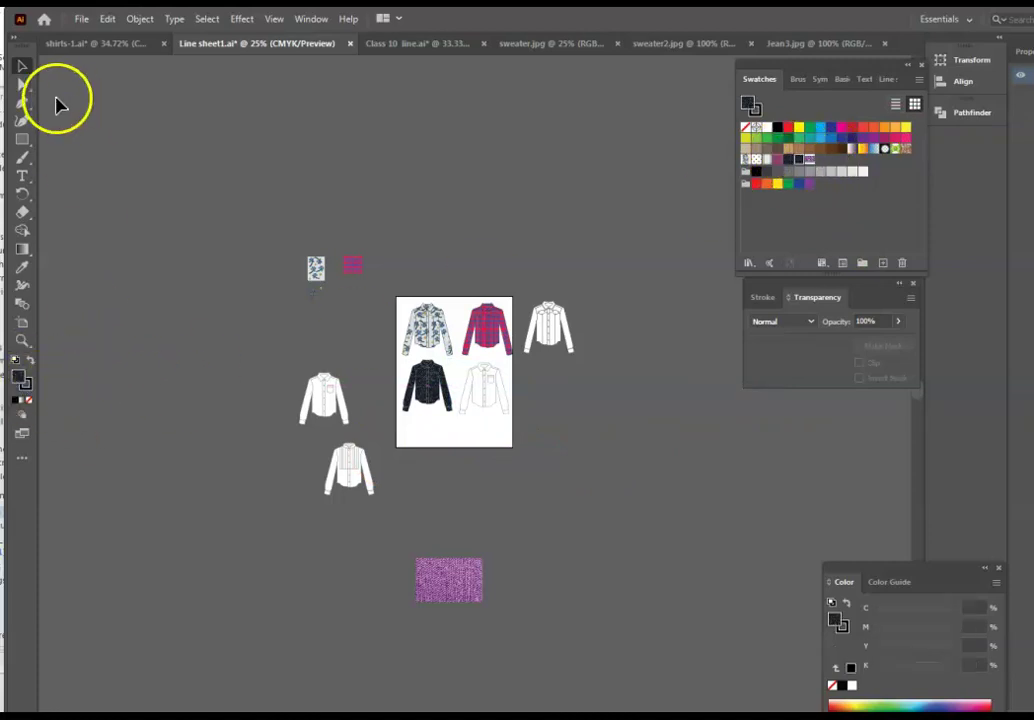
click(489, 409)
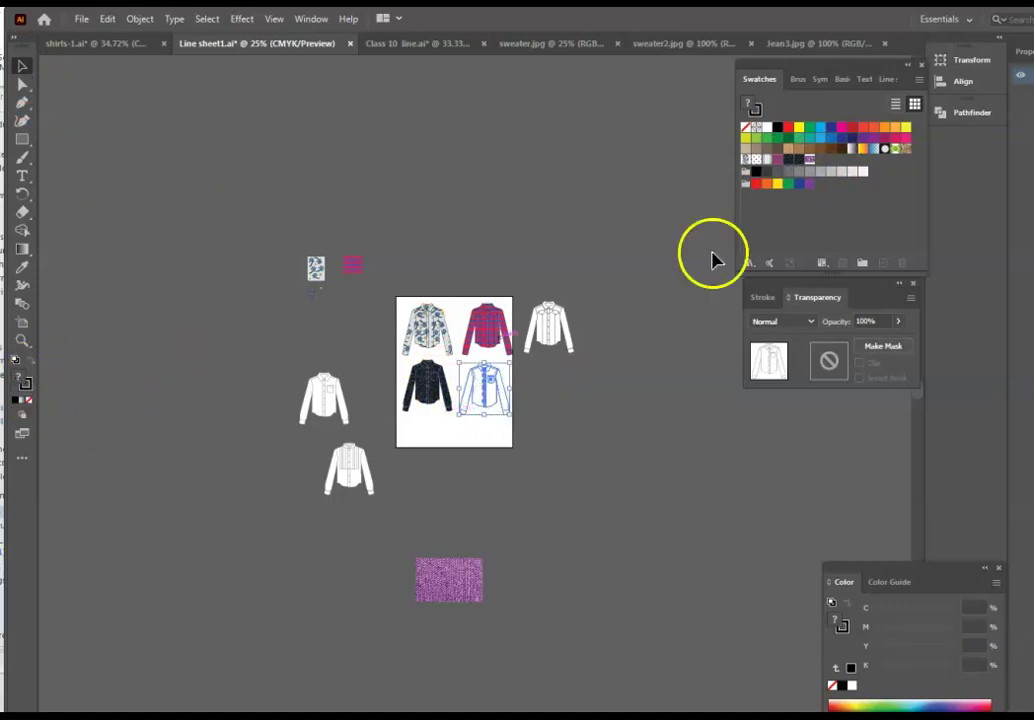
click(810, 160)
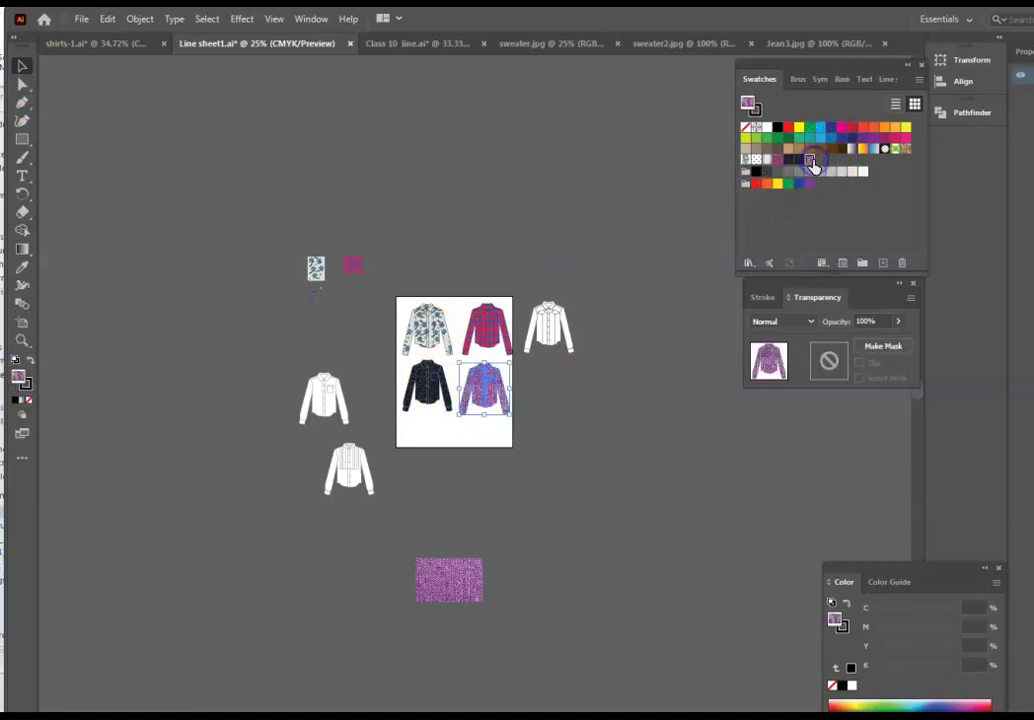
click(583, 530)
scroll(588, 540, up, 6)
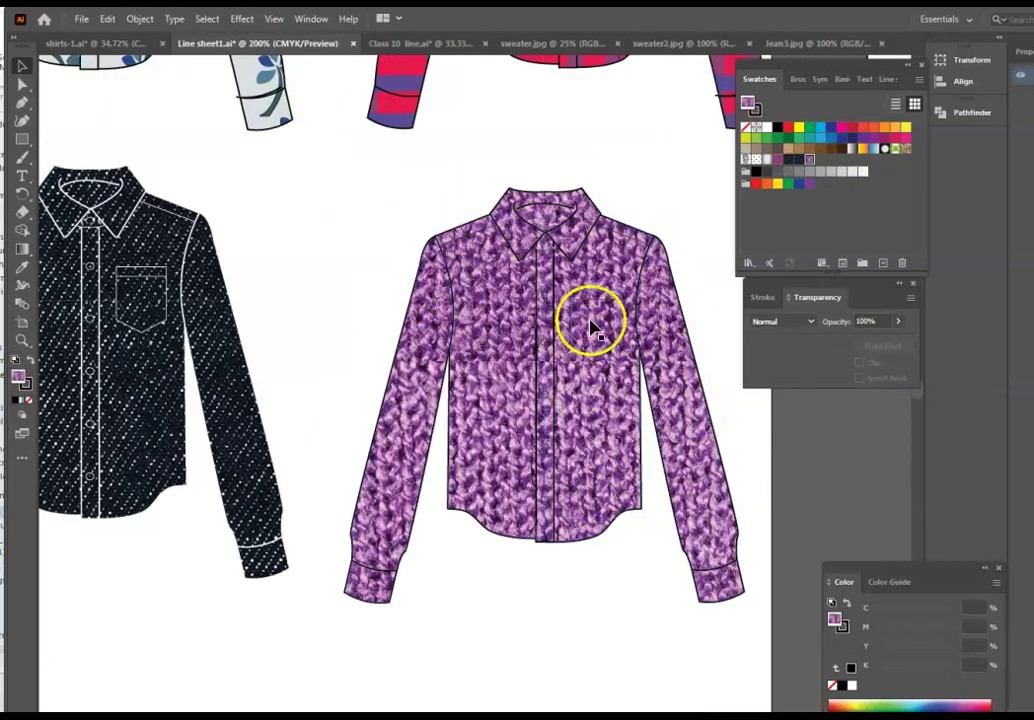
scroll(568, 355, down, 4)
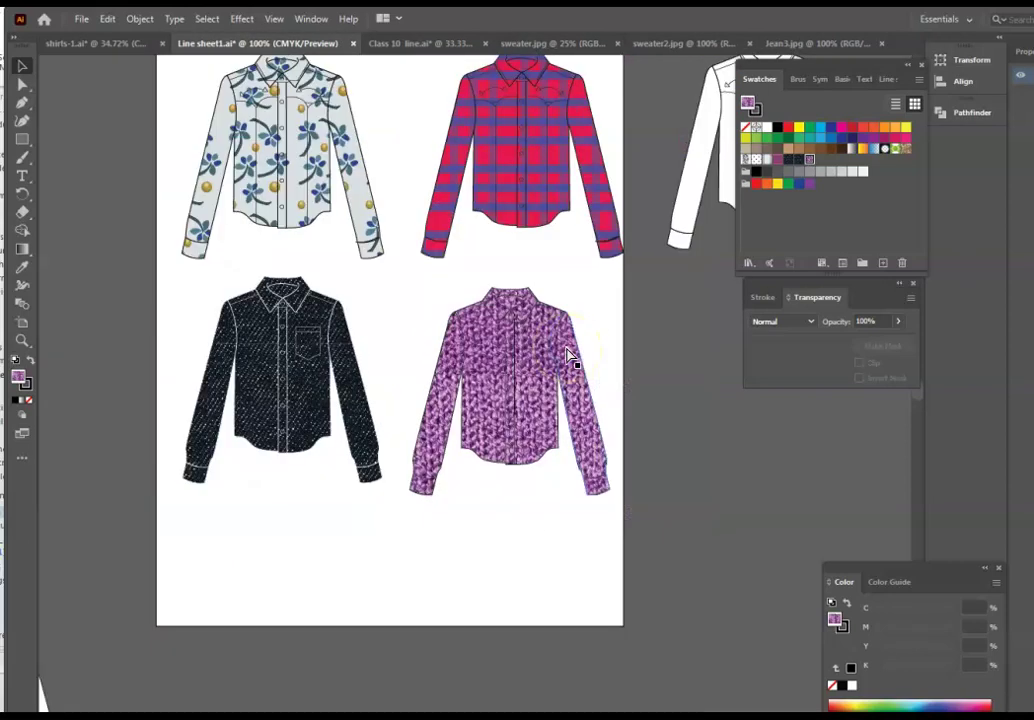
- Change the knit shirt's outline stroke to bright green 09DB63 and deselect the shirt
drag(399, 279, 640, 578)
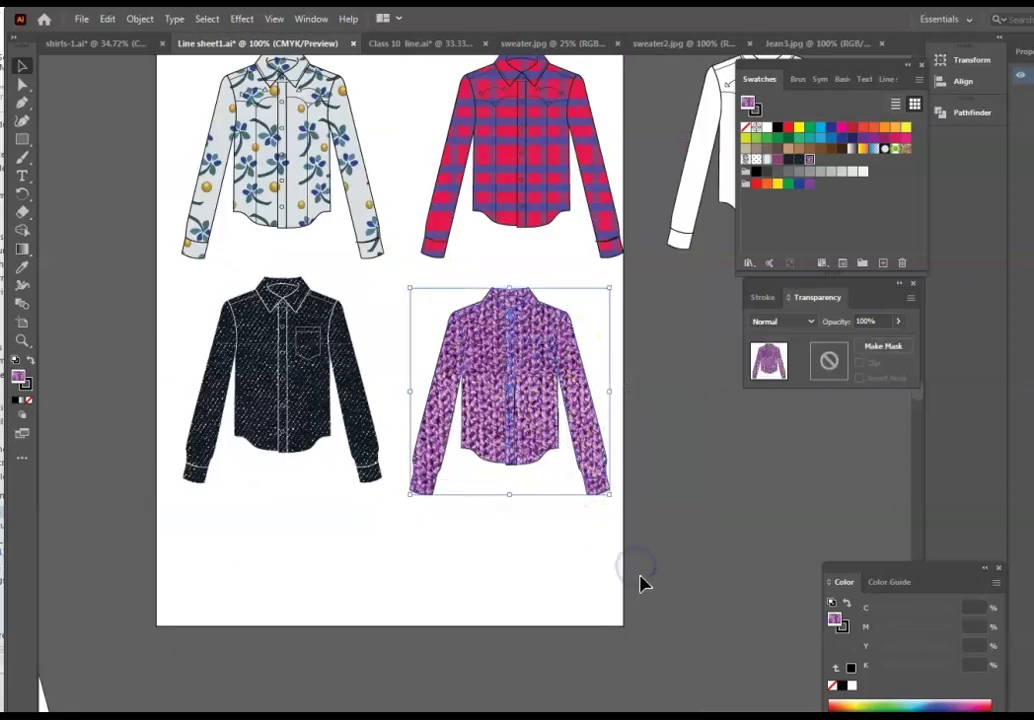
double_click(27, 387)
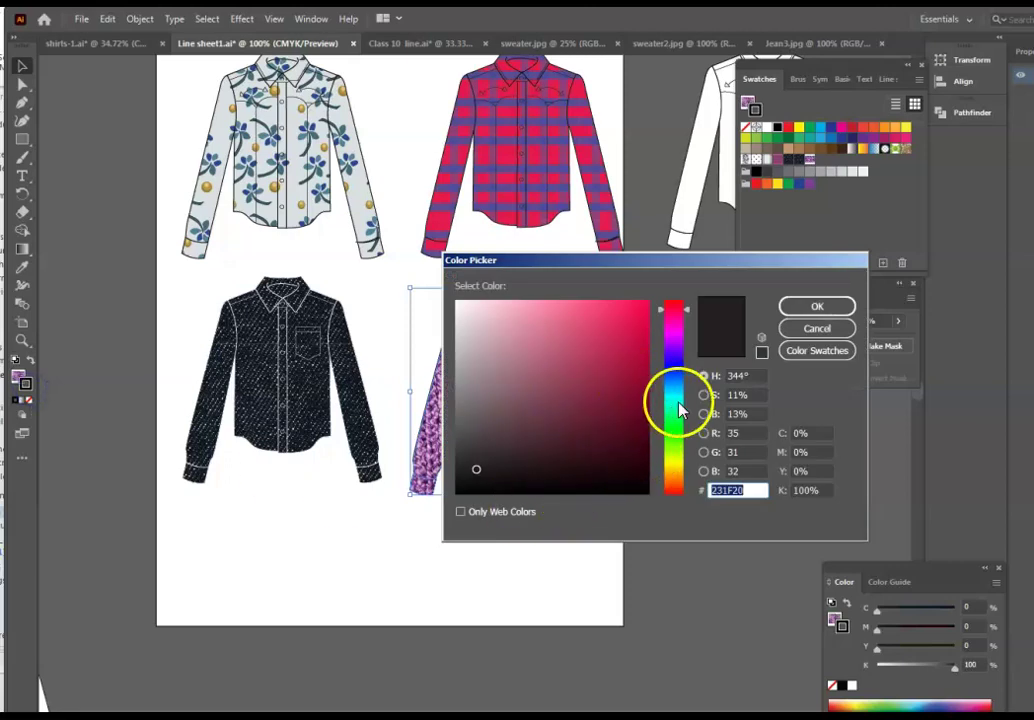
click(464, 490)
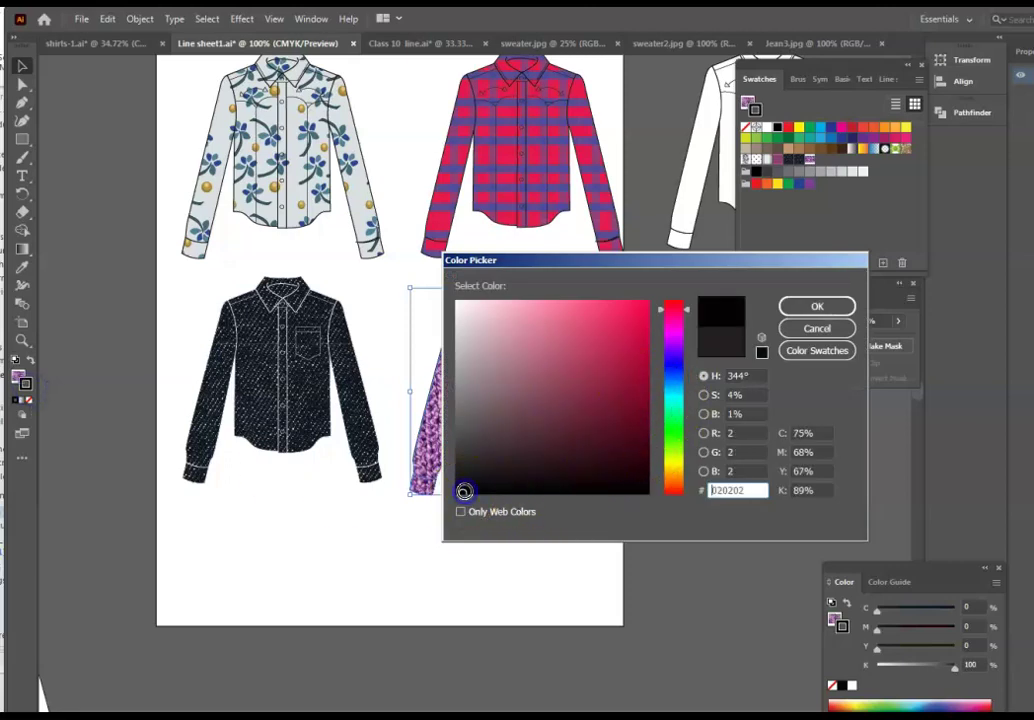
click(673, 416)
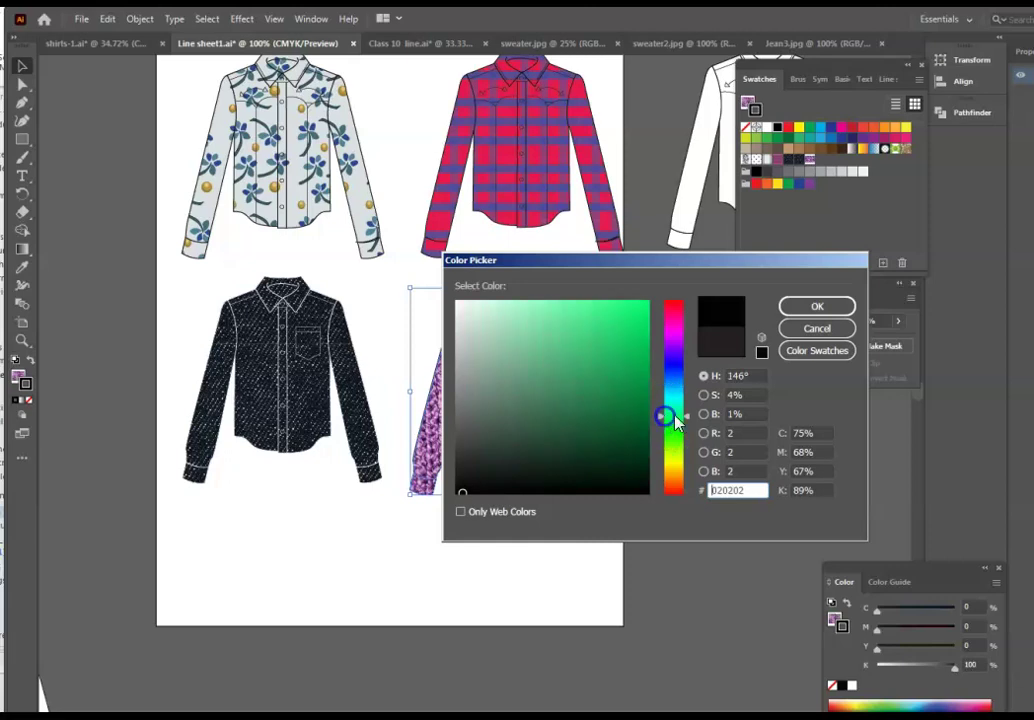
click(641, 327)
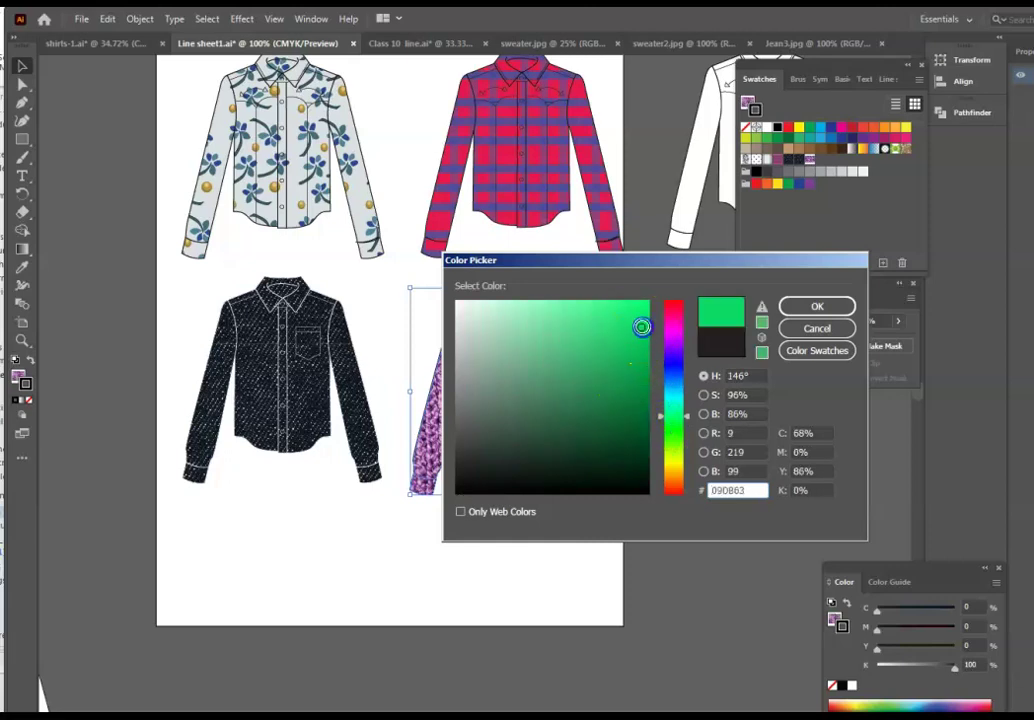
click(786, 306)
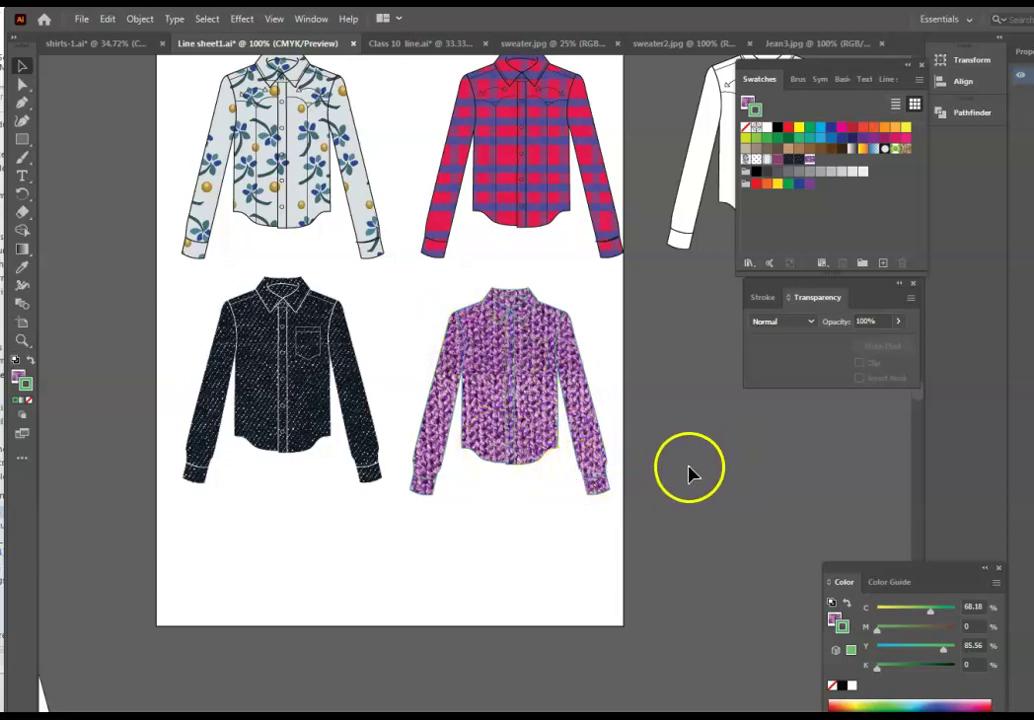
- Place another white copy of the pocket shirt flat beside the knit shirt, outside the artboard, and check the layout of all six shirts
scroll(390, 340, right, 5)
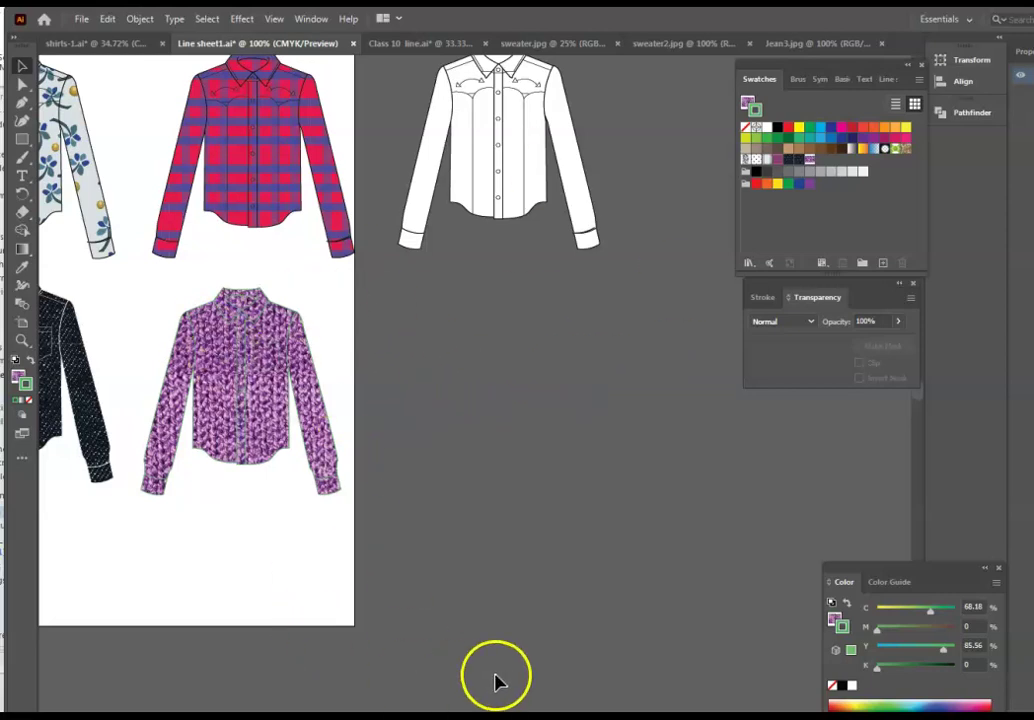
key(ctrl+v)
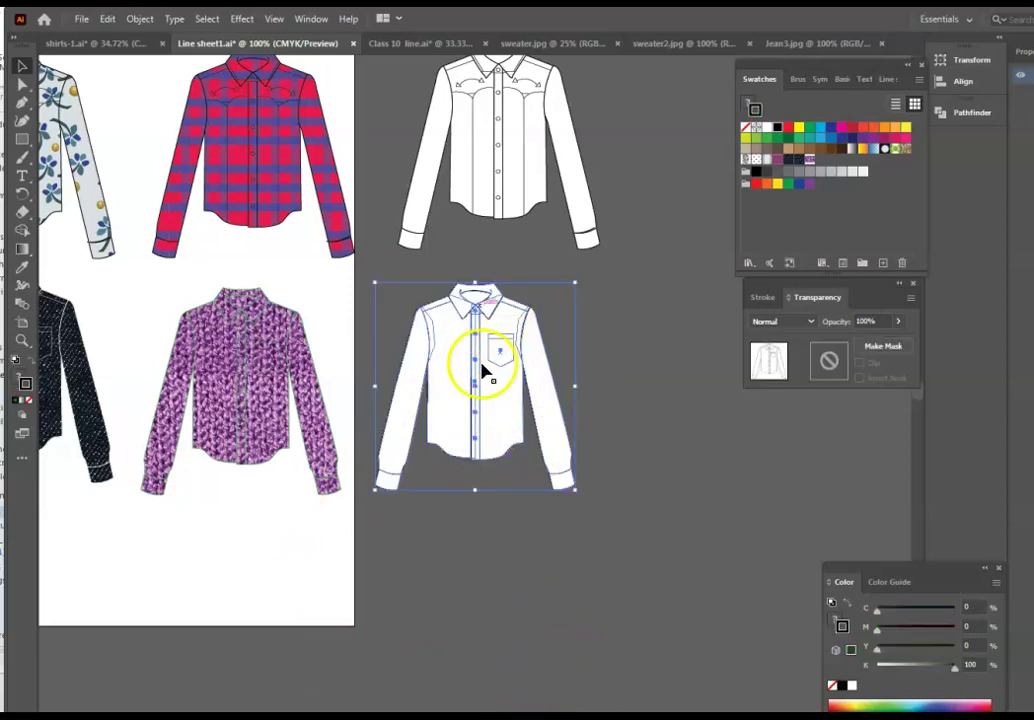
drag(523, 432, 533, 431)
click(635, 461)
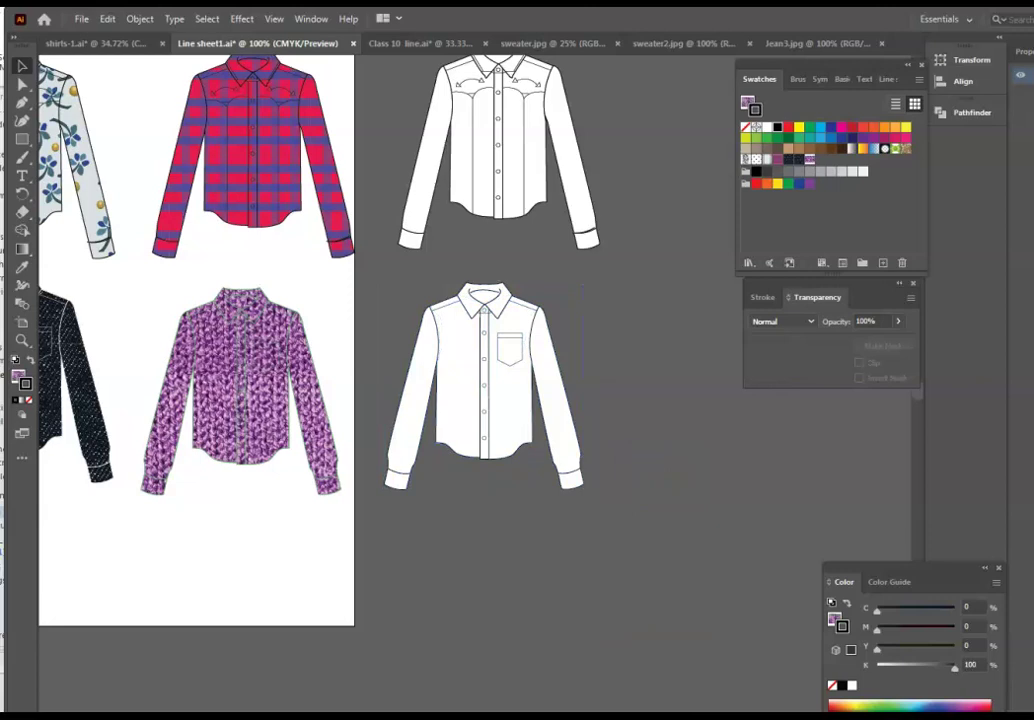
scroll(350, 340, left, 5)
key(ctrl+minus)
key(ctrl+minus)
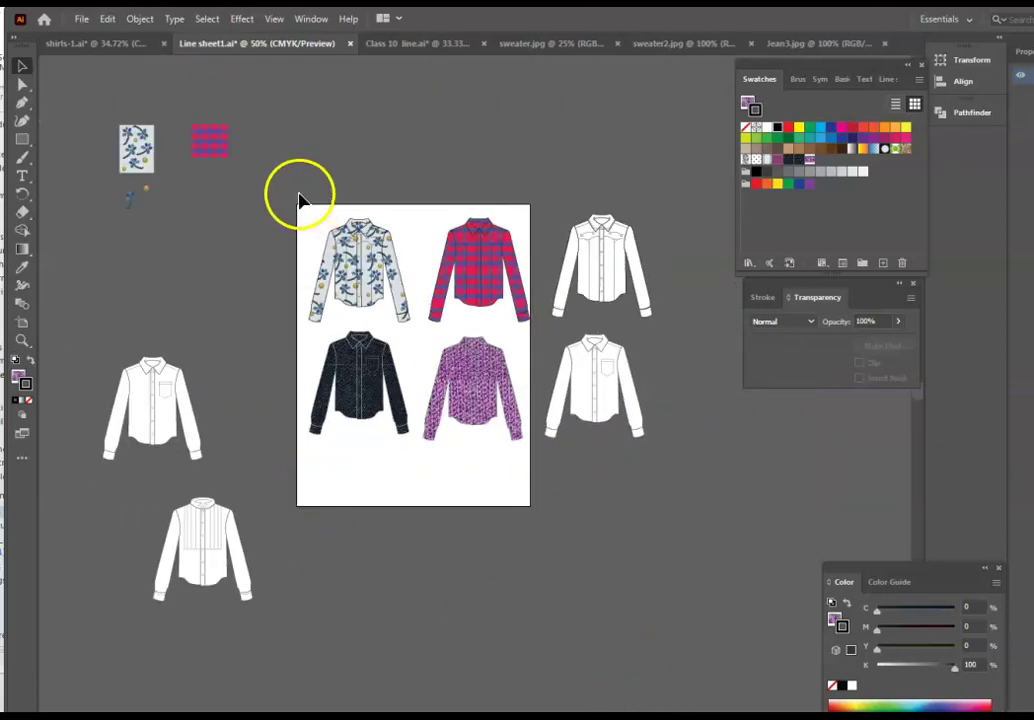
drag(264, 182, 715, 503)
click(722, 556)
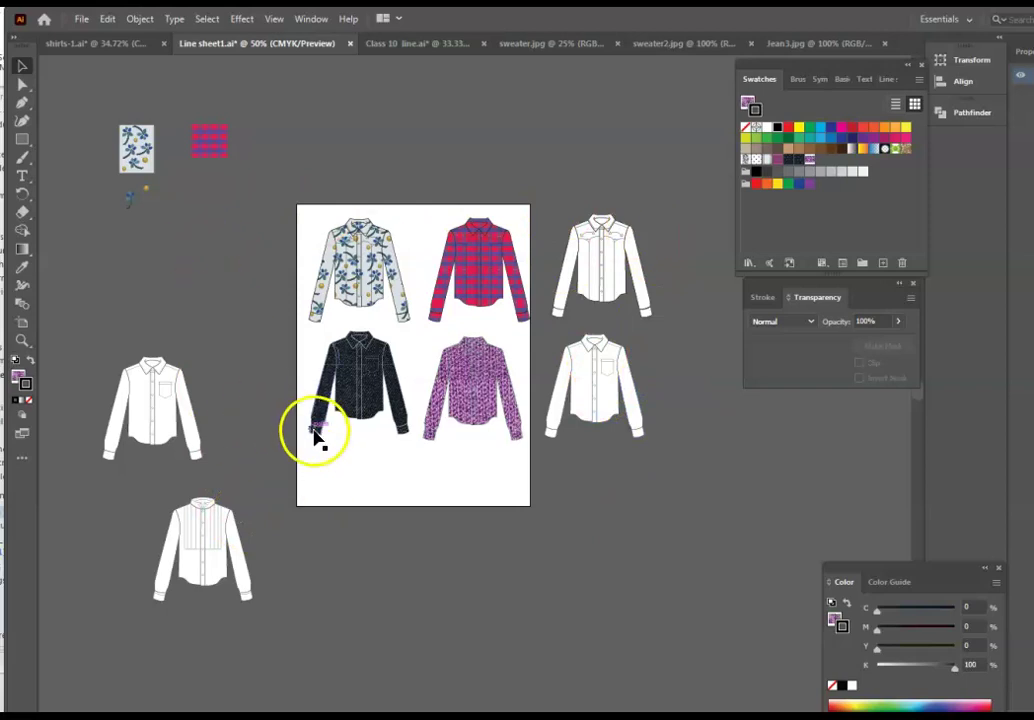
key(ctrl+plus)
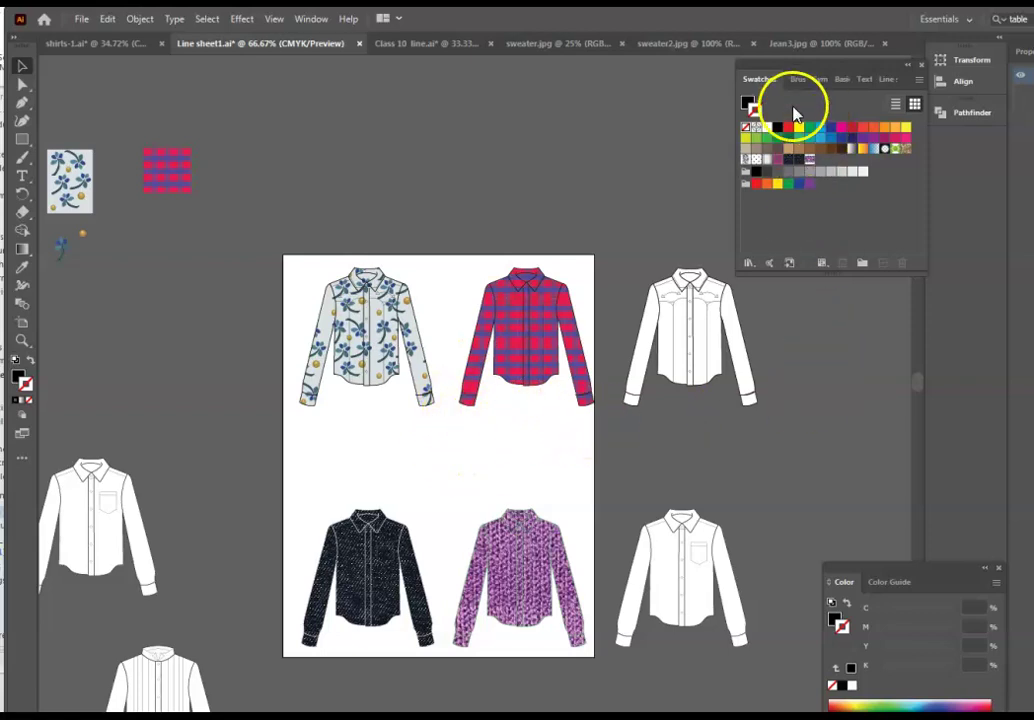
- Dock the floating Swatches group with the other collapsed groups to clear the canvas
mouse_move(858, 68)
mouse_down()
mouse_move(981, 132)
mouse_move(985, 145)
mouse_move(967, 166)
mouse_move(969, 157)
mouse_up()
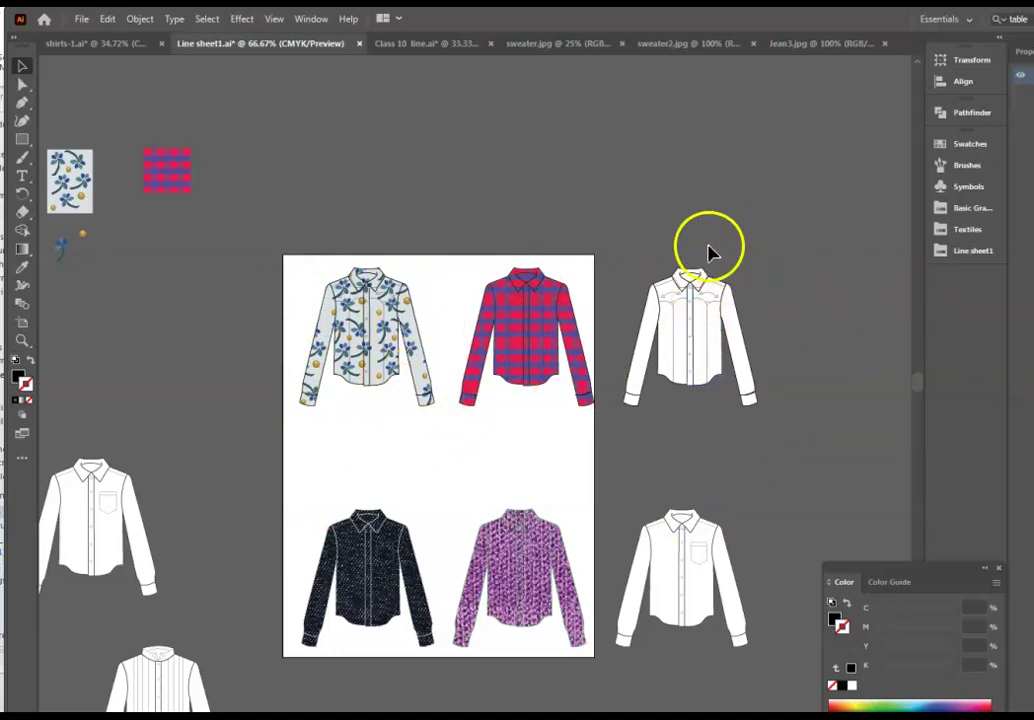
click(360, 373)
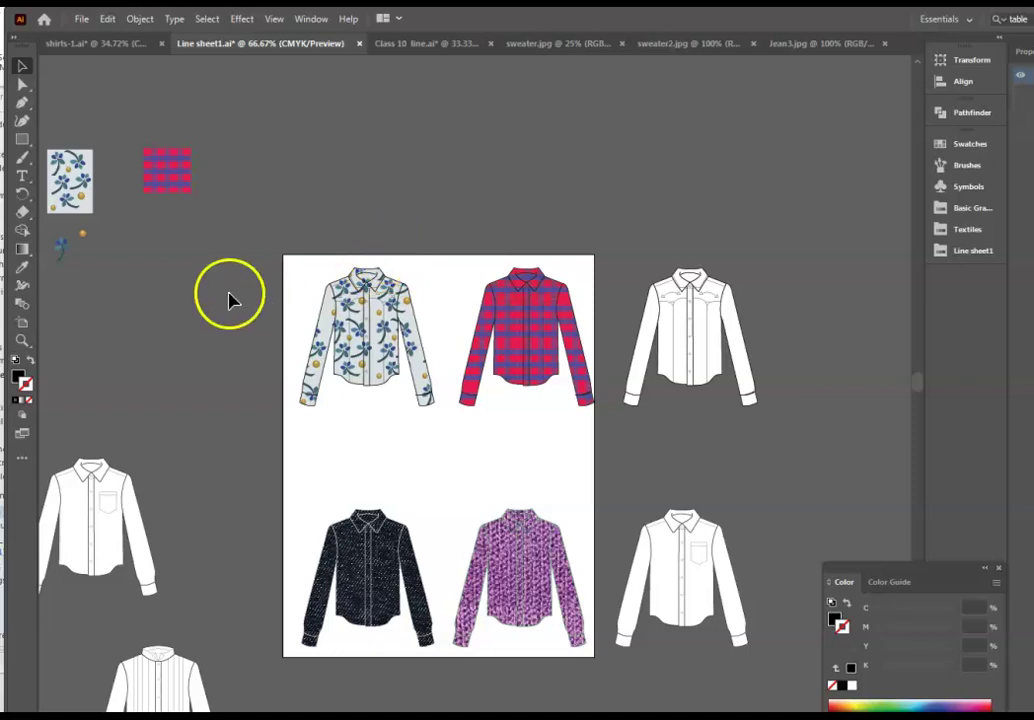
- Add a three-line text label below the floral shirt reading "Look 1", "Flower Pattern Fabric" and "Cotton 100%"
click(24, 180)
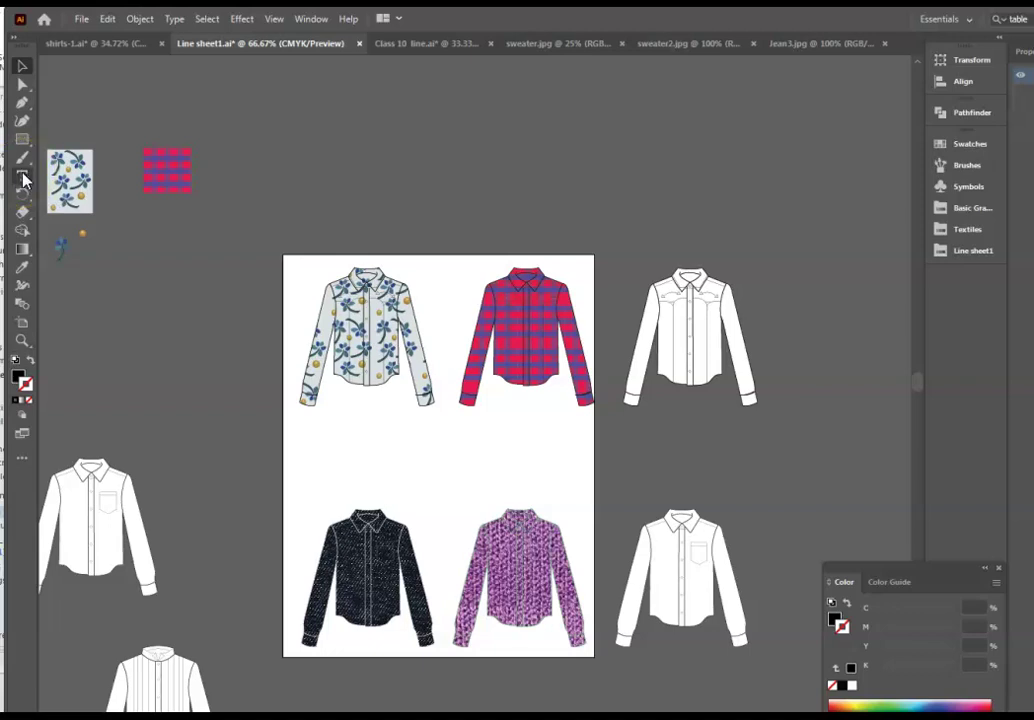
click(23, 178)
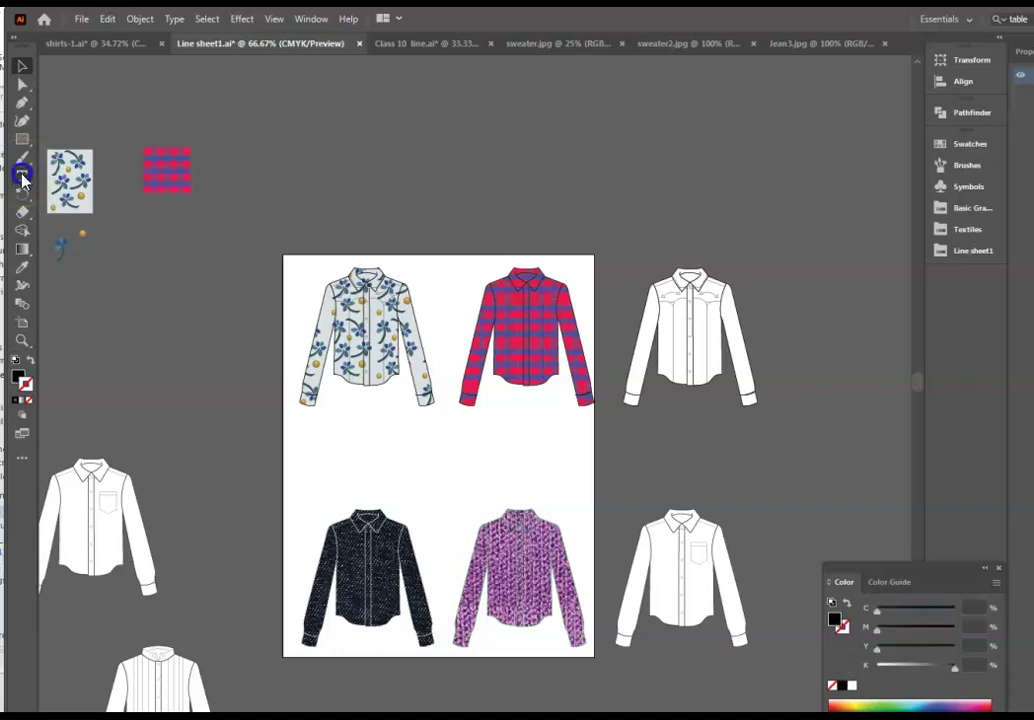
click(309, 448)
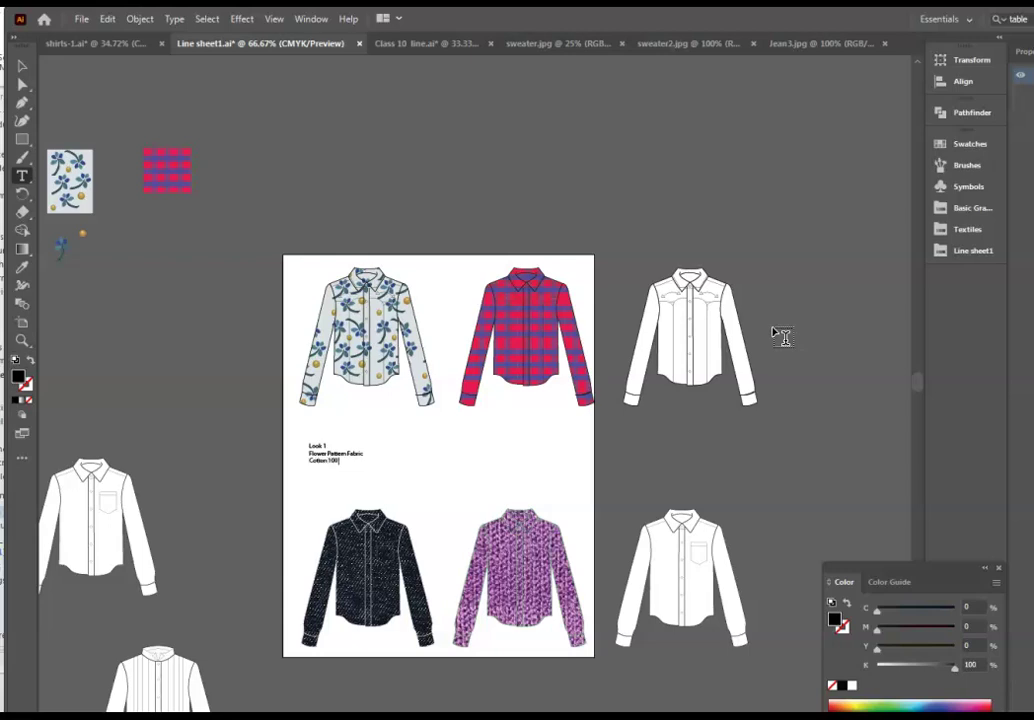
click(20, 67)
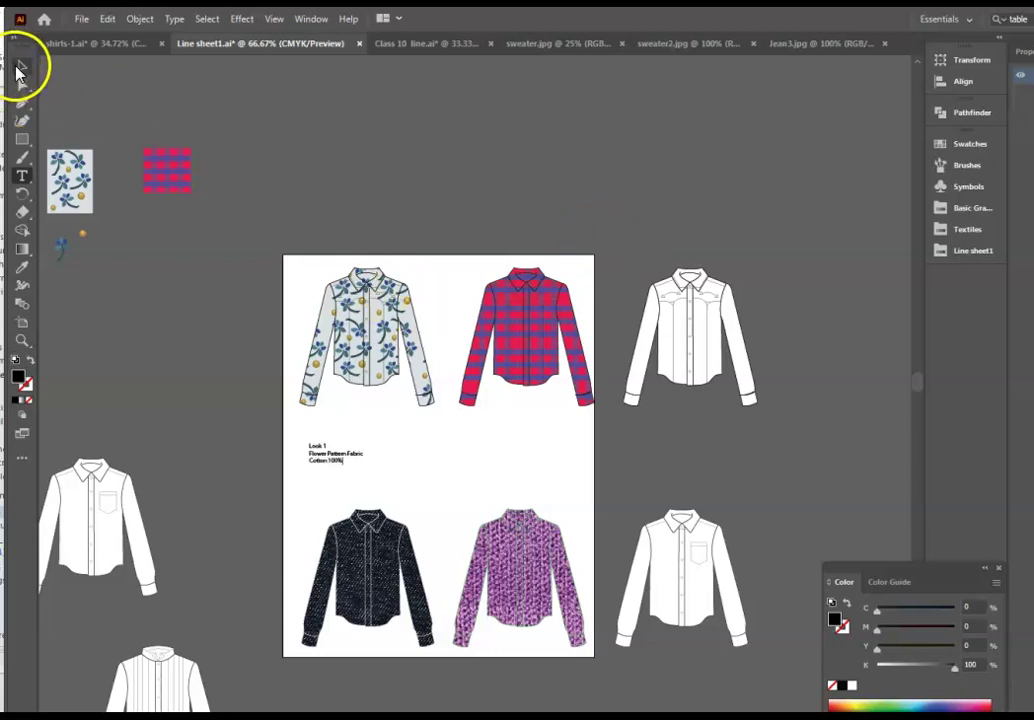
- Move the three-line label closer beneath the floral shirt and open the Character settings in the empty area beyond the artboard
click(352, 456)
drag(352, 456, 388, 437)
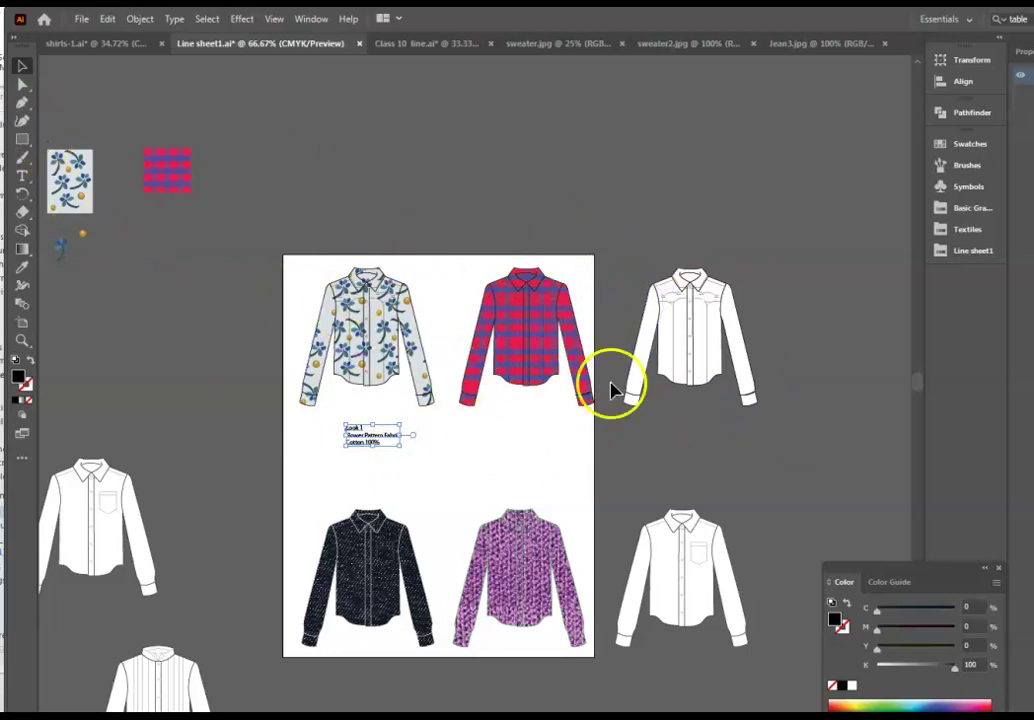
click(22, 176)
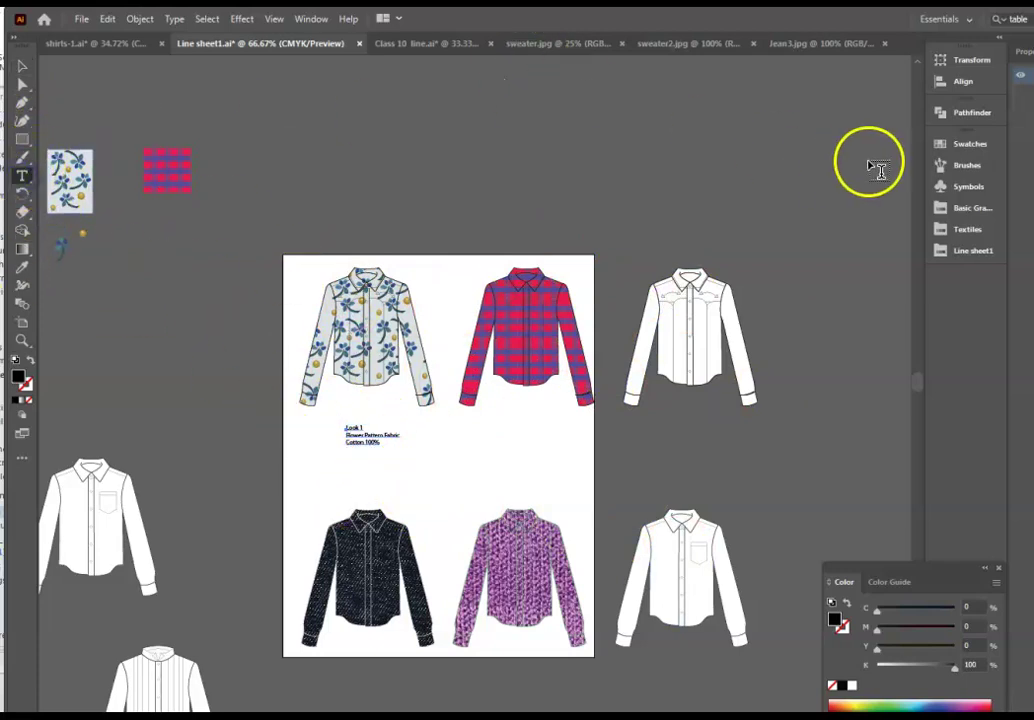
click(310, 19)
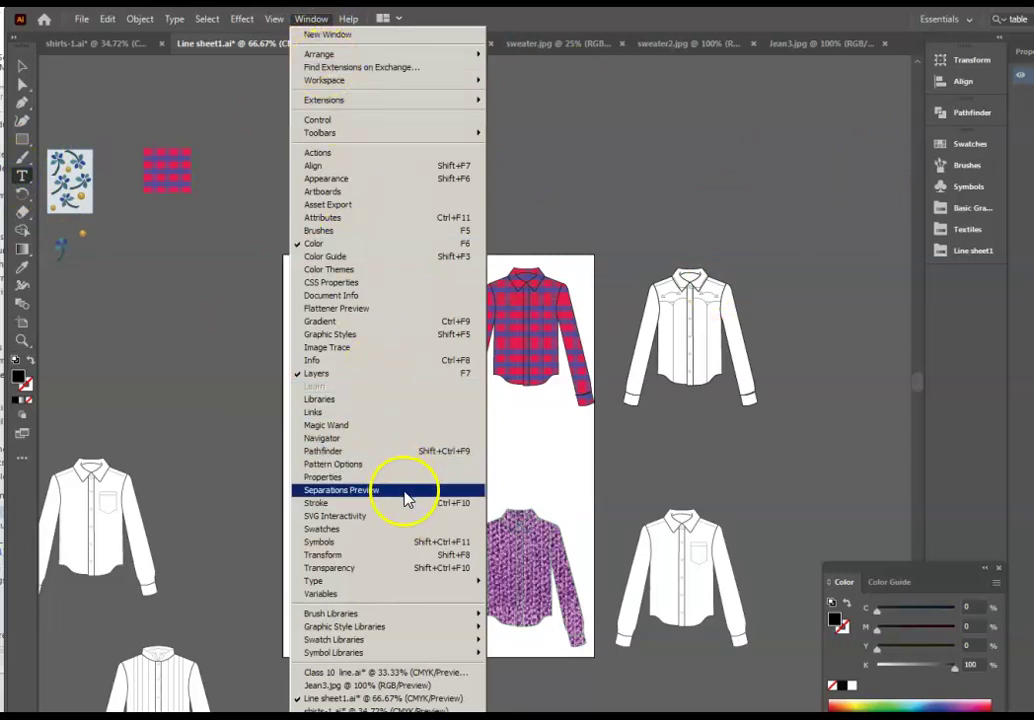
mouse_move(415, 582)
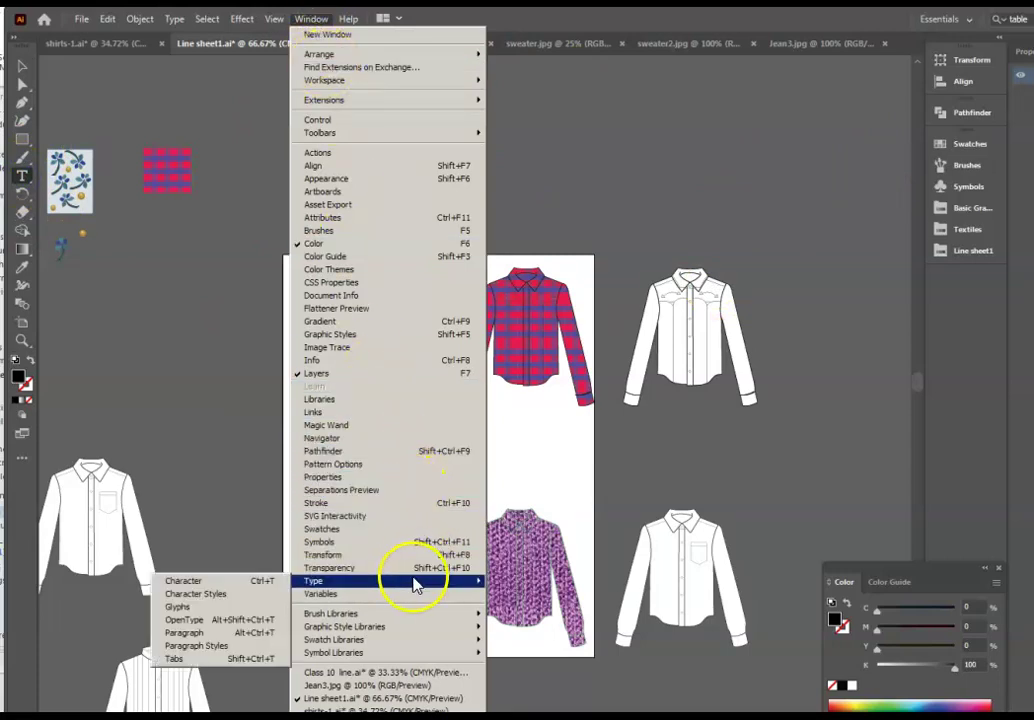
click(248, 592)
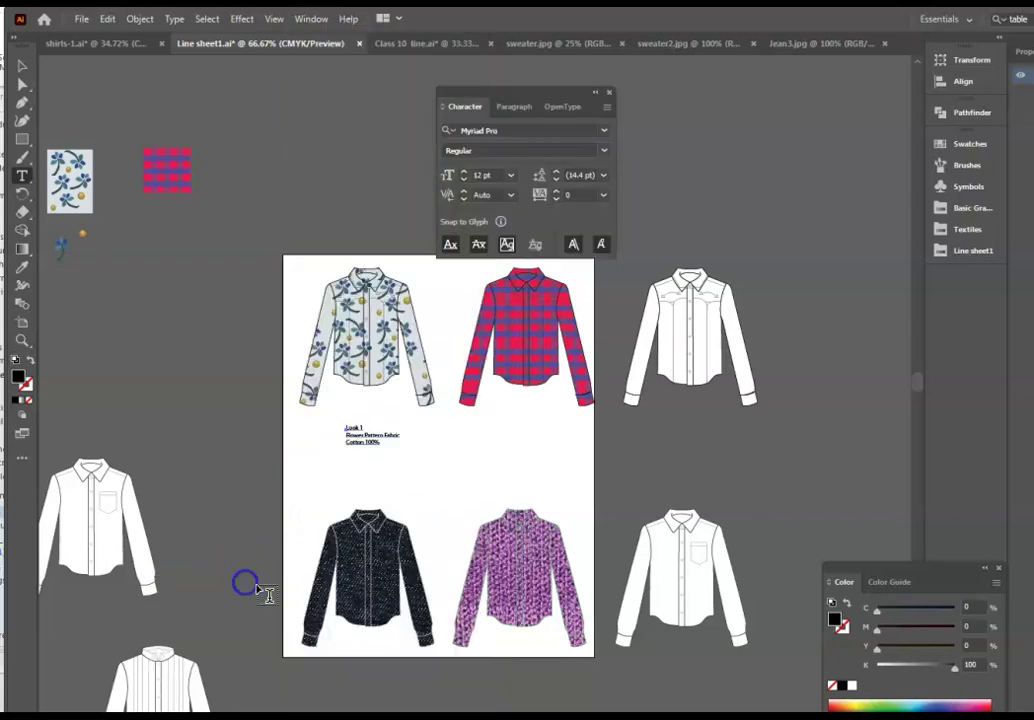
drag(531, 92, 757, 68)
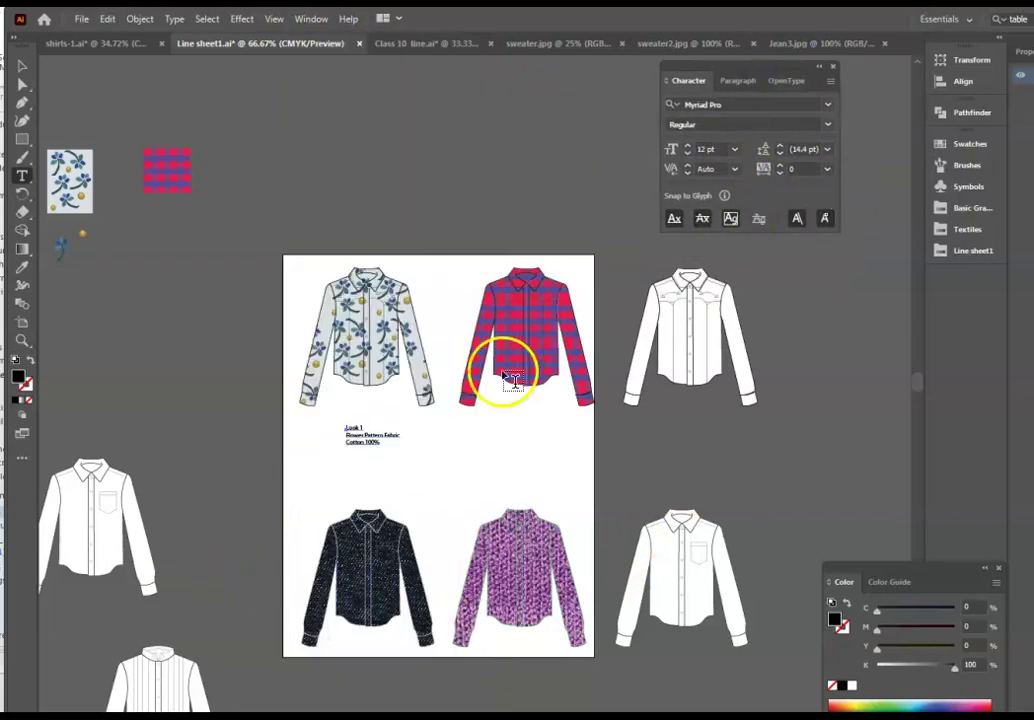
click(21, 68)
click(388, 446)
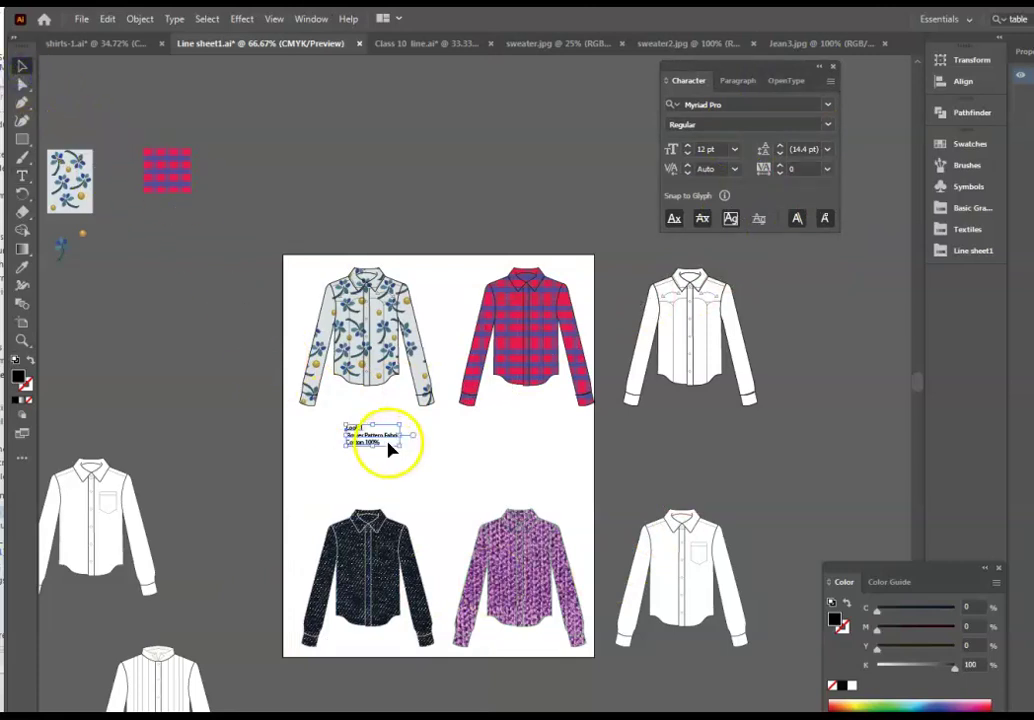
click(18, 177)
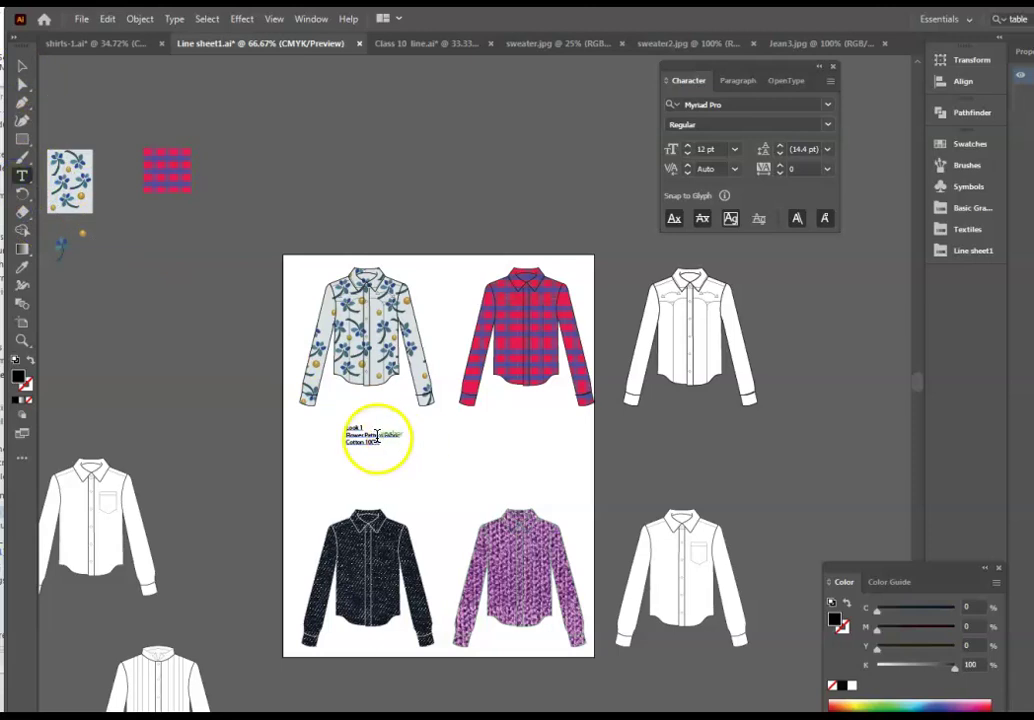
drag(382, 437, 340, 425)
key(Escape)
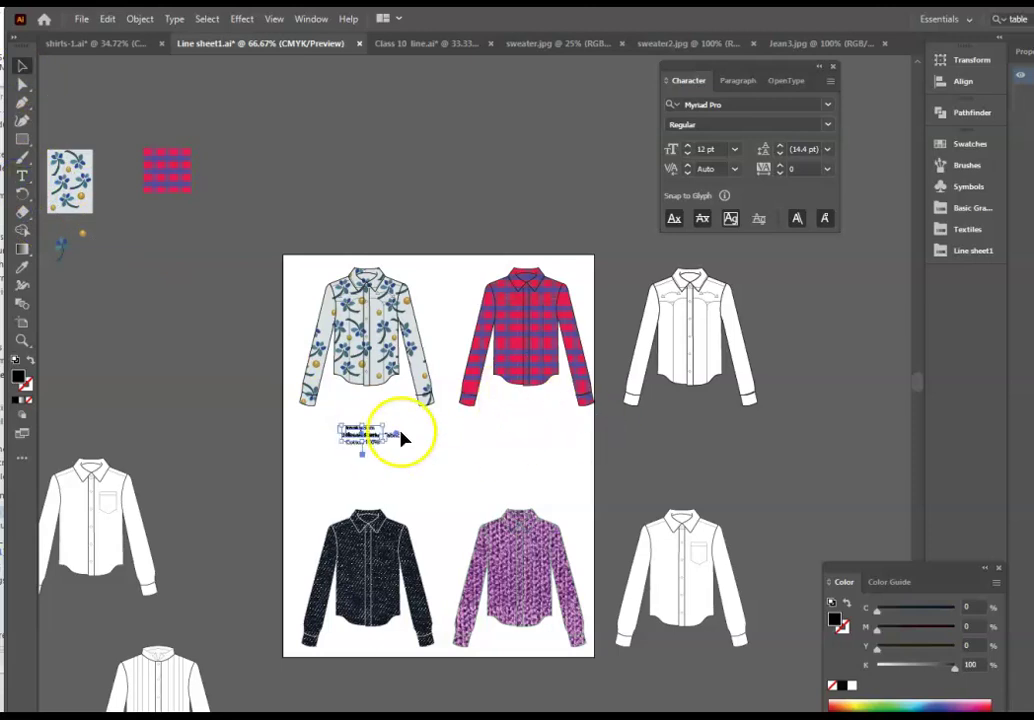
click(390, 455)
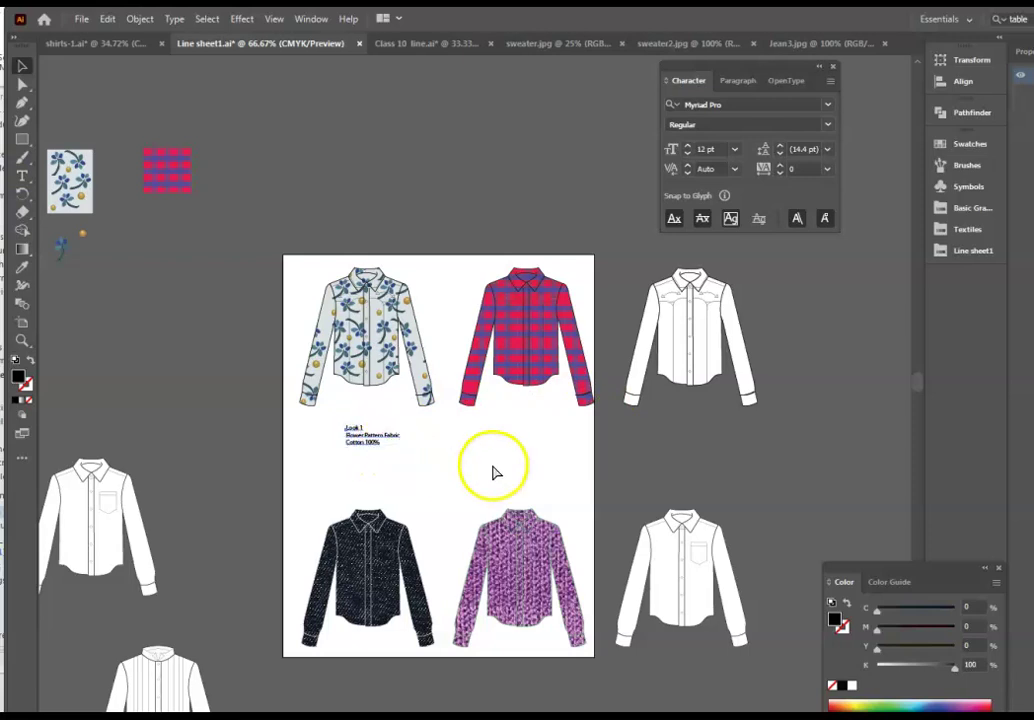
- Set all three lines of the floral shirt's label to 18 pt in the Myriad Variable Concept font
key(ctrl+equal)
key(ctrl+equal)
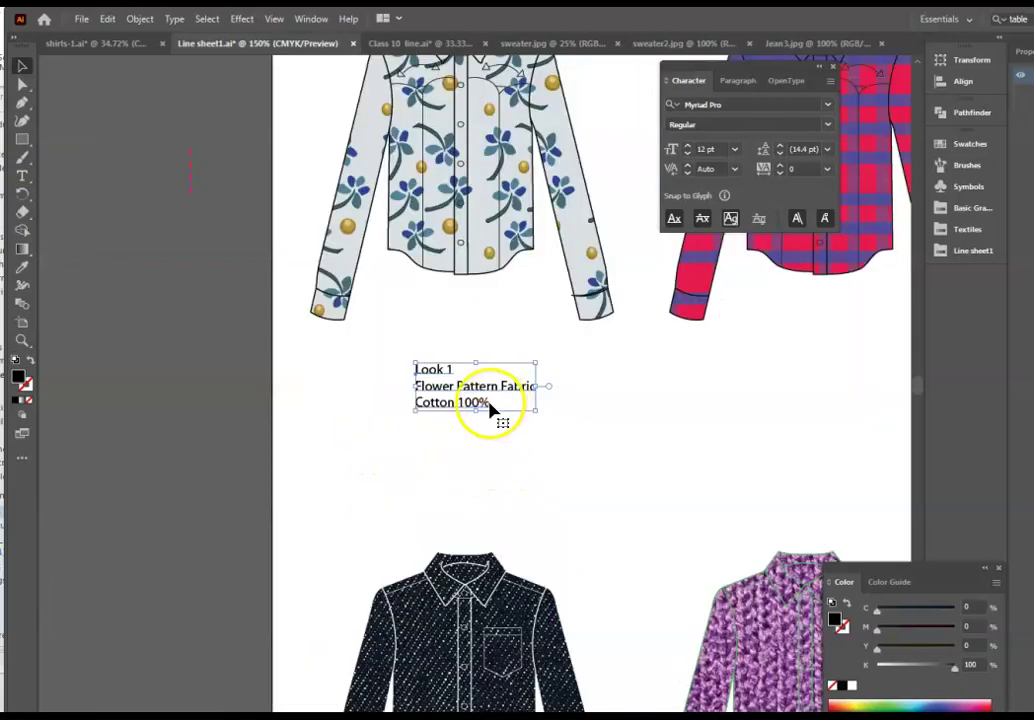
click(22, 175)
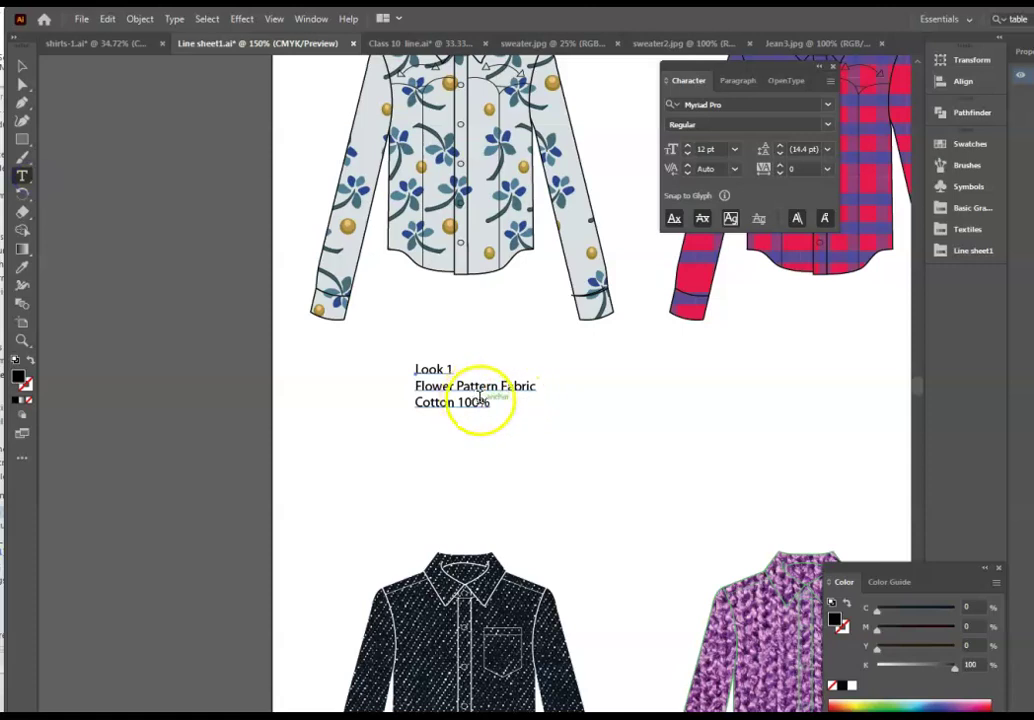
drag(482, 404, 392, 370)
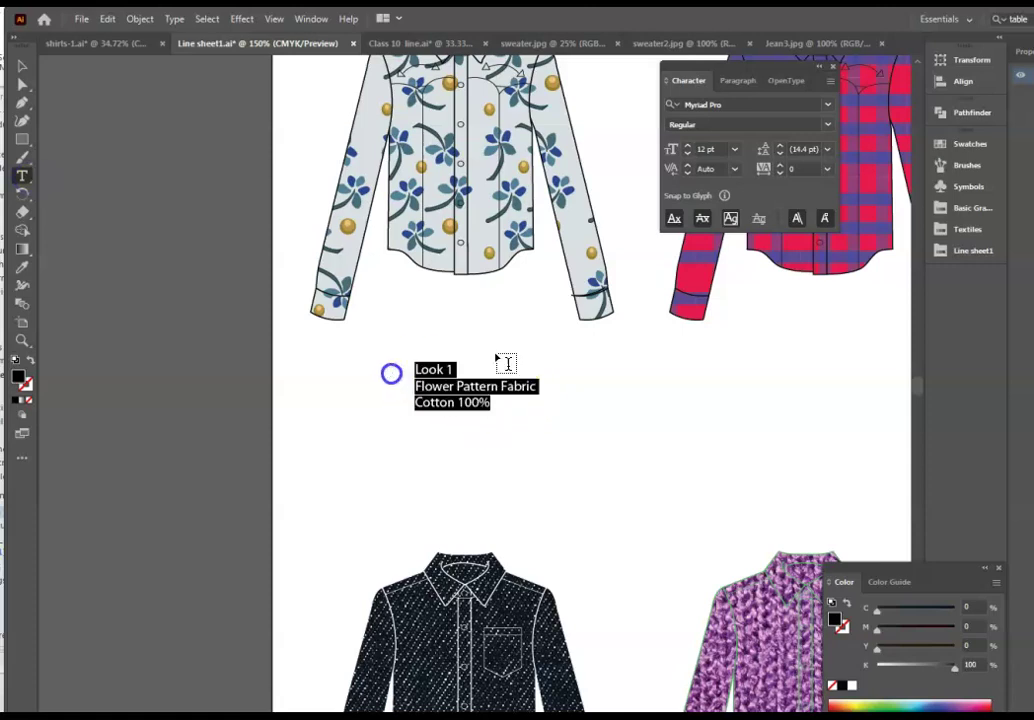
click(735, 150)
click(755, 330)
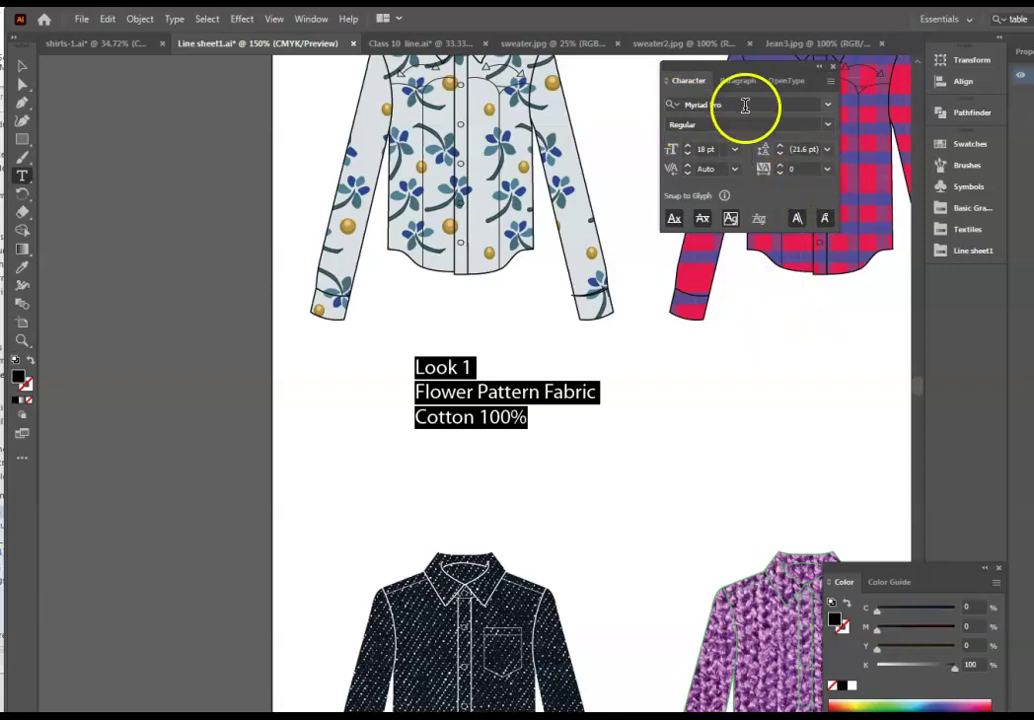
click(829, 104)
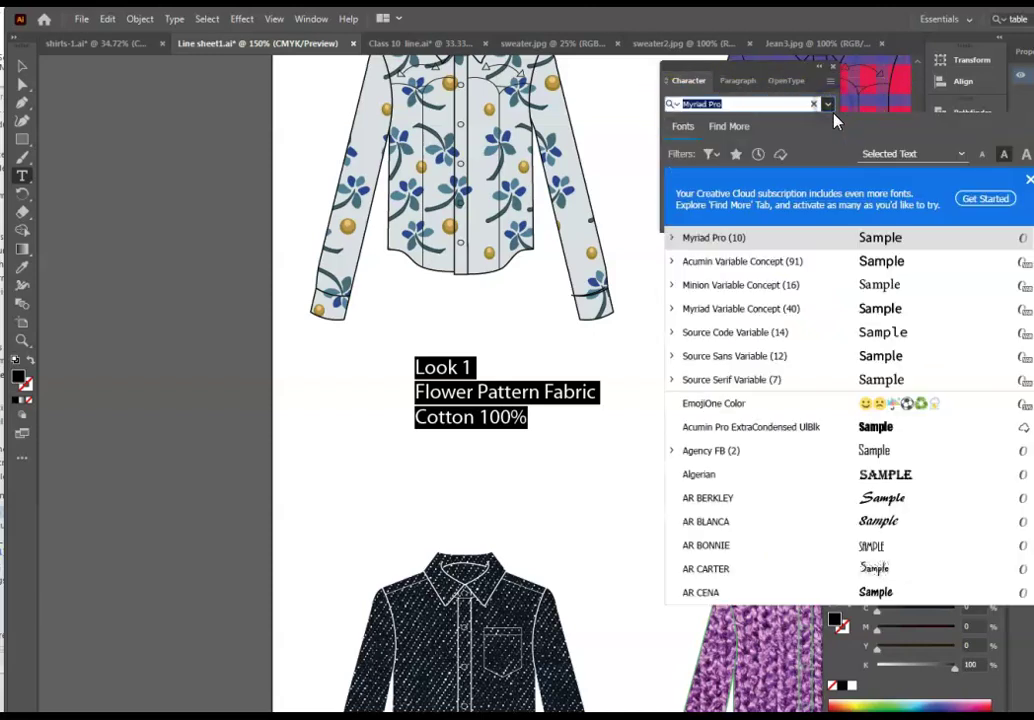
click(897, 312)
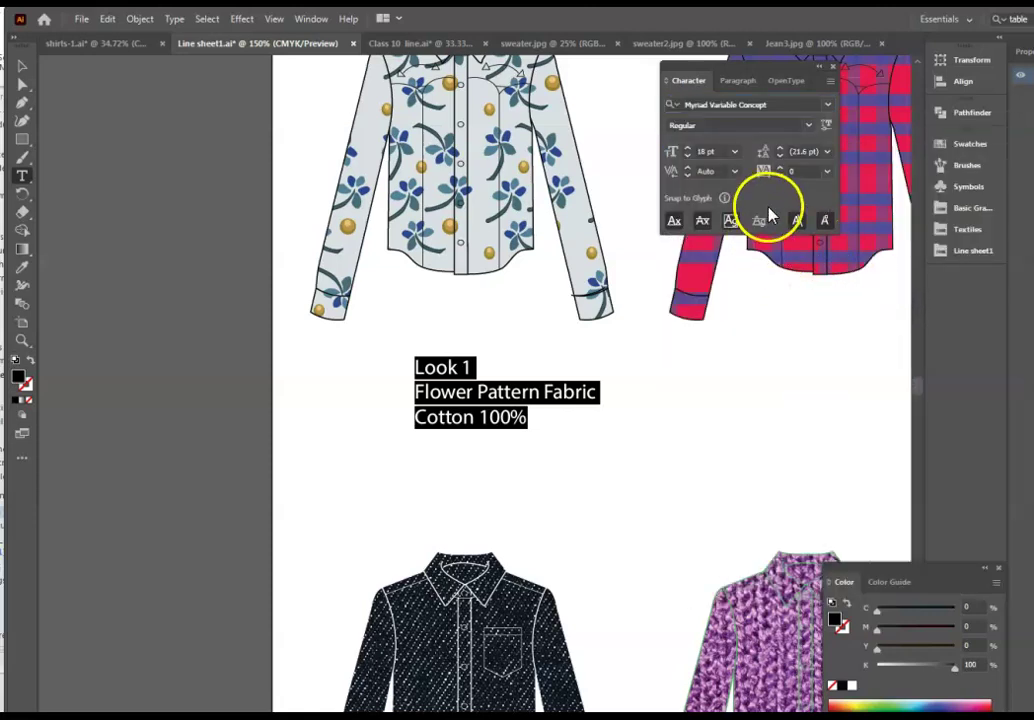
- Centre-align the label's lines and reposition the text block centrally beneath the floral shirt
click(745, 81)
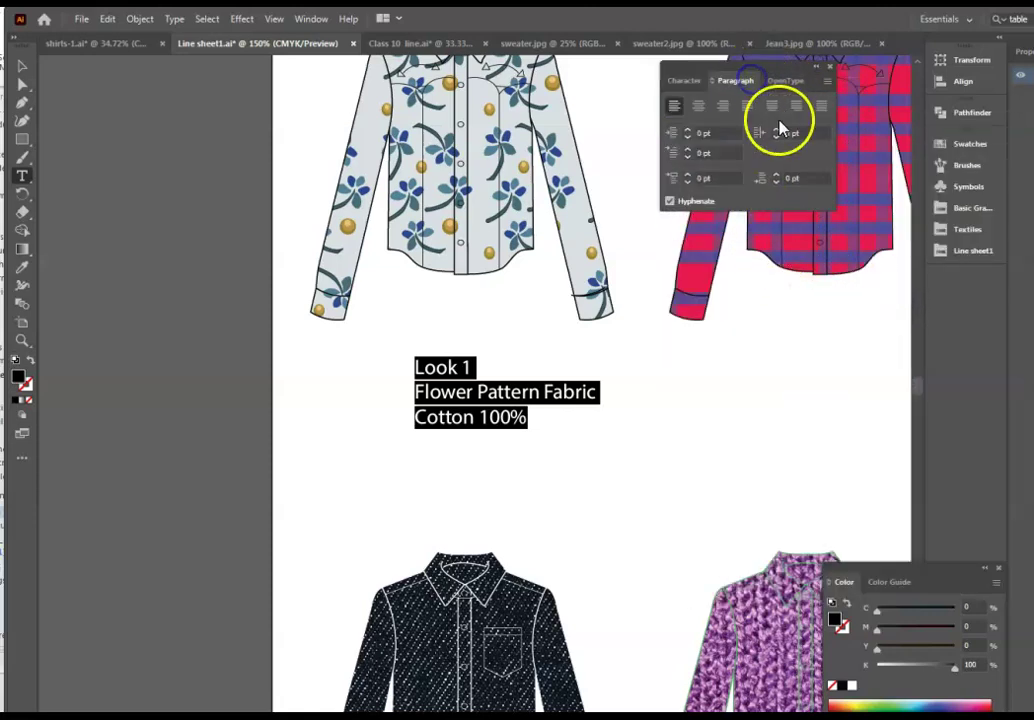
click(705, 106)
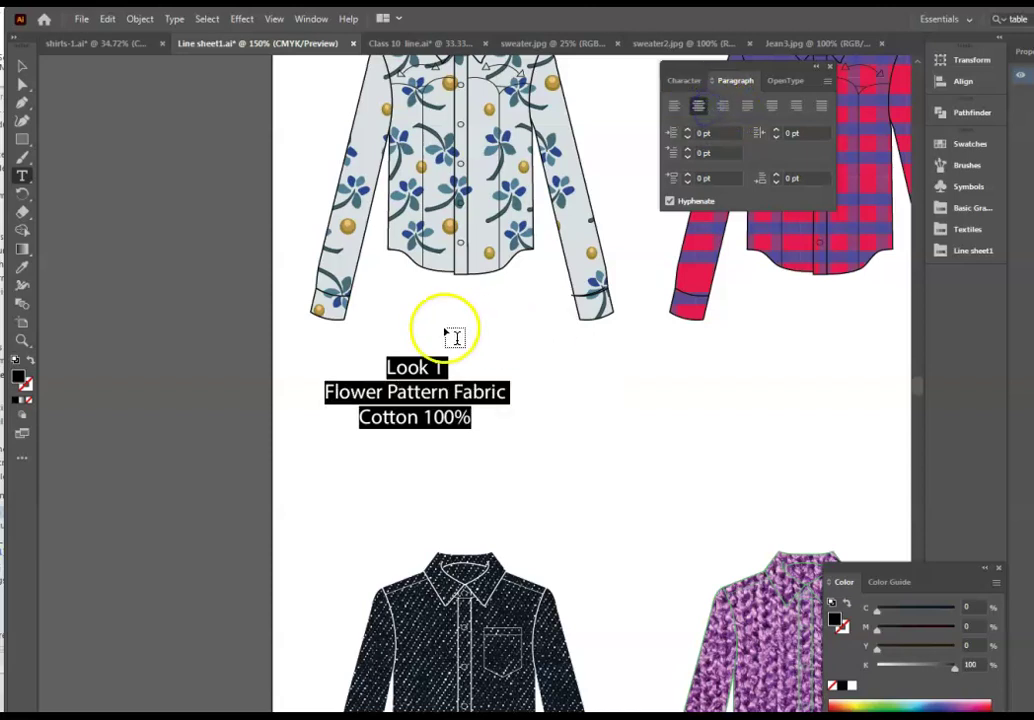
click(23, 67)
drag(441, 379, 487, 419)
click(642, 420)
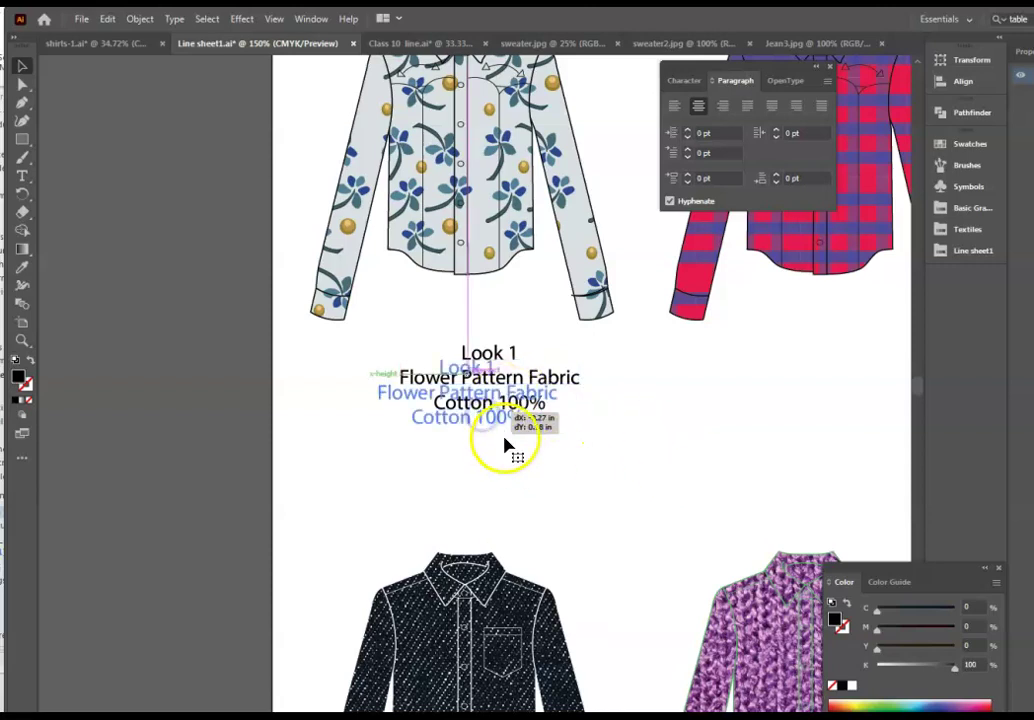
click(530, 466)
drag(521, 367, 722, 396)
click(469, 485)
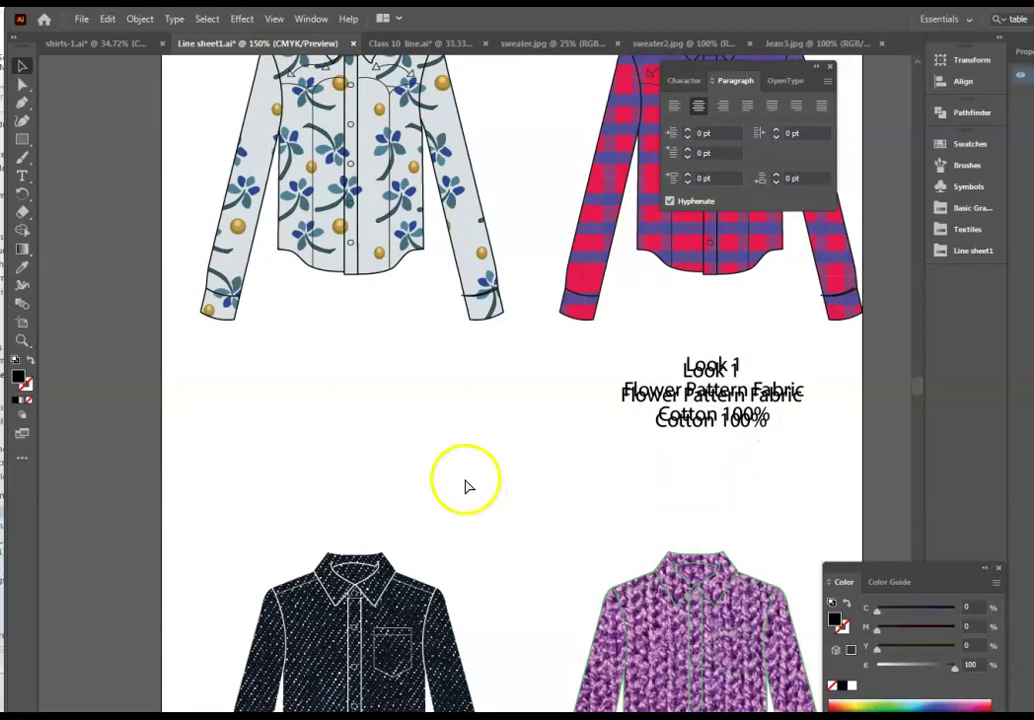
key(ctrl+z)
- Place a copy of the floral shirt's label beneath the plaid shirt
click(365, 378)
drag(365, 378, 730, 368)
click(724, 481)
- Change the first two lines of the plaid shirt's label to "Look 2" and "Plaid 1 Fabric"
click(24, 178)
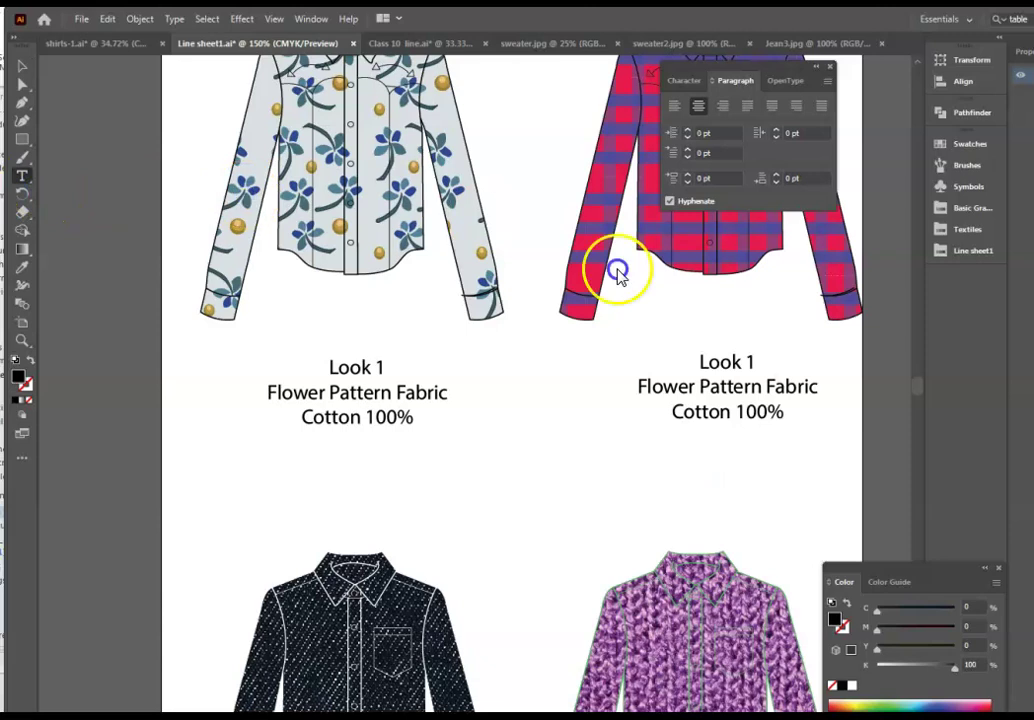
double_click(750, 362)
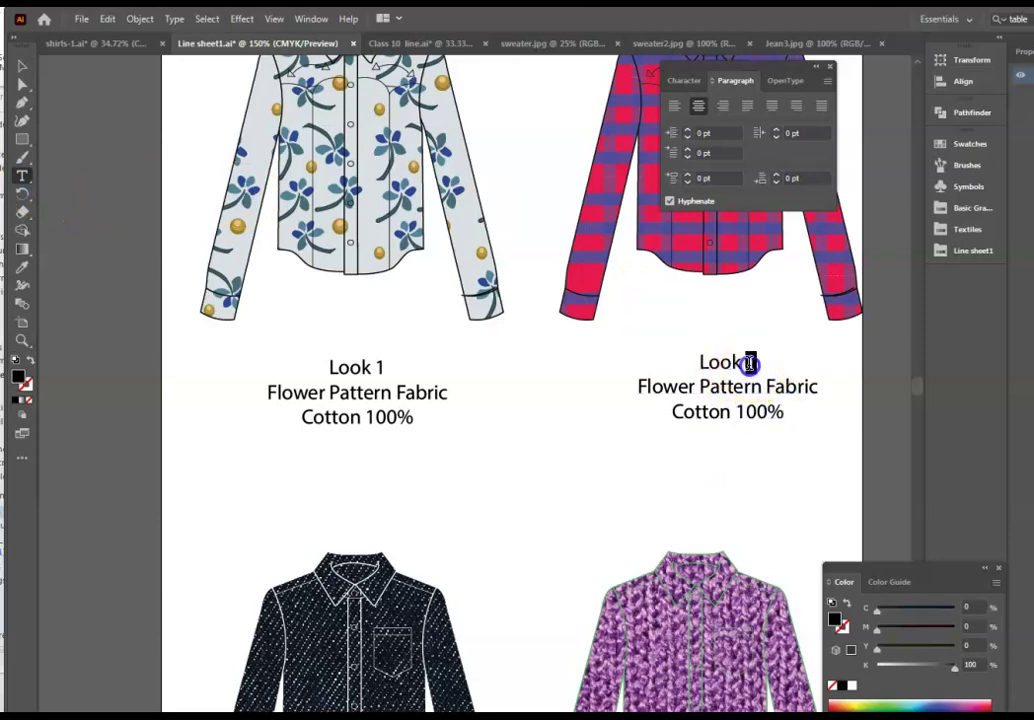
text(2)
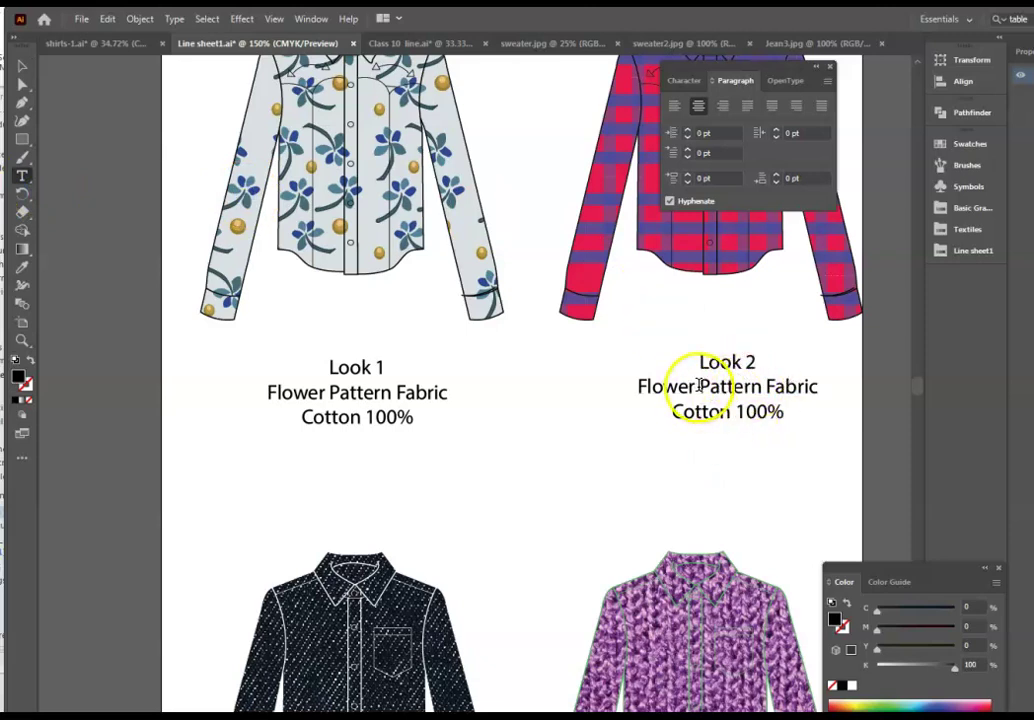
drag(699, 385, 615, 386)
drag(760, 390, 595, 392)
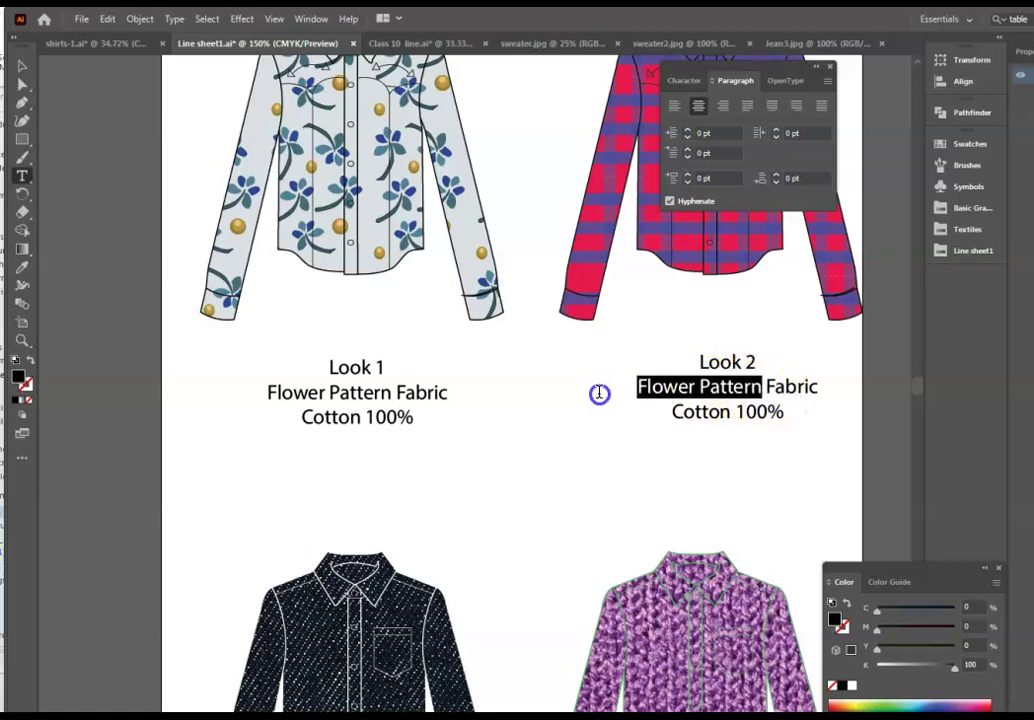
text(Plaid 1)
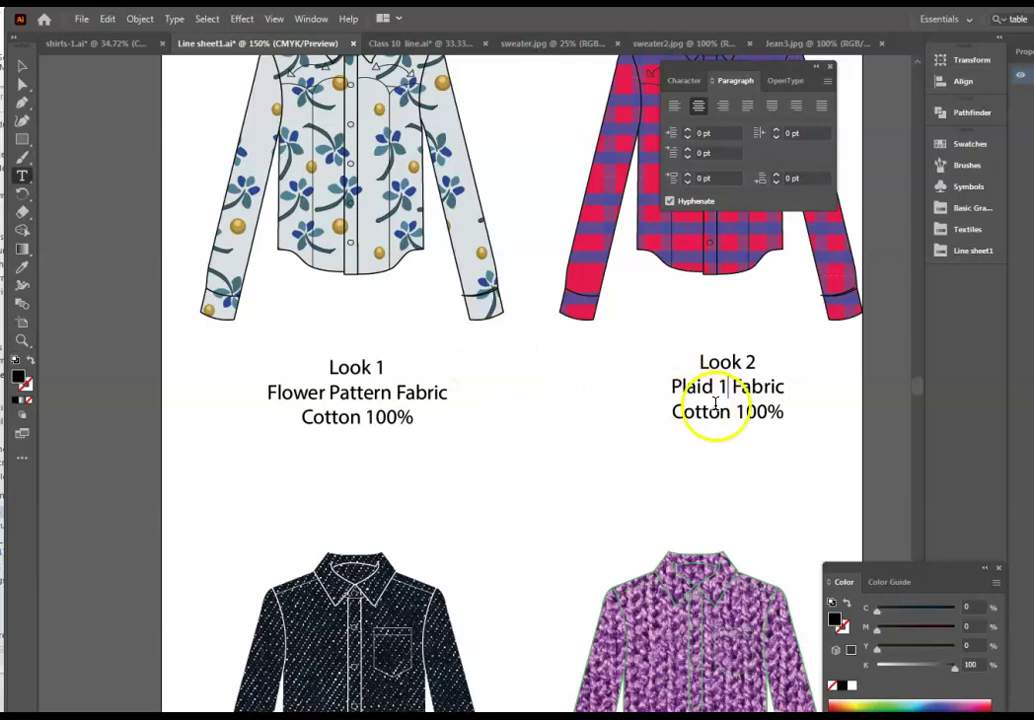
- Change the fibre content line of the plaid shirt's label to "Cotton Polyster Blend"
drag(767, 418, 757, 418)
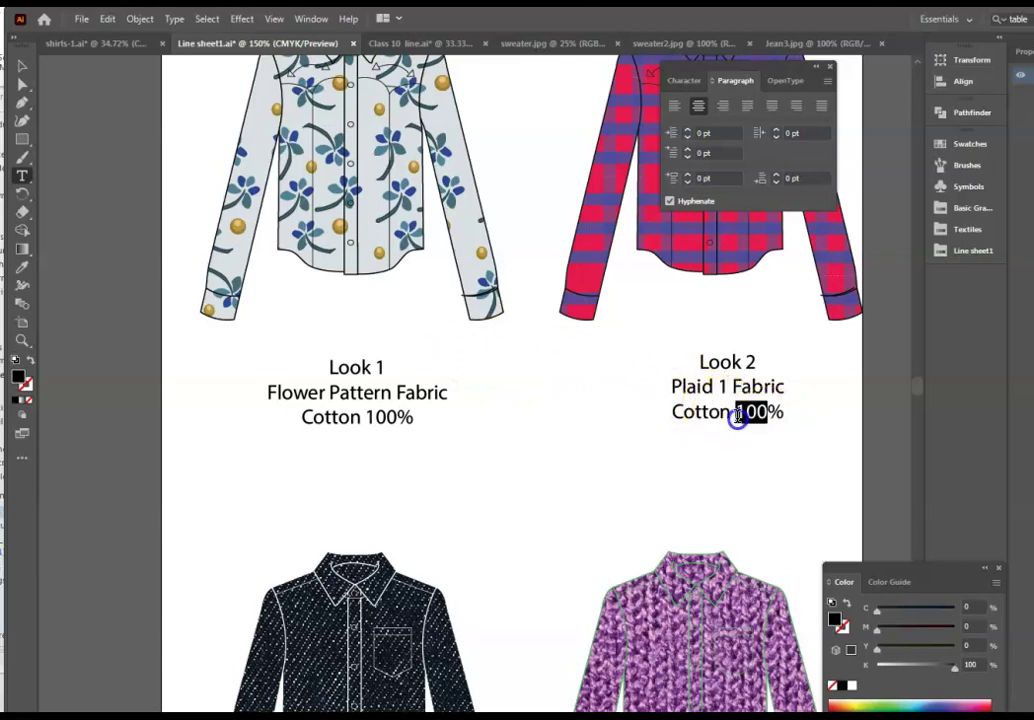
key(BackSpace)
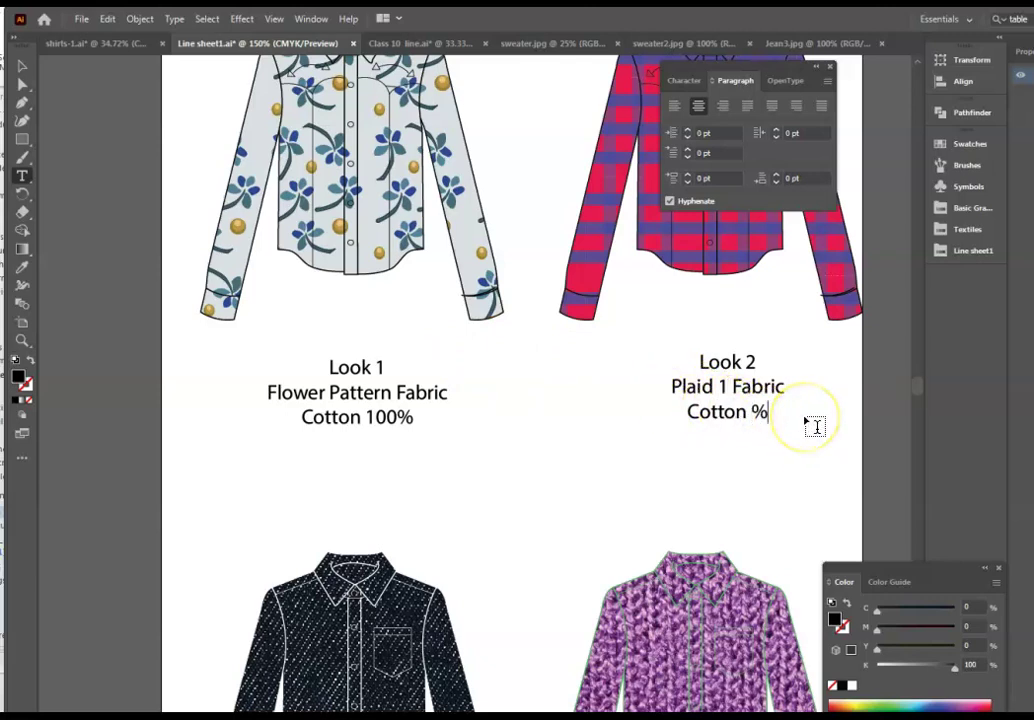
text(Polu)
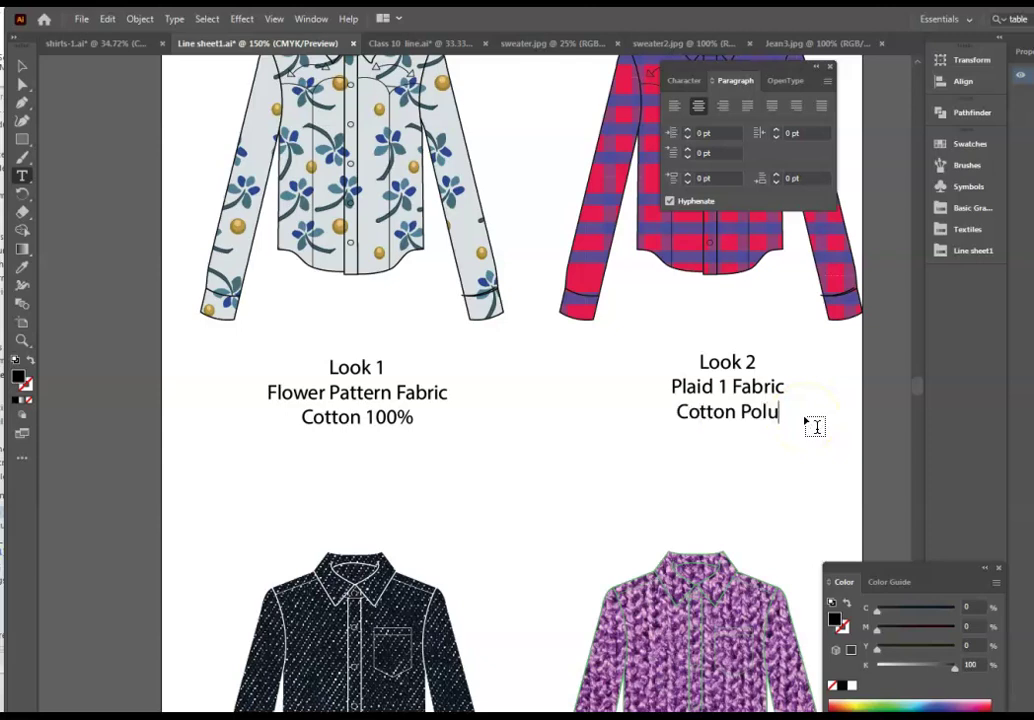
key(BackSpace)
text(yster Balnd)
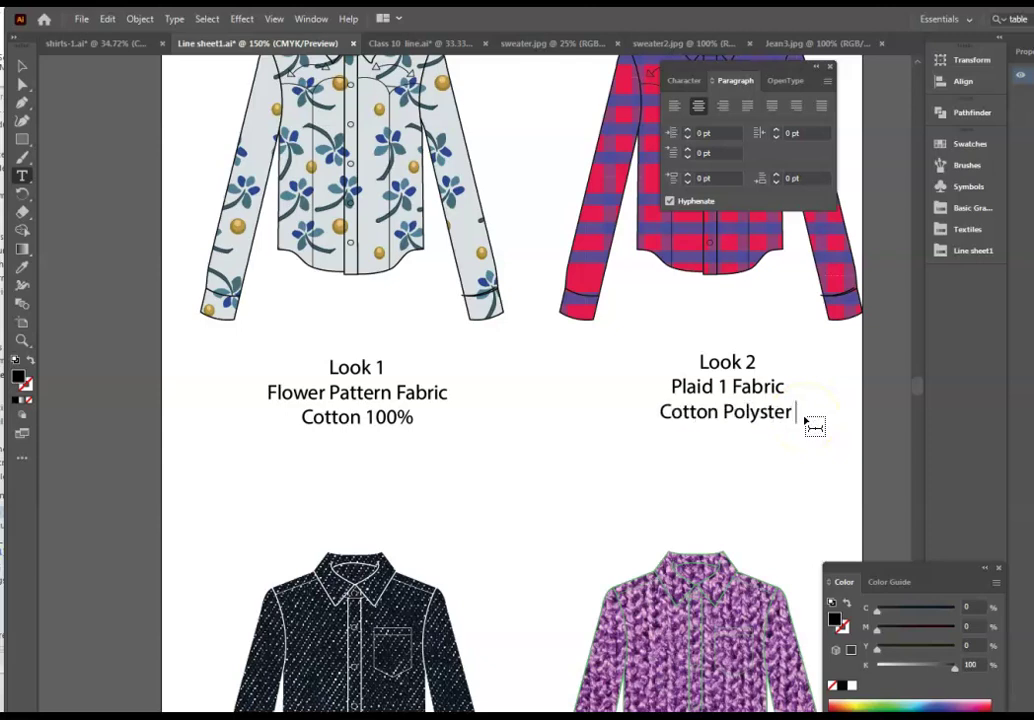
key(BackSpace)
key(BackSpace)
key(BackSpace)
key(BackSpace)
text(land)
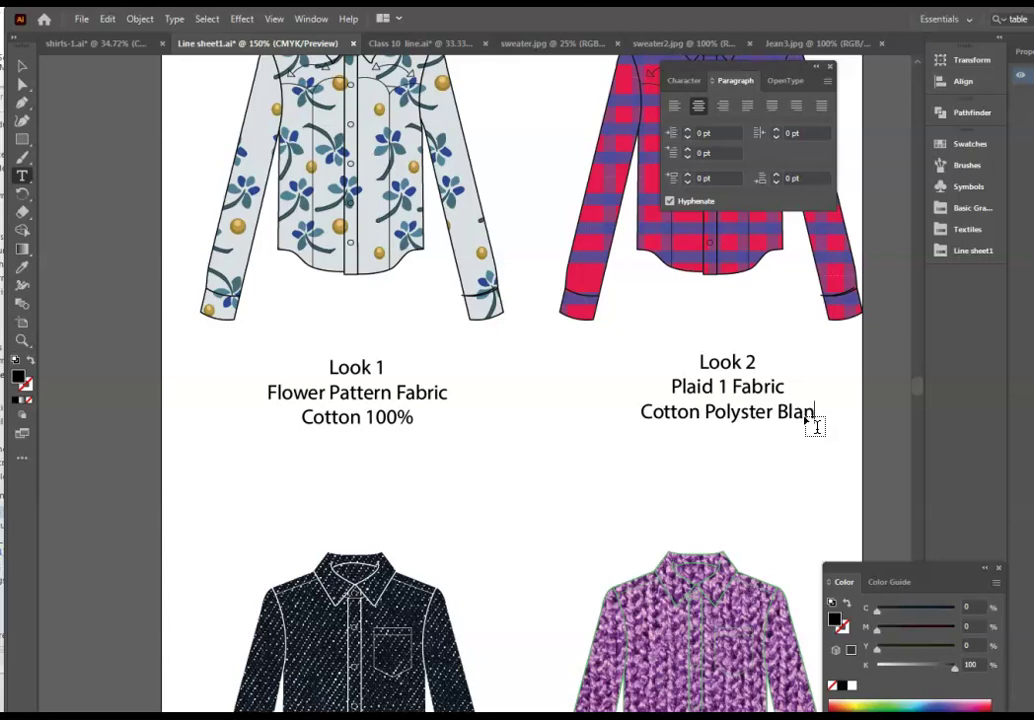
key(BackSpace)
key(BackSpace)
key(BackSpace)
text(end)
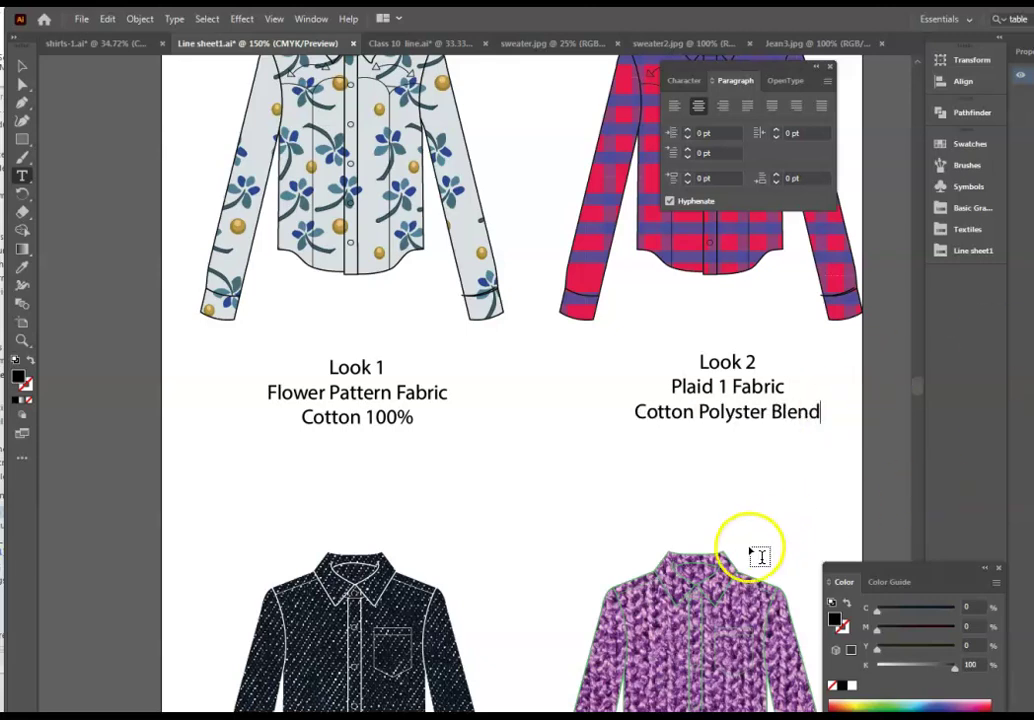
scroll(555, 482, down, 4)
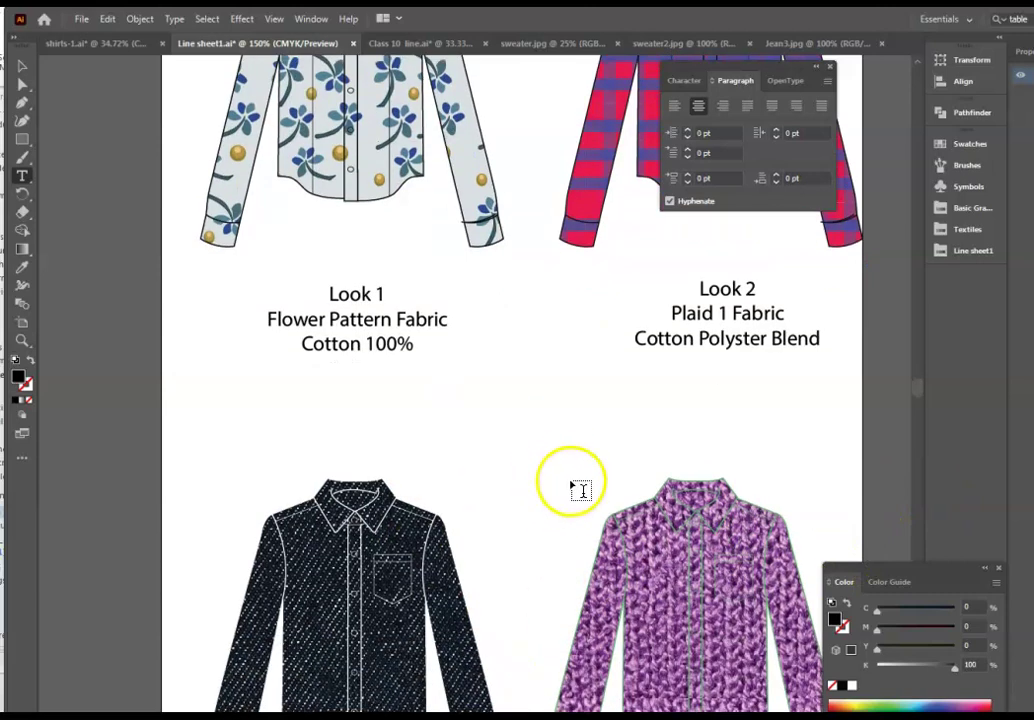
key(ctrl+minus)
key(ctrl+minus)
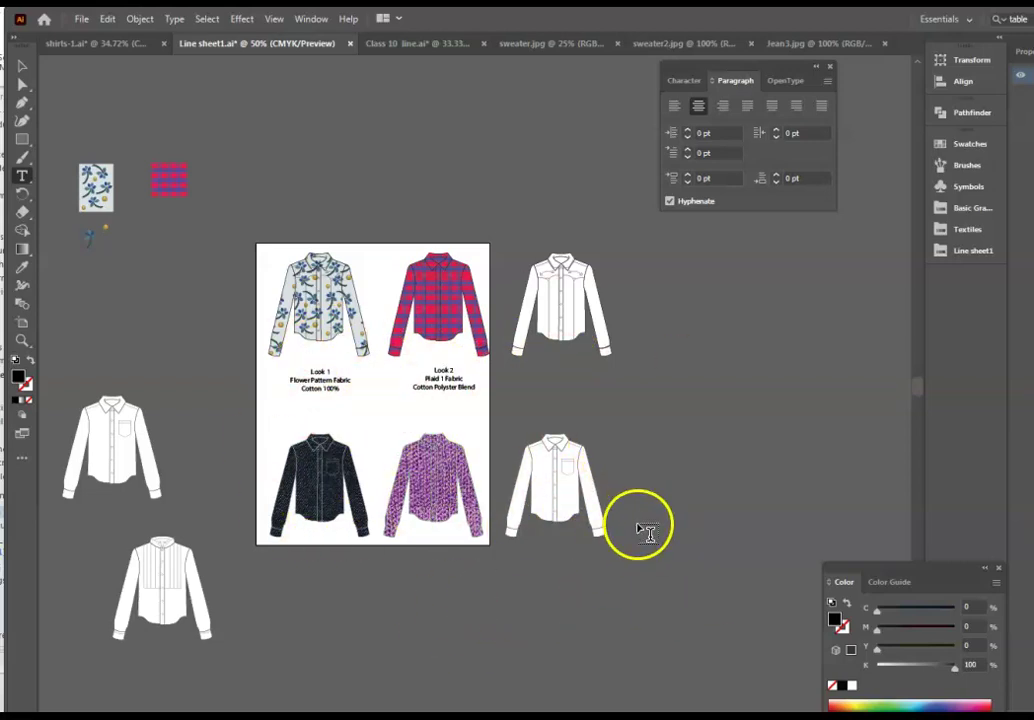
scroll(676, 550, up, 5)
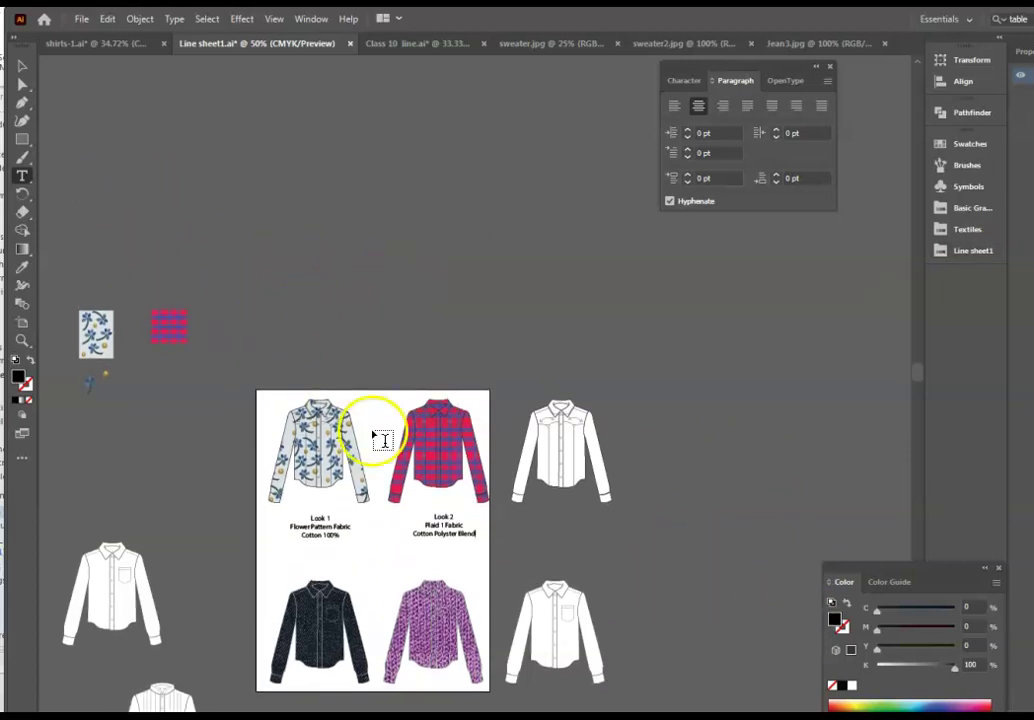
click(27, 177)
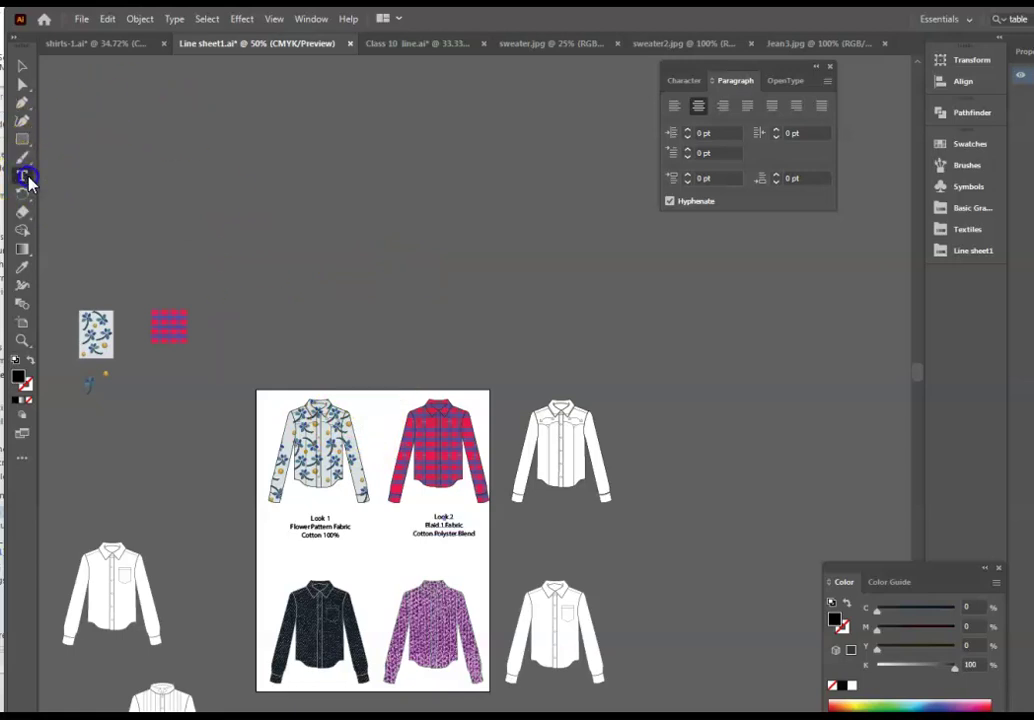
click(30, 180)
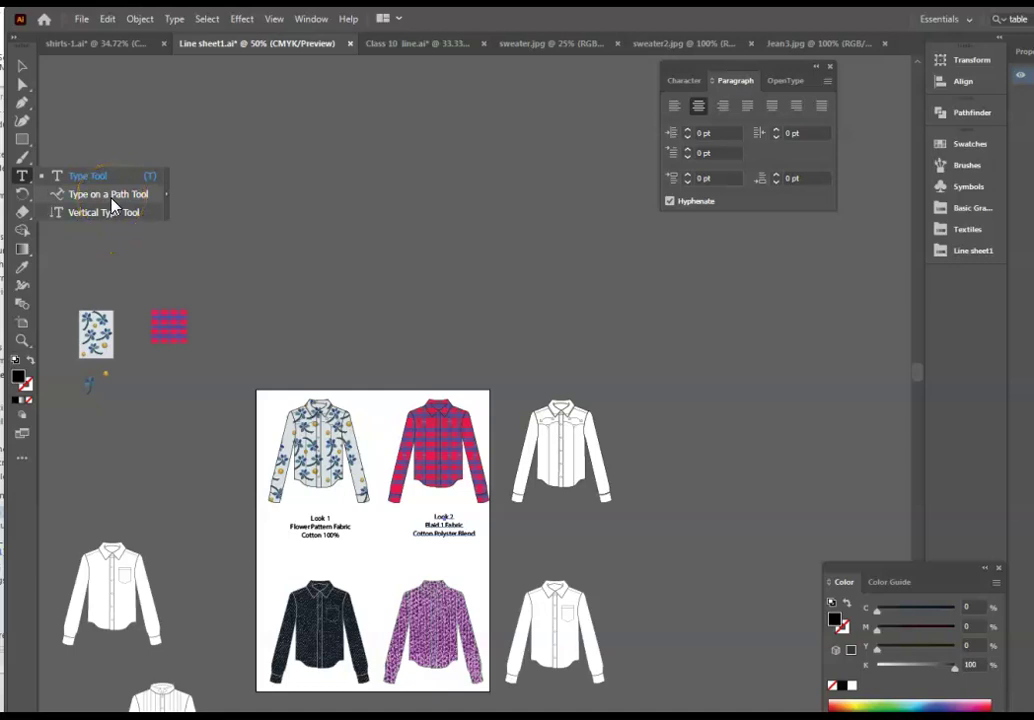
click(20, 121)
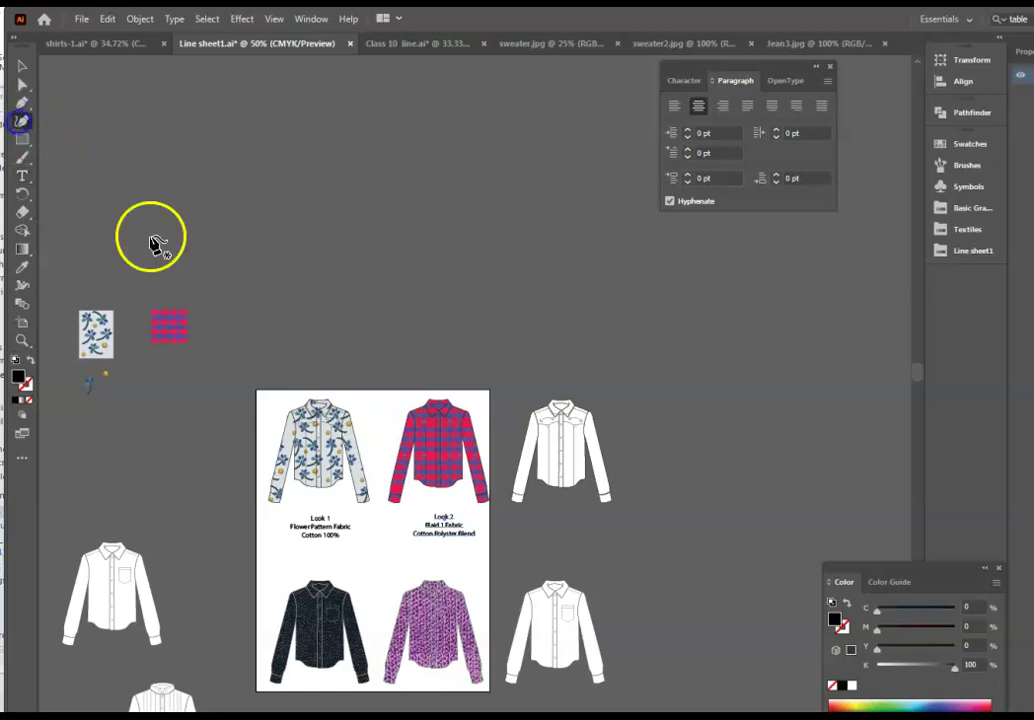
click(273, 328)
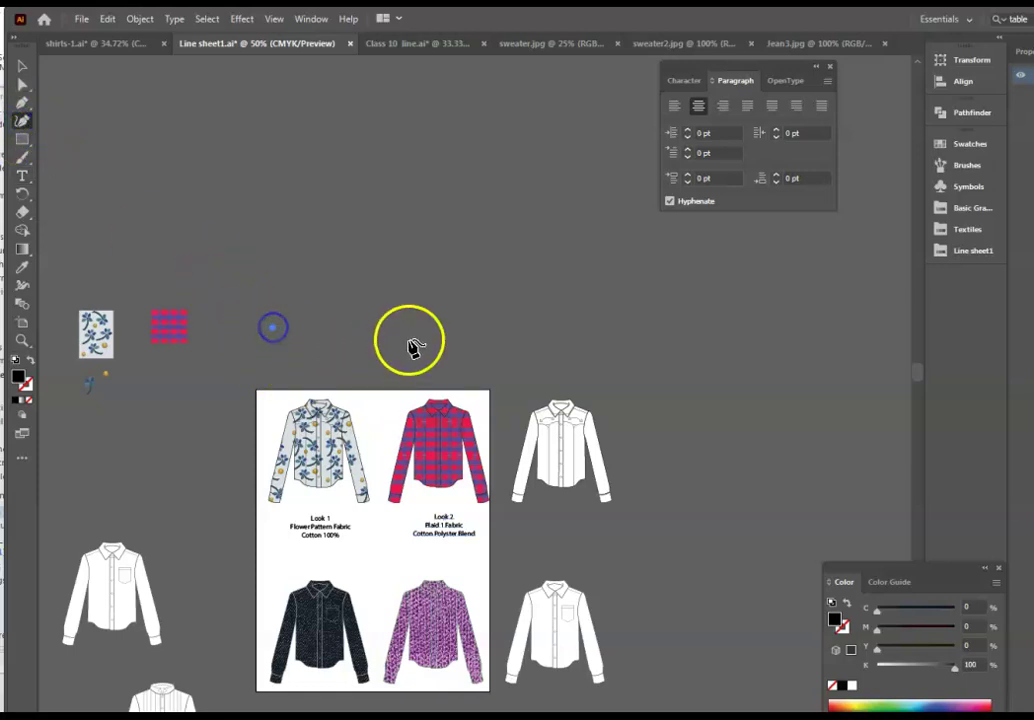
click(451, 326)
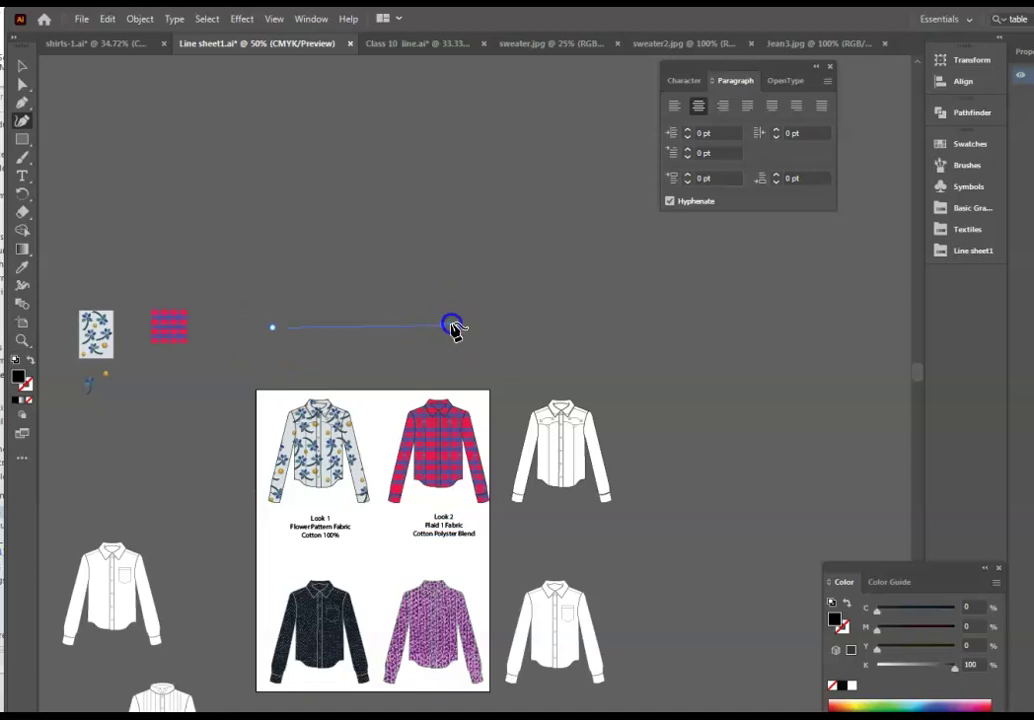
click(446, 337)
key(ctrl+z)
- Draw an S-shaped open path with the Pen tool above the artboard, with no fill and a black stroke
click(30, 102)
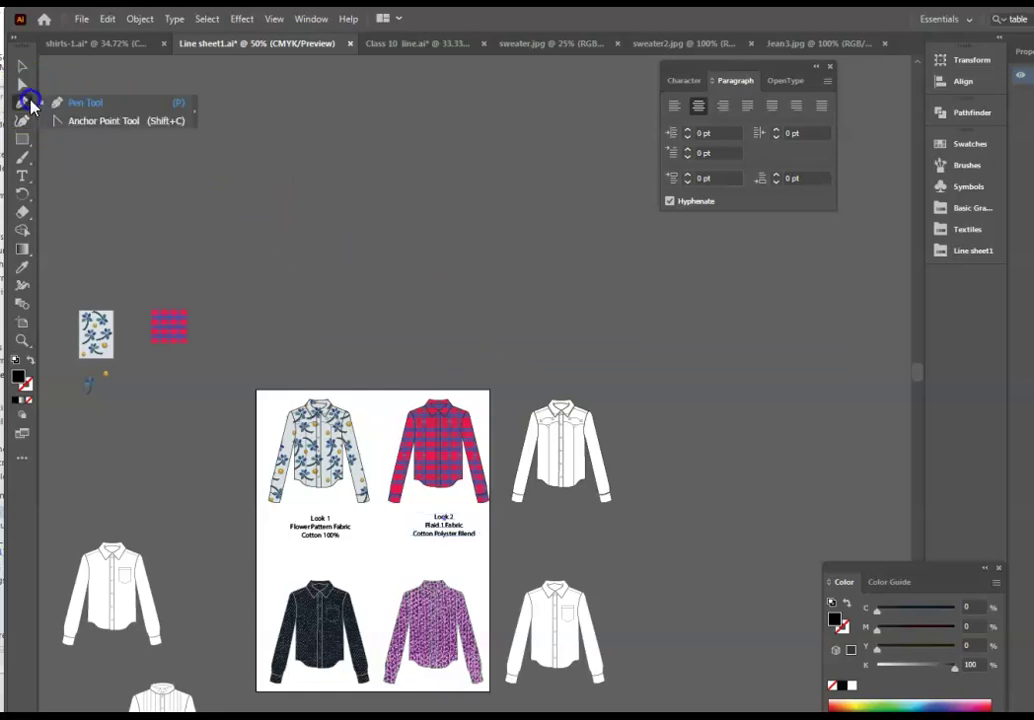
click(110, 105)
click(256, 316)
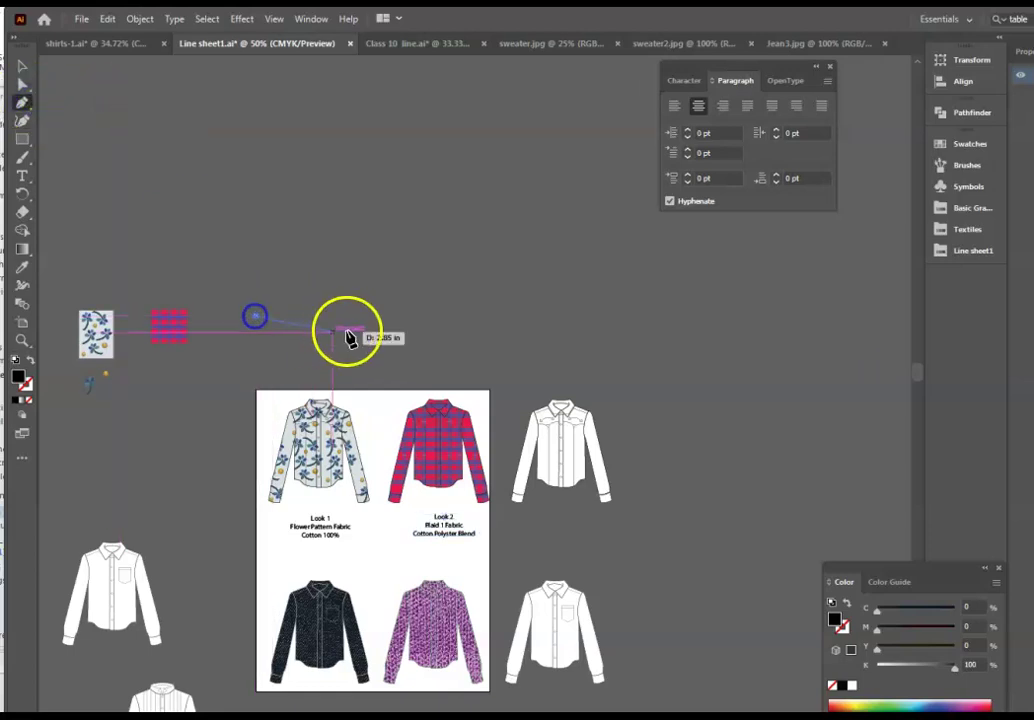
click(440, 318)
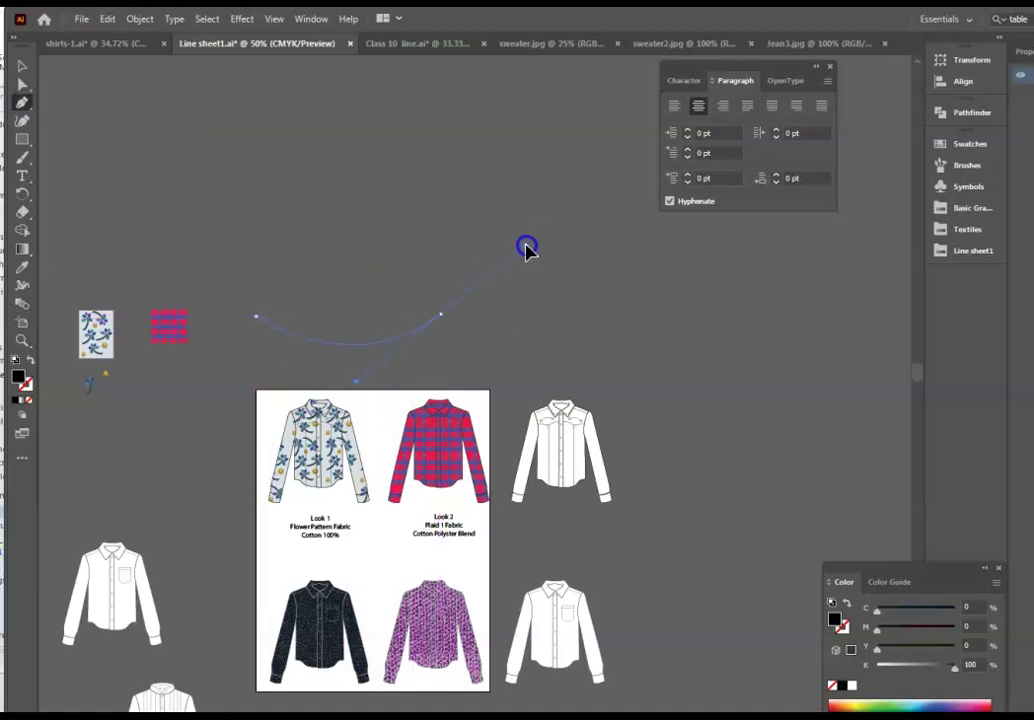
click(440, 316)
click(608, 317)
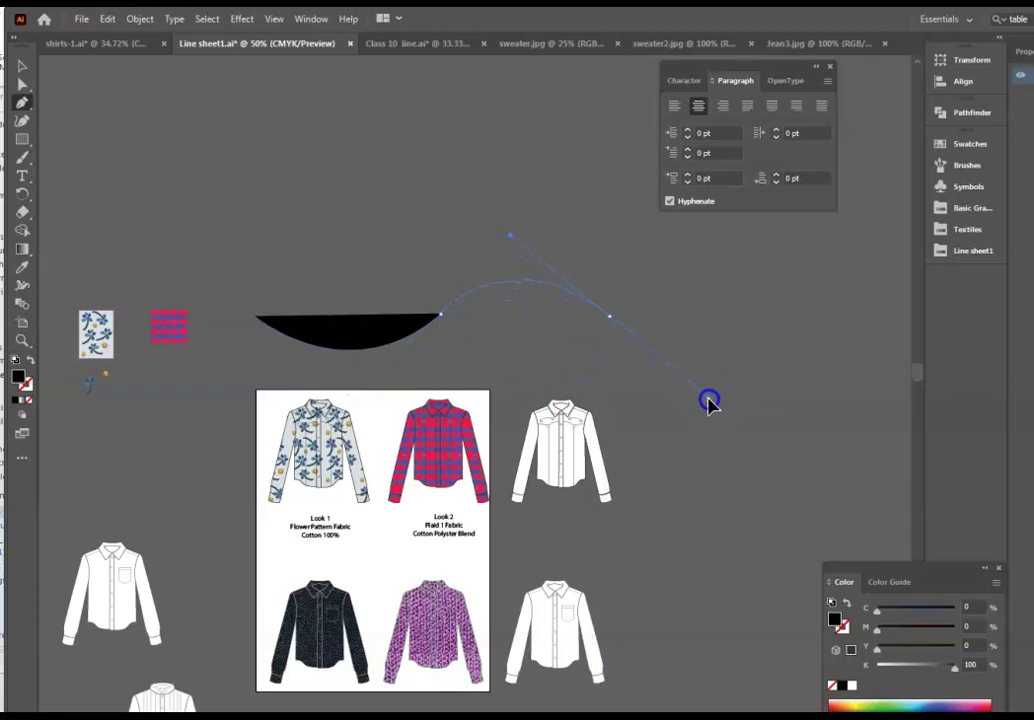
drag(708, 402, 706, 398)
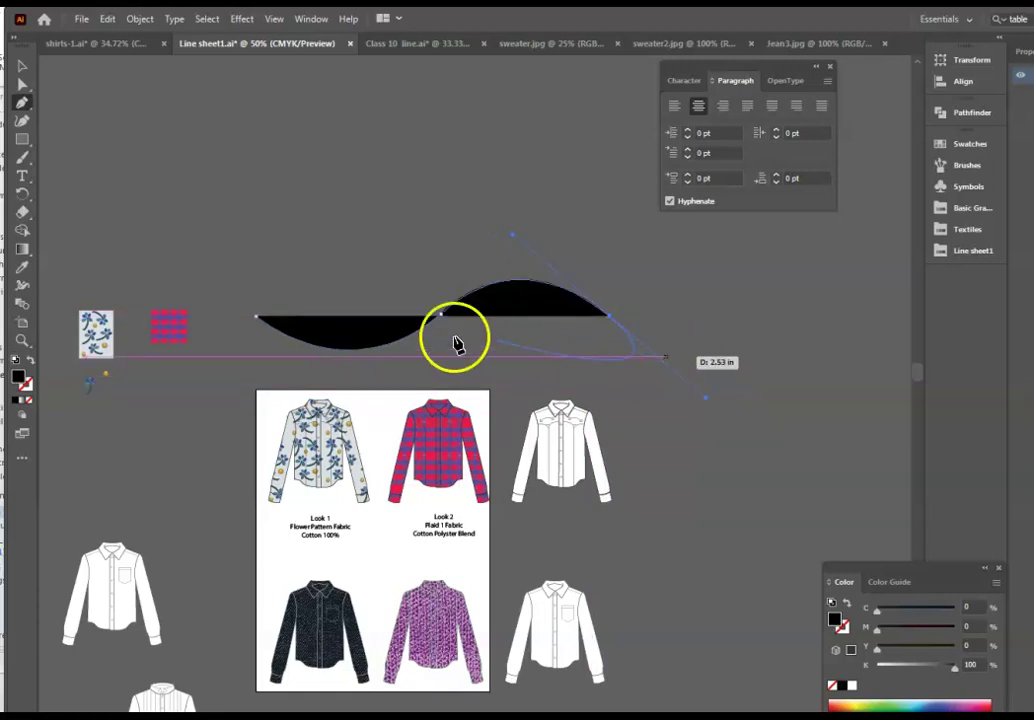
click(17, 359)
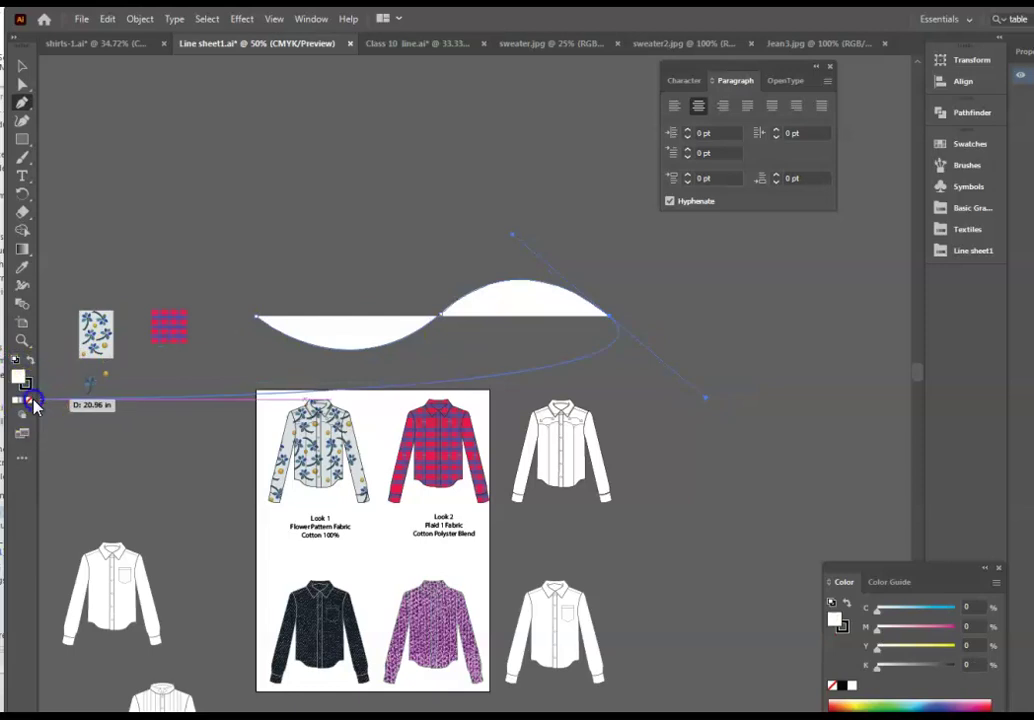
click(29, 402)
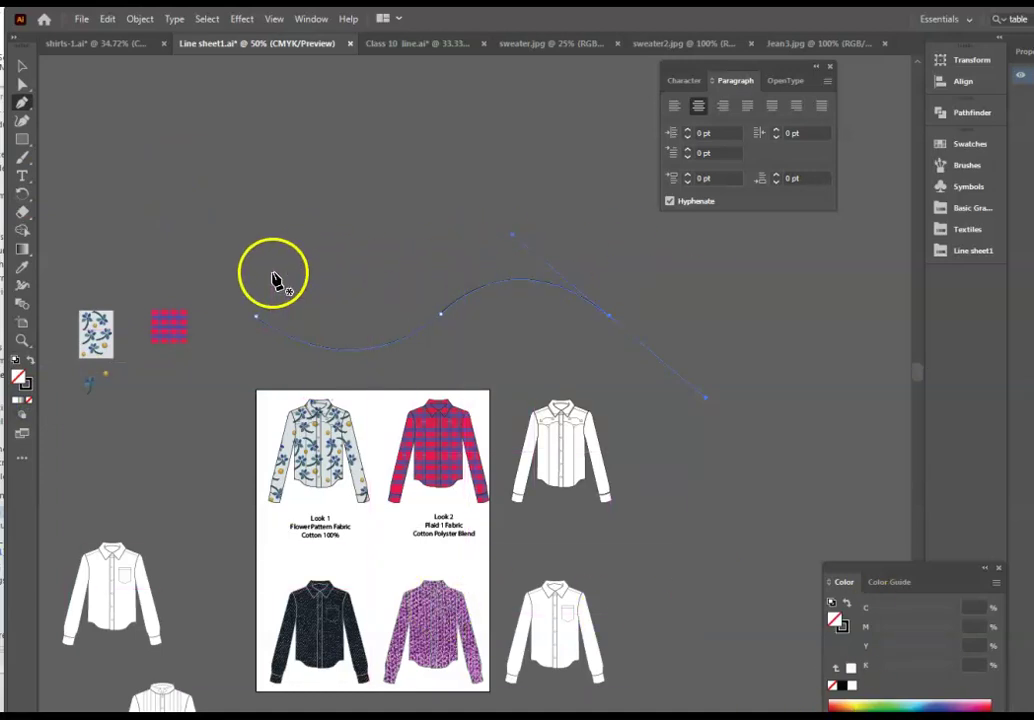
- Place type along the S-shaped path and replace the placeholder text with "Enjoy Spriong Love"
click(23, 178)
click(23, 182)
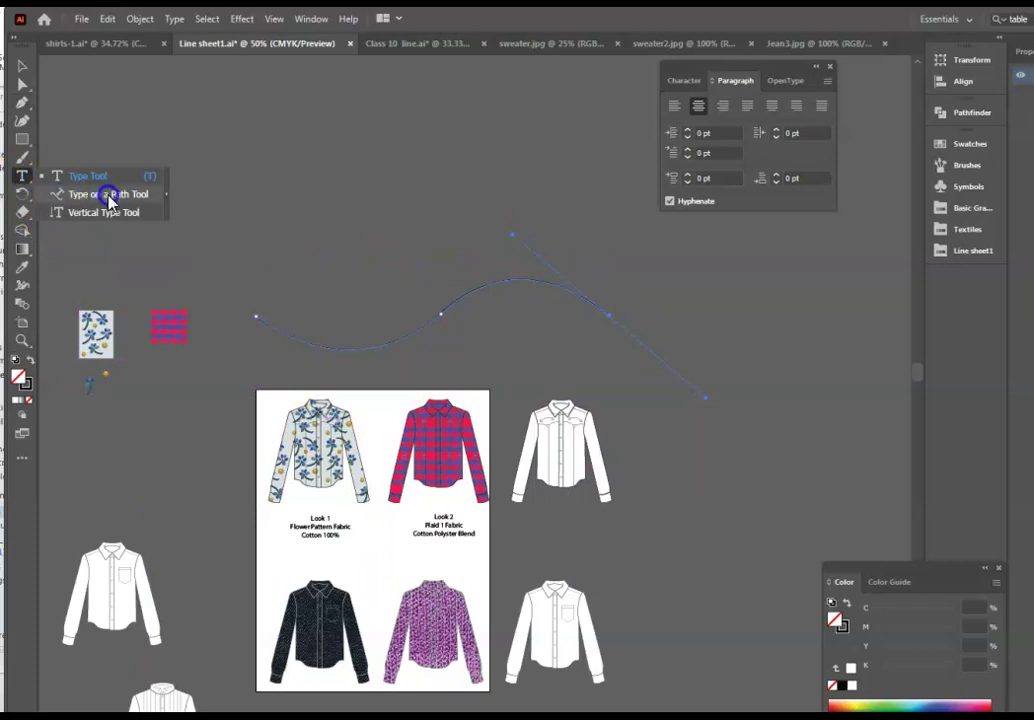
click(108, 195)
click(275, 320)
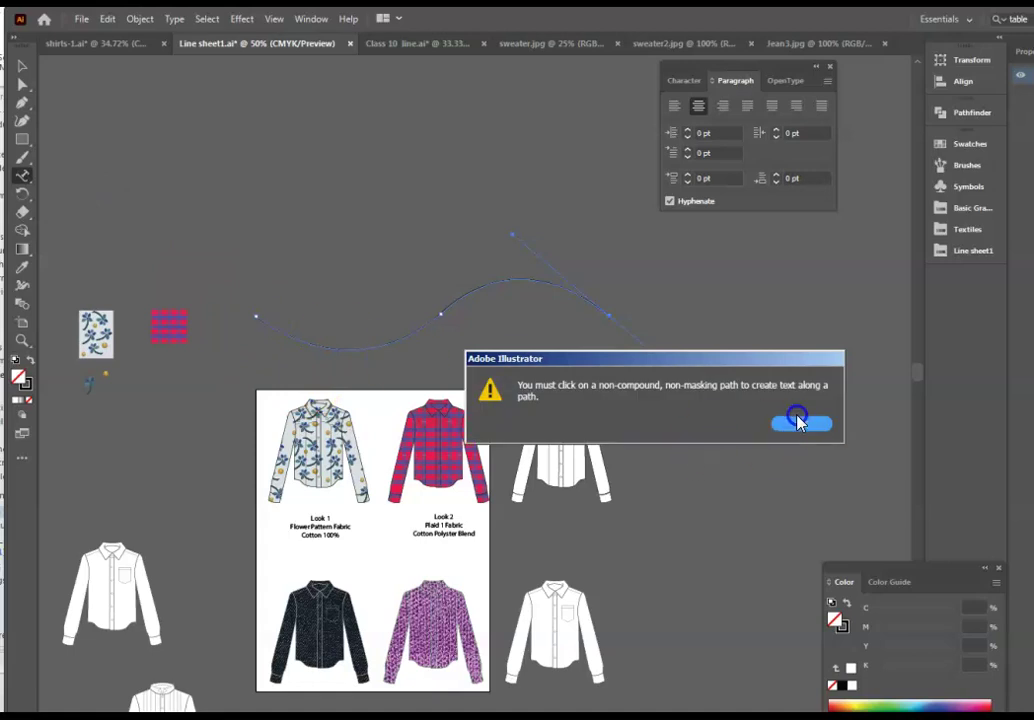
click(824, 424)
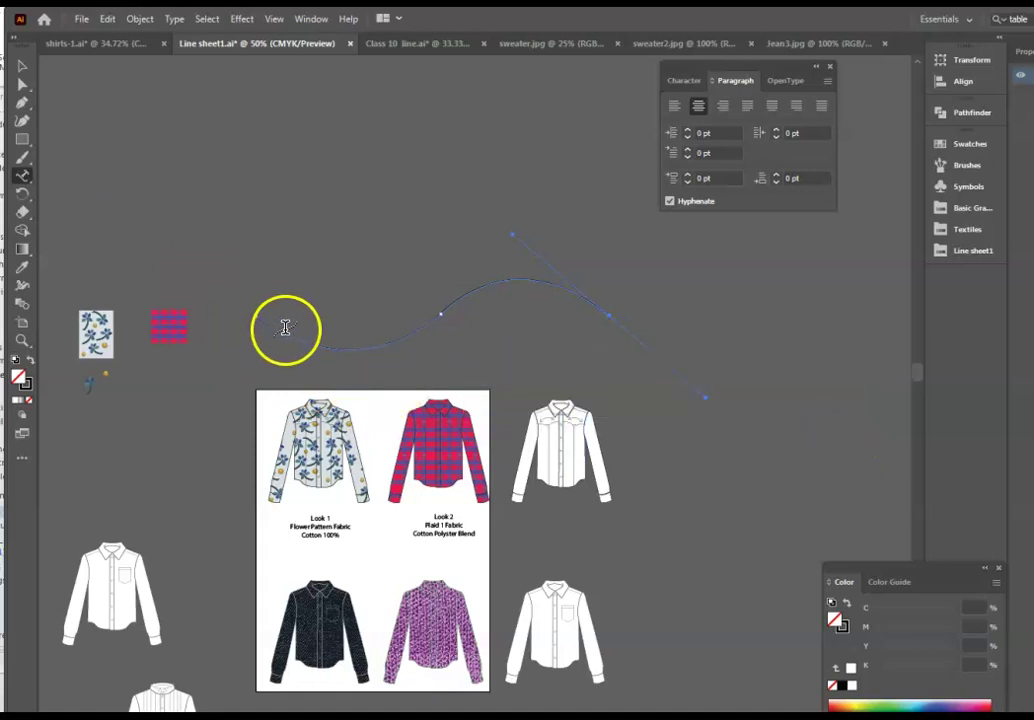
click(285, 327)
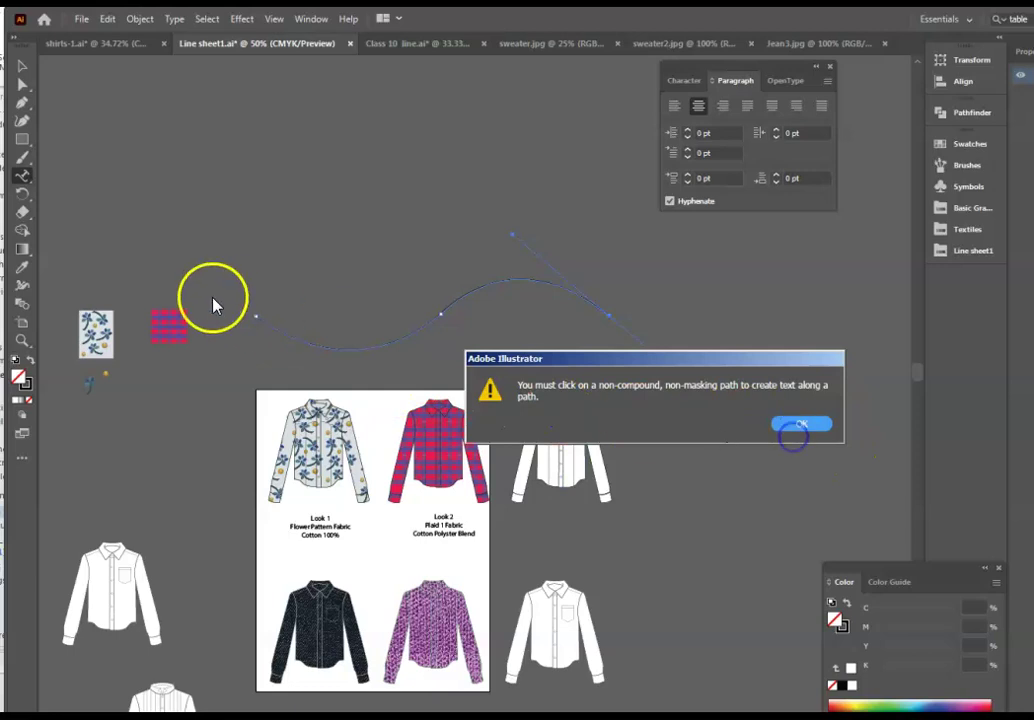
click(802, 426)
click(20, 68)
click(22, 178)
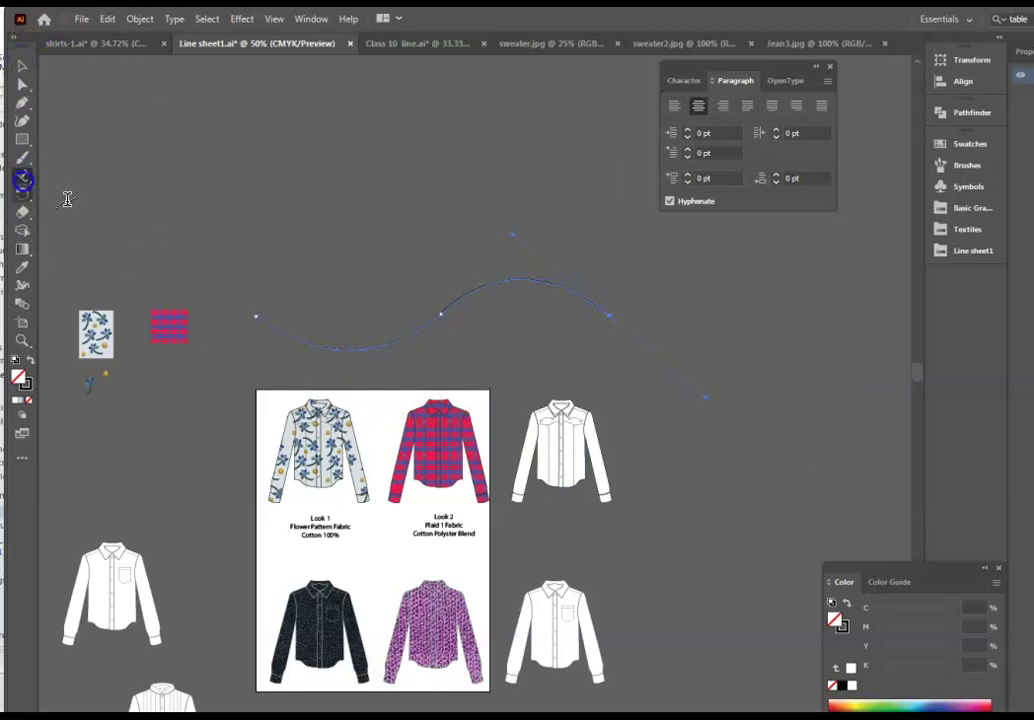
click(270, 328)
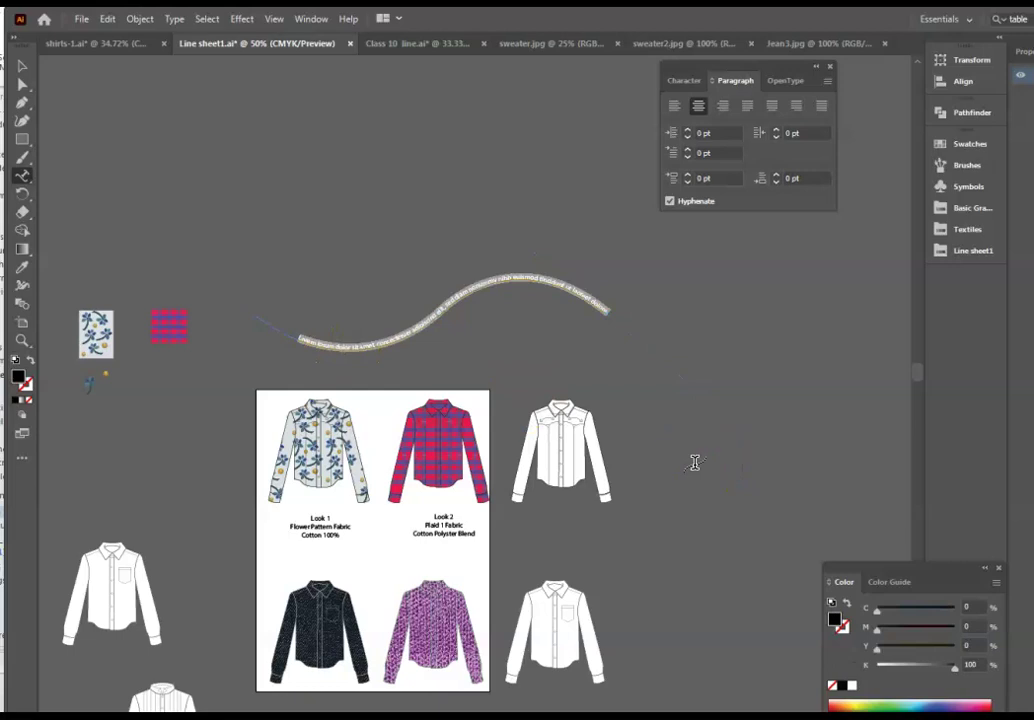
key(BackSpace)
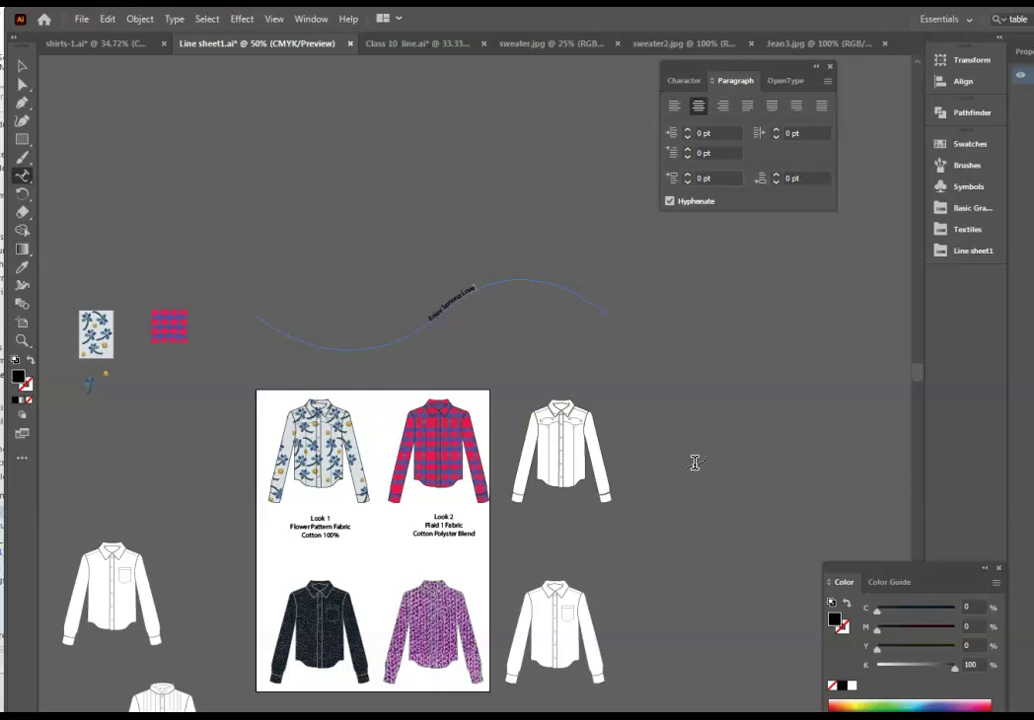
- Set the font size of the whole curved text to 76 pt
click(487, 277)
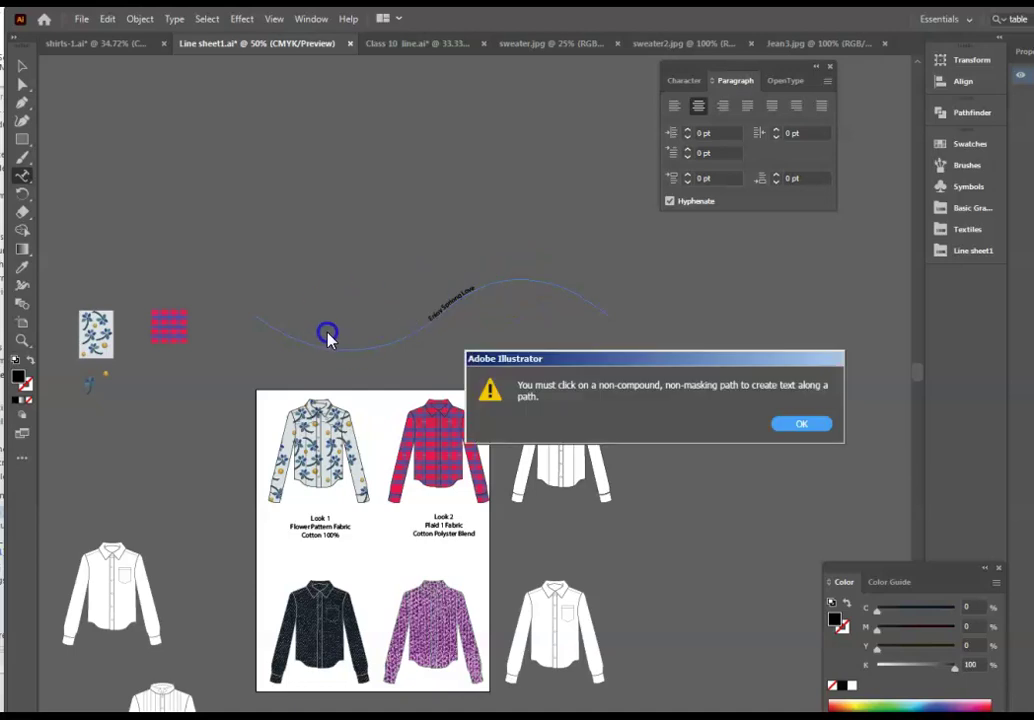
click(819, 426)
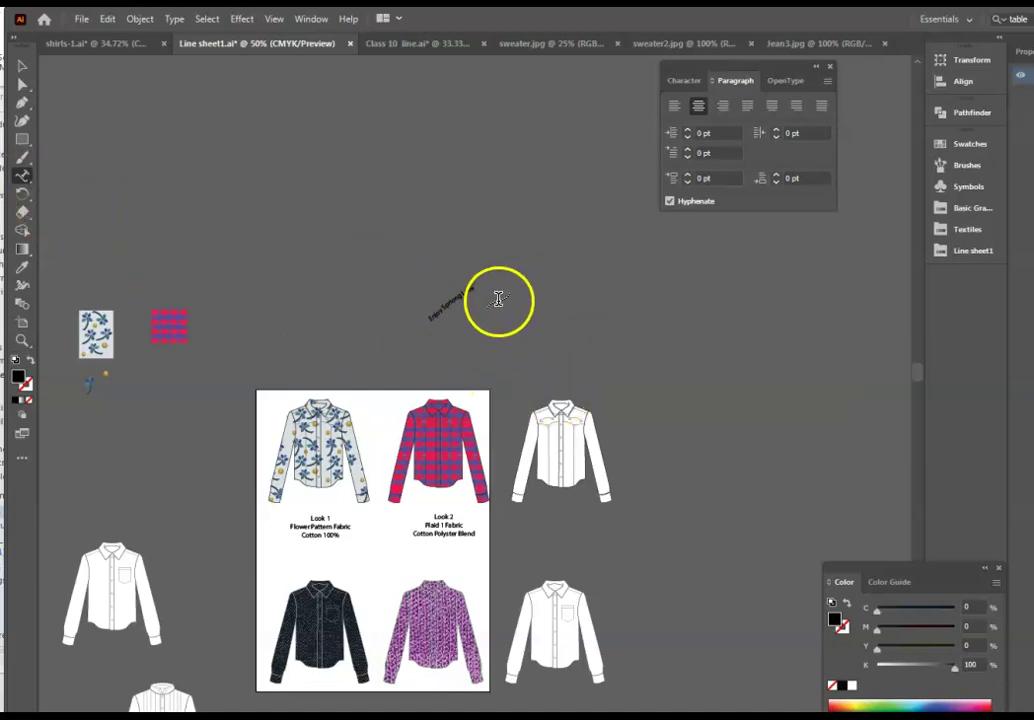
click(342, 316)
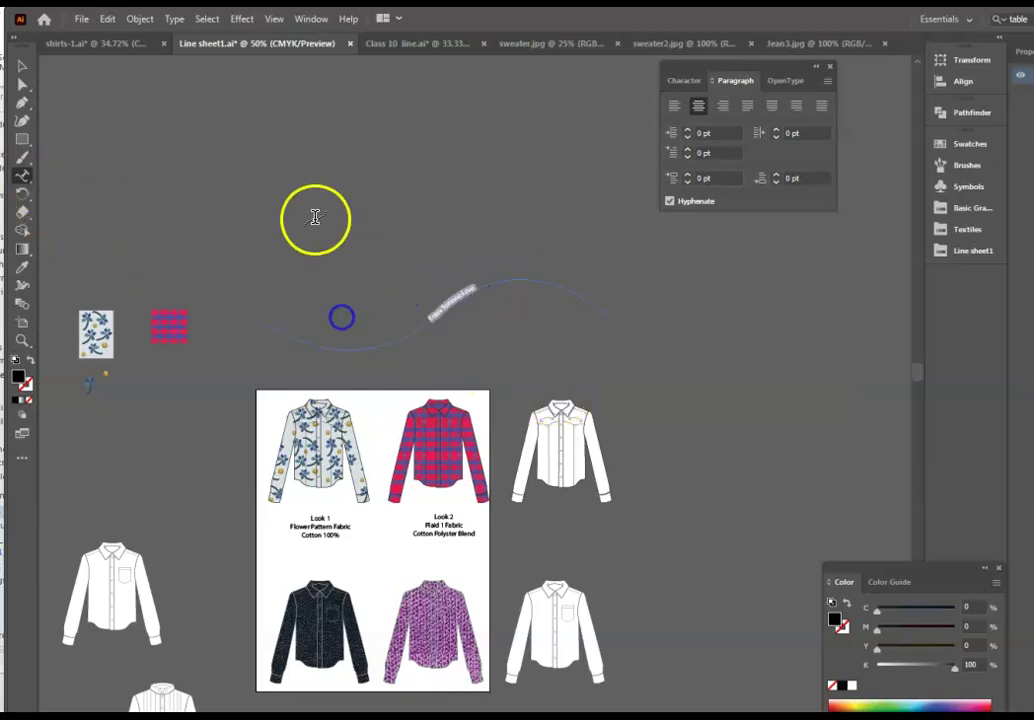
click(689, 84)
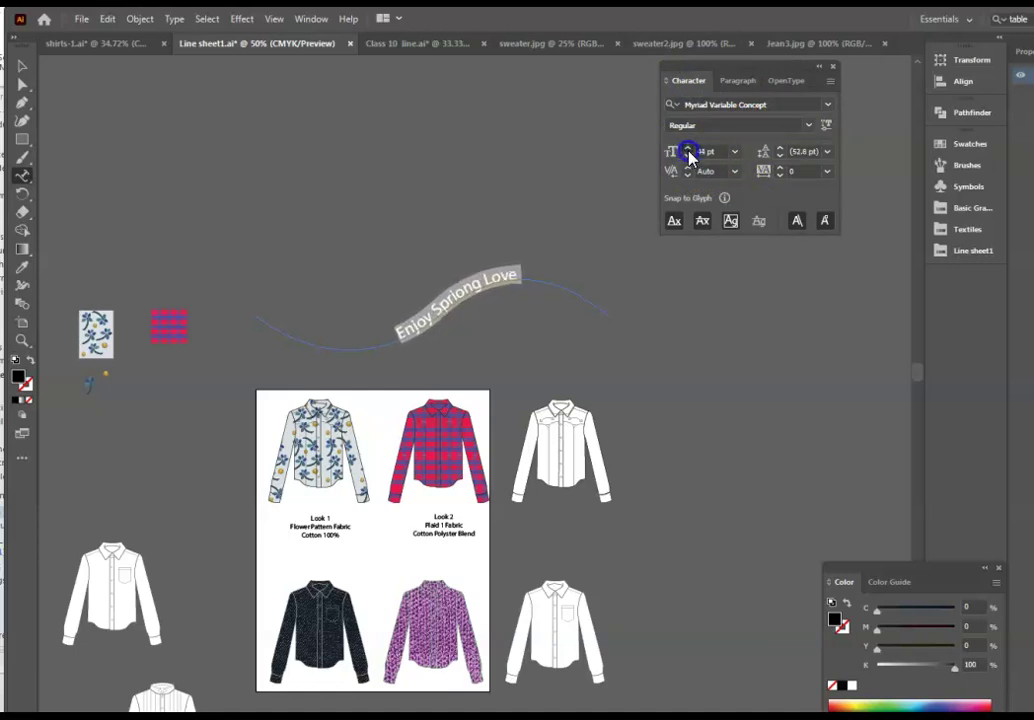
click(688, 150)
click(688, 150)
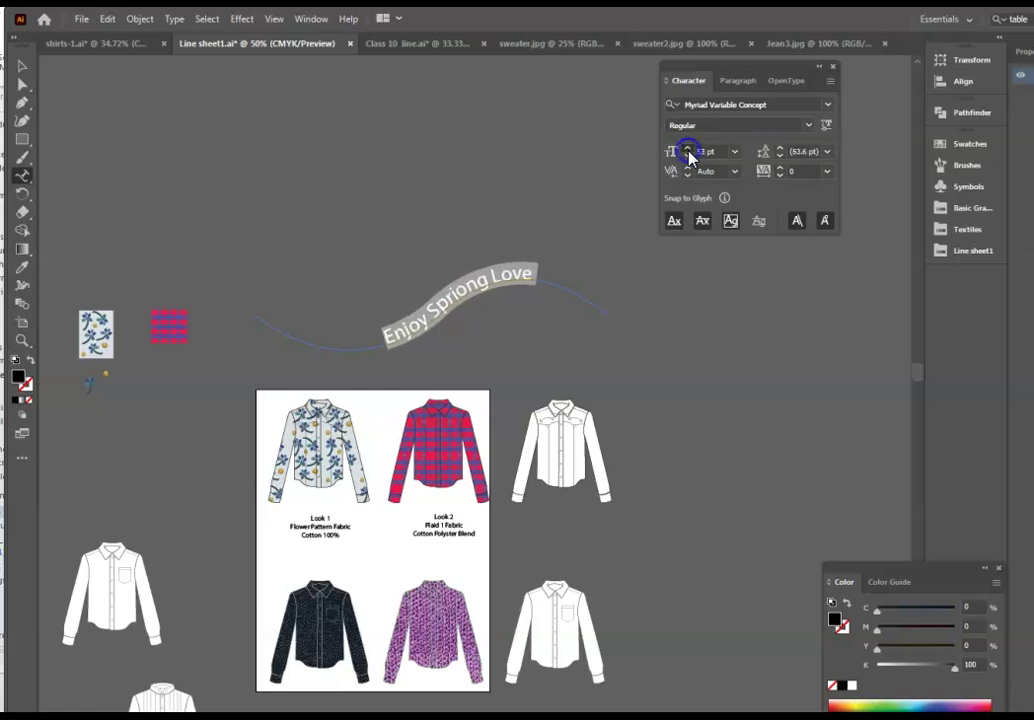
click(687, 148)
click(687, 148)
click(687, 148)
click(685, 148)
click(684, 150)
click(684, 150)
click(684, 150)
click(684, 150)
click(684, 150)
click(684, 150)
click(684, 150)
- Correct "Spriong" to "Spring" in the curved text
click(469, 295)
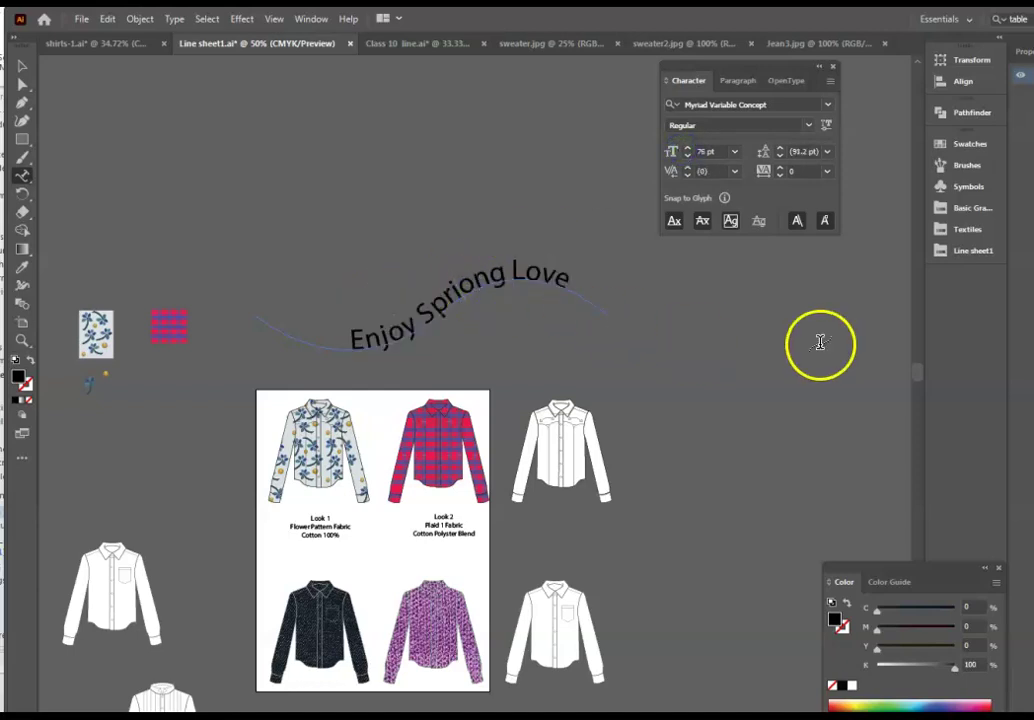
key(BackSpace)
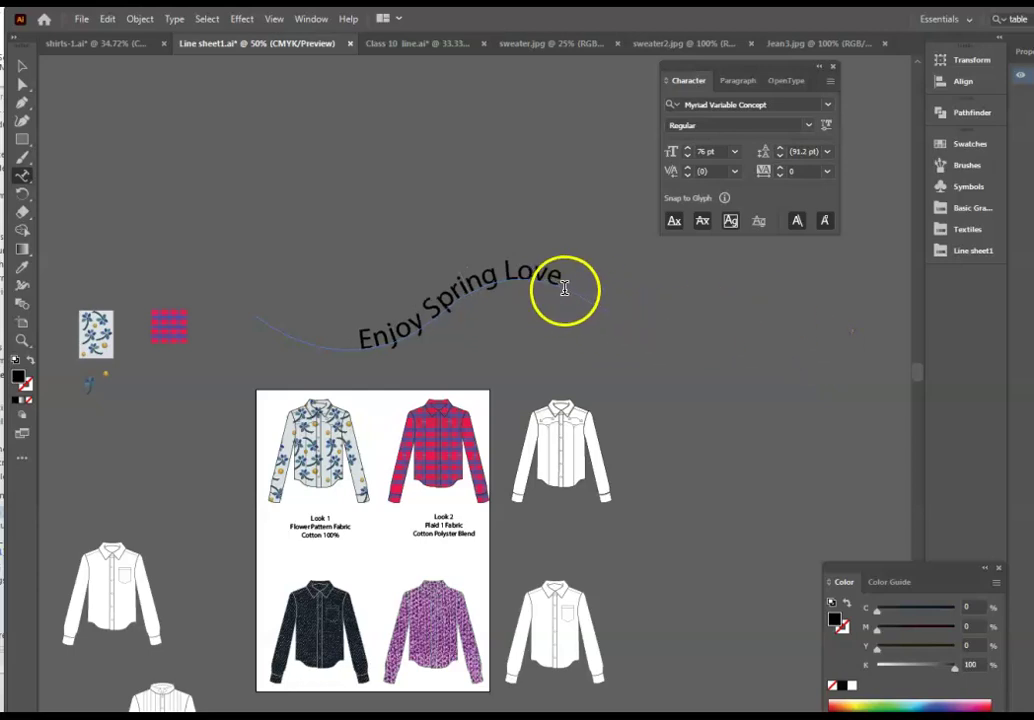
click(445, 256)
click(803, 430)
click(355, 341)
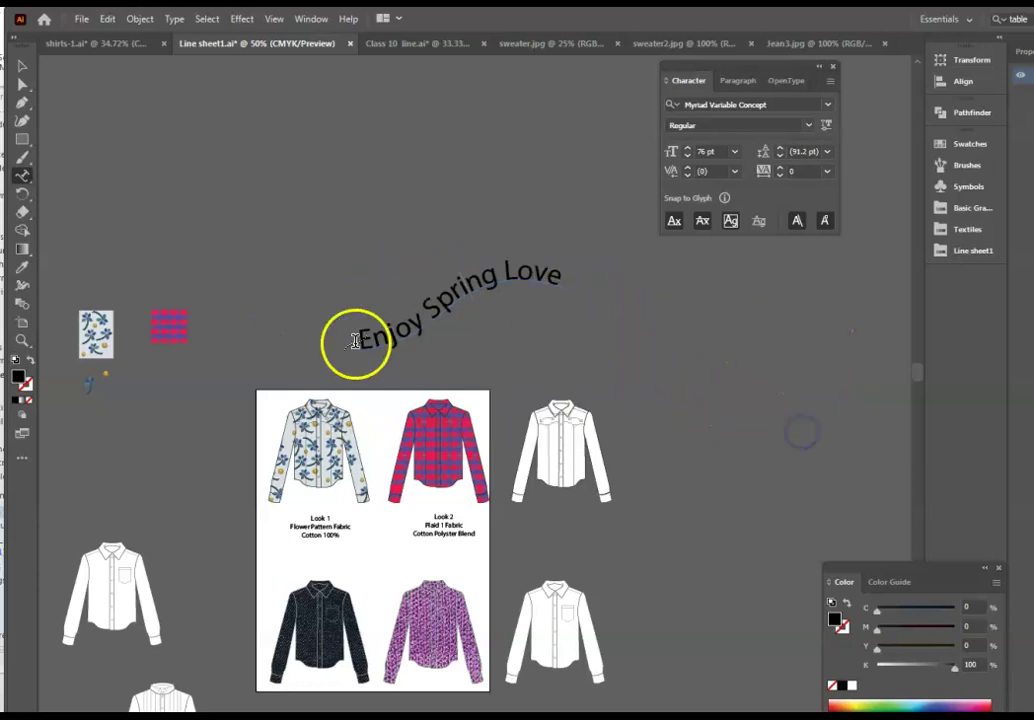
click(491, 343)
click(821, 427)
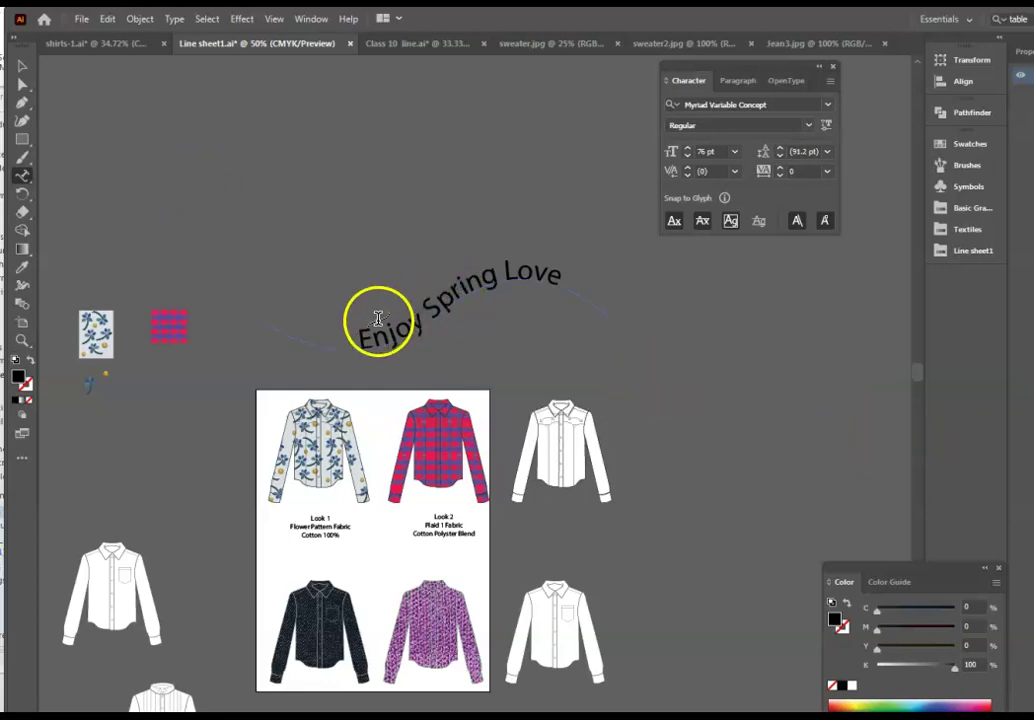
drag(397, 328, 614, 318)
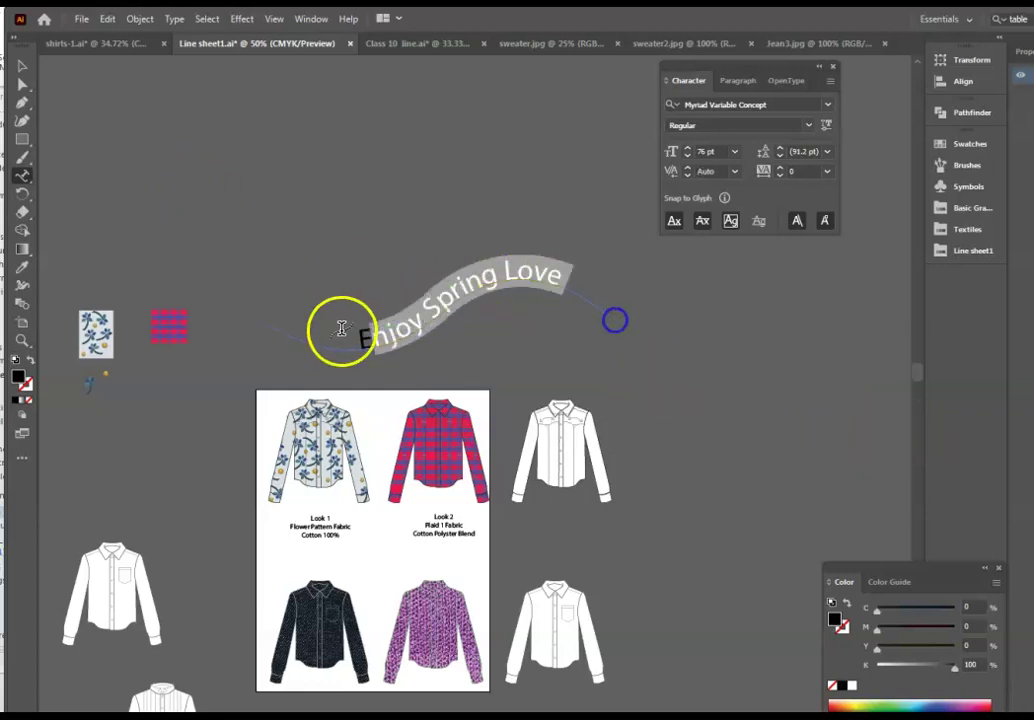
click(459, 351)
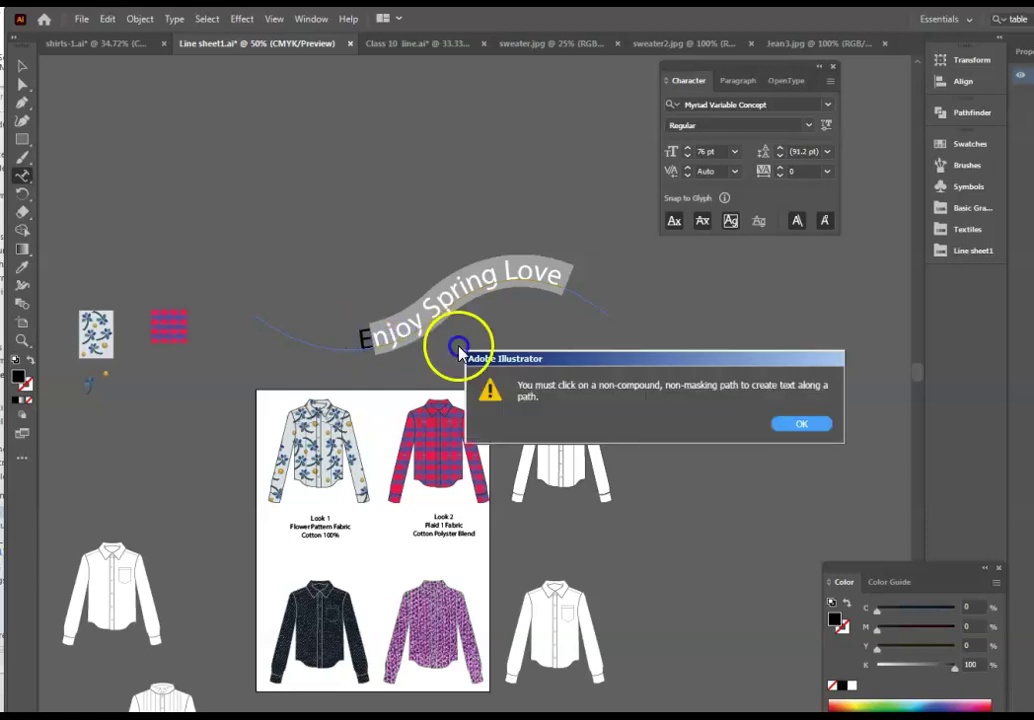
click(808, 422)
- Select all of the curved "Enjoy Spring Love" text and set its fill colour to crimson D61D51
click(368, 345)
mouse_move(368, 345)
mouse_down()
mouse_move(526, 307)
mouse_move(603, 333)
mouse_up()
click(33, 388)
double_click(20, 375)
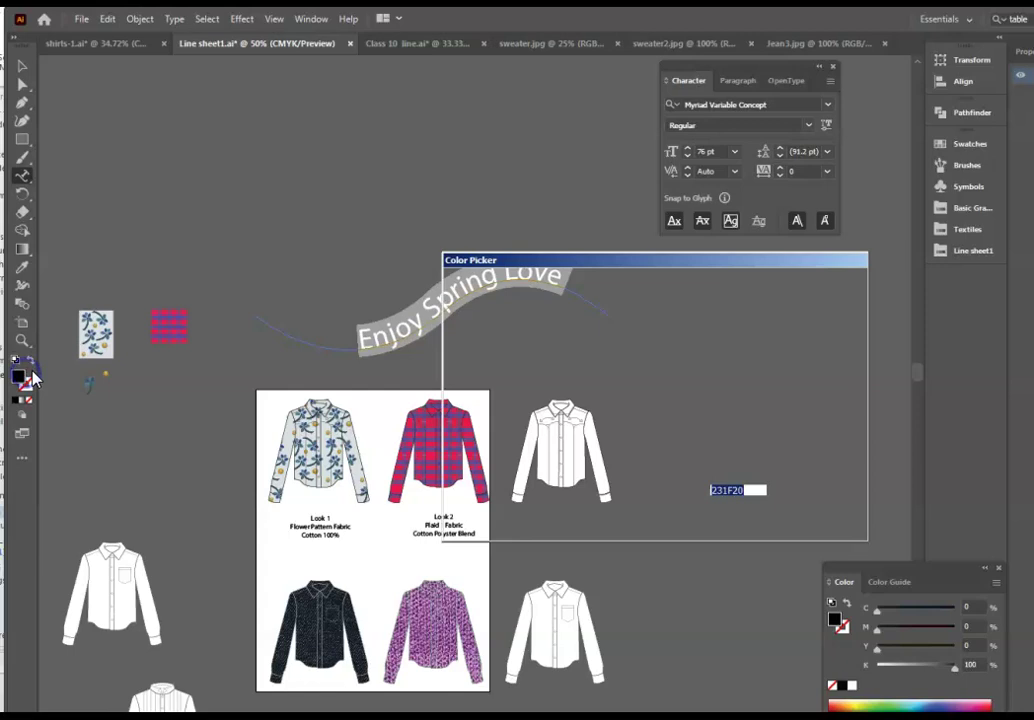
click(623, 331)
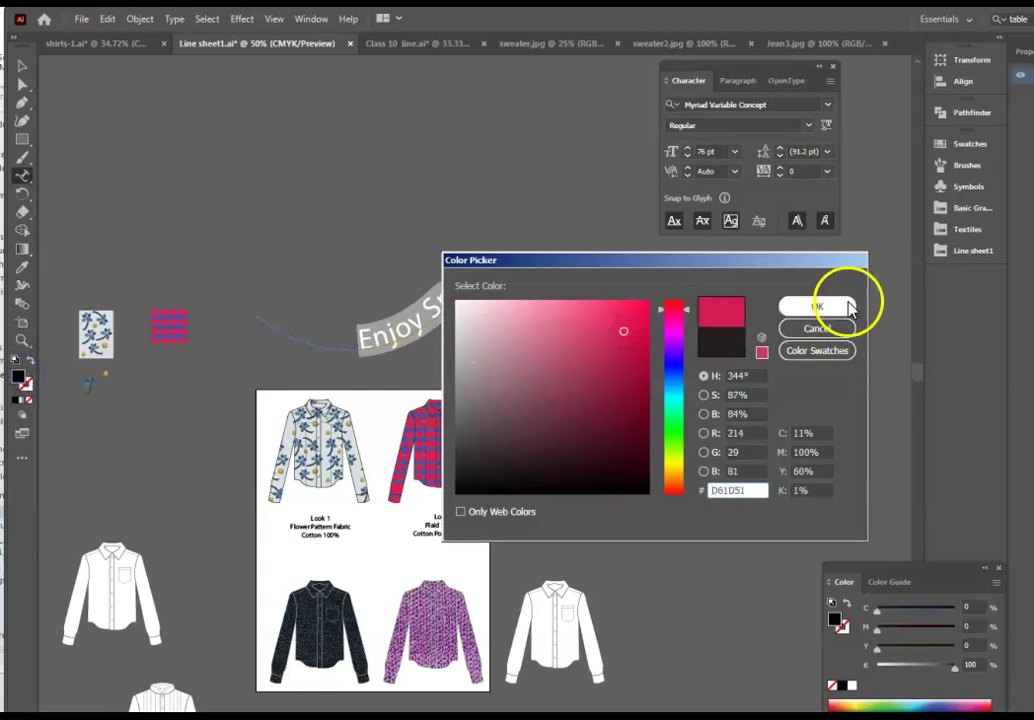
click(840, 305)
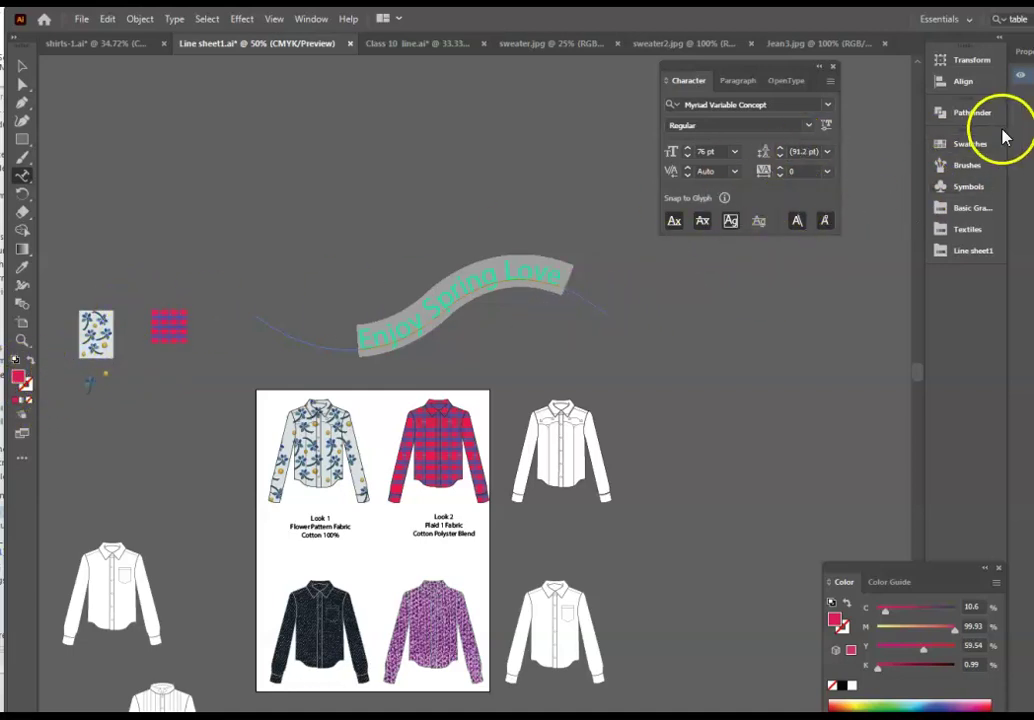
- Fill the selected curved text with the floral pattern swatch and select it as a whole object
click(962, 144)
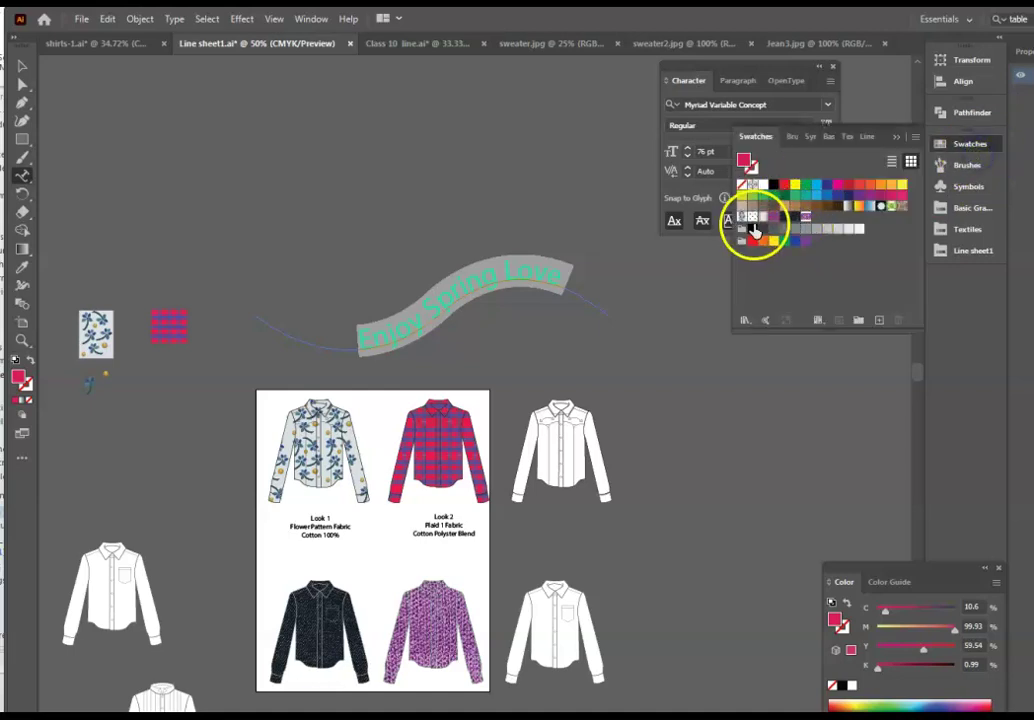
click(741, 219)
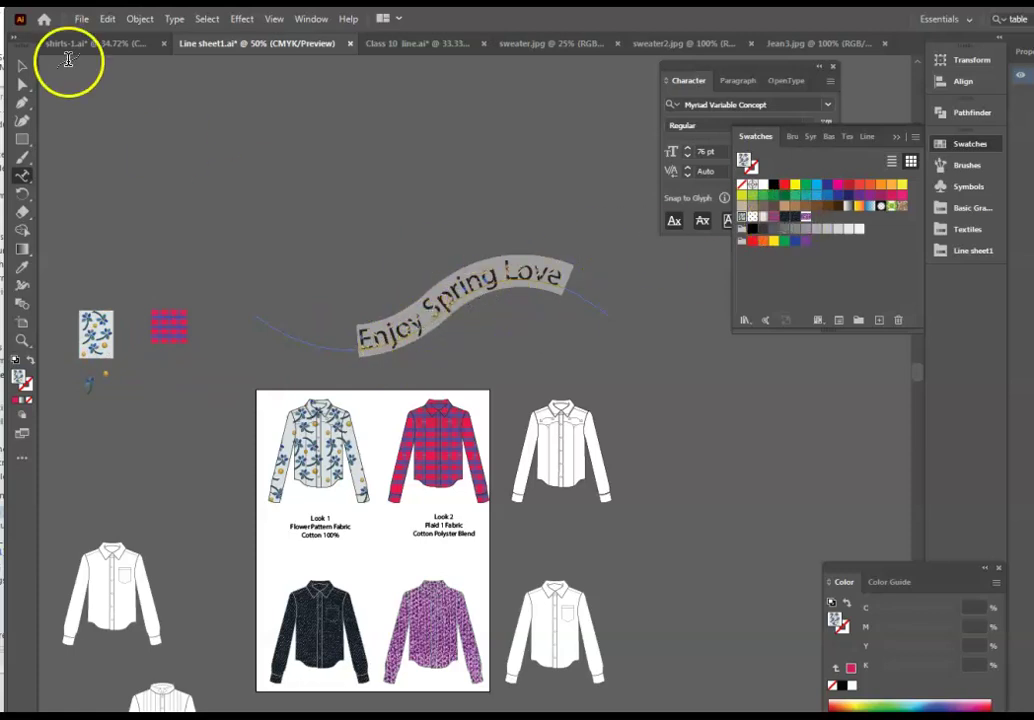
click(22, 66)
click(457, 282)
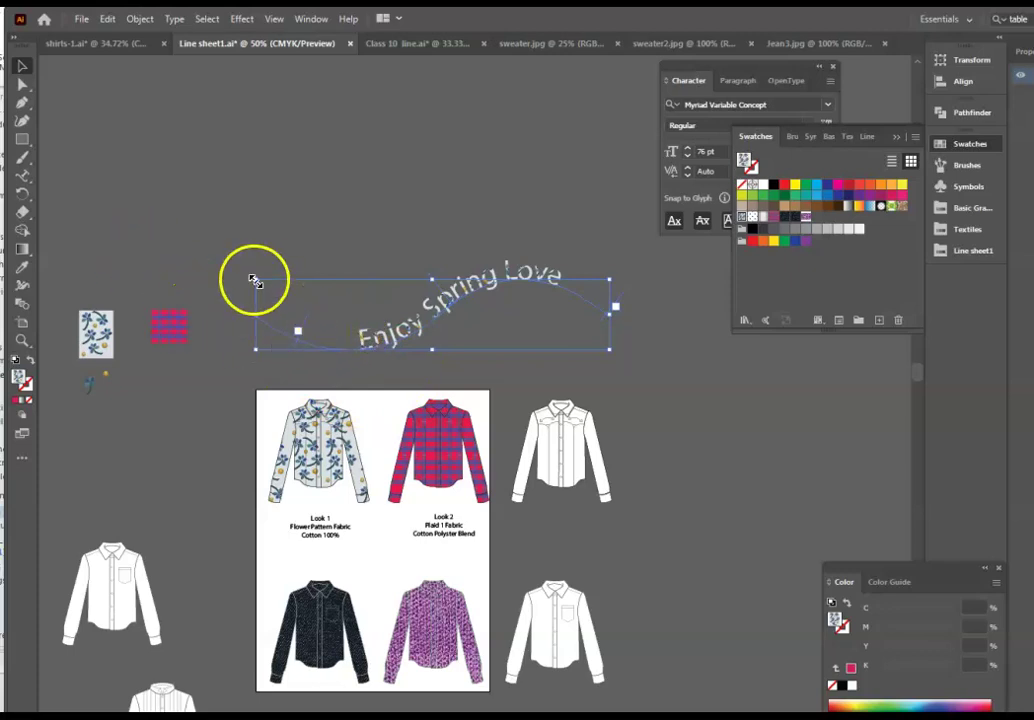
- Try to shift where the "Enjoy Spring Love" text starts along its curved path
click(302, 337)
click(392, 342)
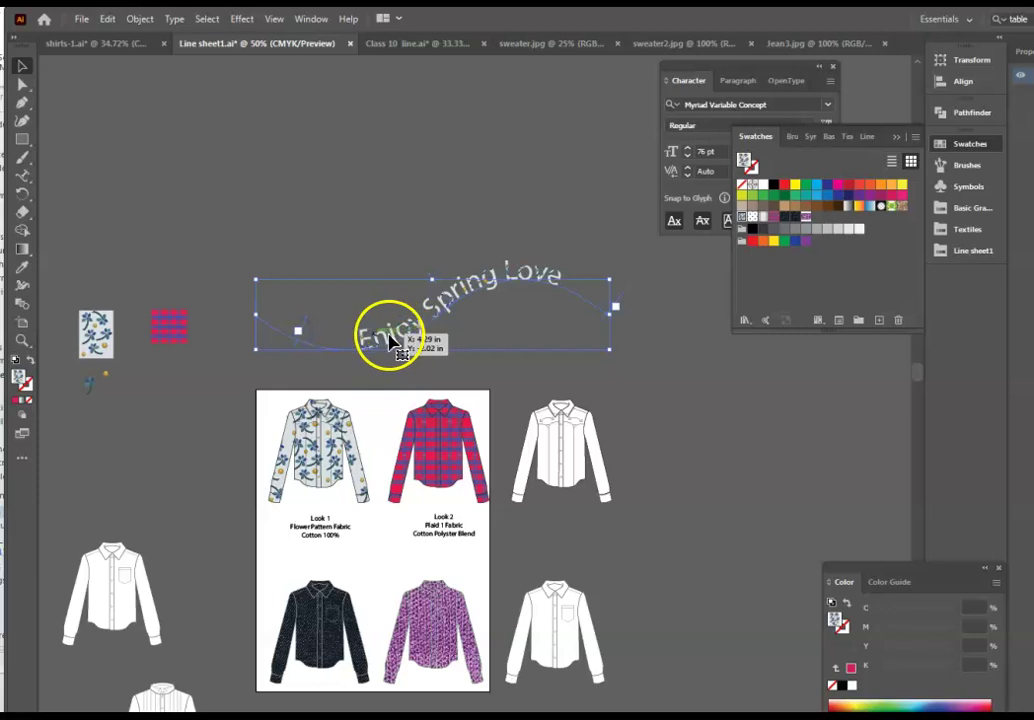
double_click(297, 337)
drag(298, 332, 252, 326)
key(Escape)
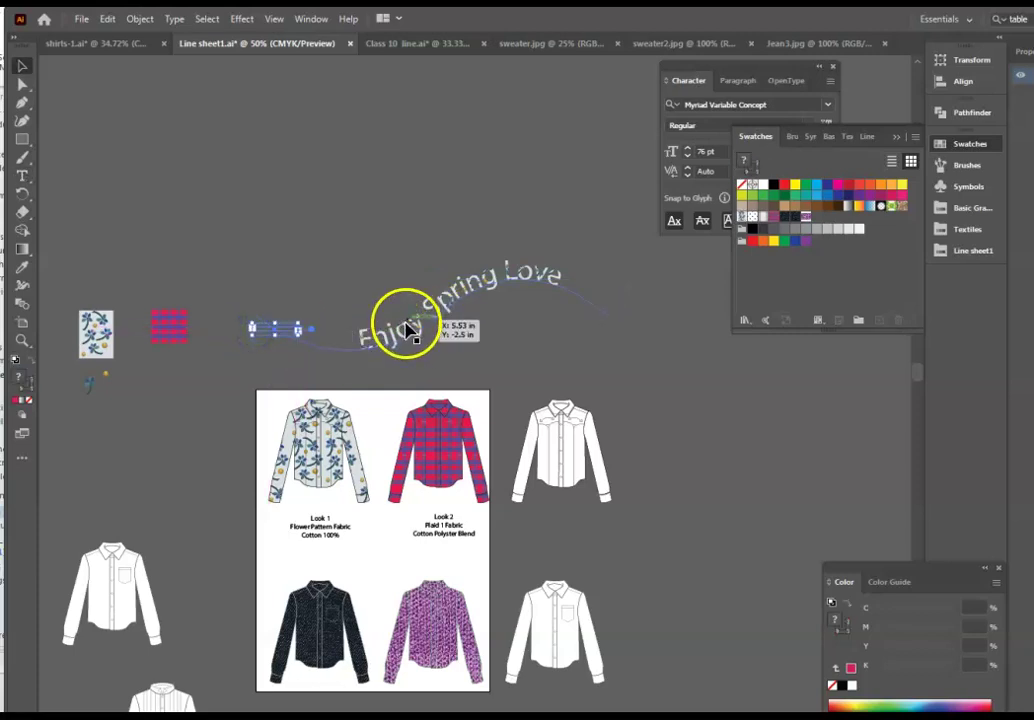
click(407, 326)
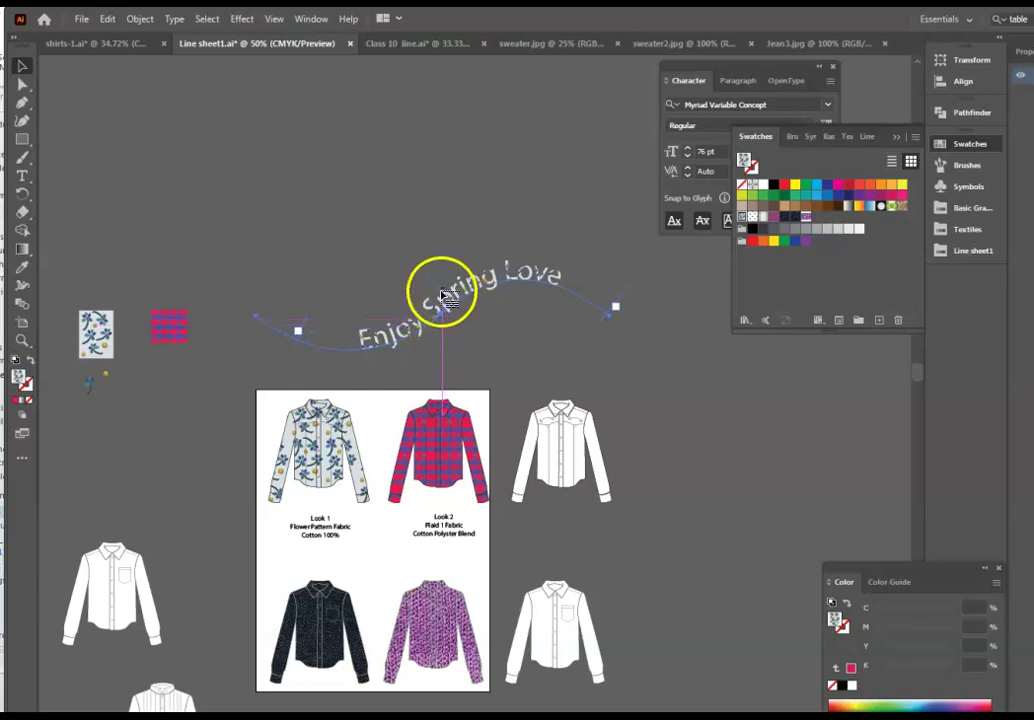
drag(445, 297, 443, 295)
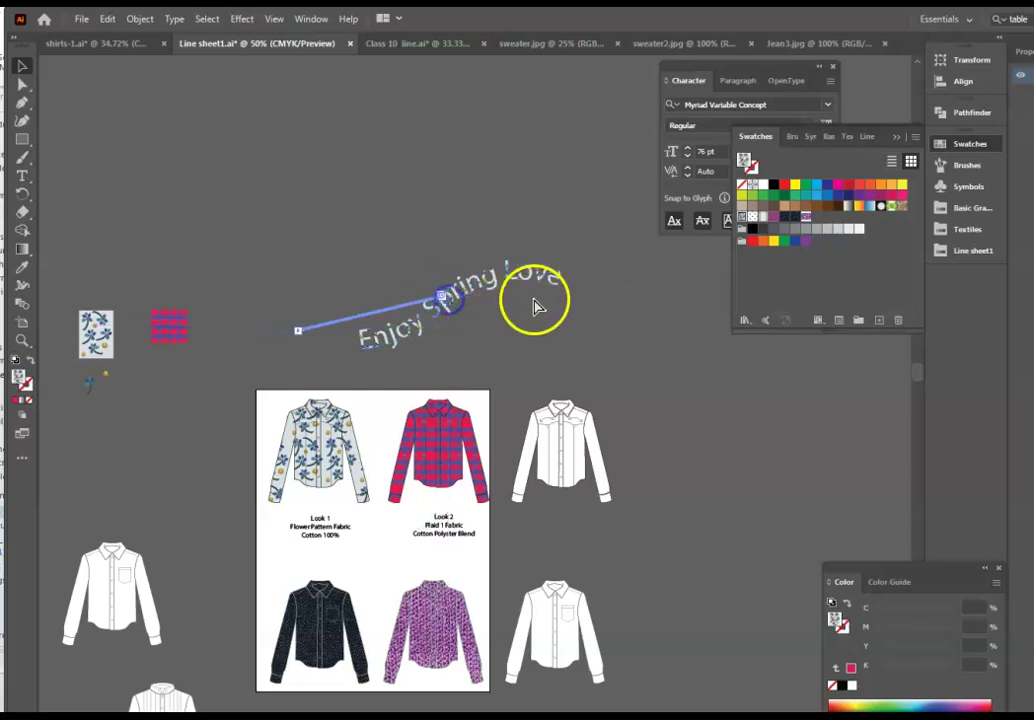
drag(513, 305, 512, 307)
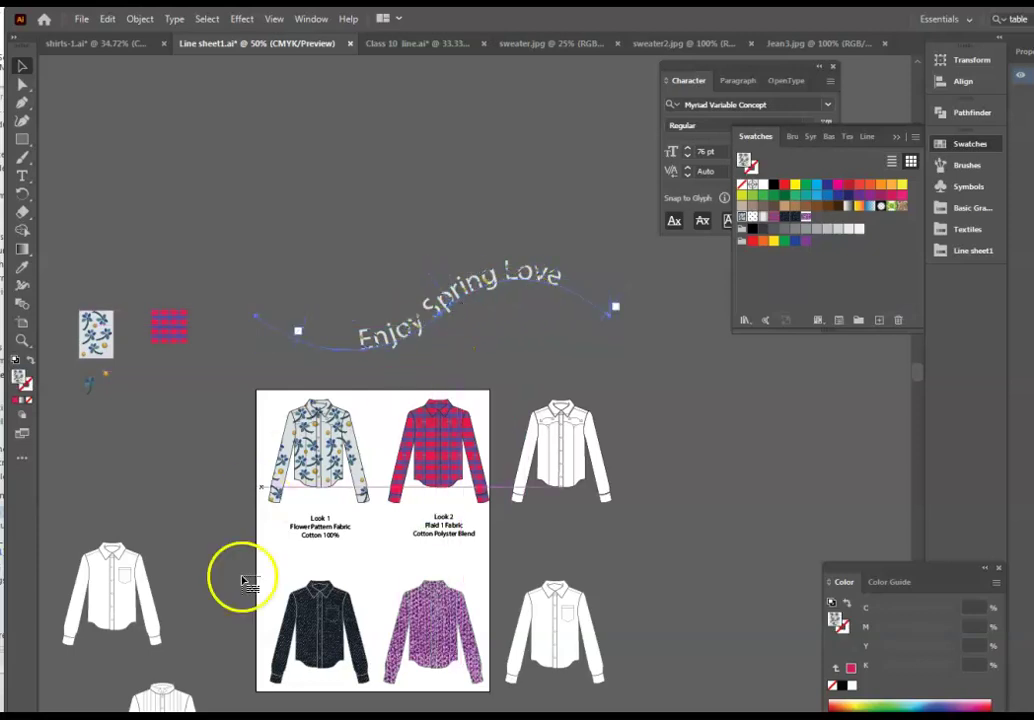
- Reshape the text path by pulling its starting anchor up and away, lowering the middle anchor and adjusting its handle
click(24, 85)
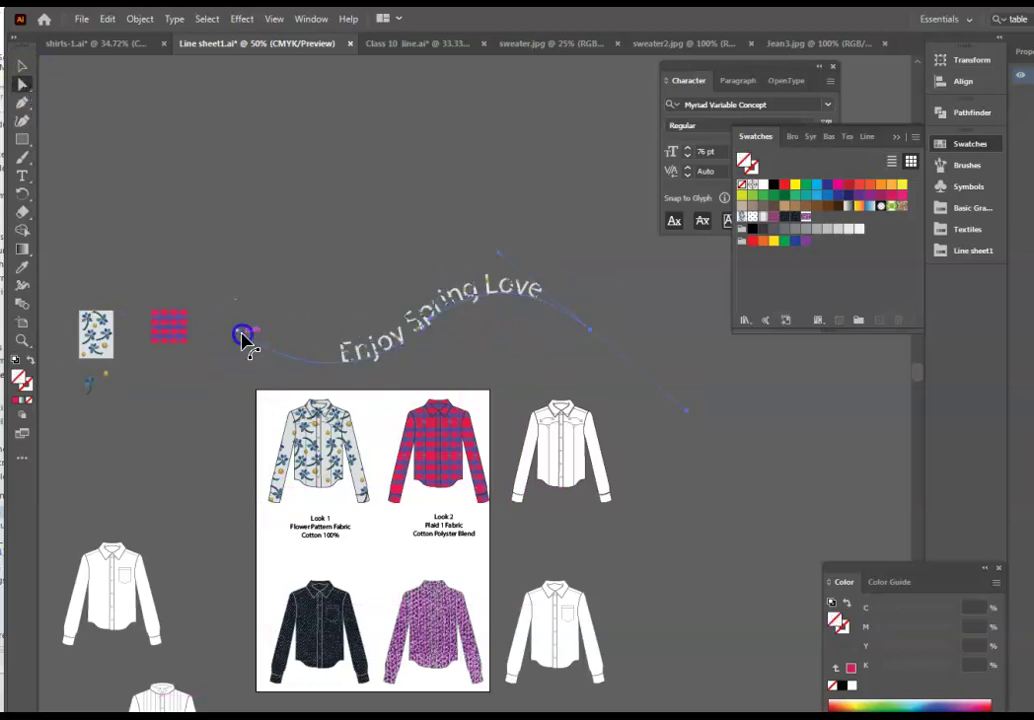
mouse_move(239, 333)
mouse_down()
mouse_move(215, 323)
mouse_move(153, 232)
mouse_up()
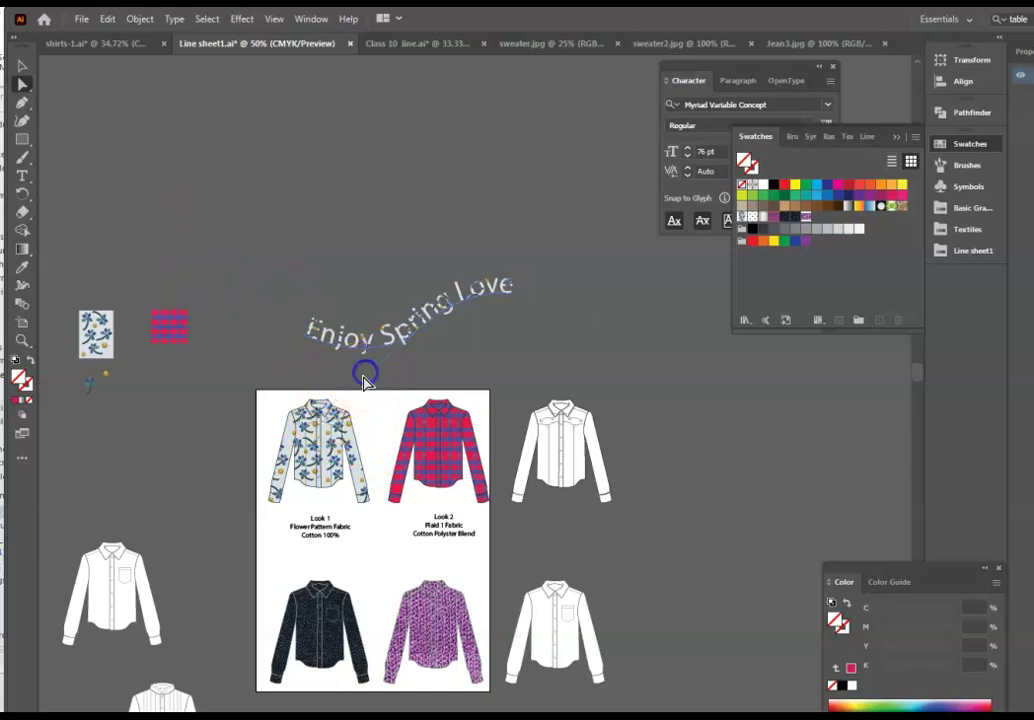
drag(387, 327, 349, 378)
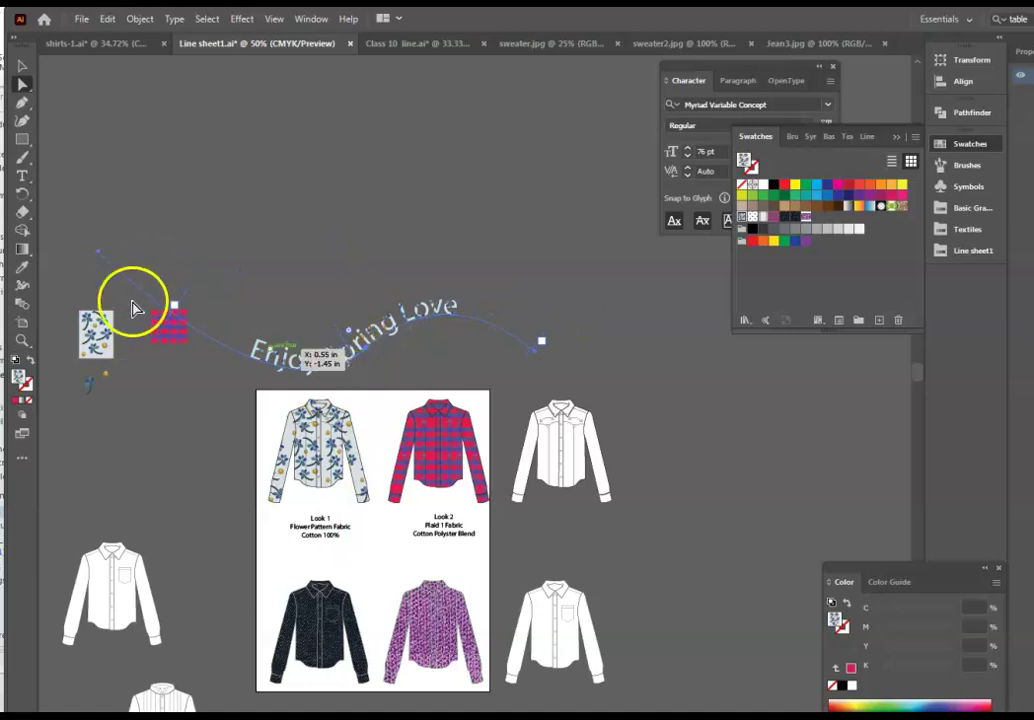
click(104, 255)
click(266, 428)
drag(220, 457, 538, 367)
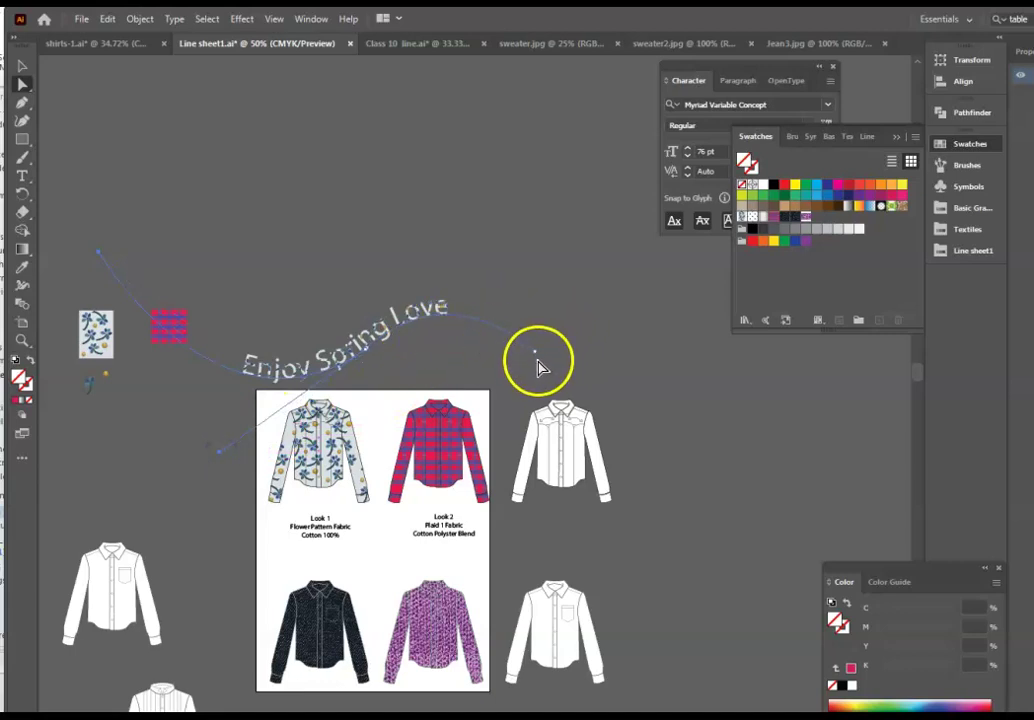
- Move the text path's end anchor outward and raise its direction handle to heighten the curve under "Love"
click(540, 354)
click(428, 350)
drag(401, 318, 533, 352)
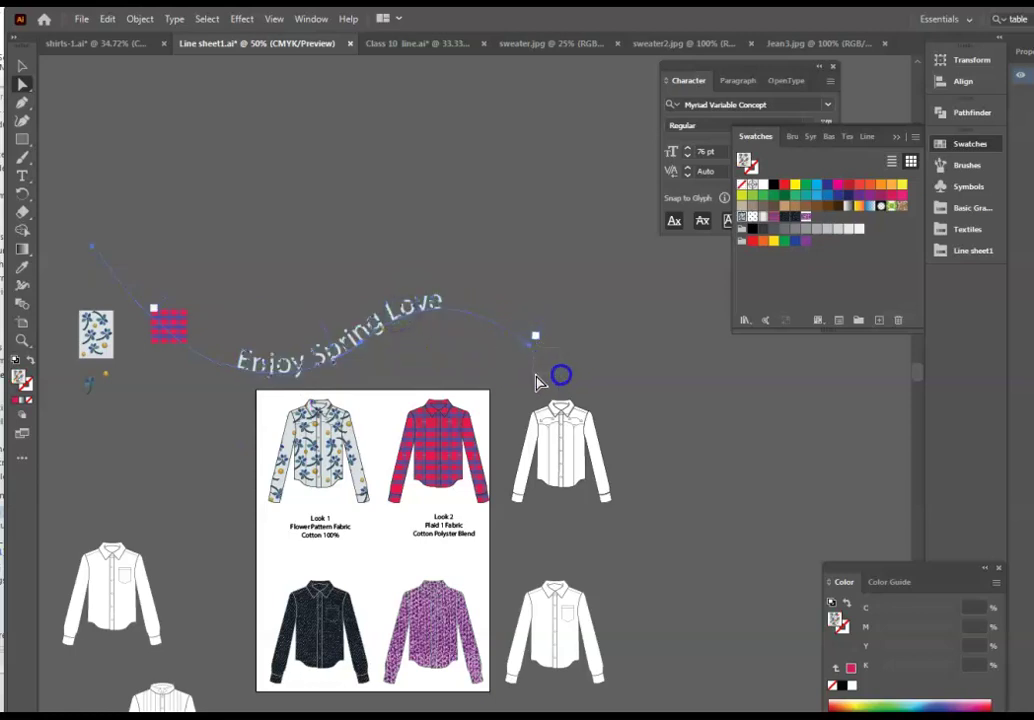
click(422, 322)
drag(533, 347, 577, 358)
click(486, 293)
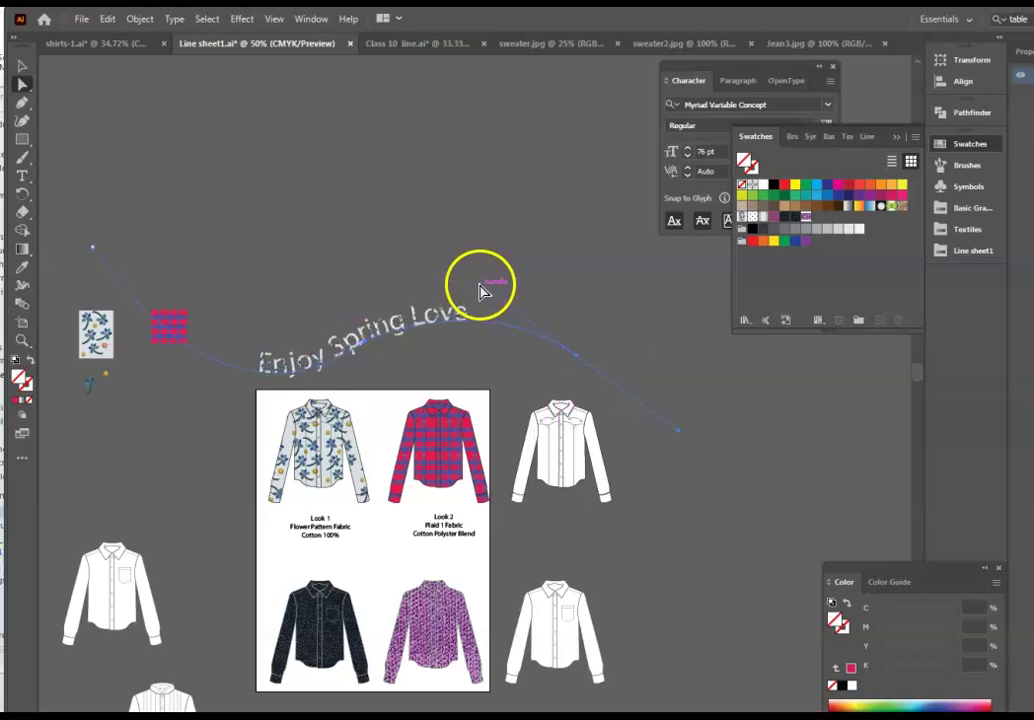
drag(491, 246, 92, 254)
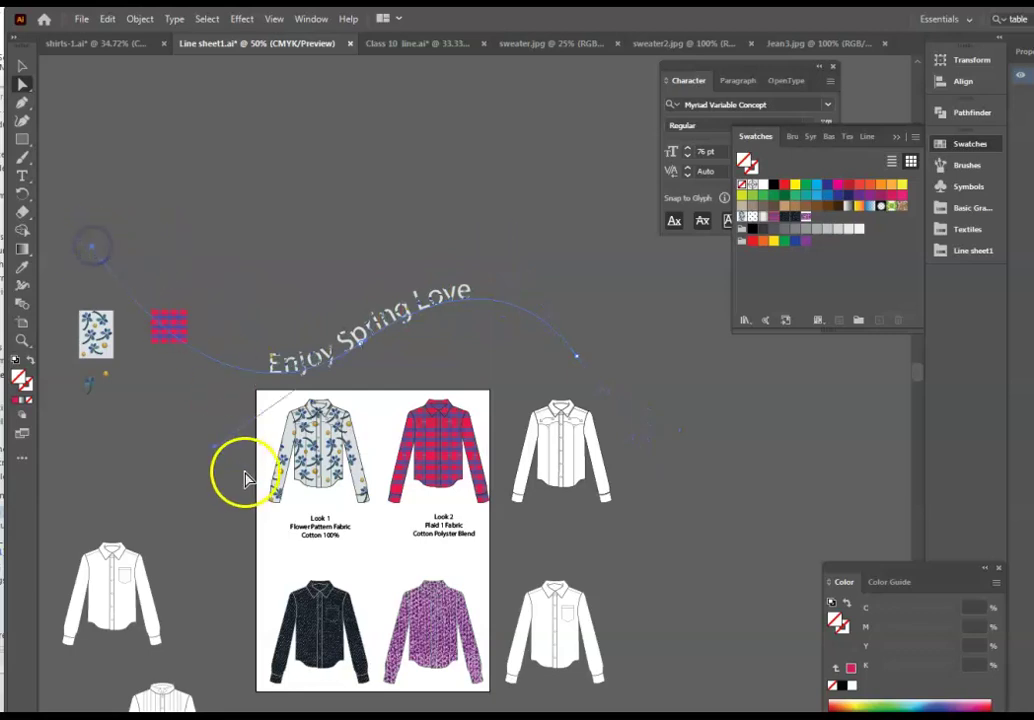
- Adjust the middle anchor's direction handle to make the path's dip under "Enjoy" shallower
drag(212, 448, 155, 471)
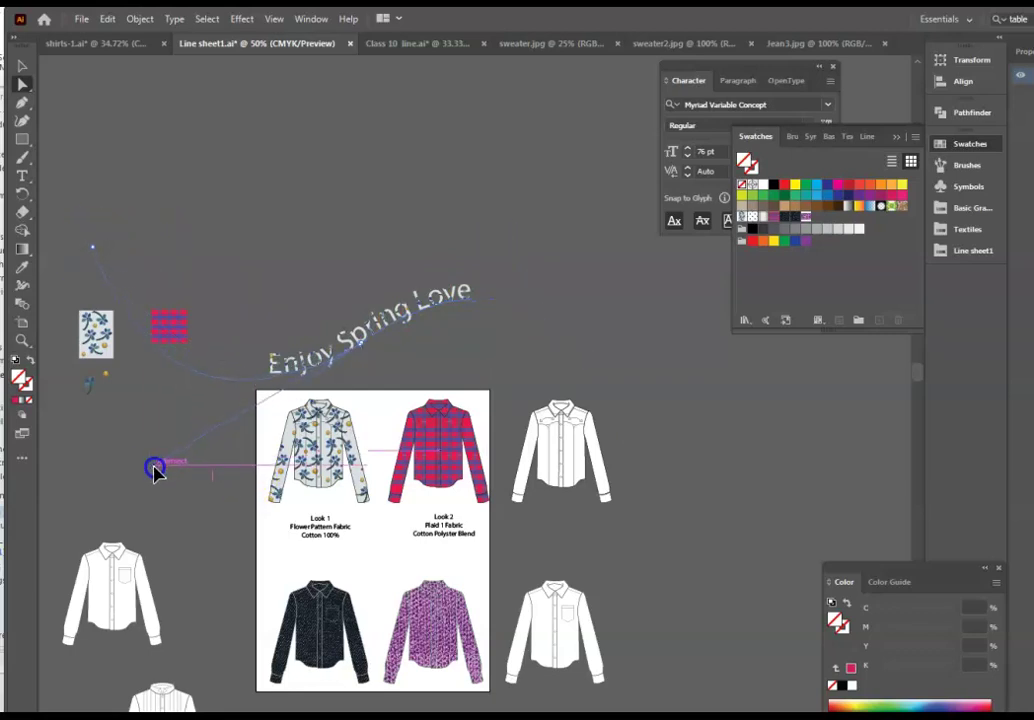
drag(211, 451, 209, 447)
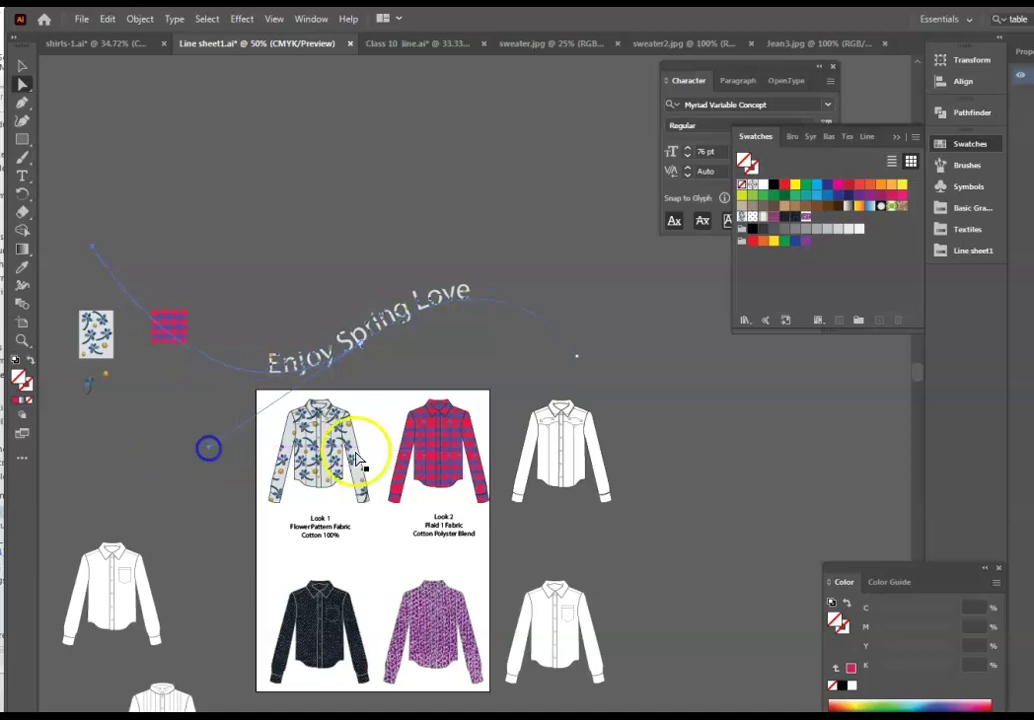
click(634, 422)
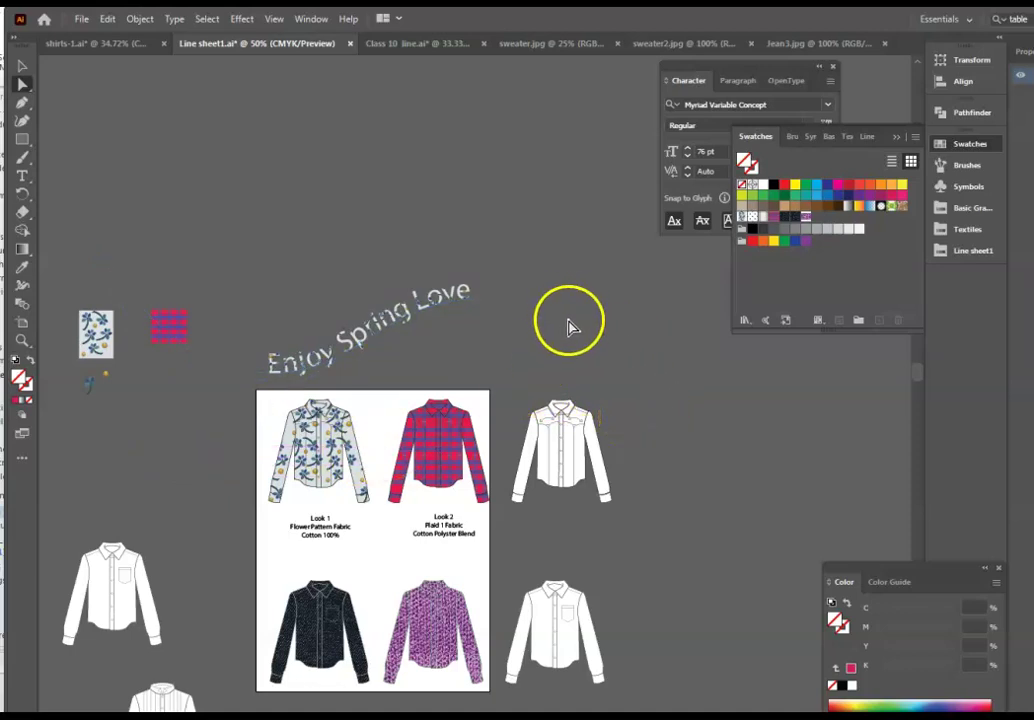
drag(443, 313, 437, 313)
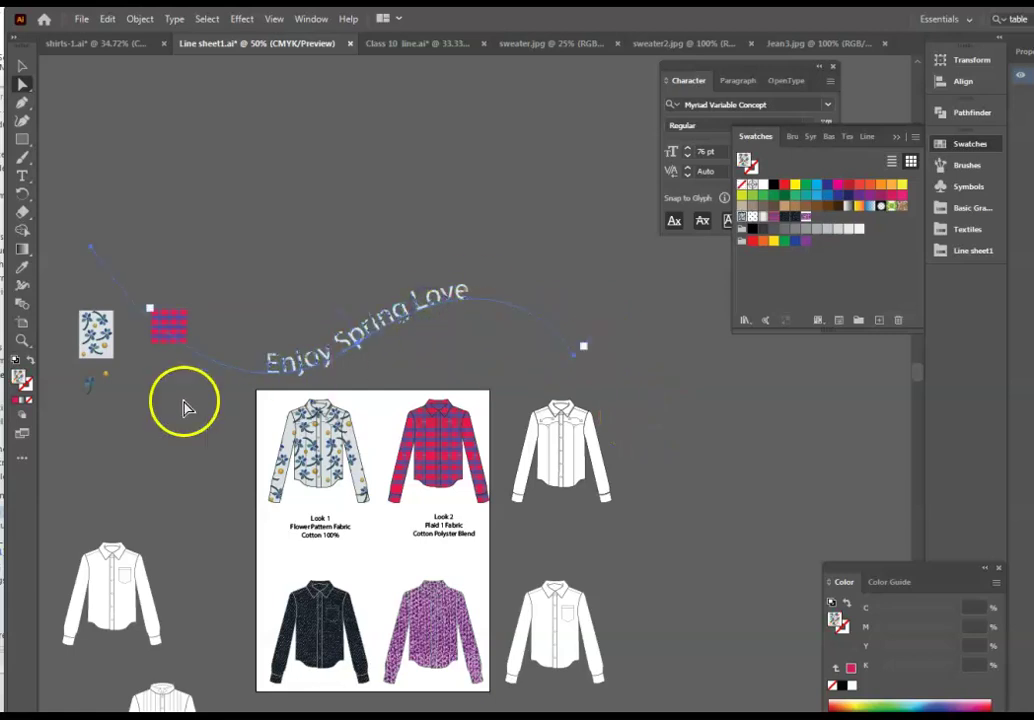
drag(87, 256, 90, 246)
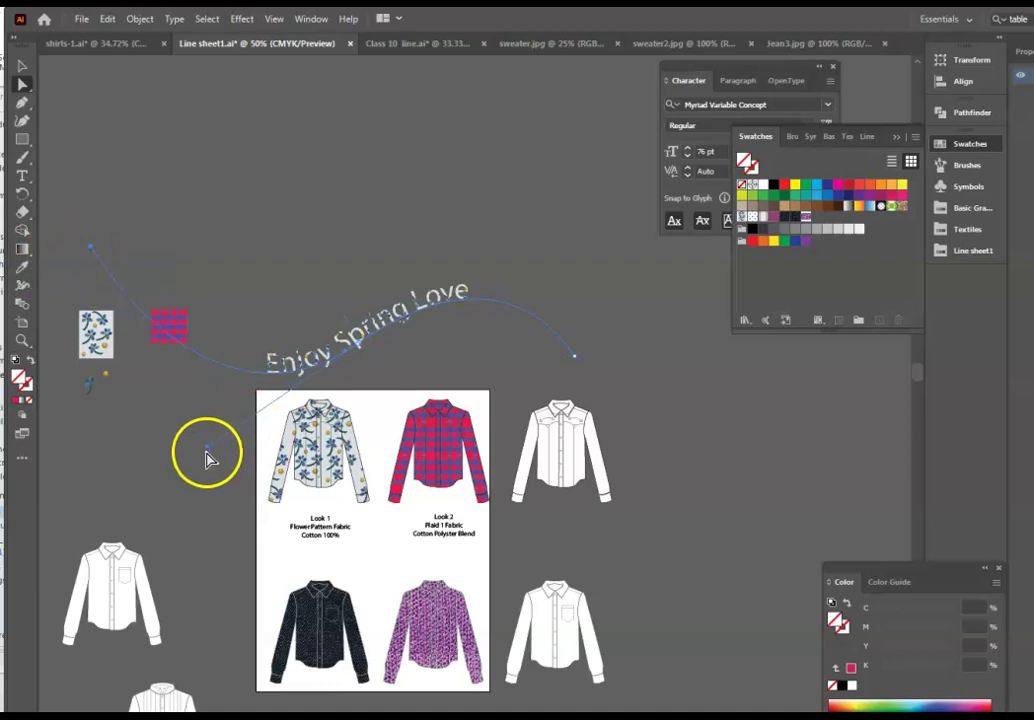
drag(193, 387, 194, 386)
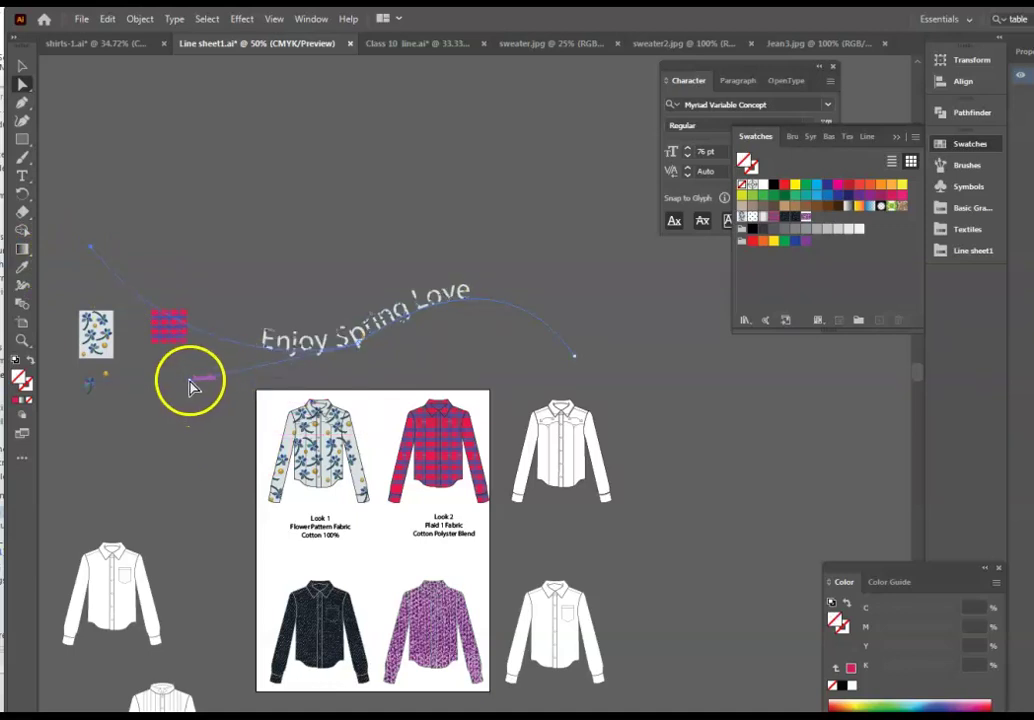
drag(307, 369, 452, 338)
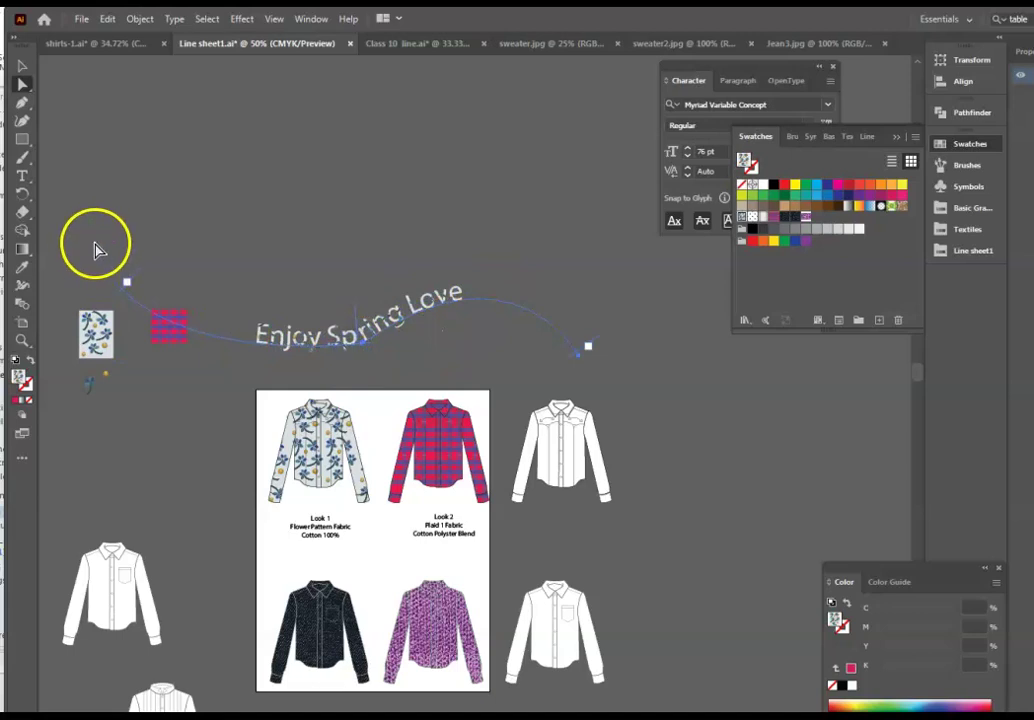
- Reshape the first half of the text path into a more pronounced dip under "Enjoy" and deselect the title
click(318, 338)
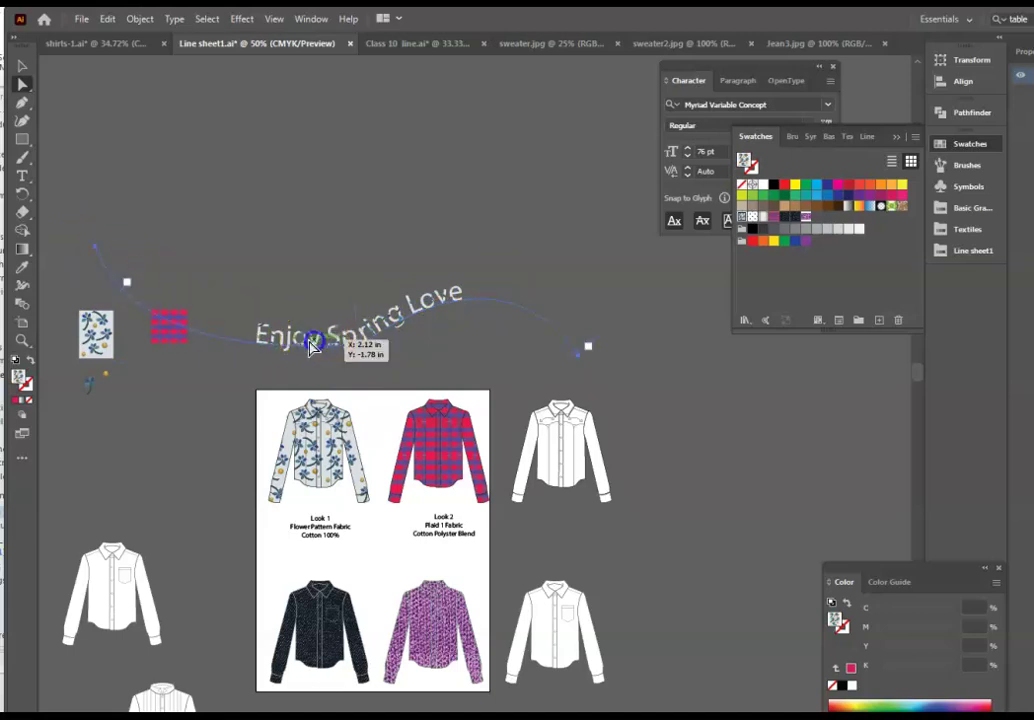
drag(97, 256, 96, 245)
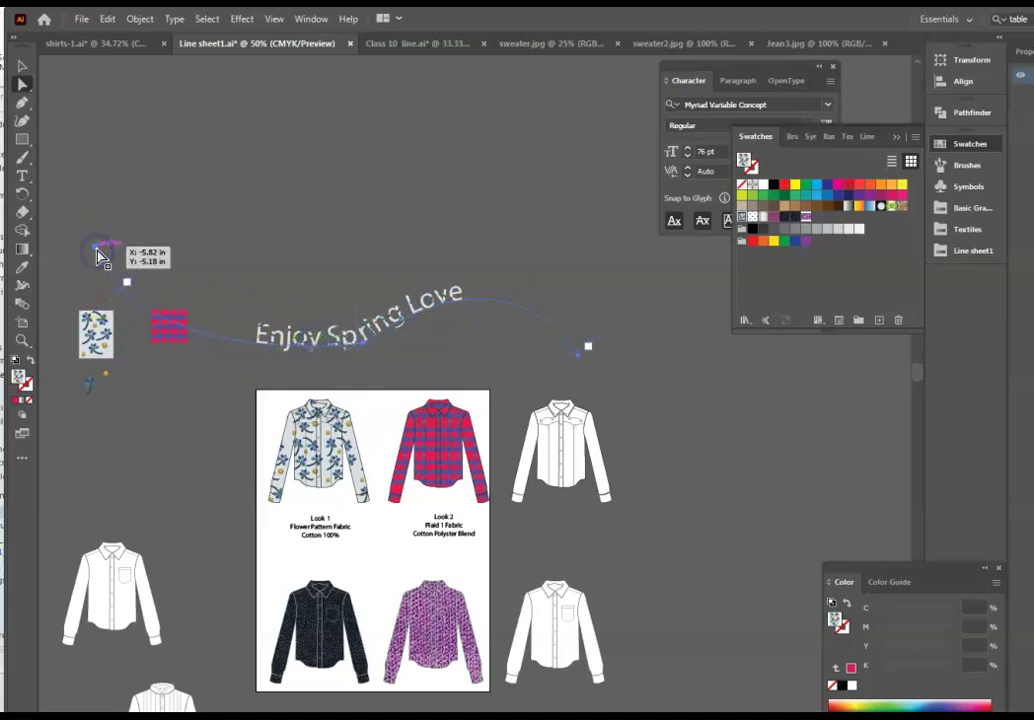
drag(162, 336, 119, 370)
drag(173, 397, 293, 408)
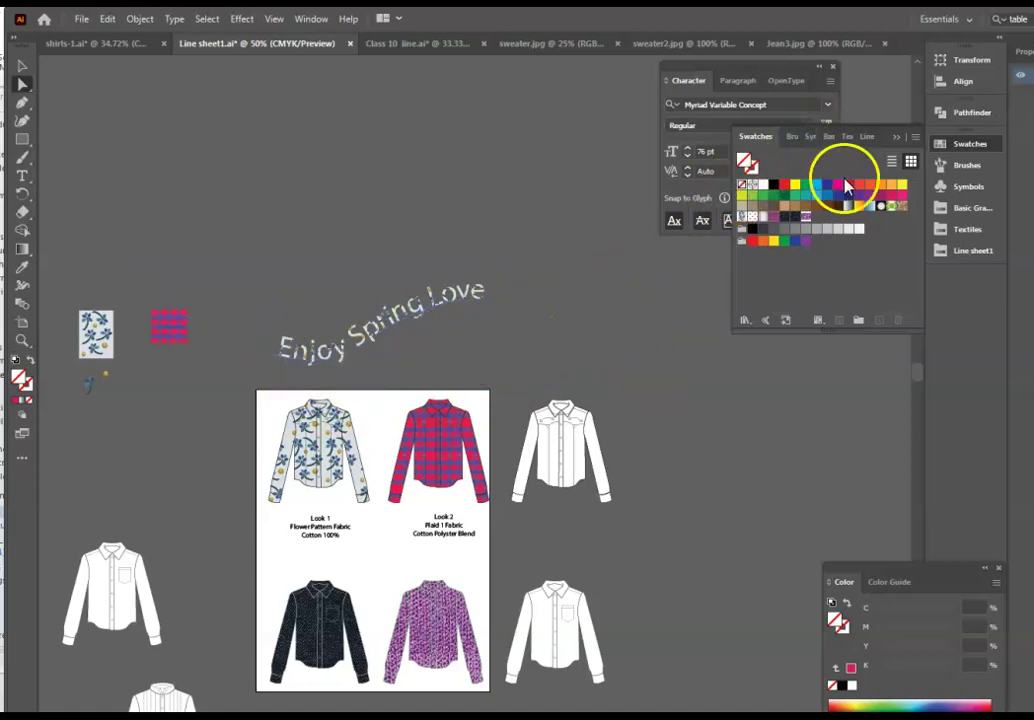
click(719, 473)
scroll(719, 473, down, 3)
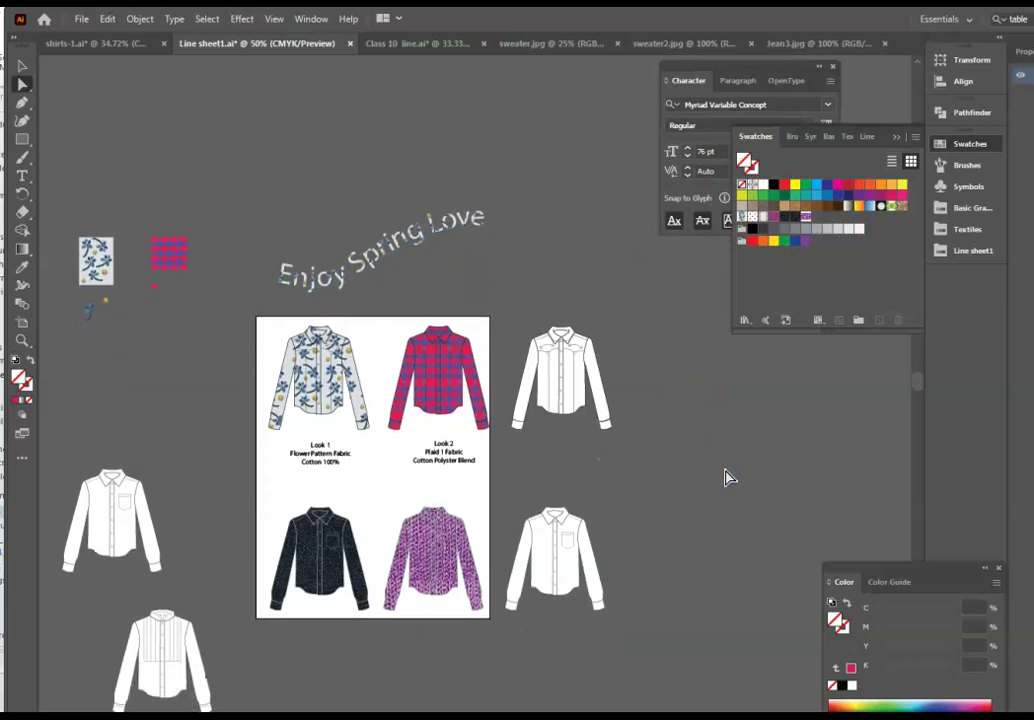
scroll(735, 473, down, 2)
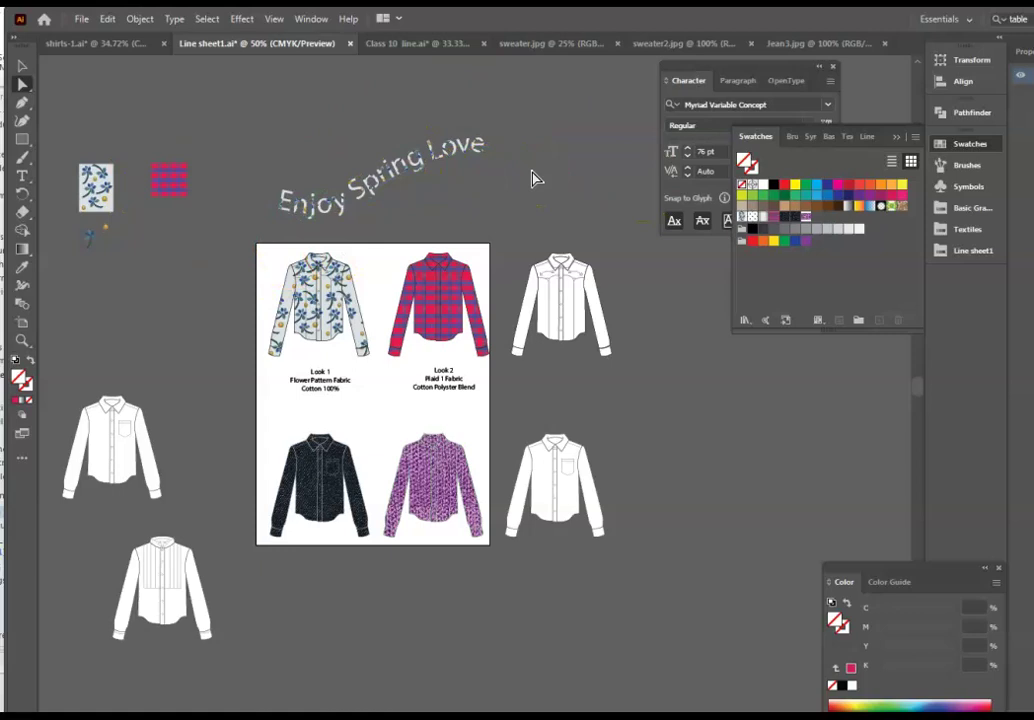
click(502, 262)
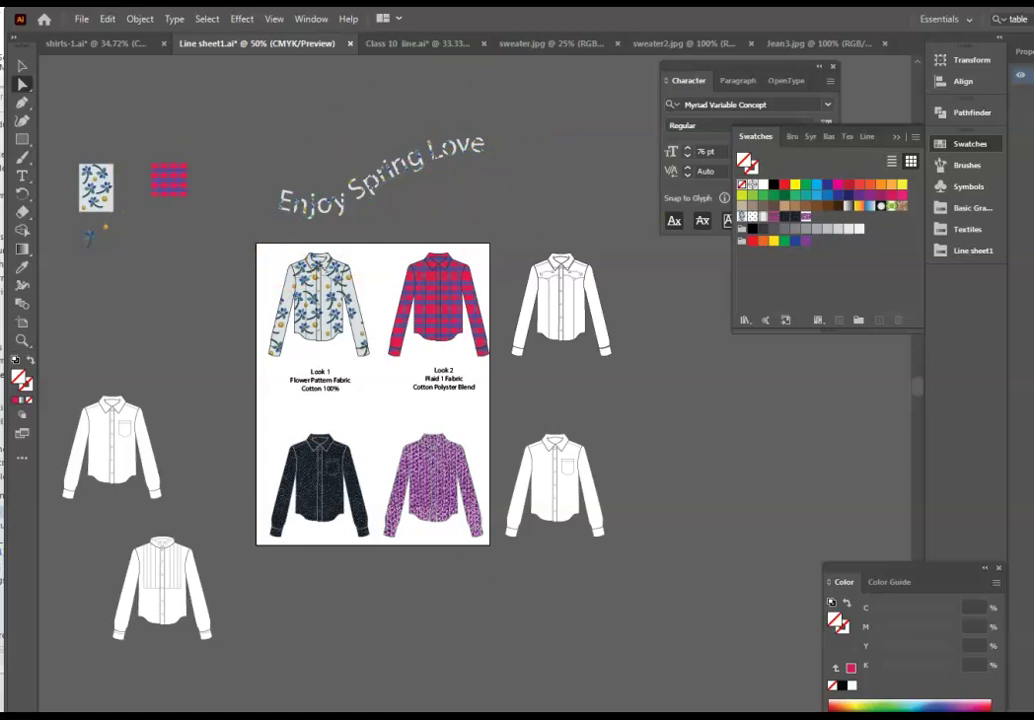